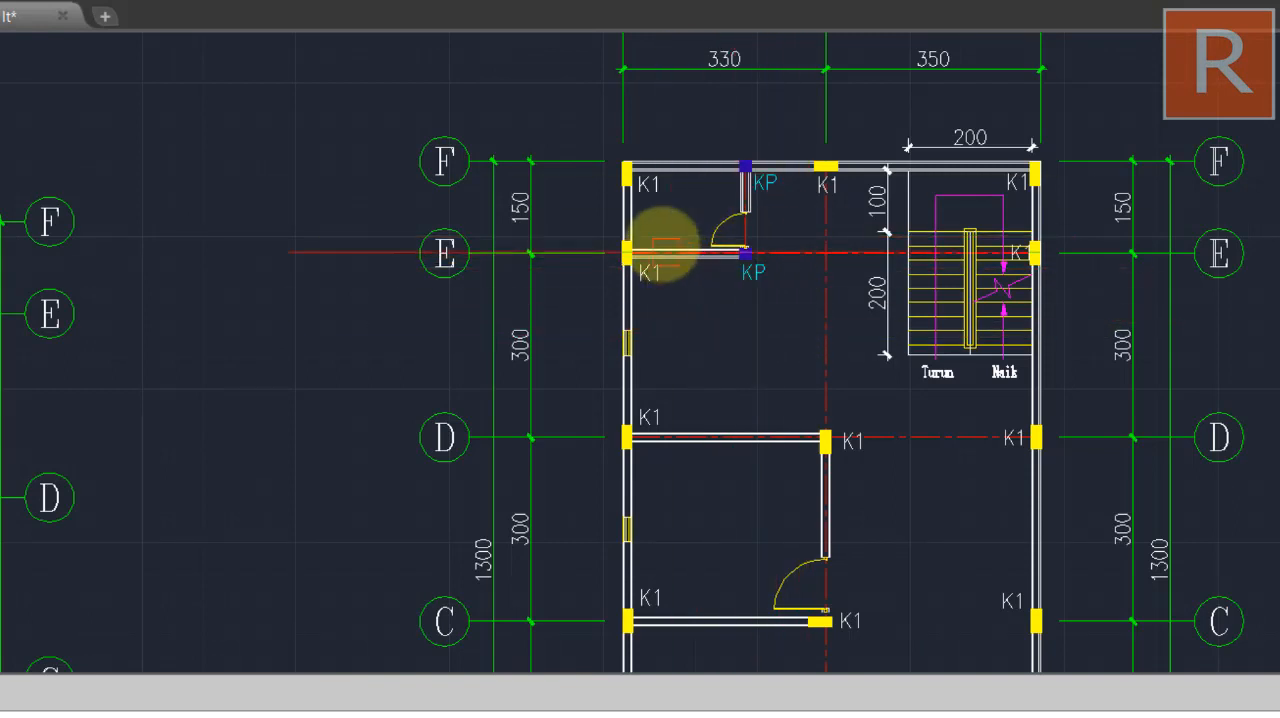
Examine the column layout in the floor plan and switch to the Excel sheet to review its Sloof and Kolom sections
drag(757, 357, 610, 262)
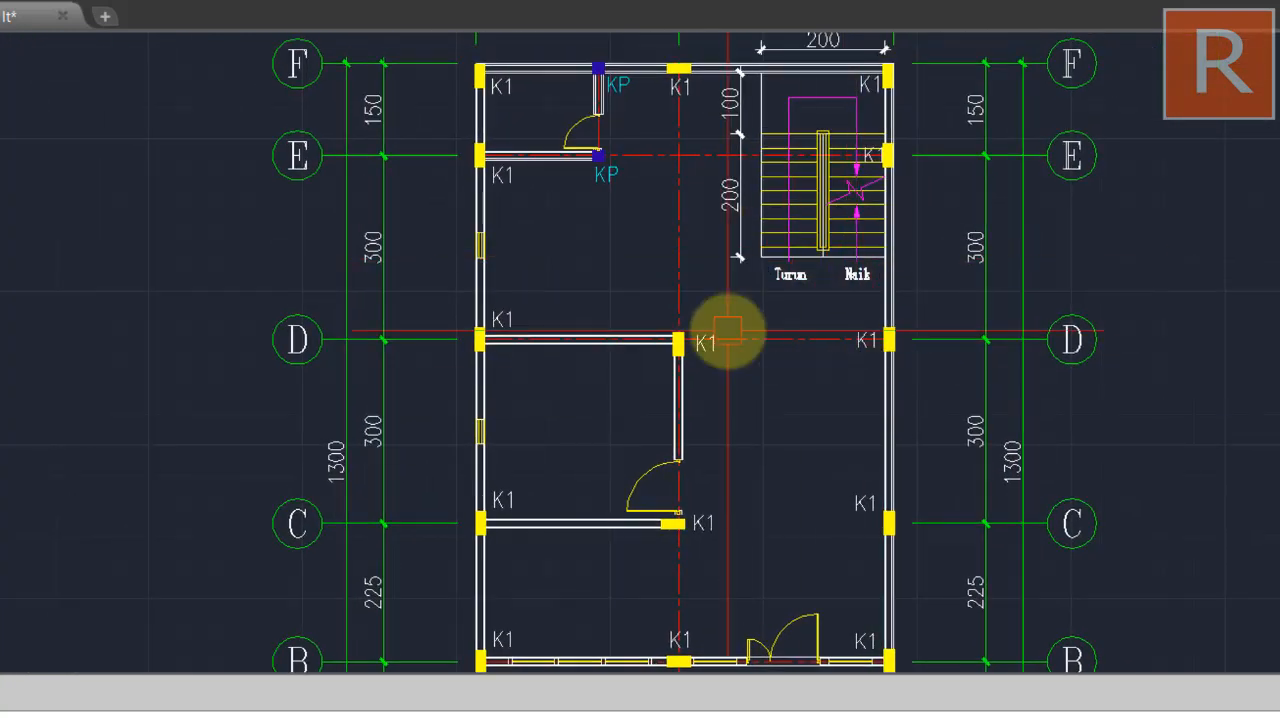
drag(724, 337, 783, 205)
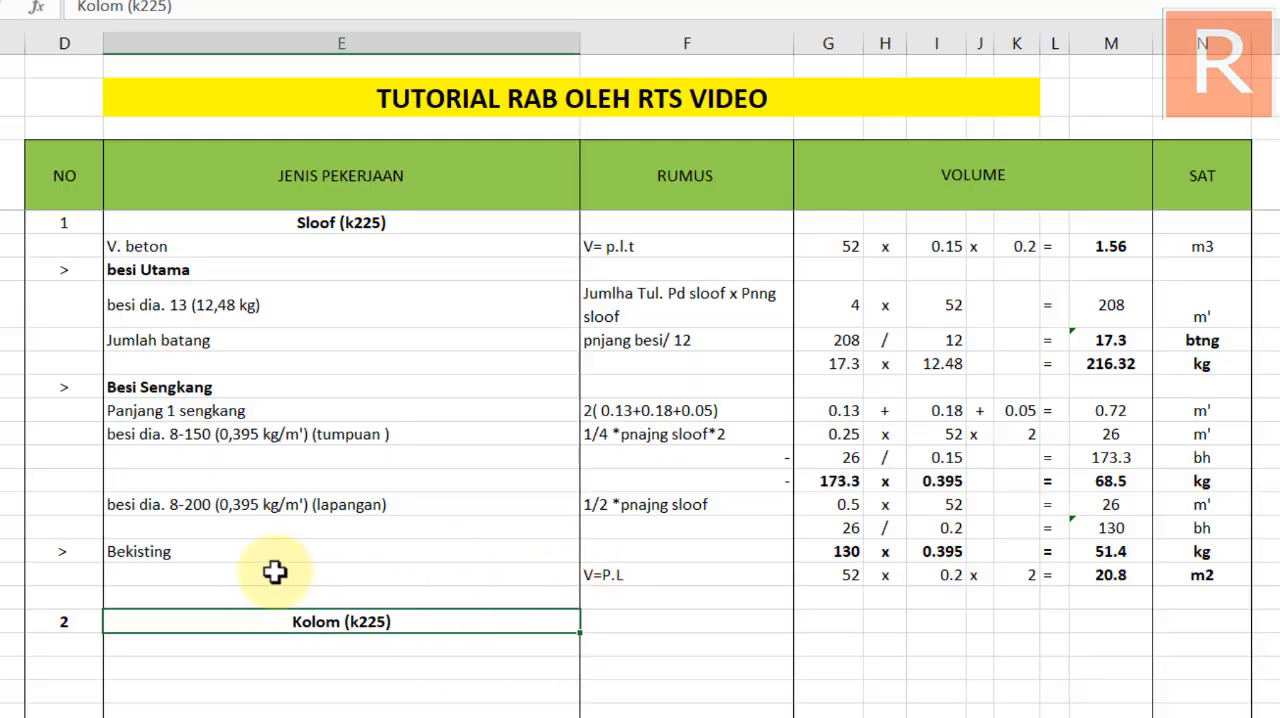
click(125, 577)
click(130, 595)
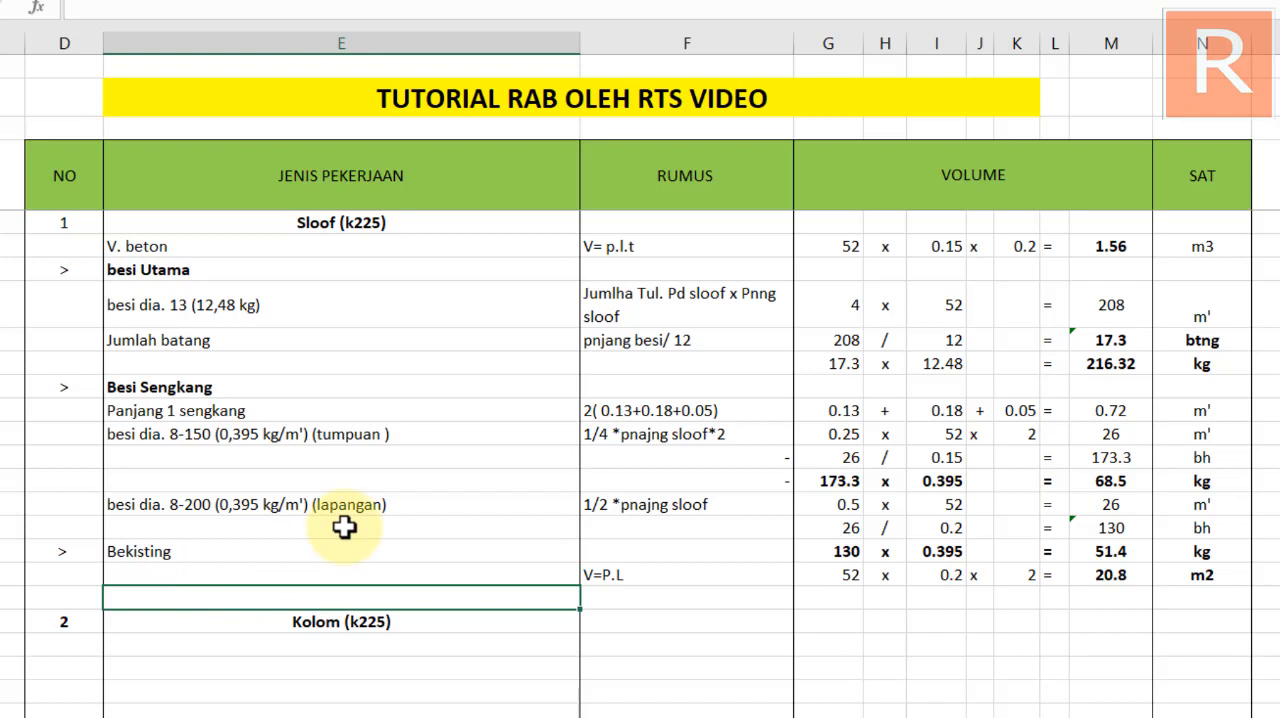
scroll(344, 530, up, 1)
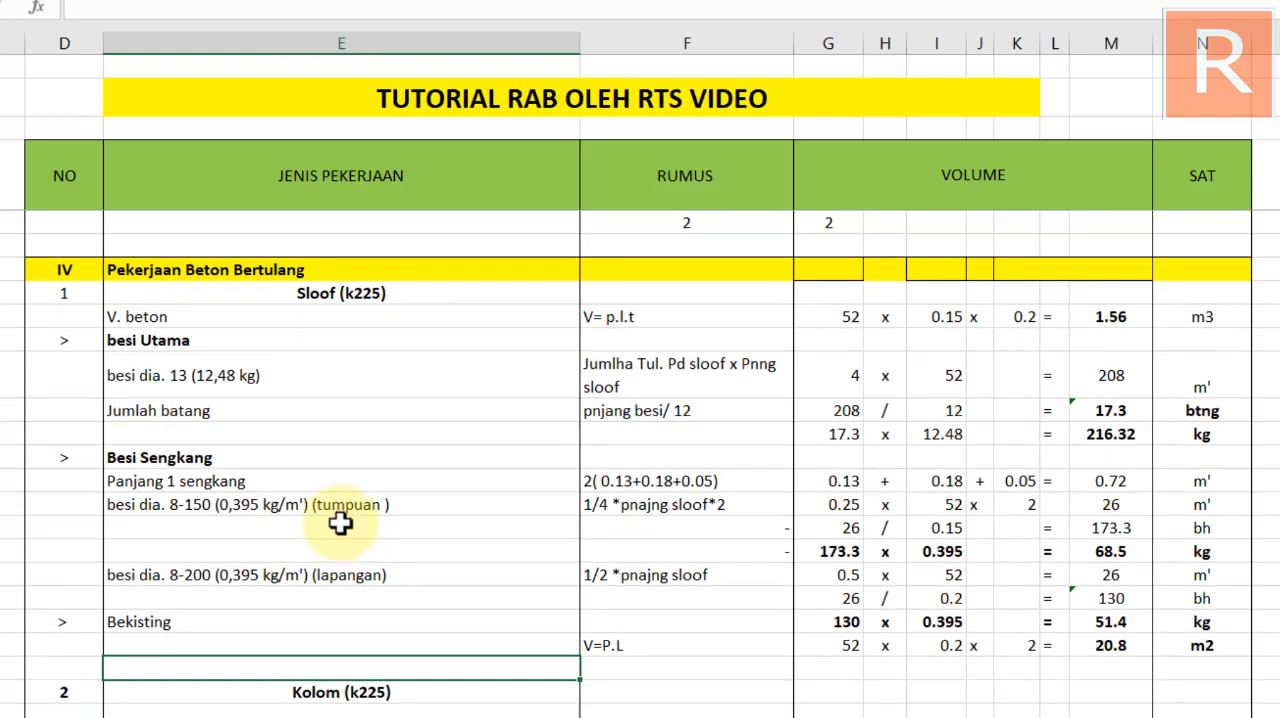
scroll(240, 600, down, 1)
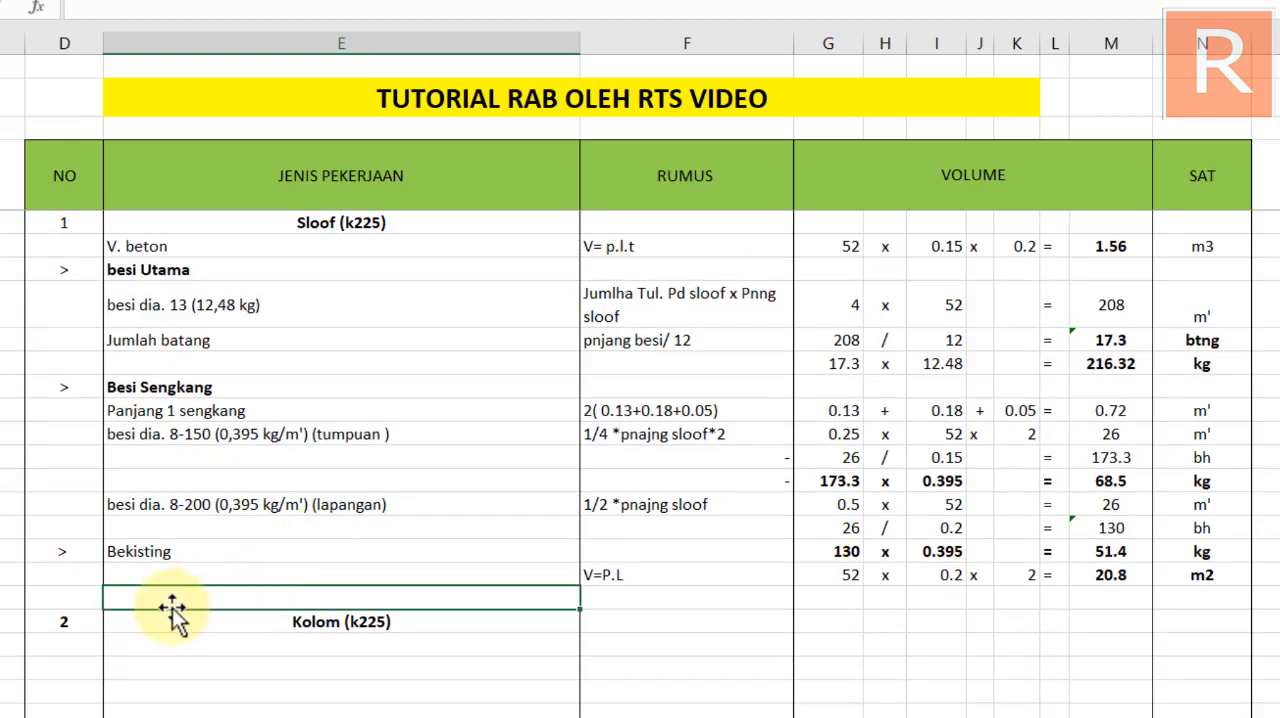
Insert a row directly beneath the green table header, remove its fill colour and reduce its height
scroll(251, 586, up, 12)
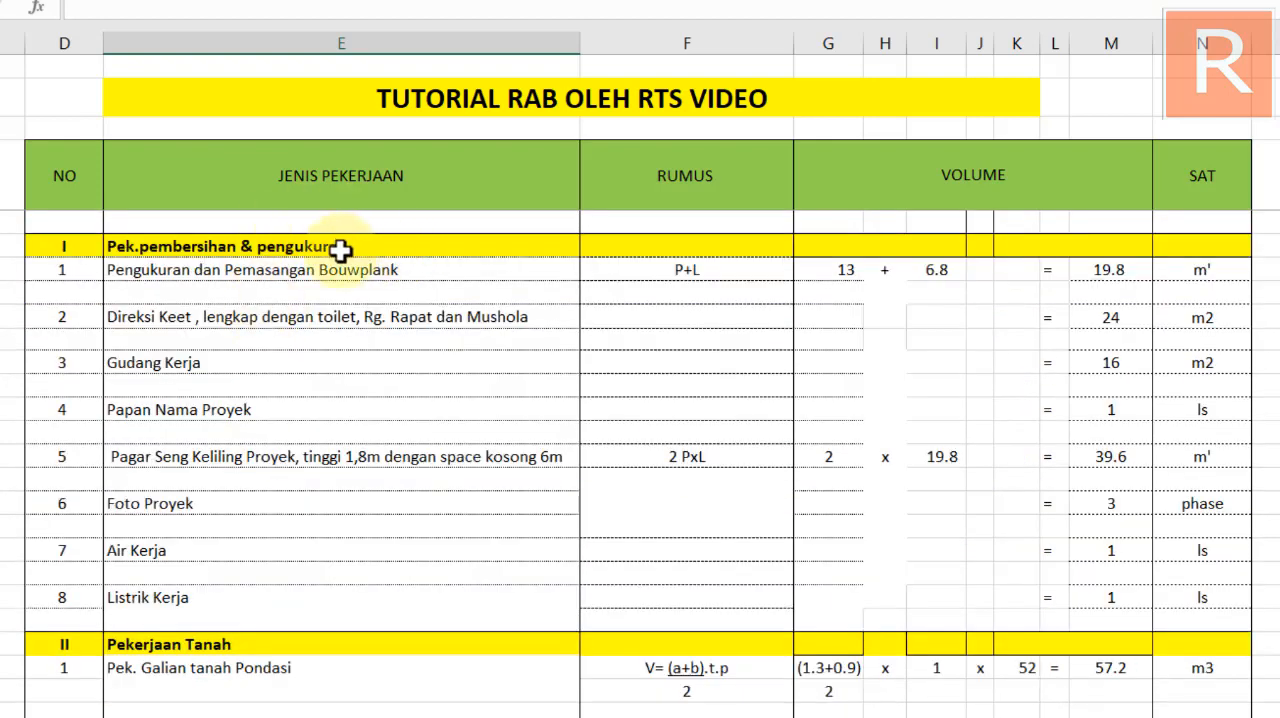
click(177, 220)
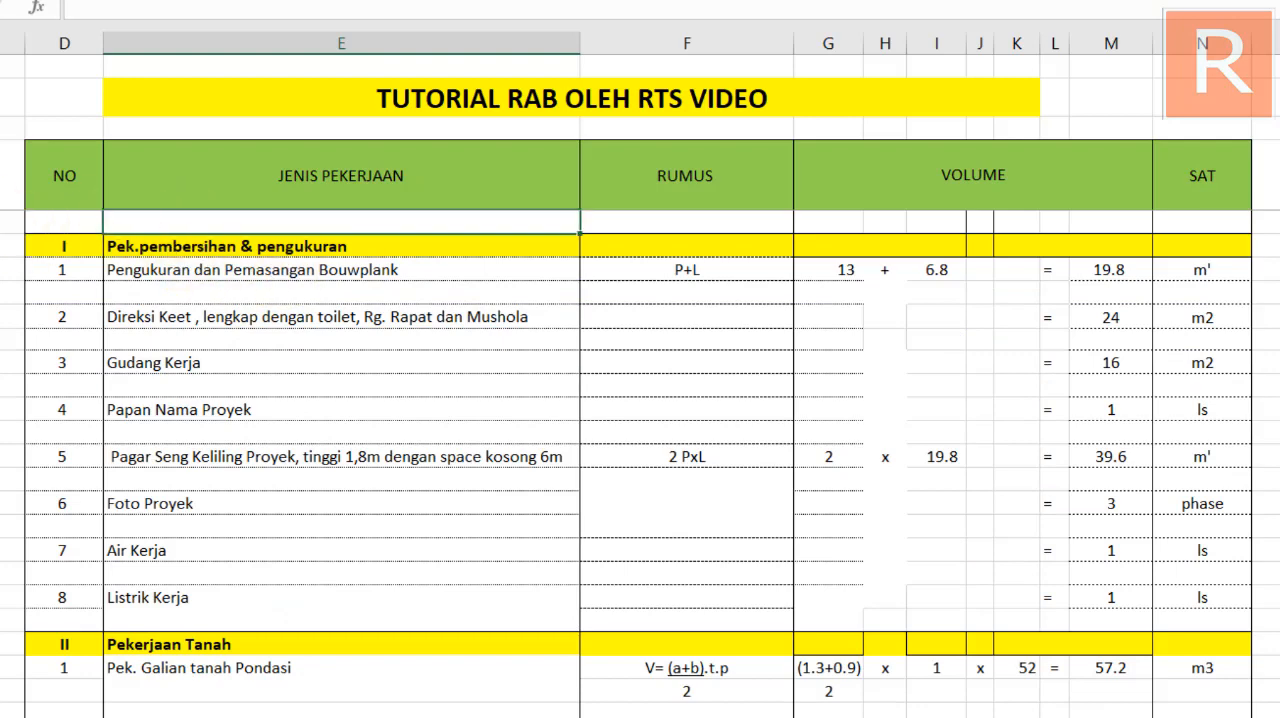
key(shift+space)
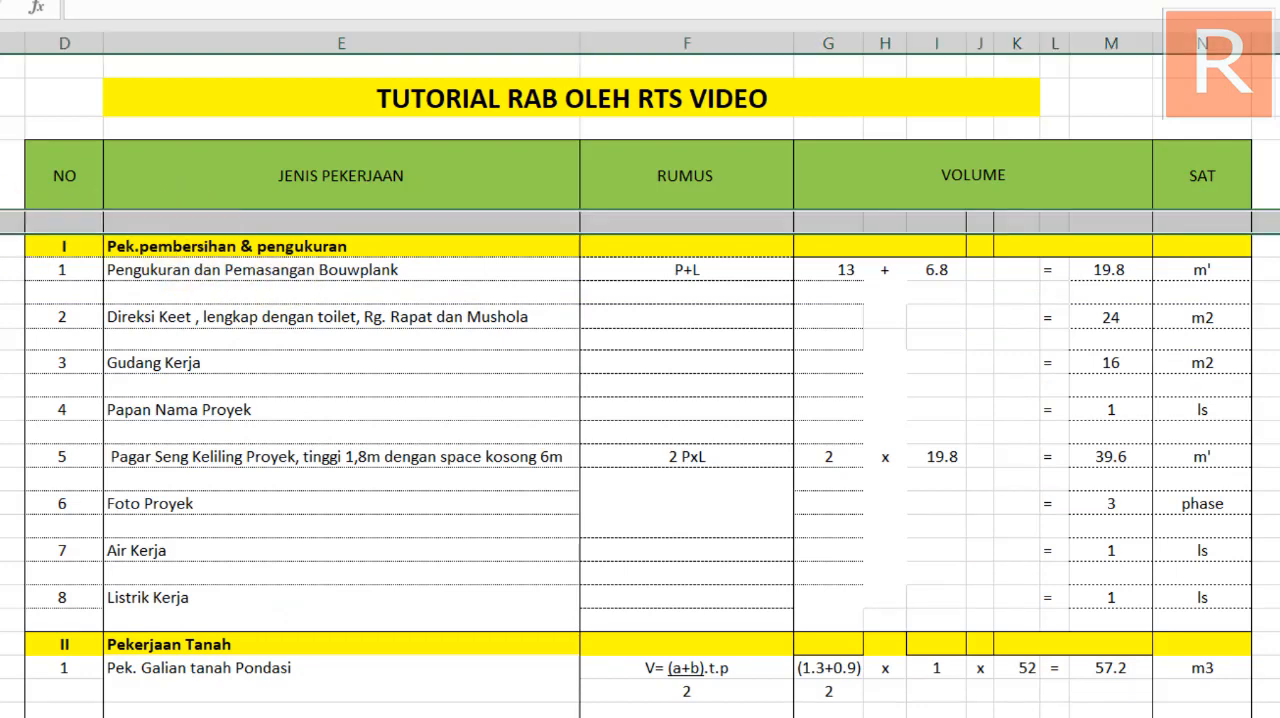
key(ctrl+shift+plus)
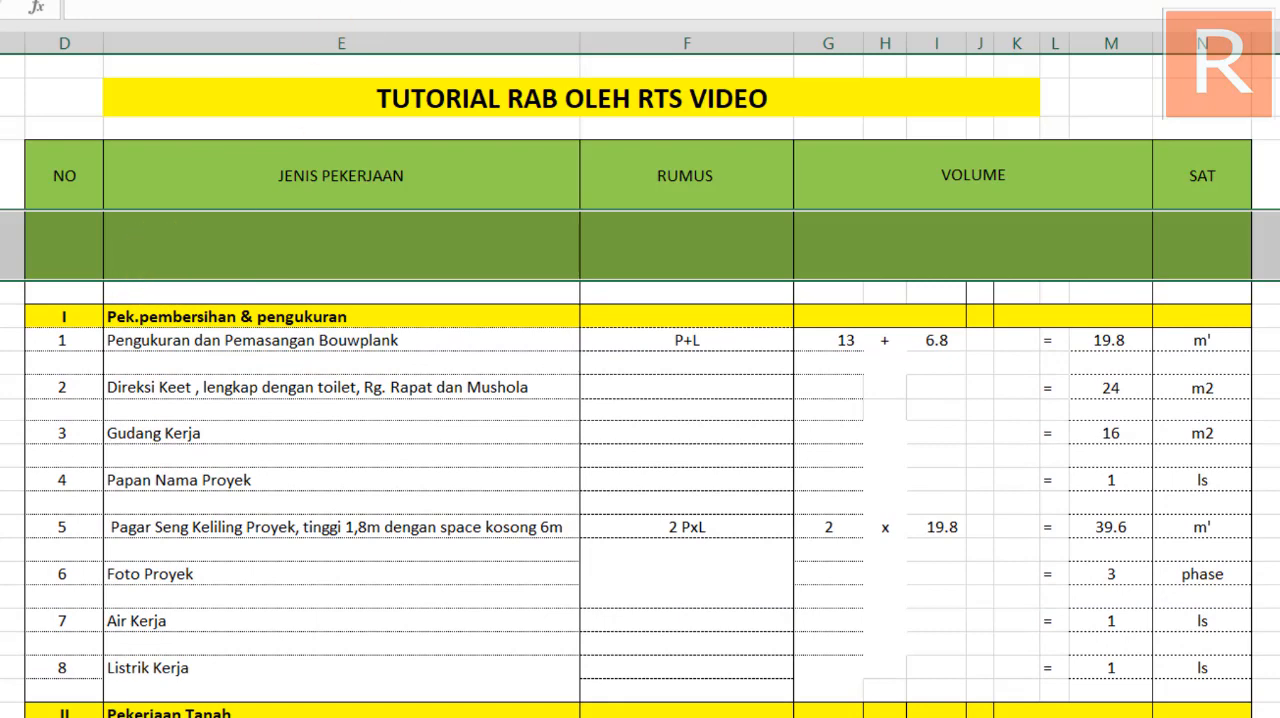
click(186, 10)
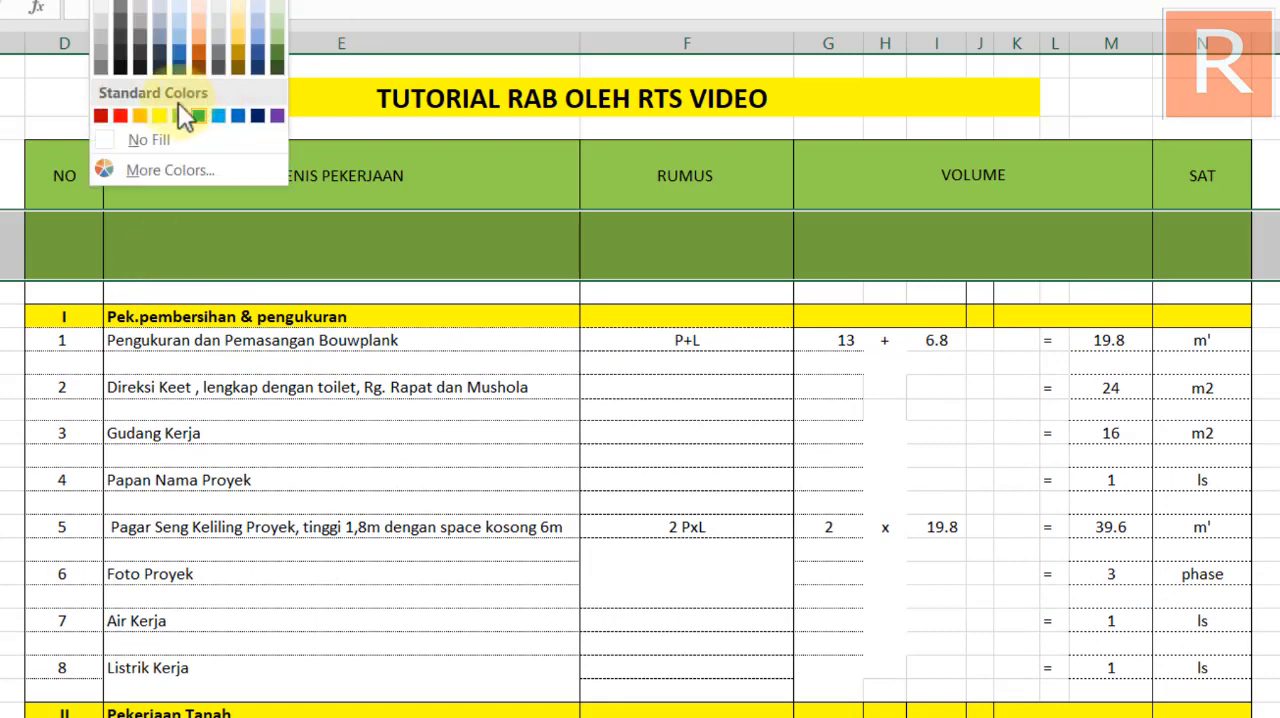
click(135, 140)
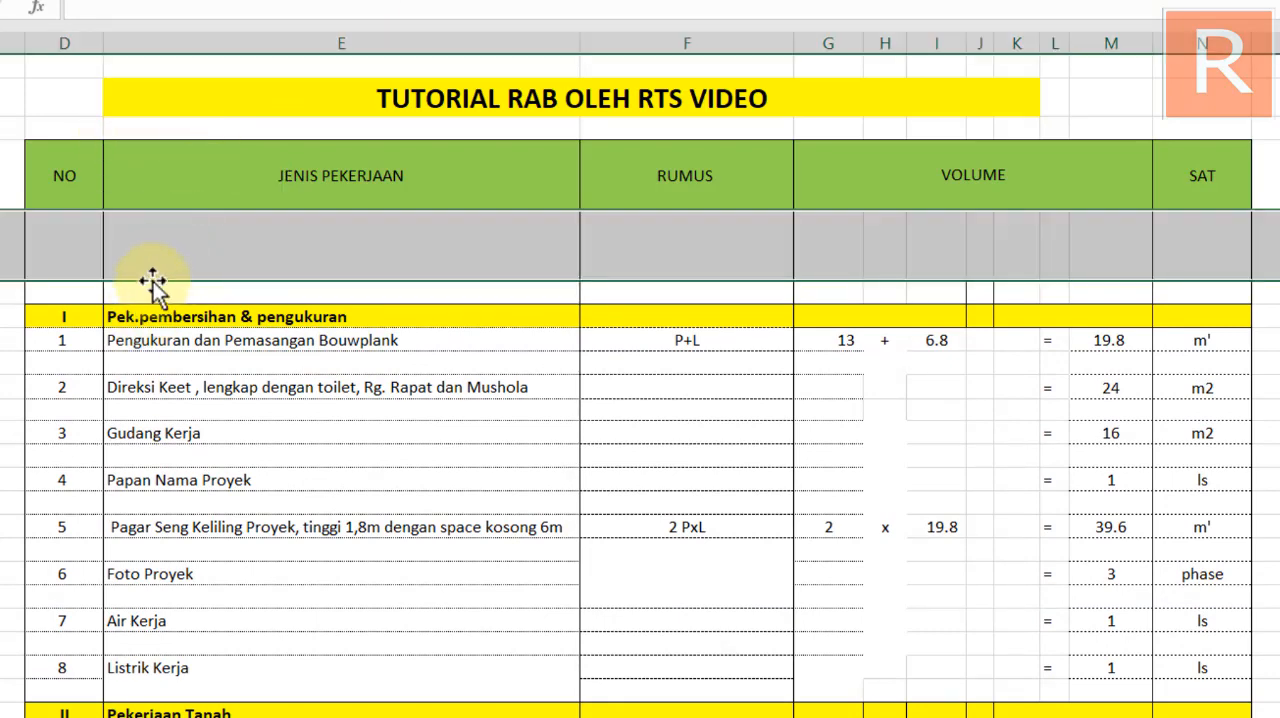
drag(2, 281, 2, 243)
Enter the heading "PEKERJAAN - NON STANDART" in column E directly above section I
click(152, 250)
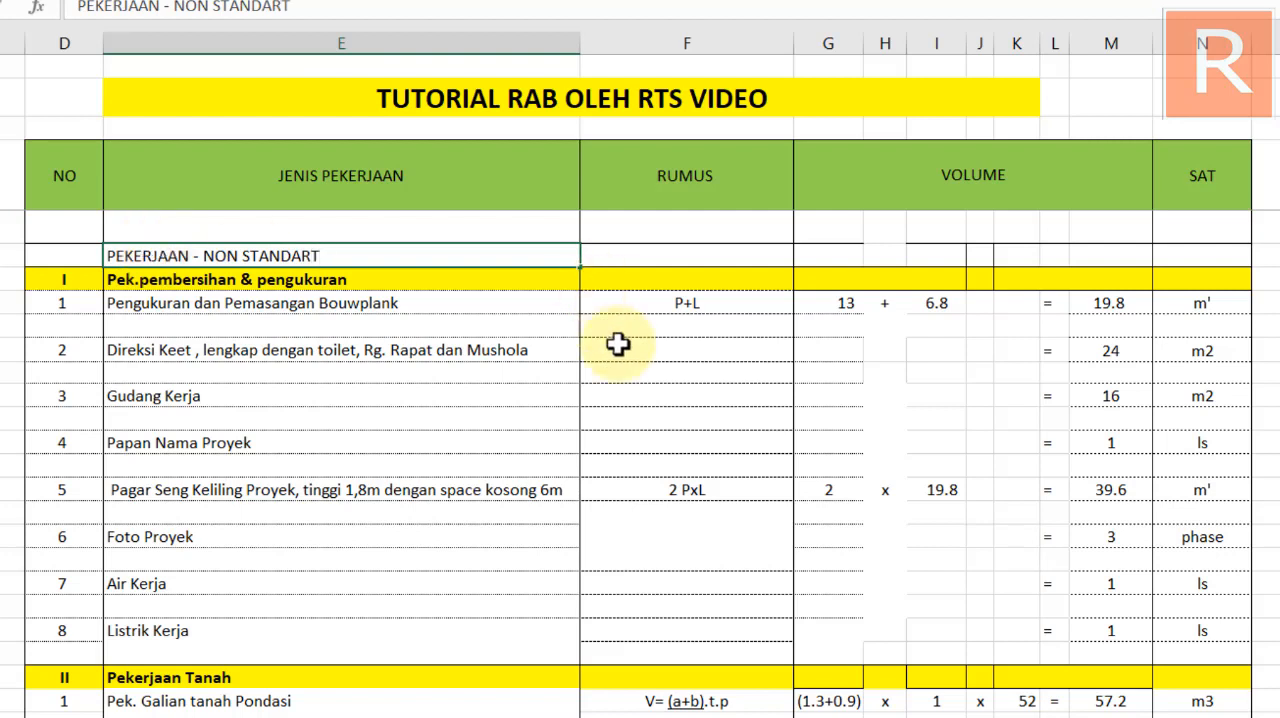
click(519, 417)
click(120, 255)
Fill the PEKERJAAN - NON STANDART row light blue from column D to N and make its heading bold
drag(55, 257, 1232, 262)
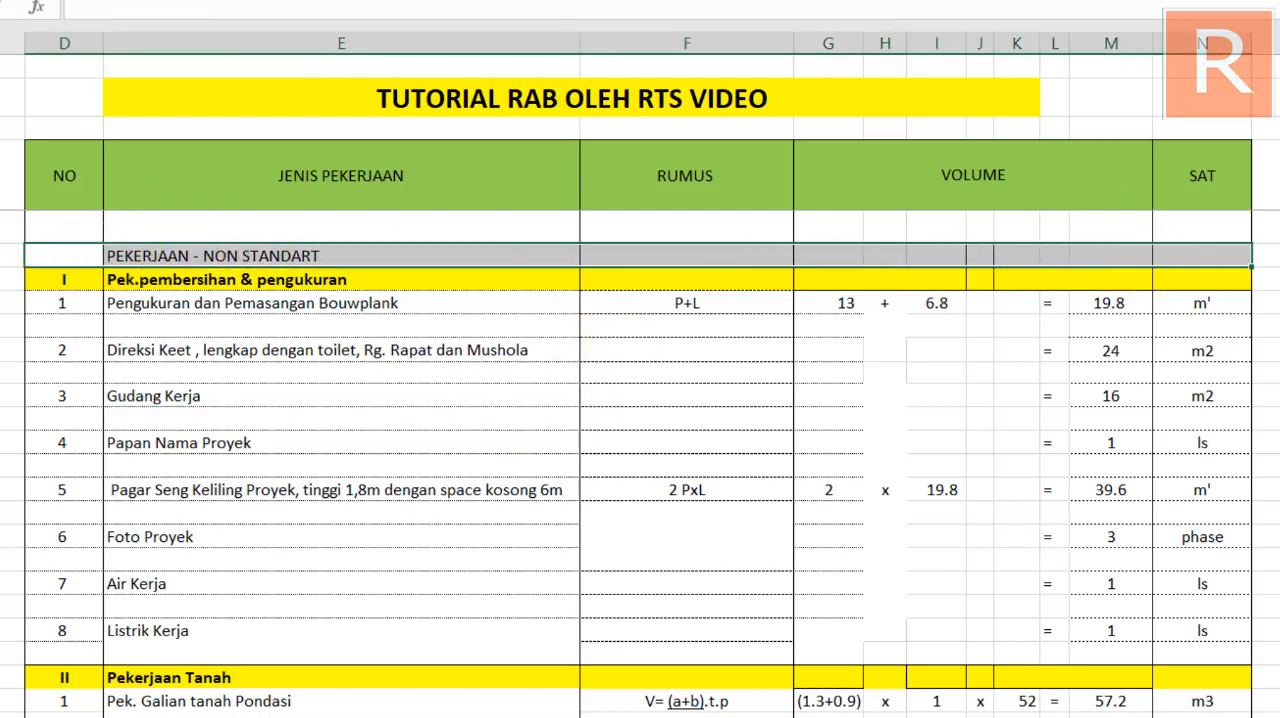
click(121, 1)
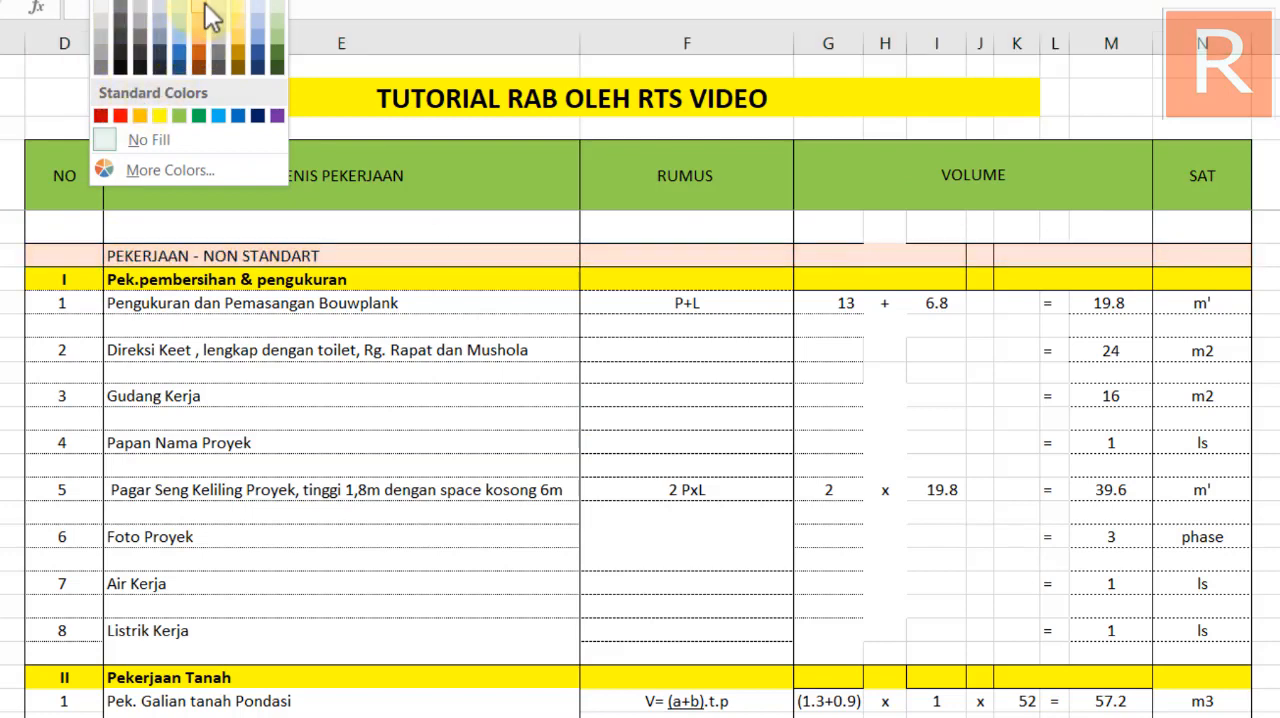
click(258, 18)
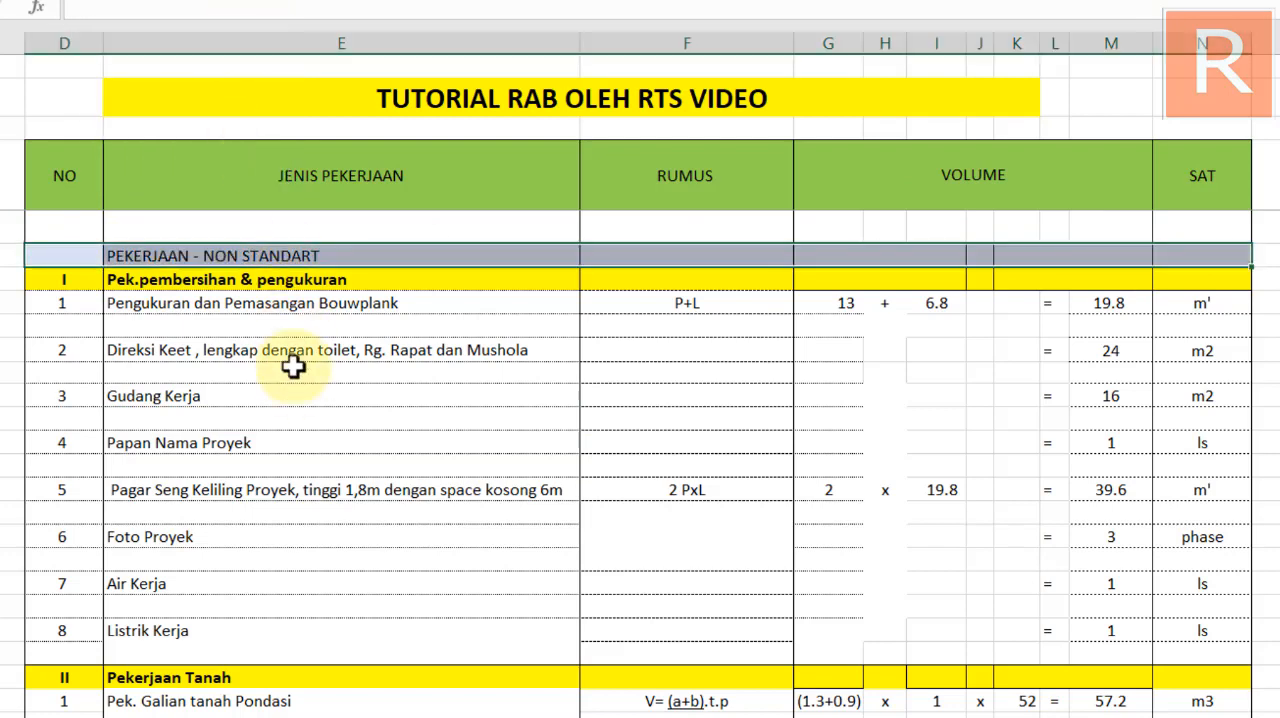
click(291, 363)
click(133, 247)
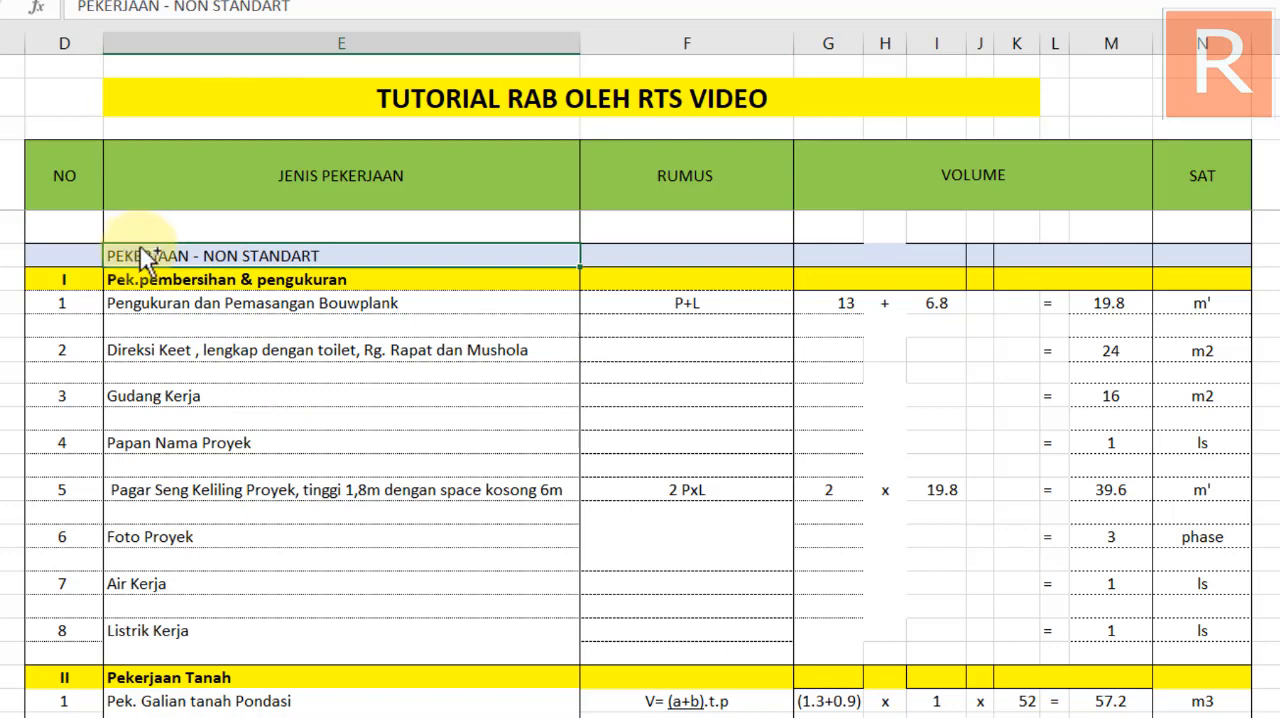
key(ctrl+b)
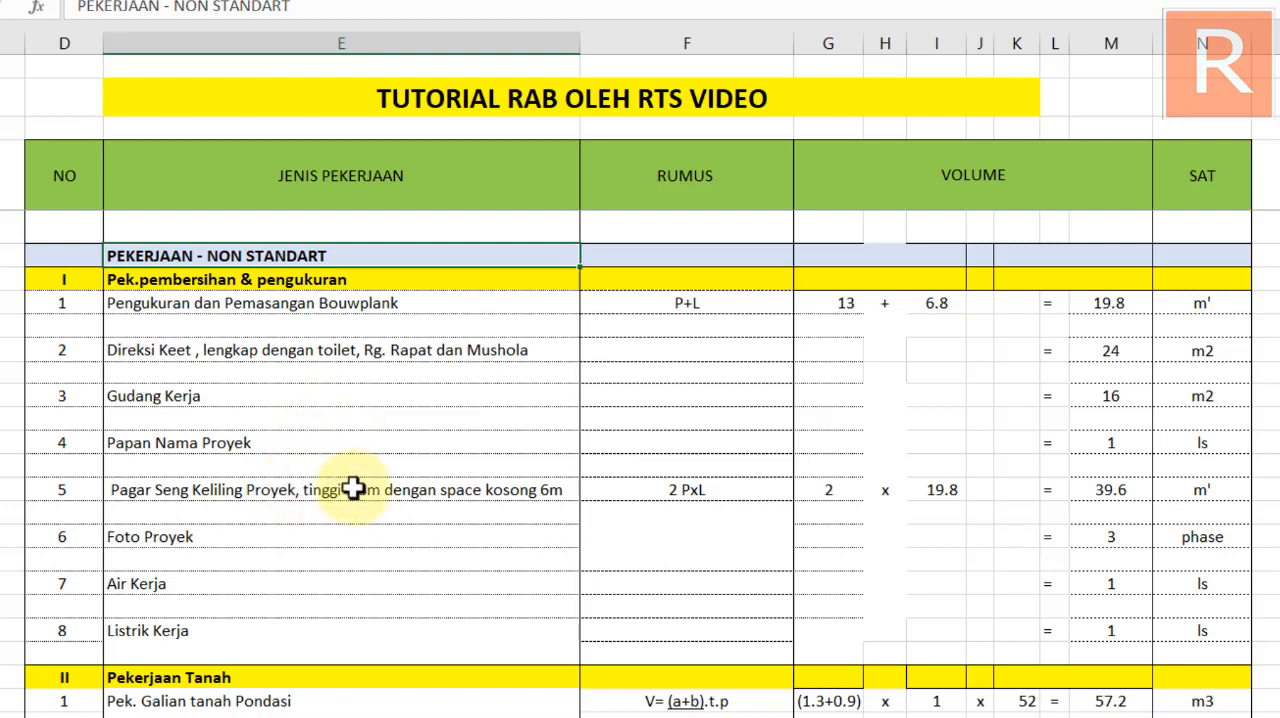
Insert a row above the Kolom (k225) heading and enter "PEKERJAAN STANDART" in column E directly above that heading
scroll(280, 343, down, 5)
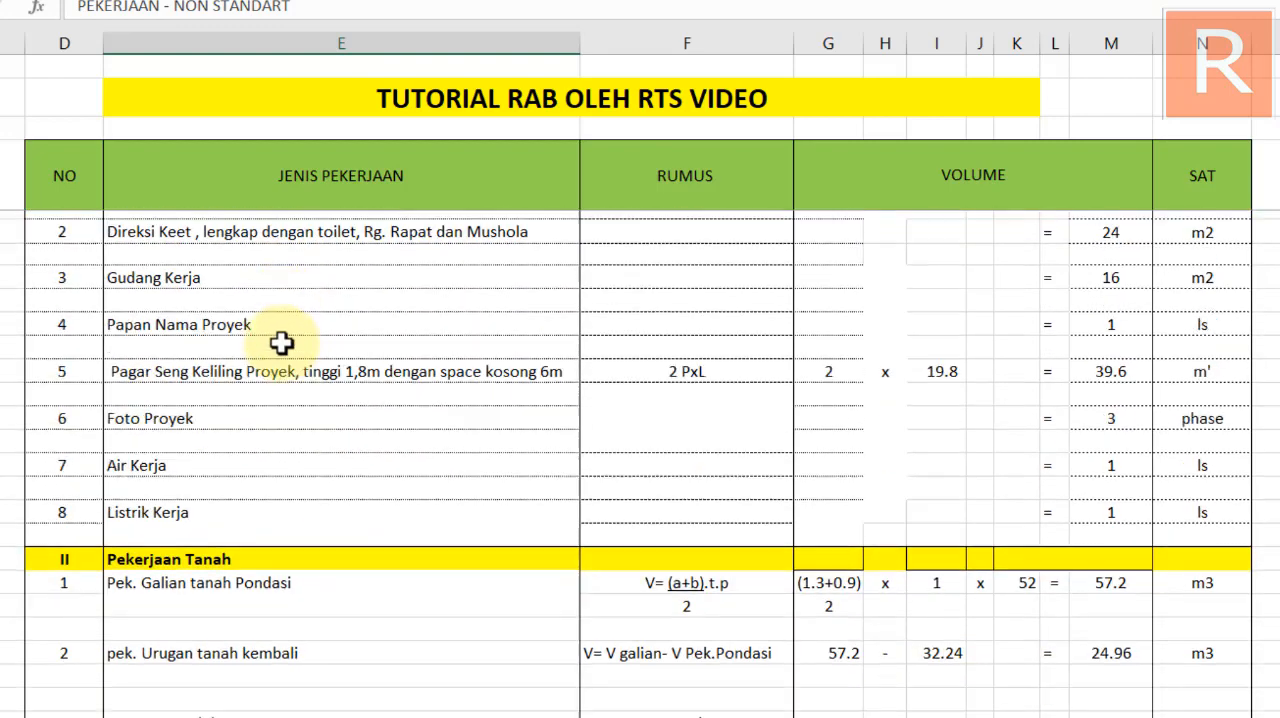
scroll(252, 416, down, 8)
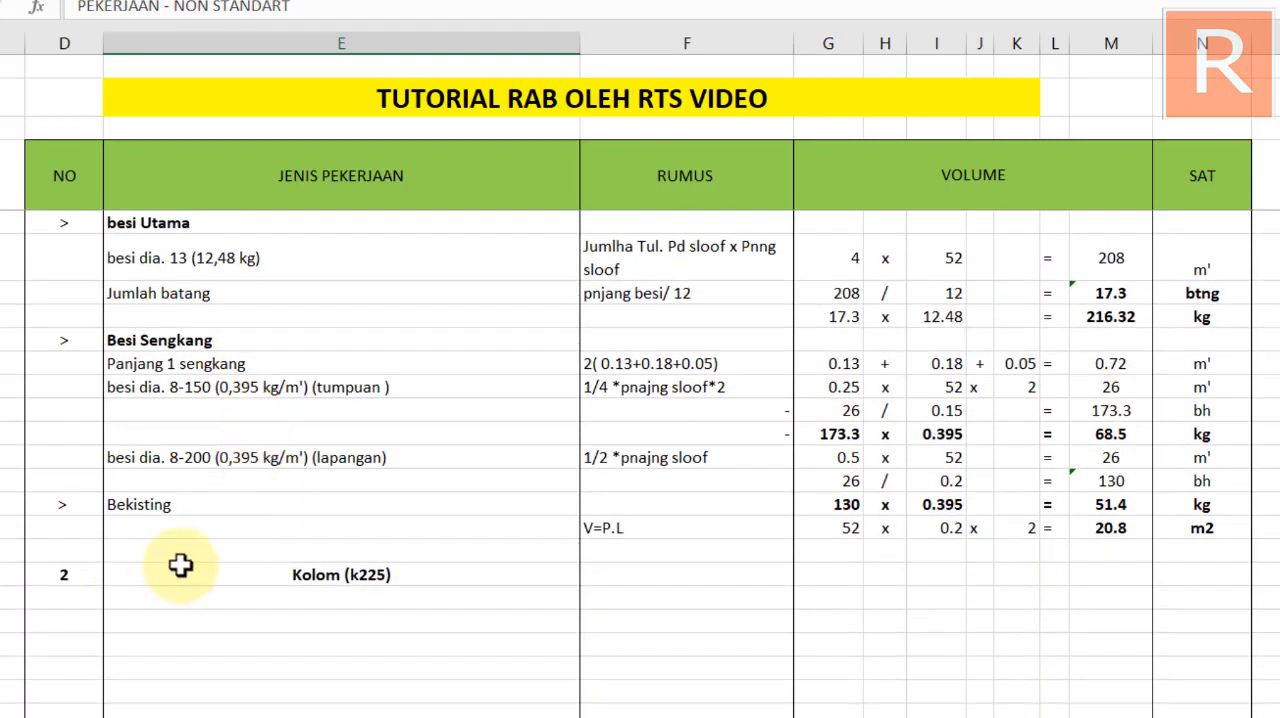
scroll(180, 563, up, 3)
scroll(180, 565, down, 2)
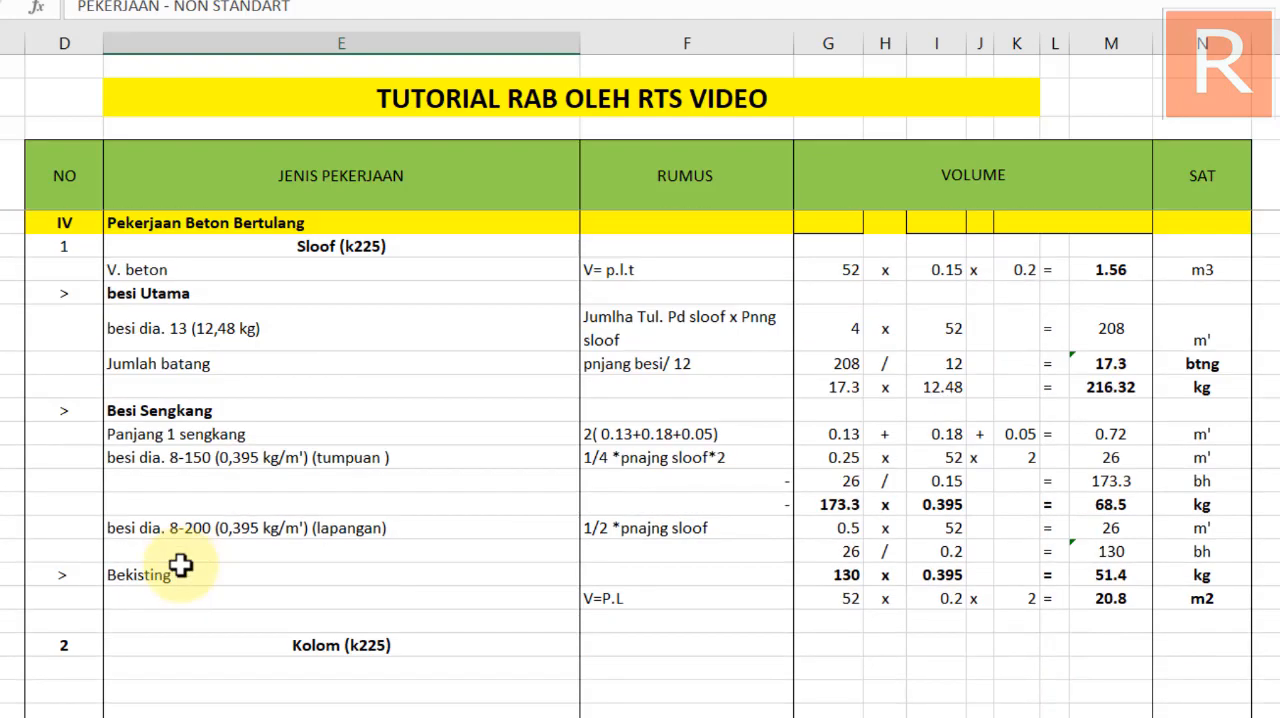
scroll(160, 568, down, 1)
click(108, 545)
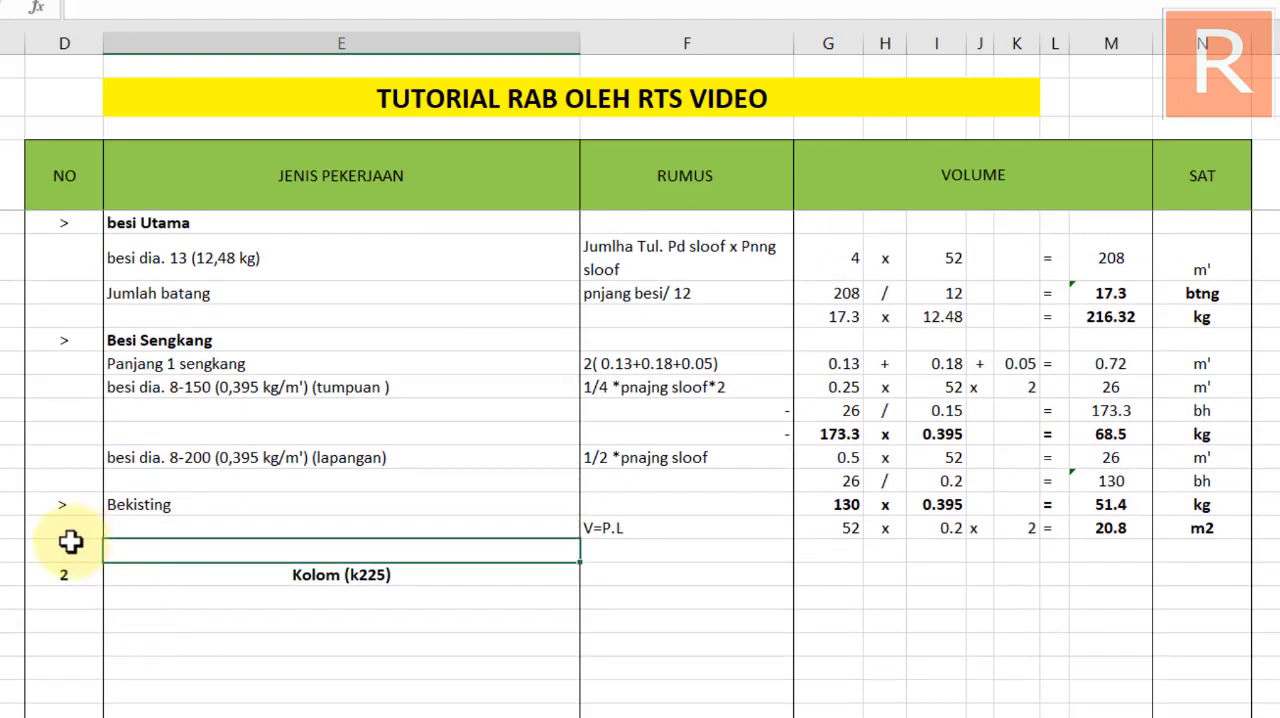
drag(71, 543, 878, 549)
click(2, 550)
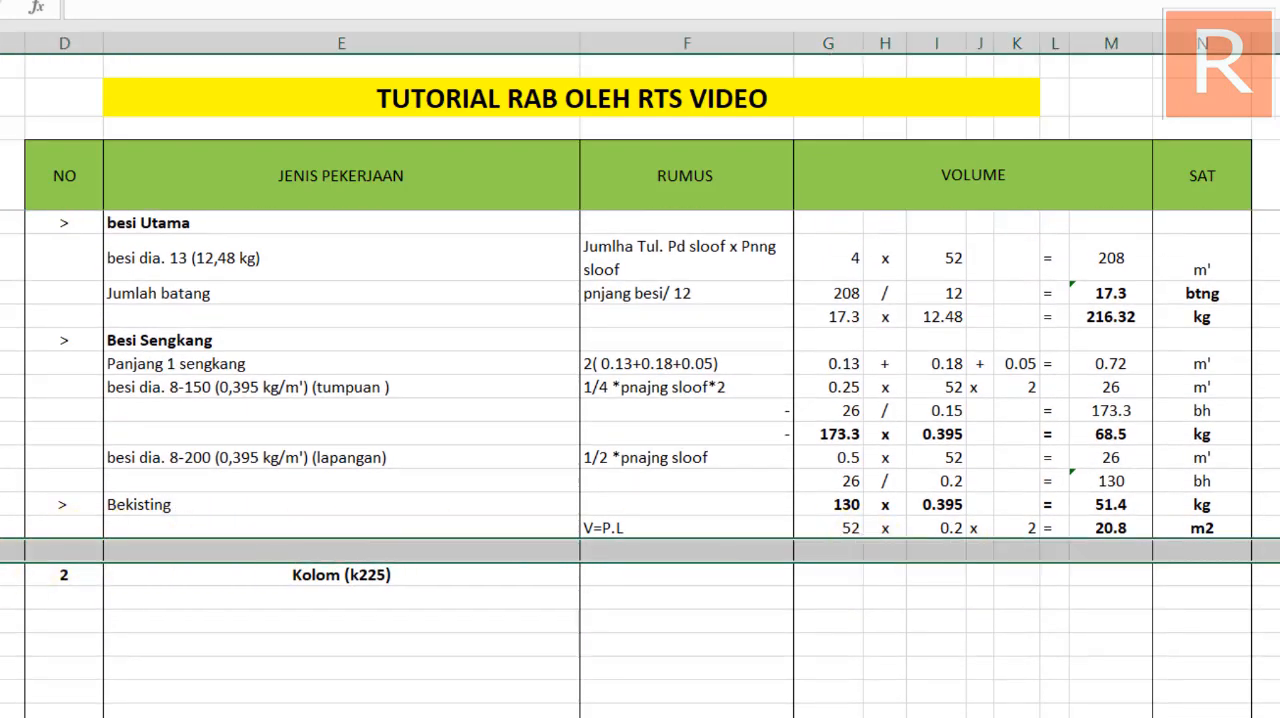
key(ctrl+shift+plus)
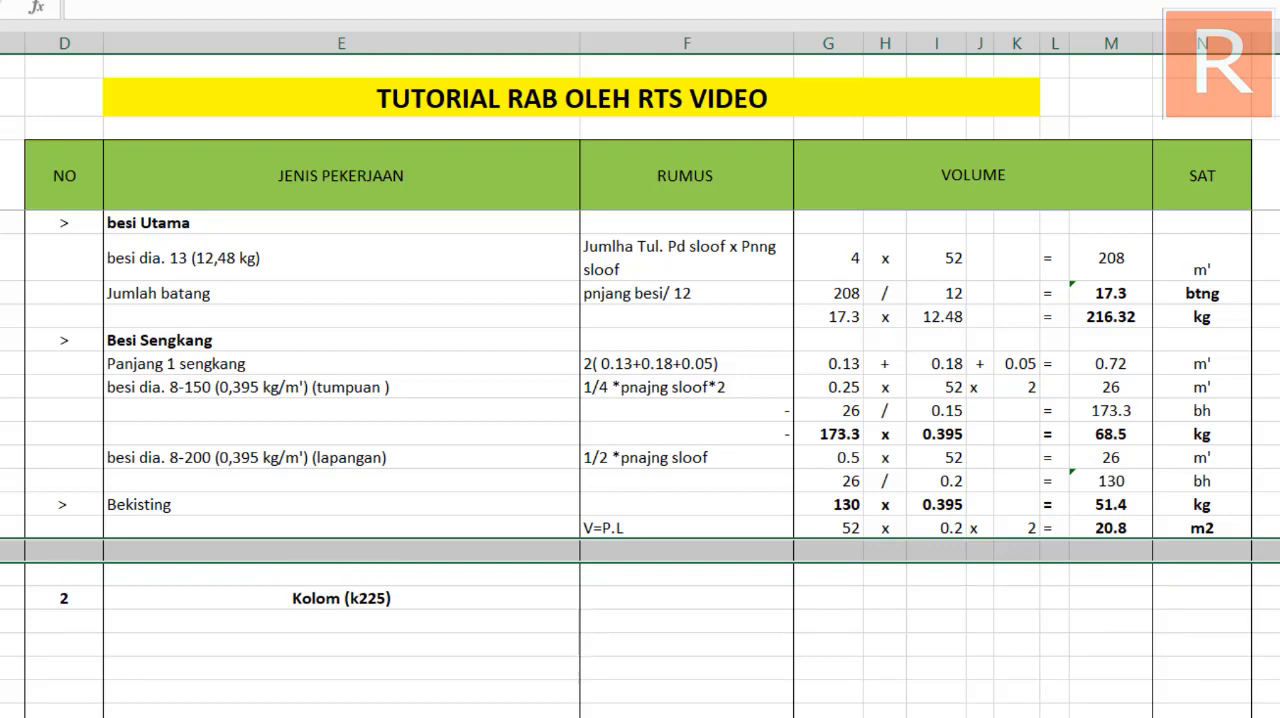
click(148, 576)
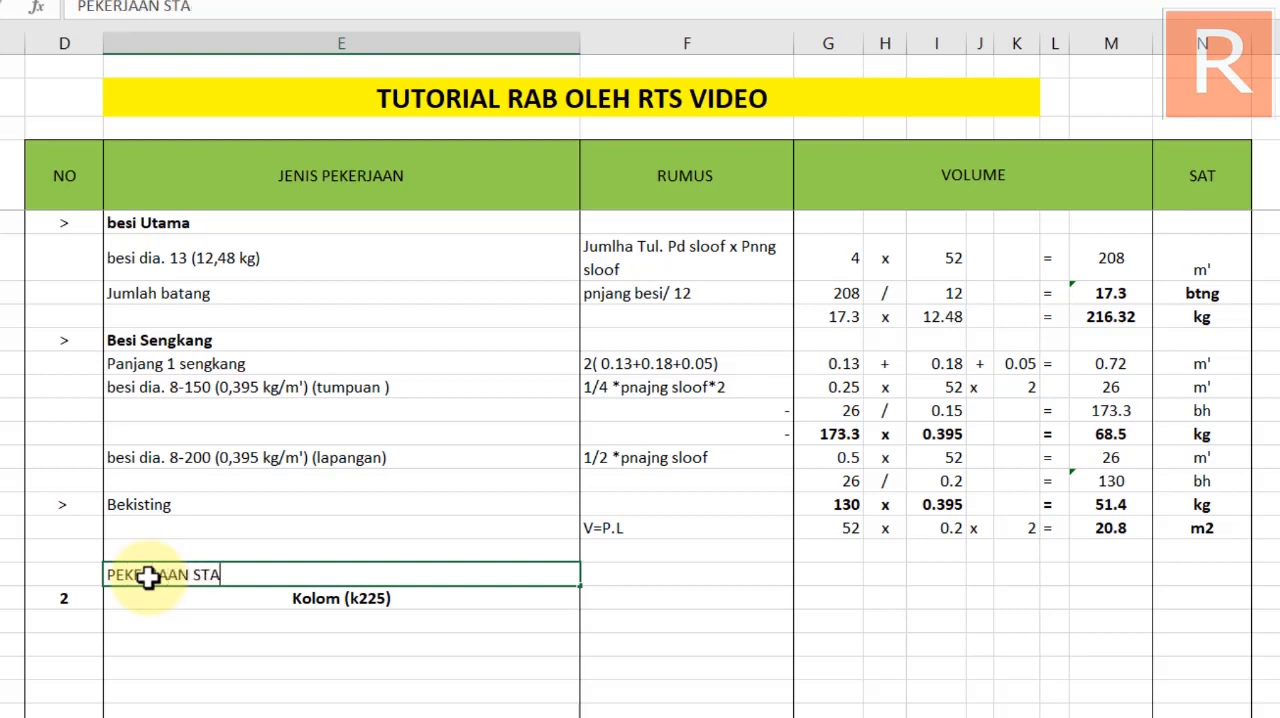
key(Return)
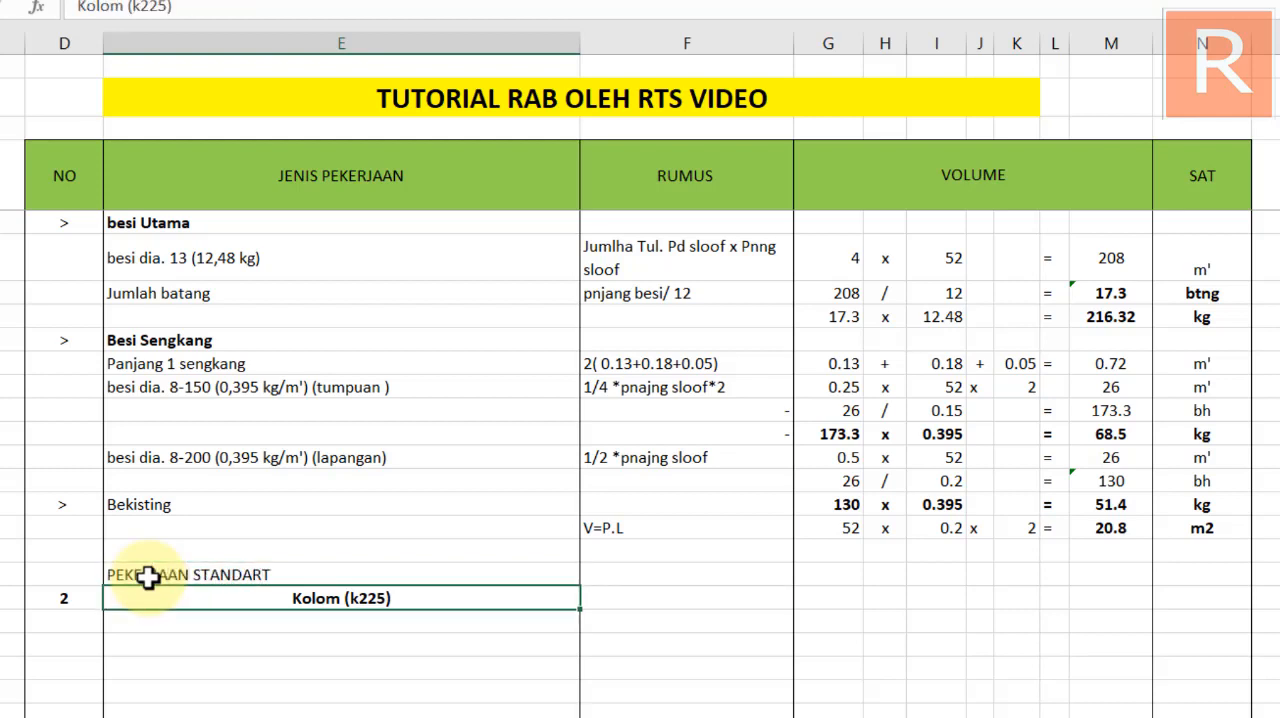
Fill the PEKERJAAN STANDART row light blue from column D to N and make its heading bold
drag(34, 574, 1246, 583)
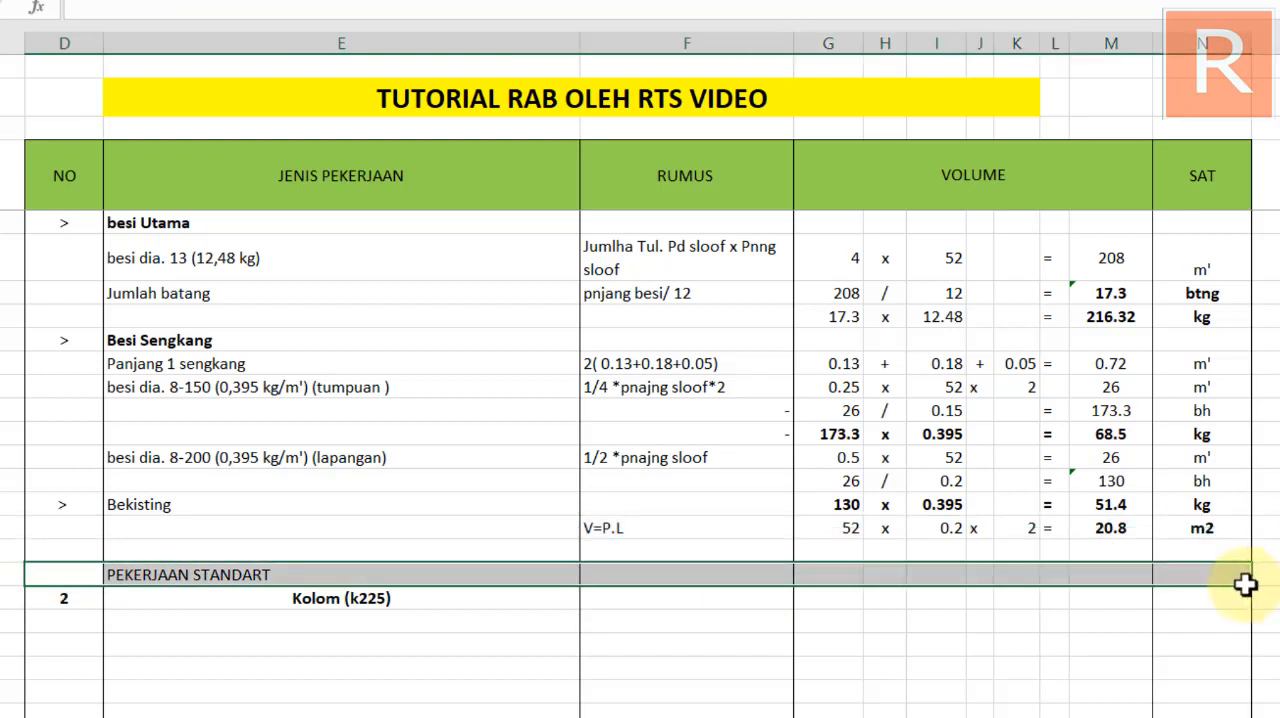
click(182, 0)
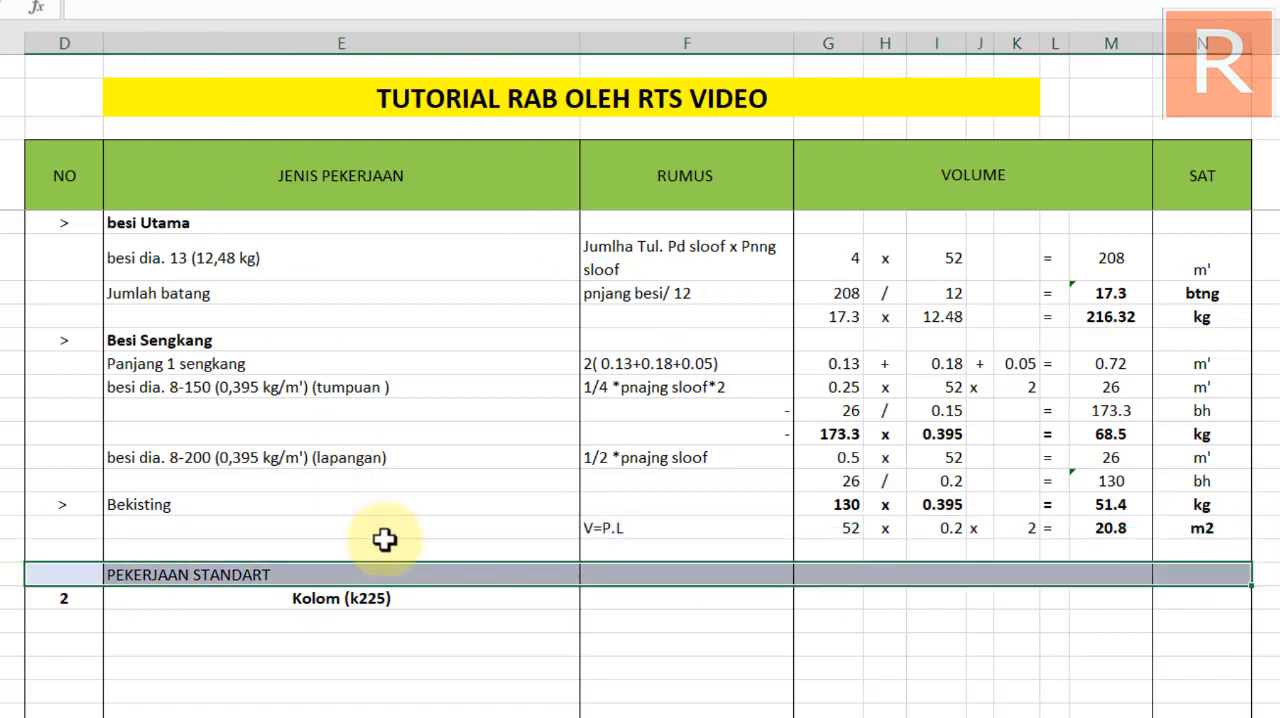
click(494, 677)
click(318, 600)
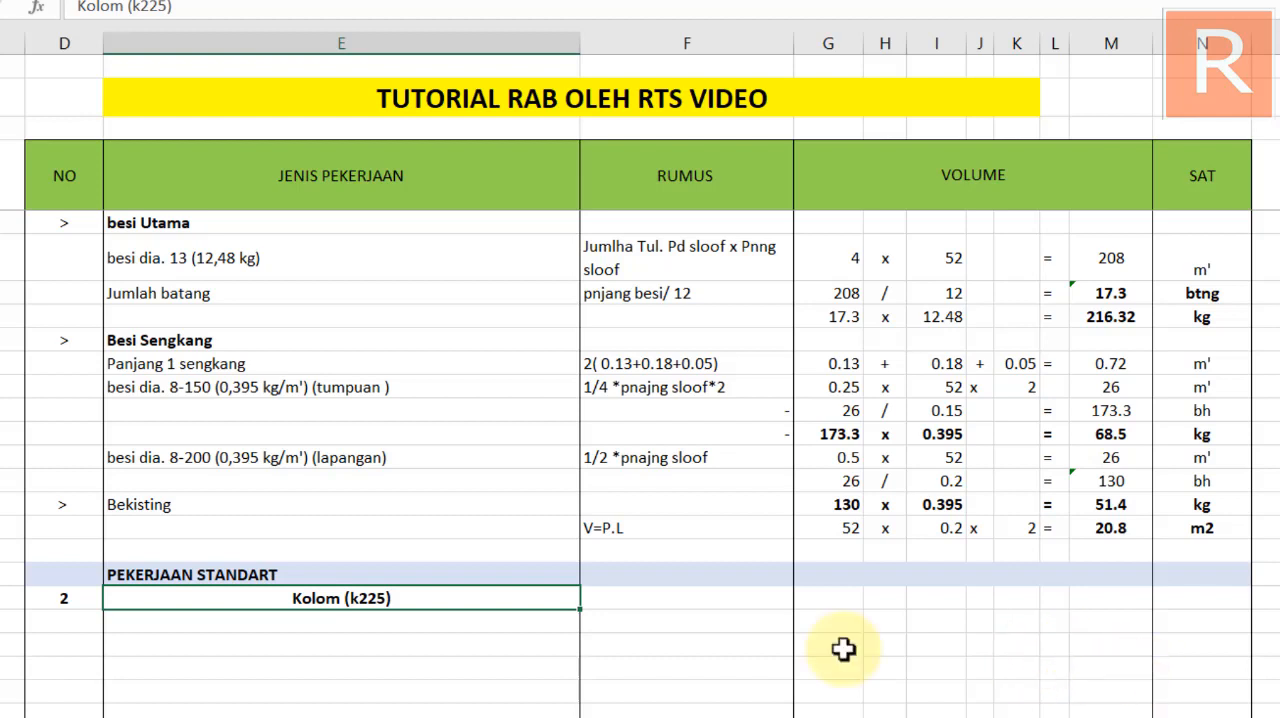
Review the Sloof (k225) items V. beton, besi Utama, besi dia. 13 and Jumlah batang against the Kolom (k225) section
click(162, 624)
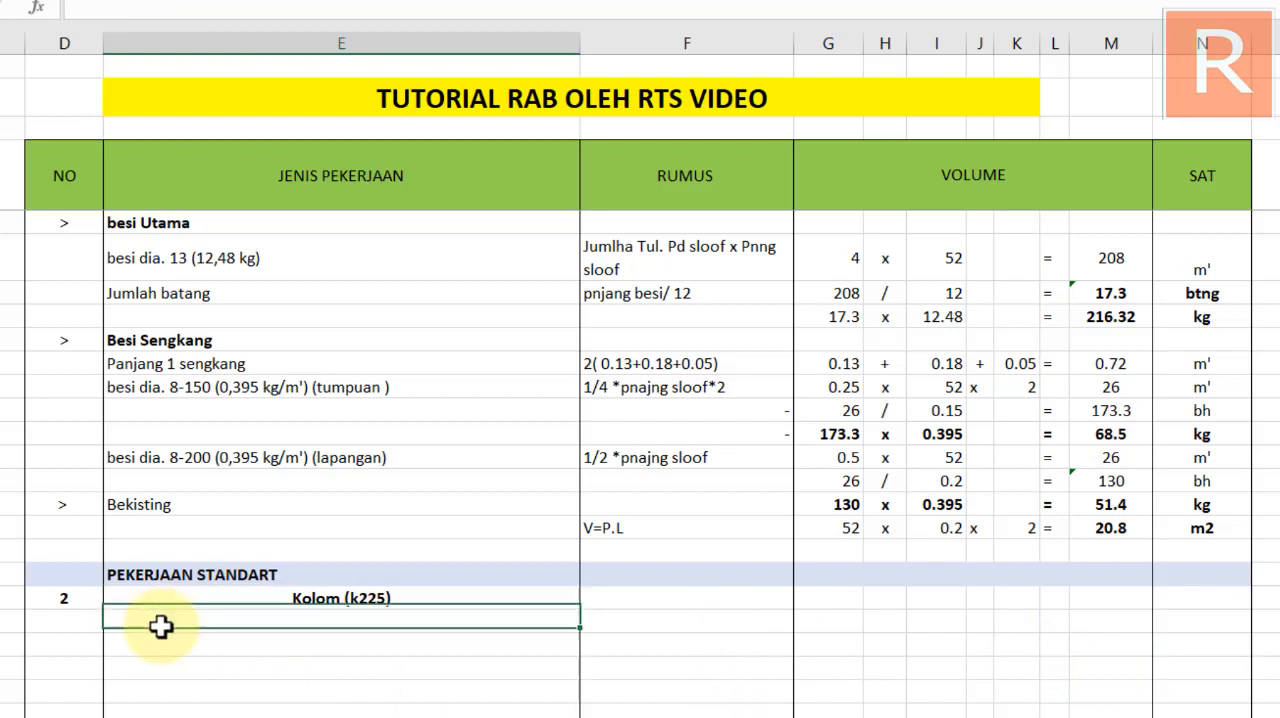
click(152, 598)
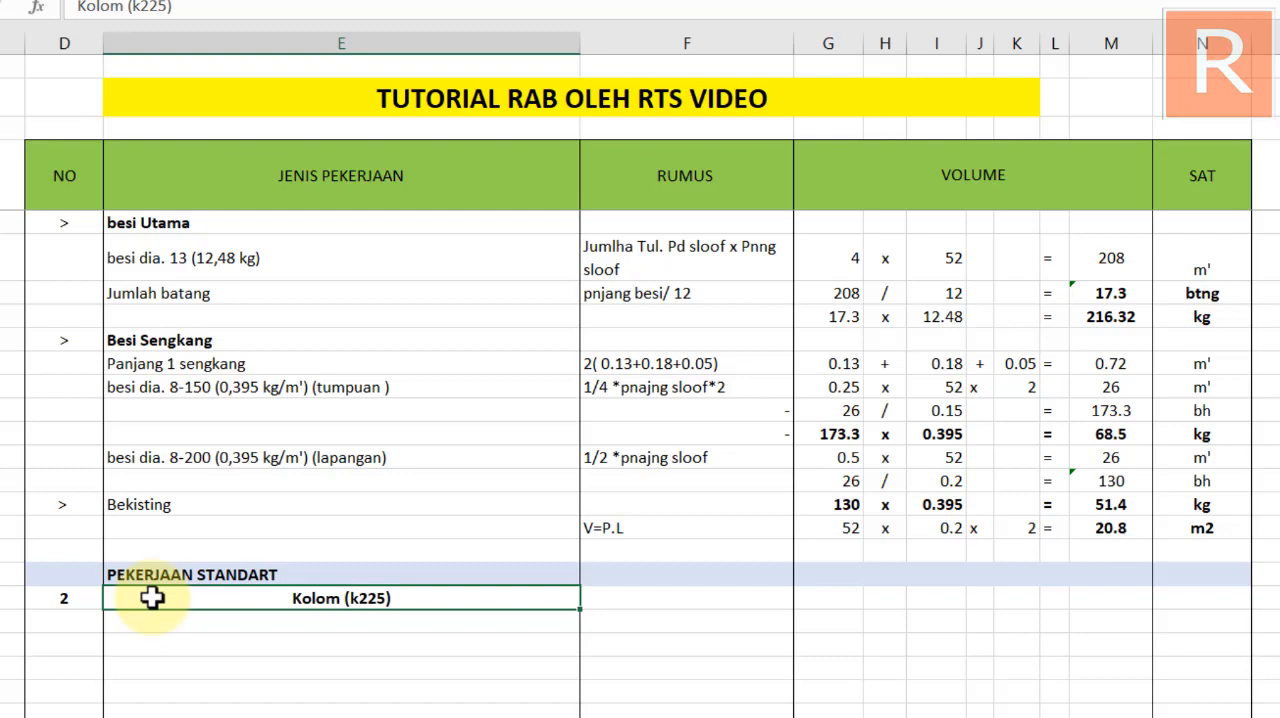
scroll(274, 646, up, 2)
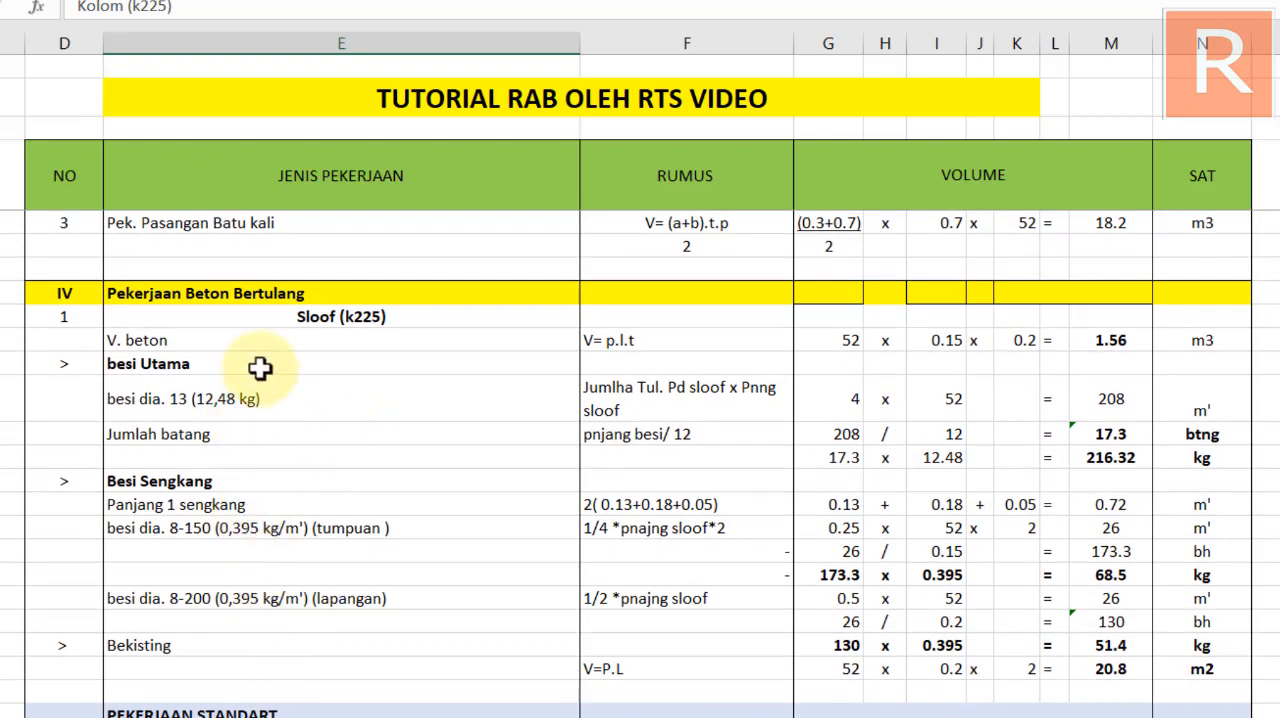
click(122, 339)
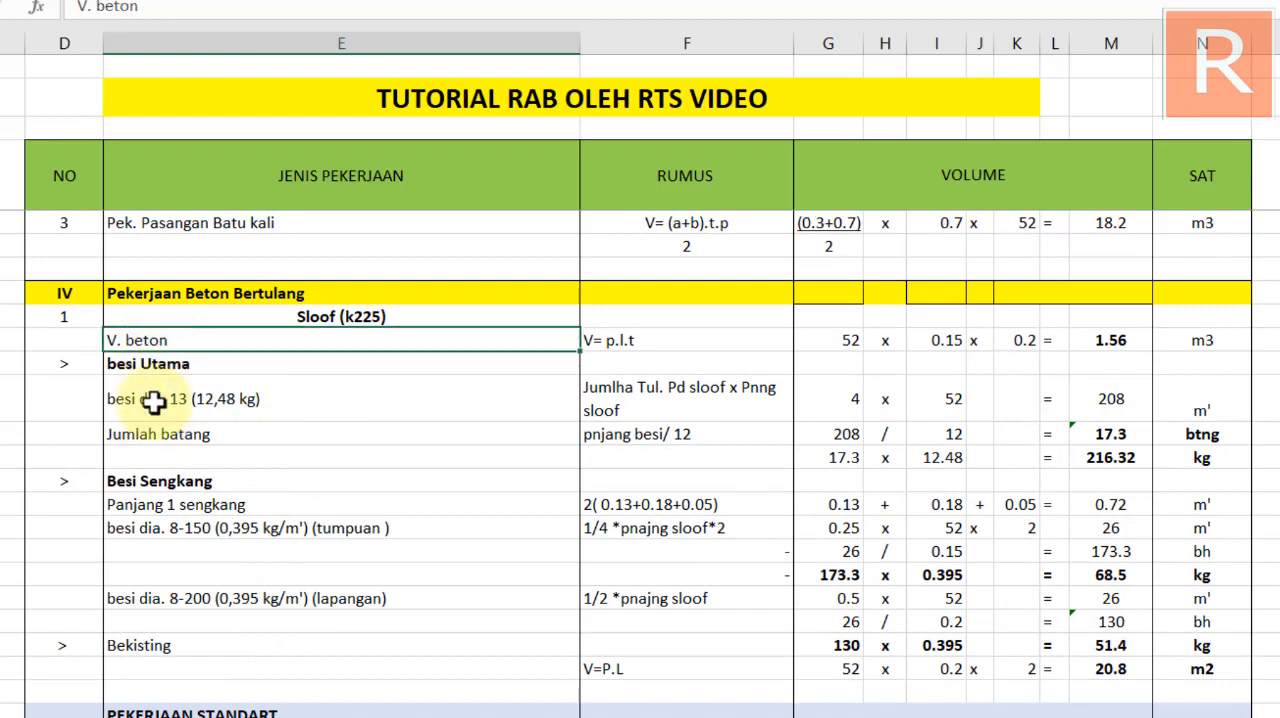
click(150, 364)
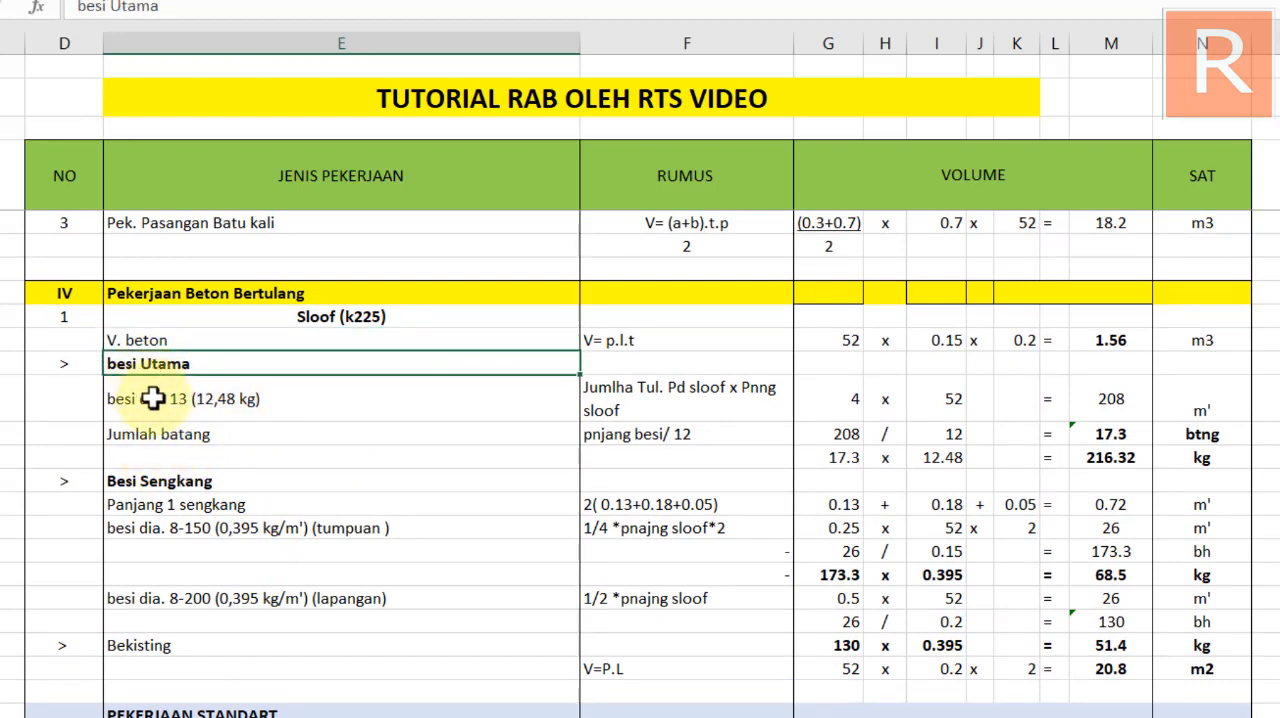
click(195, 408)
click(166, 436)
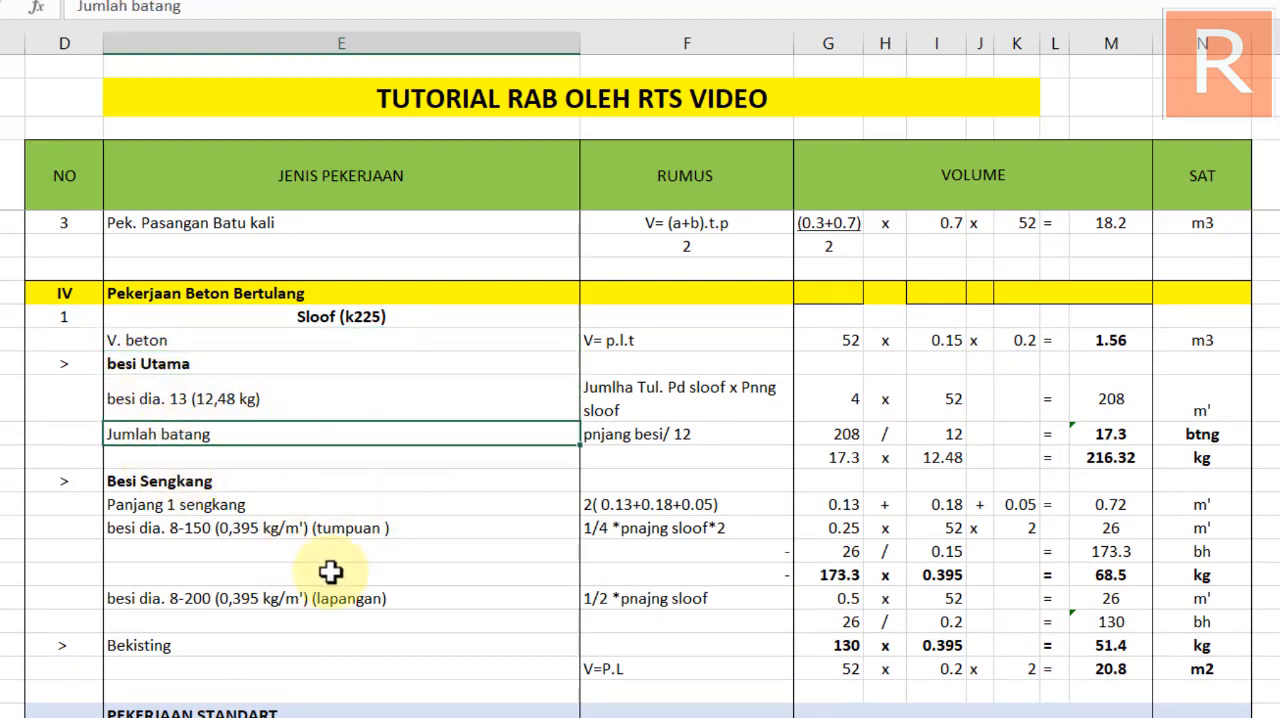
scroll(300, 572, down, 1)
scroll(250, 570, down, 1)
scroll(177, 603, up, 2)
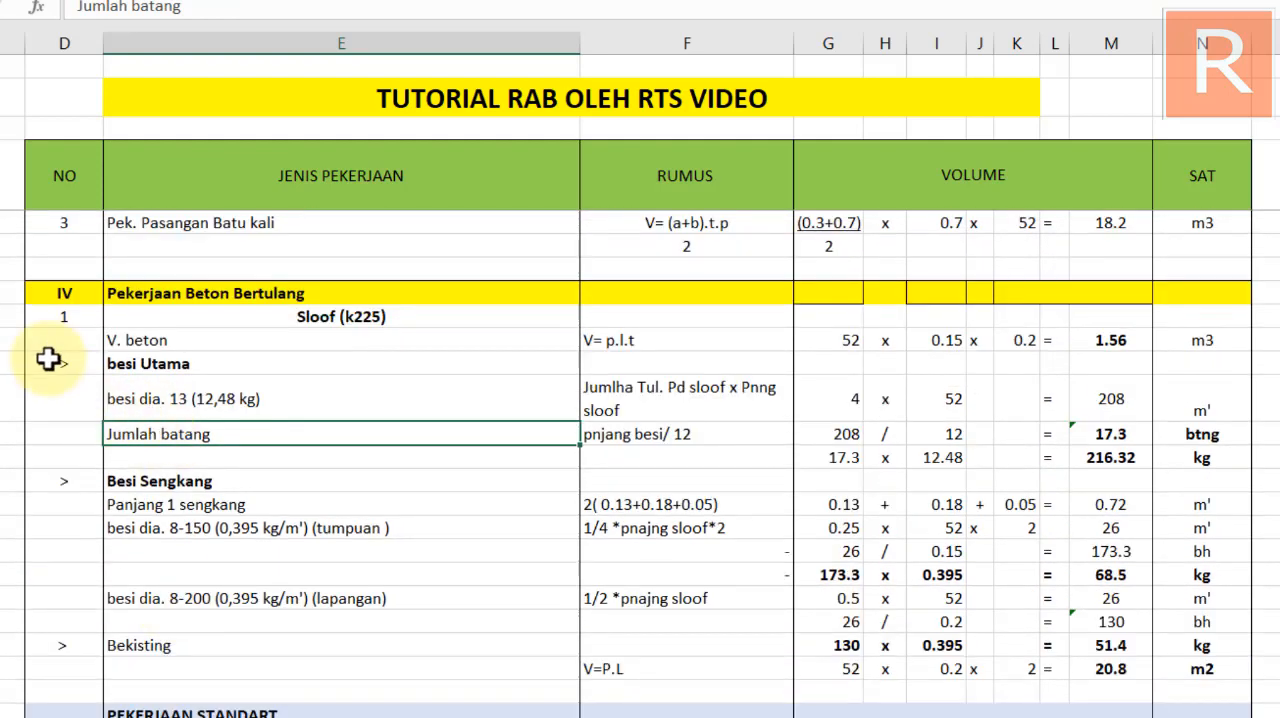
Copy the Sloof (k225) labels from V. beton to Jumlah batang, including column D, directly below the Kolom (k225) heading
drag(69, 343, 417, 433)
key(ctrl+c)
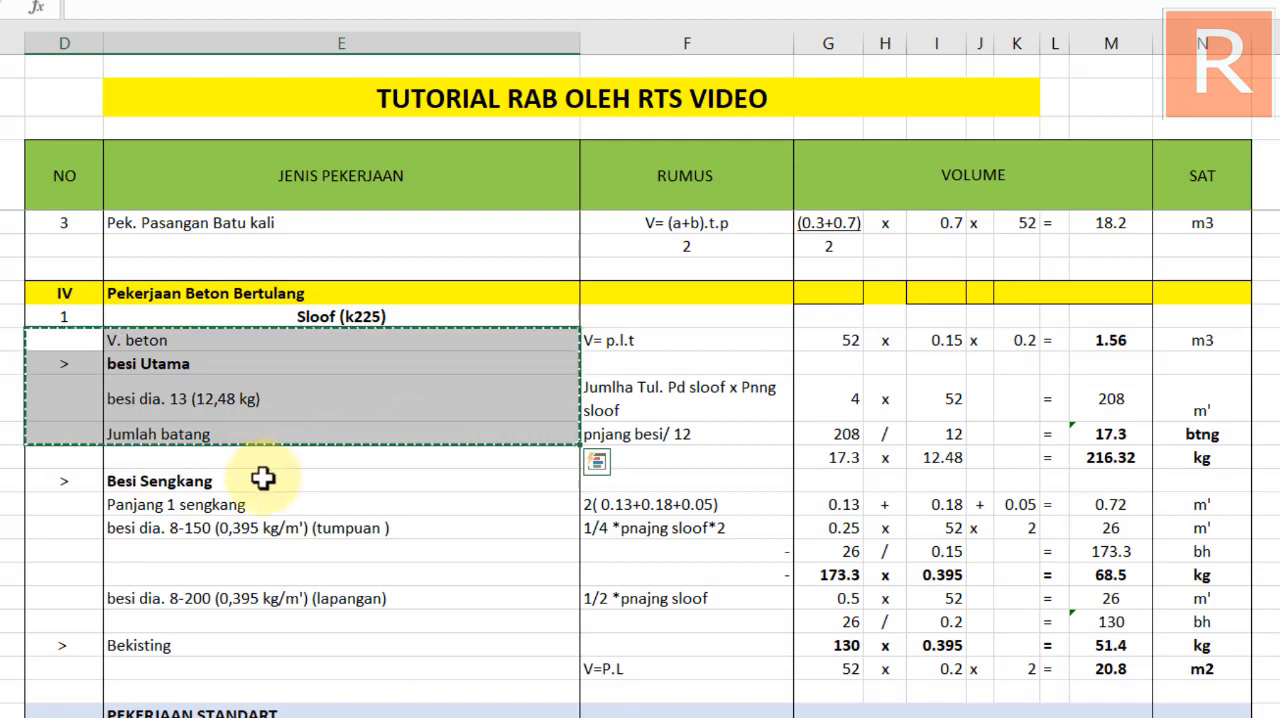
scroll(230, 490, down, 3)
click(71, 528)
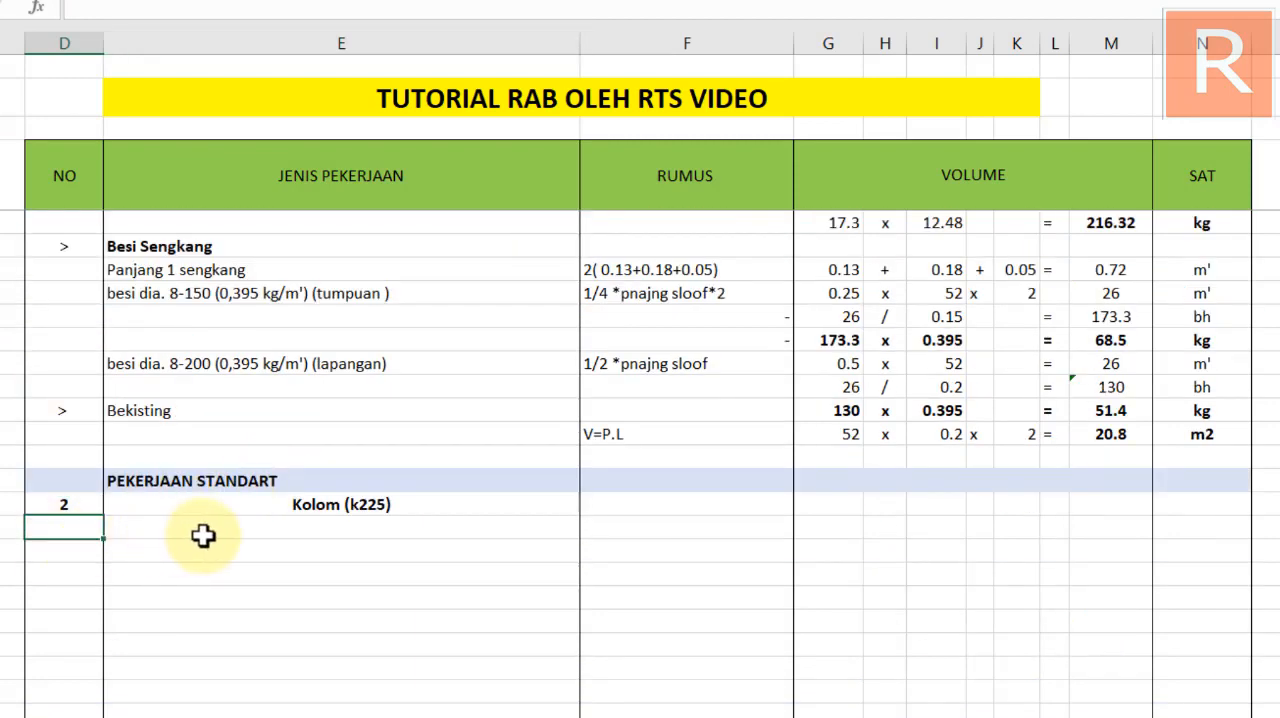
key(ctrl+v)
click(243, 643)
click(150, 527)
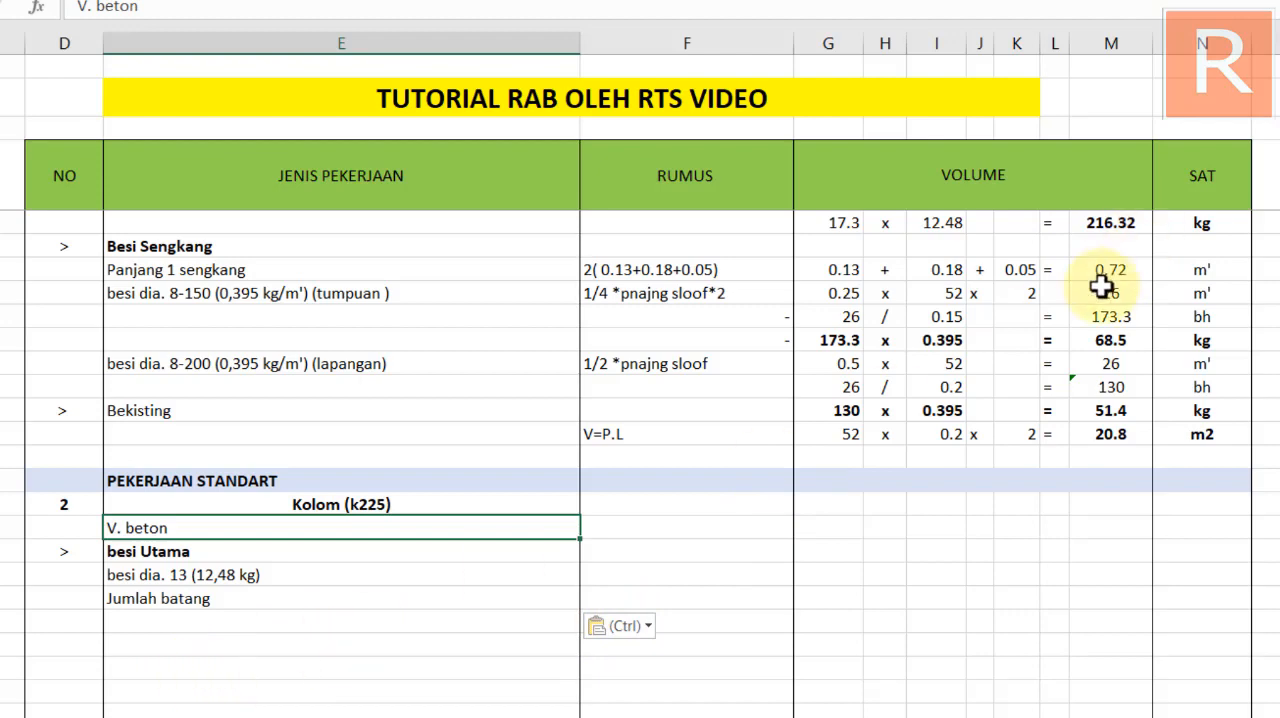
Link the RUMUS cell of the Kolom (k225) V. beton row to the Sloof formula text with =F43
scroll(1050, 360, up, 3)
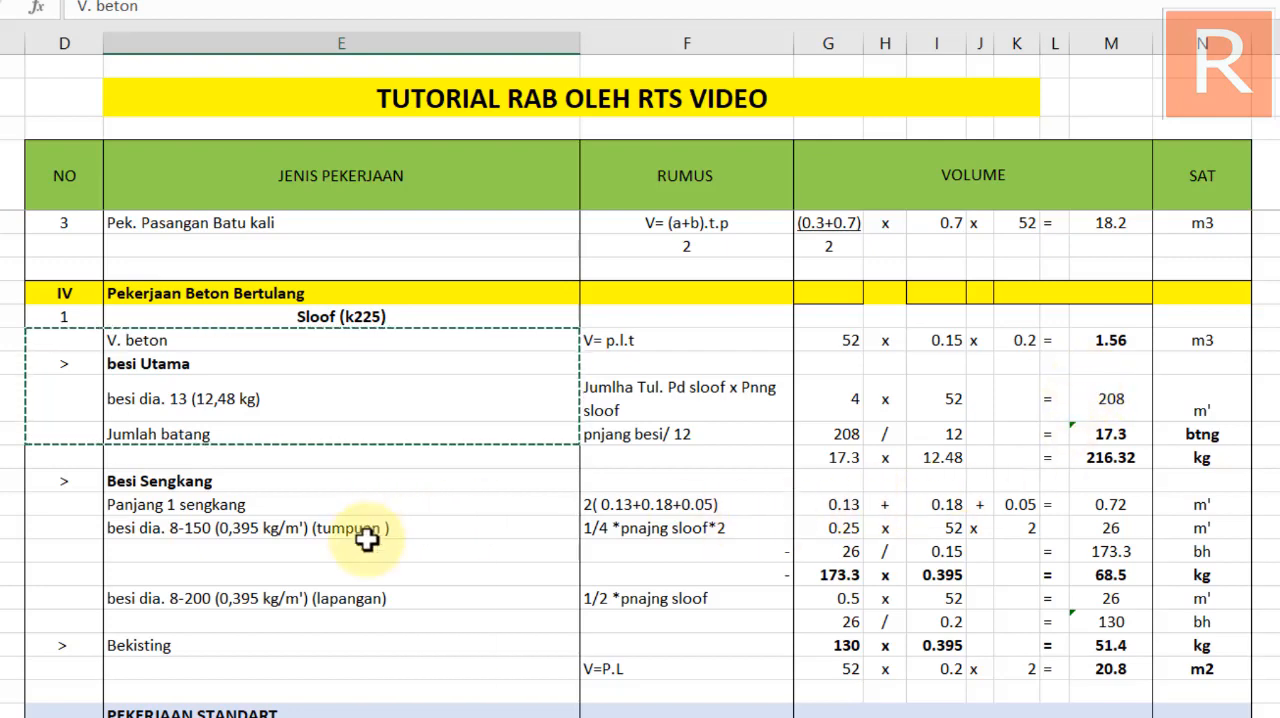
key(Escape)
scroll(591, 534, down, 3)
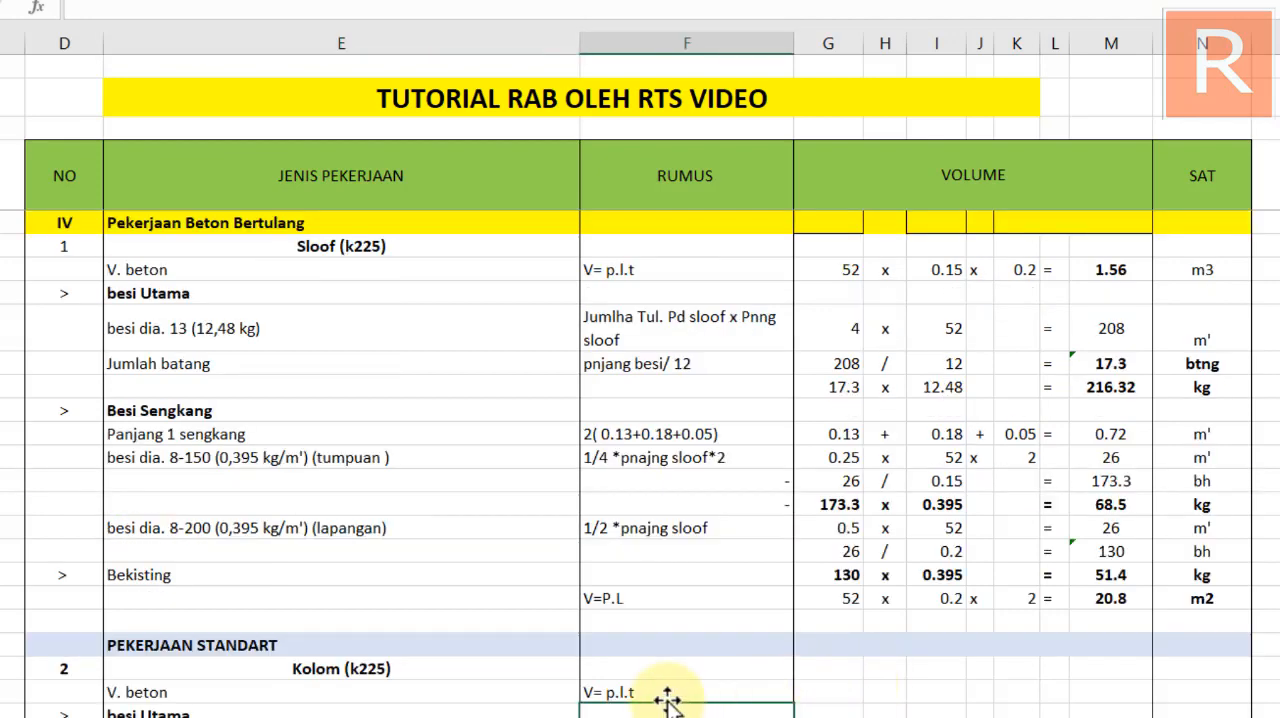
scroll(651, 688, down, 3)
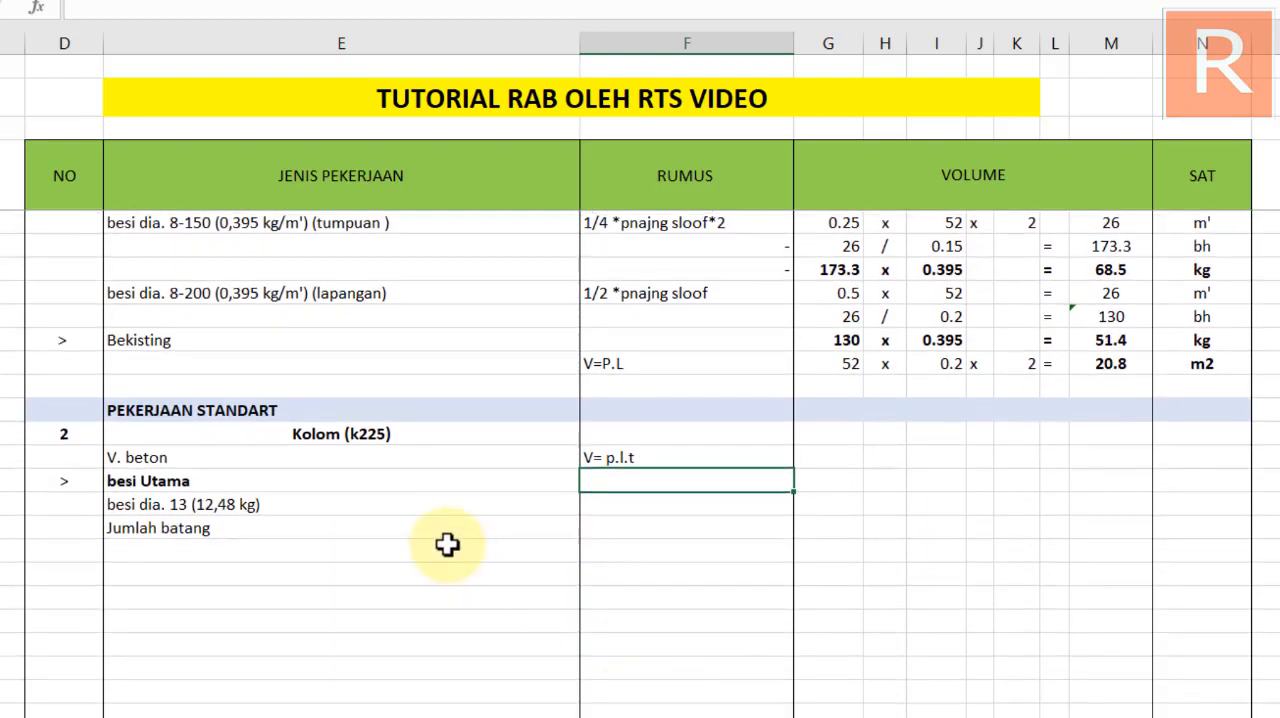
click(648, 458)
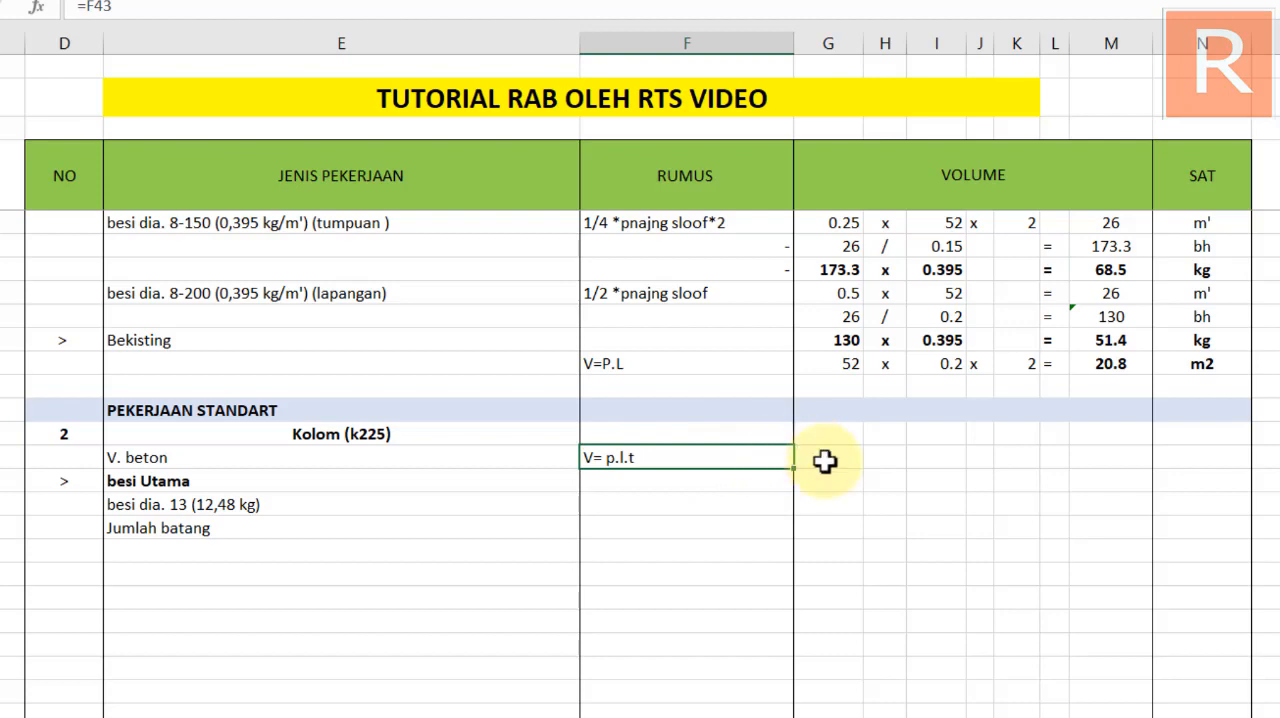
Select the first volume cell of the Kolom V. beton row, then switch to the CAD drawing and examine the beam and column type details
scroll(818, 470, up, 2)
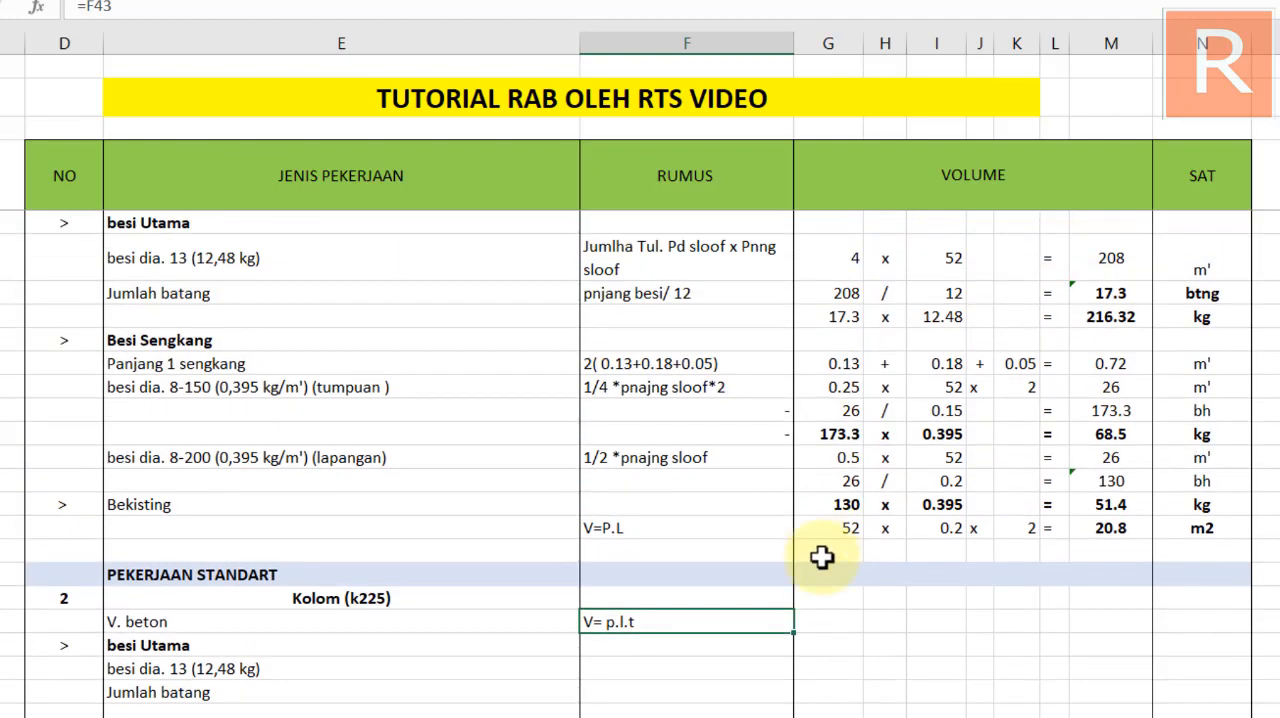
click(832, 621)
scroll(836, 623, up, 1)
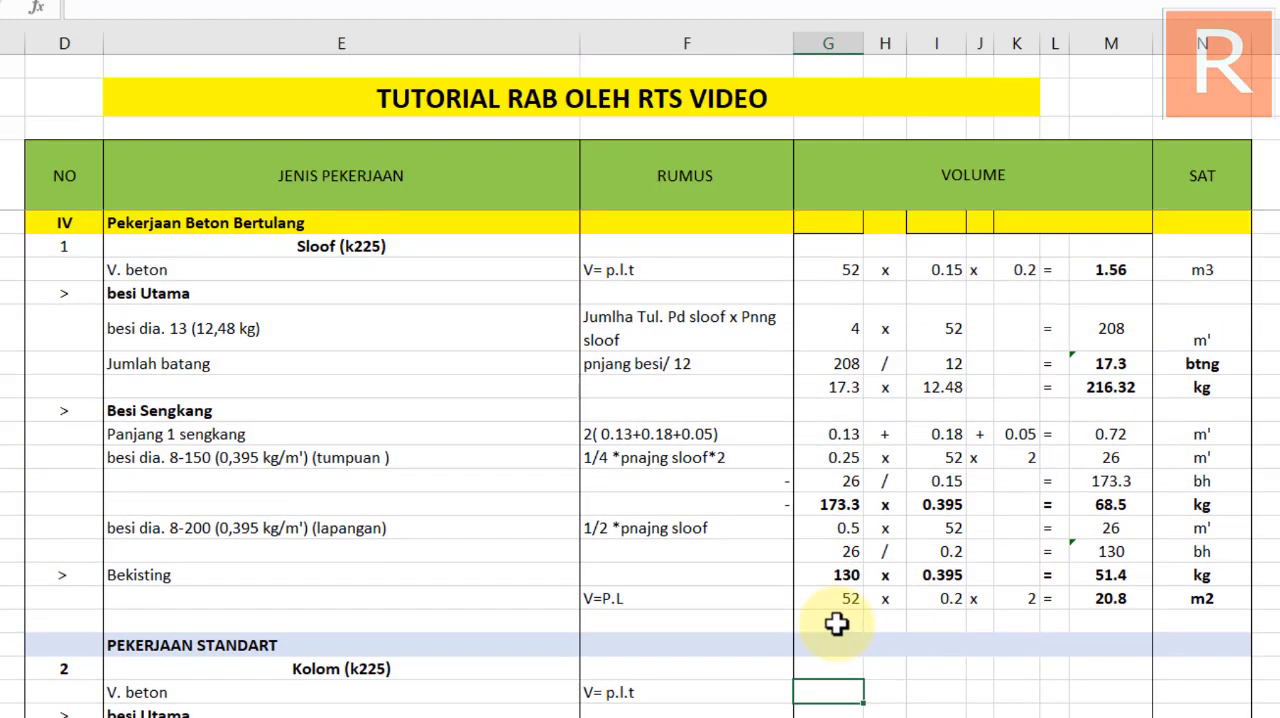
scroll(748, 678, down, 1)
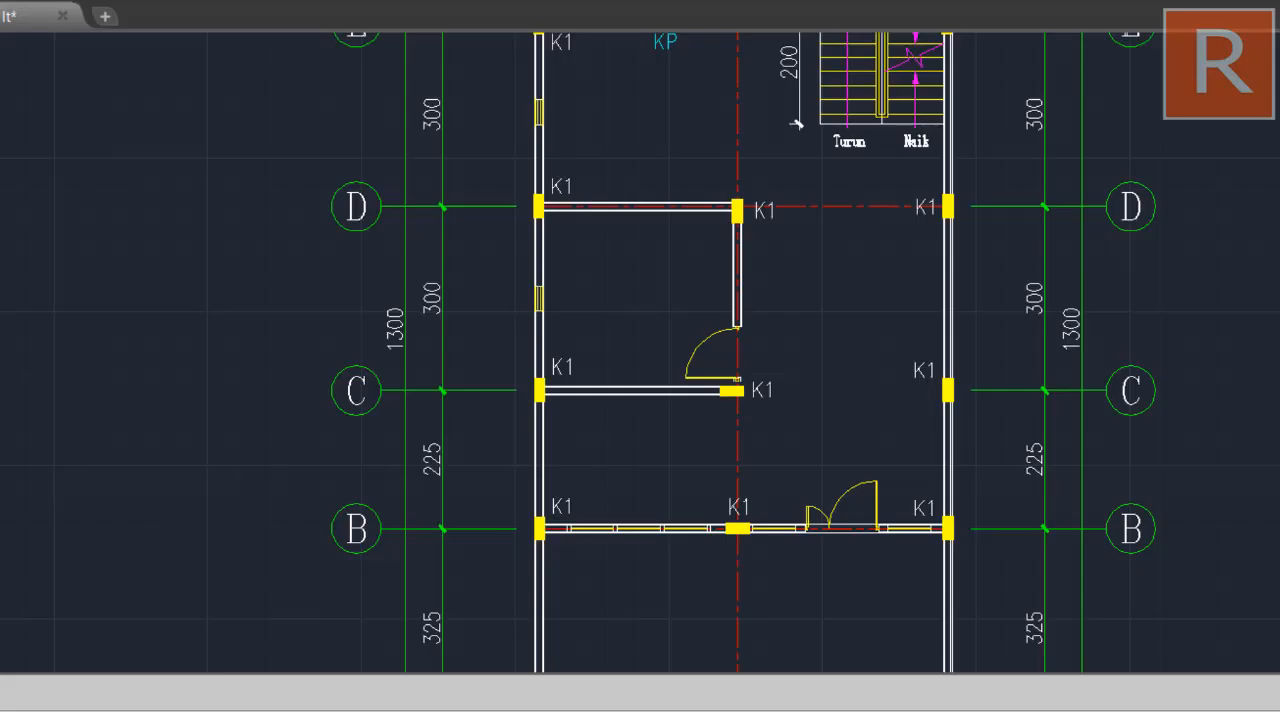
scroll(629, 390, down, 3)
drag(628, 385, 1279, 378)
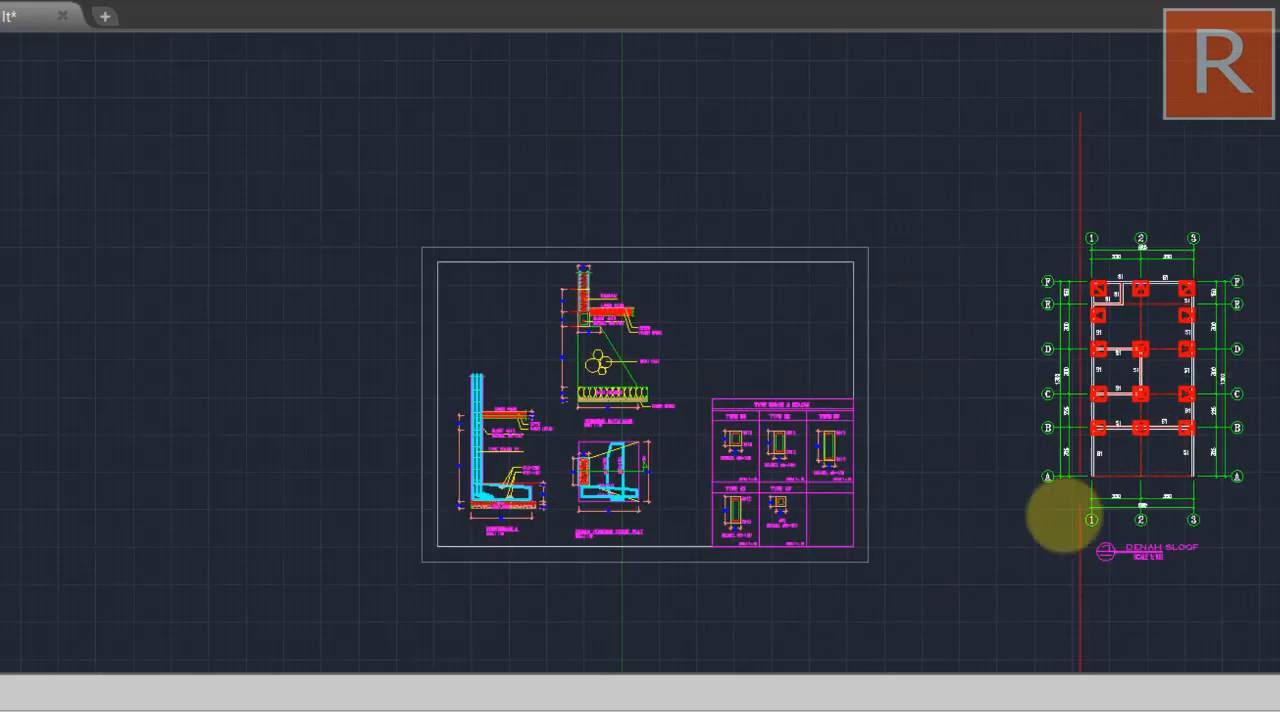
scroll(880, 518, up, 6)
scroll(586, 457, up, 5)
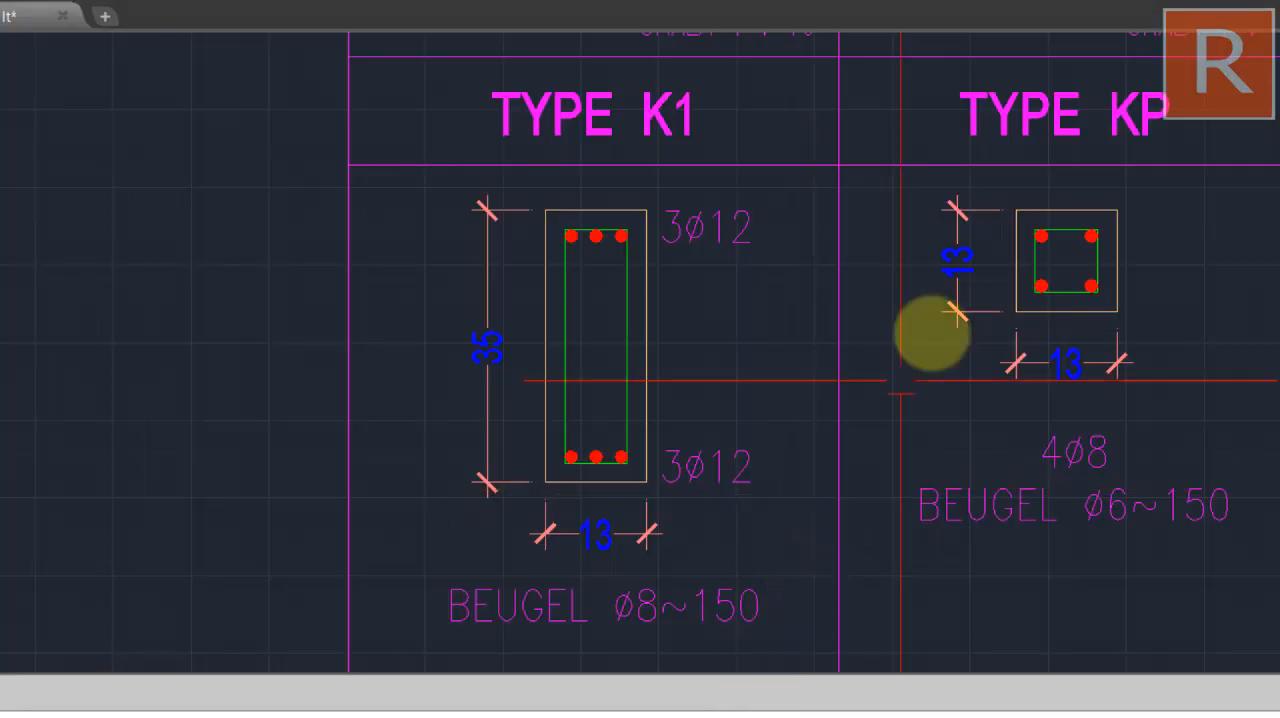
scroll(929, 329, down, 6)
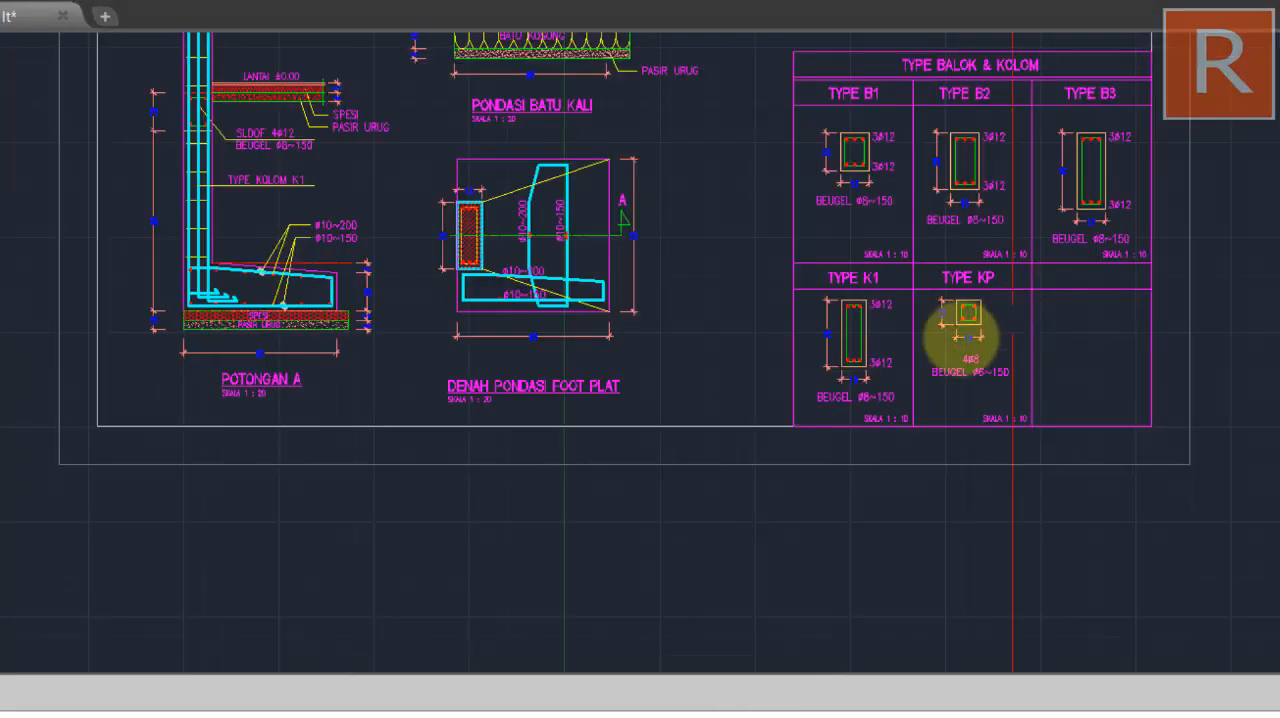
Examine the ground-floor and second-floor plans in the CAD drawing for the column positions and floor levels
drag(999, 330, 457, 337)
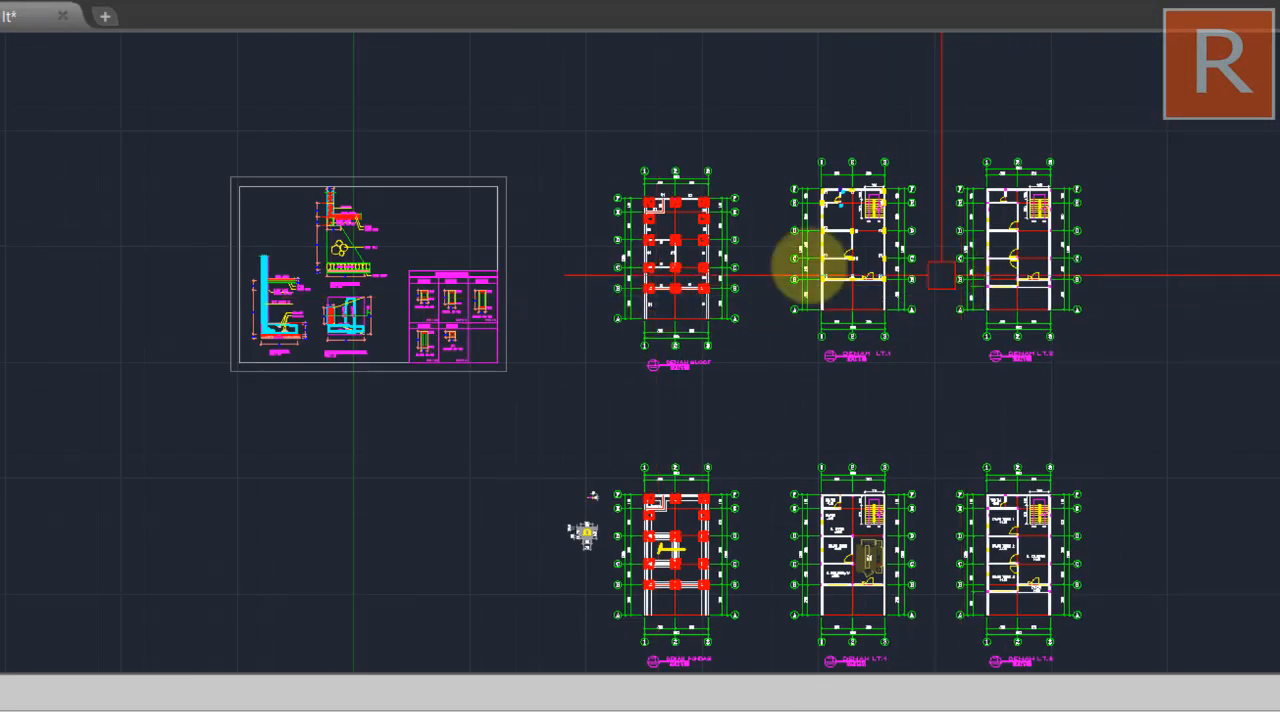
scroll(779, 229, up, 2)
drag(905, 318, 780, 106)
scroll(808, 471, up, 6)
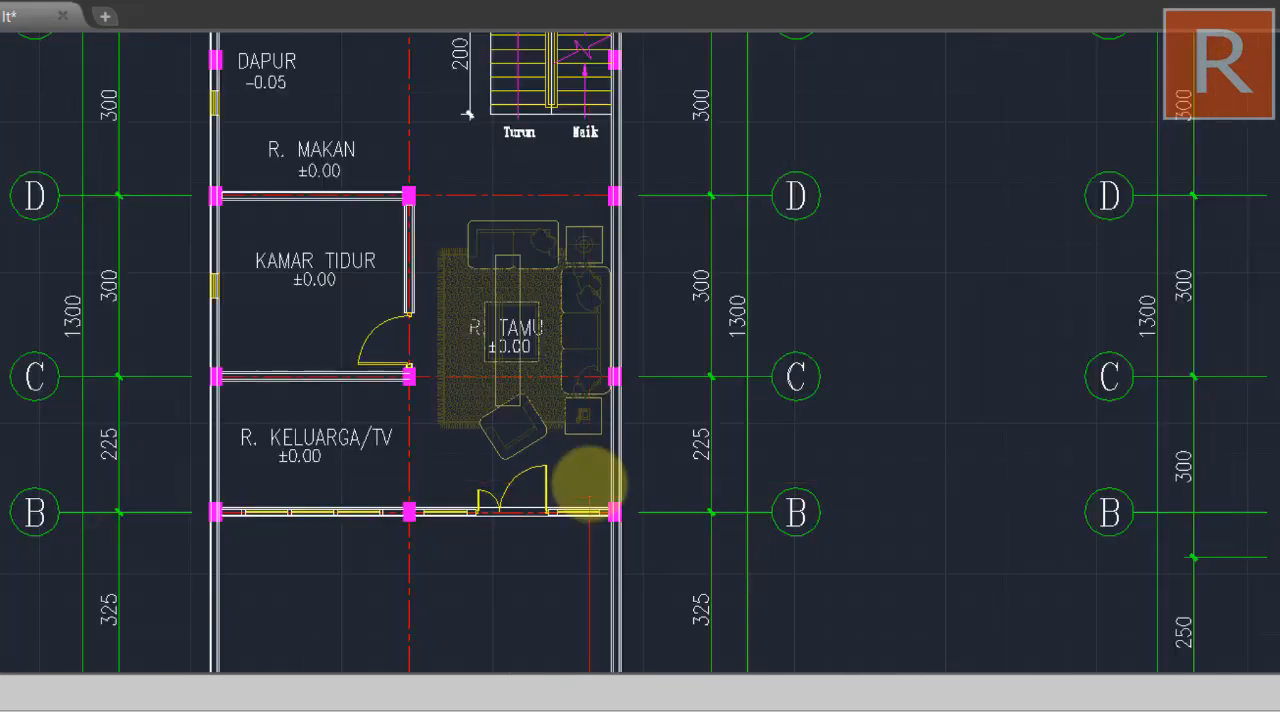
drag(586, 486, 671, 504)
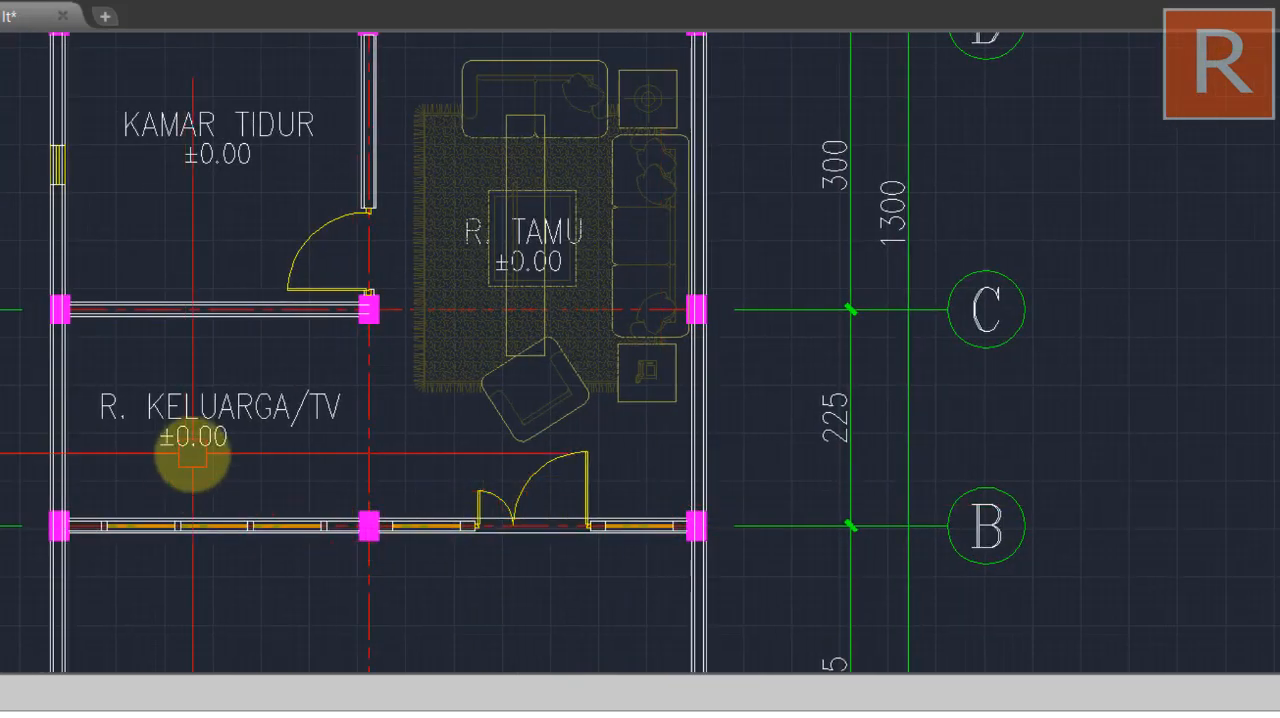
scroll(218, 454, down, 4)
scroll(749, 420, up, 4)
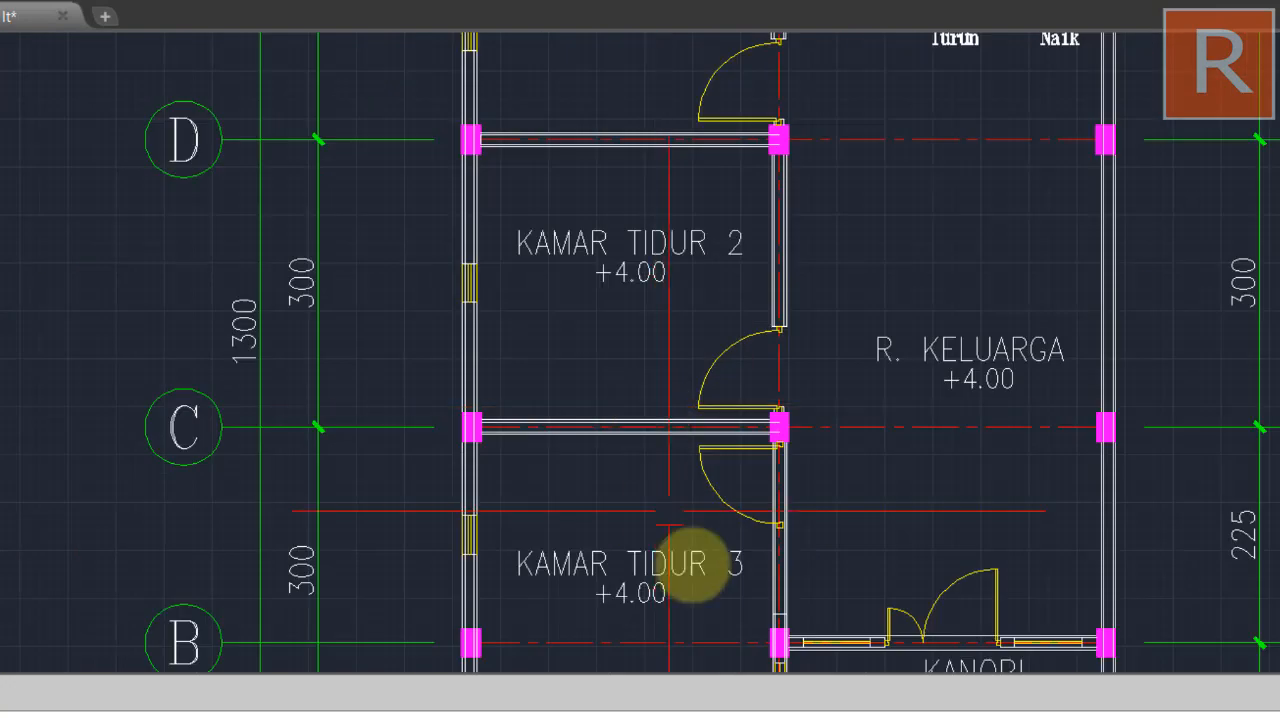
mouse_move(691, 563)
mouse_down()
mouse_move(695, 455)
mouse_move(808, 426)
mouse_up()
scroll(695, 455, up, 2)
scroll(671, 451, down, 2)
drag(697, 438, 823, 439)
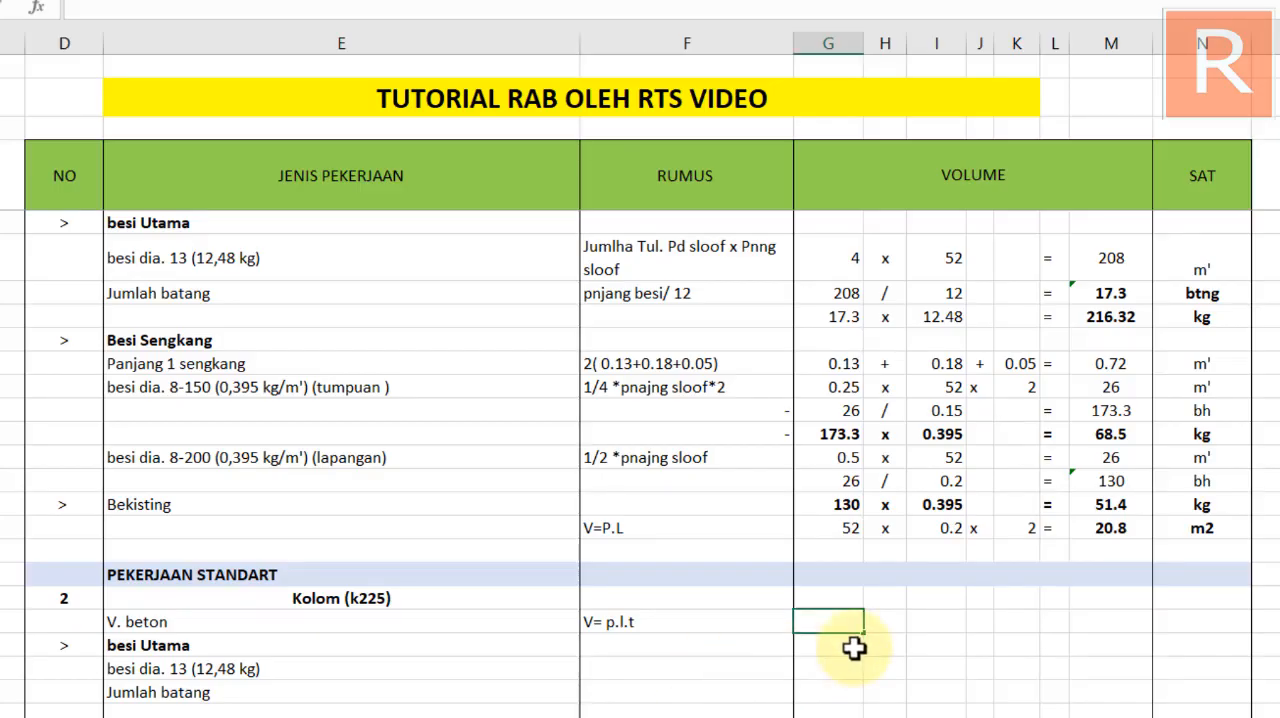
Enter the Kolom (k225) V. beton calculation as 4 x 0.13 x 0.35 = across columns G to L of the spreadsheet
key(Tab)
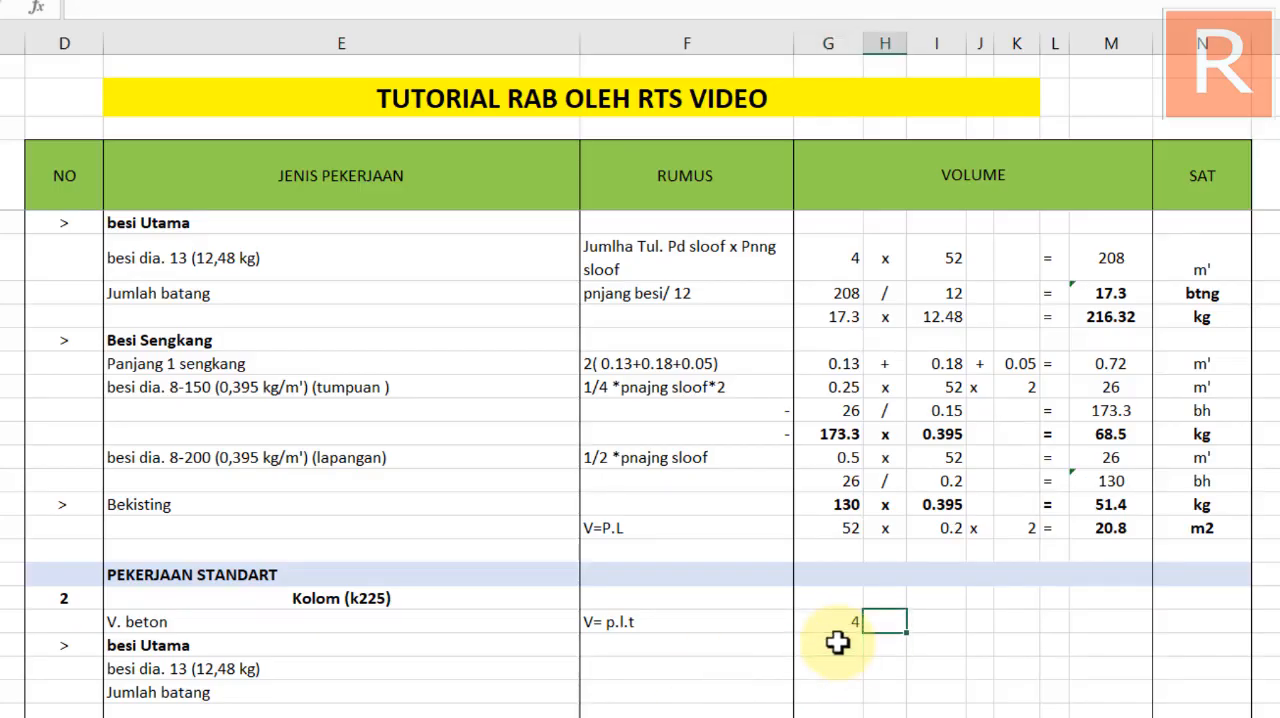
key(Tab)
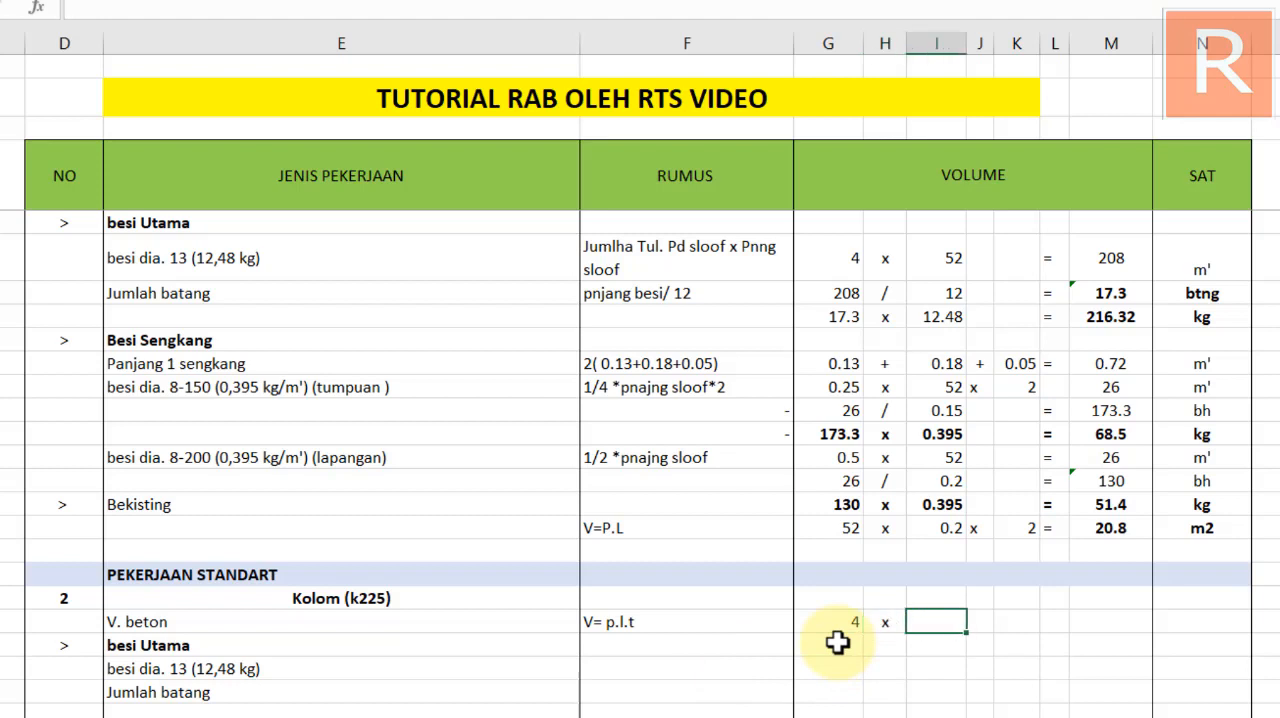
text(0.13)
key(Tab)
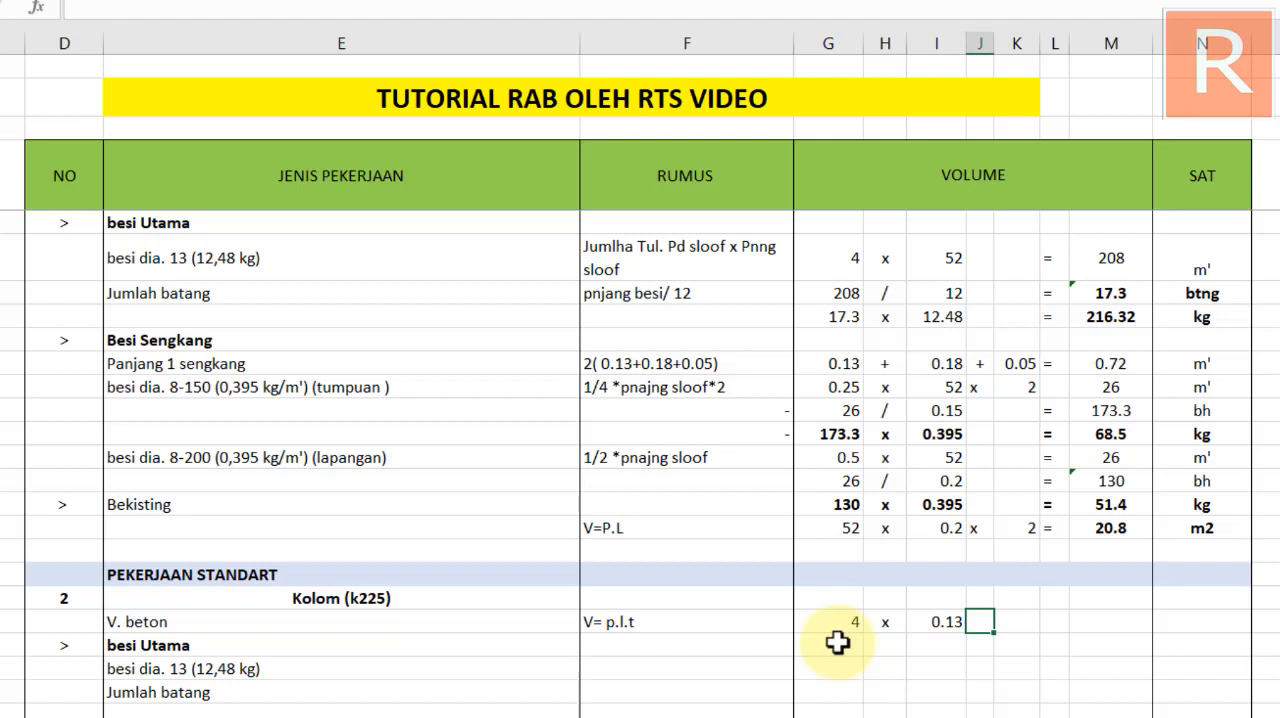
key(Tab)
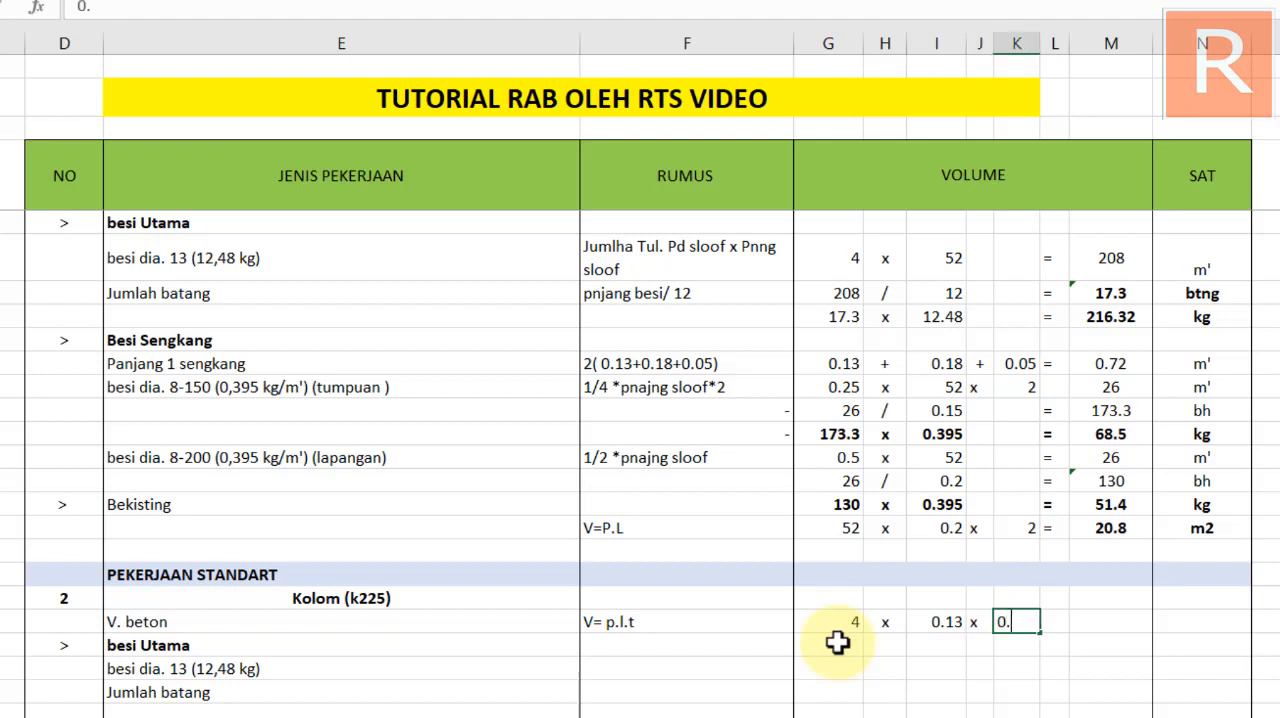
key(Return)
key(Right)
key(Up)
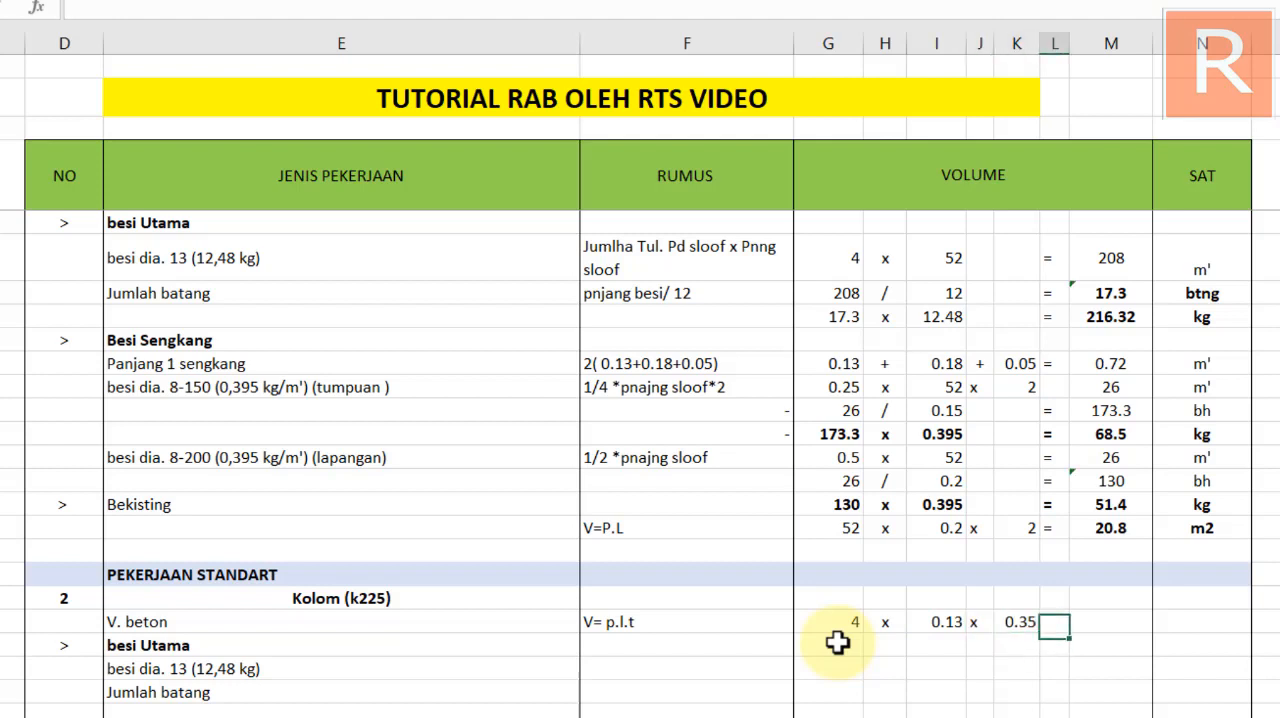
text(=)
key(Return)
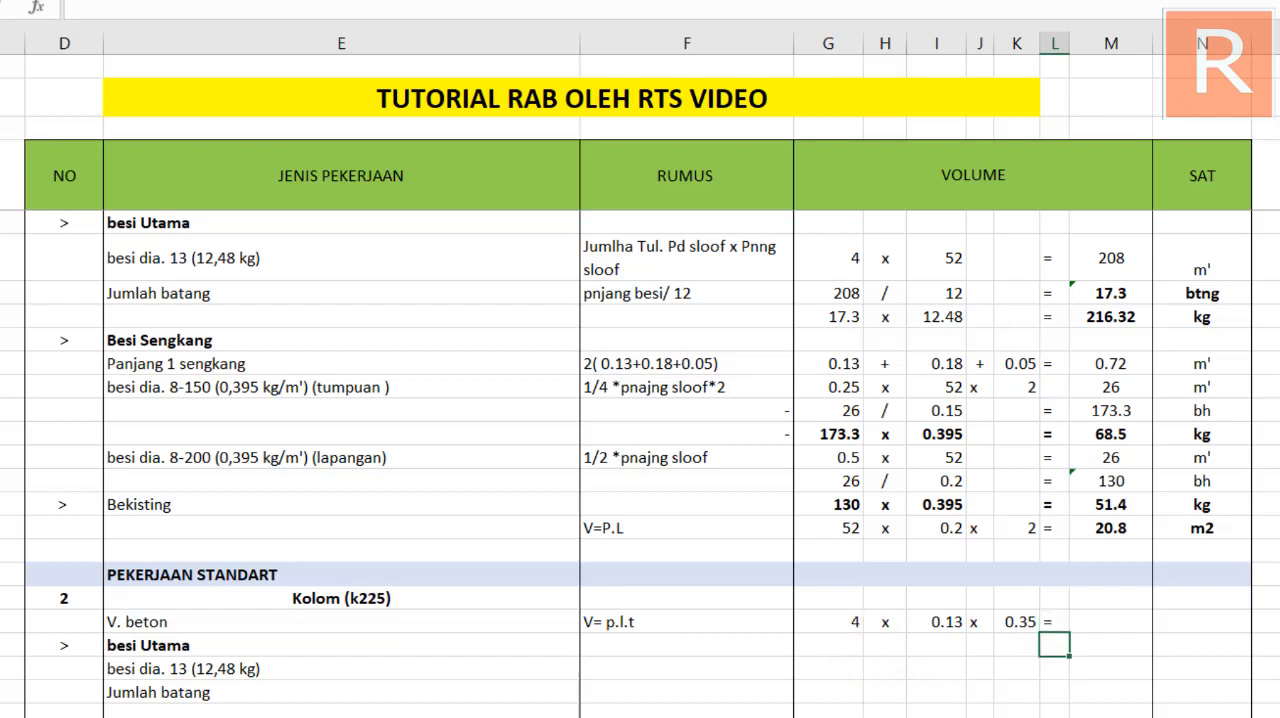
Copy the Bekisting product formula from M56 to the Kolom V. beton result in M60 and enter m3 as its unit
click(1127, 537)
double_click(1127, 537)
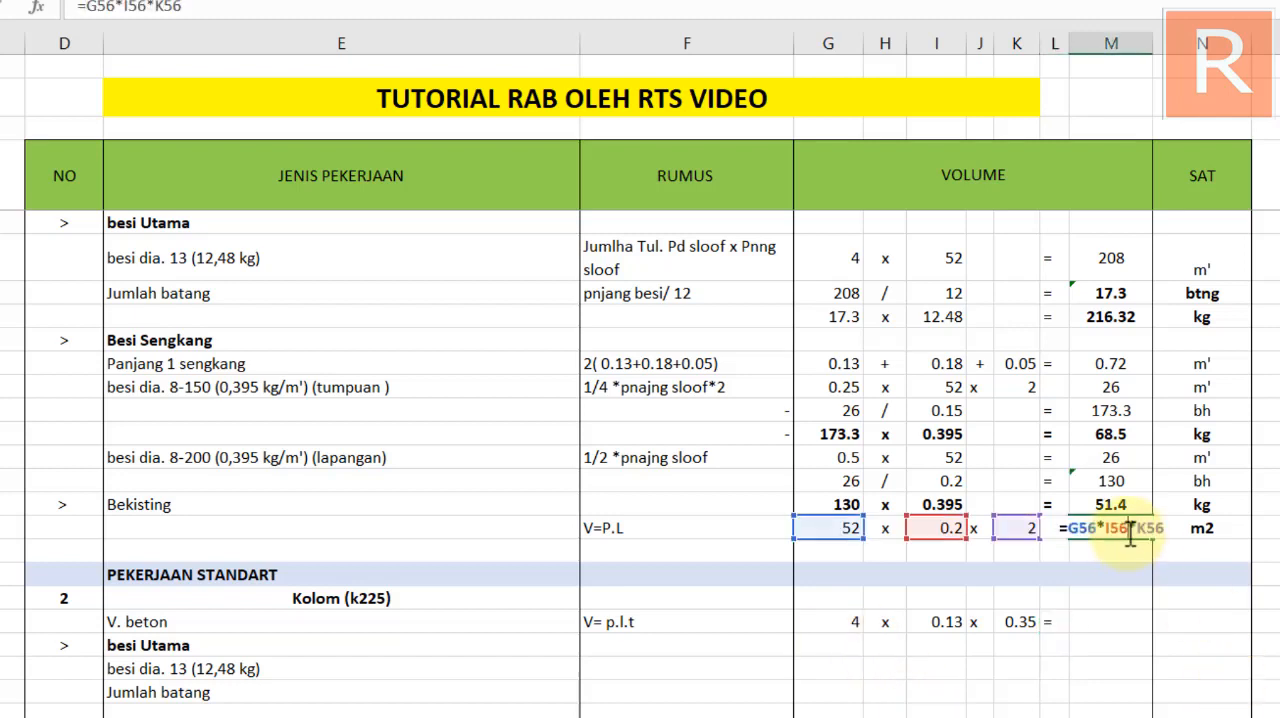
key(Escape)
key(ctrl+c)
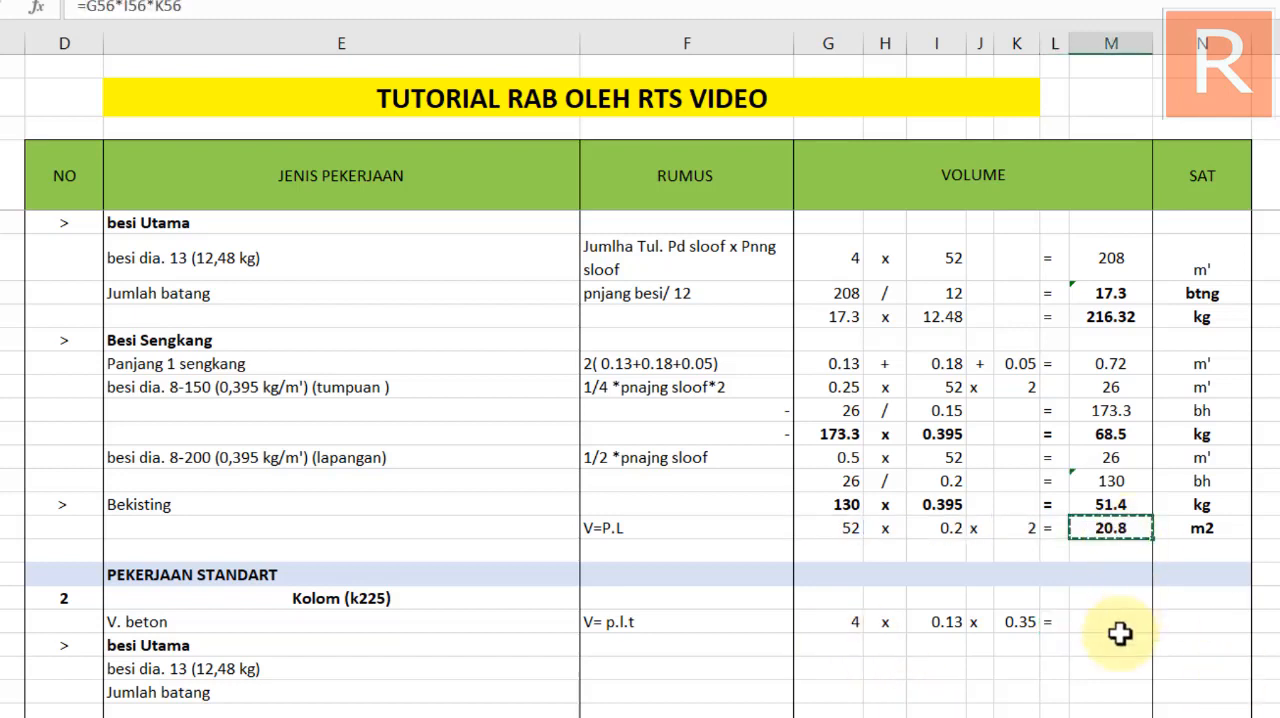
click(1110, 621)
key(ctrl+v)
double_click(1127, 621)
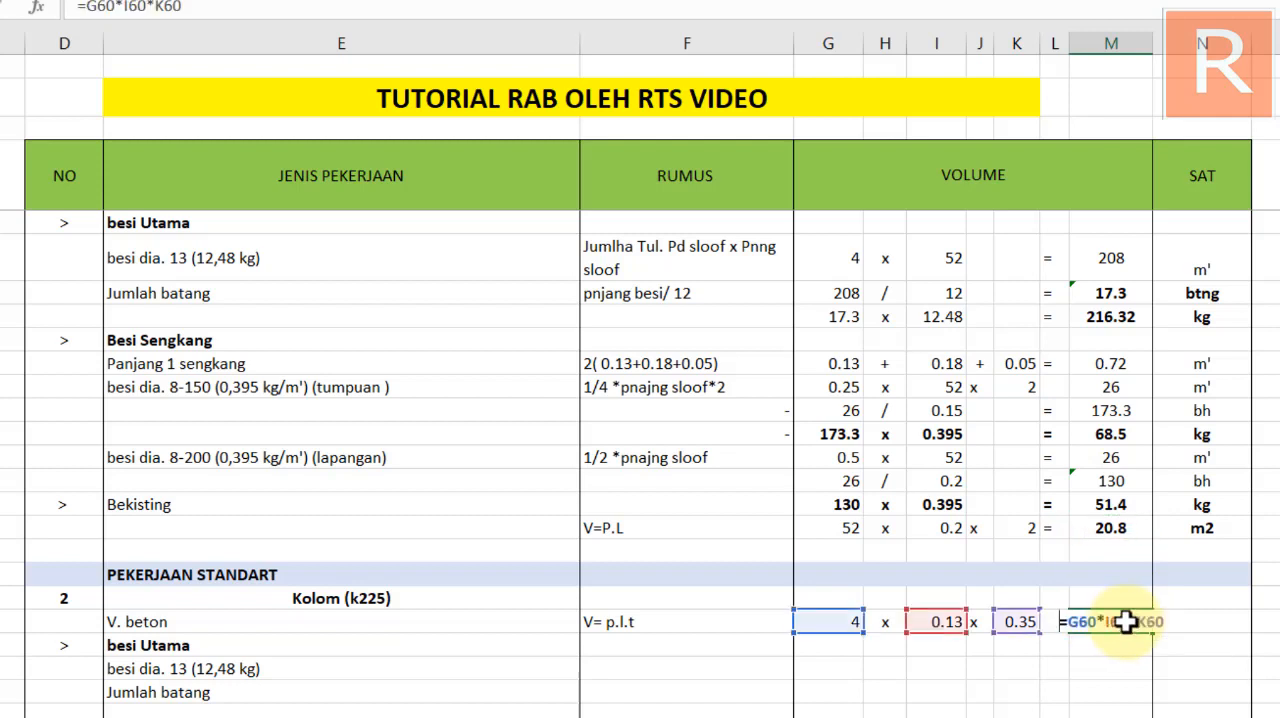
key(Escape)
click(1213, 627)
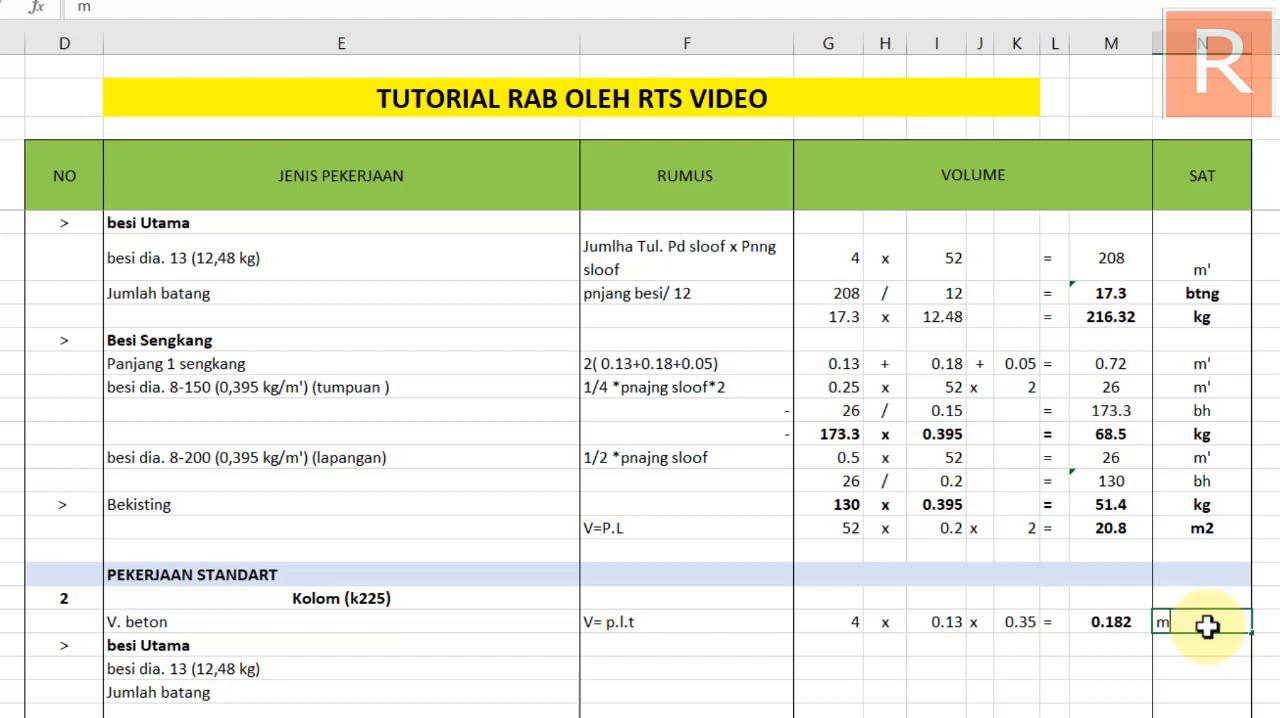
key(Return)
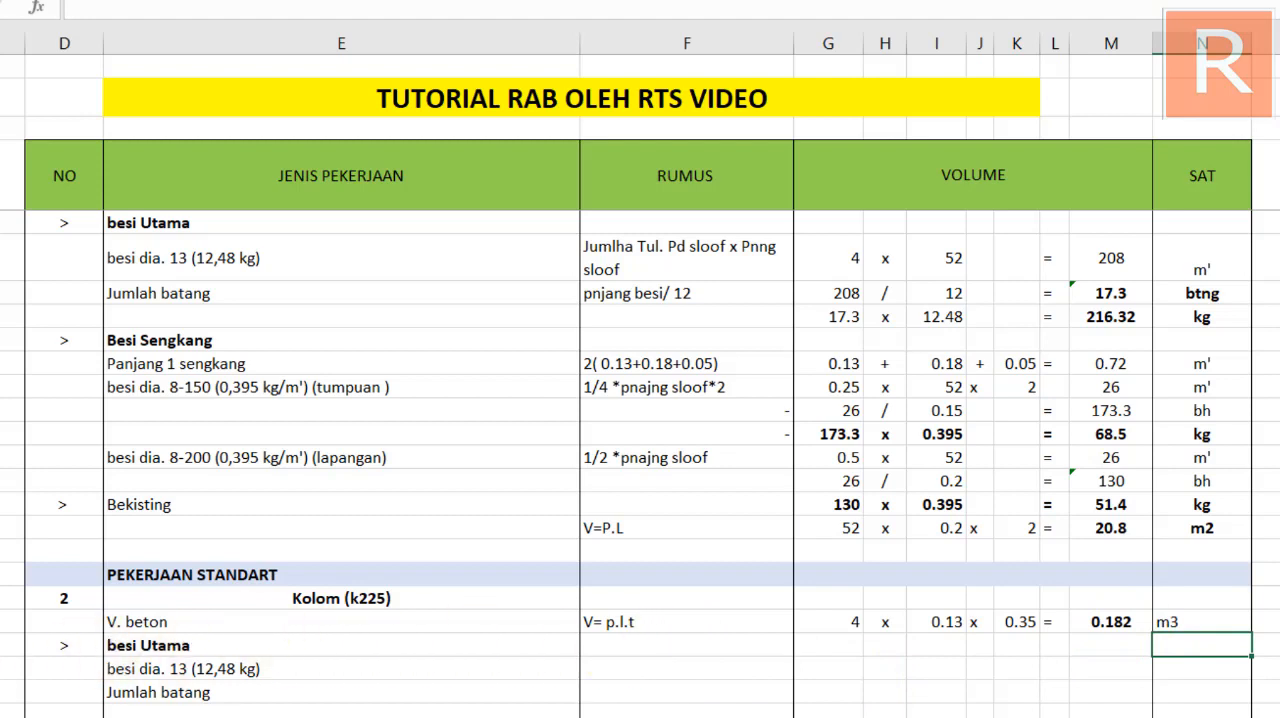
Insert a blank row between V. beton and besi Utama in the Kolom (k225) section
click(1, 645)
key(ctrl+plus)
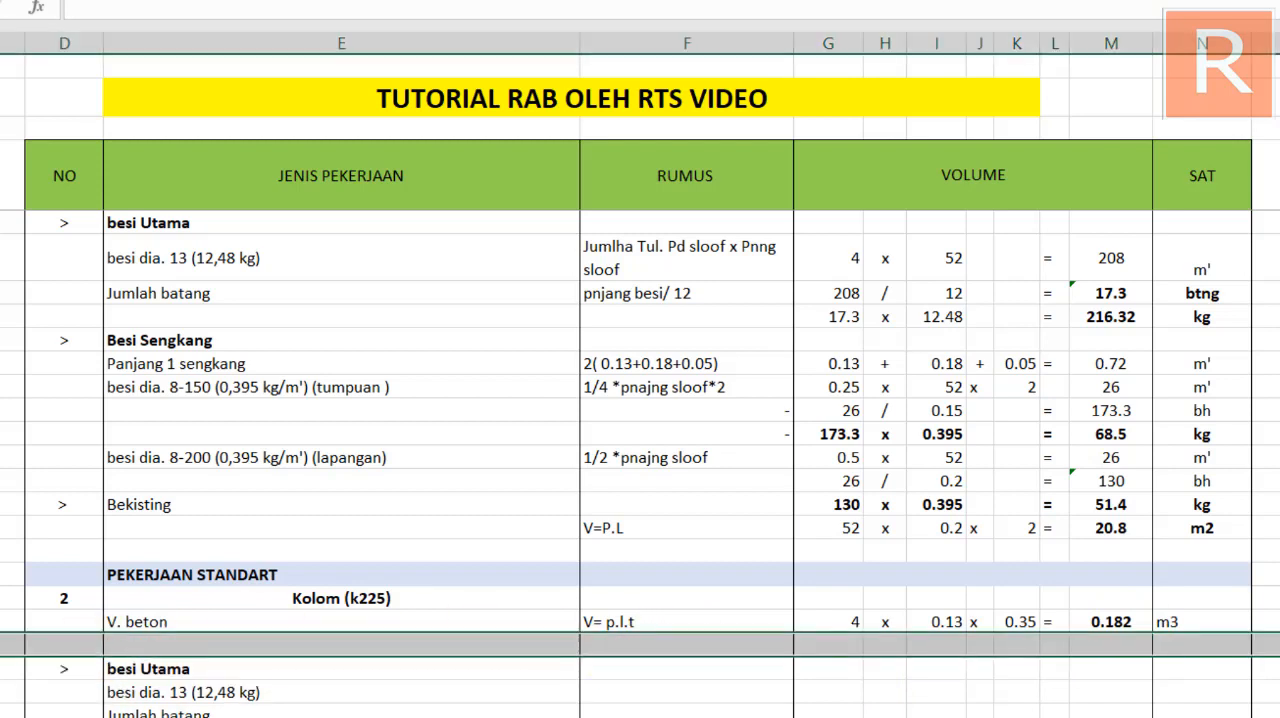
click(652, 664)
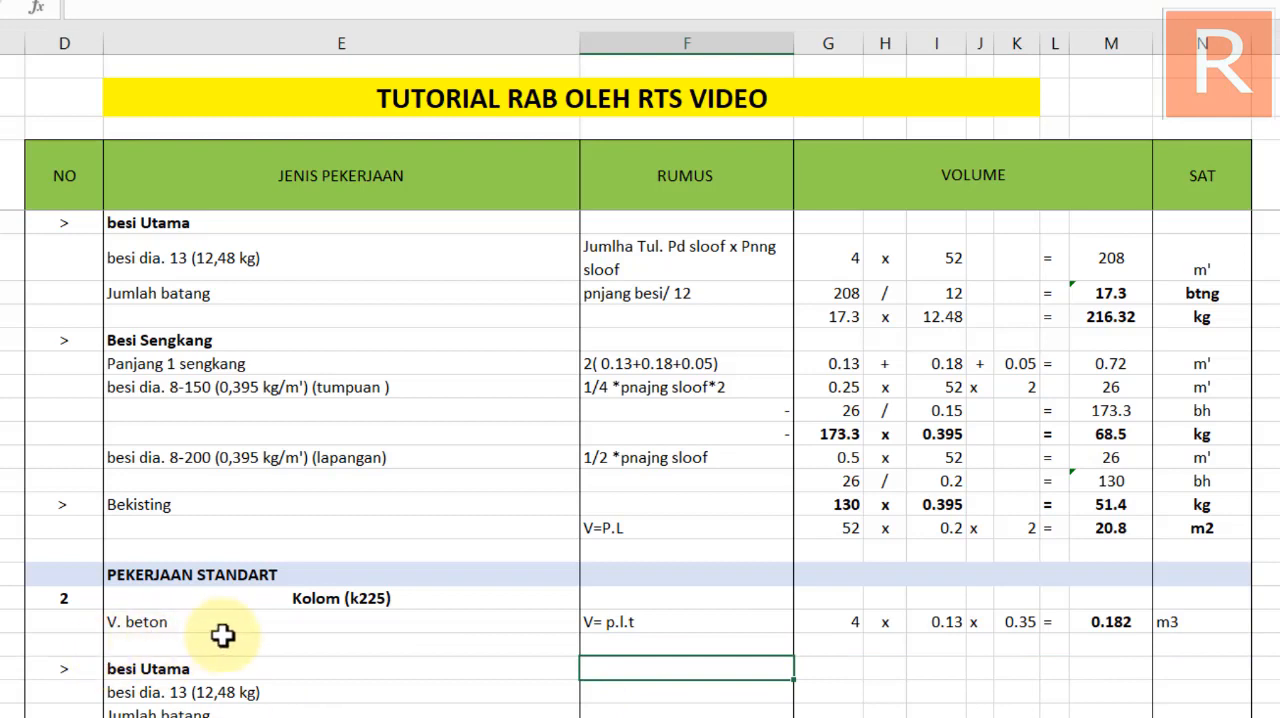
click(163, 620)
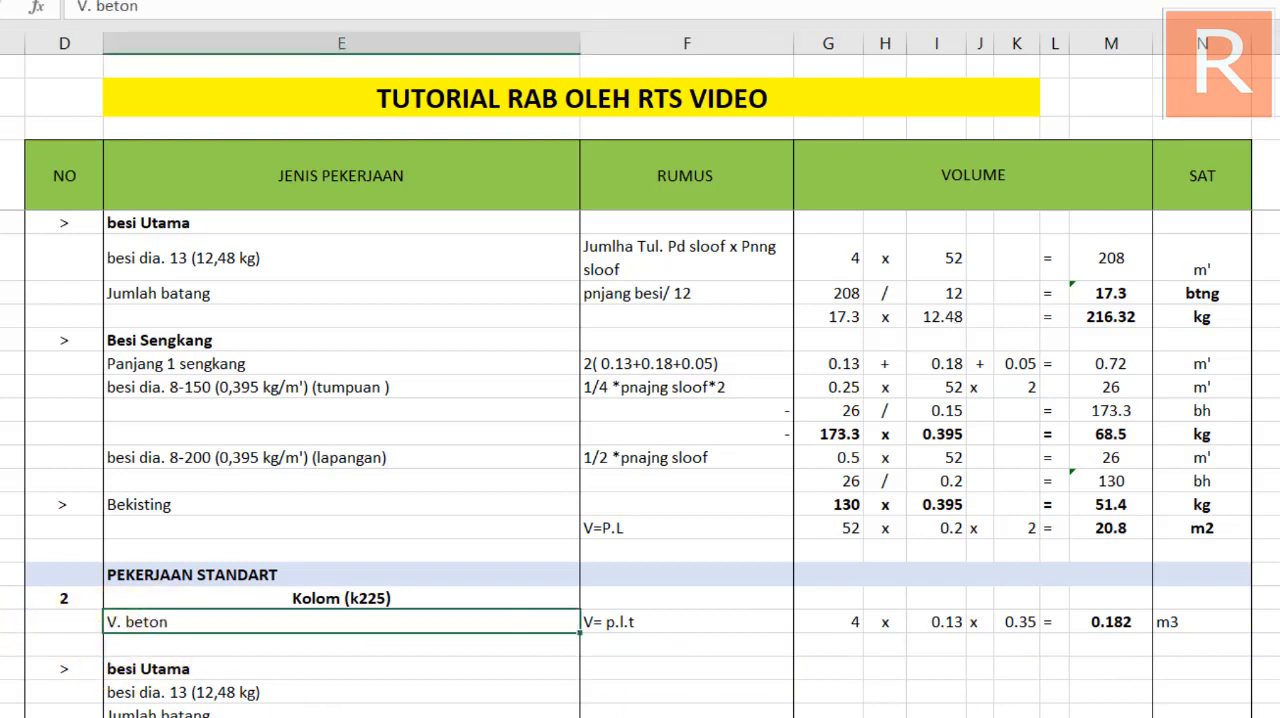
Insert a row above V. beton in the Kolom (k225) section and enter LANTAI 1 as its left-aligned heading
click(1, 621)
key(ctrl+plus)
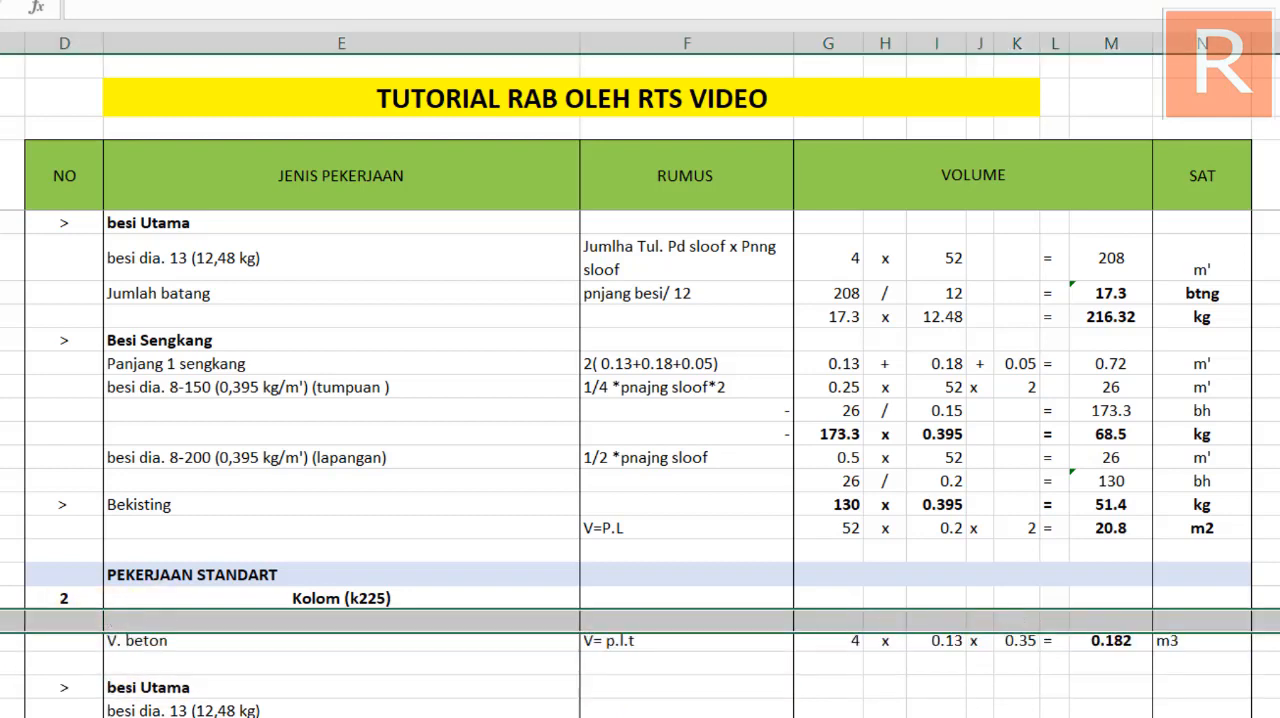
click(131, 622)
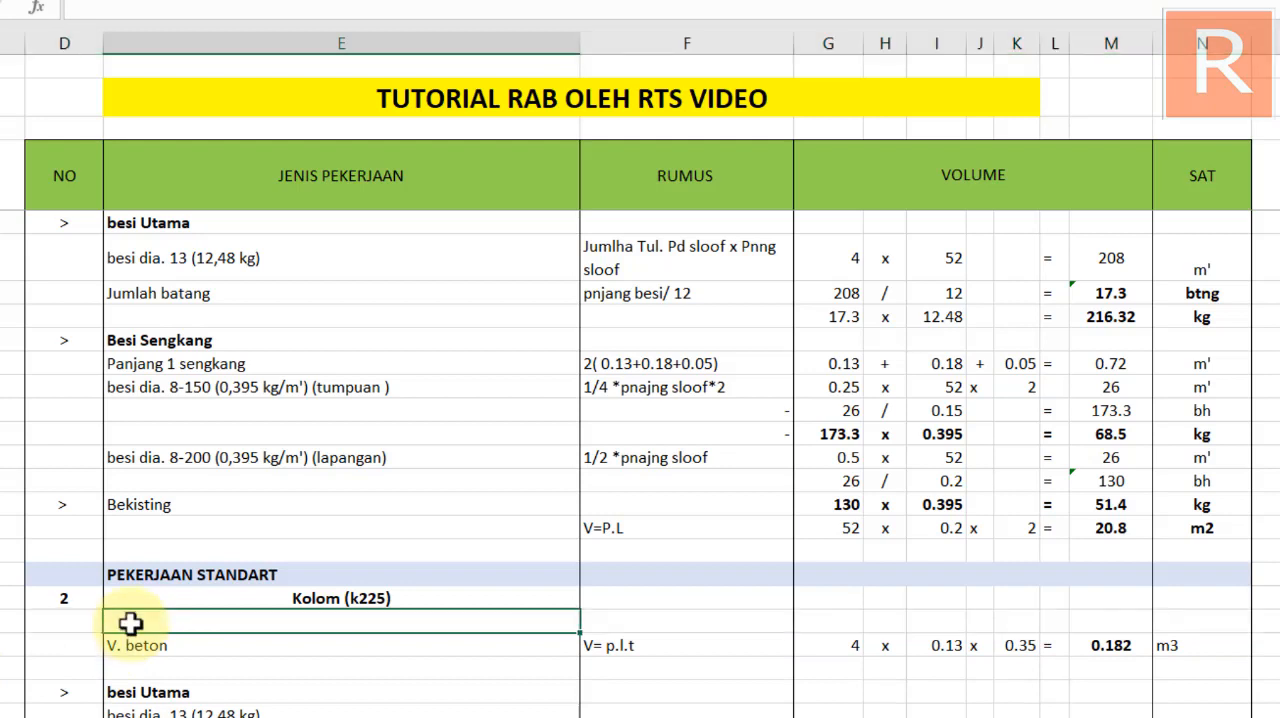
text(lantai)
key(BackSpace)
key(BackSpace)
key(BackSpace)
key(BackSpace)
key(BackSpace)
key(BackSpace)
text(LANTAI 1)
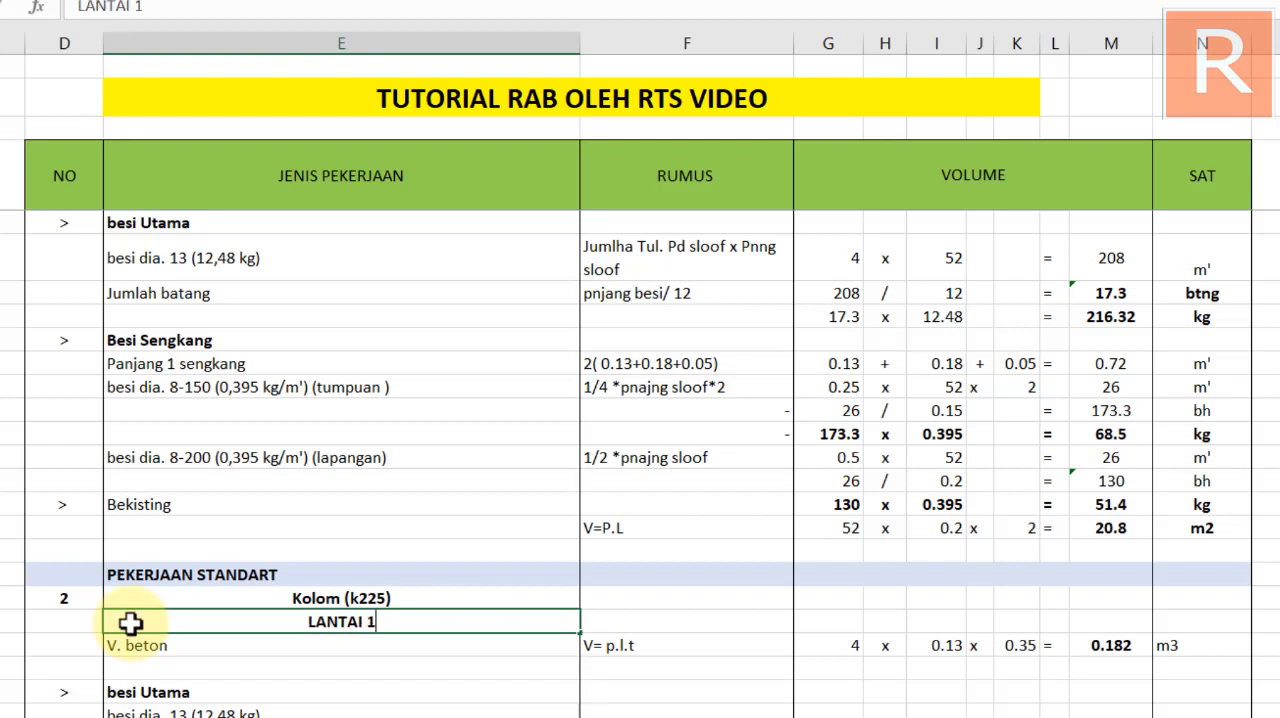
key(Return)
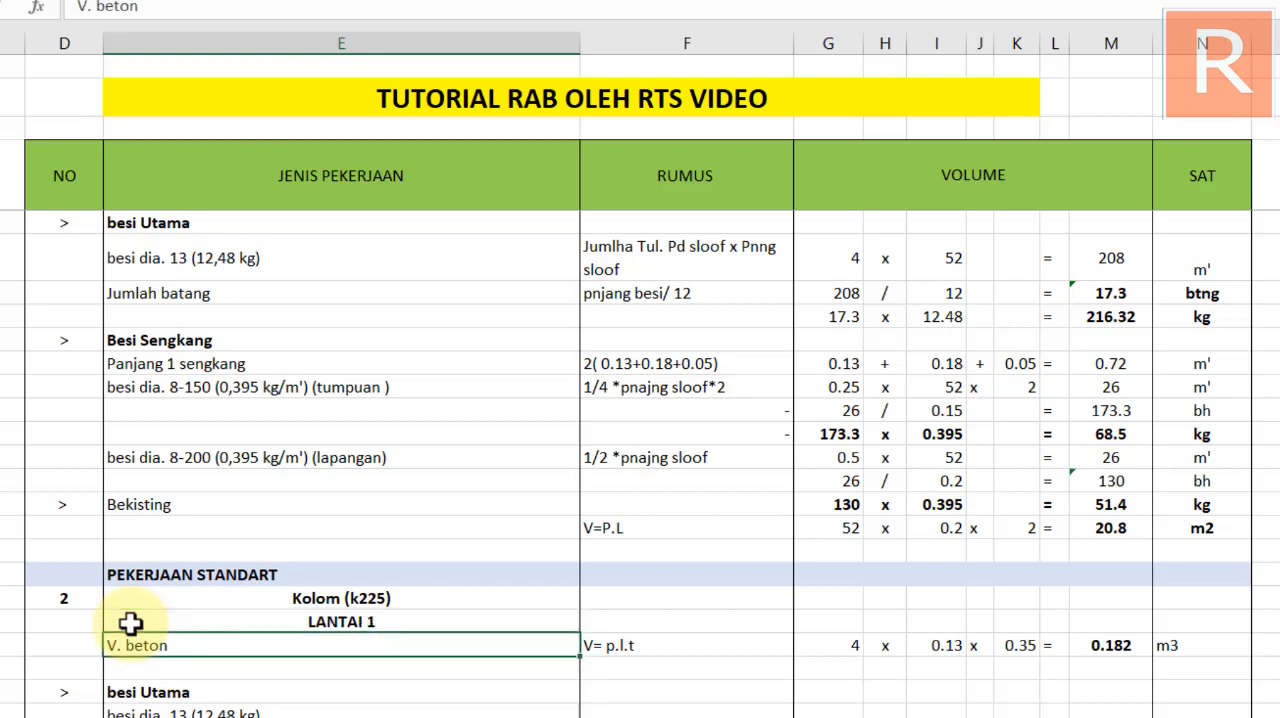
click(334, 622)
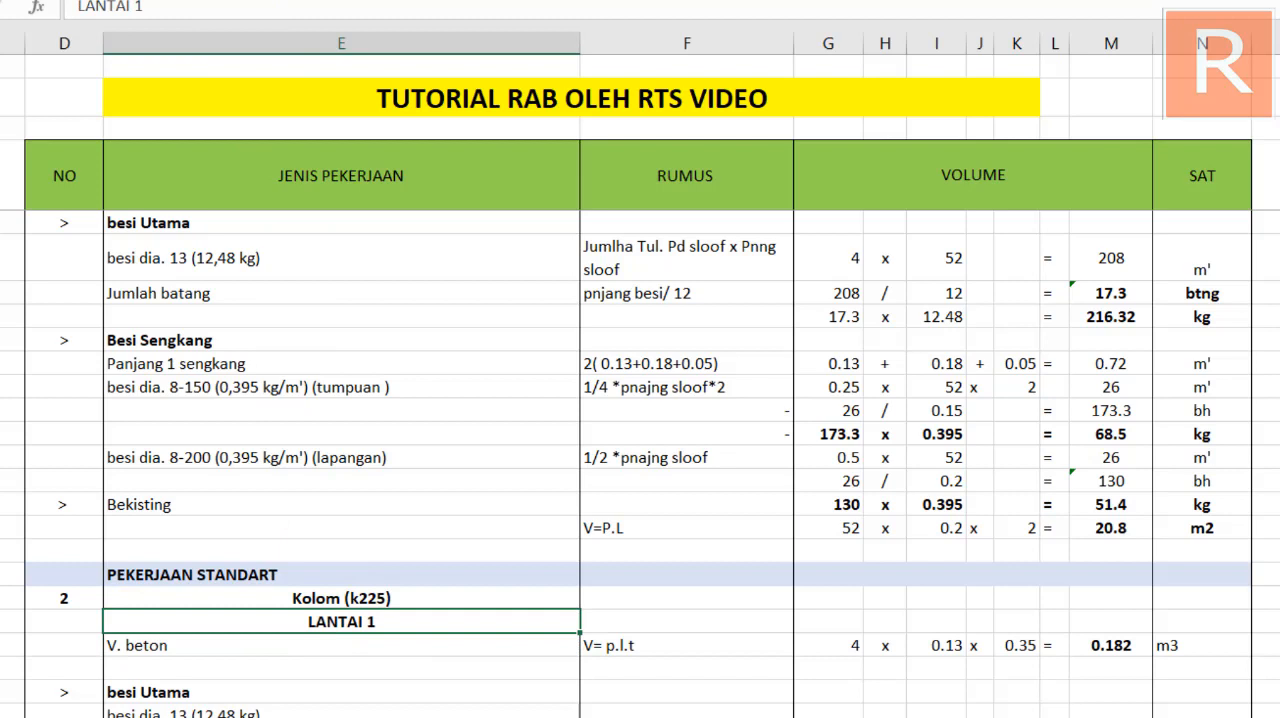
click(240, 1)
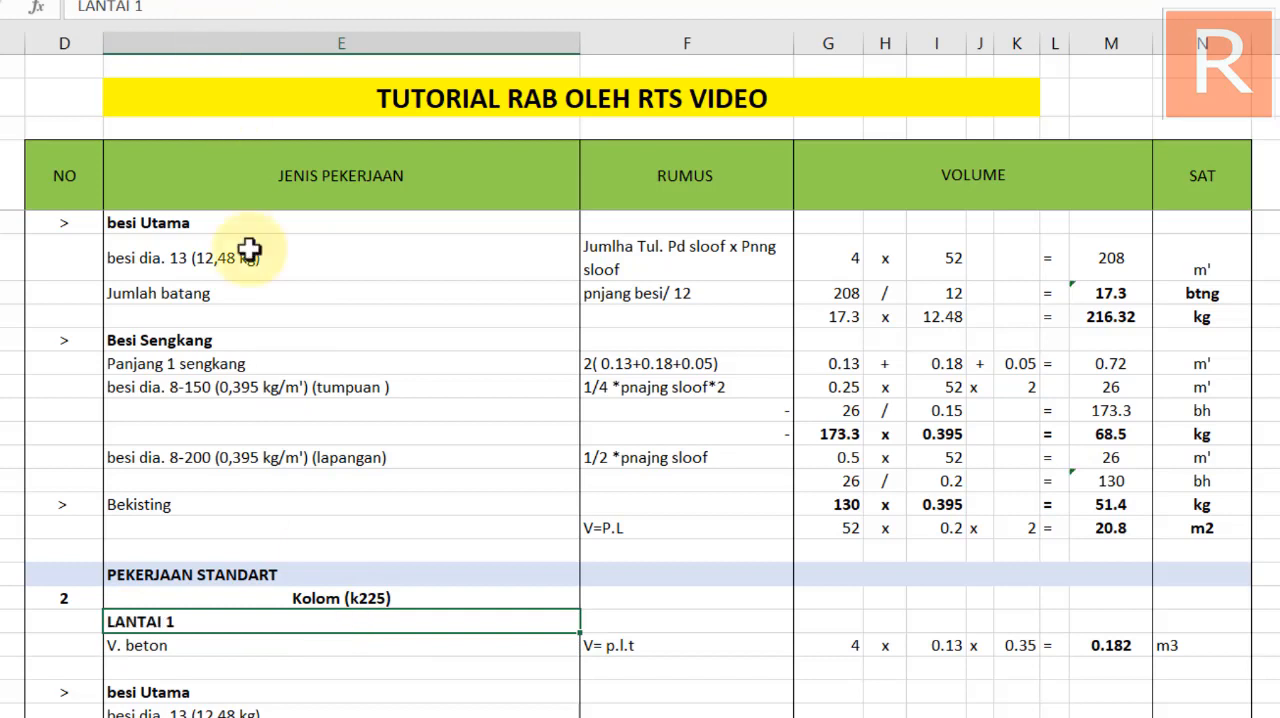
click(345, 690)
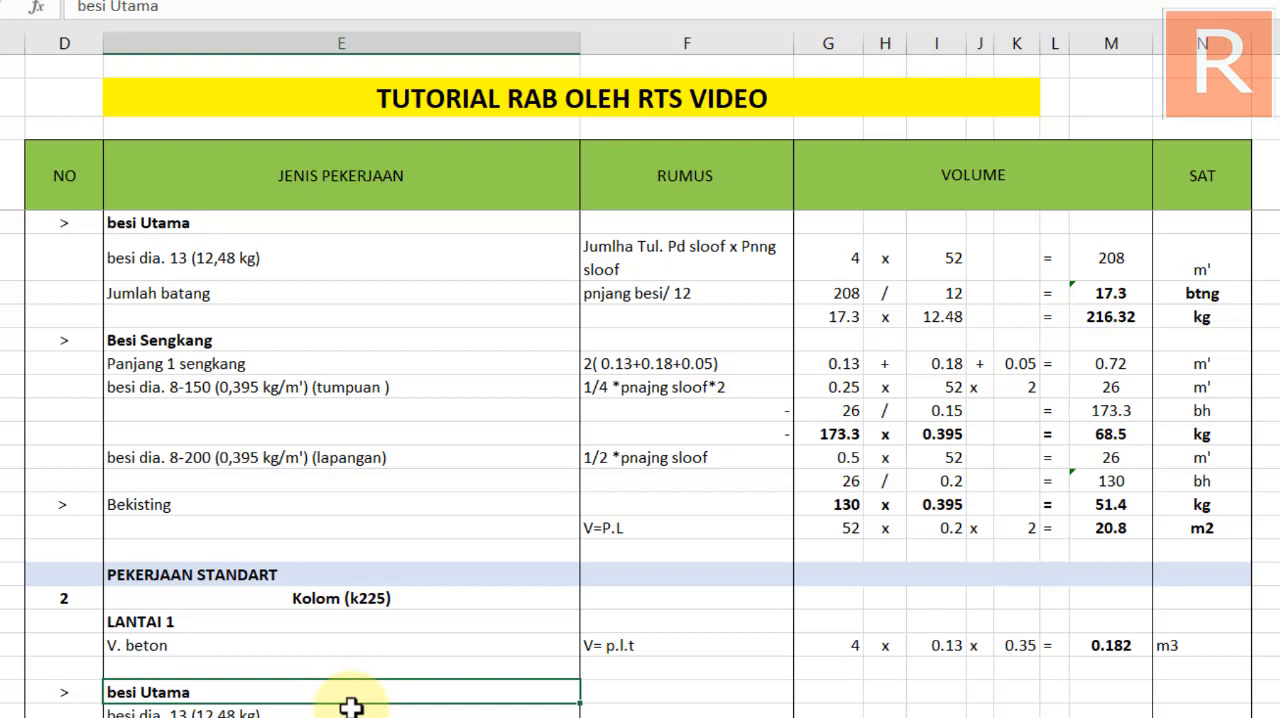
Make the table header row from NO to SAT bold
click(606, 643)
click(650, 676)
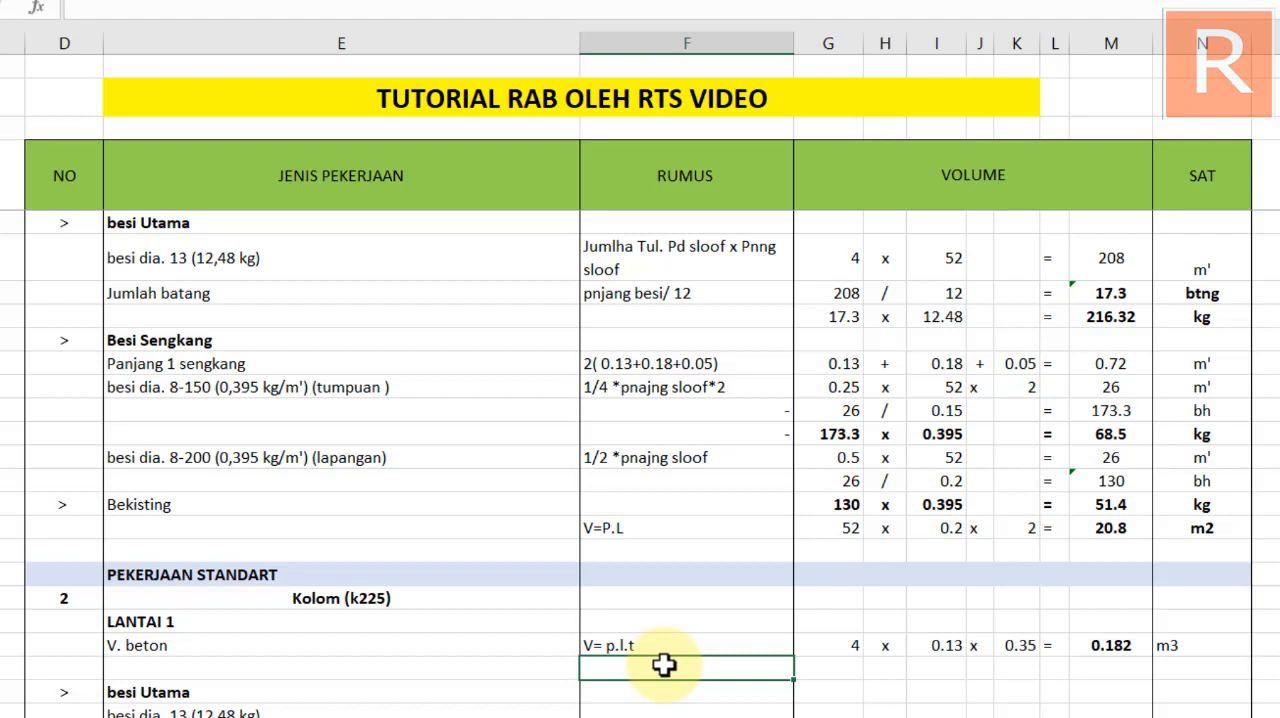
drag(100, 200, 1195, 180)
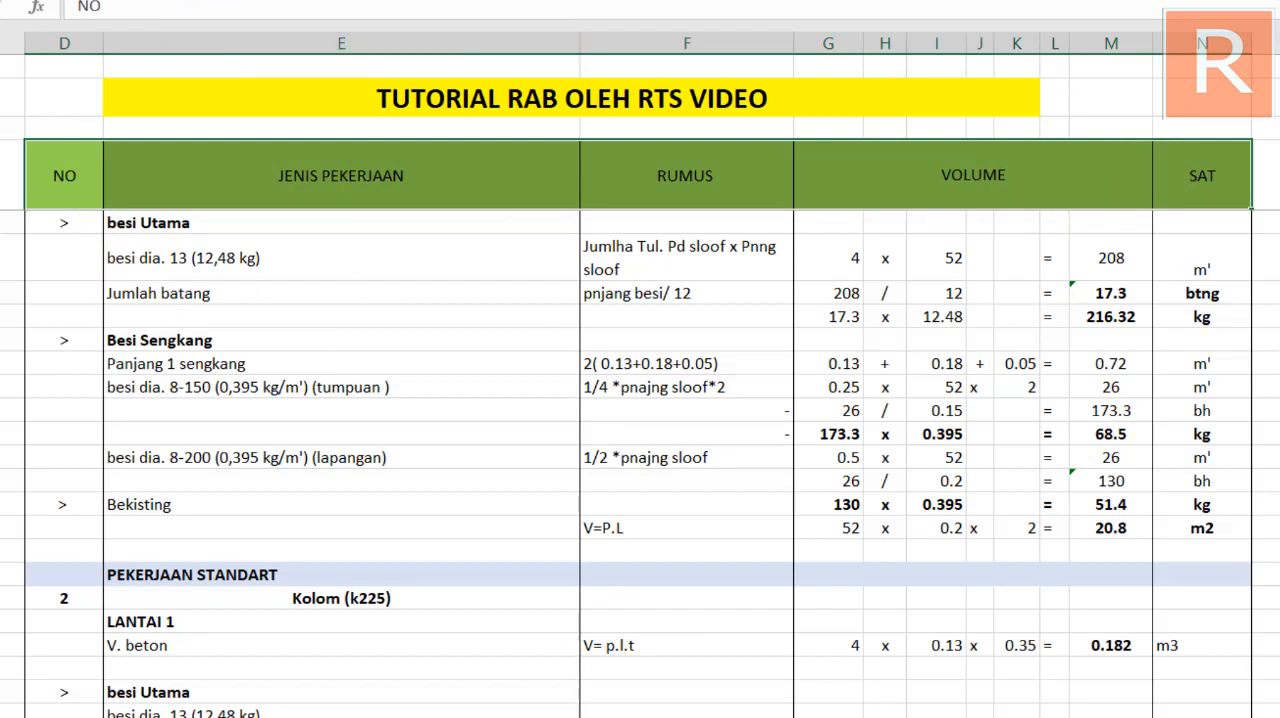
click(531, 479)
Enter V 1 kolom * jumlah kolom lt1 as the RUMUS text in F62, below the V= p.l.t entry
click(702, 648)
click(665, 686)
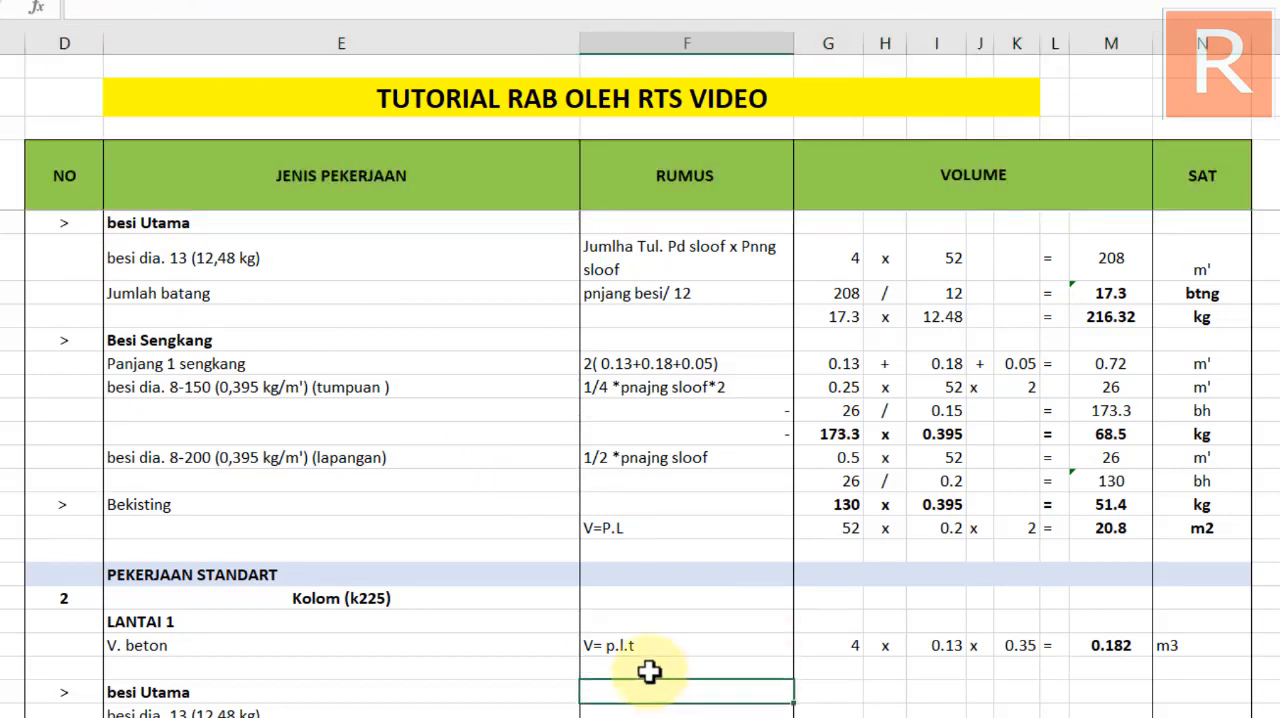
click(648, 671)
text(V)
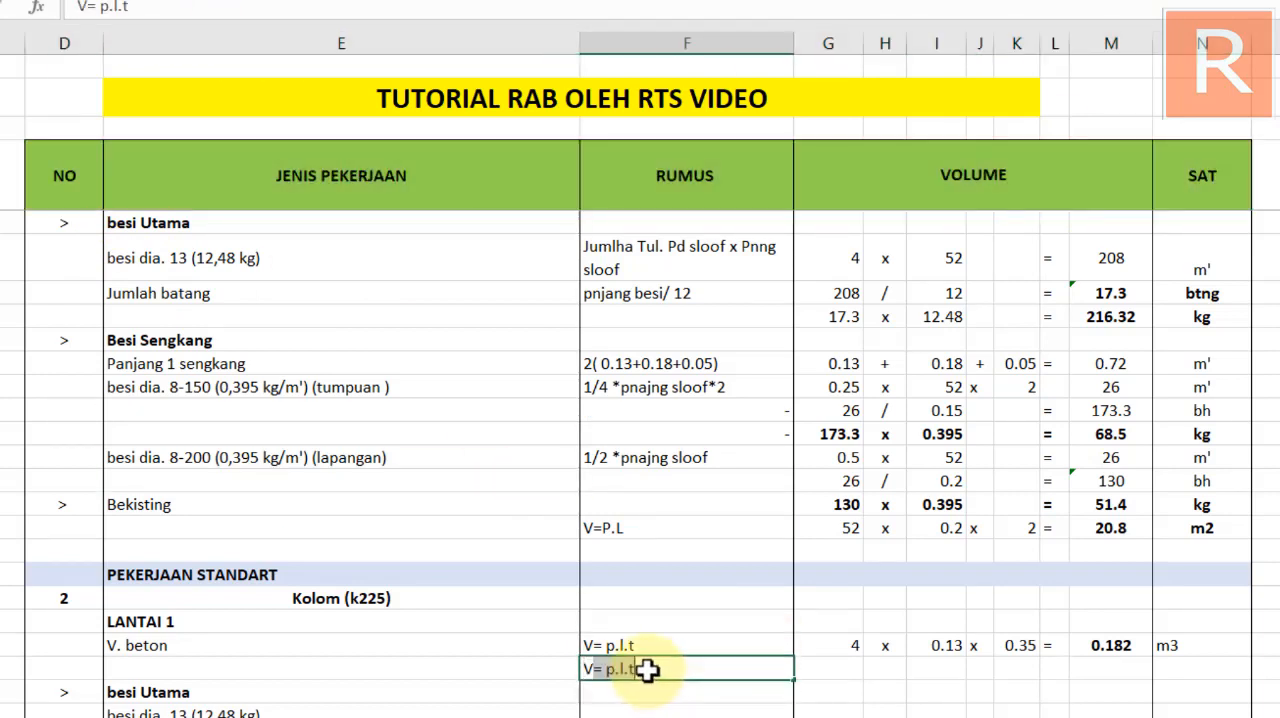
text( kolo)
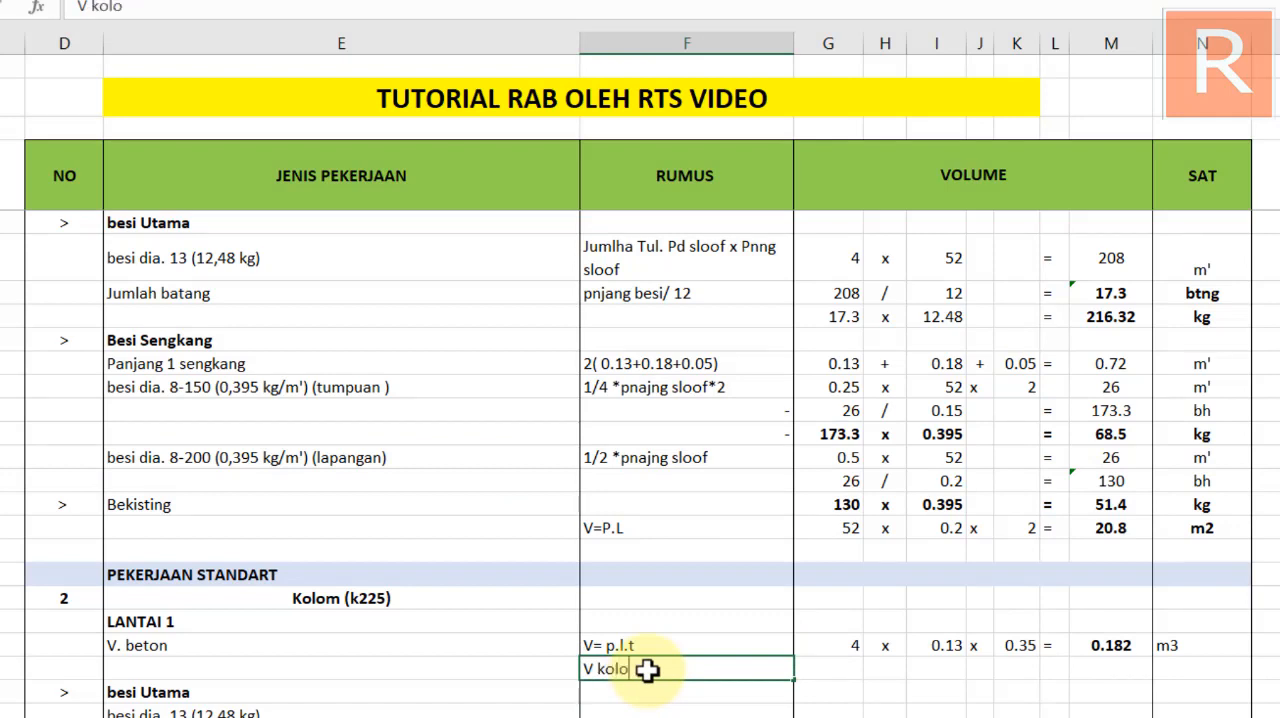
key(BackSpace)
key(BackSpace)
key(BackSpace)
text(1 kol)
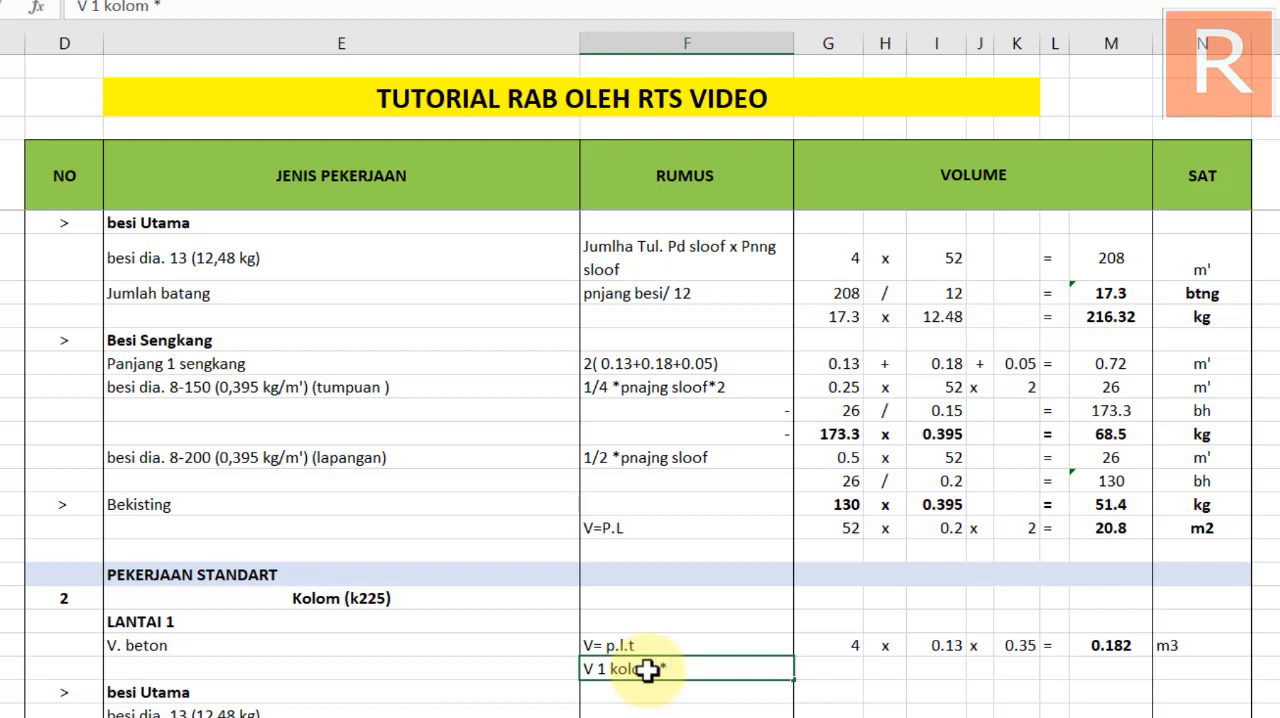
text(om * jumlah )
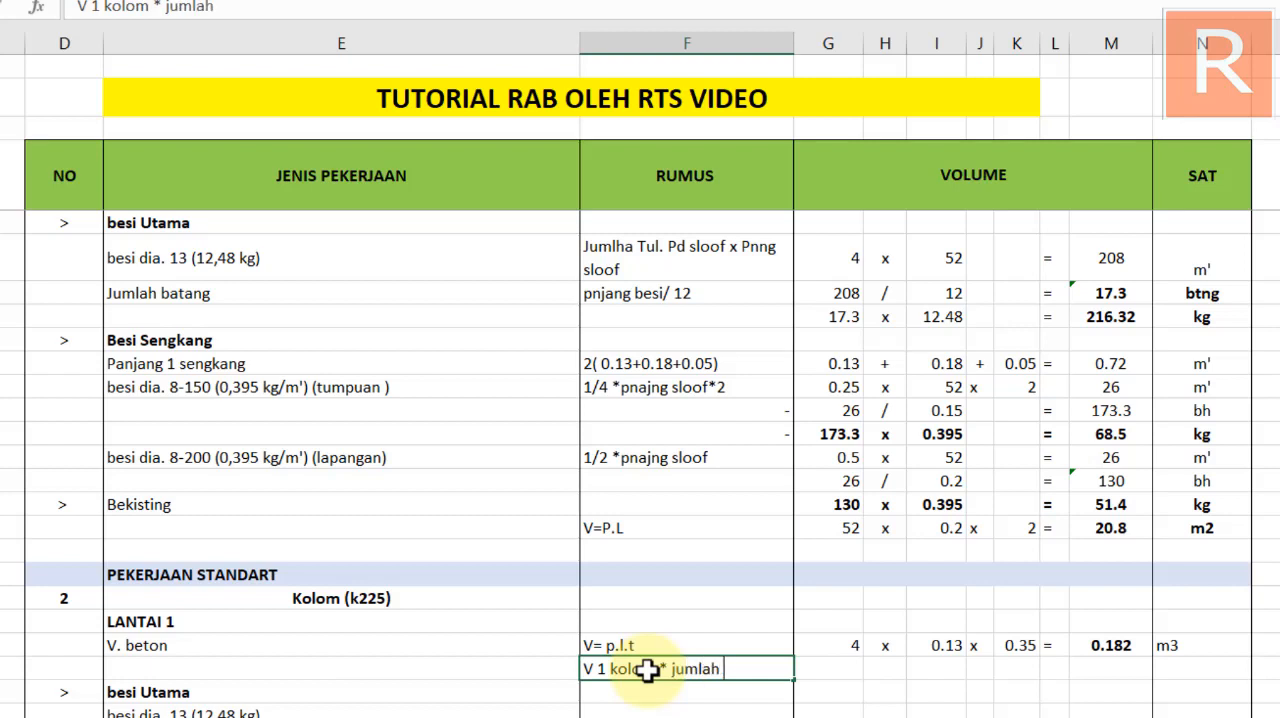
text(kolo)
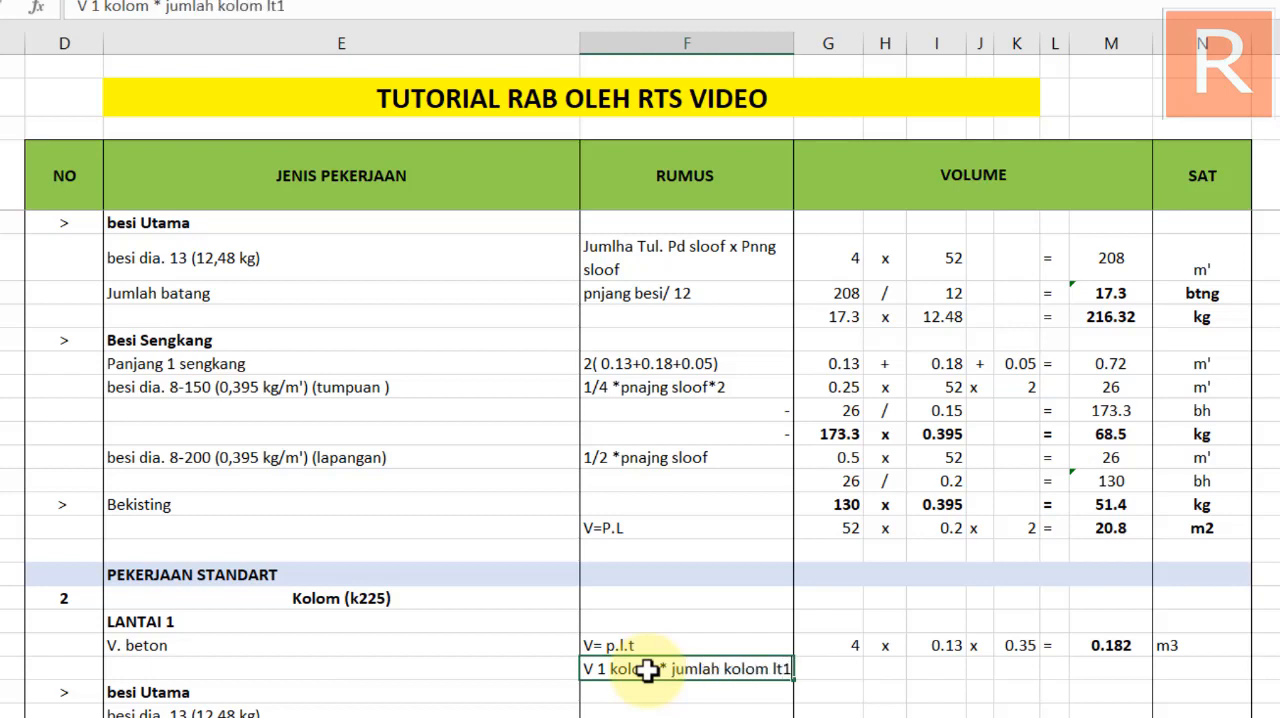
text(m lt1)
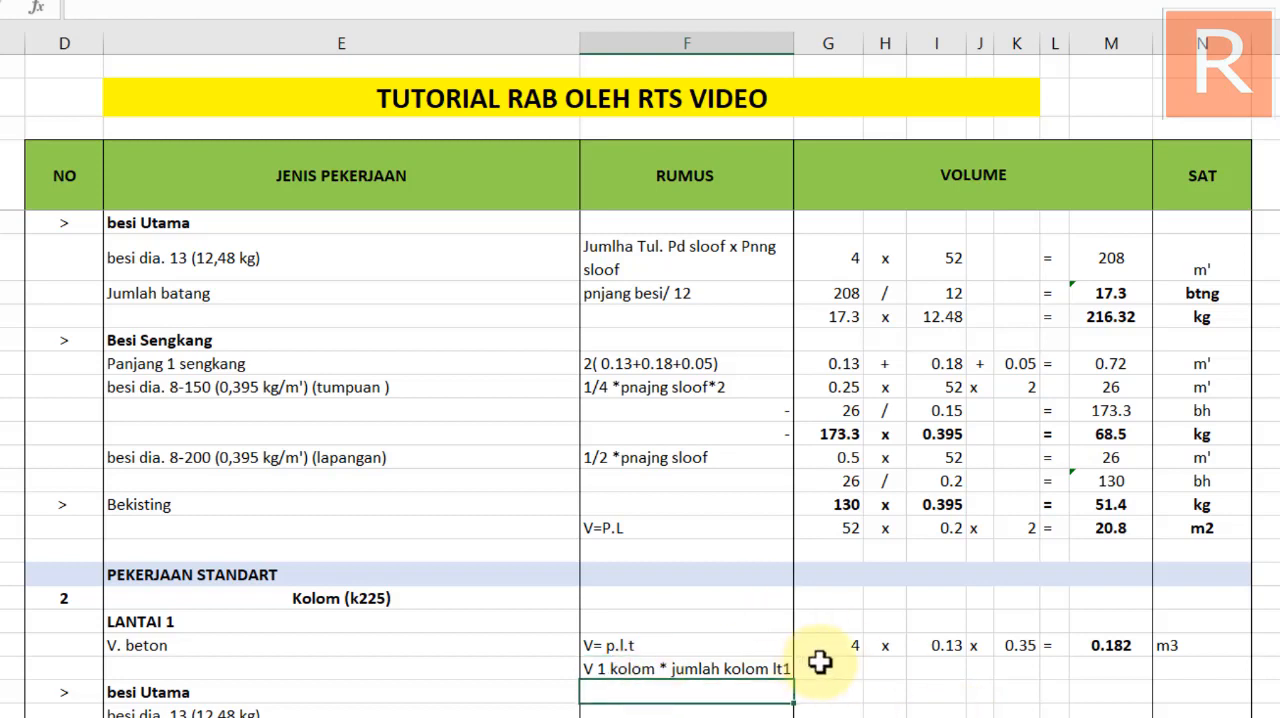
Link G62 to the single-column V. beton result in M61
click(829, 664)
text(=)
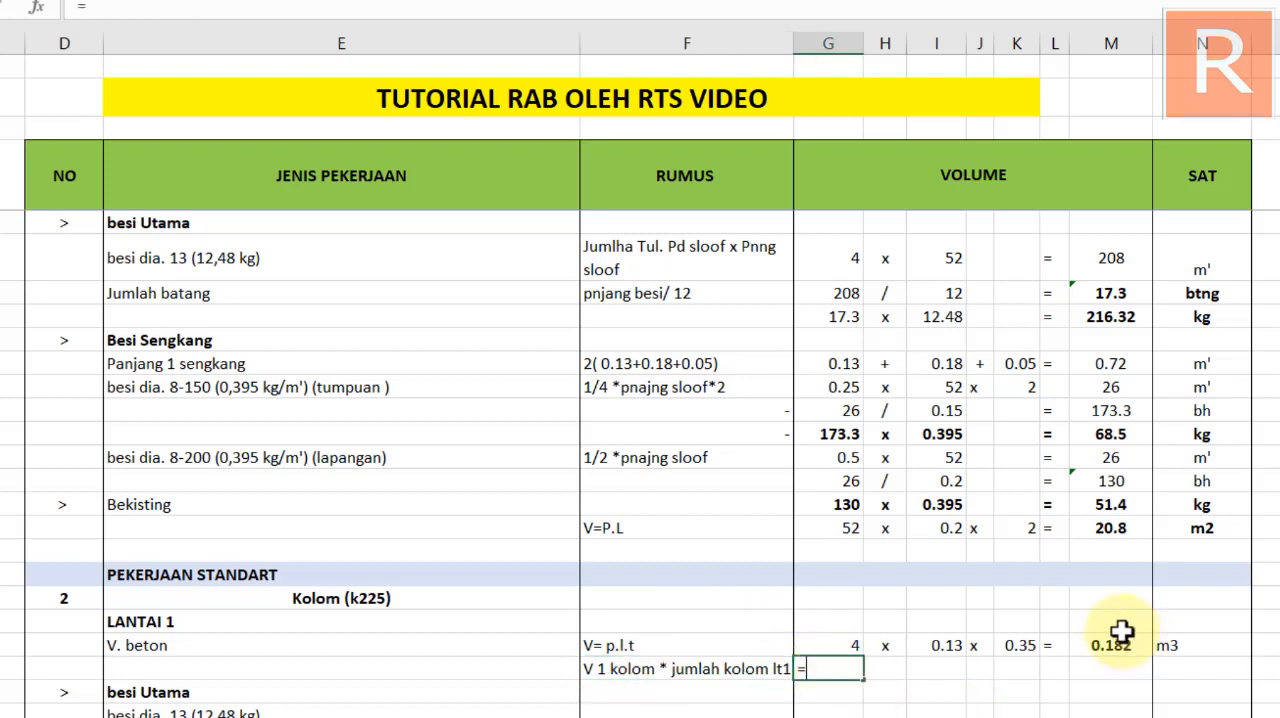
click(1106, 645)
key(Return)
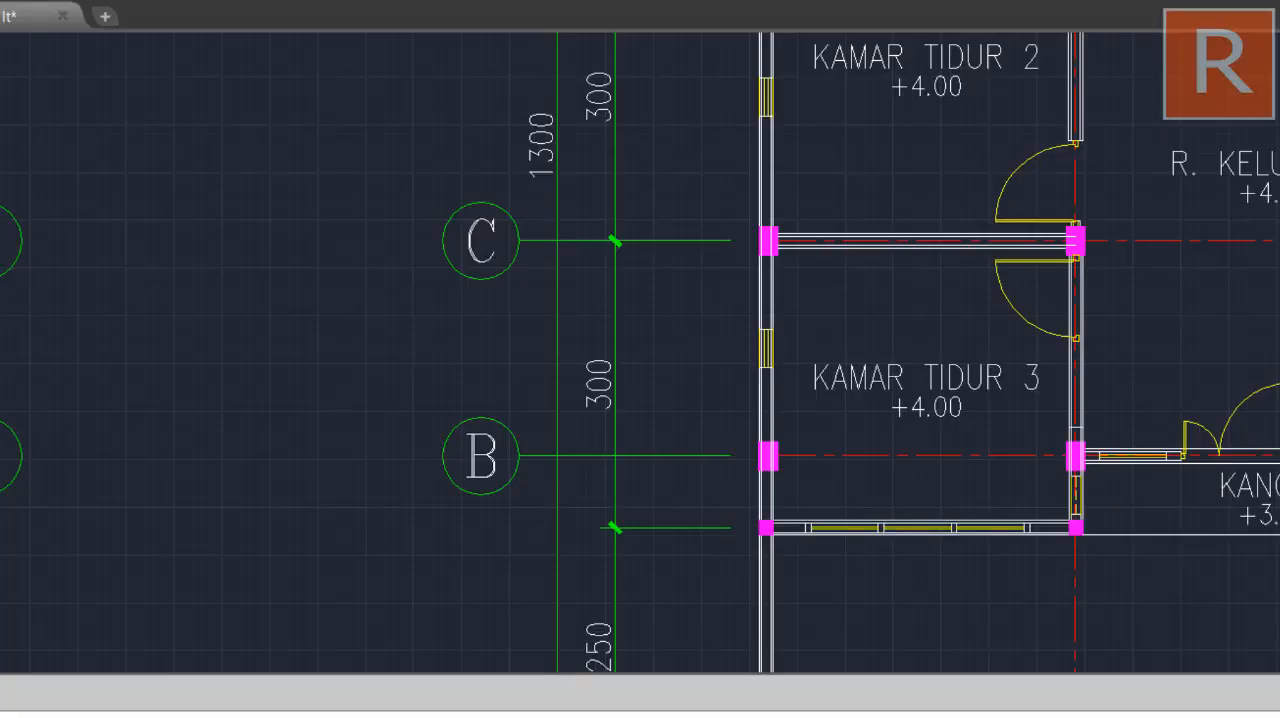
Switch to the CAD drawing and examine the first-floor column plan to count the K1 columns
scroll(820, 414, down, 5)
drag(653, 447, 1156, 464)
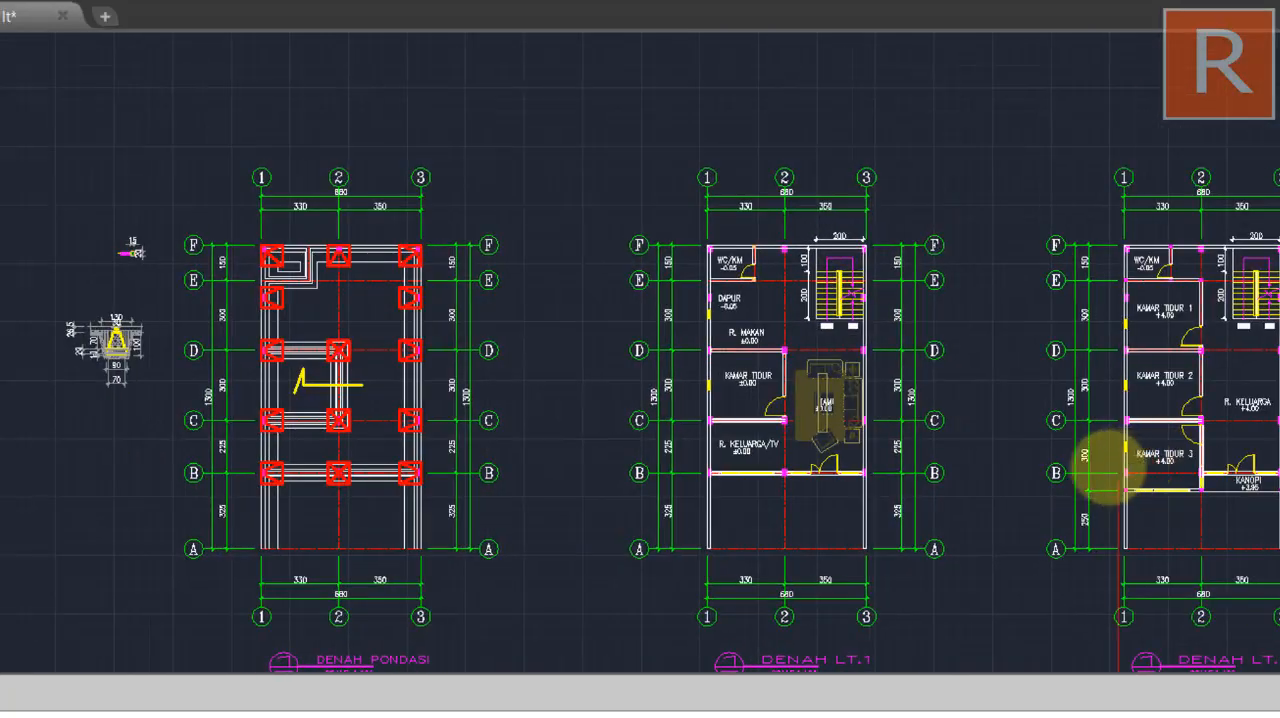
drag(1080, 363, 1014, 589)
drag(880, 318, 950, 590)
drag(850, 400, 886, 668)
scroll(813, 328, up, 2)
drag(811, 351, 792, 318)
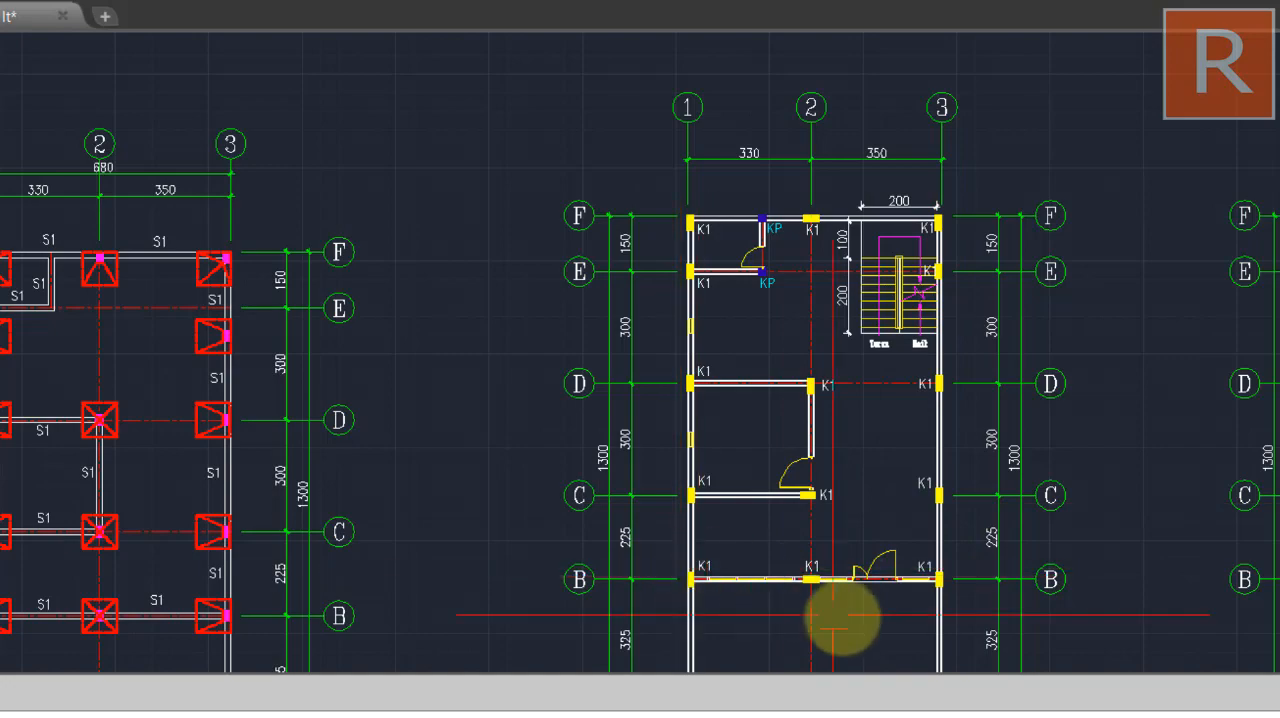
scroll(694, 437, up, 5)
drag(707, 522, 683, 385)
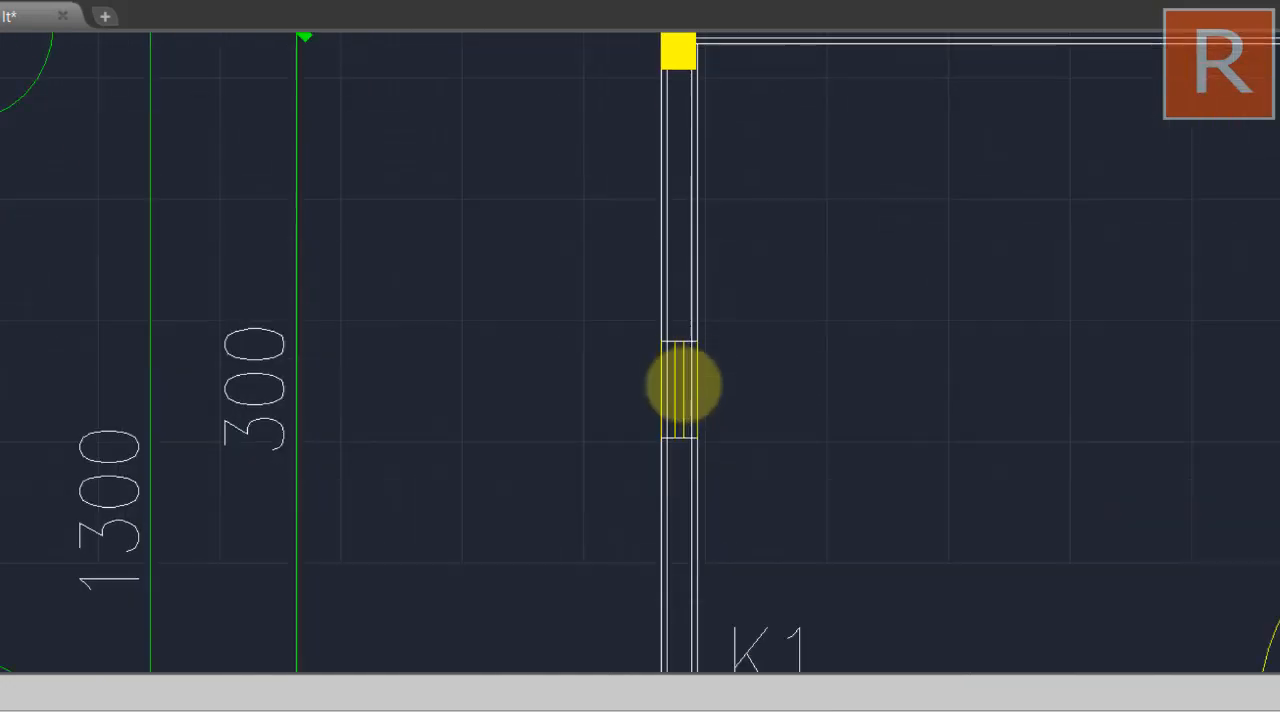
drag(638, 227, 658, 577)
scroll(702, 294, down, 5)
drag(702, 296, 517, 183)
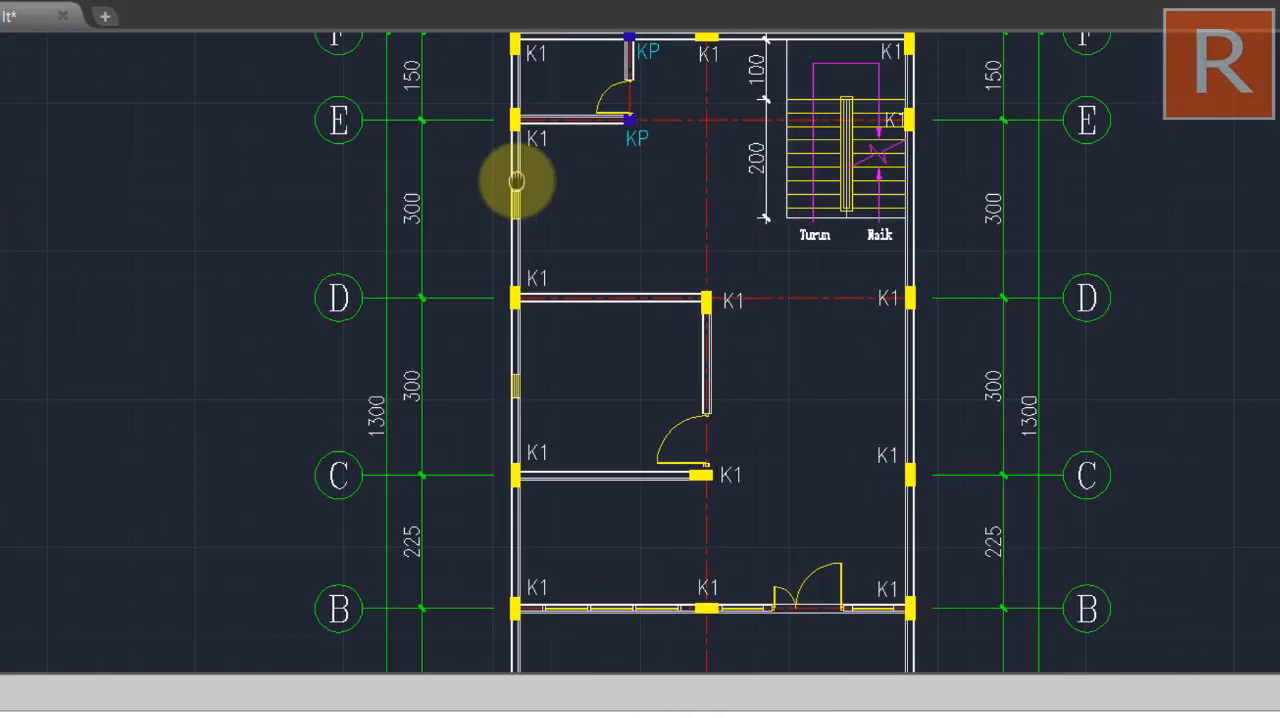
scroll(569, 223, down, 5)
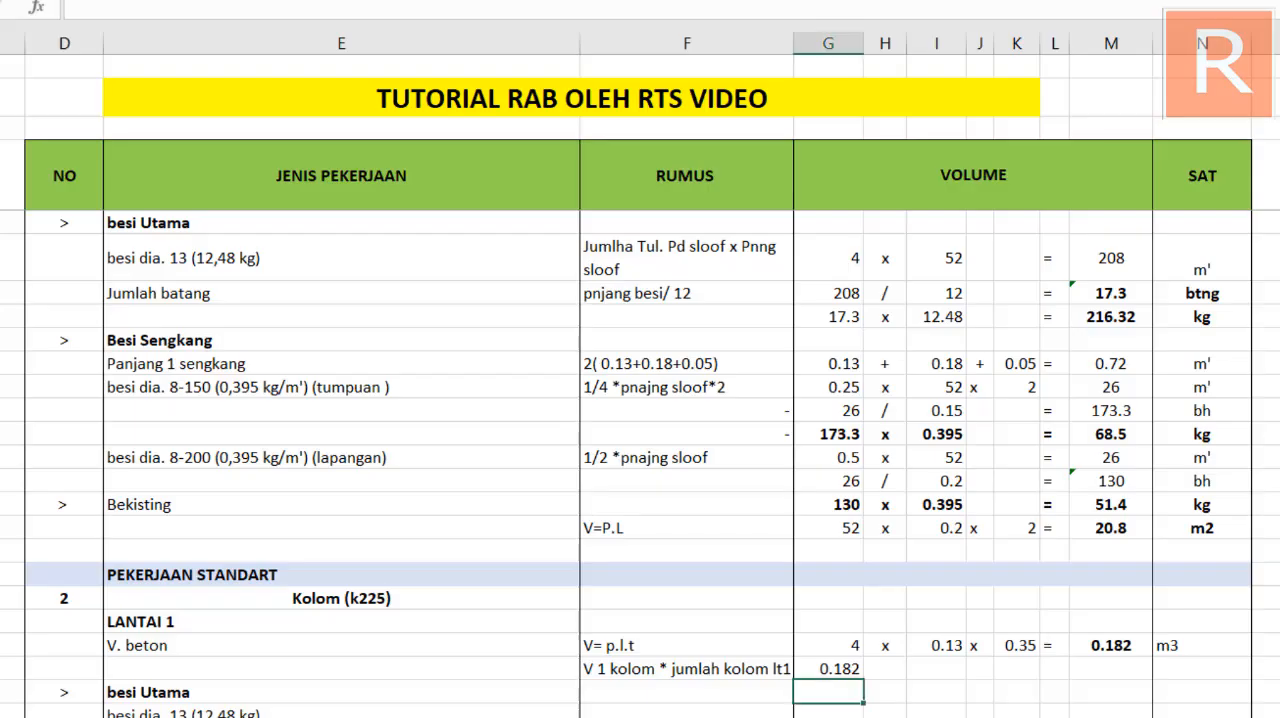
Switch back to the RAB spreadsheet and complete the row 62 calculation with x in H, 14 in I and = in L
click(893, 666)
text(x)
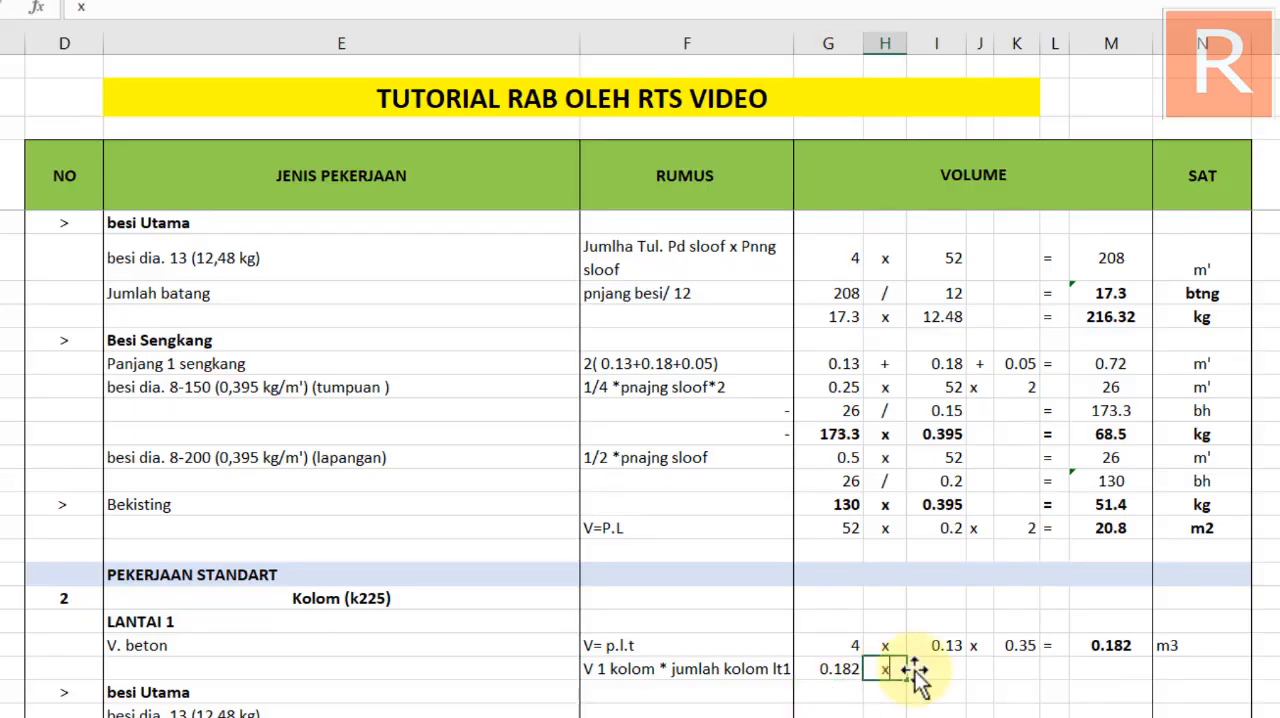
click(936, 669)
text(1)
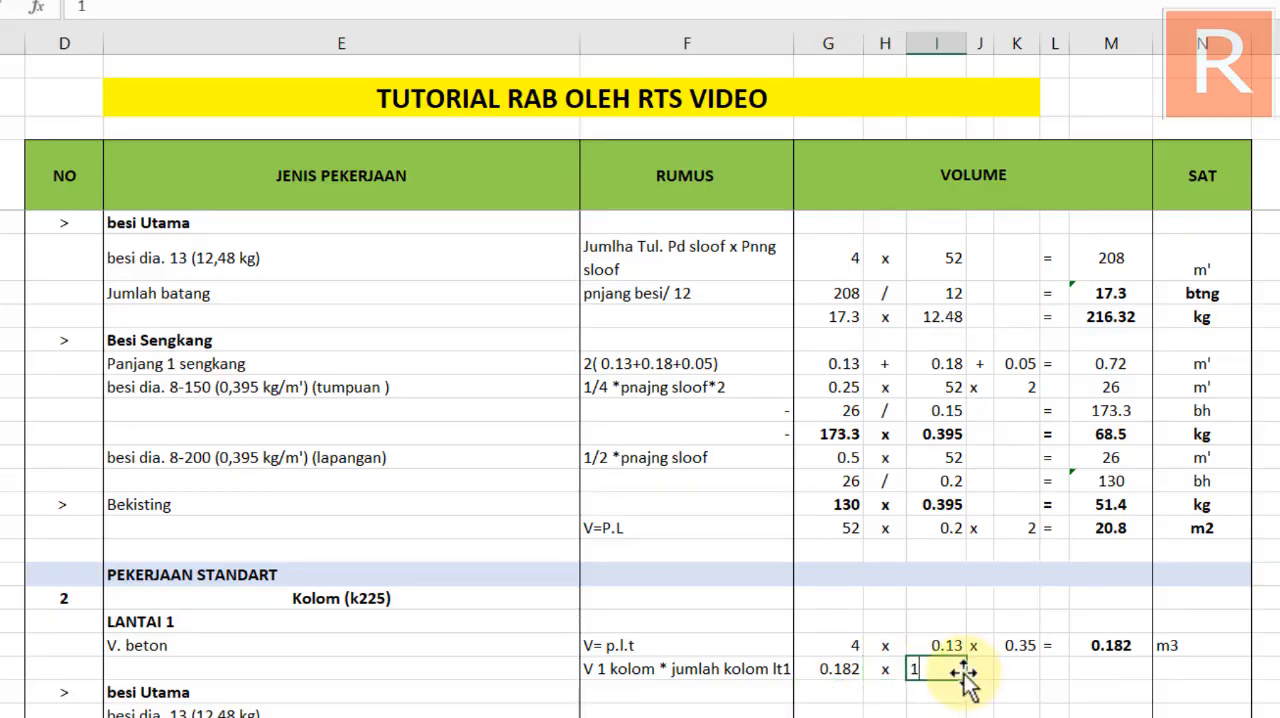
text(4)
click(1052, 669)
text(=)
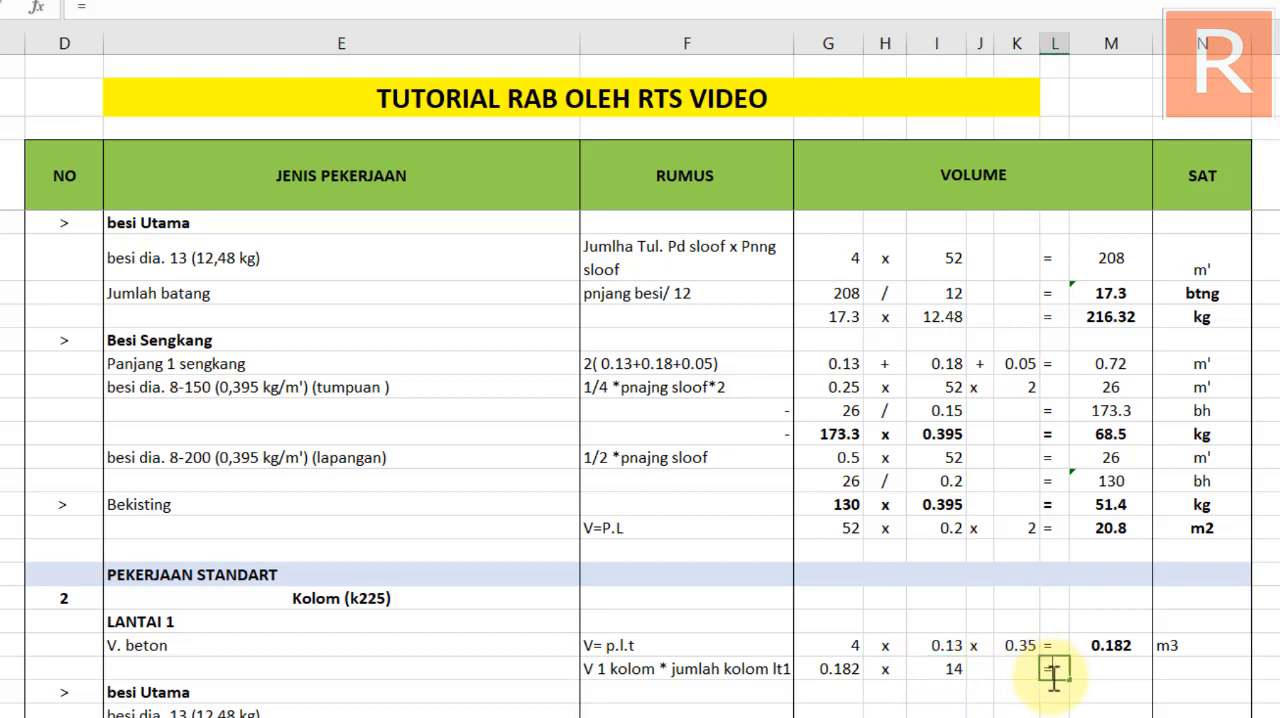
Calculate the LANTAI 1 column concrete volume in M62 with the formula =G62*I62
click(1095, 672)
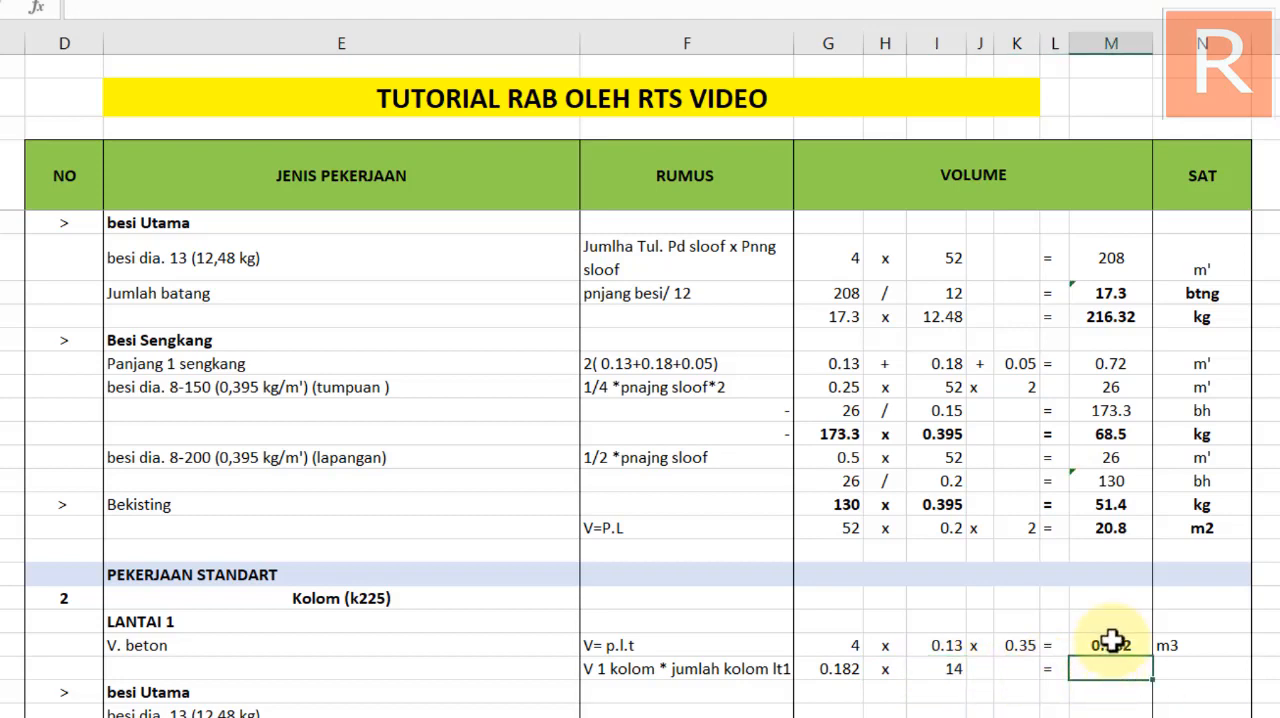
click(1112, 641)
click(1103, 667)
text(=)
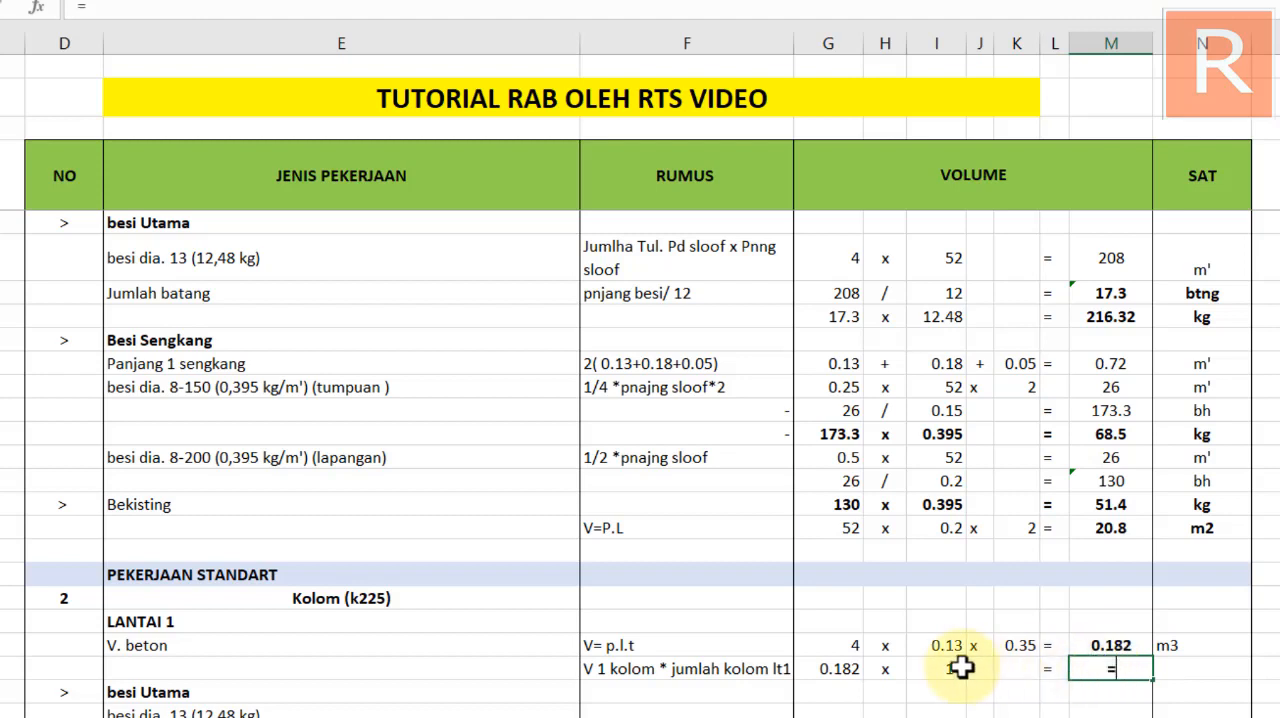
click(848, 669)
text(*)
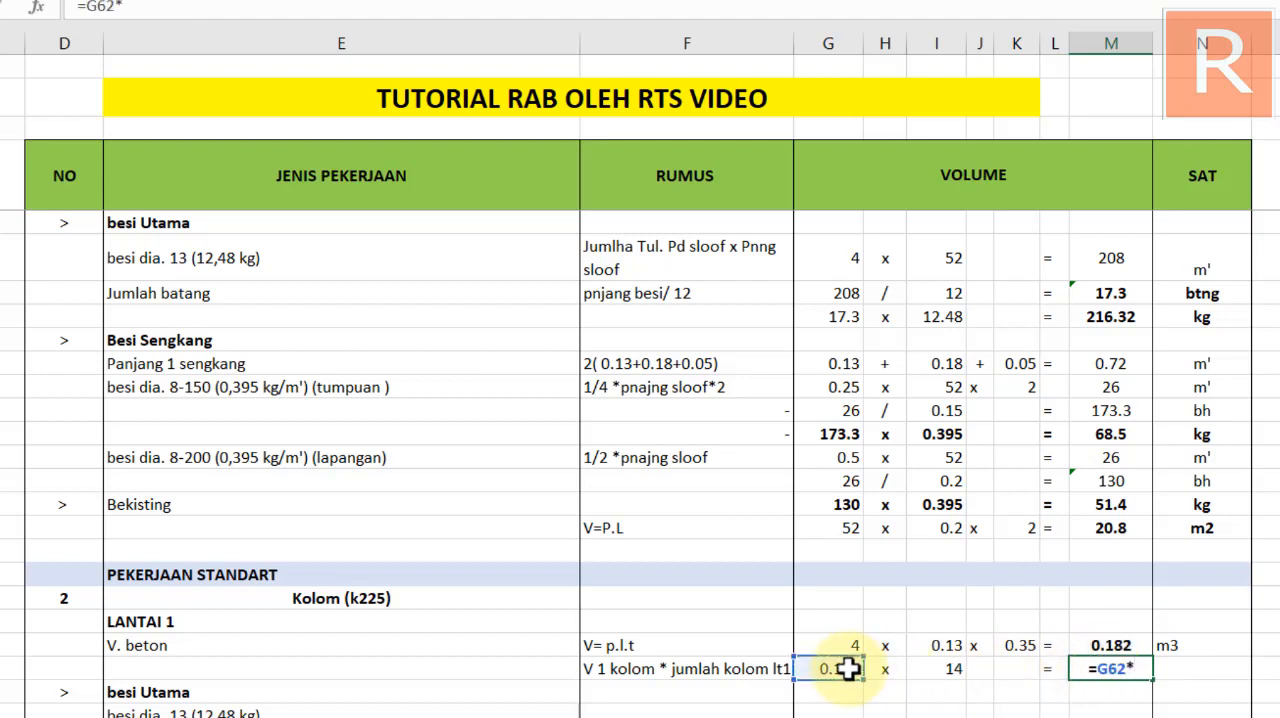
click(948, 669)
key(Return)
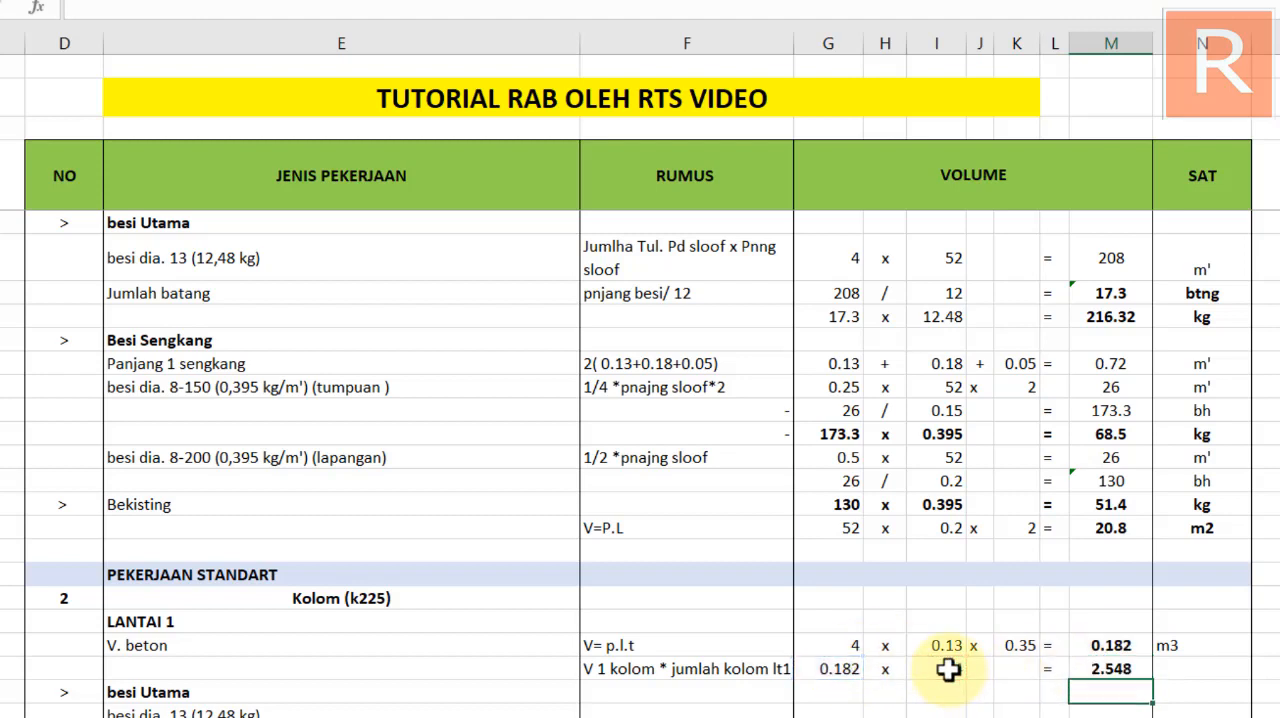
Enter m3 as the unit of the LANTAI 1 column volume and center both V. beton units in the SAT column
click(1168, 662)
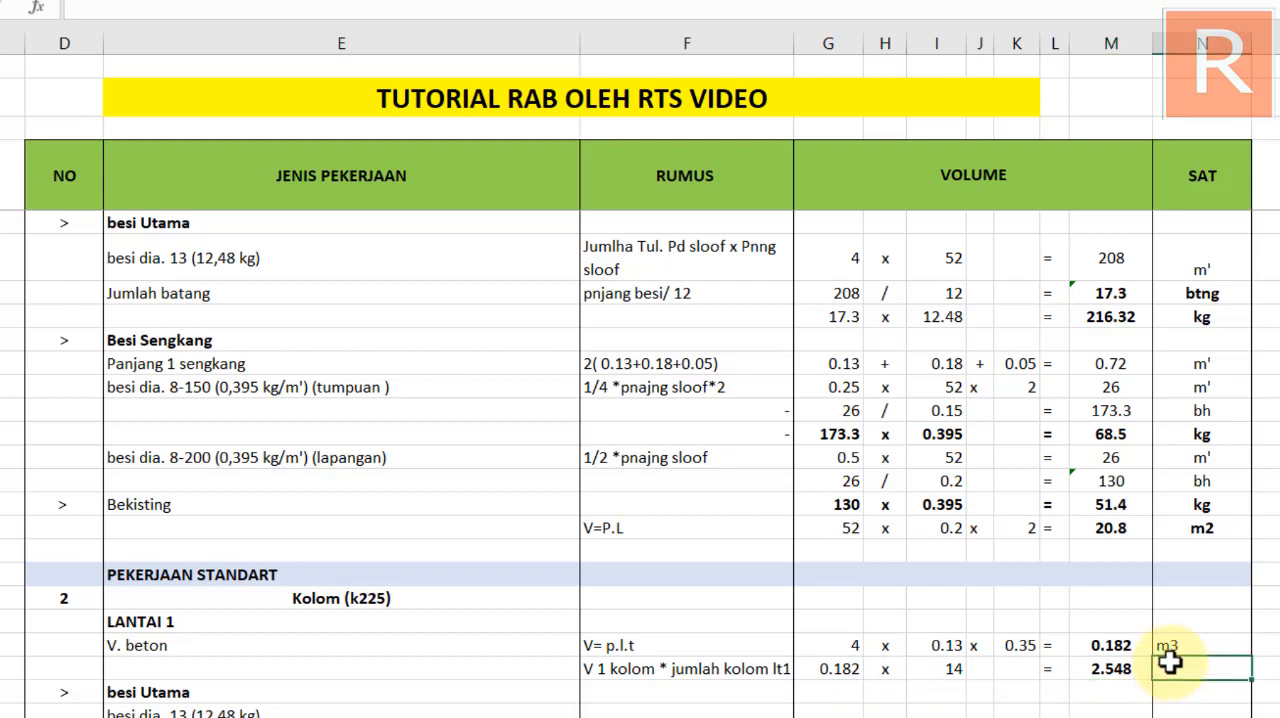
text(m3)
key(Return)
drag(1170, 664, 1189, 650)
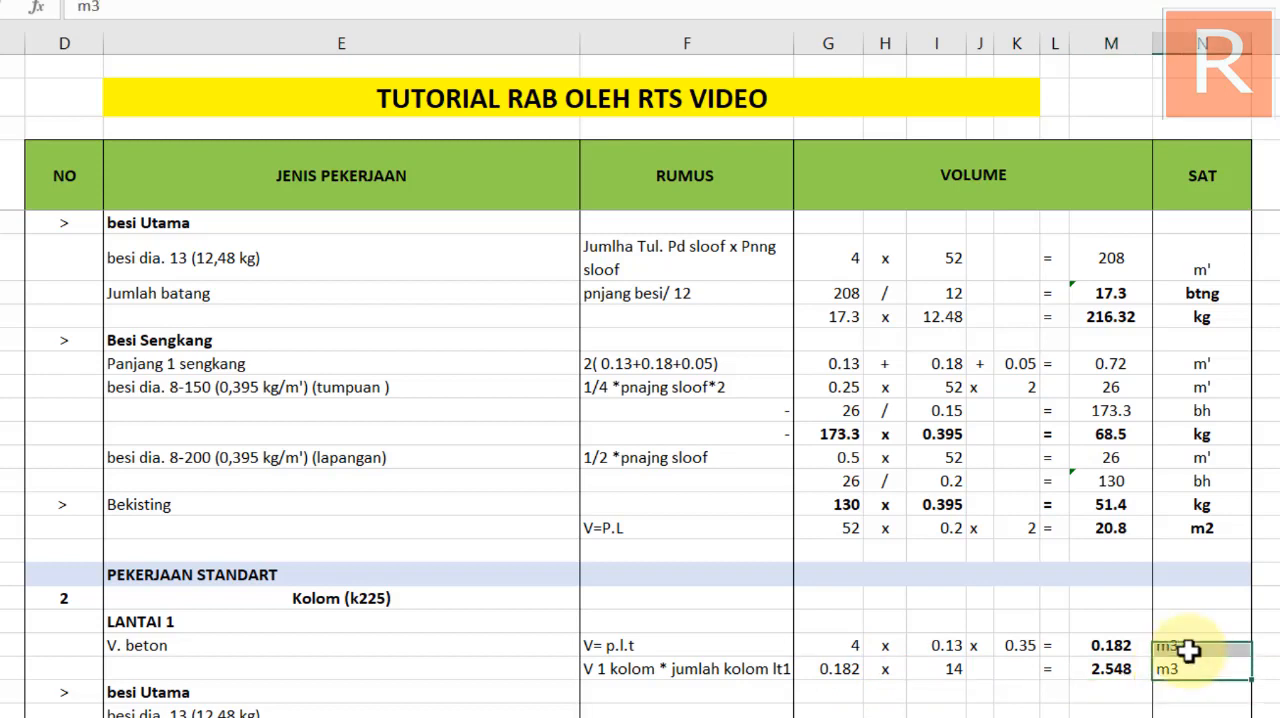
click(683, 418)
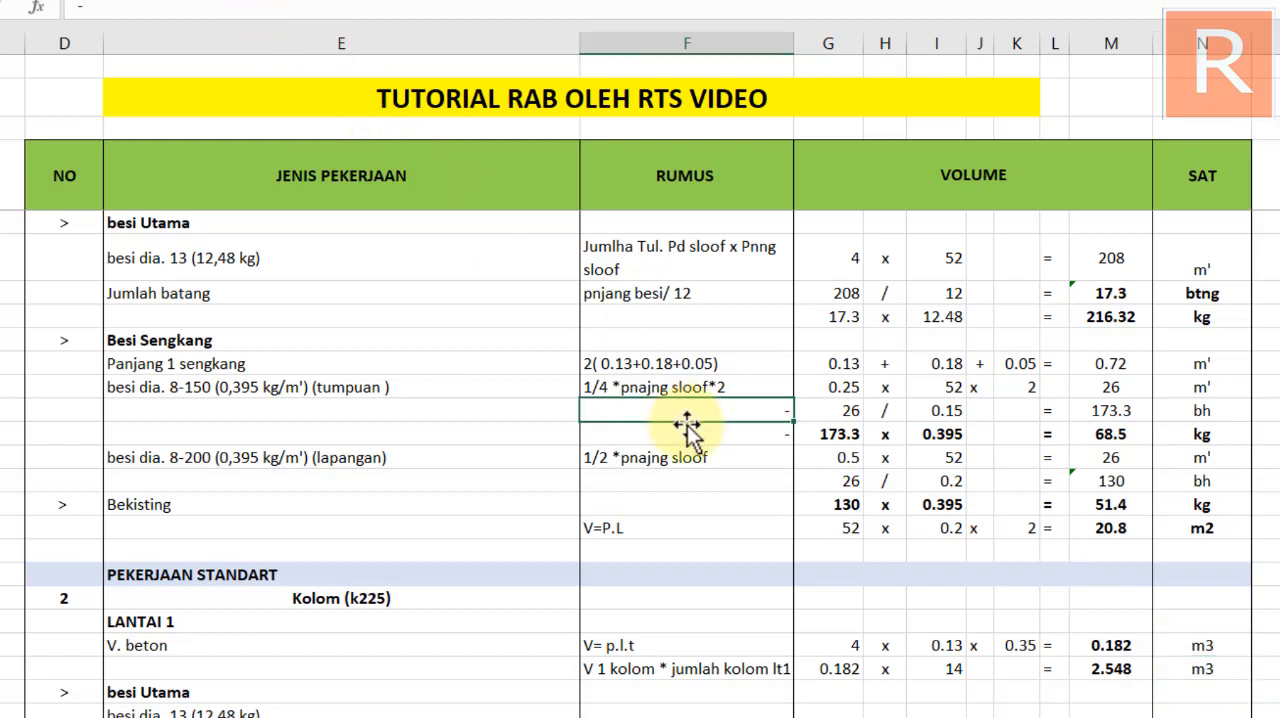
click(483, 708)
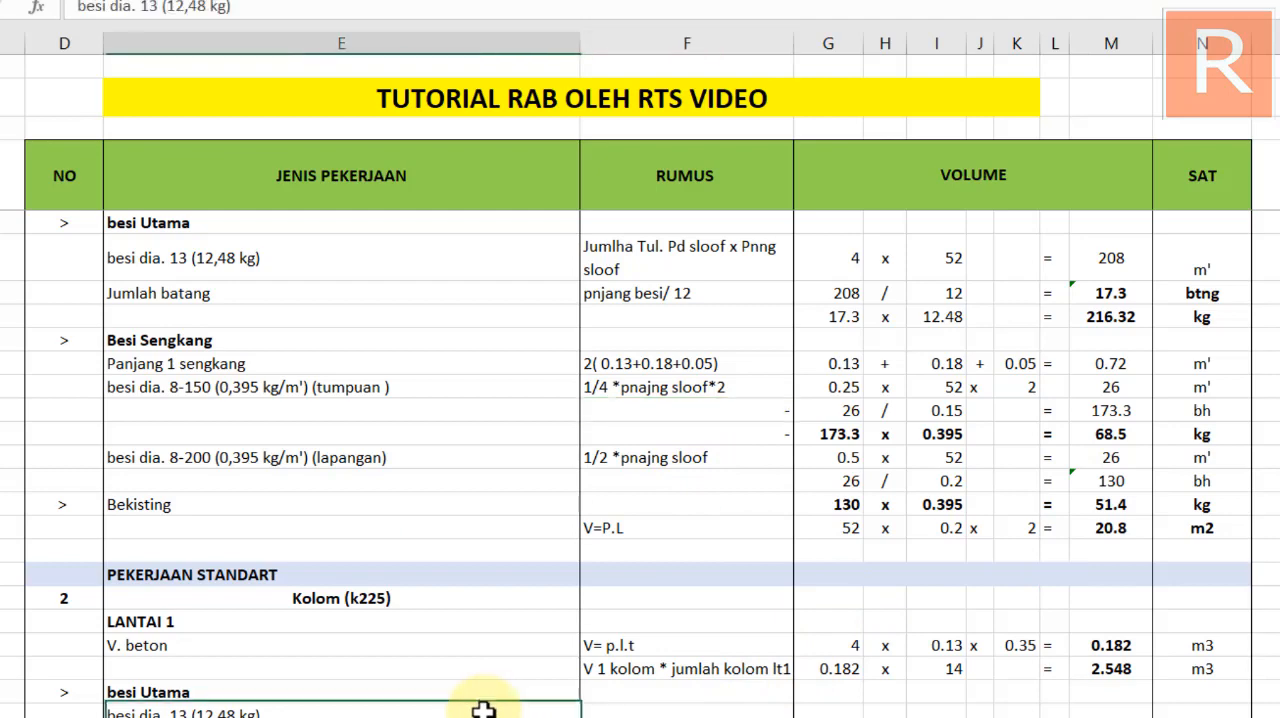
scroll(380, 680, down, 1)
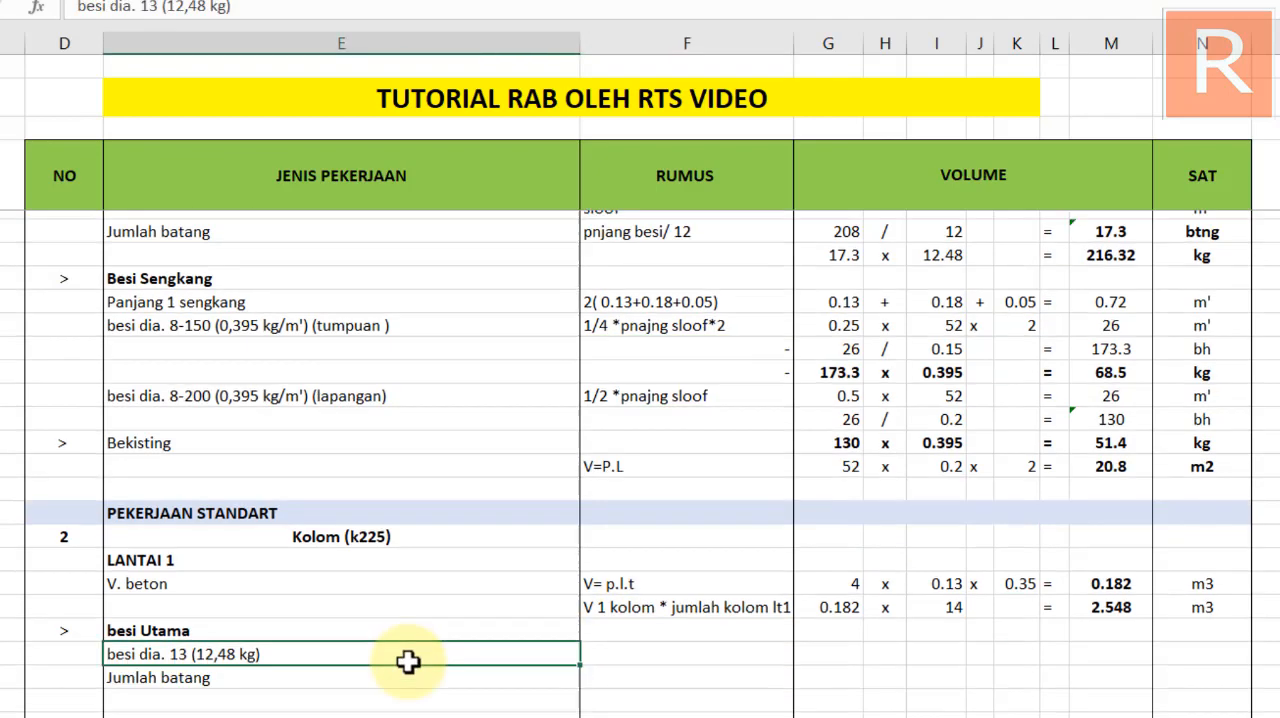
Switch to the CAD drawing and examine the reinforcement labels of the TYPE K1 column detail and the sloof detail
scroll(385, 665, down, 1)
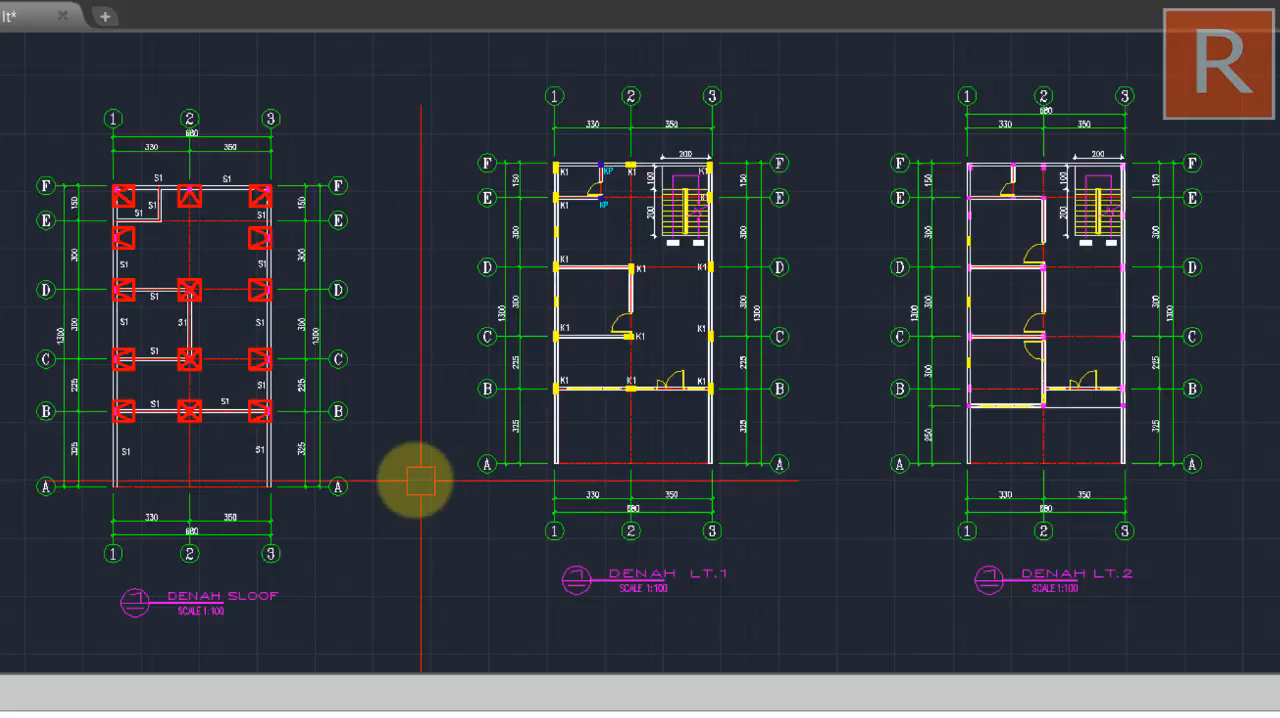
scroll(414, 480, down, 3)
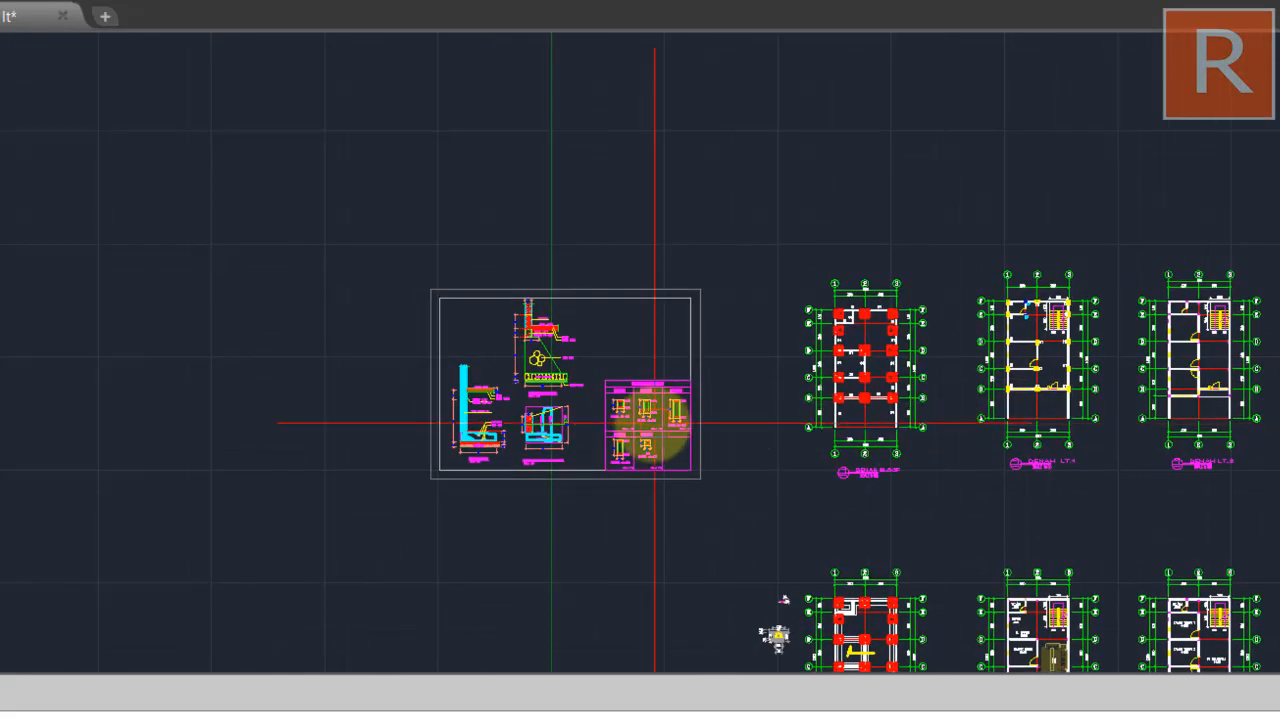
scroll(655, 422, up, 10)
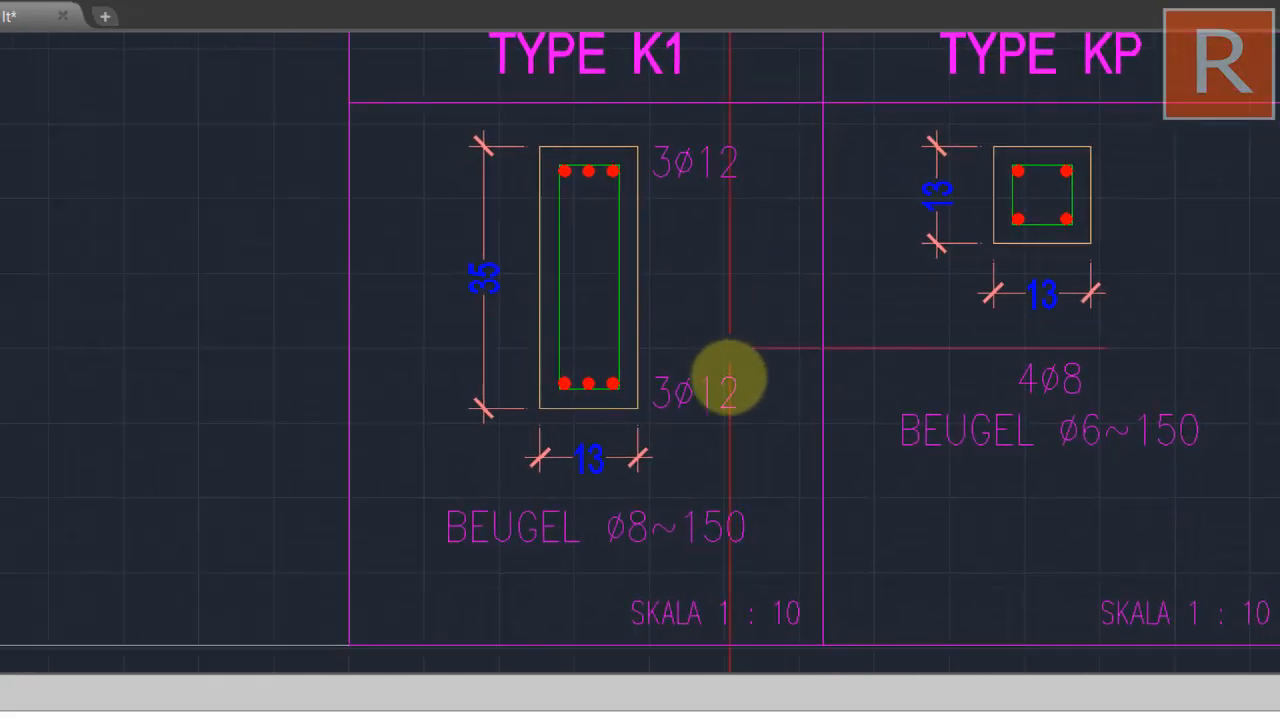
mouse_move(715, 413)
mouse_down()
mouse_move(734, 423)
mouse_move(737, 506)
mouse_up()
mouse_move(737, 363)
mouse_down()
mouse_move(731, 463)
mouse_move(710, 443)
mouse_up()
scroll(728, 450, down, 2)
scroll(715, 415, down, 2)
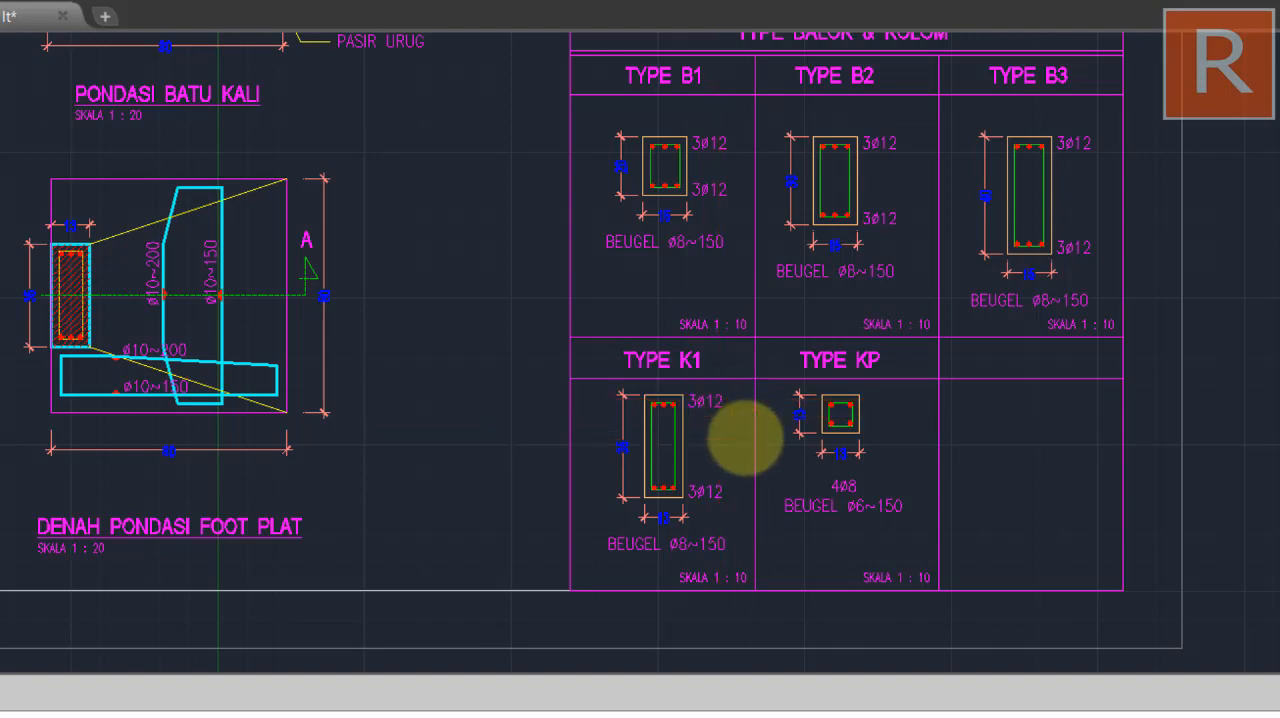
scroll(760, 300, down, 5)
drag(770, 225, 729, 229)
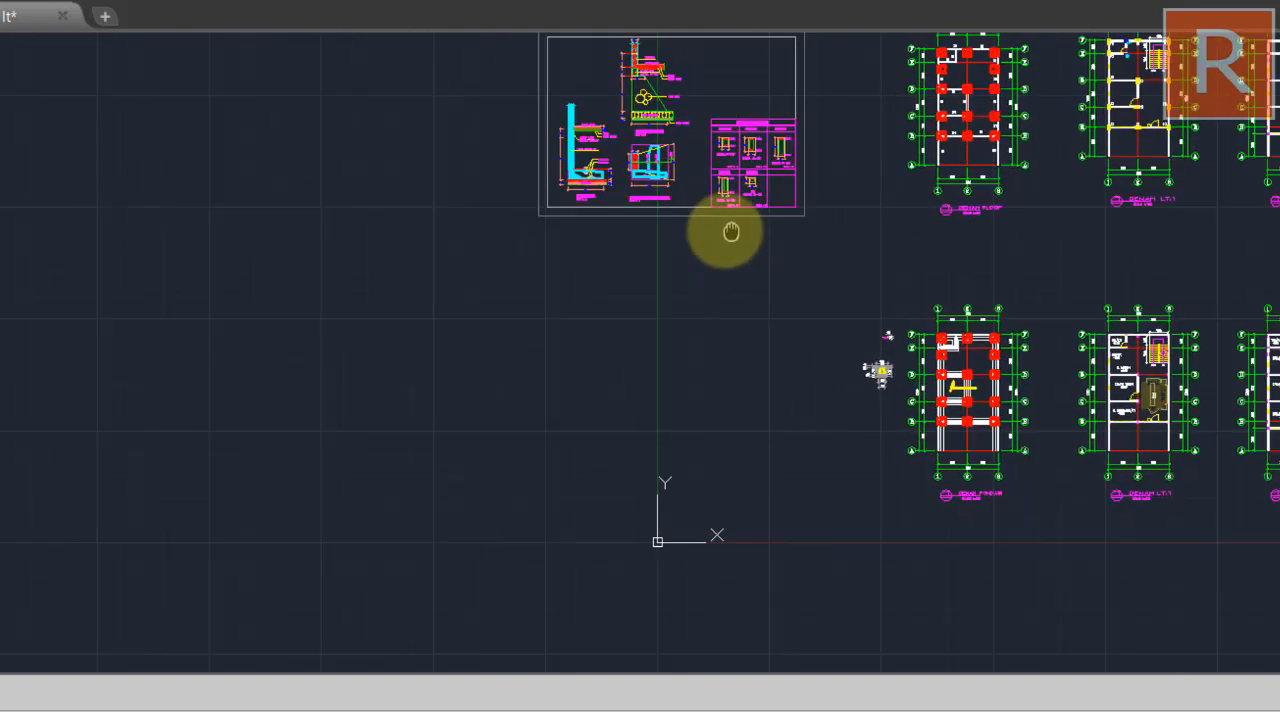
scroll(866, 366, up, 6)
scroll(856, 285, up, 10)
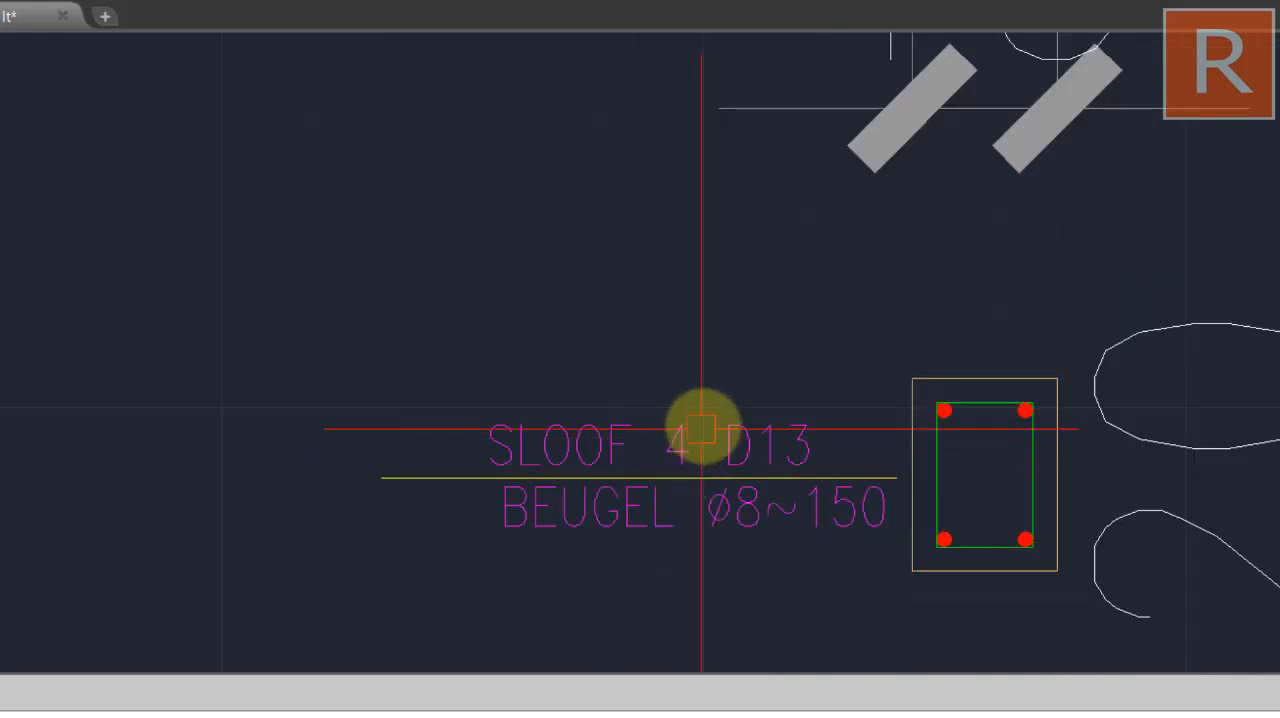
scroll(720, 378, down, 8)
scroll(854, 429, down, 4)
mouse_move(854, 429)
mouse_down()
mouse_move(1023, 580)
mouse_move(1020, 609)
mouse_up()
scroll(891, 538, down, 2)
drag(891, 538, 1046, 657)
drag(893, 433, 965, 614)
scroll(740, 395, up, 6)
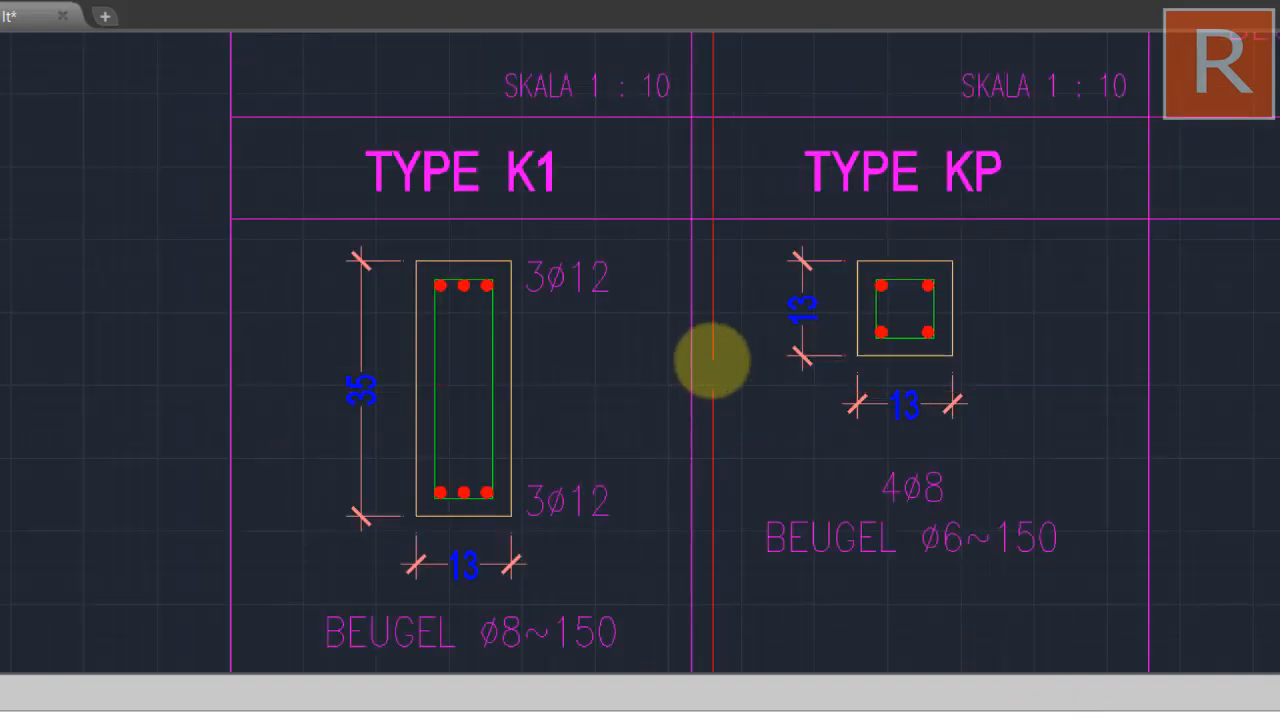
Change the upper 3ø12 reinforcement label of the TYPE K1 column section to 3D13
scroll(520, 255, up, 4)
click(489, 245)
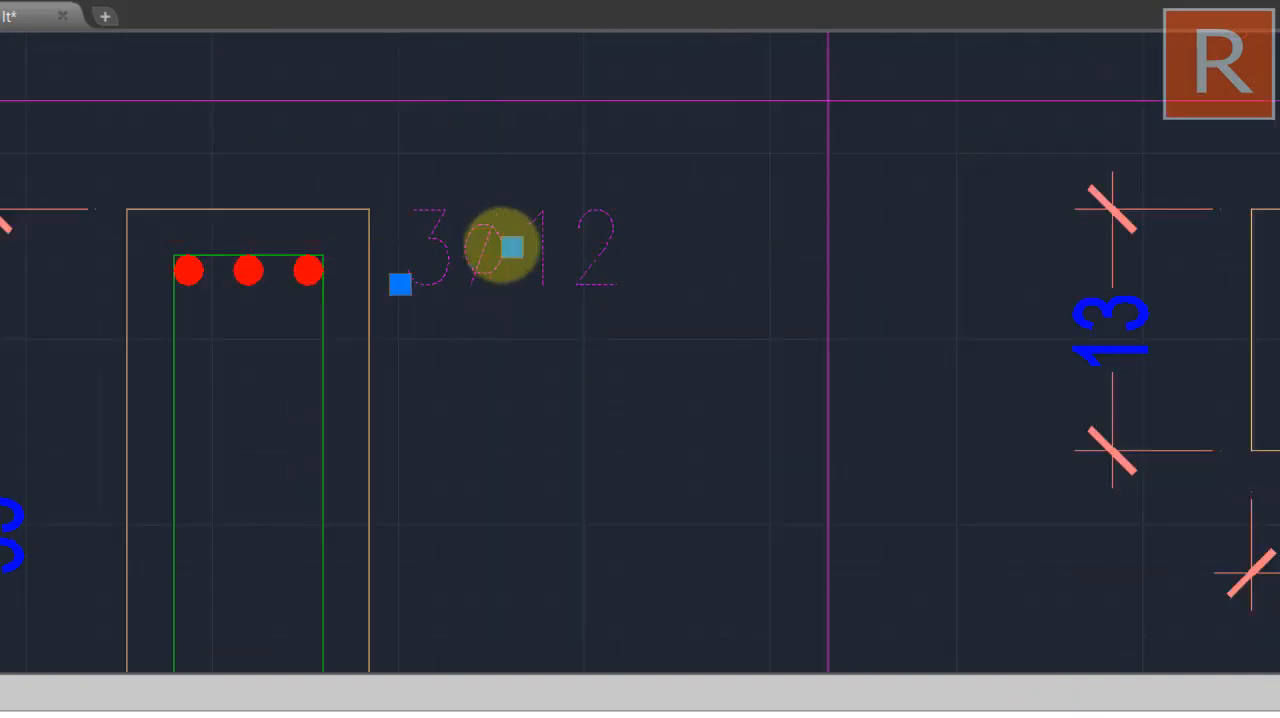
double_click(507, 275)
click(508, 251)
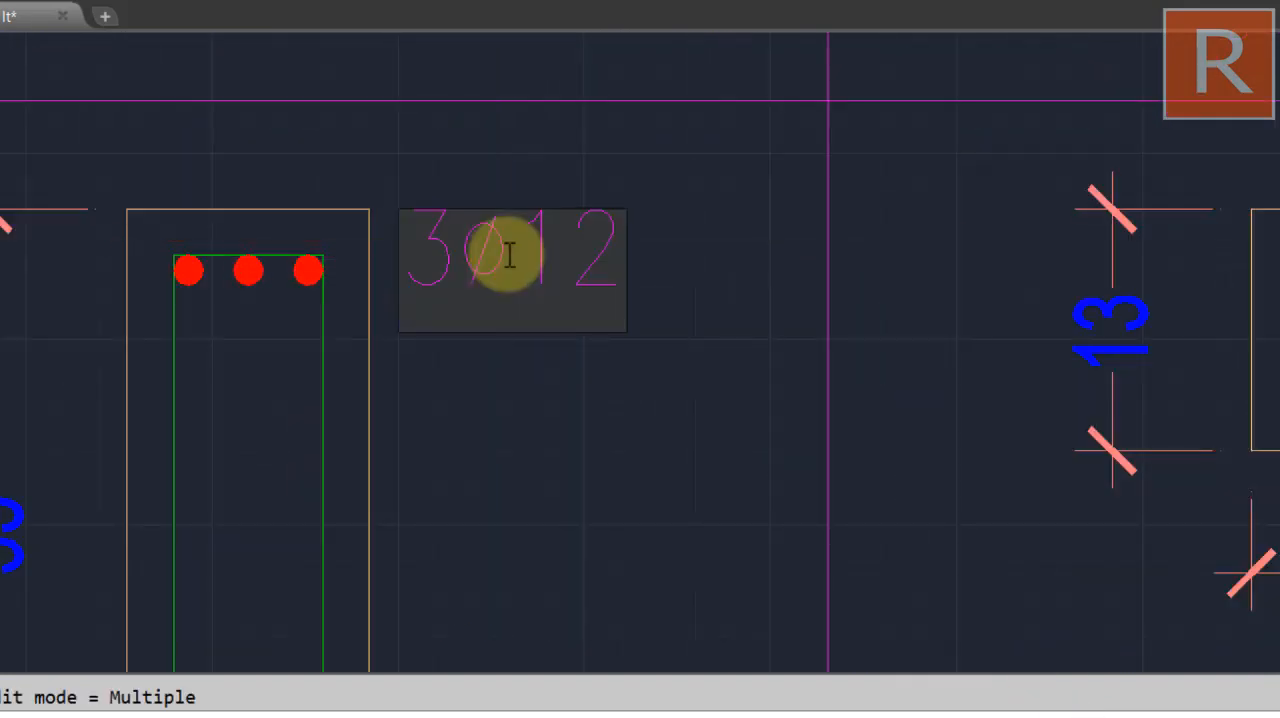
drag(508, 251, 474, 241)
text(D)
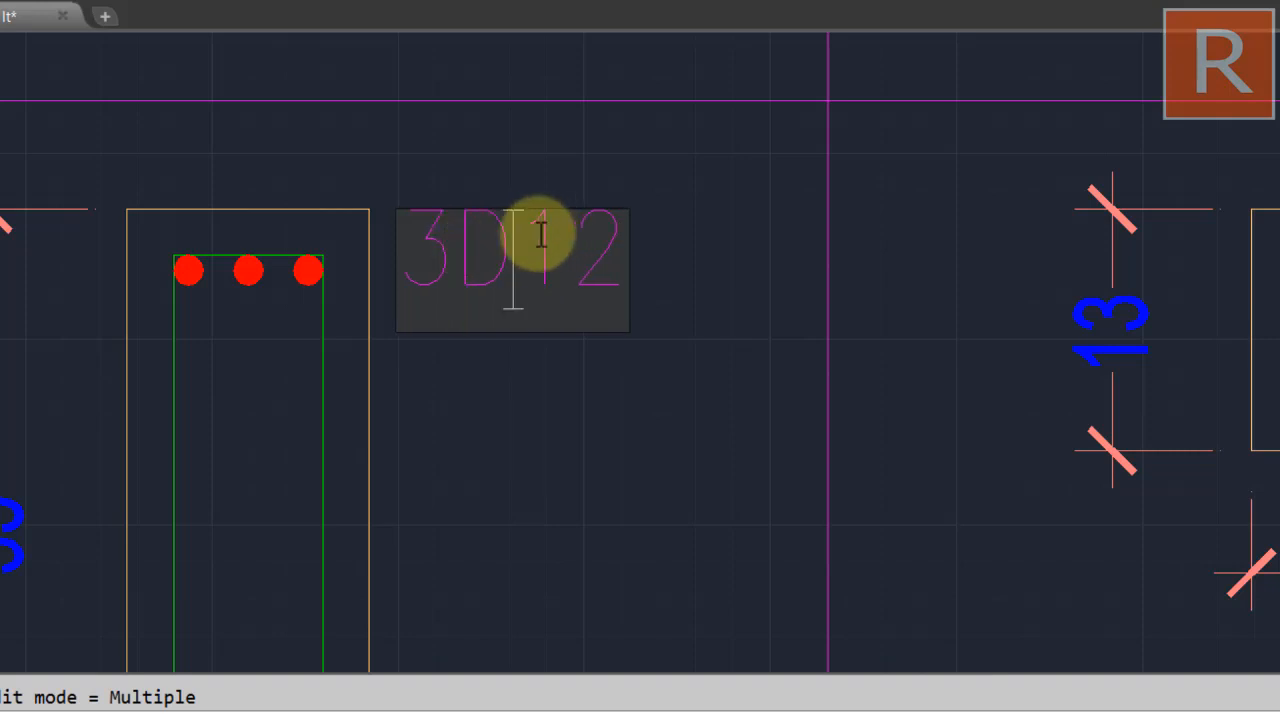
drag(572, 237, 664, 233)
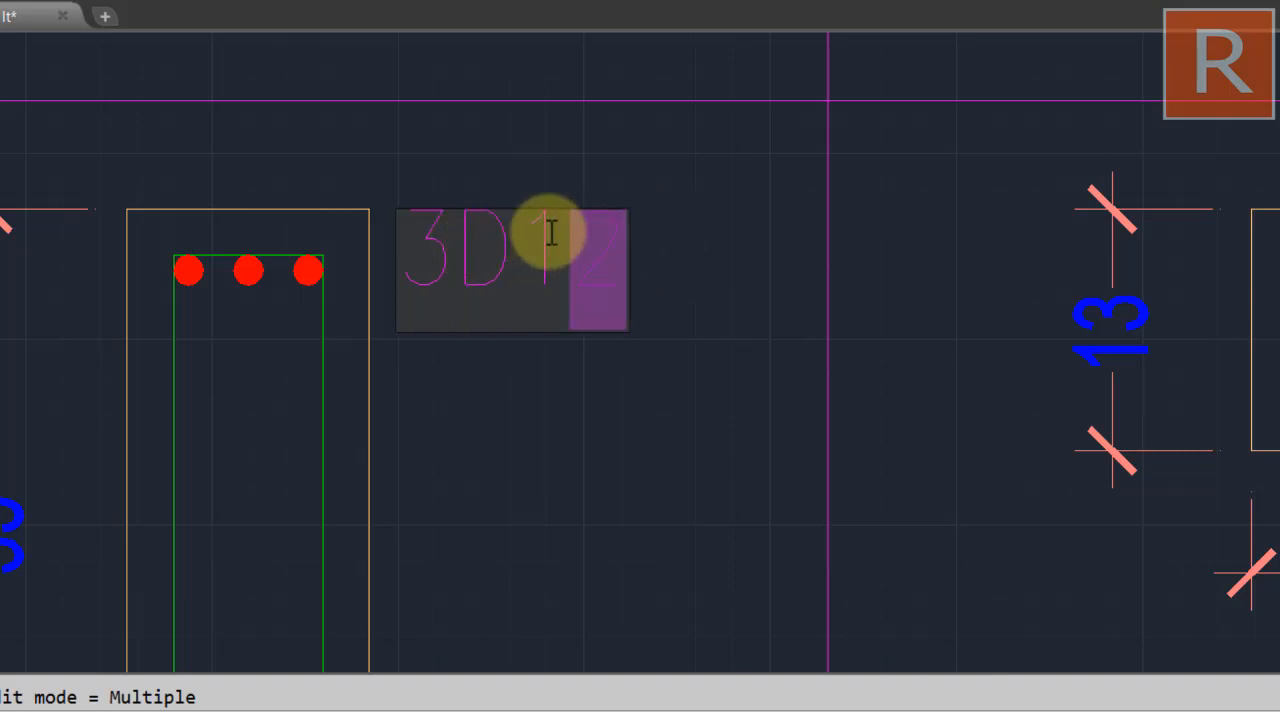
text(3)
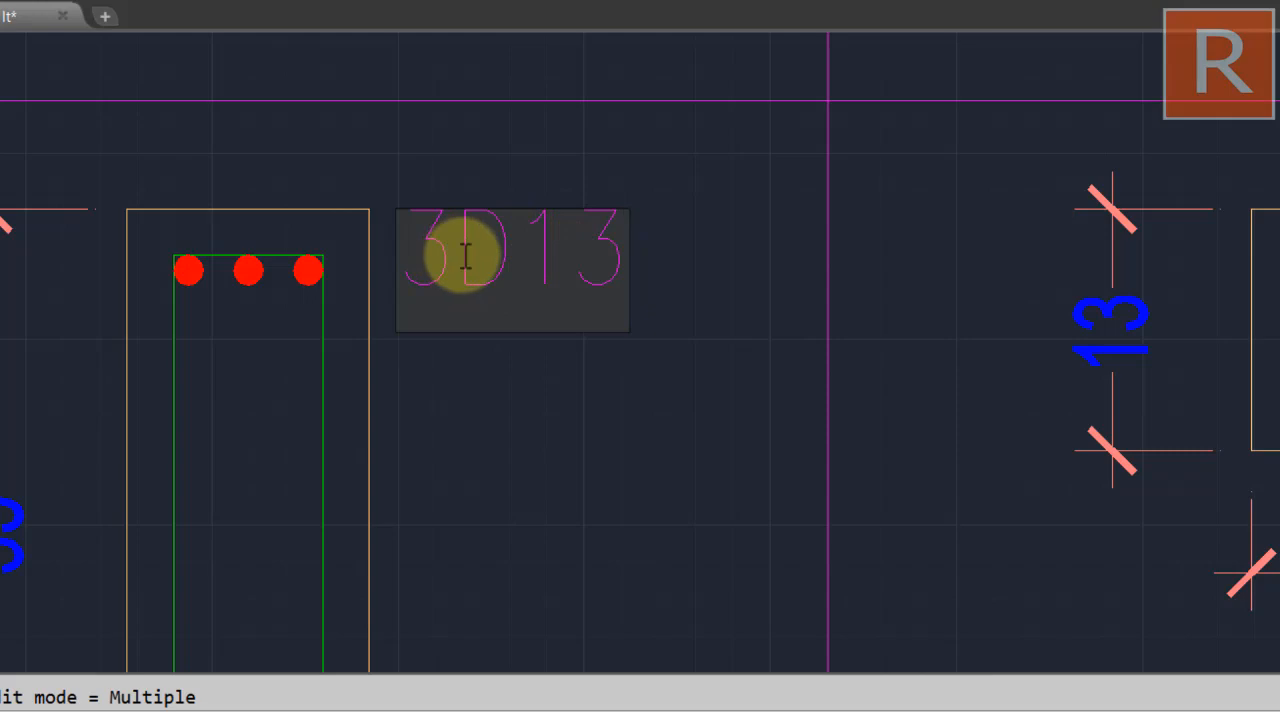
click(579, 456)
scroll(582, 436, down, 5)
drag(582, 436, 604, 192)
key(Escape)
Replace the lower 3ø12 label of the TYPE K1 section with a copy of the upper 3D13 label
click(604, 282)
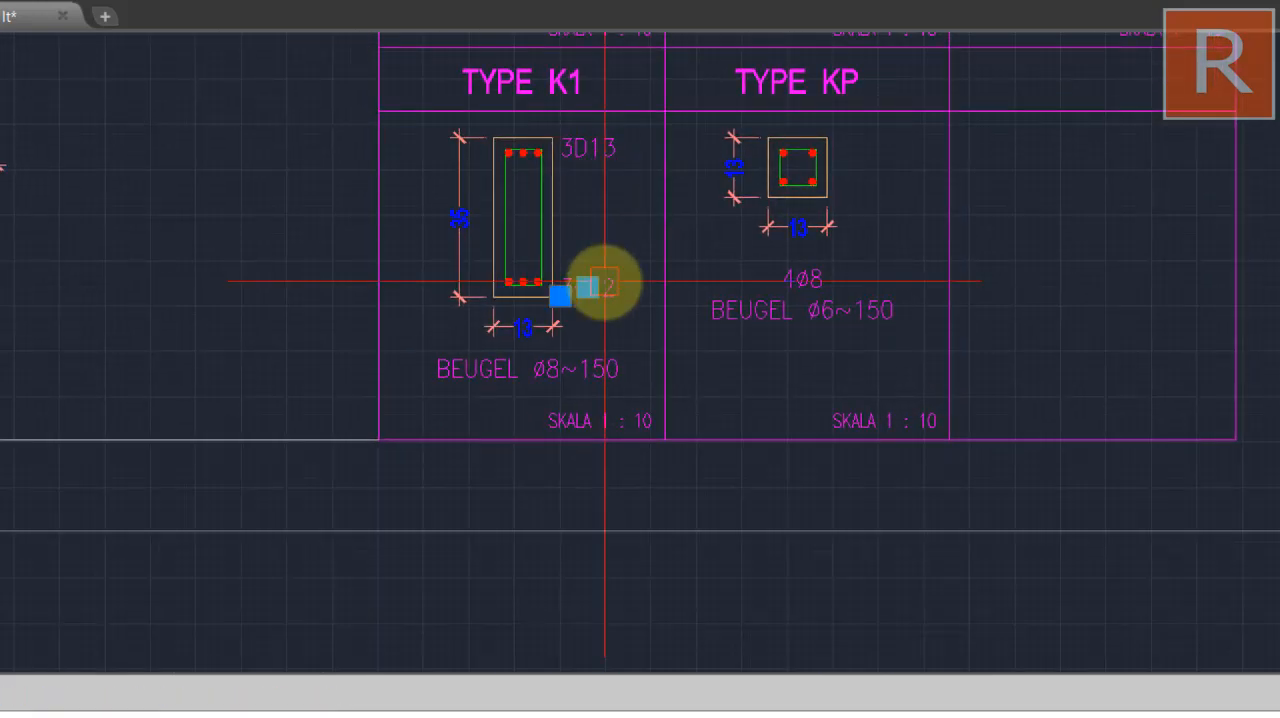
key(Delete)
click(601, 135)
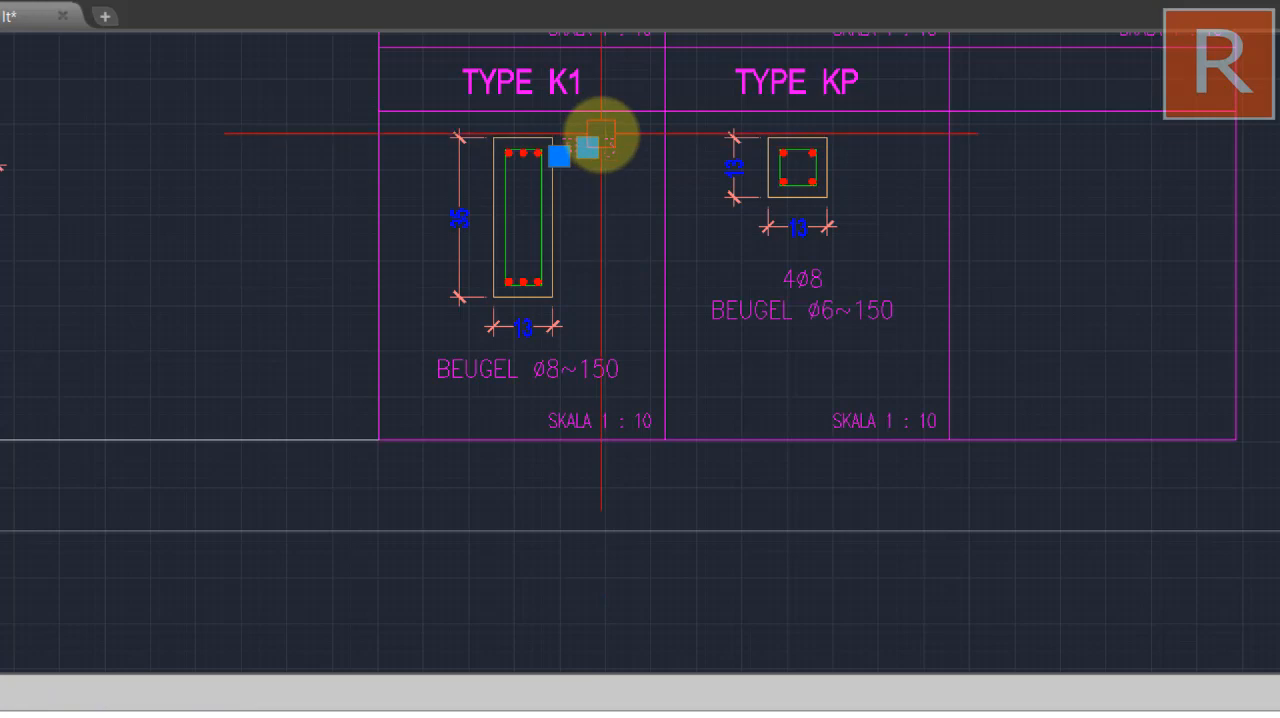
text(co)
key(Return)
scroll(524, 132, up, 10)
click(661, 210)
scroll(647, 248, down, 6)
drag(670, 460, 690, 110)
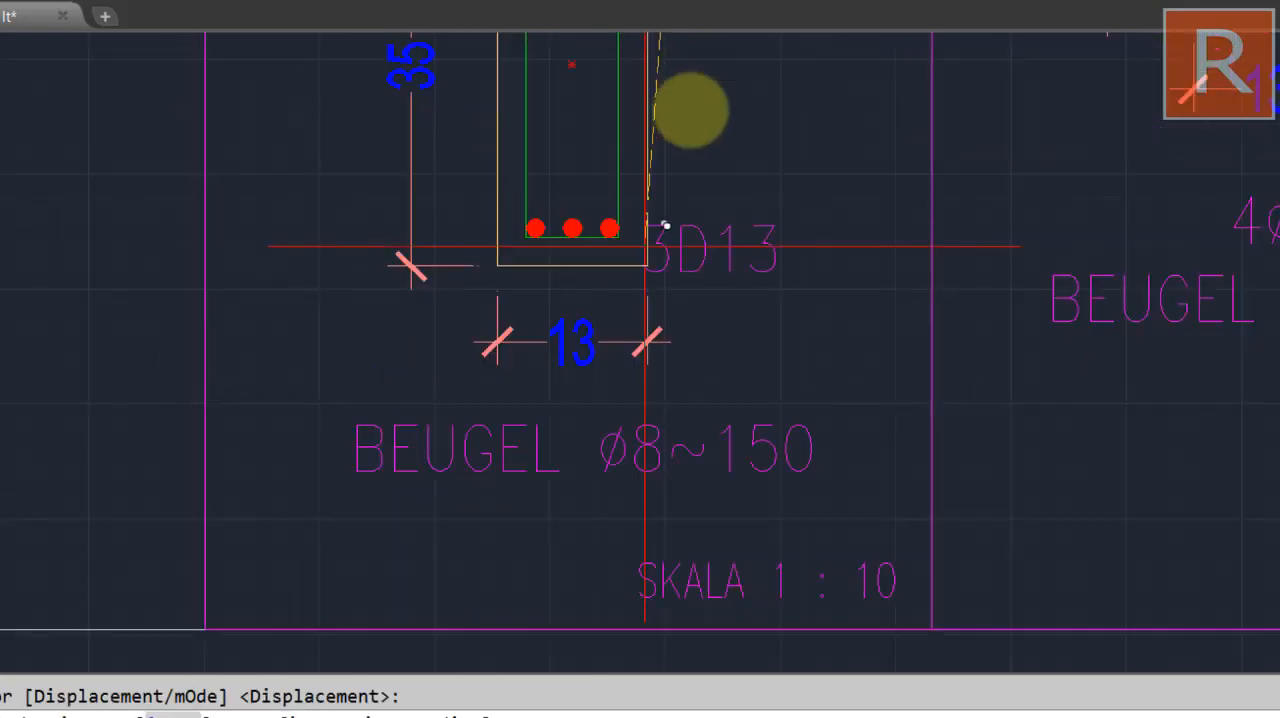
drag(686, 197, 600, 343)
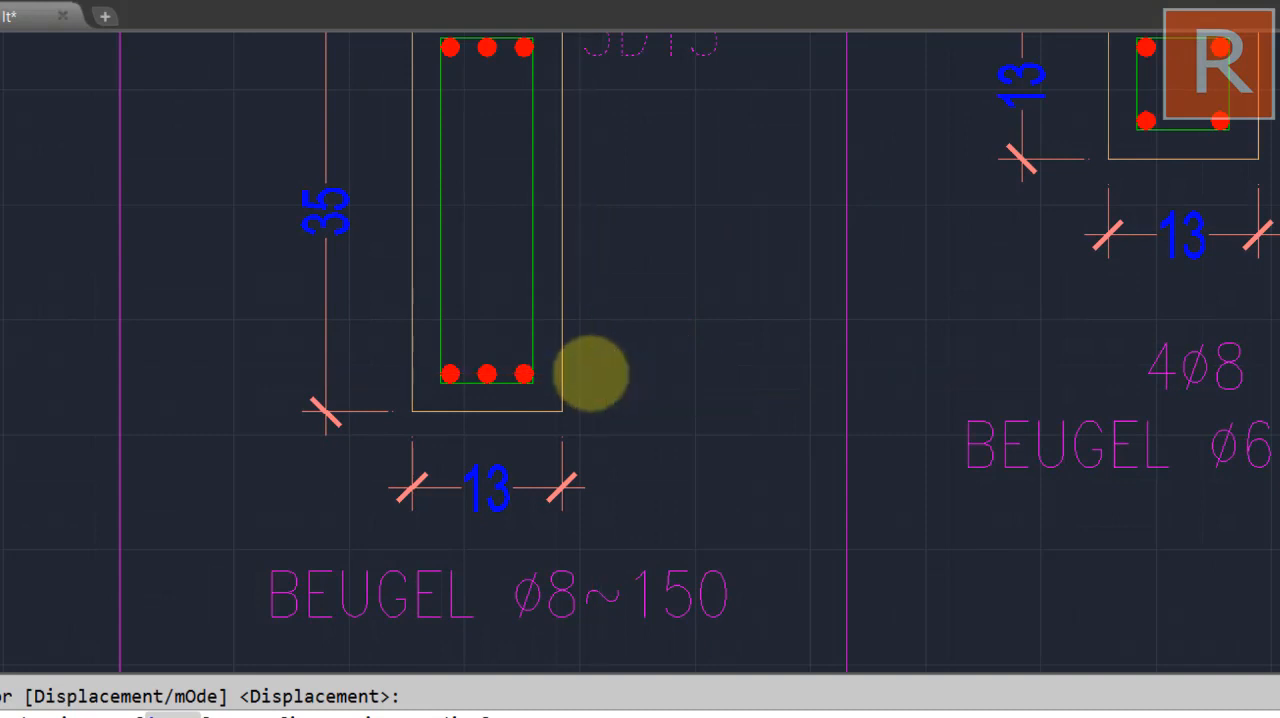
click(595, 368)
key(Return)
click(677, 214)
scroll(660, 250, down, 3)
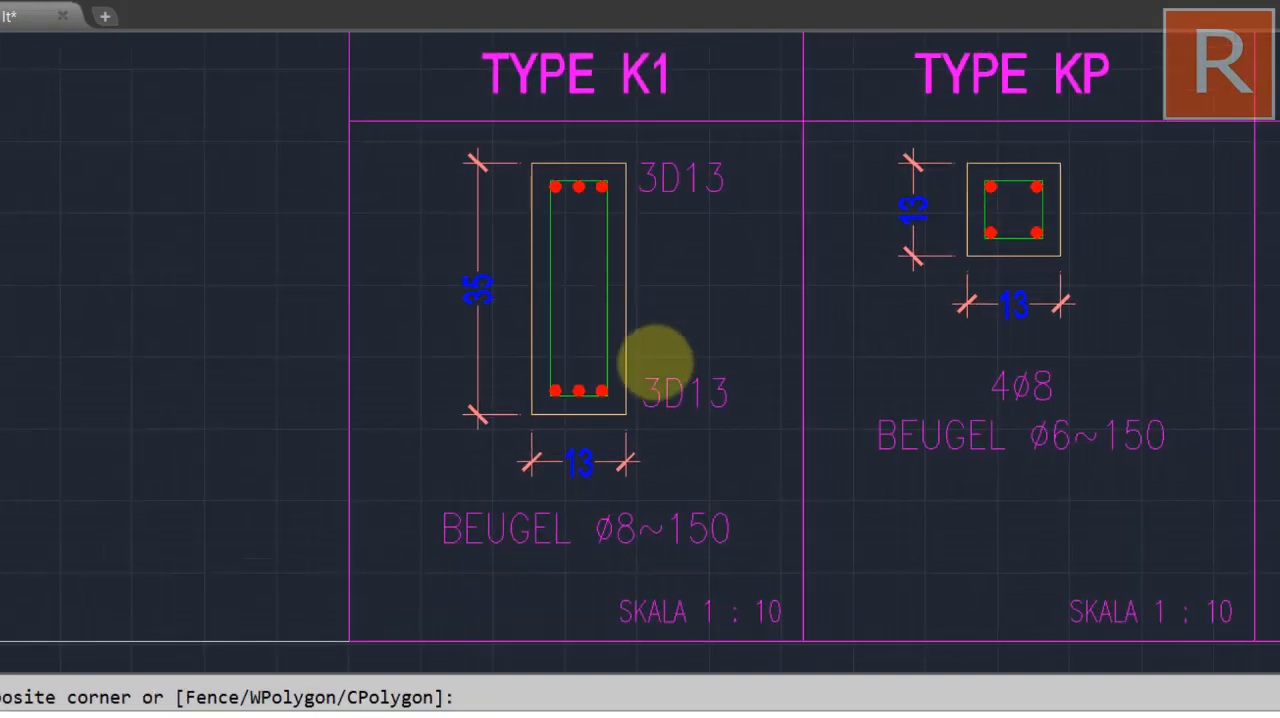
Draw a horizontal line from the last lower bar of the K1 section to the lower 3D13 label
scroll(615, 380, up, 6)
drag(671, 377, 728, 366)
text(l)
key(Return)
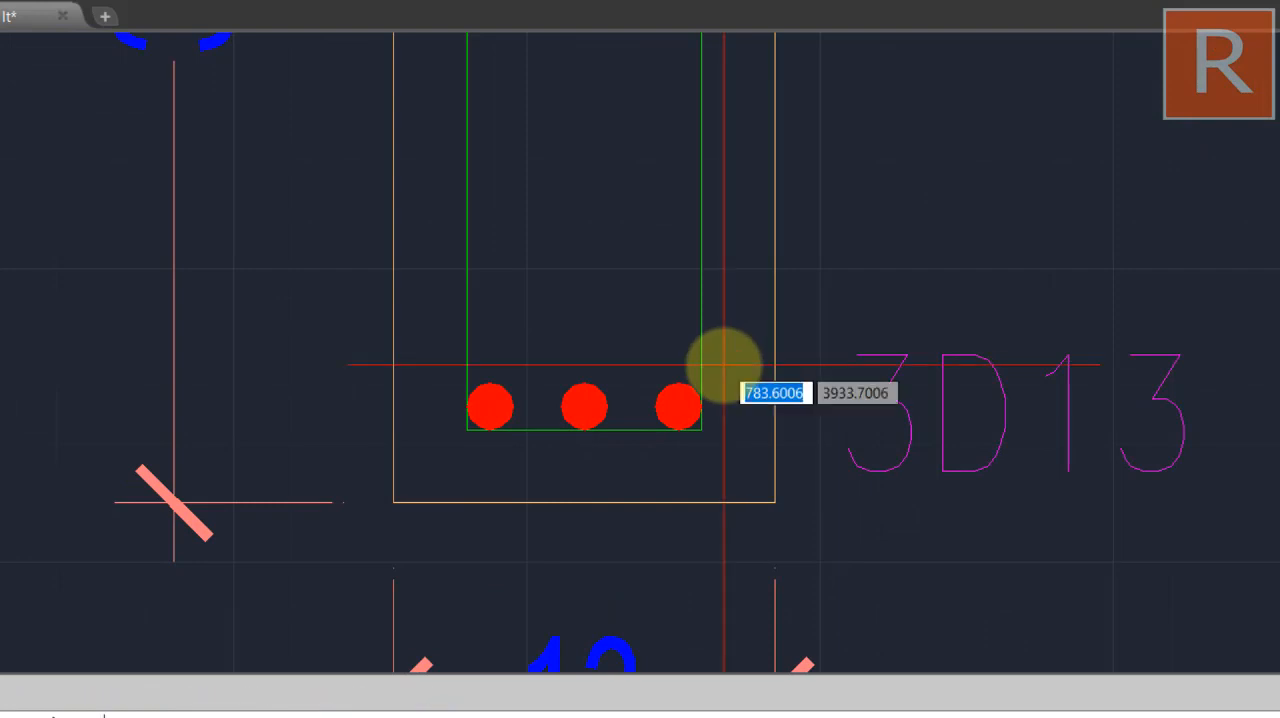
click(679, 407)
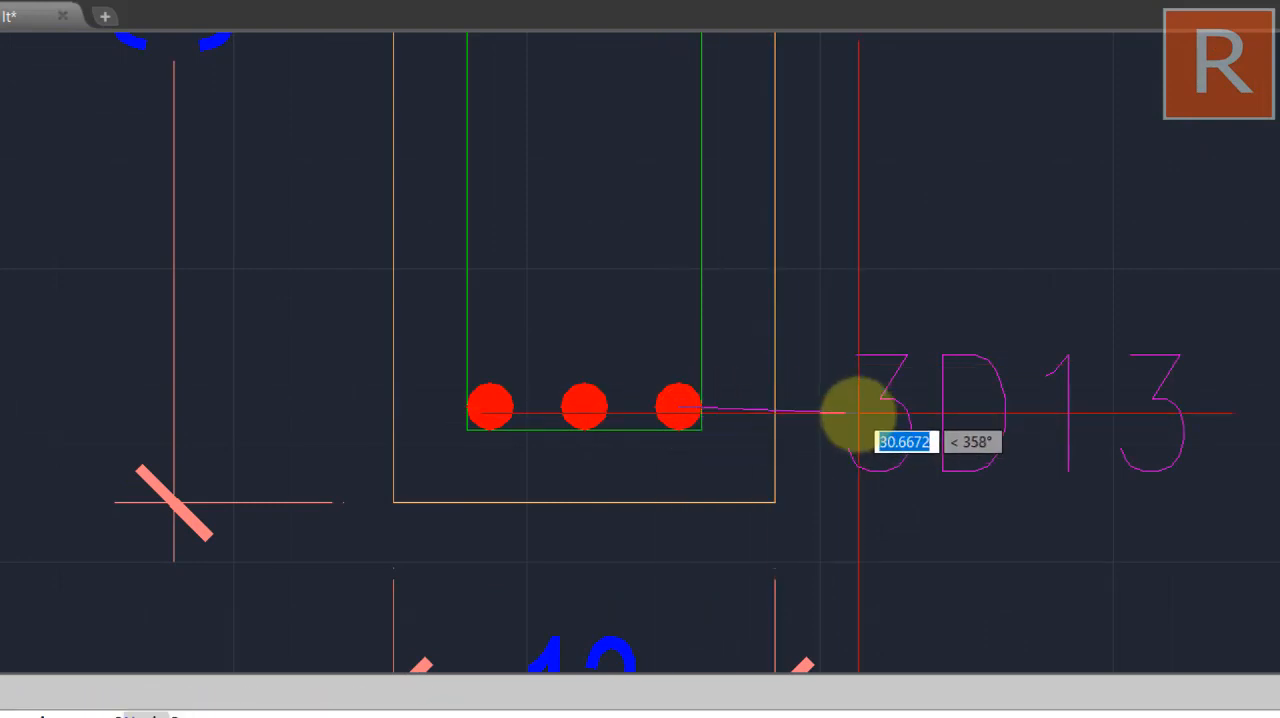
key(F8)
click(848, 408)
key(Return)
Draw a horizontal line from the last upper bar of the K1 section to the upper 3D13 label
scroll(848, 390, down, 2)
drag(848, 391, 836, 624)
drag(759, 293, 734, 443)
scroll(738, 302, up, 6)
key(Return)
click(648, 155)
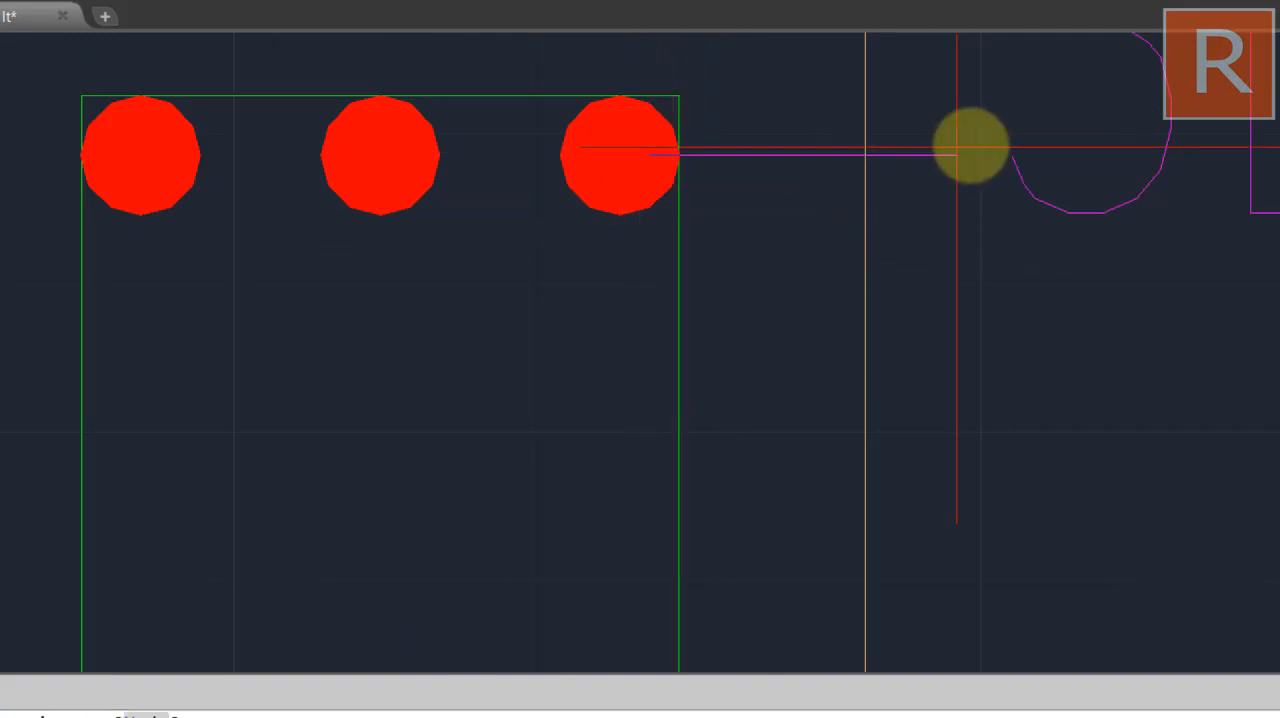
click(987, 155)
key(Return)
Move the upper 3D13 label of the K1 section slightly down to line up with its leader line
scroll(967, 225, down, 6)
drag(955, 238, 783, 229)
scroll(802, 227, down, 2)
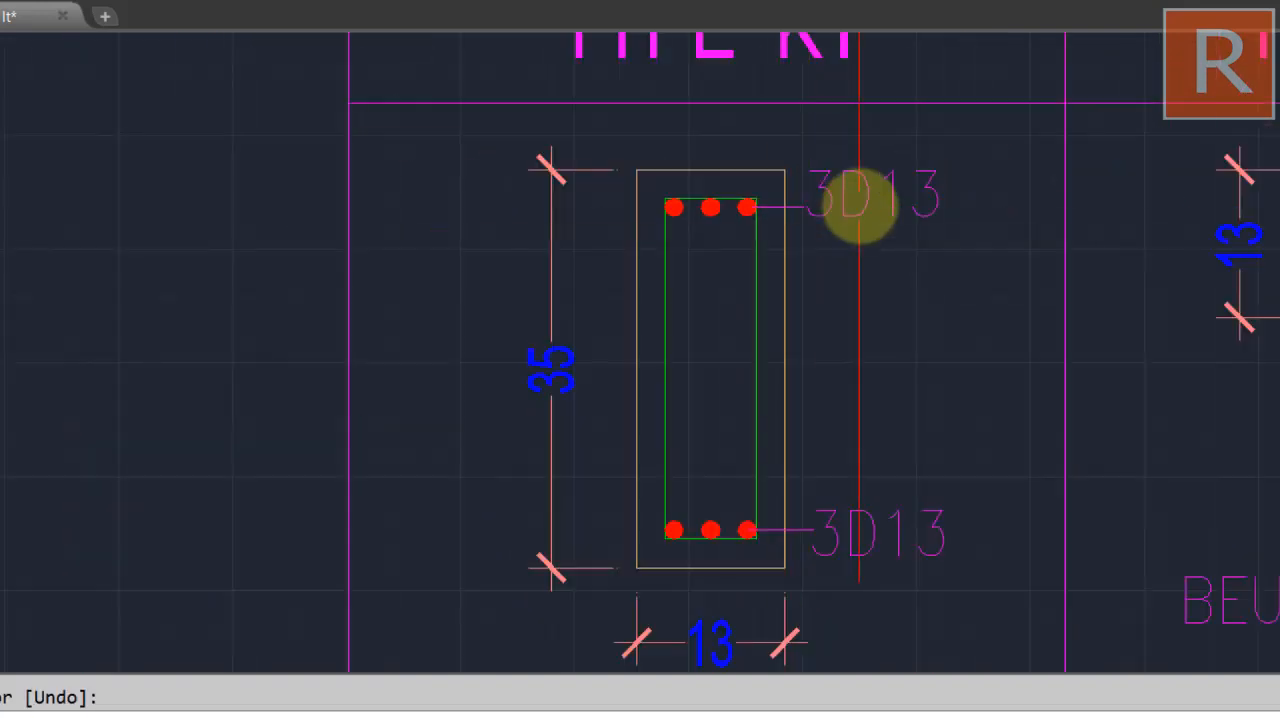
click(856, 199)
drag(856, 199, 862, 238)
text(m)
key(Return)
scroll(843, 276, up, 6)
click(851, 243)
click(851, 312)
scroll(863, 260, down, 4)
click(754, 396)
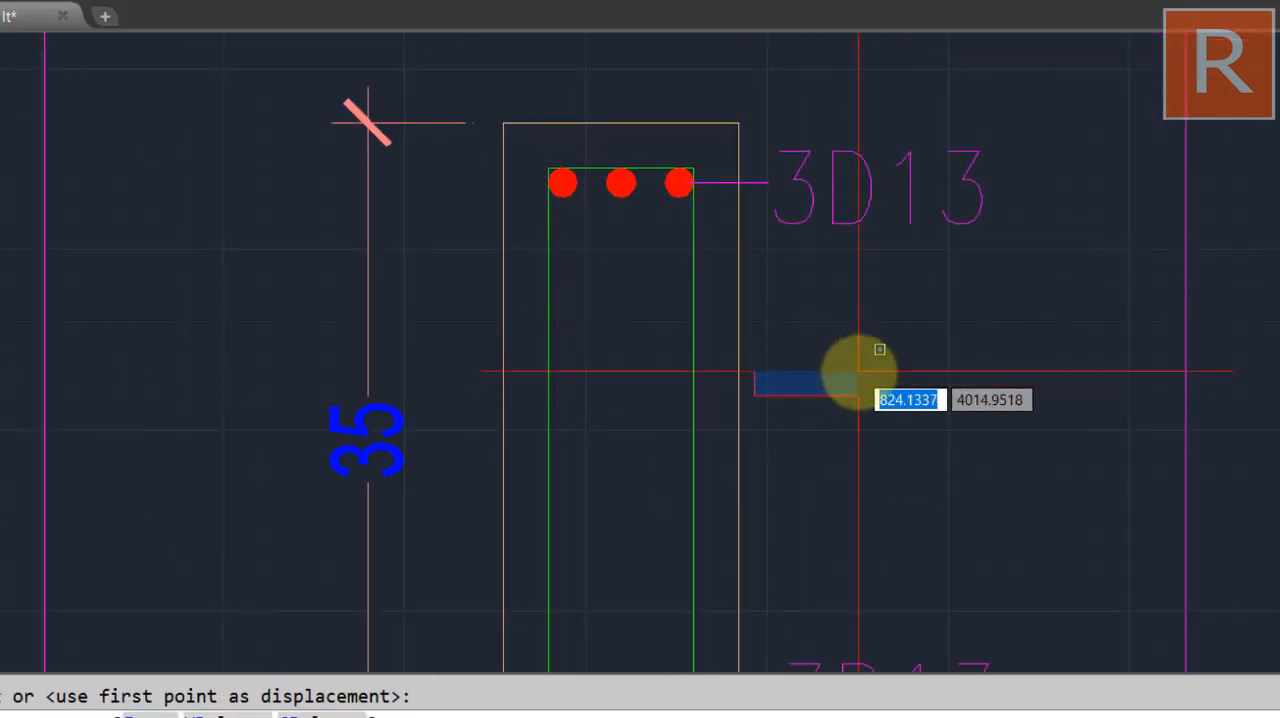
click(858, 367)
Review the relabelled K1 section and examine the sloof and stone foundation details beside the foundation plan
scroll(847, 341, down, 5)
drag(844, 337, 849, 312)
drag(886, 366, 895, 303)
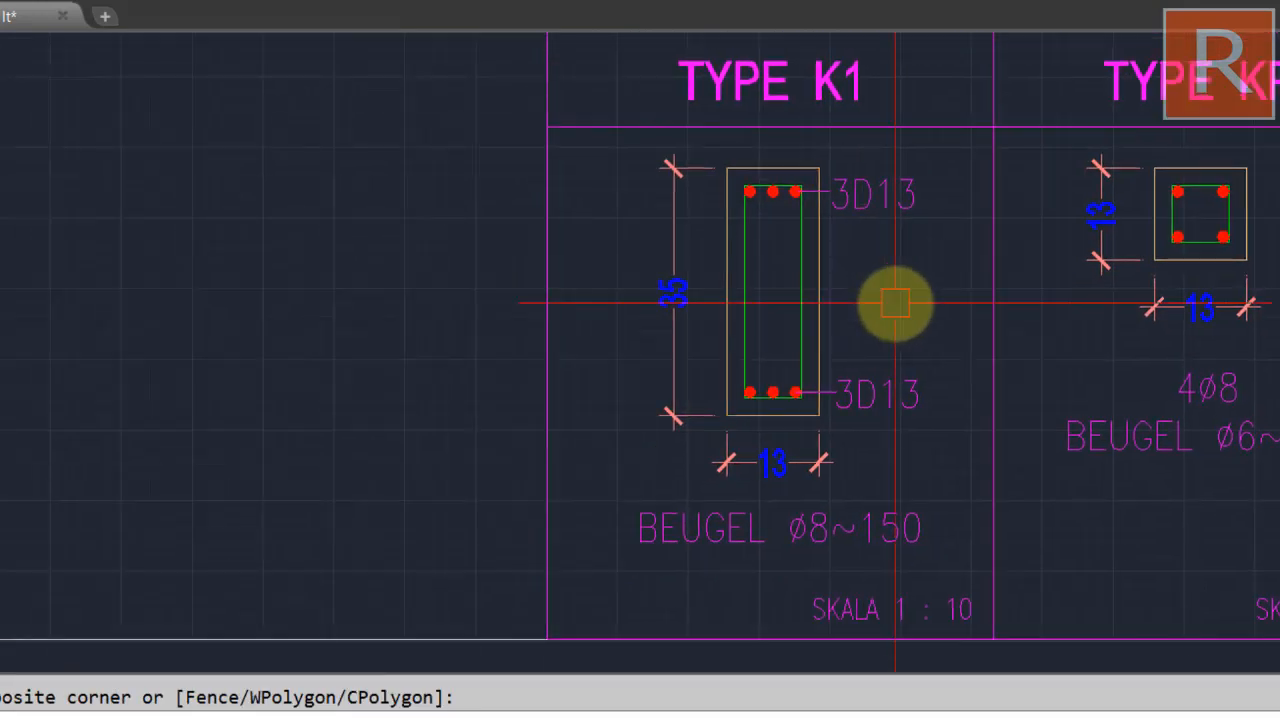
scroll(895, 303, down, 6)
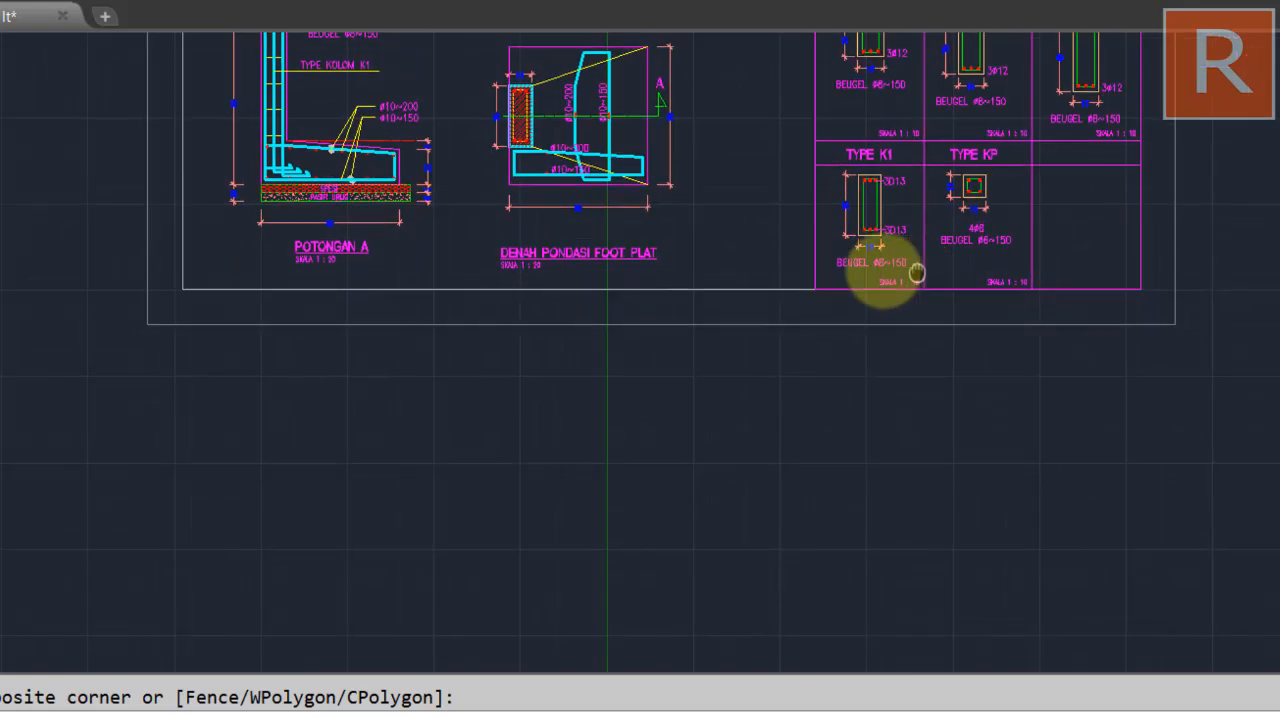
scroll(841, 452, down, 4)
mouse_move(843, 446)
mouse_down()
mouse_move(872, 212)
mouse_move(677, 202)
mouse_up()
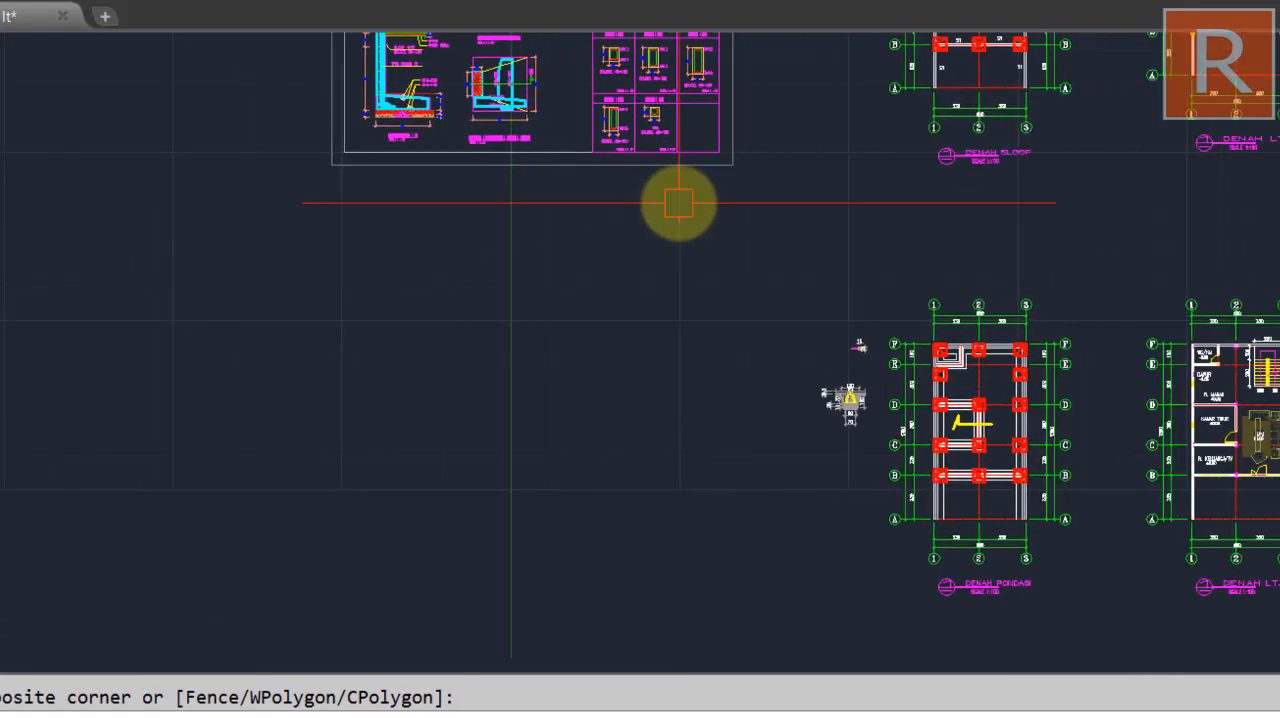
scroll(852, 372, up, 4)
drag(882, 441, 885, 335)
scroll(846, 381, up, 2)
click(737, 431)
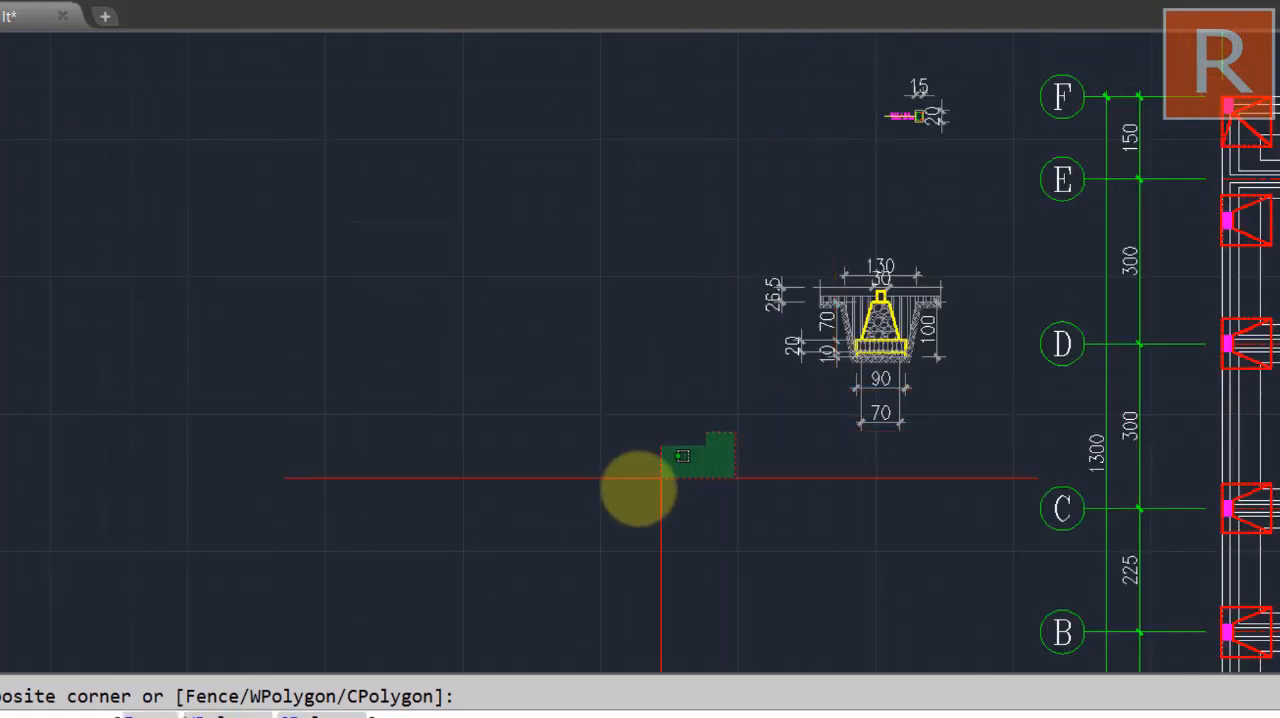
click(645, 486)
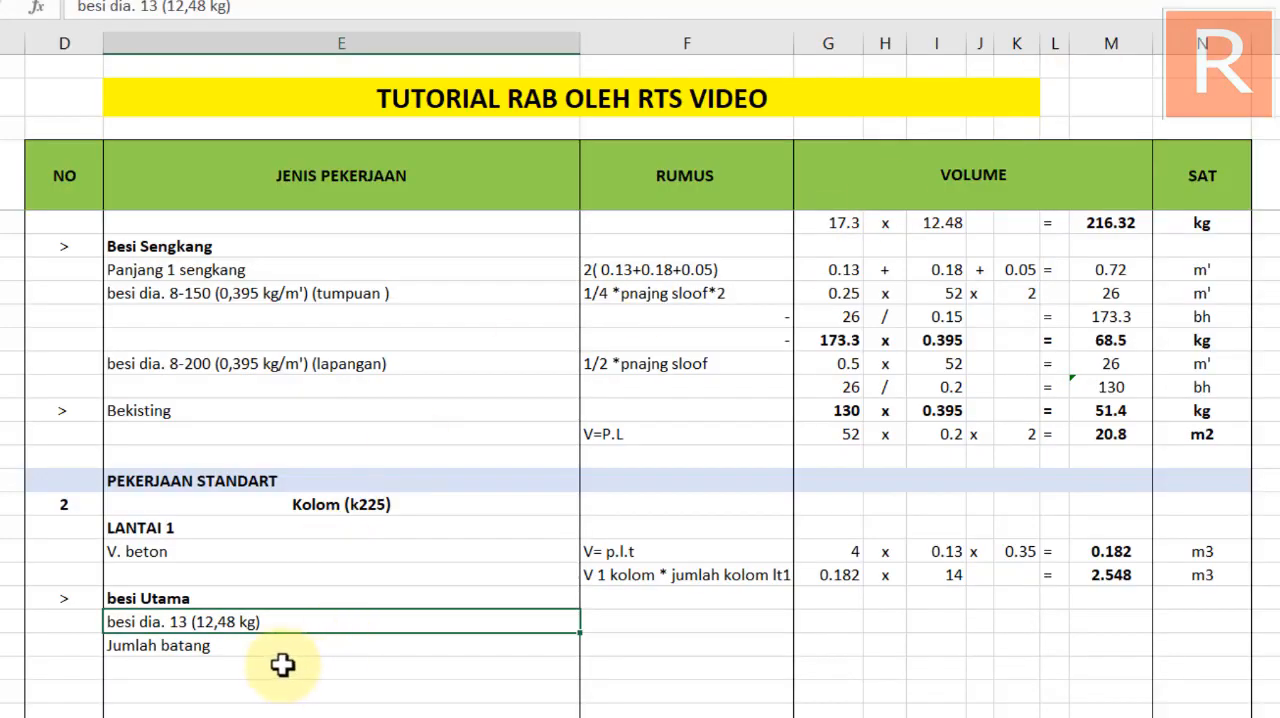
Check the main bars of the K1 section in the CAD drawing and return to the Jumlah batang RUMUS cell in the RAB spreadsheet
click(241, 677)
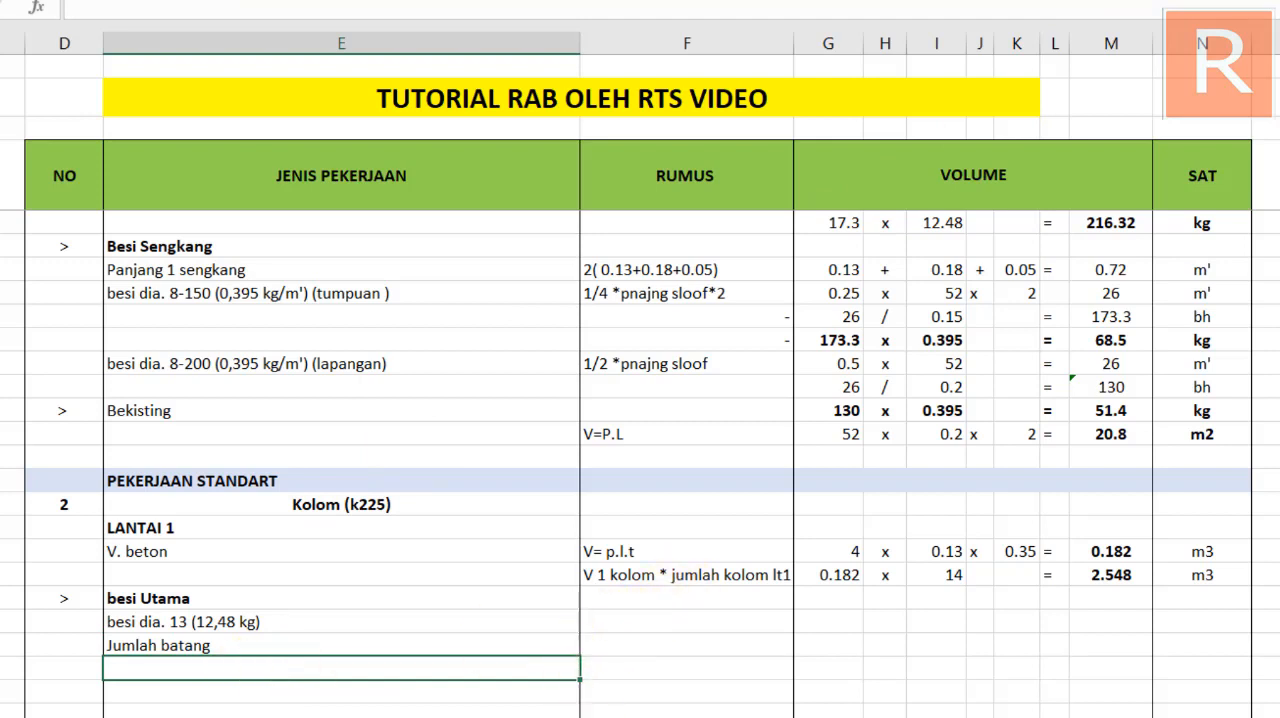
mouse_move(630, 716)
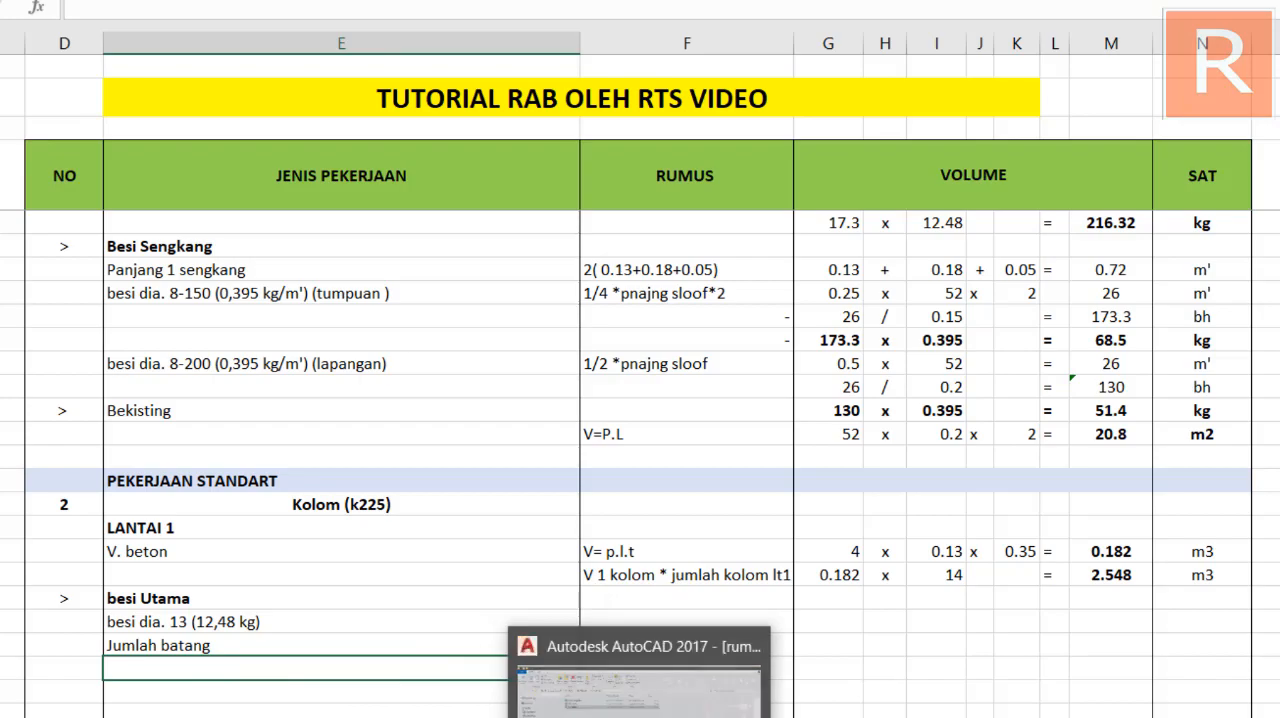
click(643, 717)
scroll(757, 306, down, 5)
scroll(860, 460, down, 4)
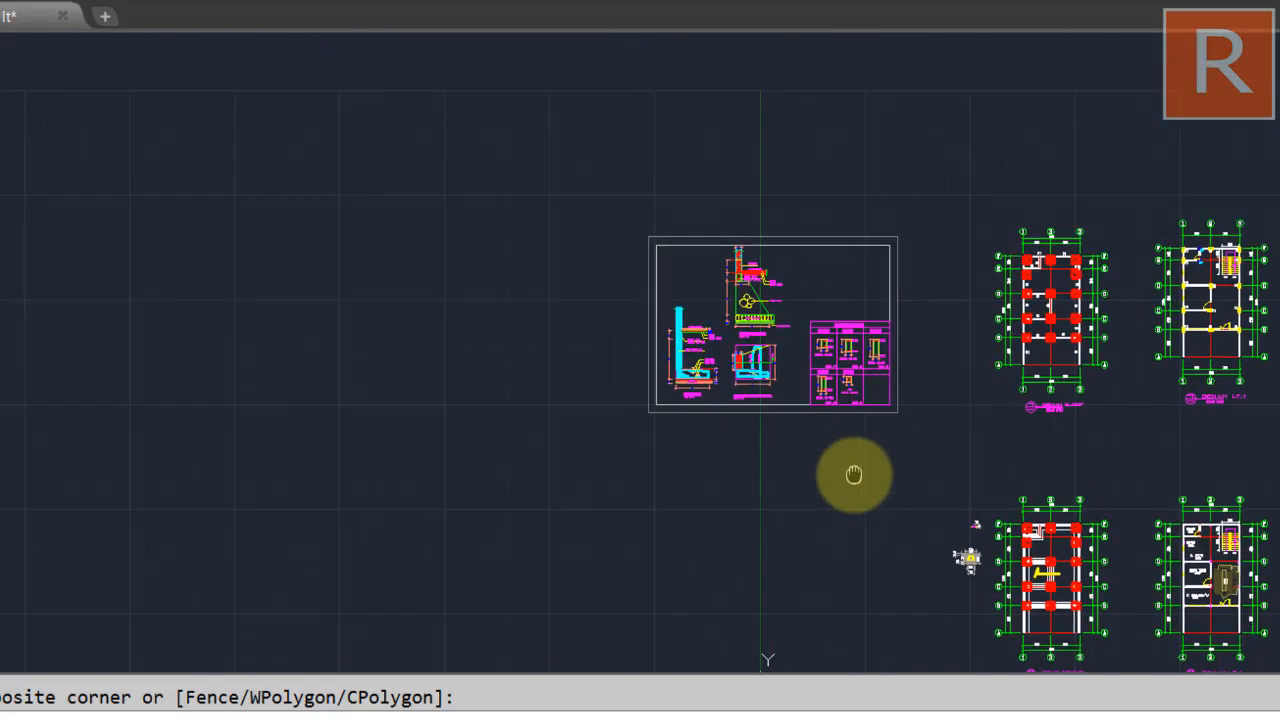
scroll(843, 409, up, 15)
scroll(691, 272, up, 2)
drag(691, 272, 726, 457)
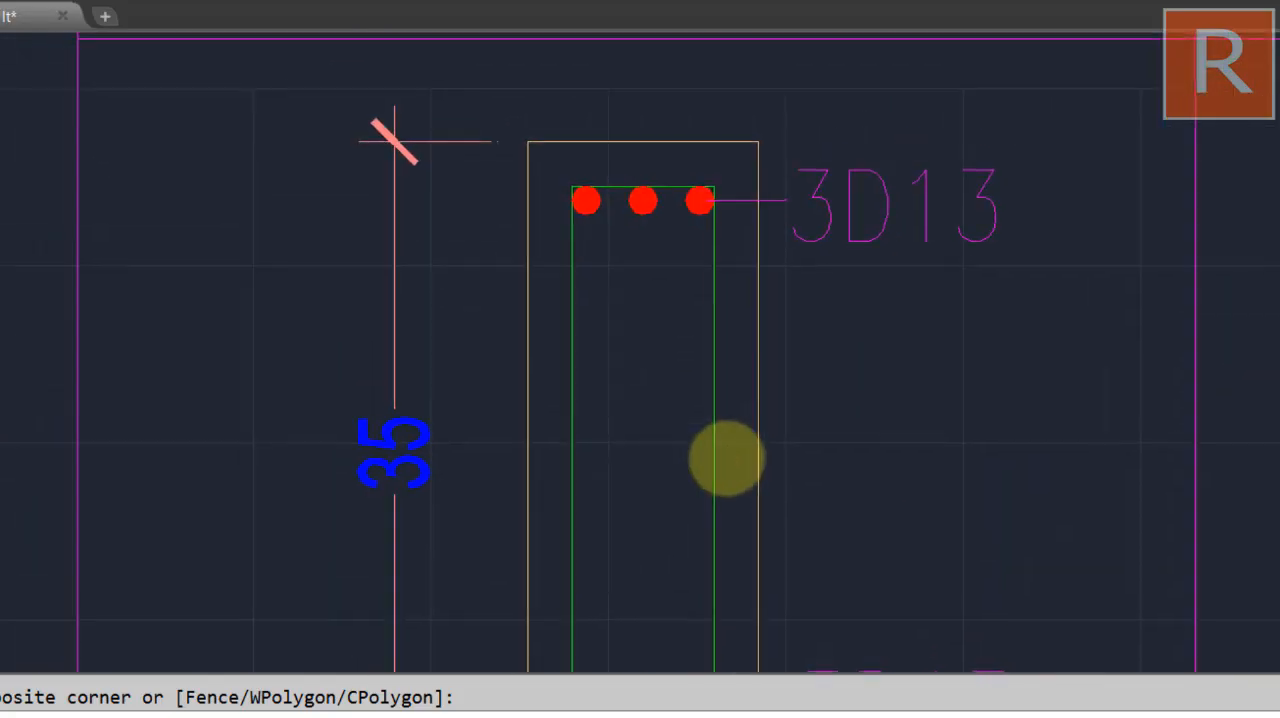
drag(723, 366, 753, 176)
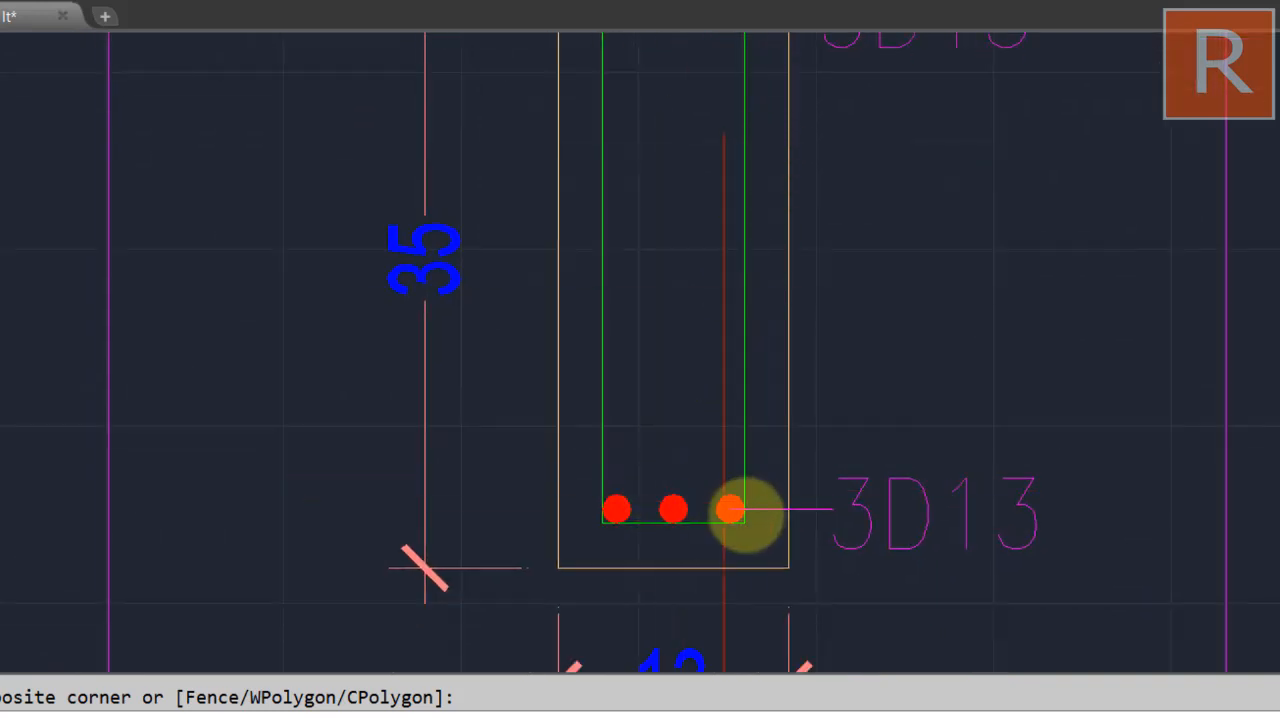
scroll(743, 509, down, 4)
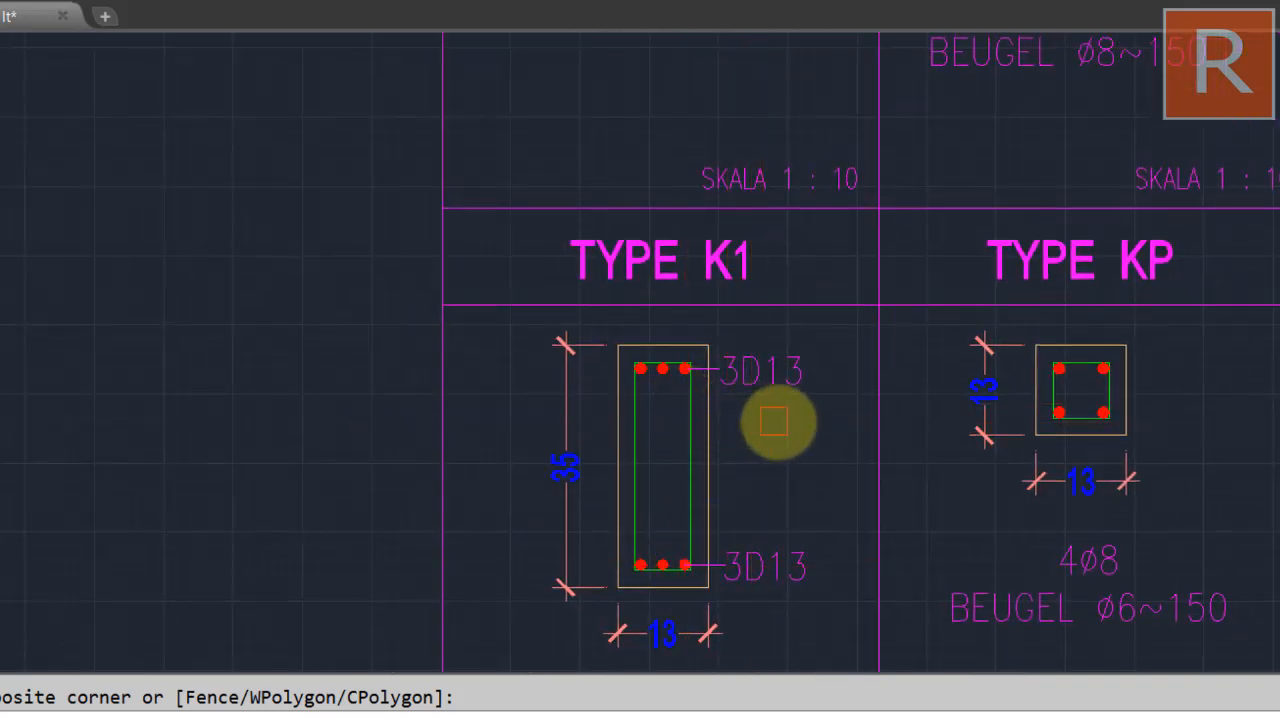
drag(788, 458, 808, 301)
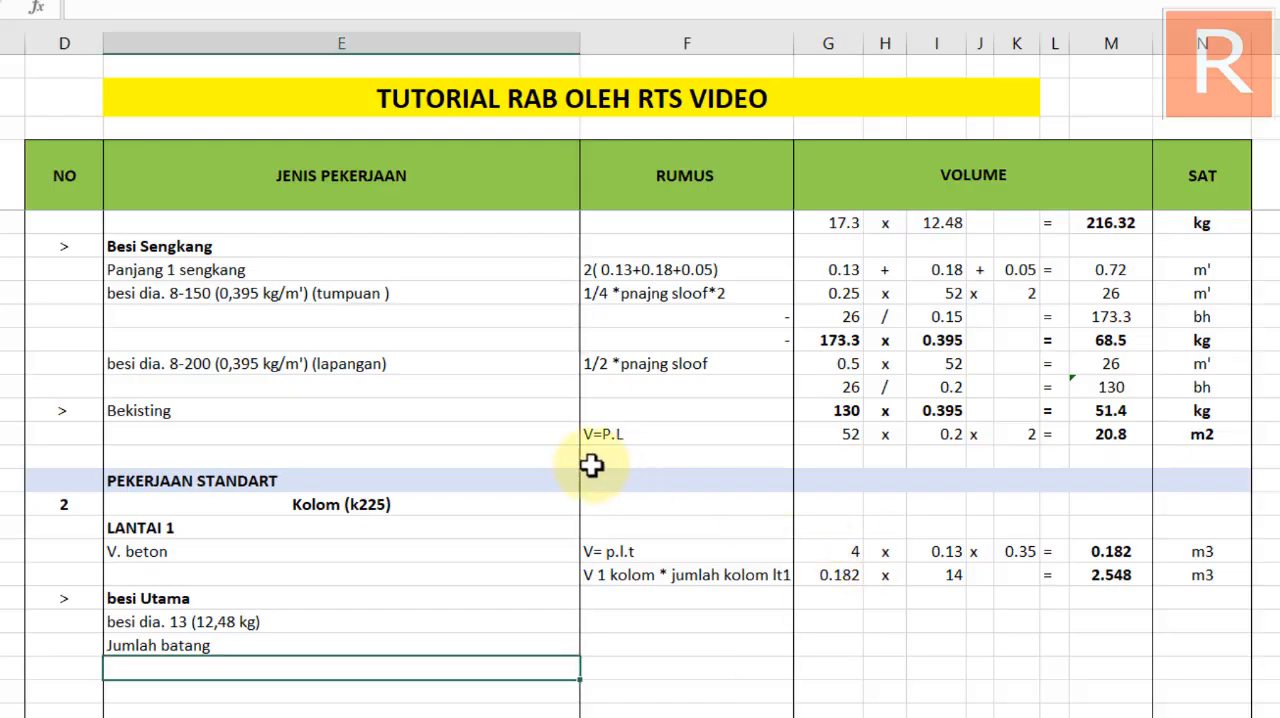
scroll(549, 489, down, 1)
click(660, 566)
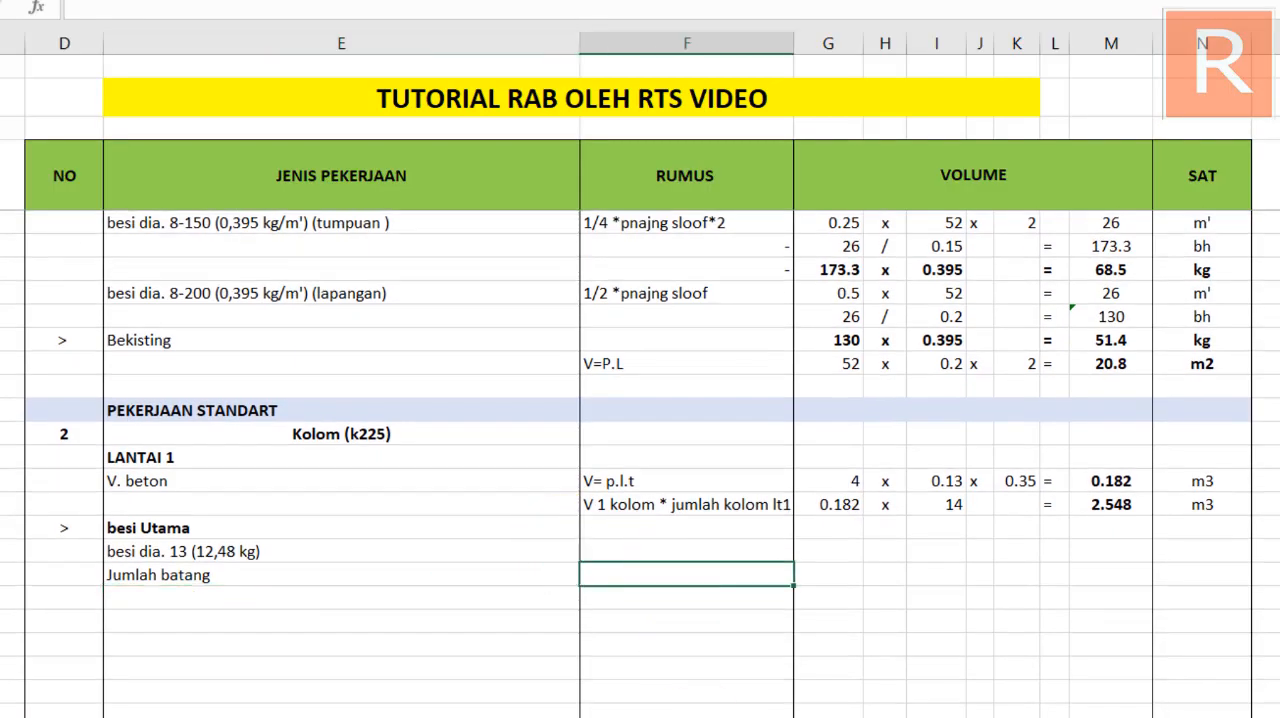
Copy the two RUMUS texts of the sloof's besi dia. 13 and Jumlah batang rows into the matching Kolom rows under LANTAI 1
click(648, 549)
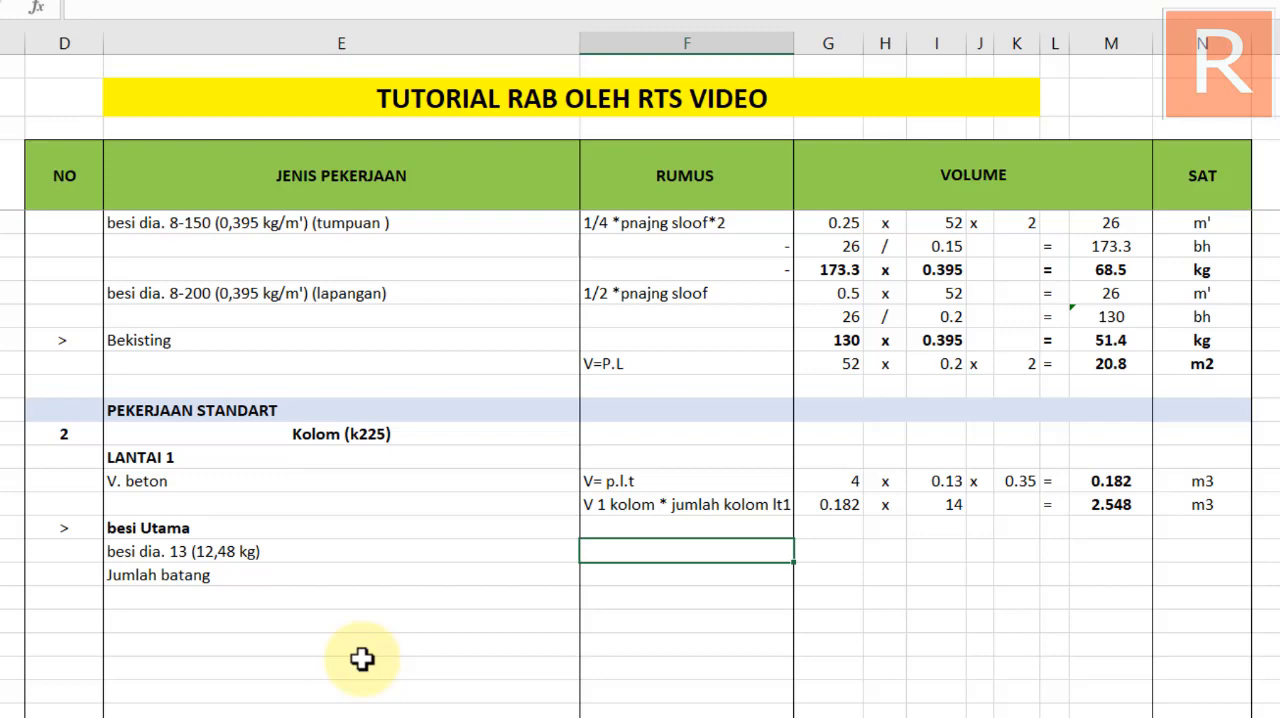
scroll(437, 577, up, 5)
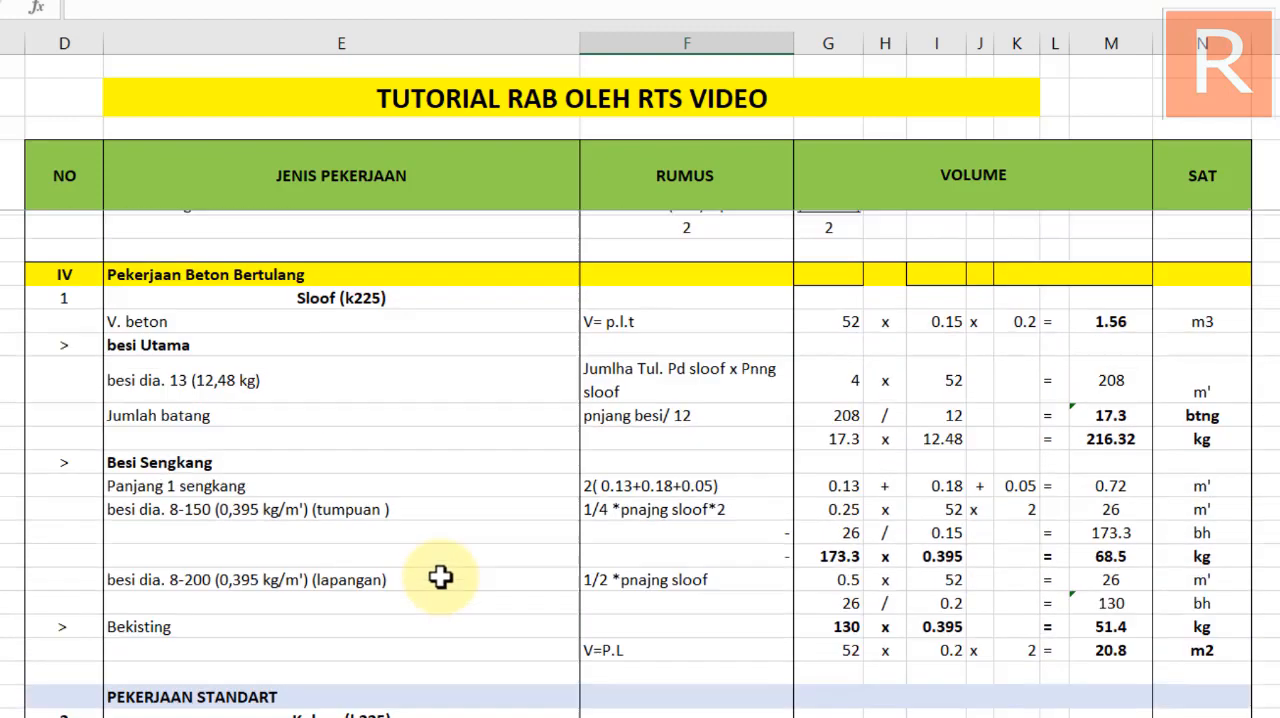
scroll(440, 577, down, 3)
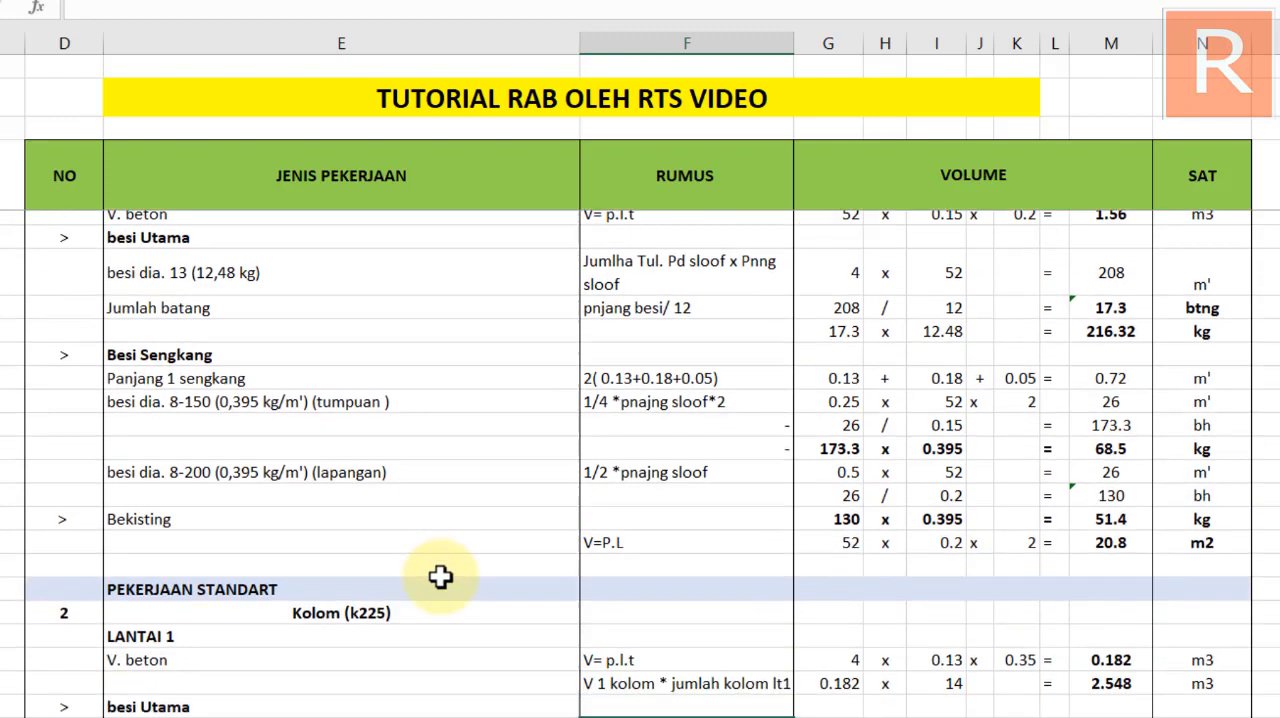
click(125, 621)
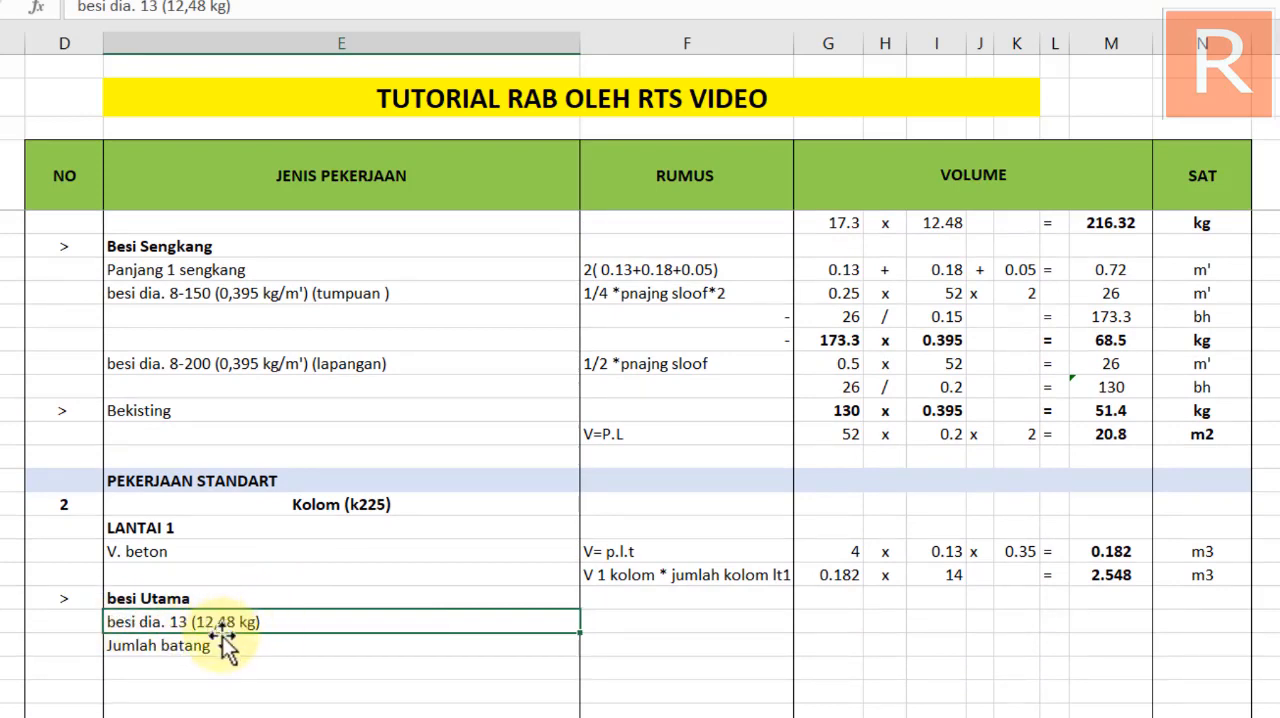
click(277, 640)
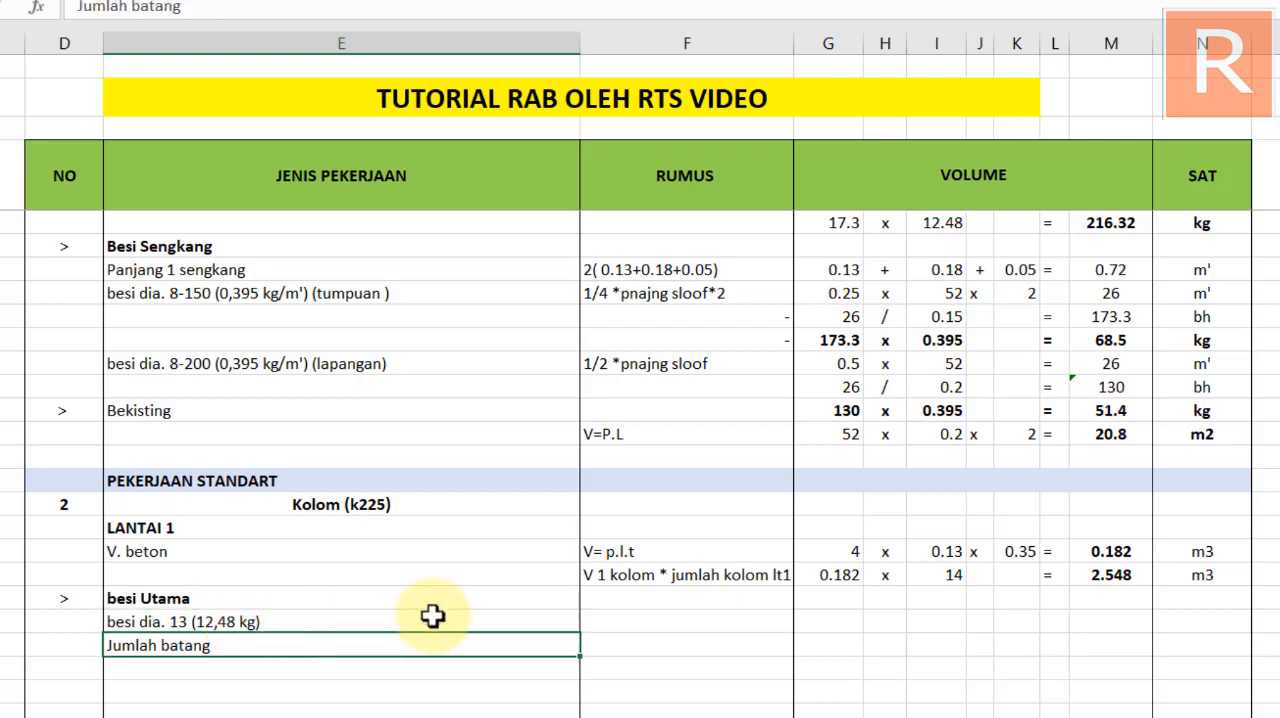
click(650, 624)
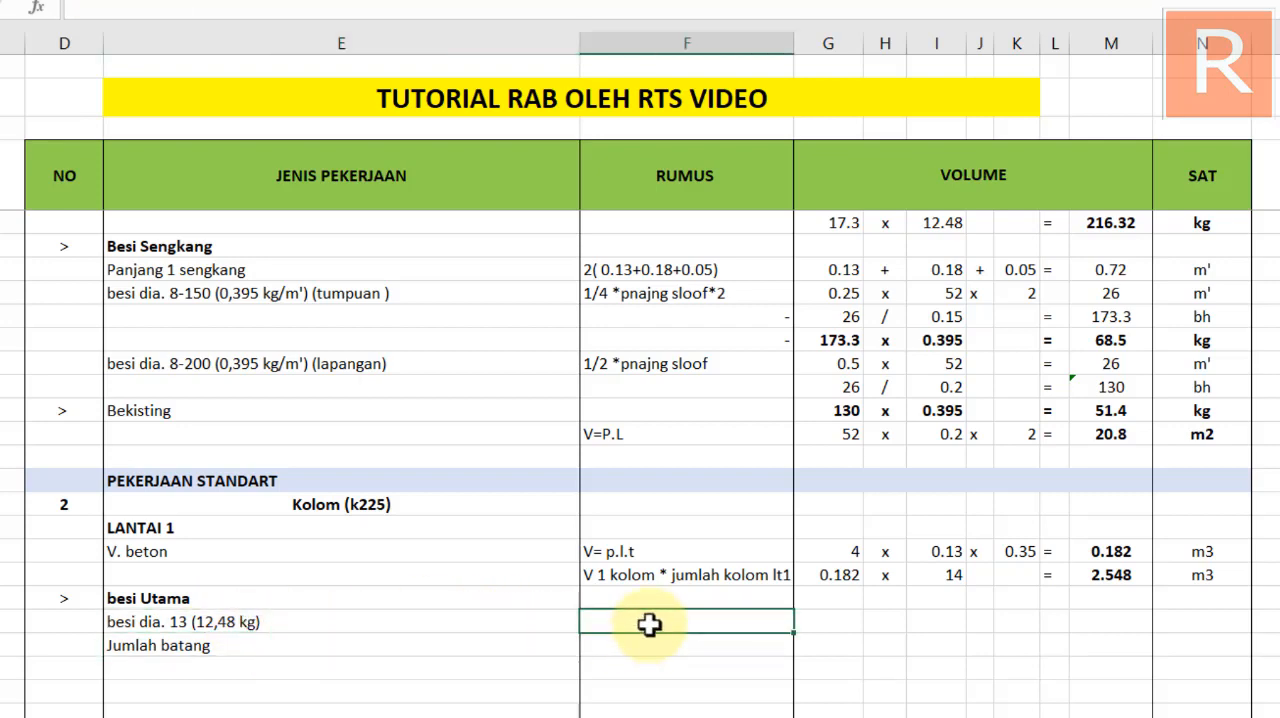
scroll(650, 624, up, 3)
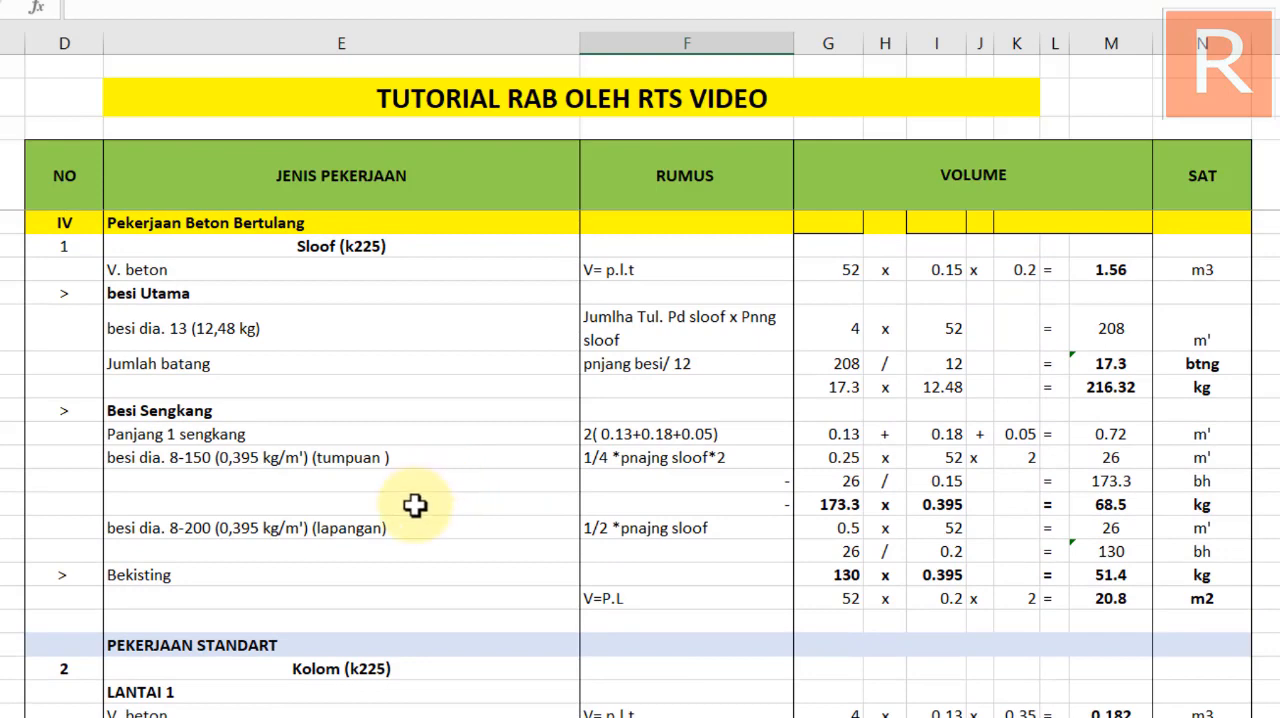
scroll(751, 357, up, 1)
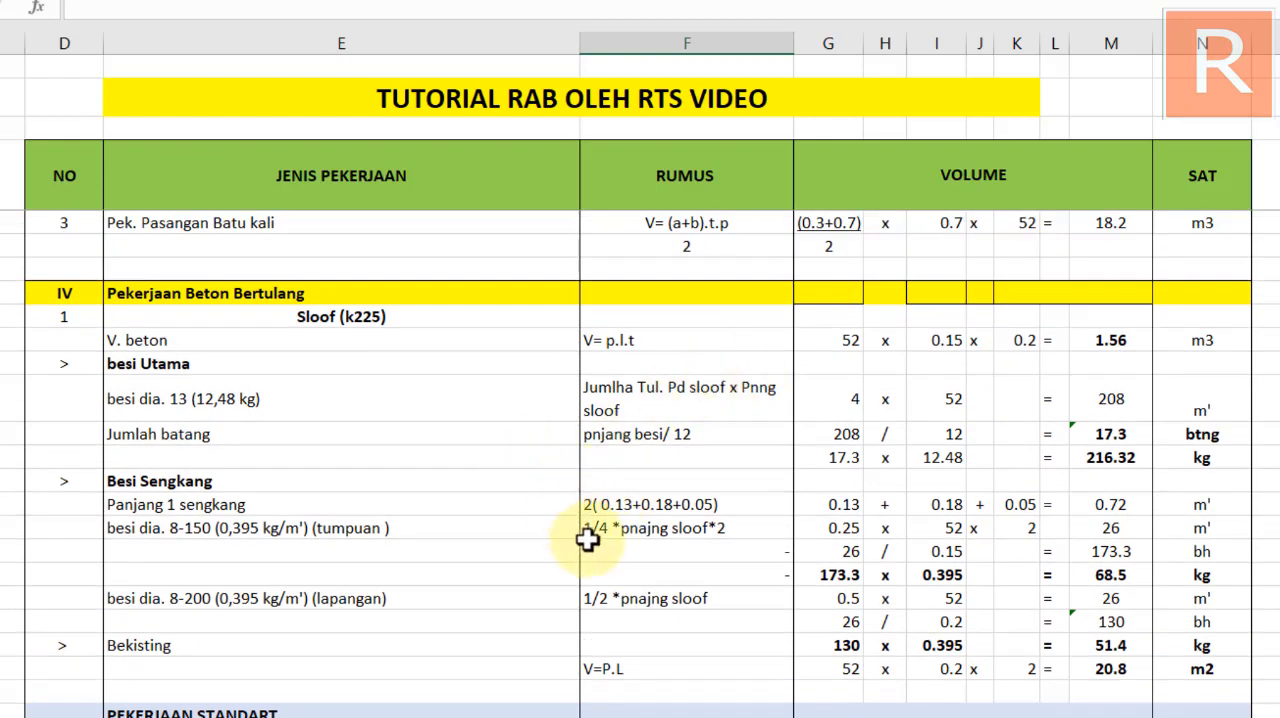
drag(645, 405, 646, 436)
key(ctrl+c)
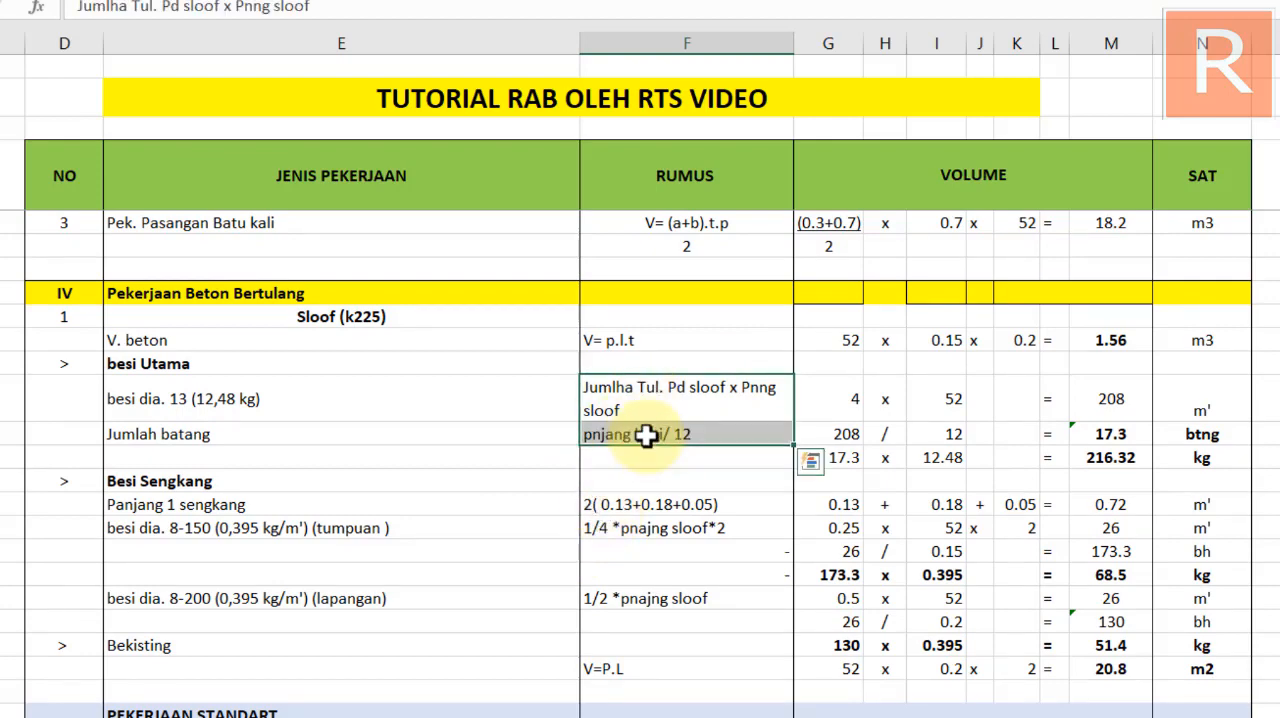
scroll(609, 400, down, 5)
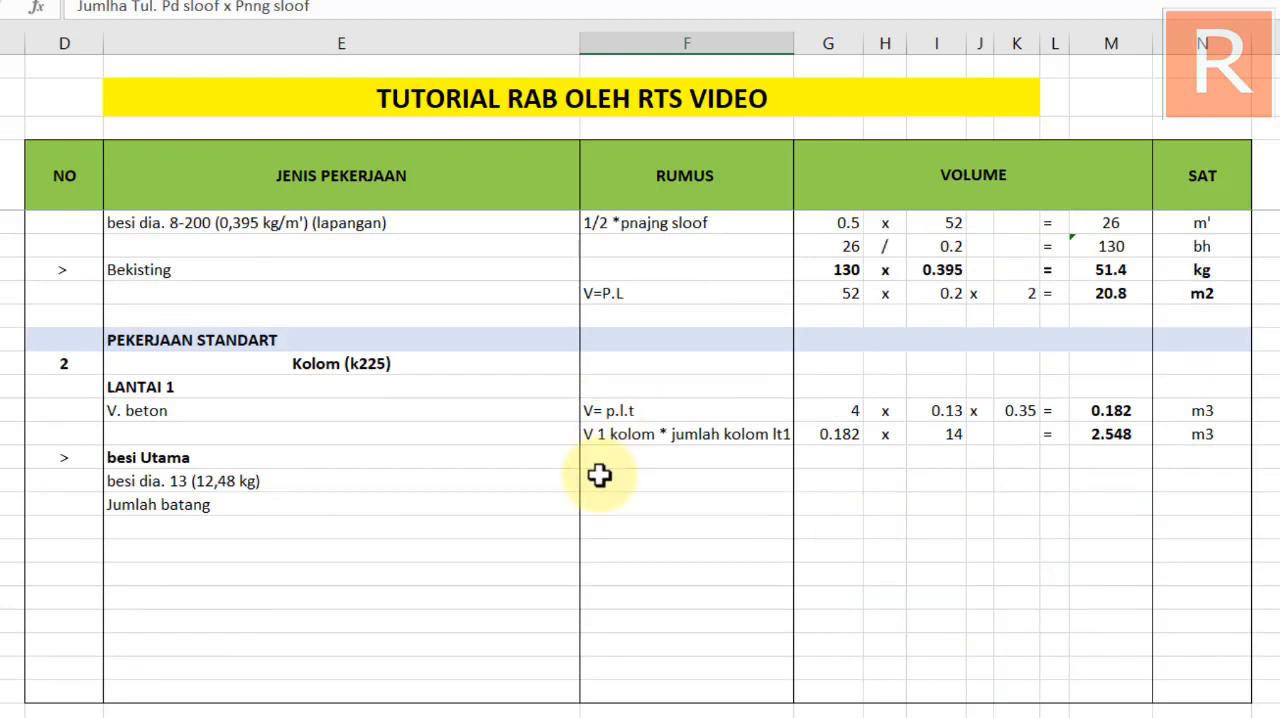
click(636, 492)
key(shift+Down)
key(ctrl+v)
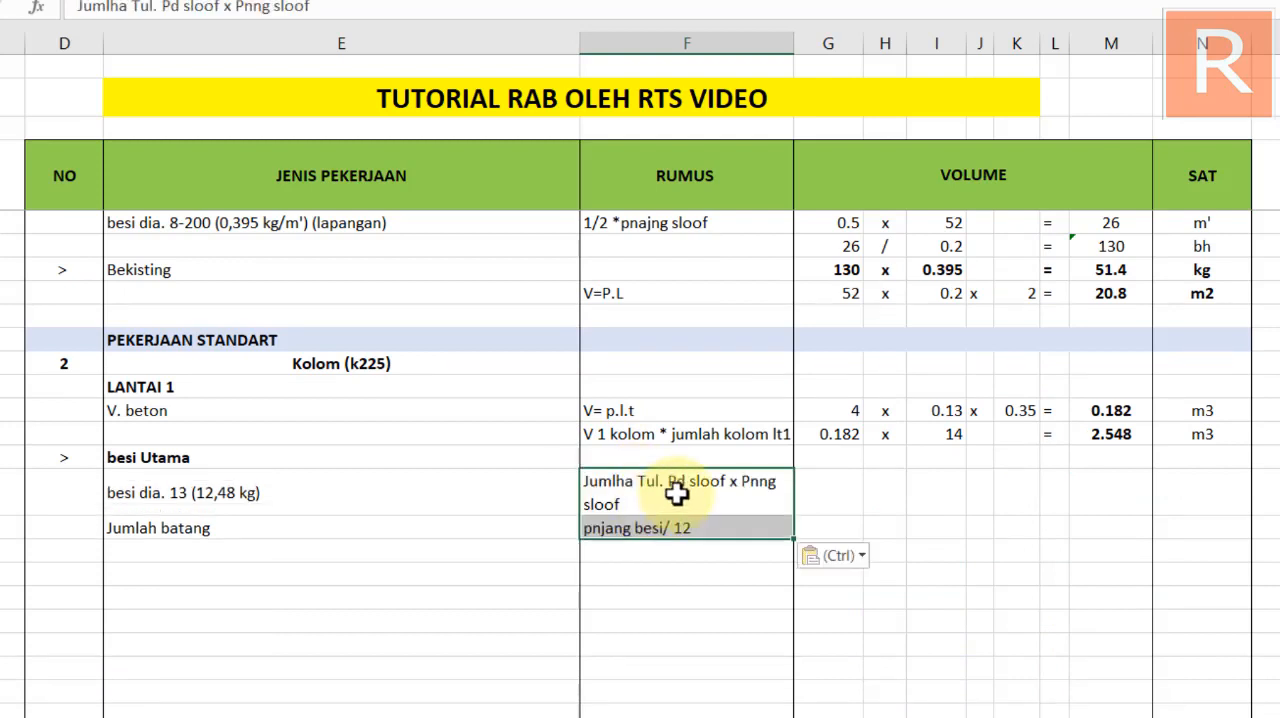
Change the RUMUS text of the Kolom besi dia. 13 row to "Jumlha Tul. Pd Kolom x jmlh kolom"
double_click(705, 481)
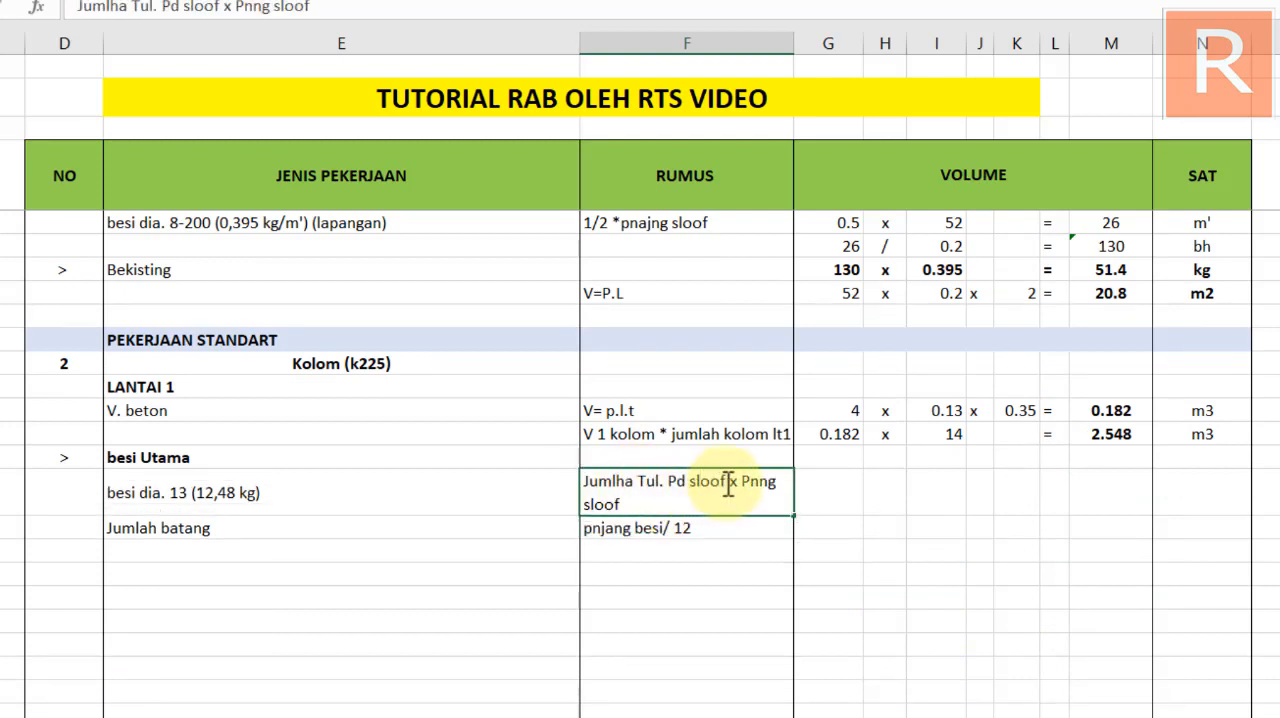
drag(728, 483, 691, 488)
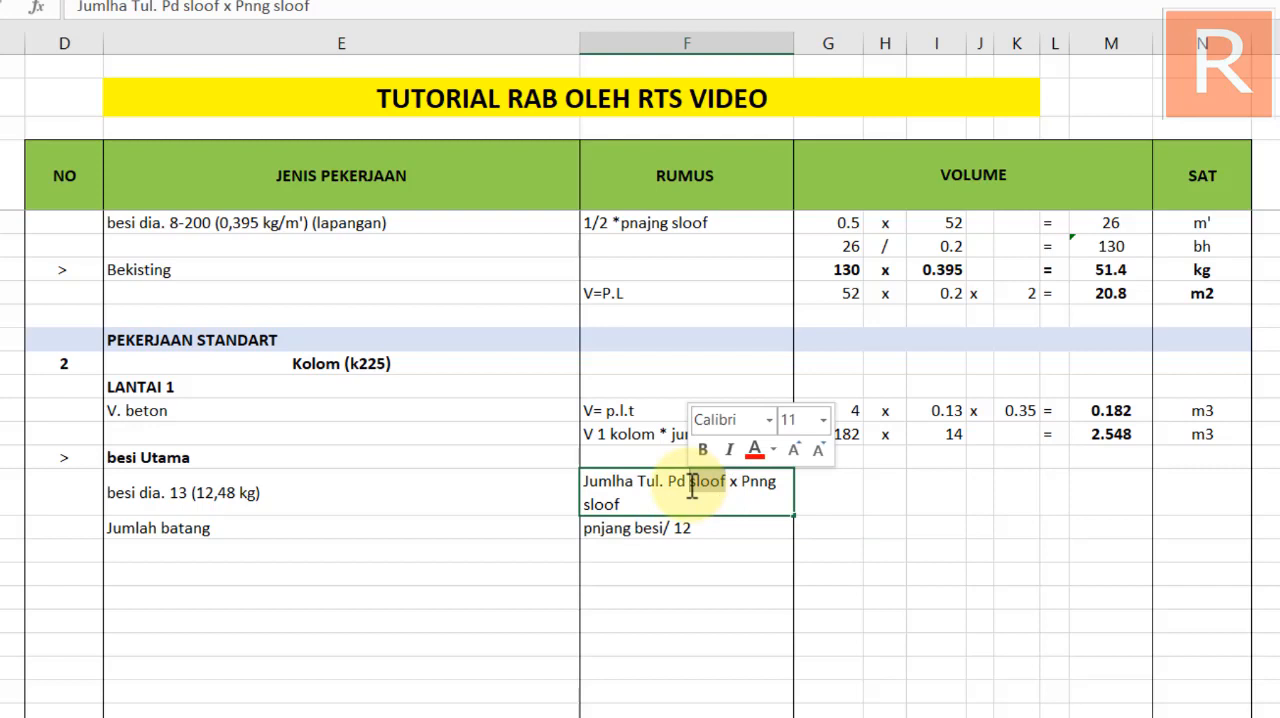
text(Kolom)
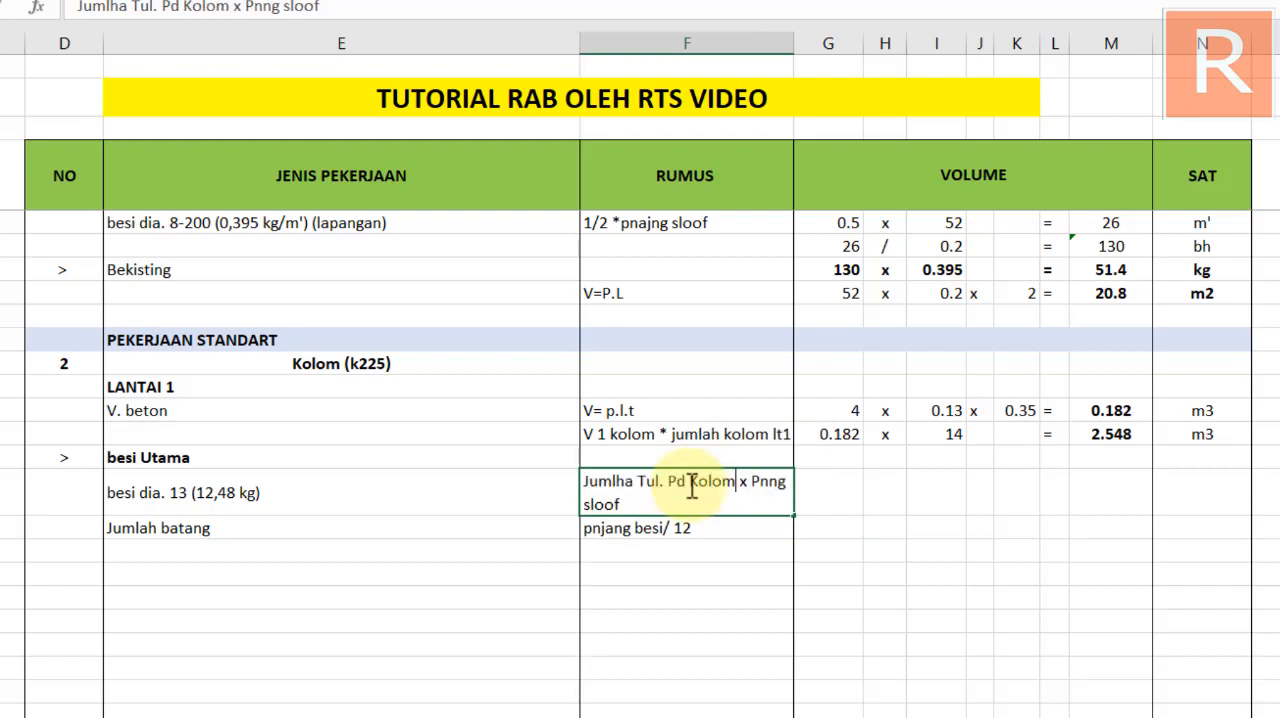
key(BackSpace)
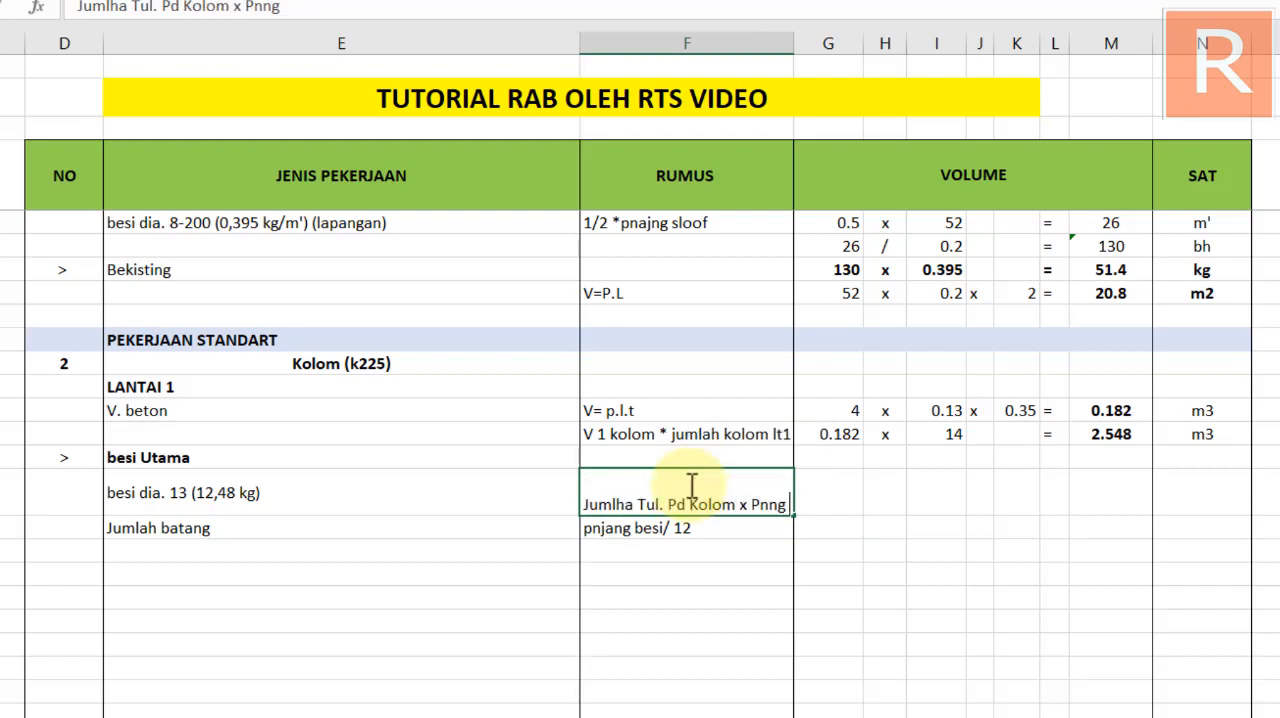
text(kolom)
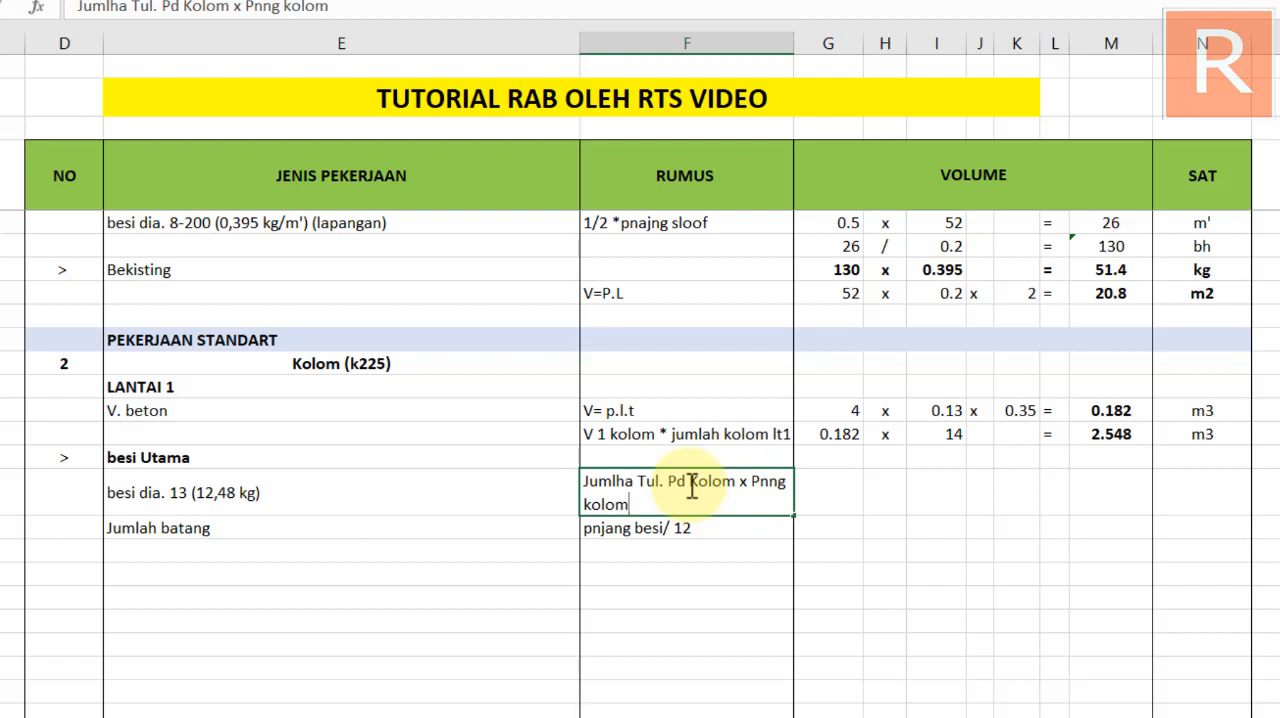
scroll(691, 489, down, 2)
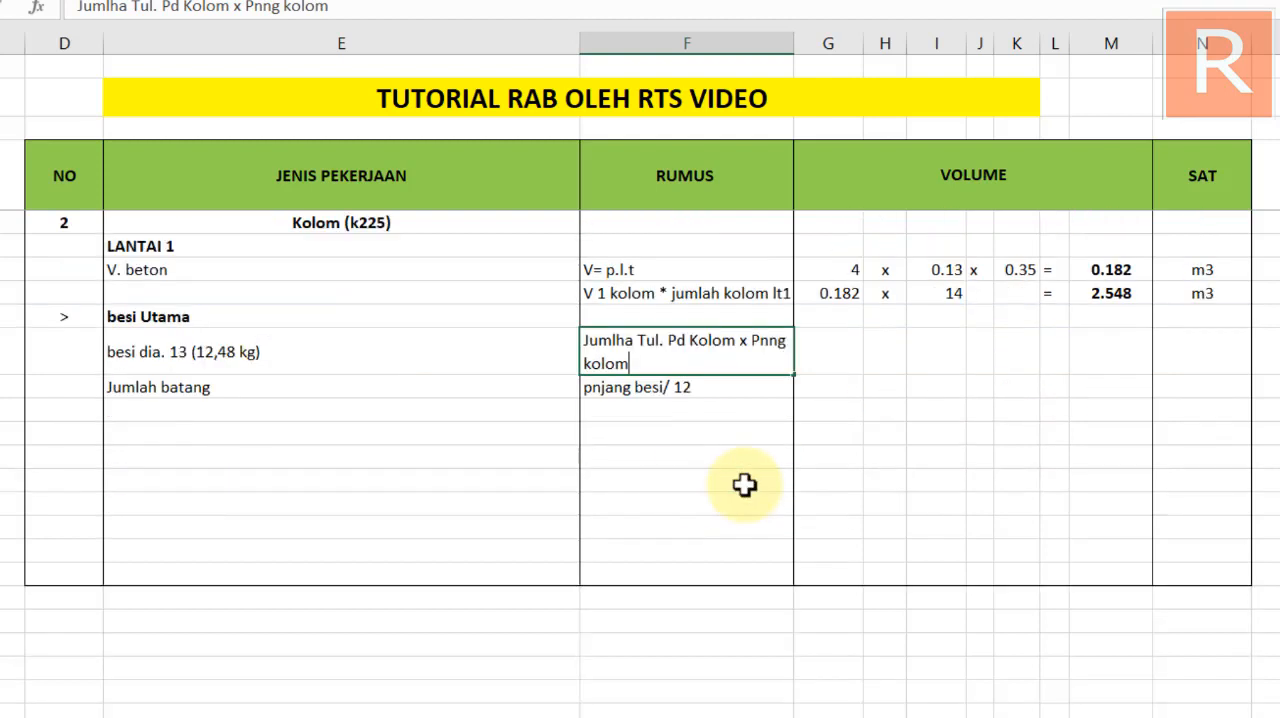
double_click(757, 342)
text(j)
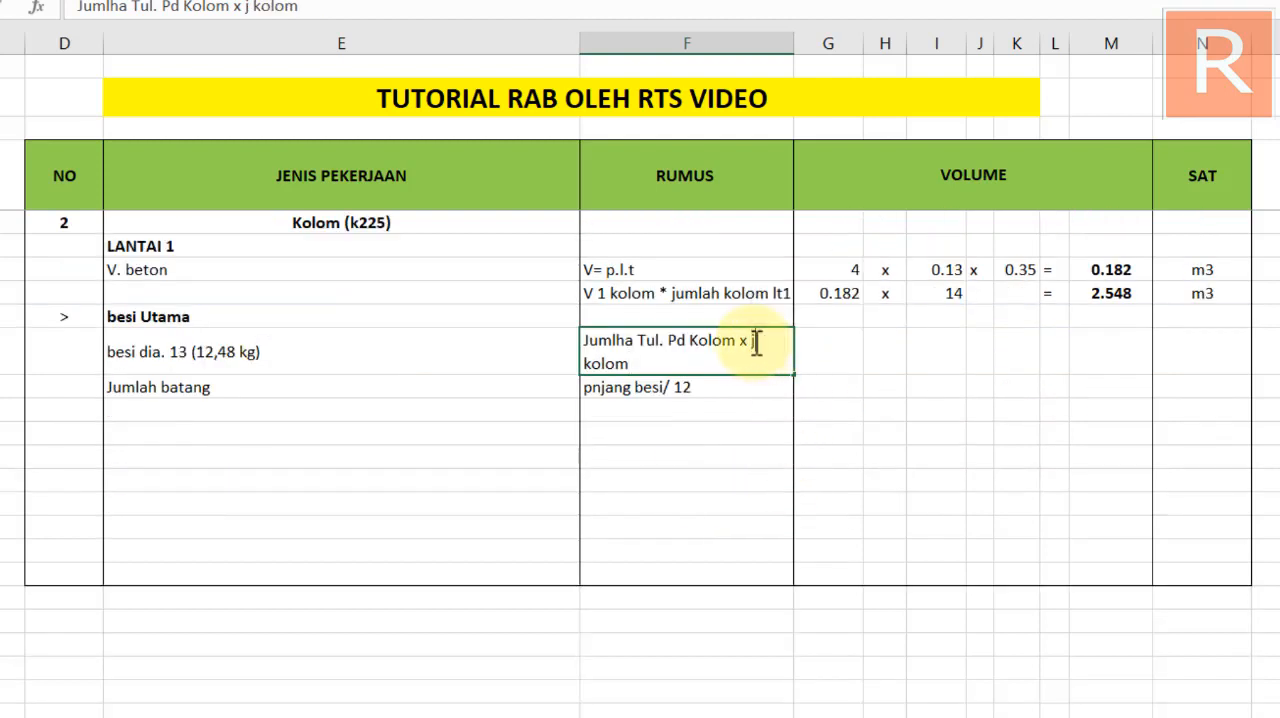
text(mlh)
key(Return)
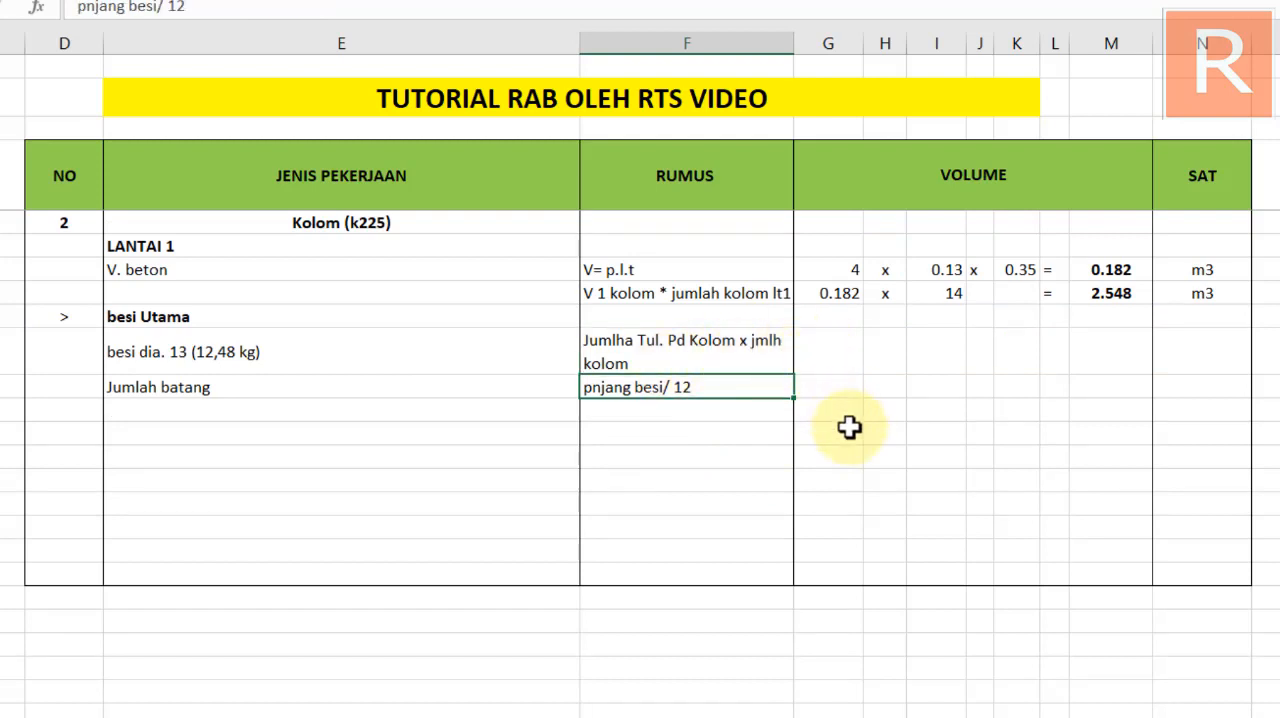
Examine the volume factors, result and unit in the sloof's besi dia. 13 row as a pattern for the Kolom row
scroll(849, 427, up, 4)
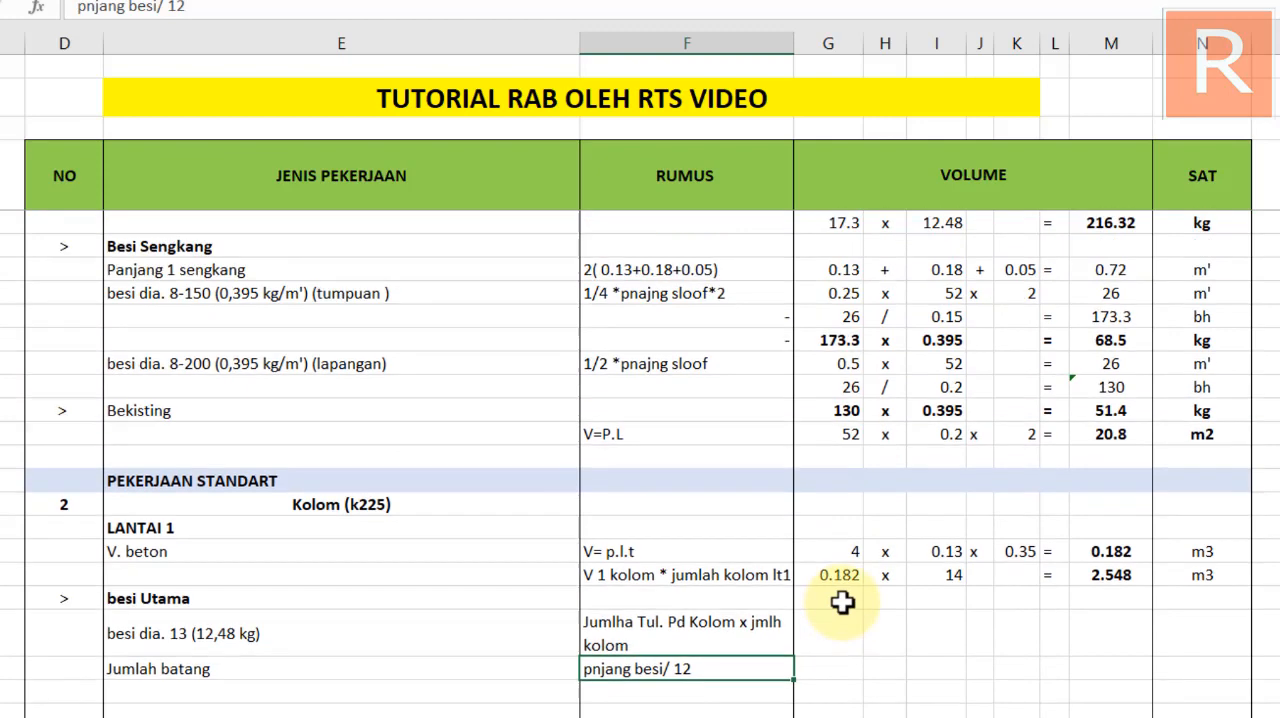
scroll(842, 601, up, 1)
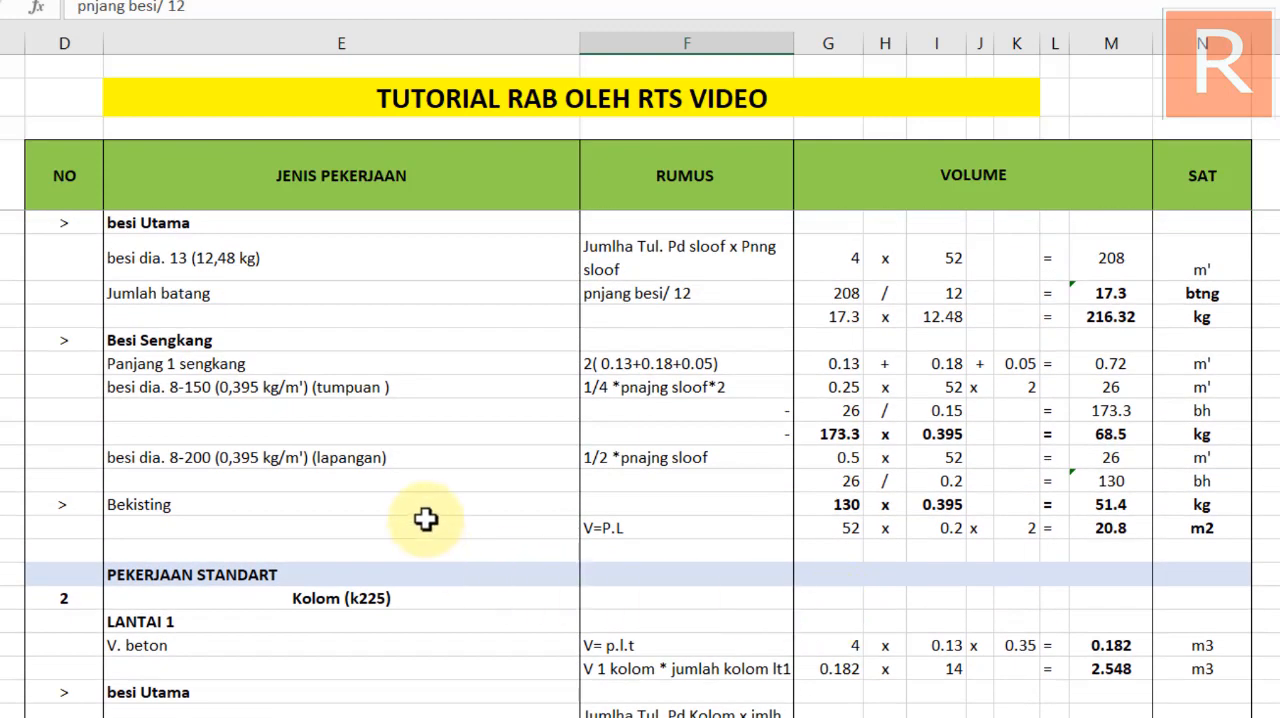
scroll(420, 390, up, 1)
click(790, 325)
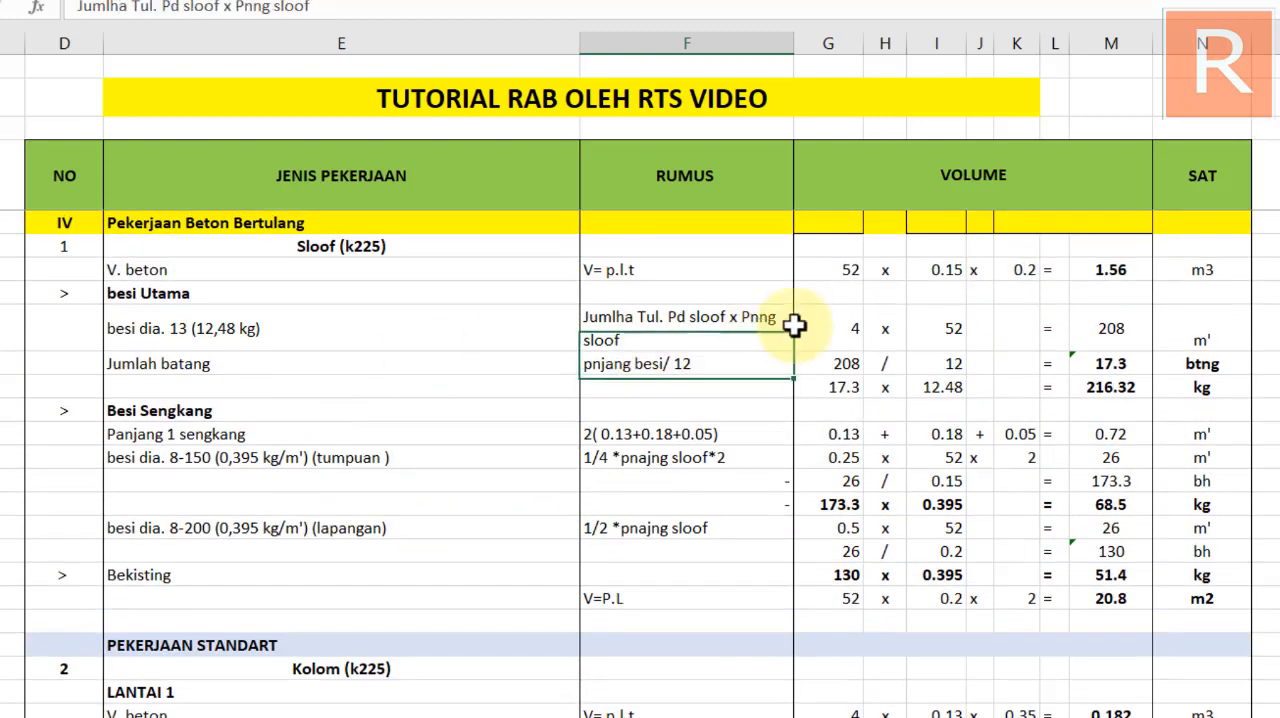
click(843, 326)
click(940, 329)
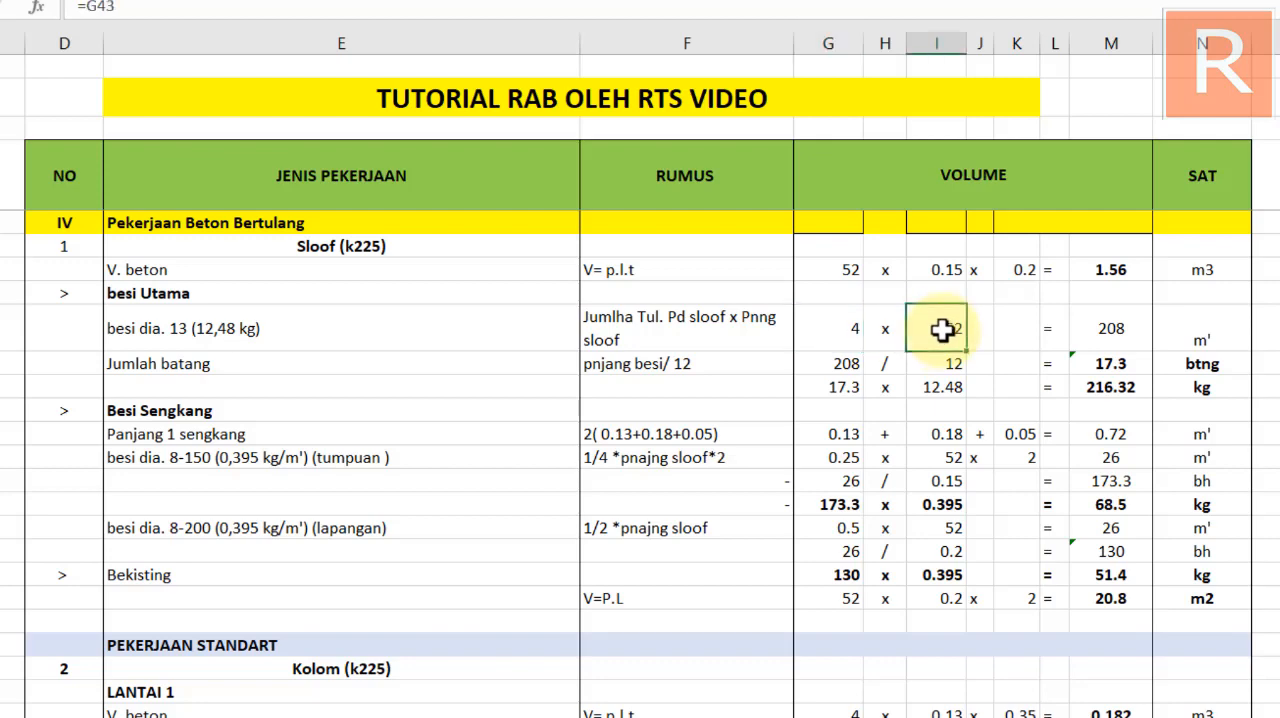
click(1103, 330)
click(1206, 322)
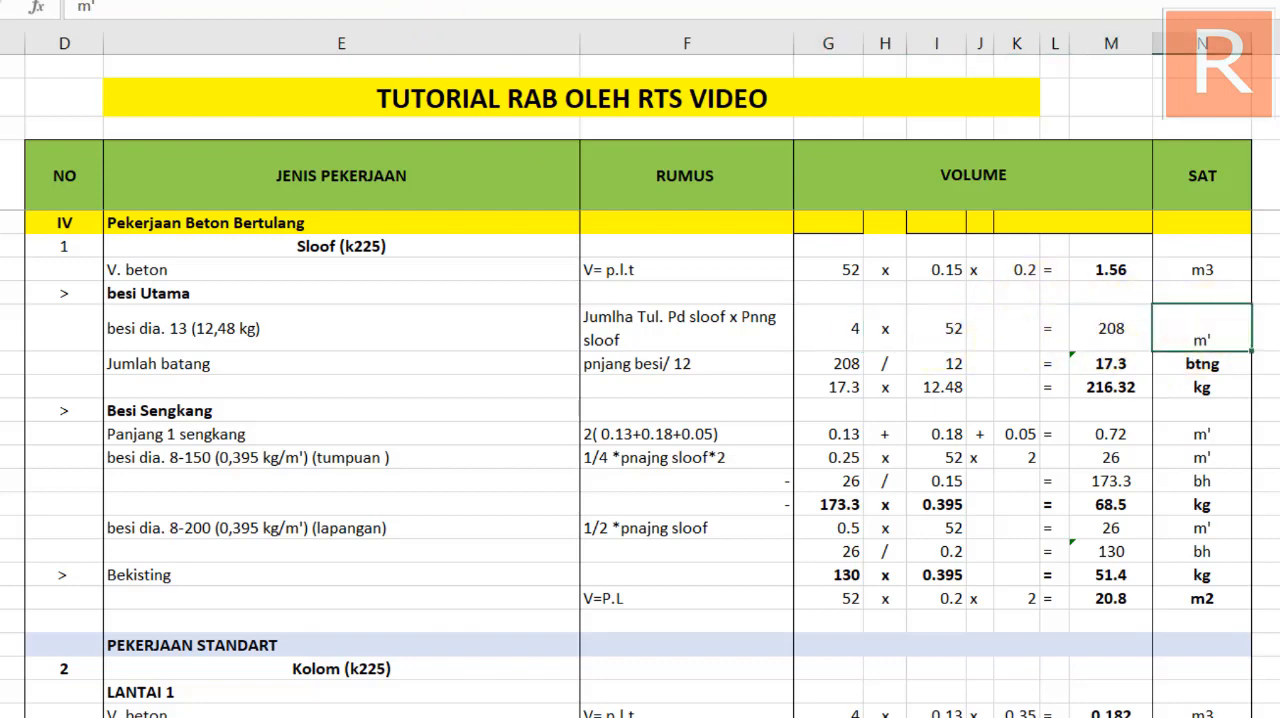
scroll(737, 286, down, 4)
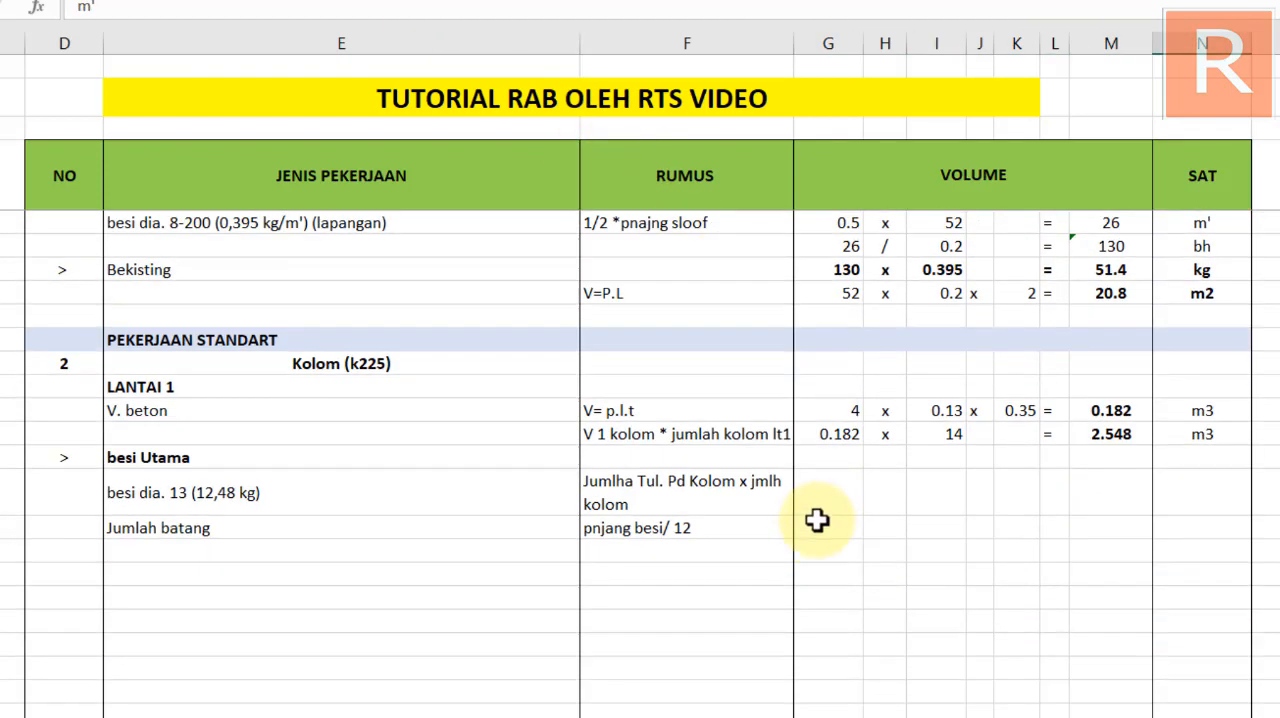
Enter 6 as the first volume factor of the Kolom besi dia. 13 row and centre it horizontally and vertically
click(823, 526)
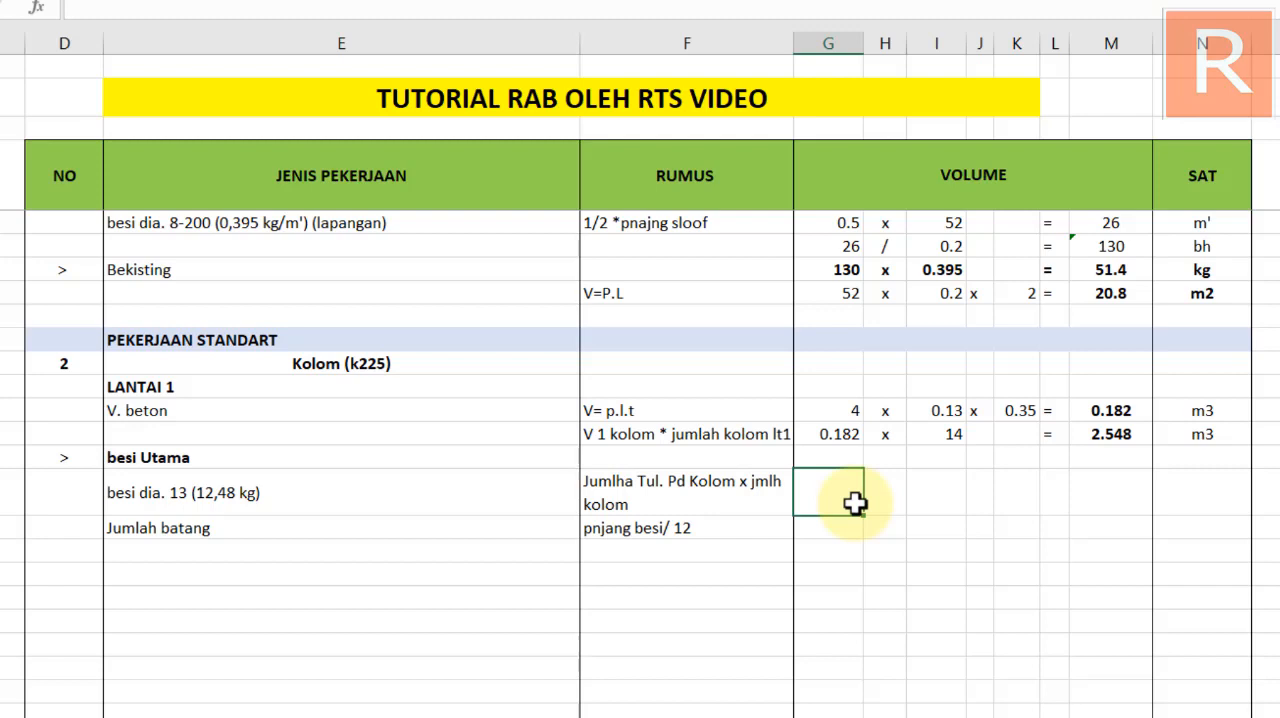
text(6)
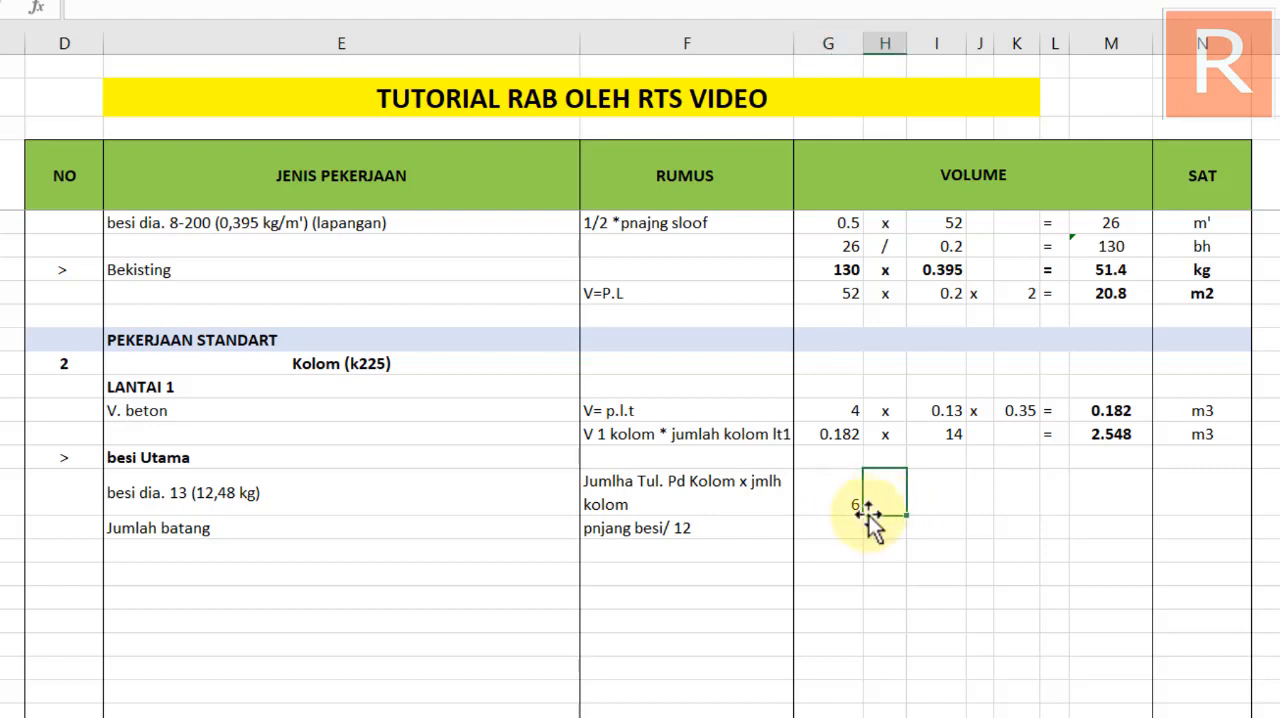
click(822, 505)
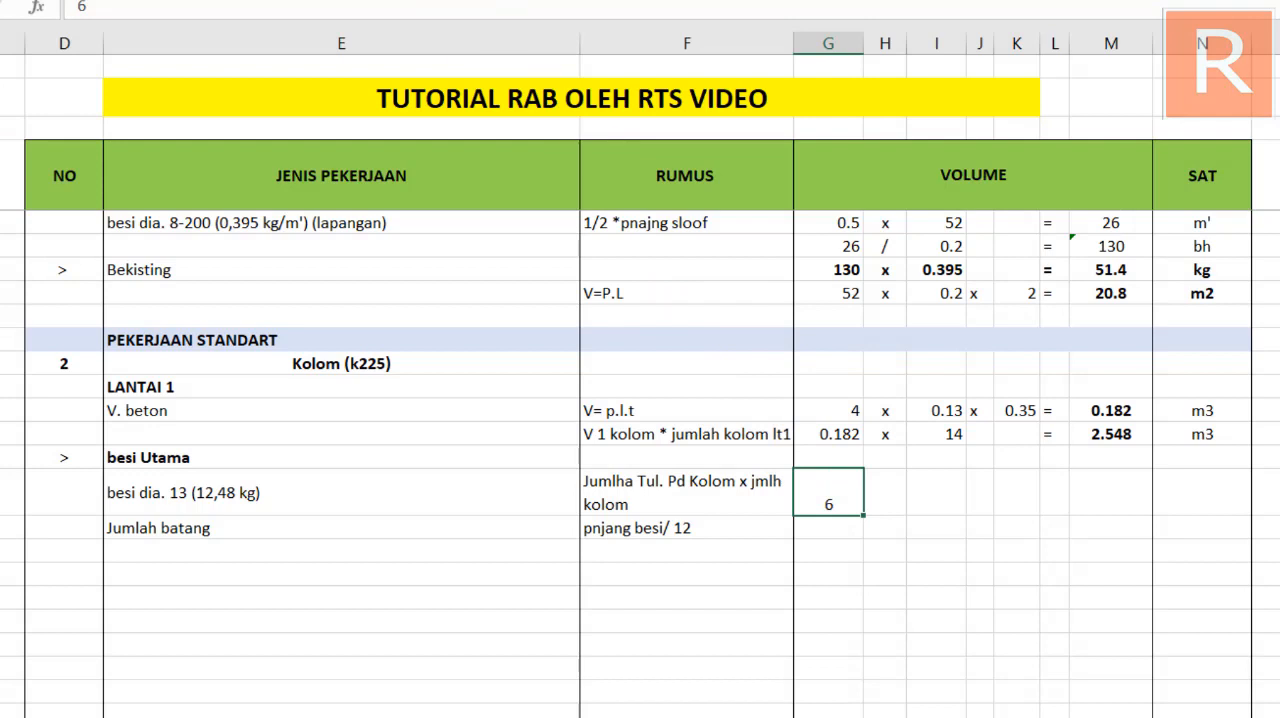
click(330, 0)
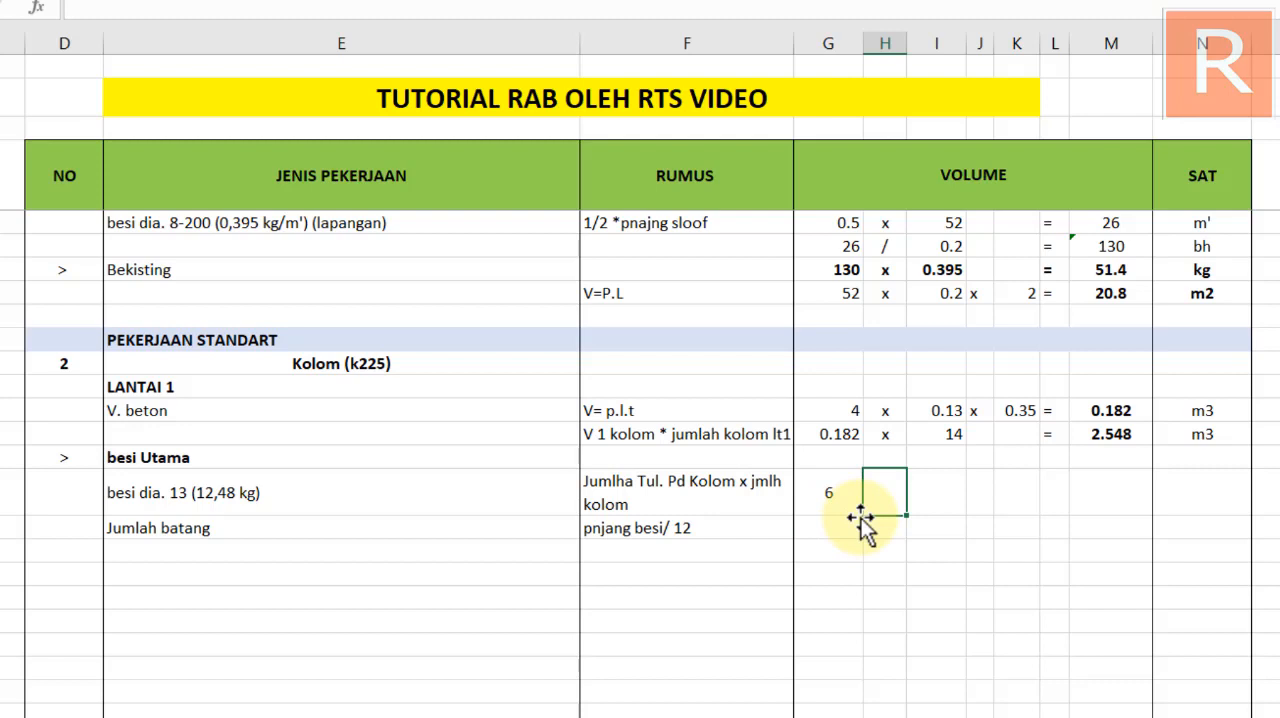
Add the multiplier x and the second factor 1 to the Kolom besi dia. 13 row, both centred in their cells
text(x)
click(940, 492)
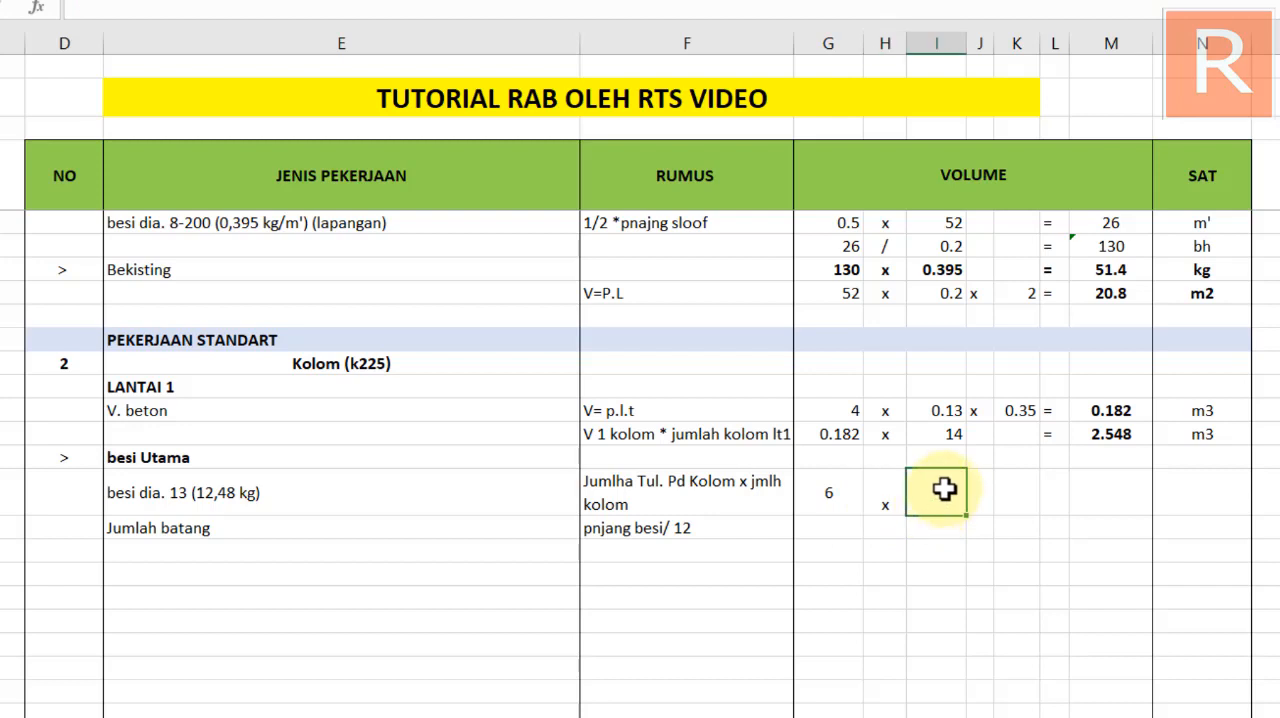
click(892, 498)
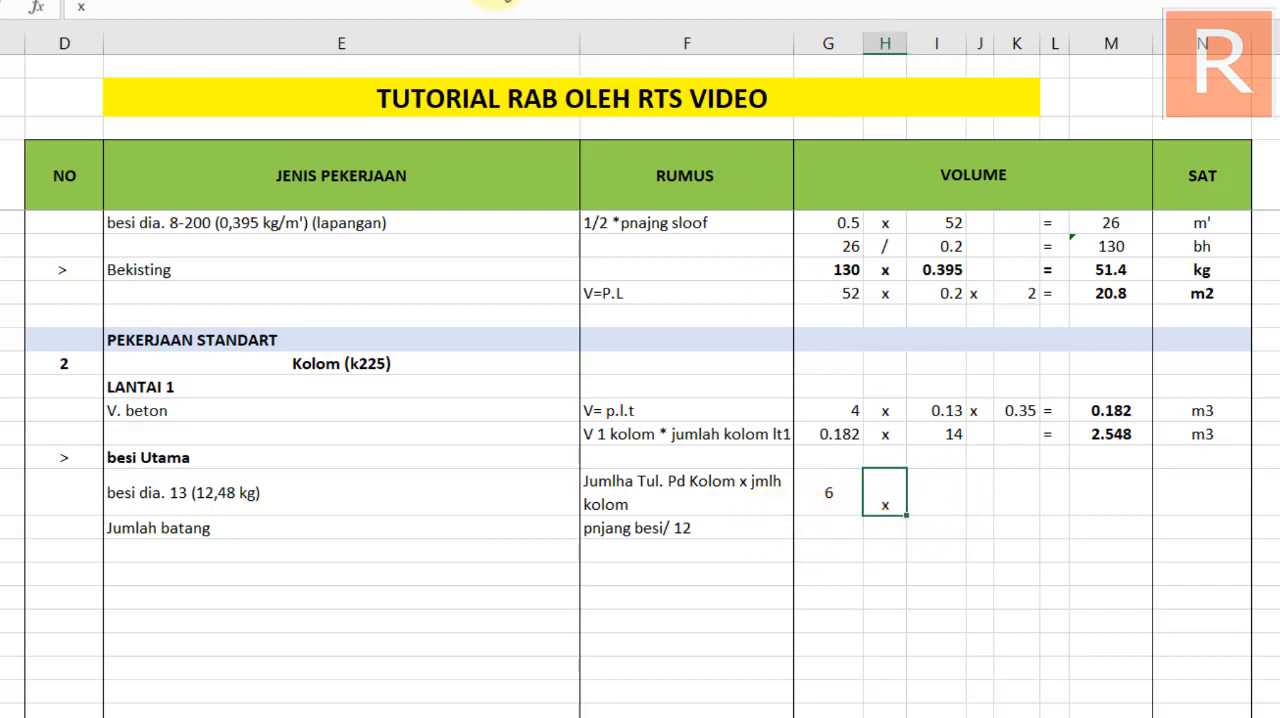
click(945, 495)
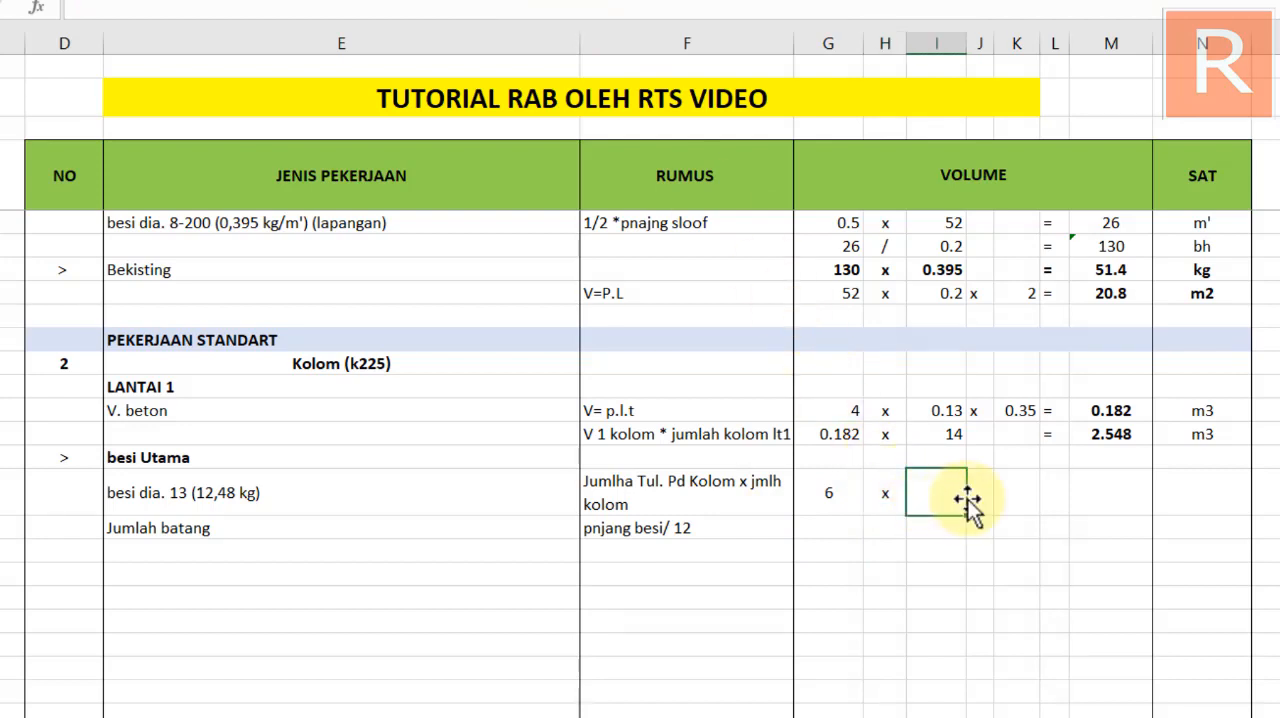
text(1)
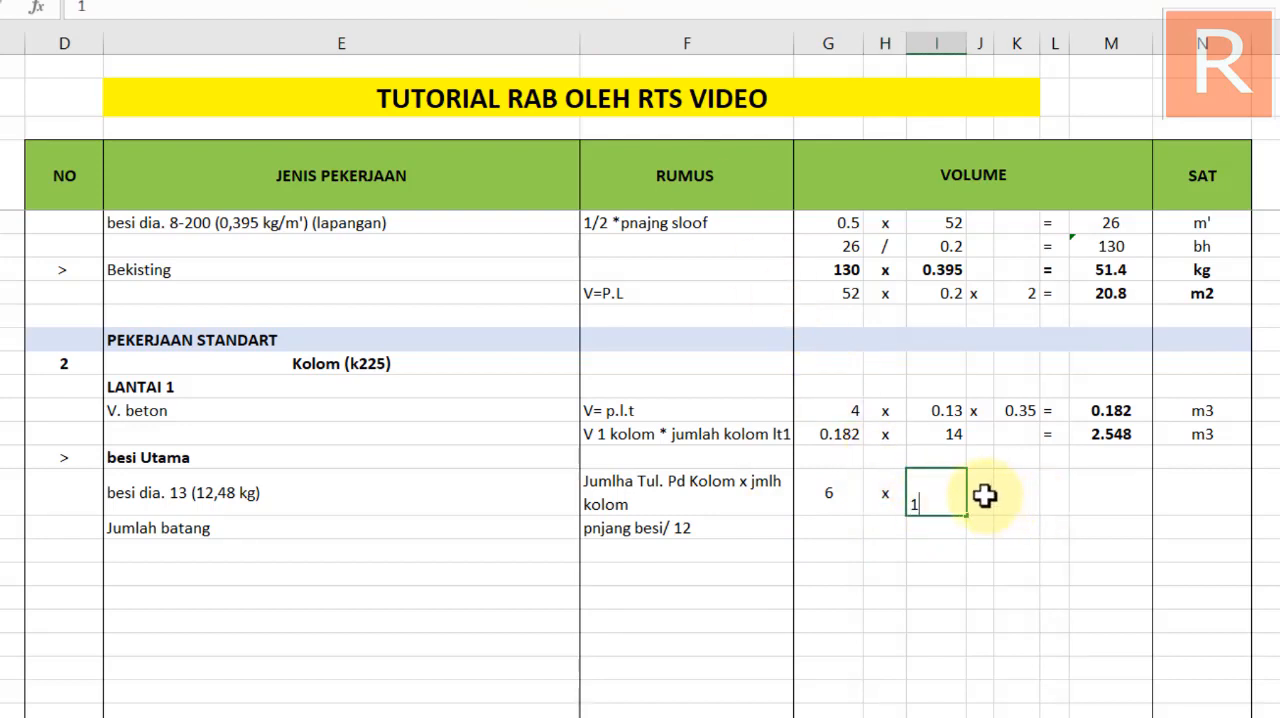
click(934, 491)
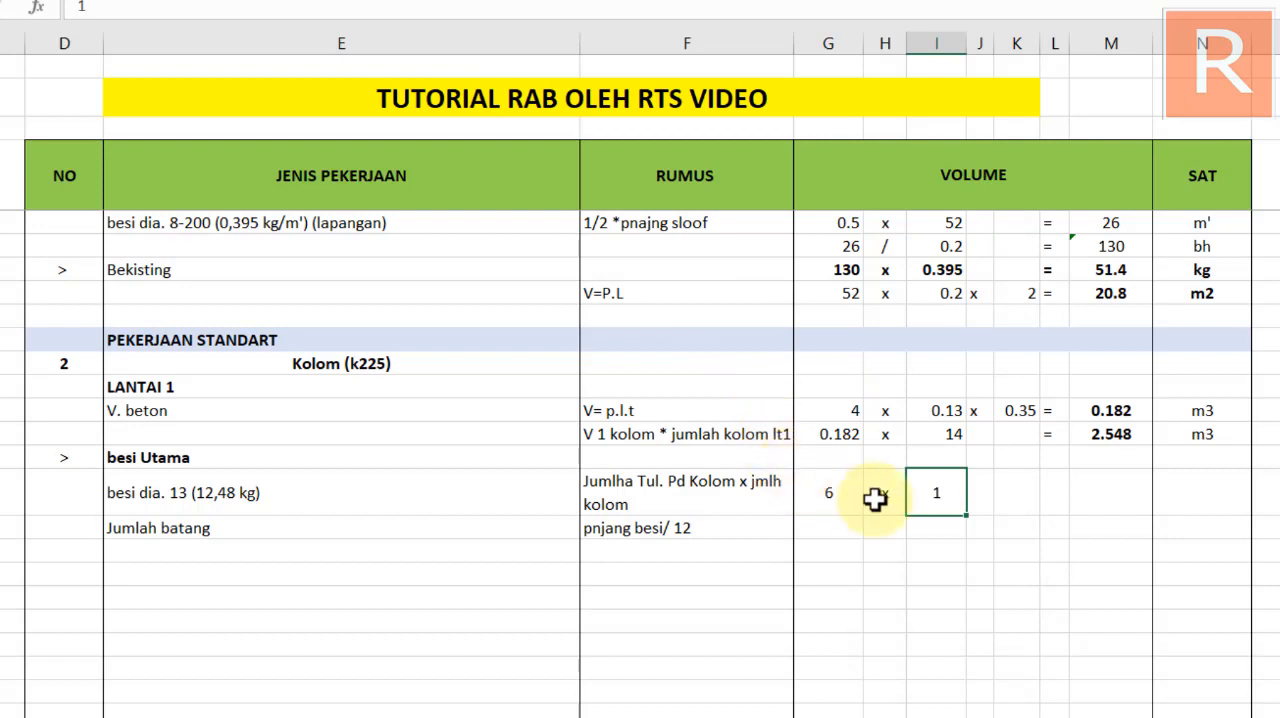
click(984, 500)
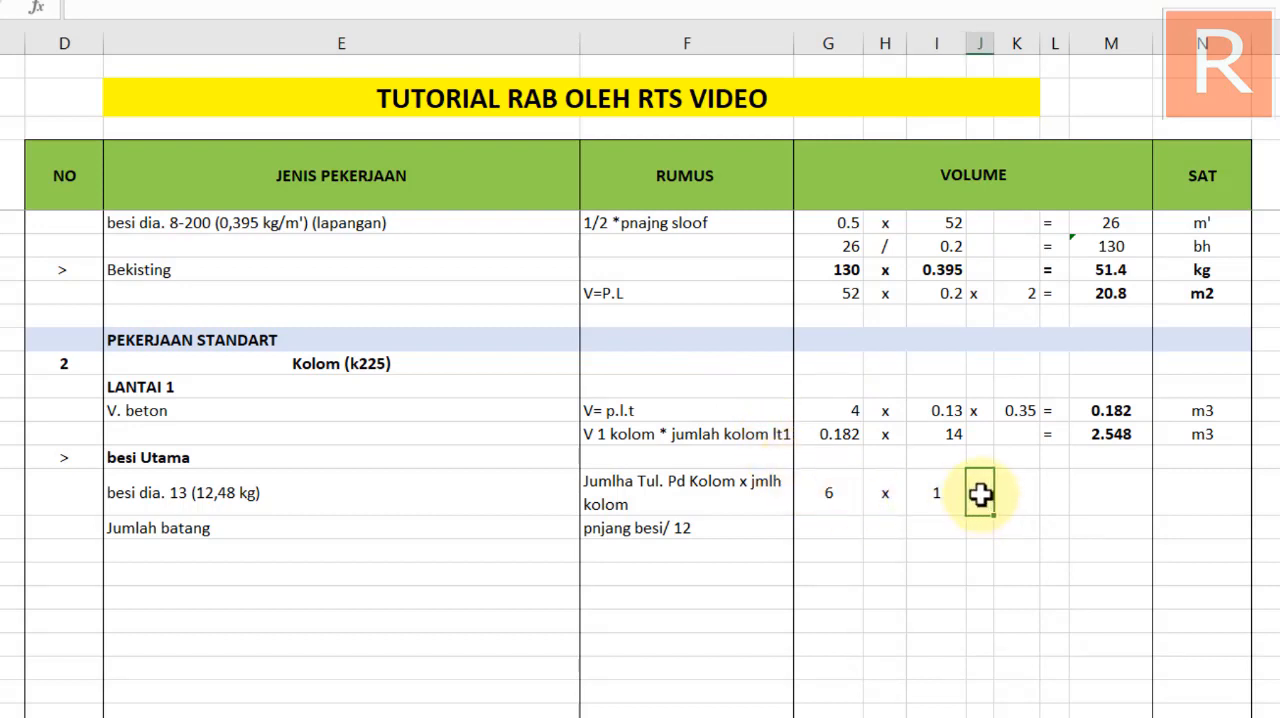
Add the multiplier x, third factor 4 and an equals sign to the Kolom besi dia. 13 row, centring the x and 4 in their cells
click(1052, 500)
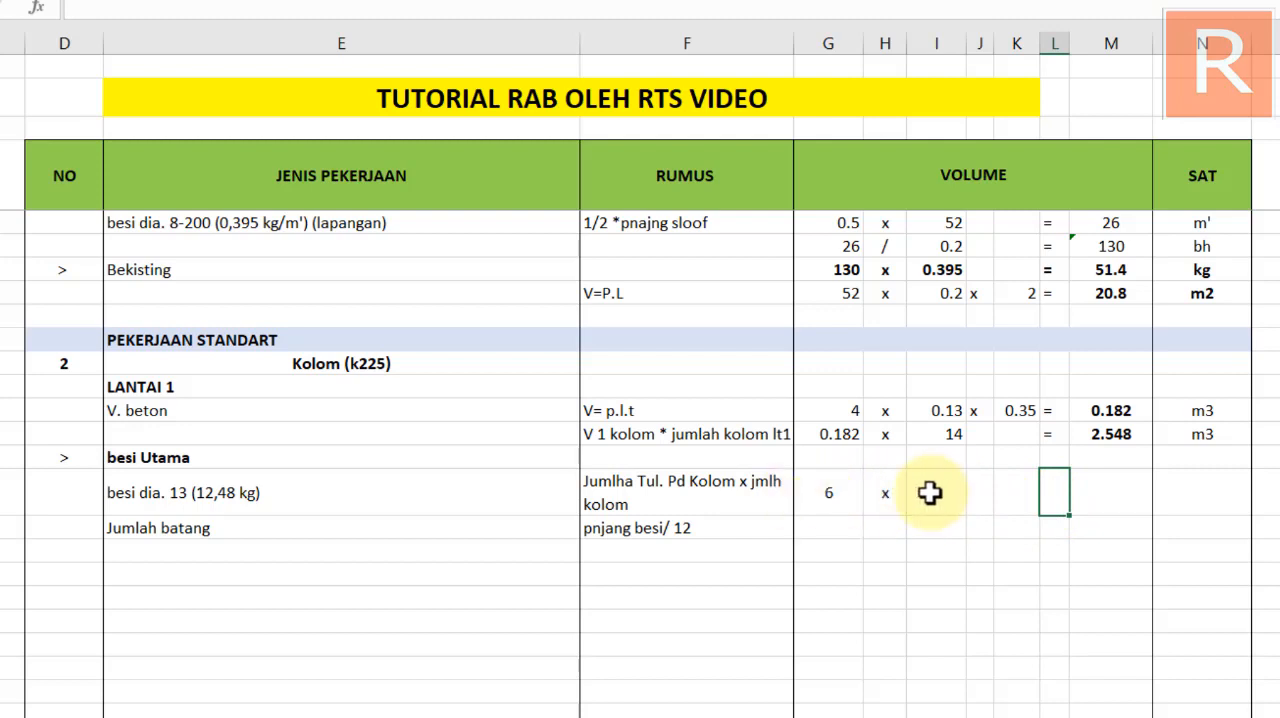
click(979, 492)
text(x)
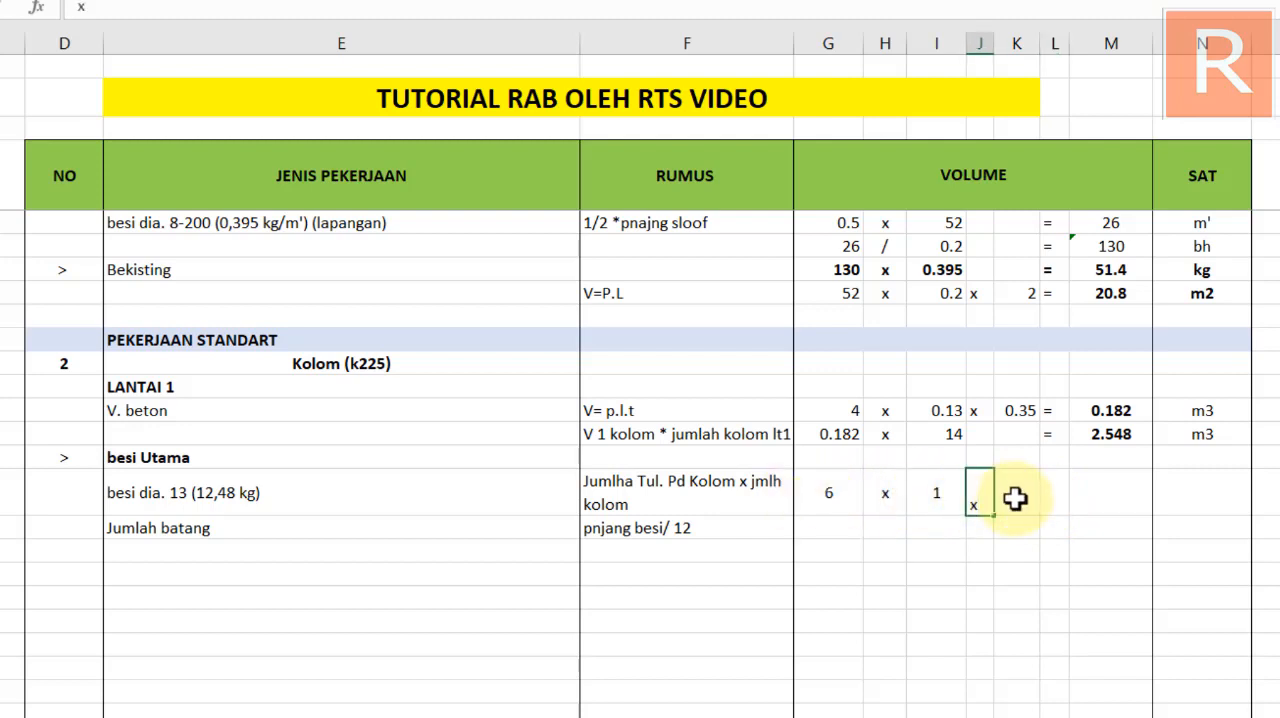
click(1005, 500)
text(4)
click(1054, 496)
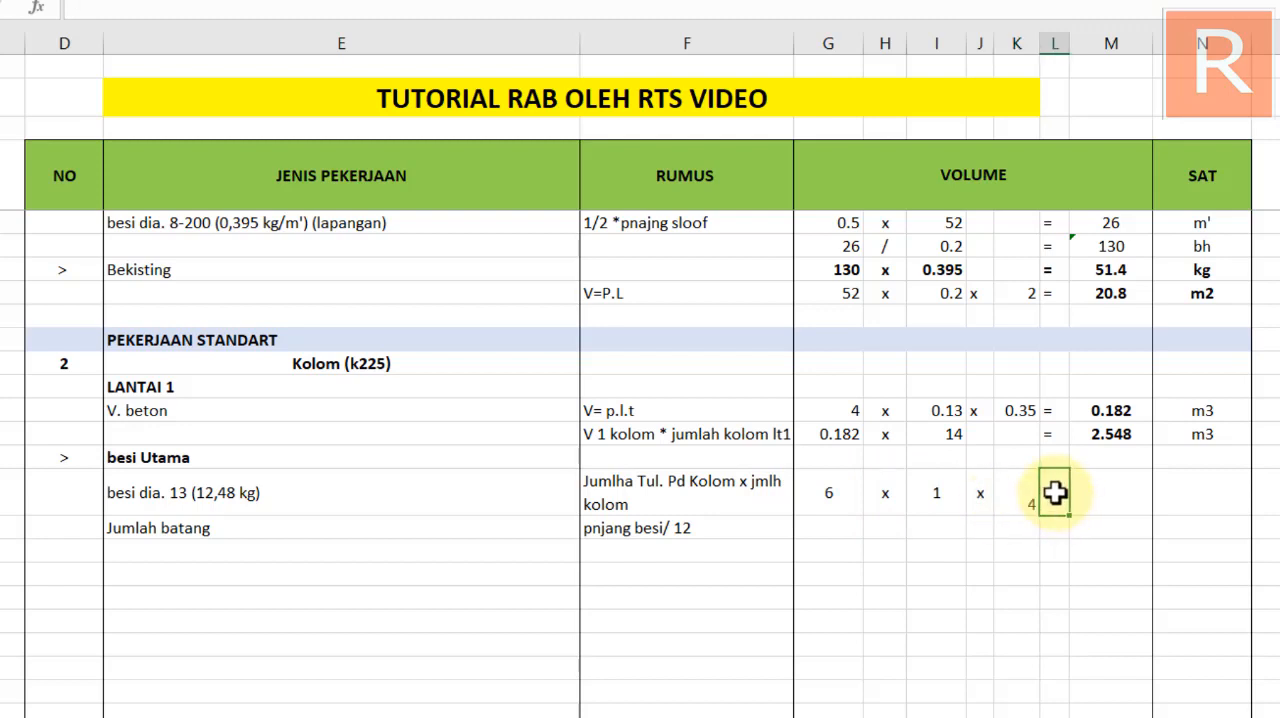
text(=)
key(Return)
click(1021, 497)
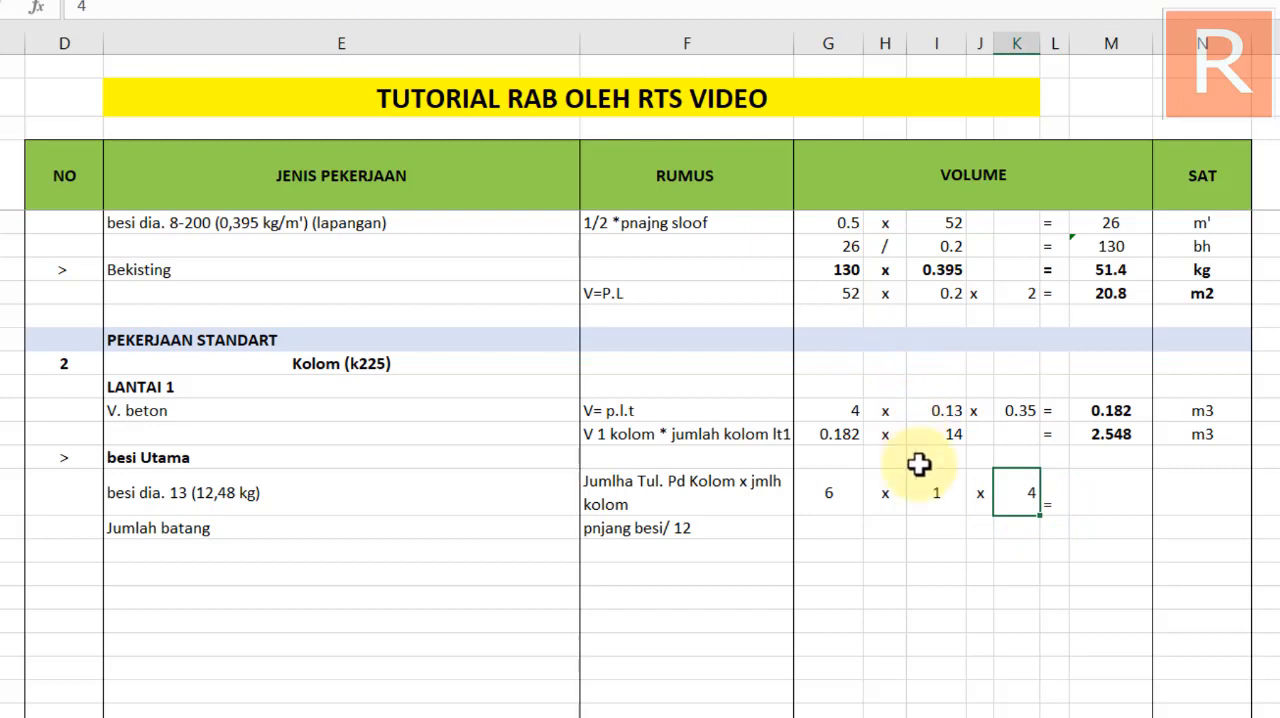
Copy the result formula of the Kolom V. beton row into the besi dia. 13 result cell so it multiplies that row's three factors
click(1100, 500)
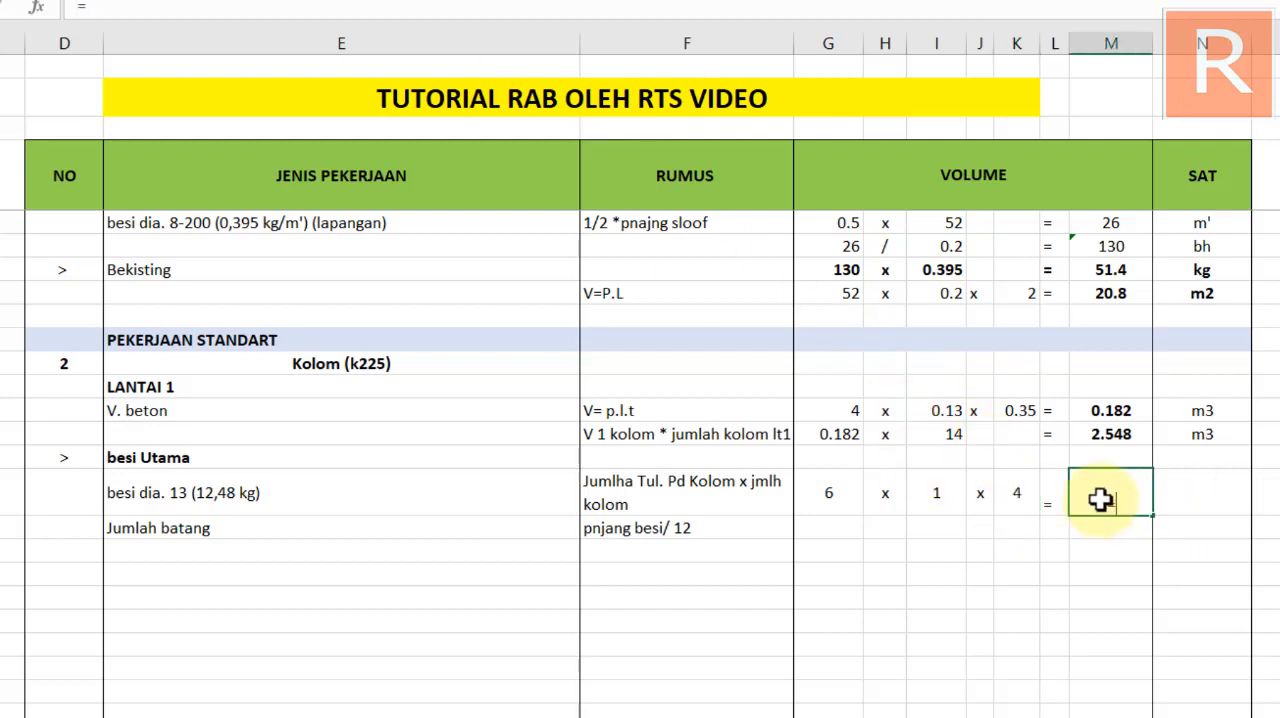
key(Escape)
click(1127, 405)
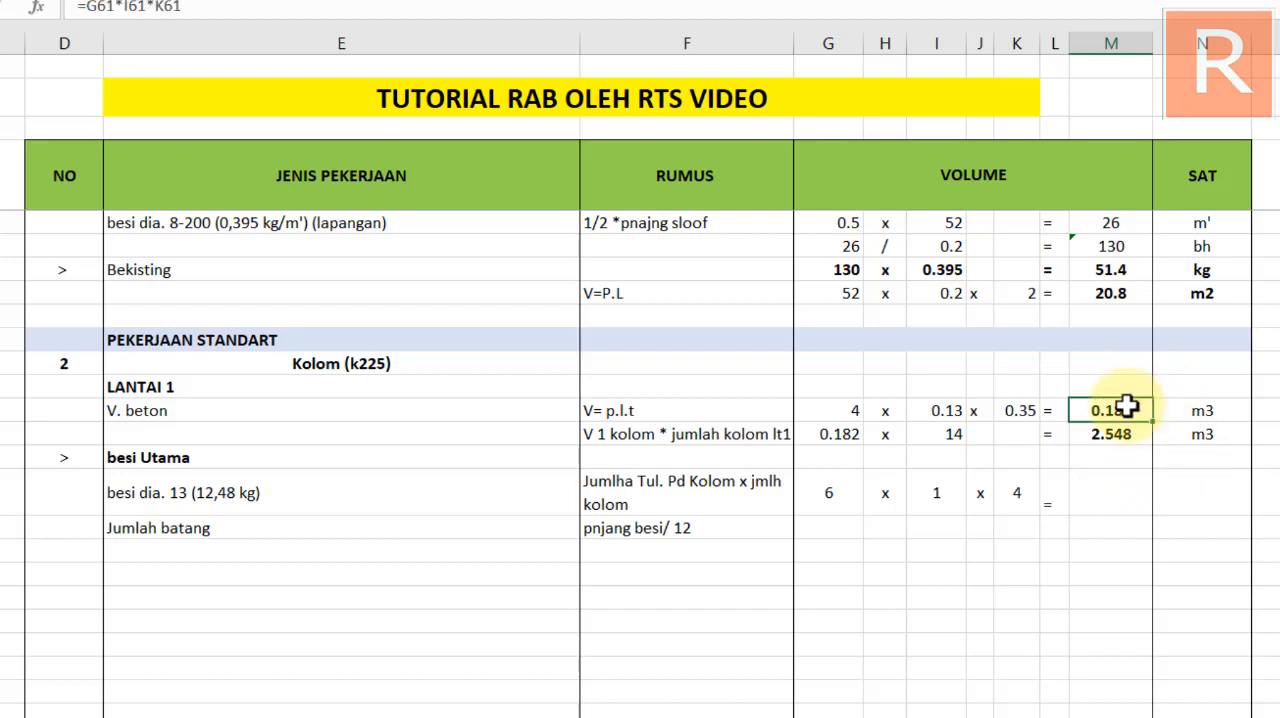
key(ctrl+c)
click(1113, 480)
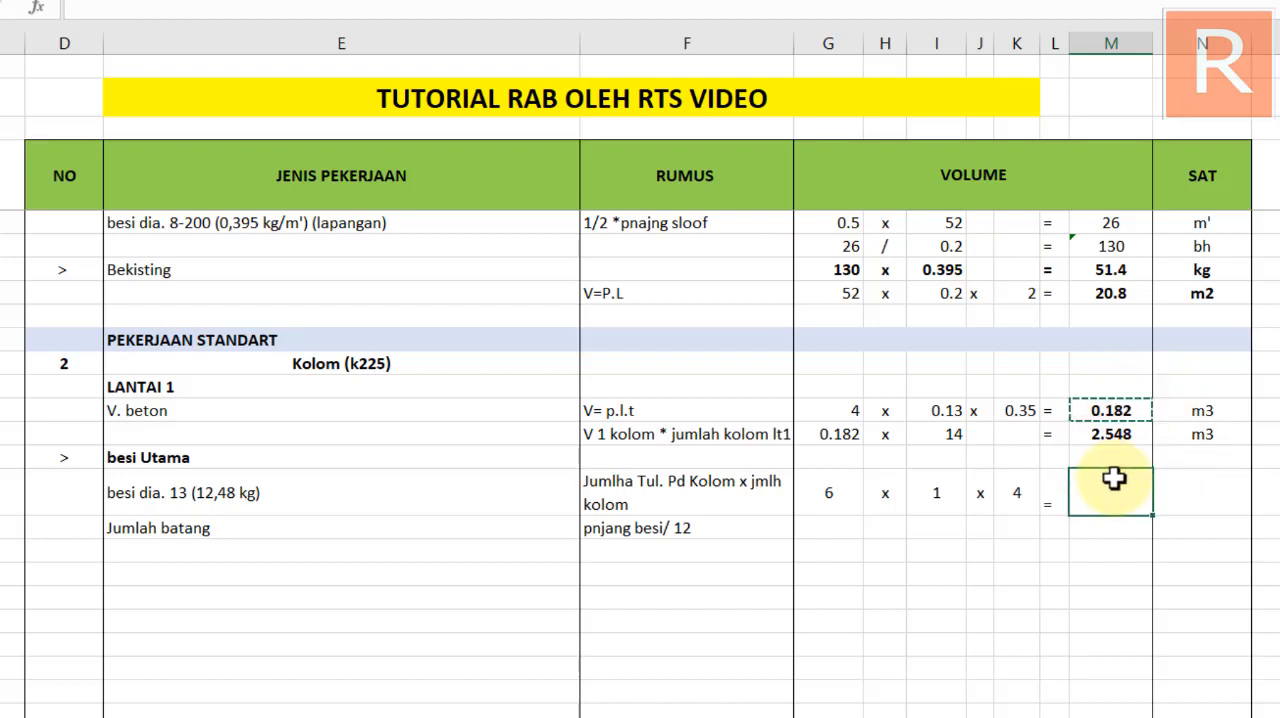
key(ctrl+v)
key(Escape)
Extend the besi dia. 13 result formula with the splice length, making it =G64*I64*K64+(40*13/1000)
double_click(1113, 500)
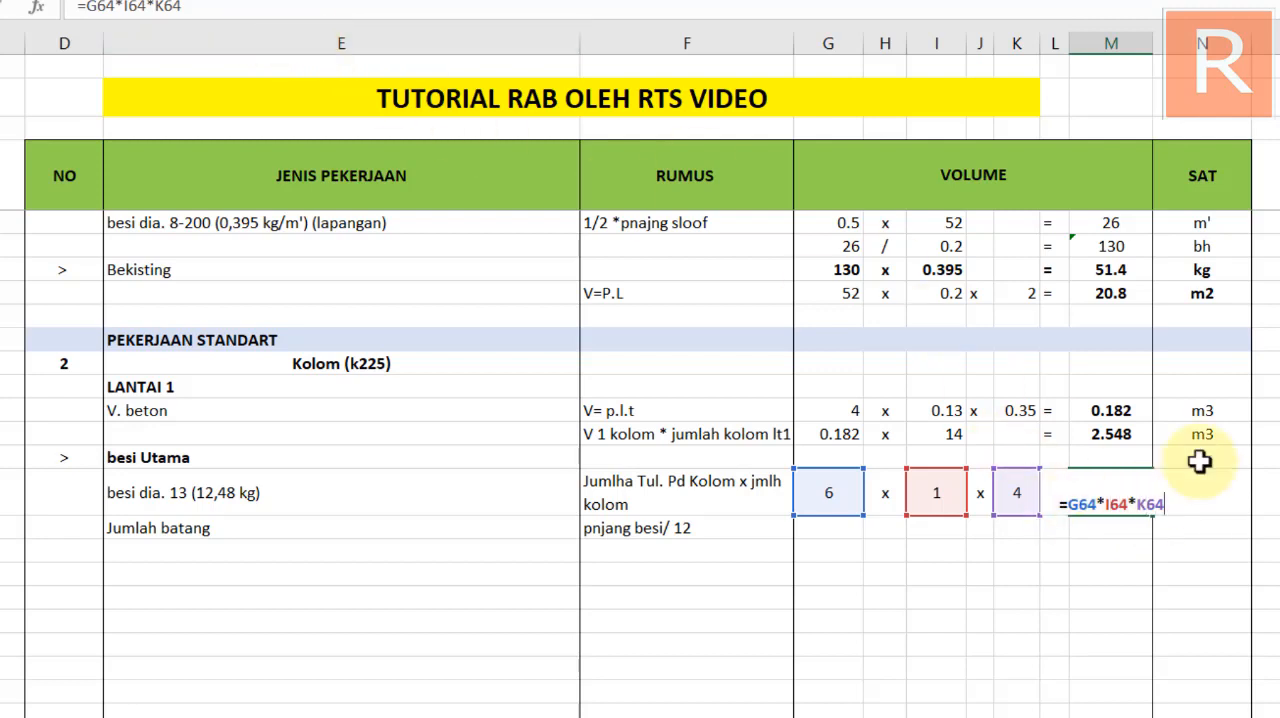
text(+()
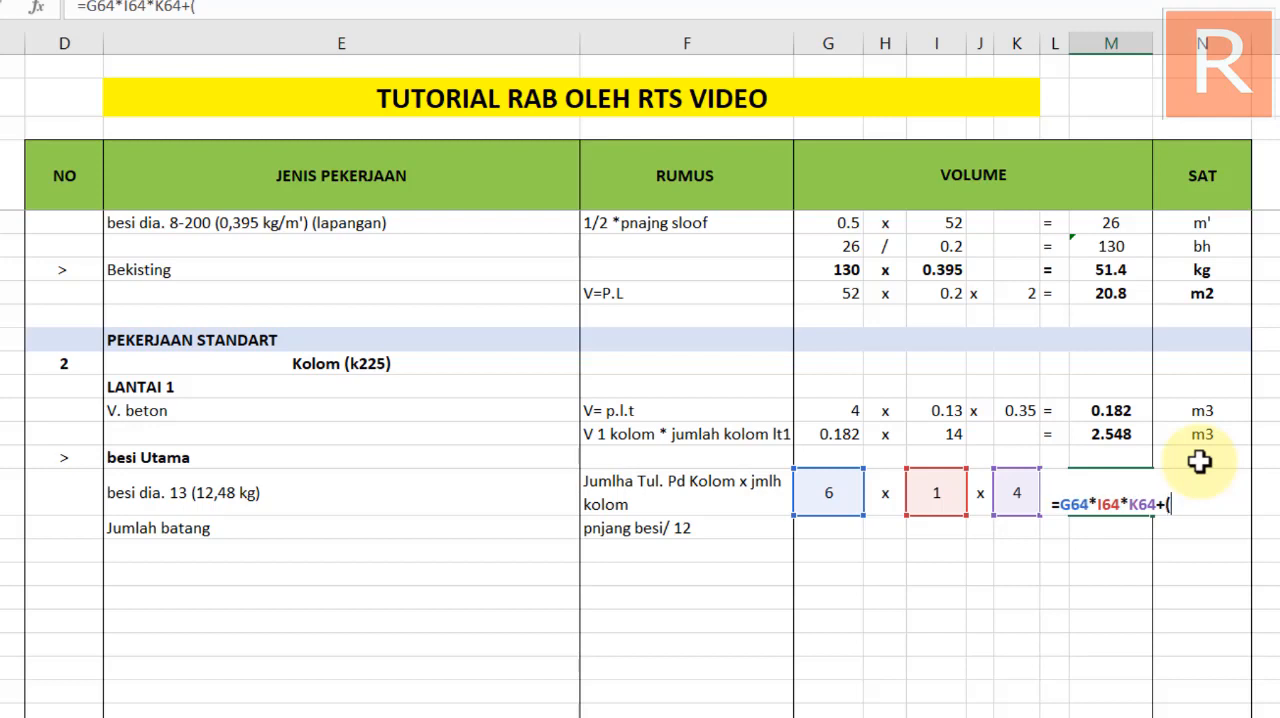
text(40*)
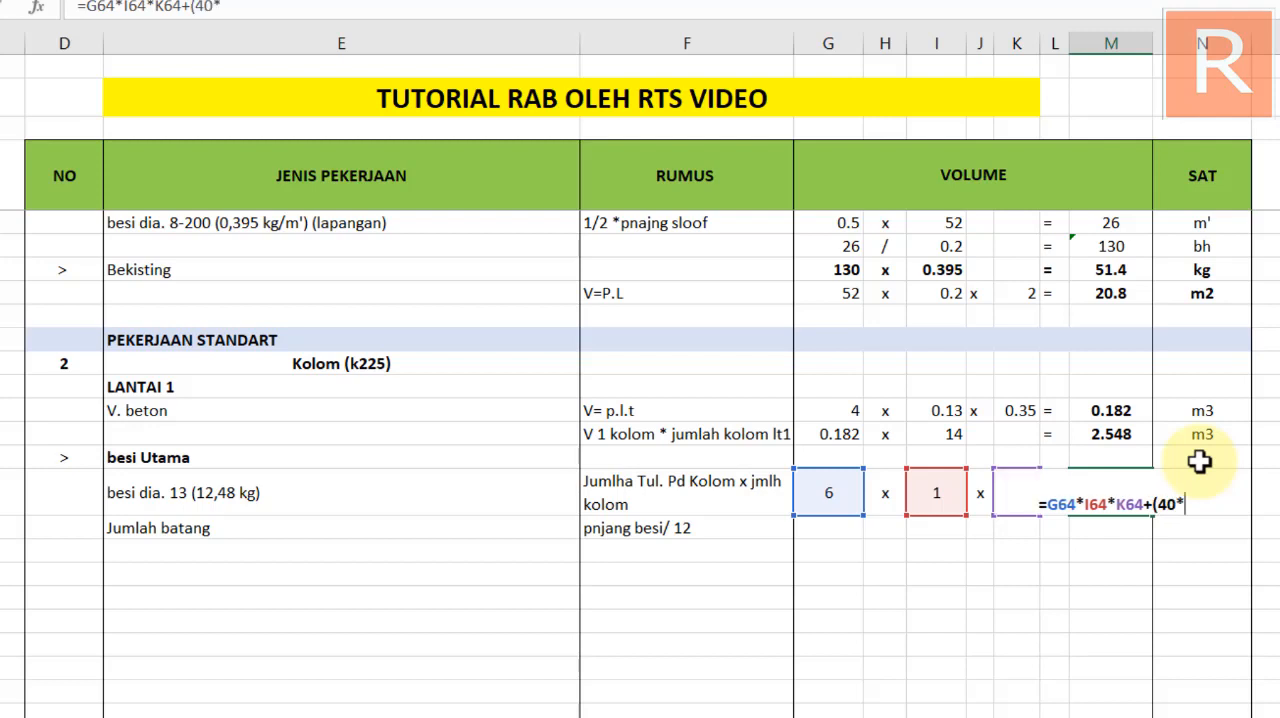
text(13)
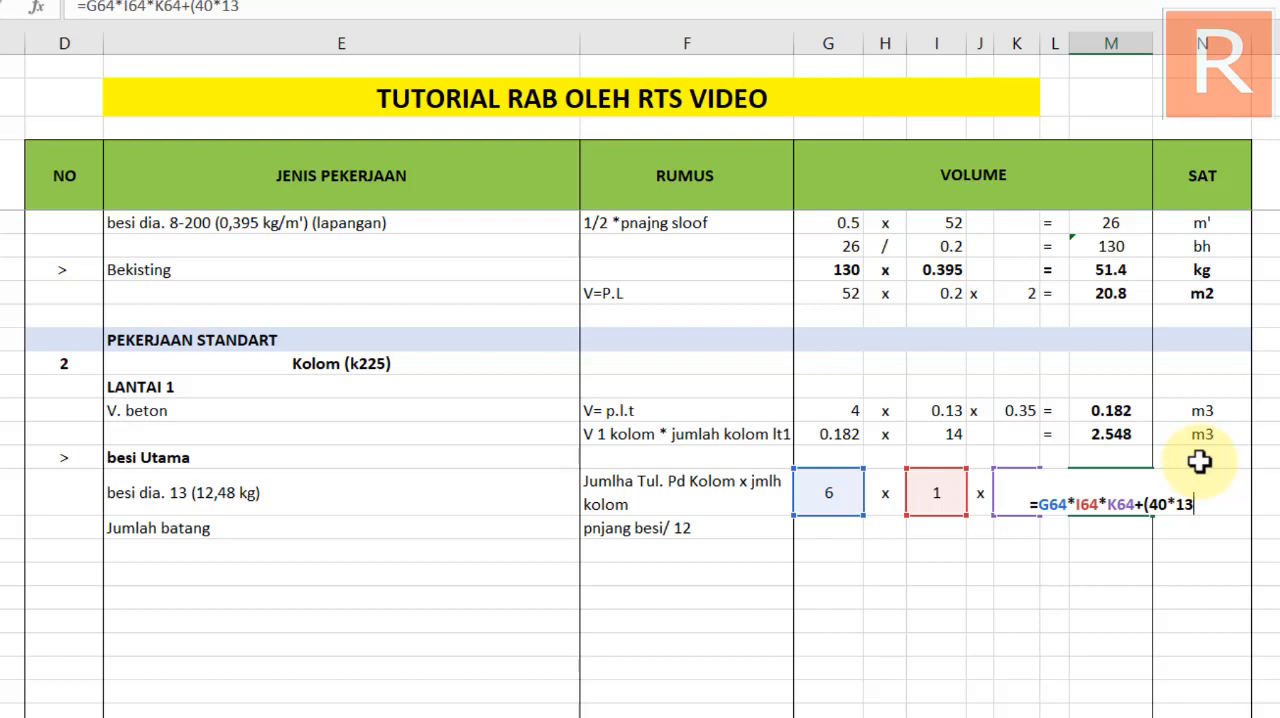
text())
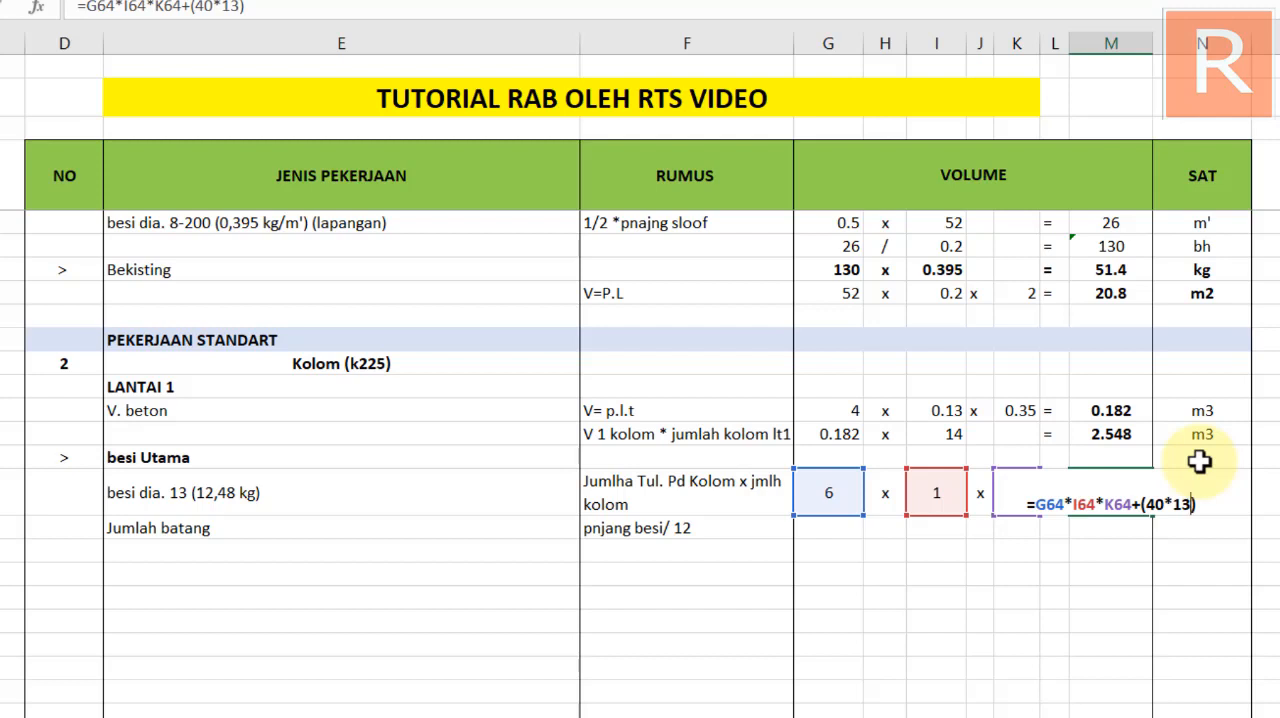
text(/1000)
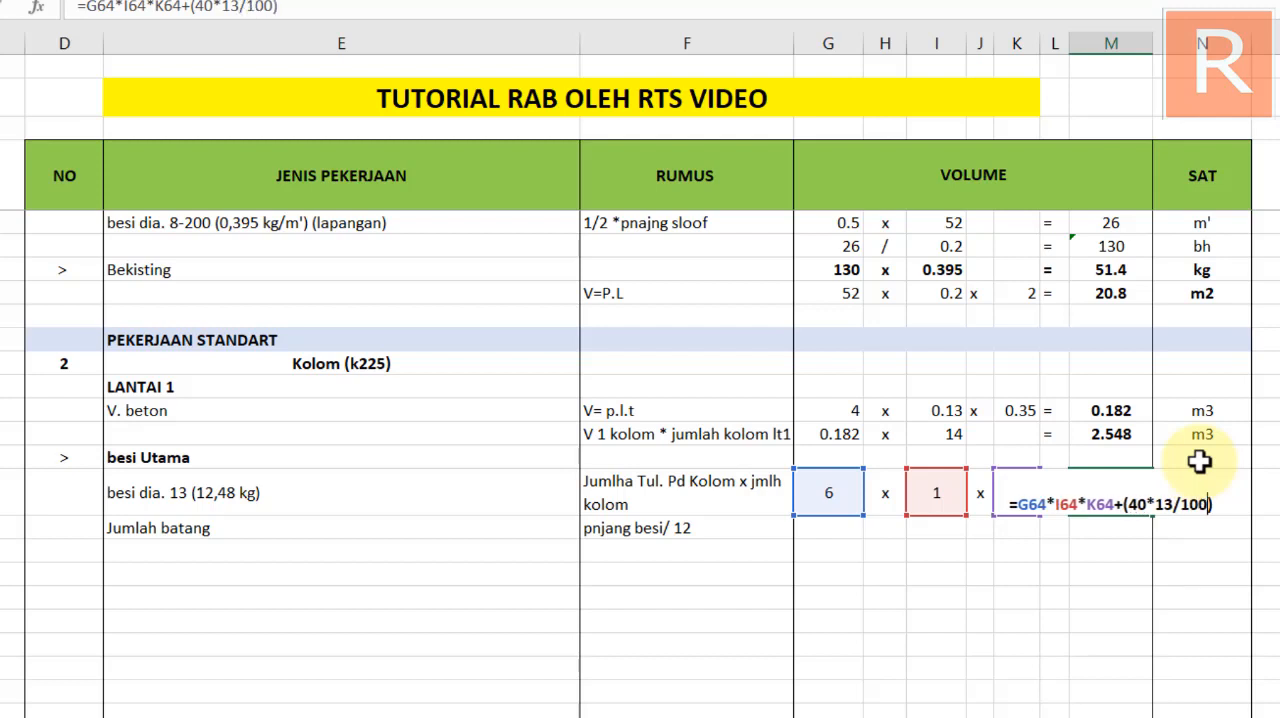
key(Return)
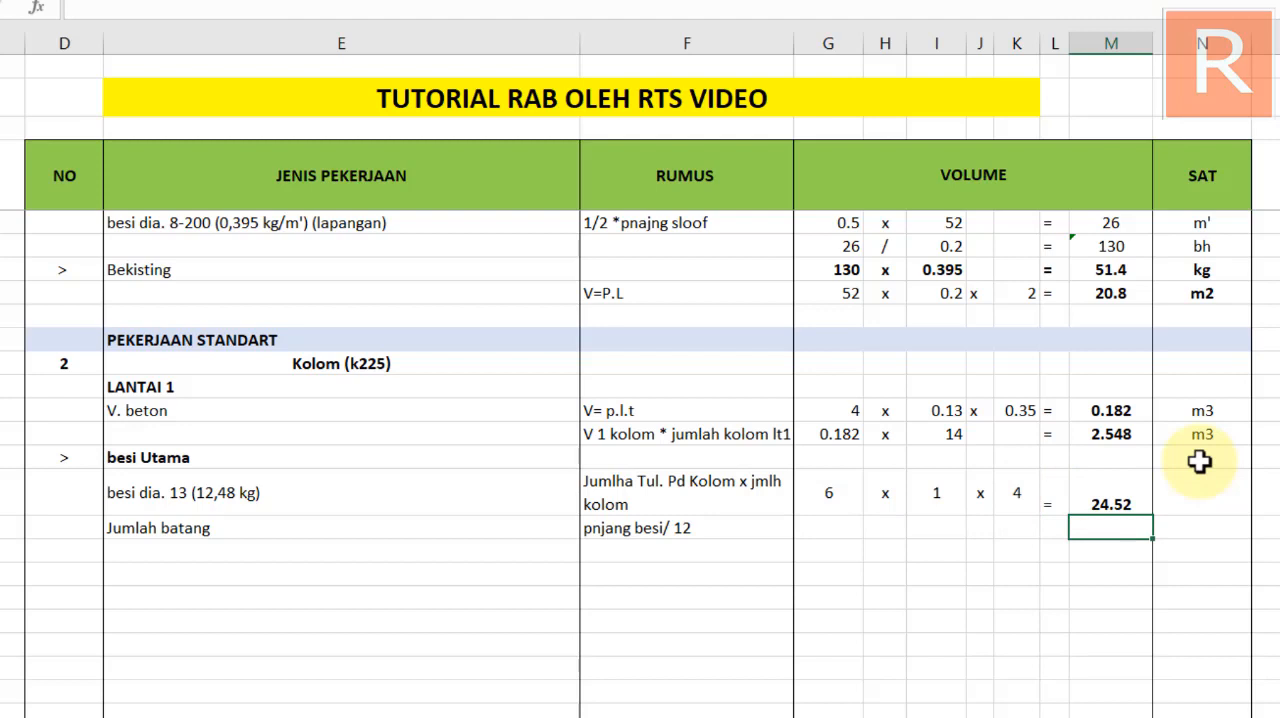
Multiply the splice length in the besi dia. 13 formula by 6, giving =G64*I64*K64+(40*13/1000*6), and centre the result vertically
click(1108, 500)
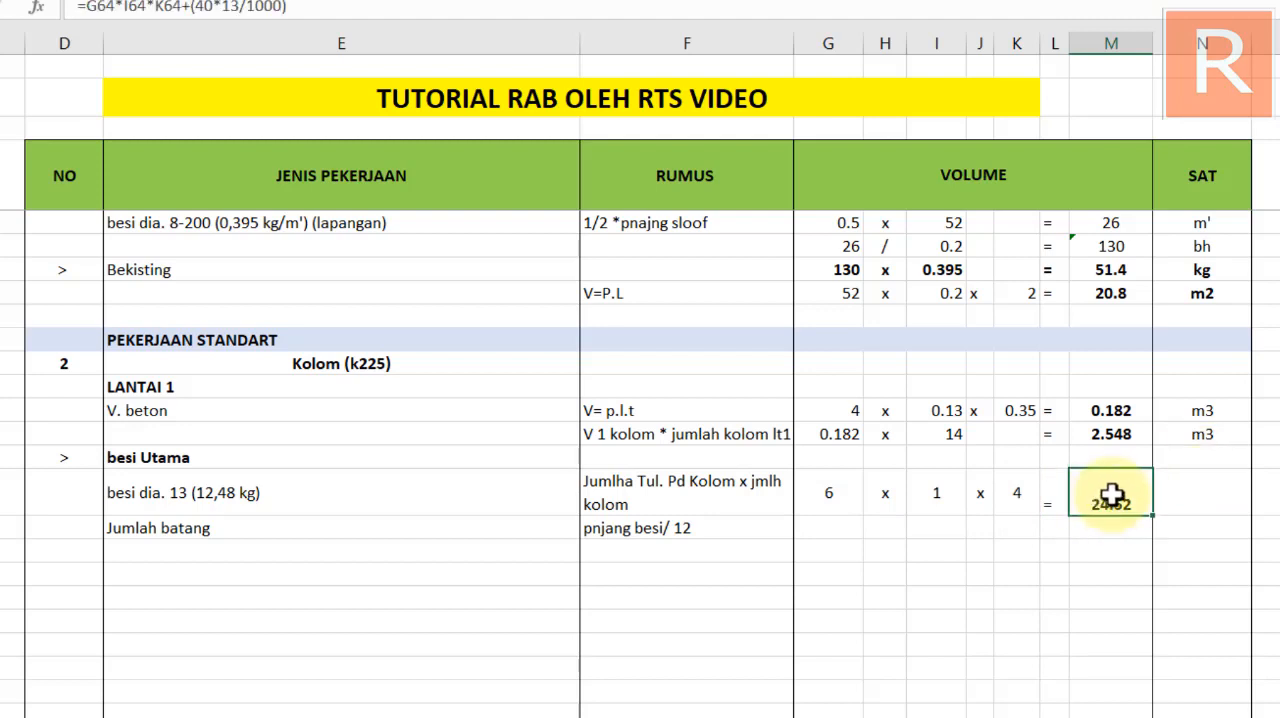
double_click(1116, 494)
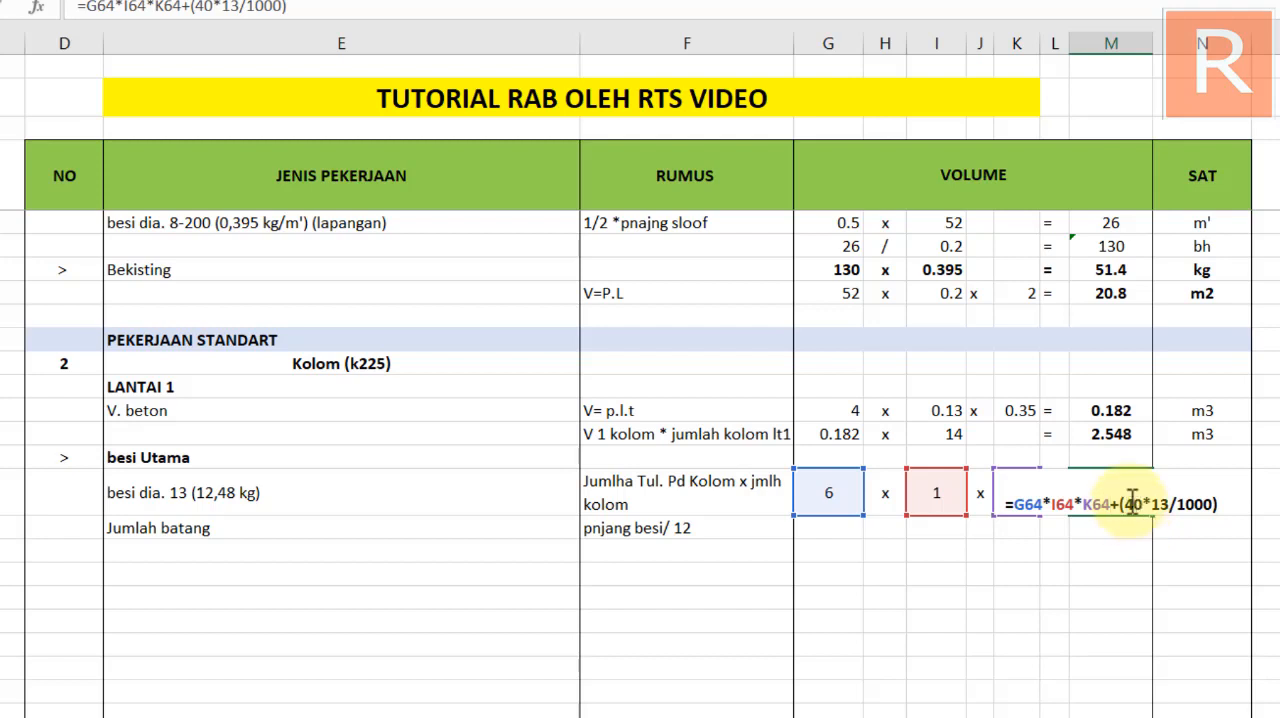
click(1213, 509)
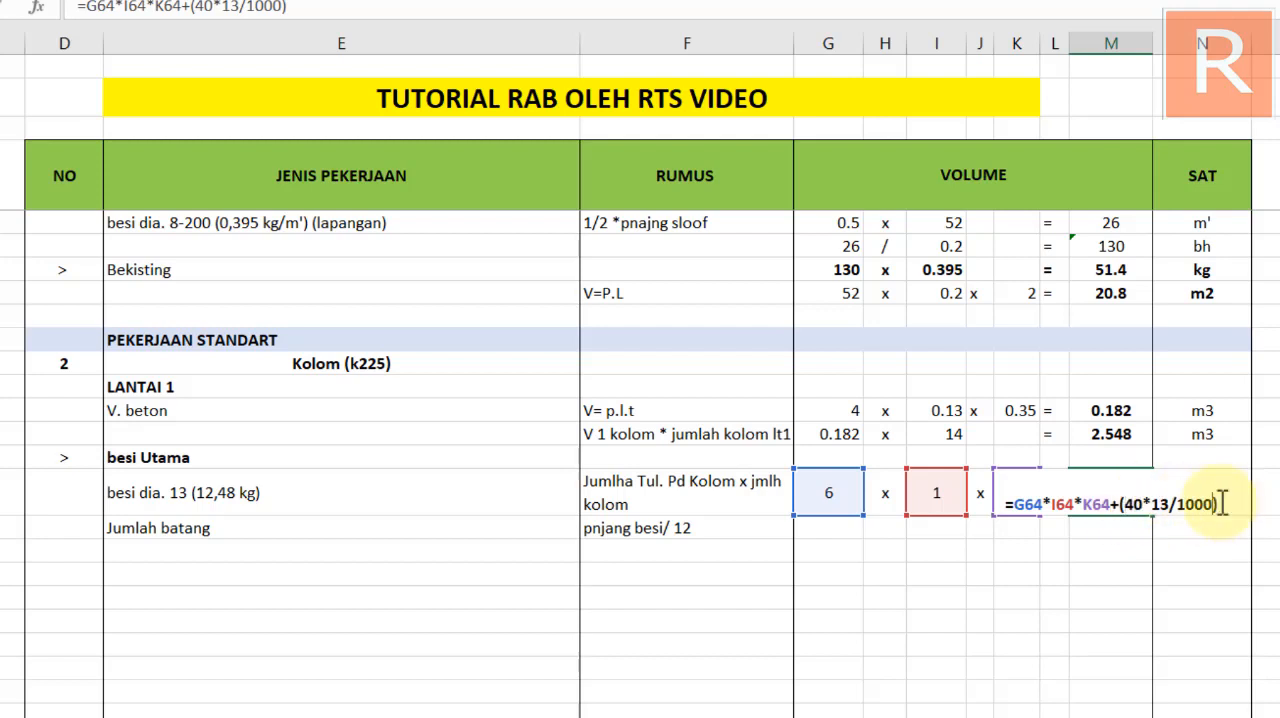
text(*6)
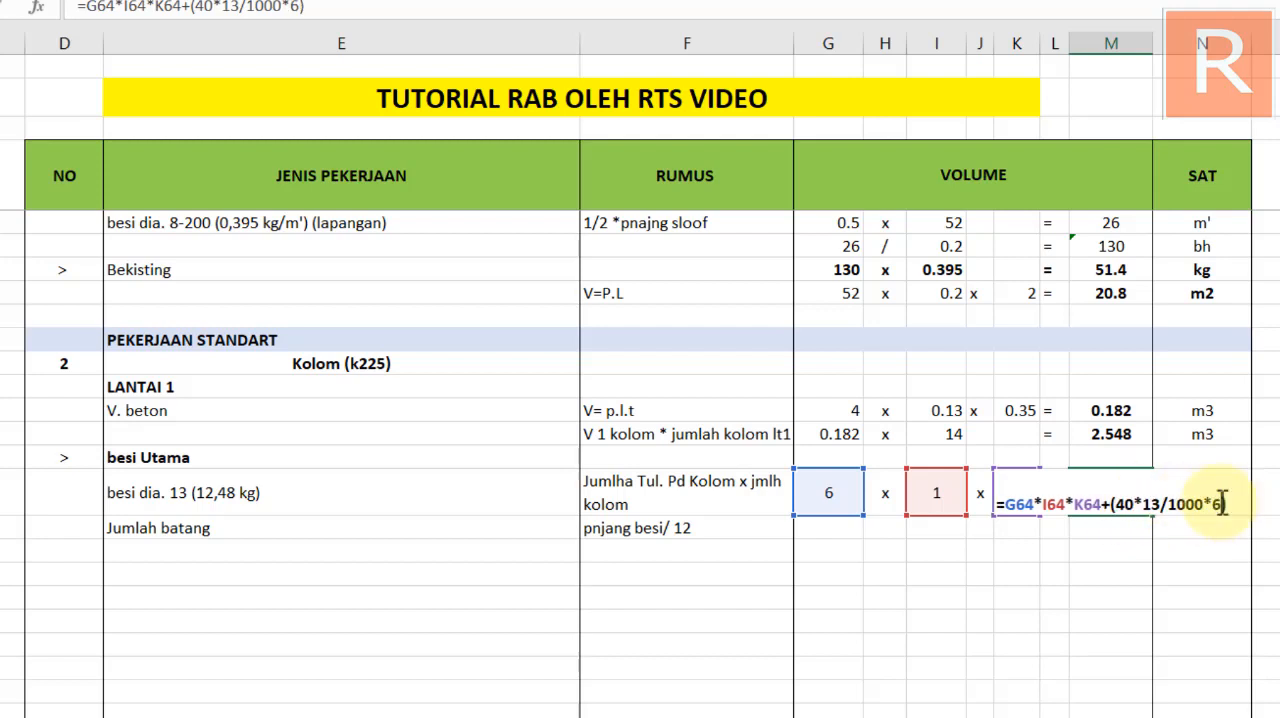
key(Return)
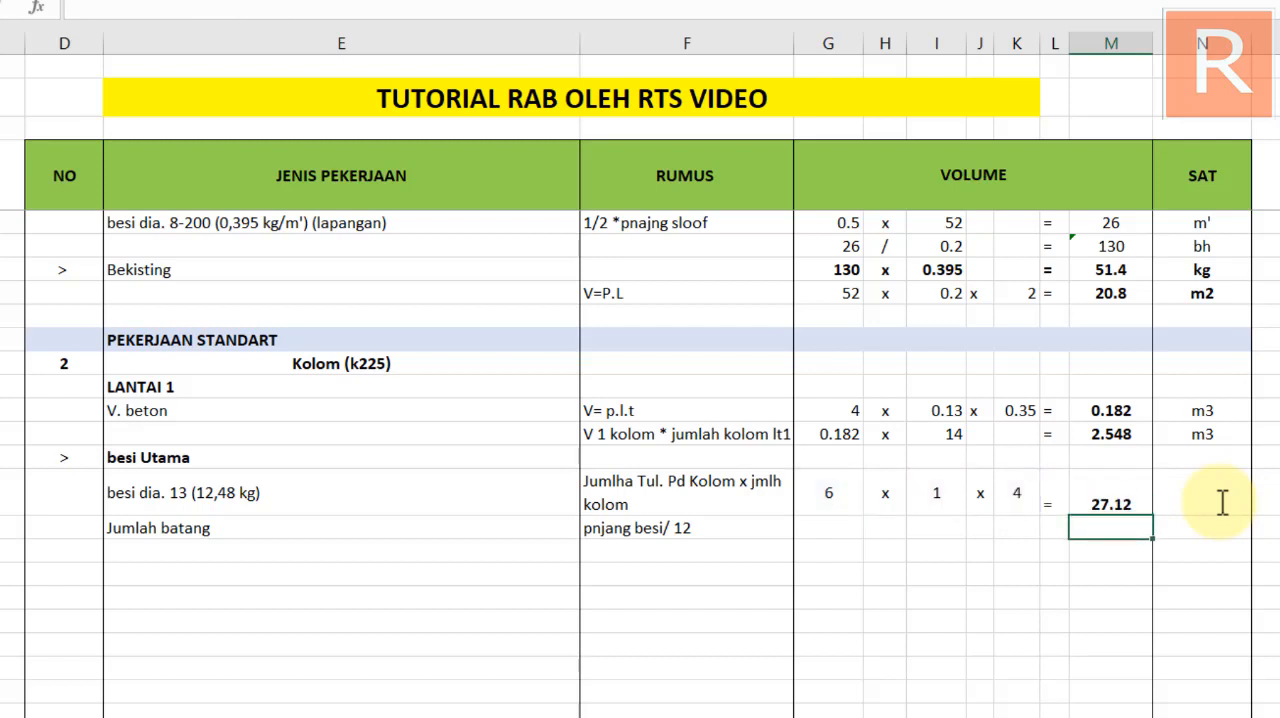
click(1127, 497)
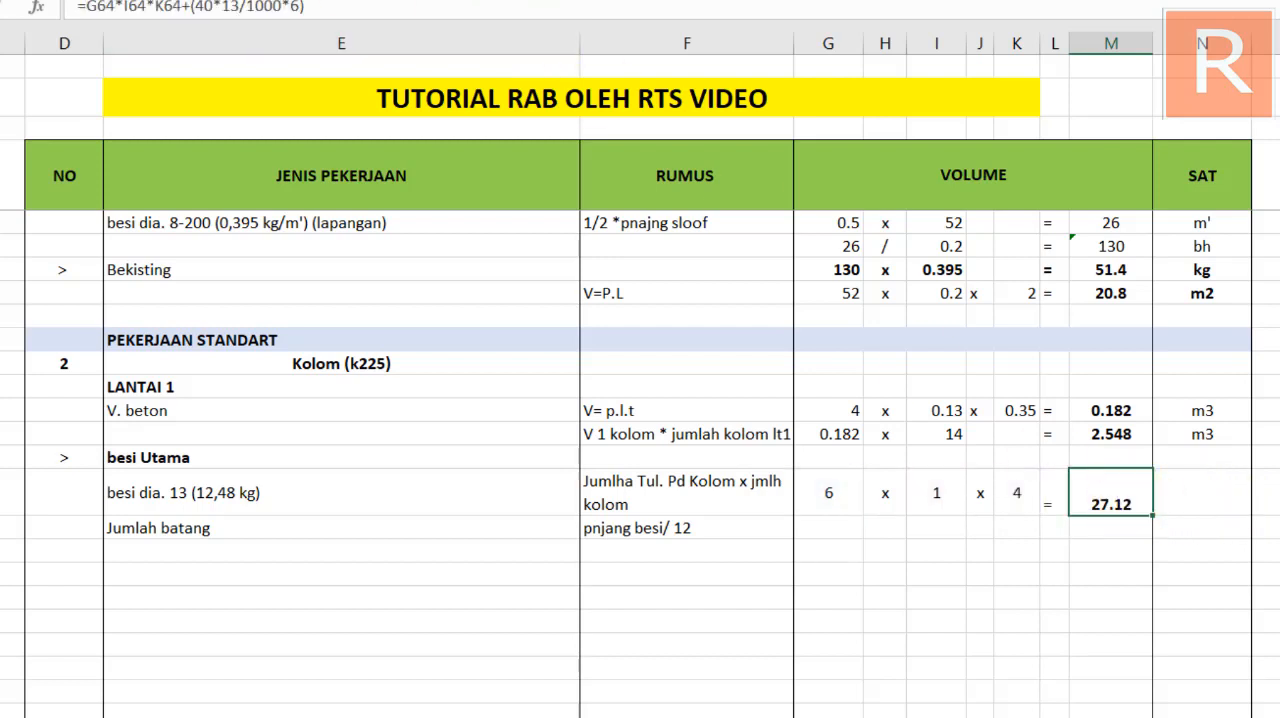
Enter m' as the unit of the Kolom besi dia. 13 row and centre it horizontally and vertically
click(1201, 503)
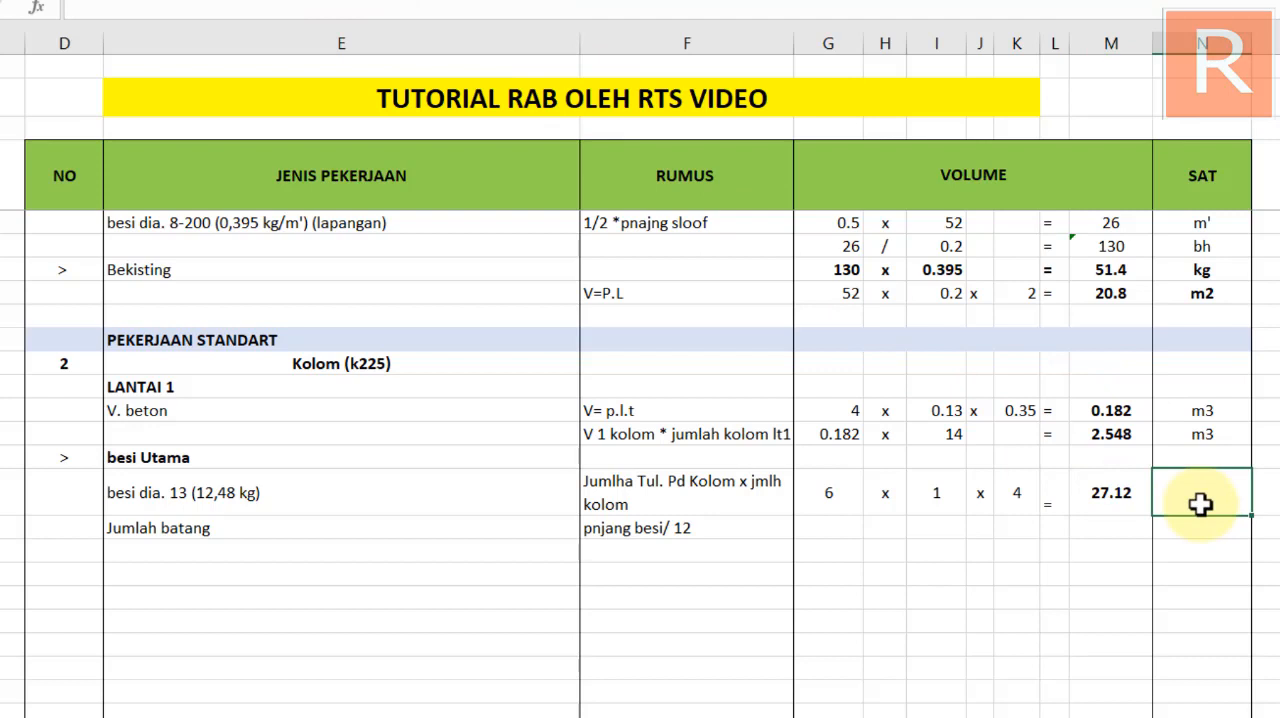
text(m3)
key(BackSpace)
text(')
key(Tab)
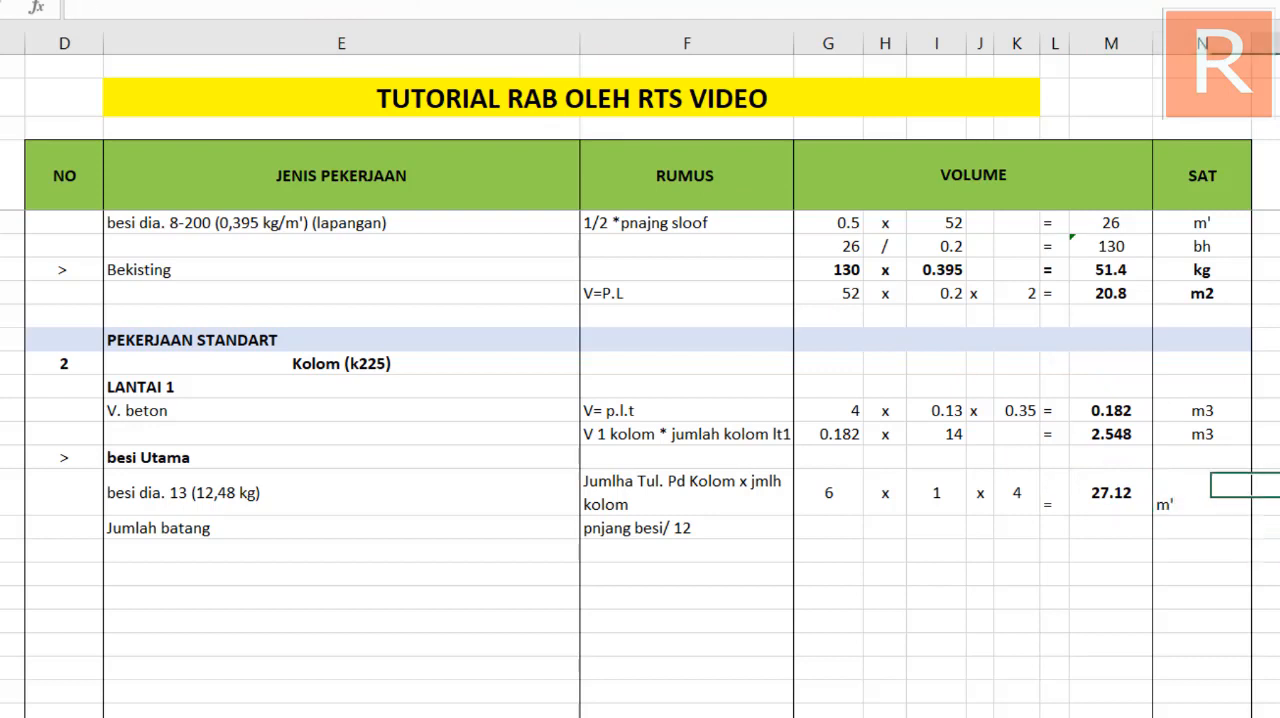
click(1211, 497)
click(470, 2)
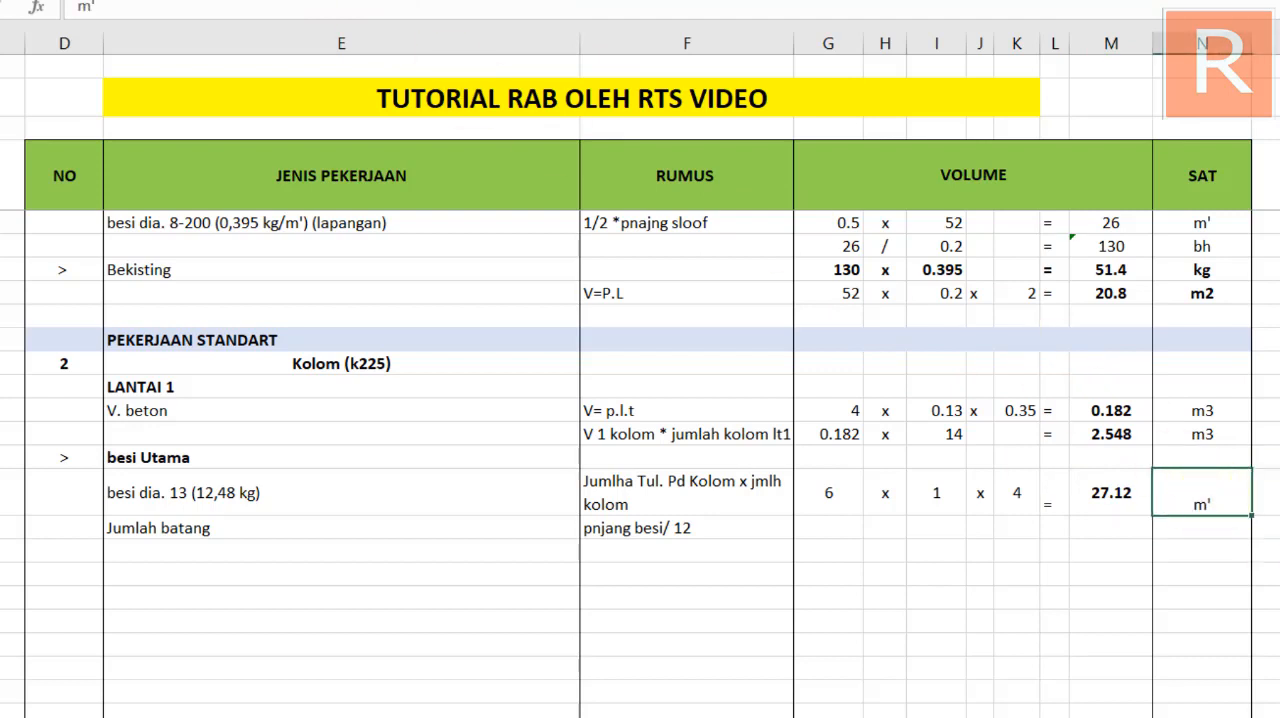
click(1117, 605)
click(1190, 506)
click(144, 2)
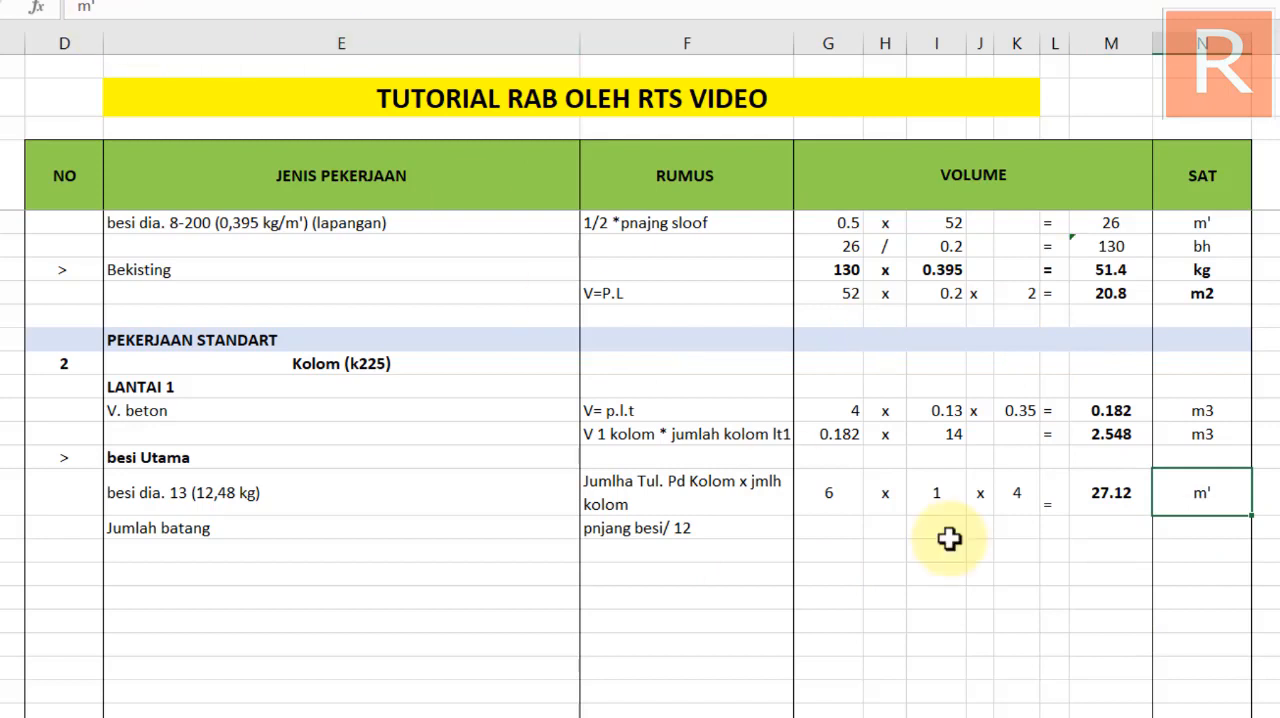
Extend the RUMUS text of the Kolom besi dia. 13 row to "Jumlha Tul. Pd Kolom x jmlh kolom x tinggi kolom + sambungan"
click(1105, 540)
click(1100, 495)
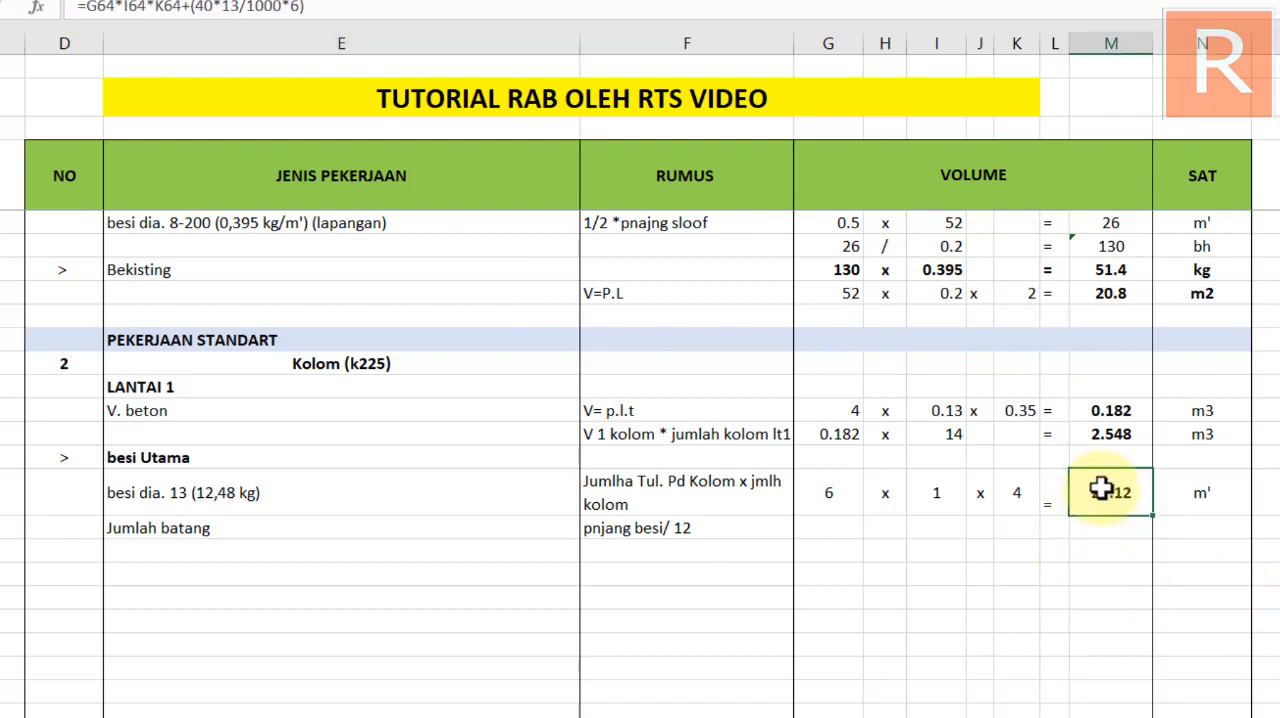
double_click(1100, 490)
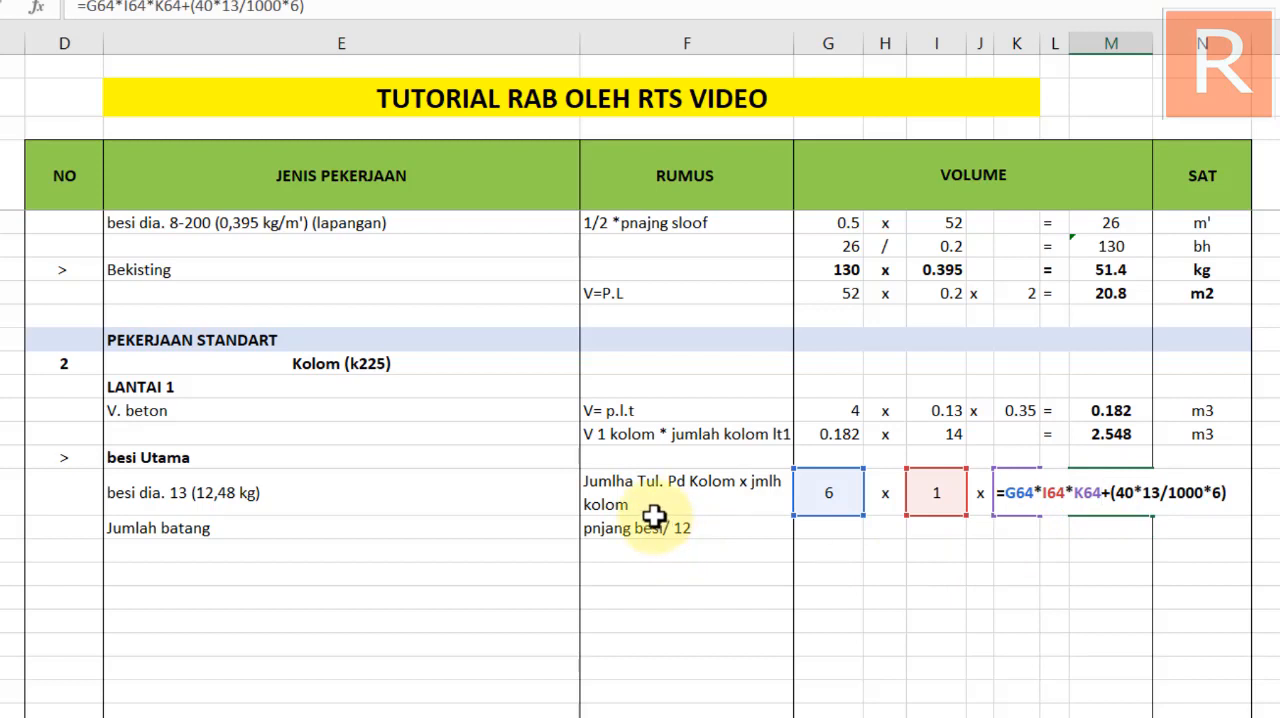
key(Escape)
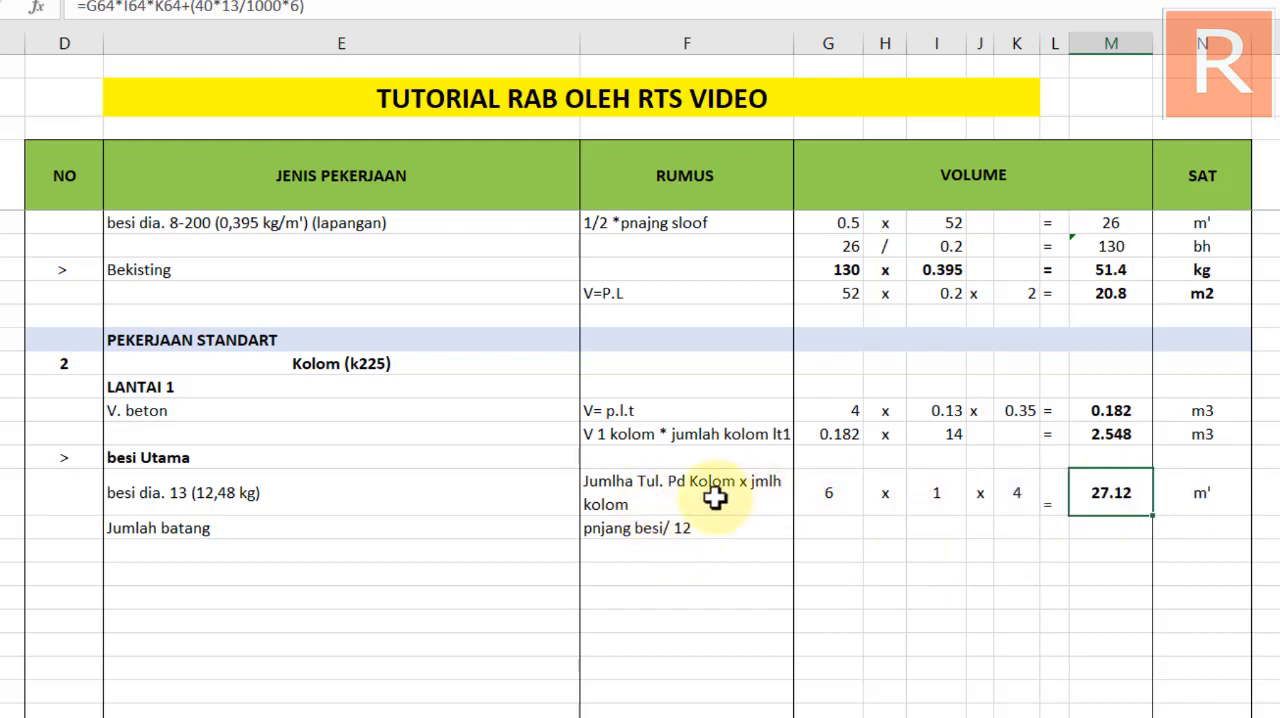
click(677, 500)
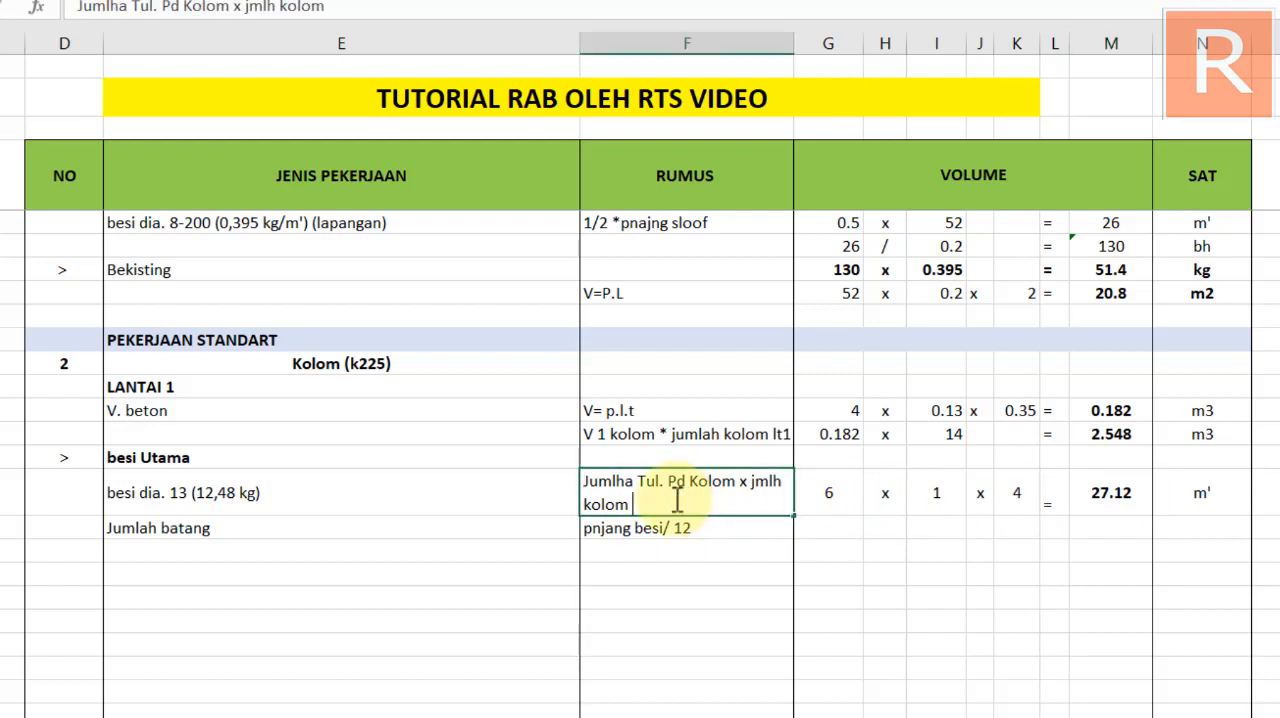
text(x tinggi kolom)
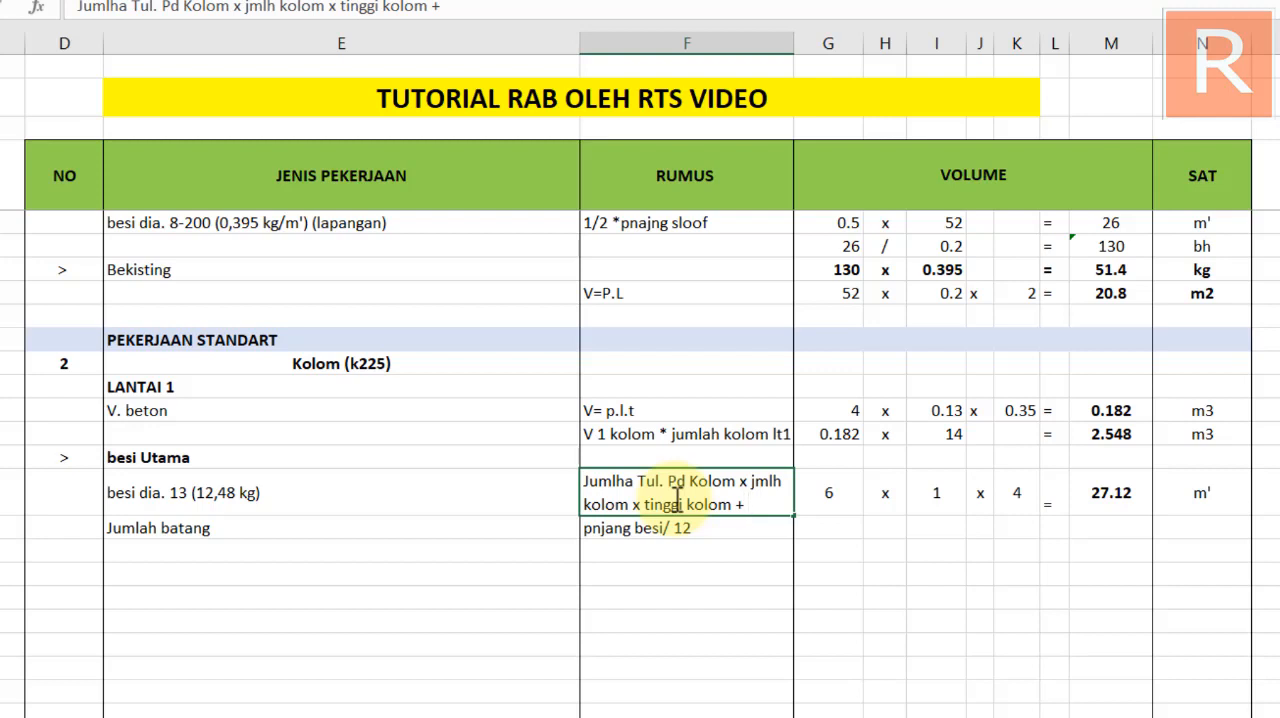
text(+ sambungan)
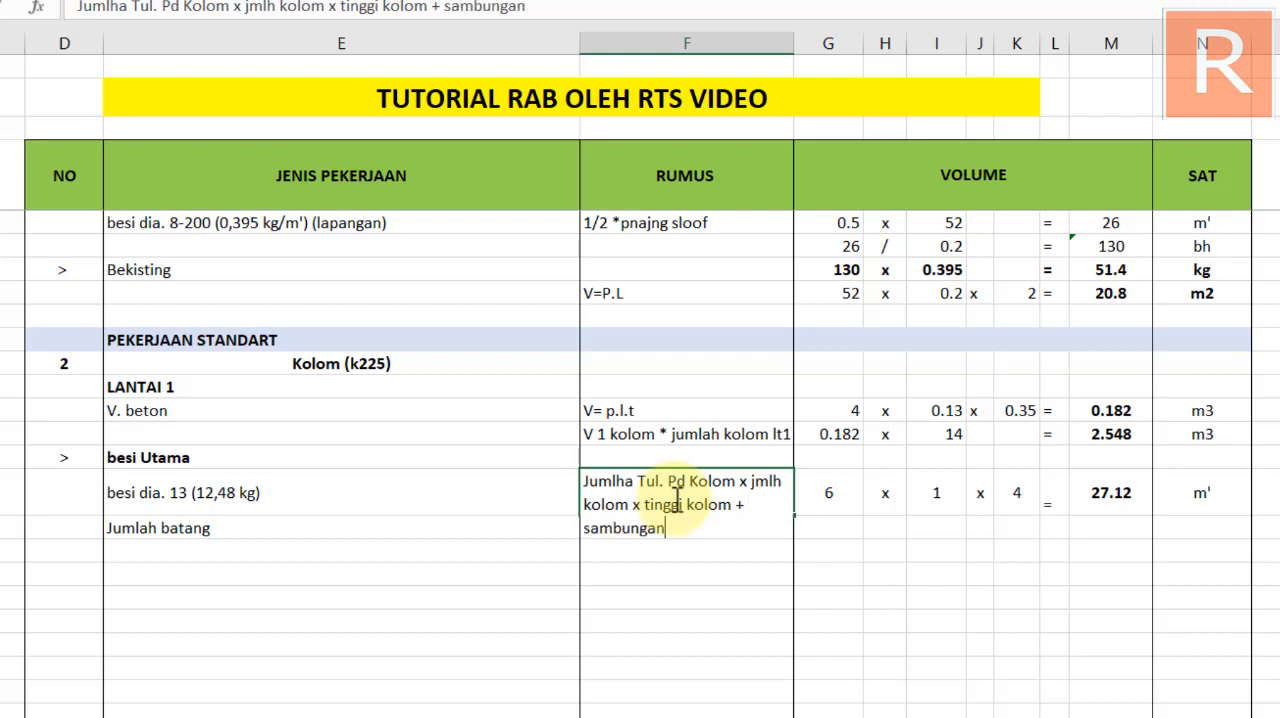
key(Return)
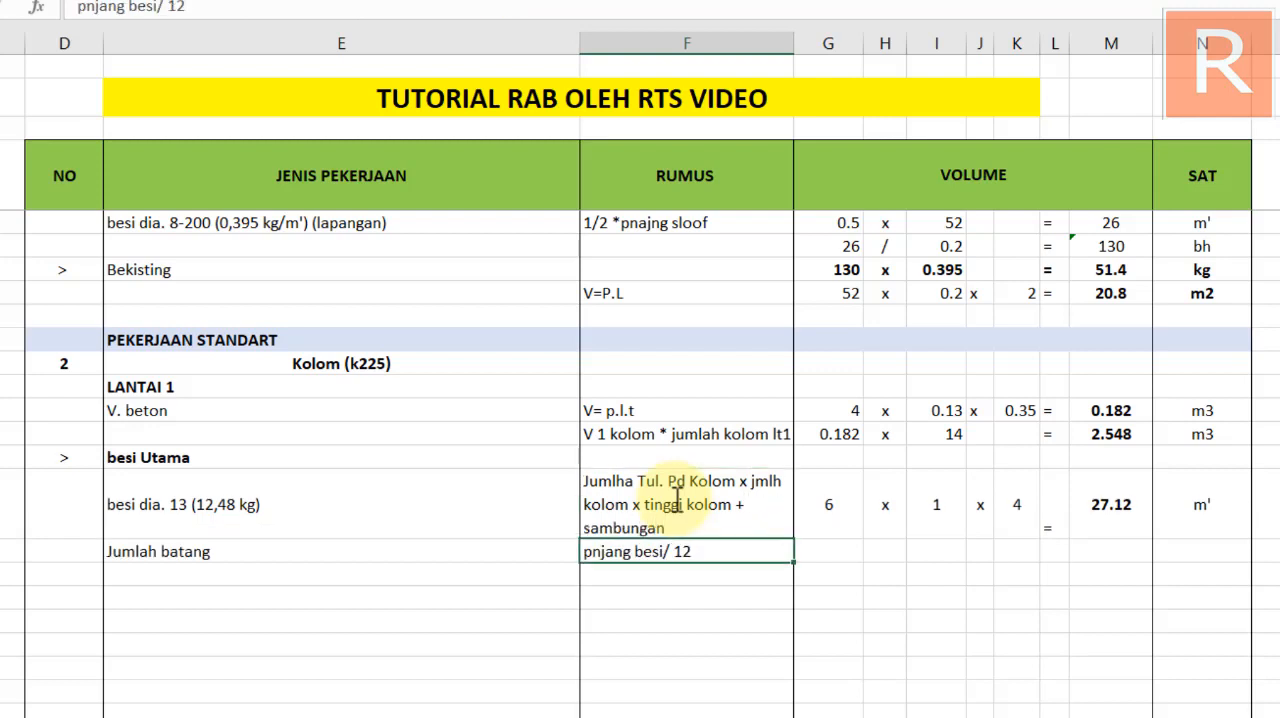
Centre the equals sign of the Kolom besi dia. 13 row vertically and recheck the row's unit and result formula
double_click(1094, 504)
key(Escape)
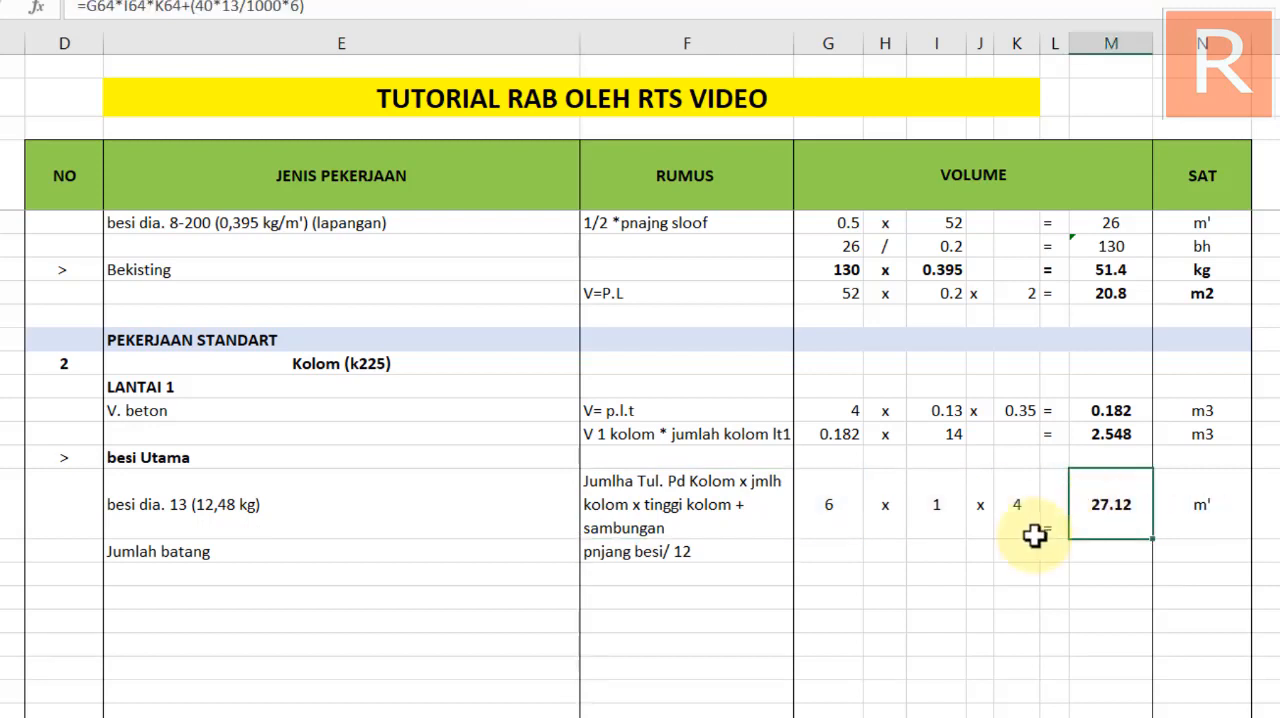
click(1057, 520)
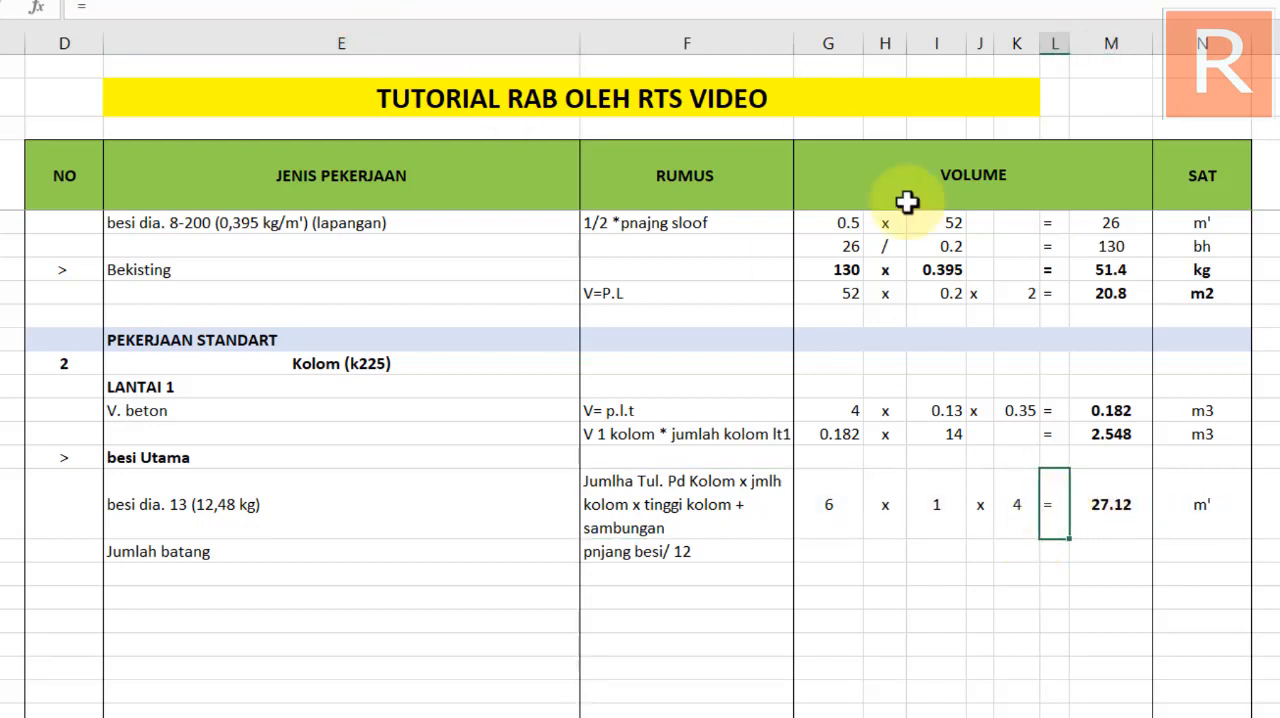
click(1200, 563)
click(1200, 531)
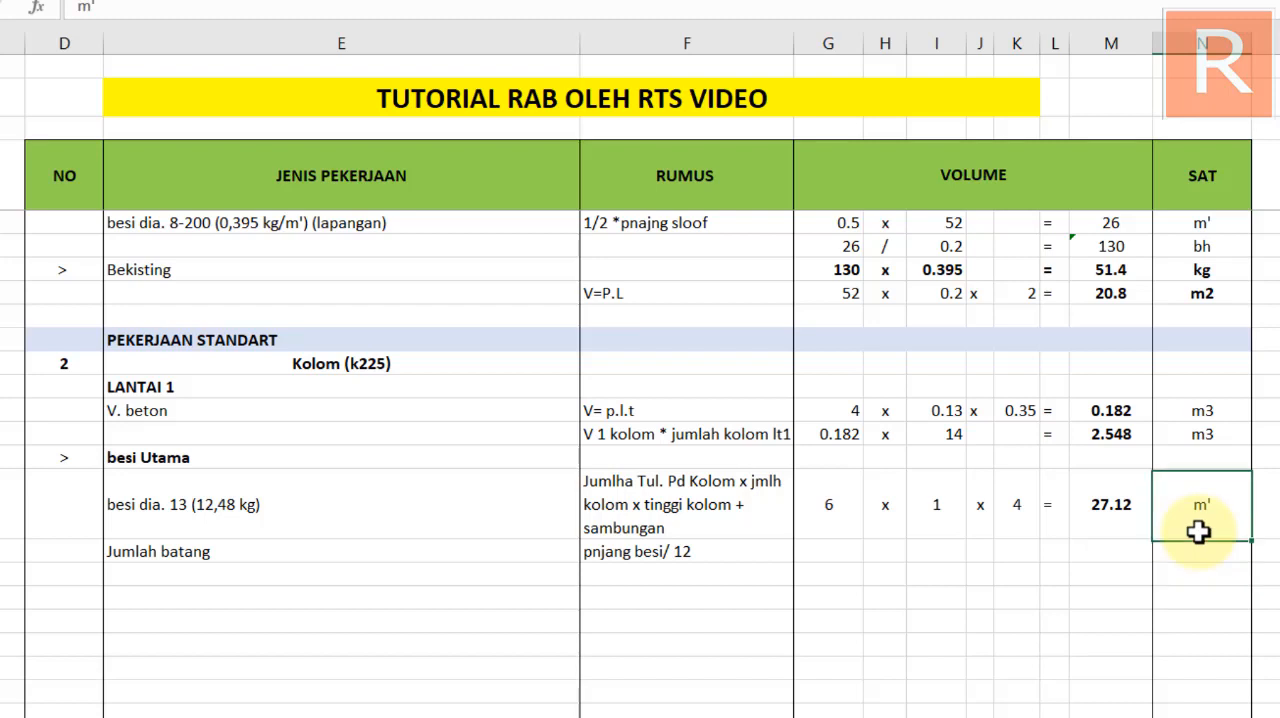
click(1117, 512)
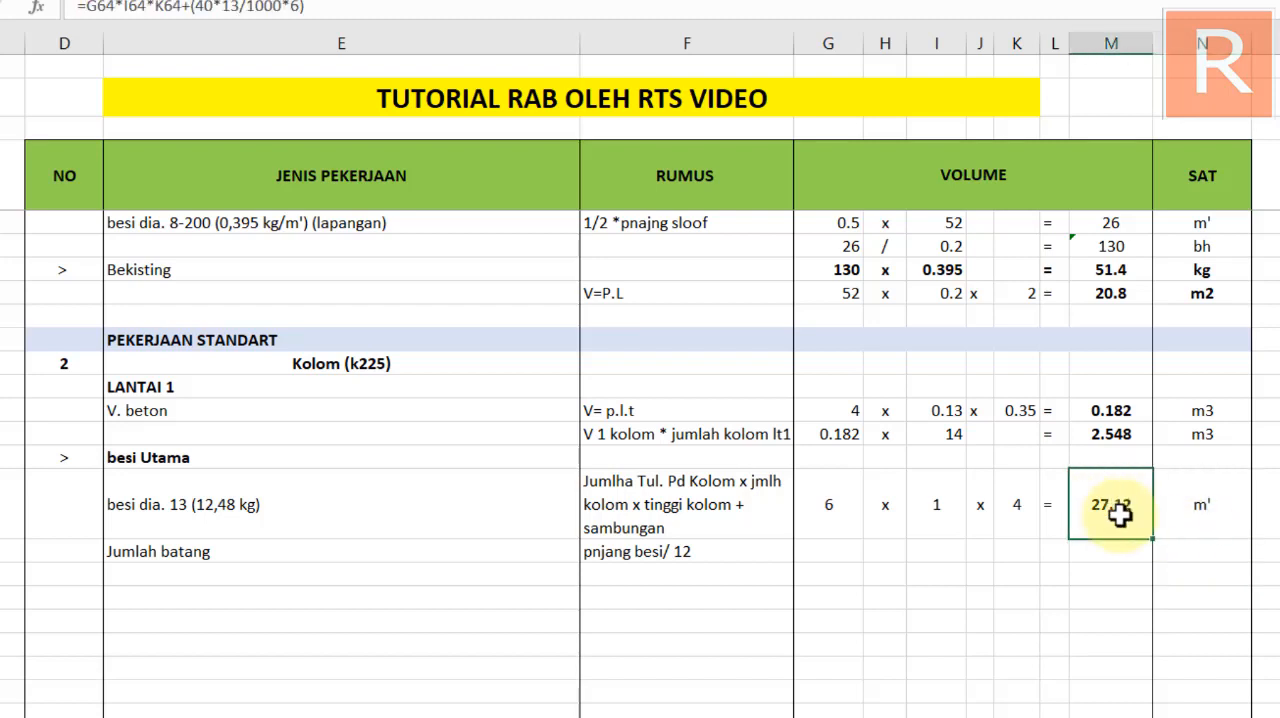
Review the result formula of the Kolom besi dia. 13 row, including its splice length part
double_click(1117, 512)
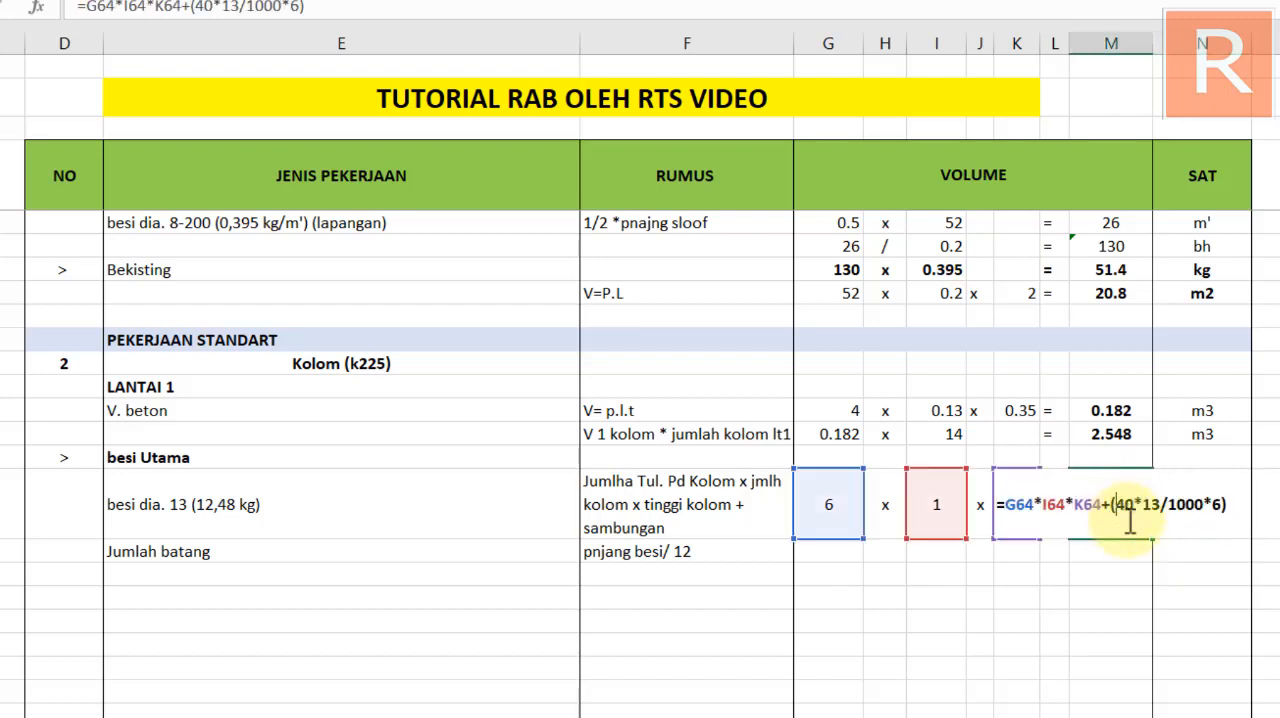
click(1122, 512)
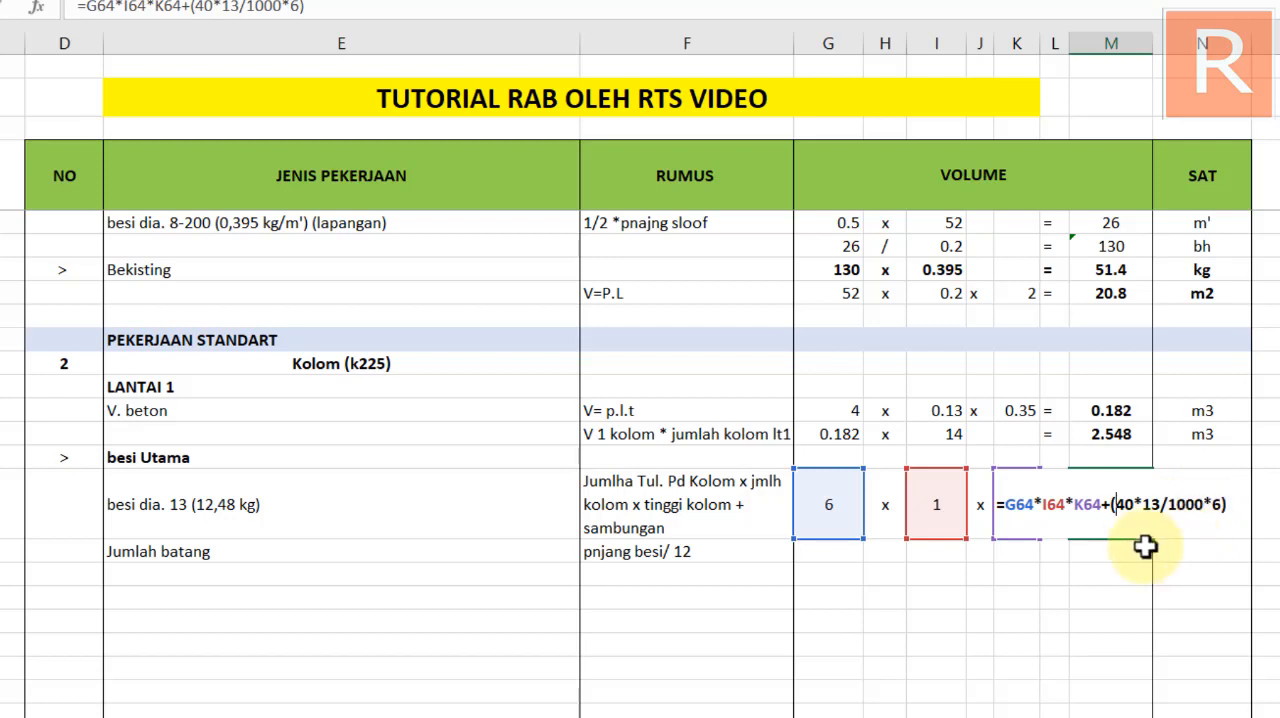
key(Return)
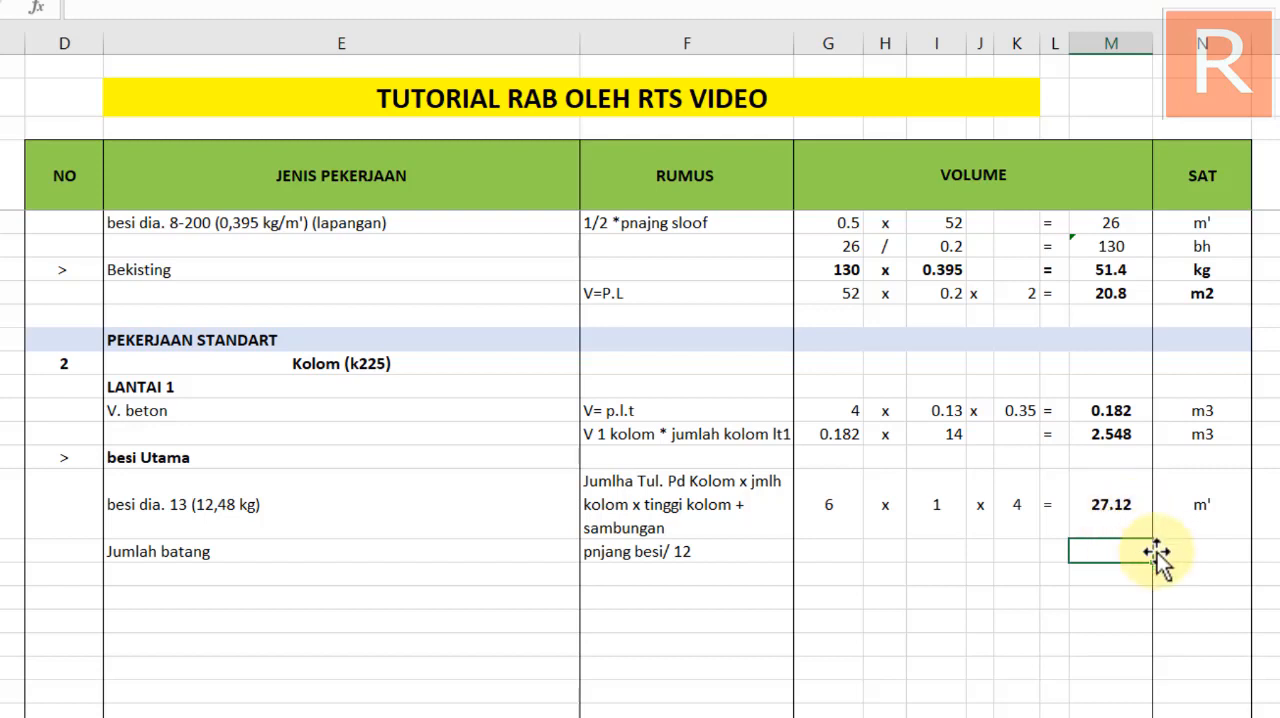
Insert a blank row directly above the Kolom Jumlah batang row
click(827, 549)
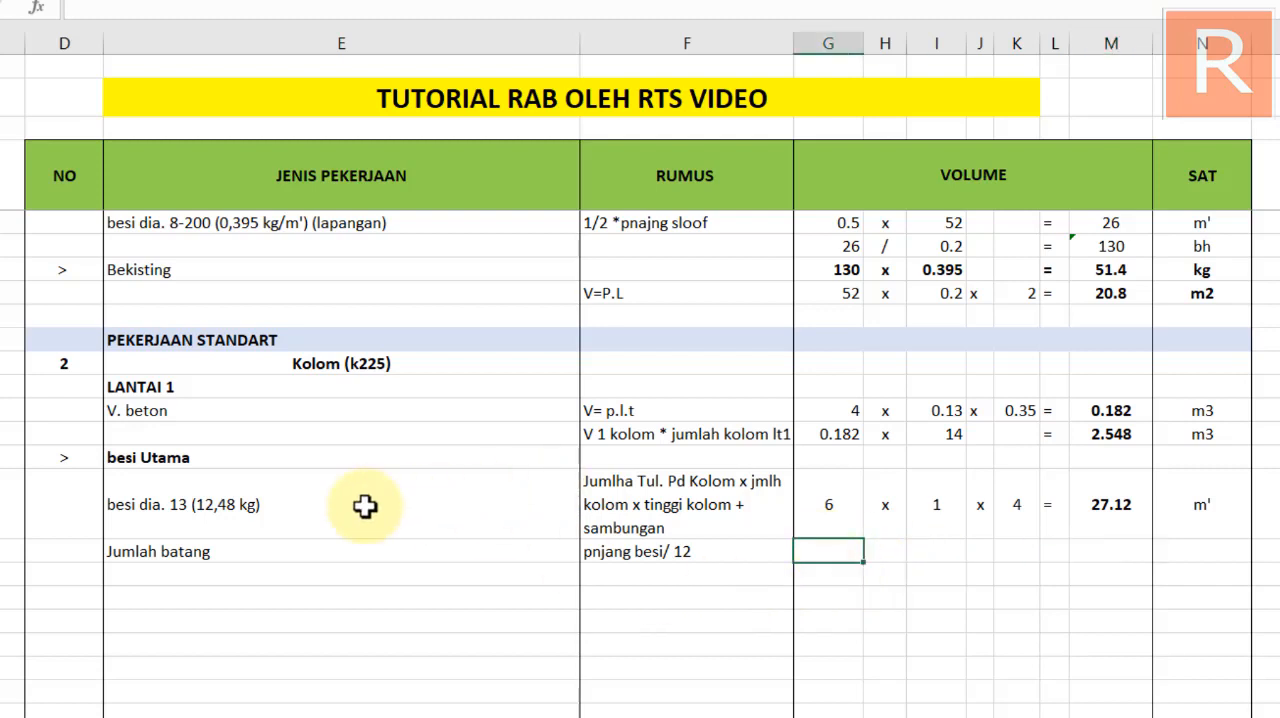
key(shift+space)
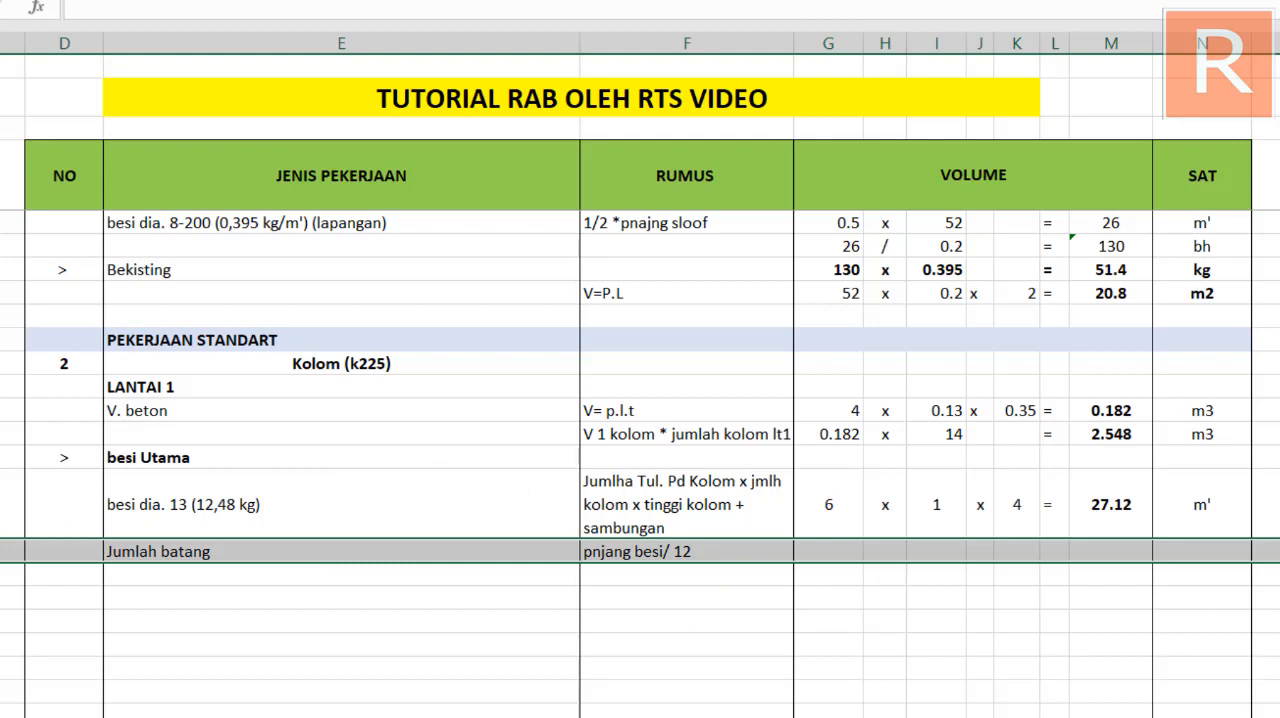
key(ctrl+shift+plus)
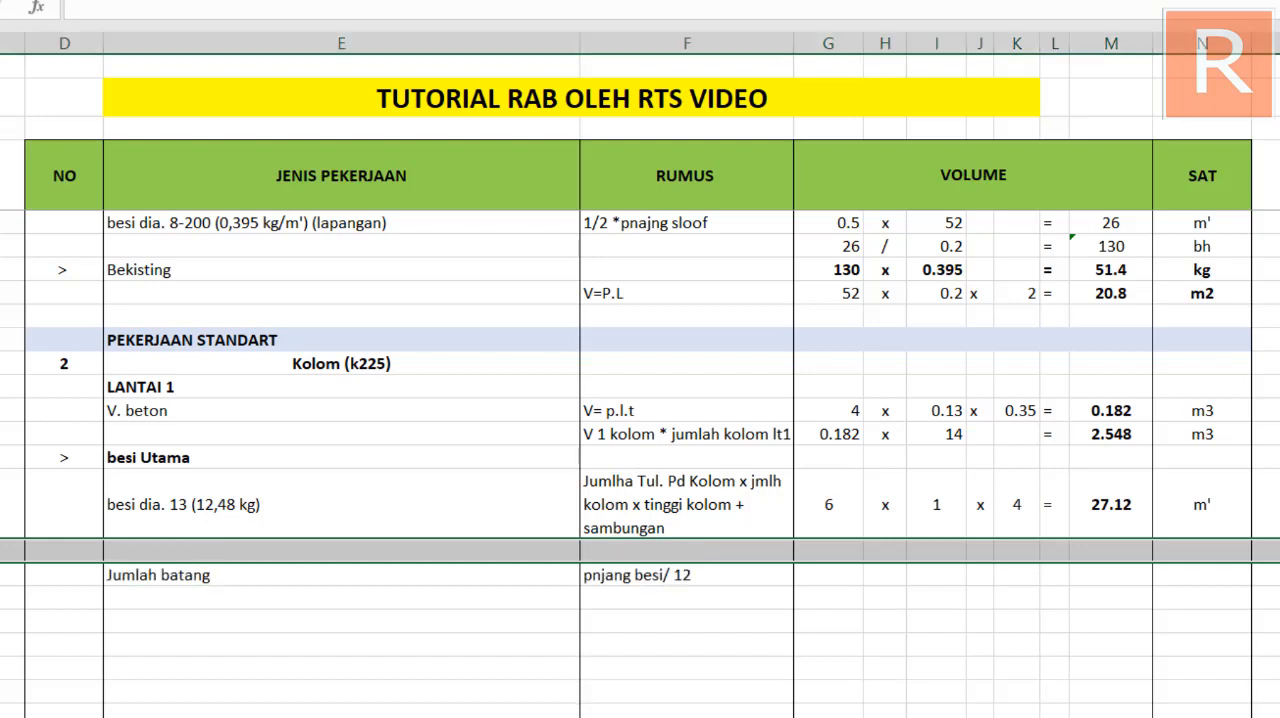
Enter "pnjng tul.kolom x jmlh kolo lt 1" as the RUMUS text of the blank row above Jumlah batang
click(434, 552)
click(622, 553)
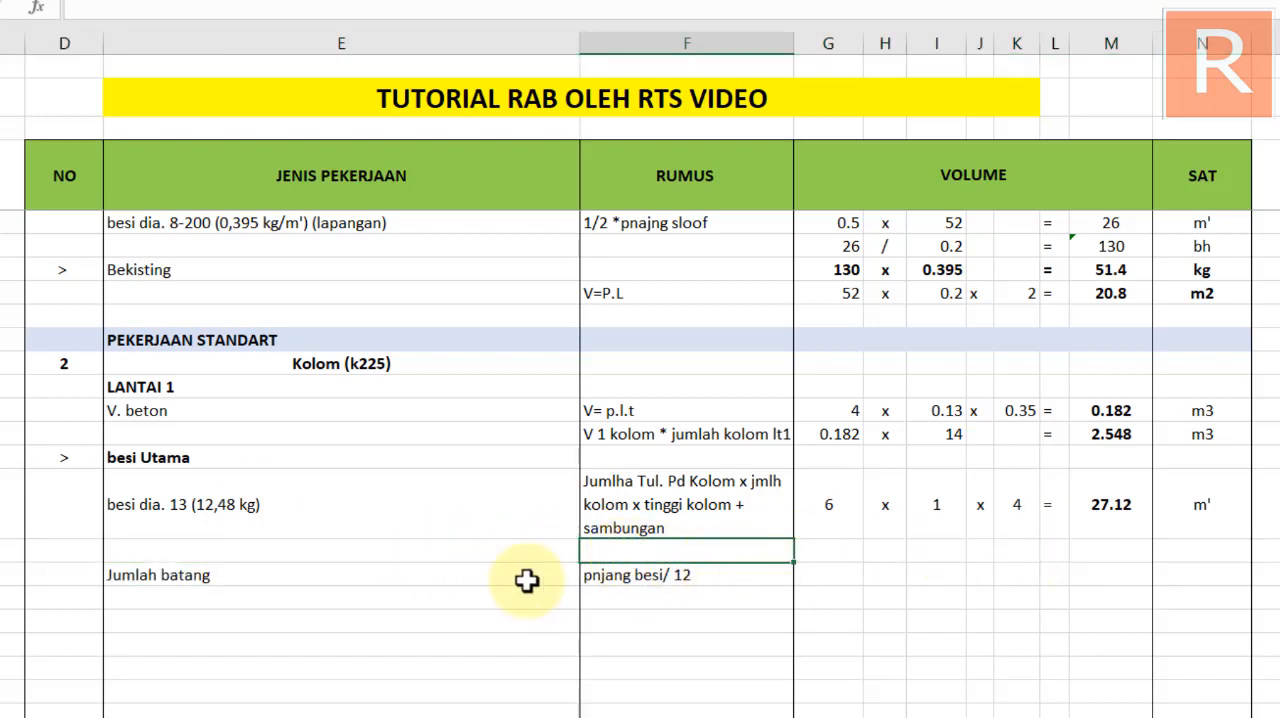
text(pnjng tul)
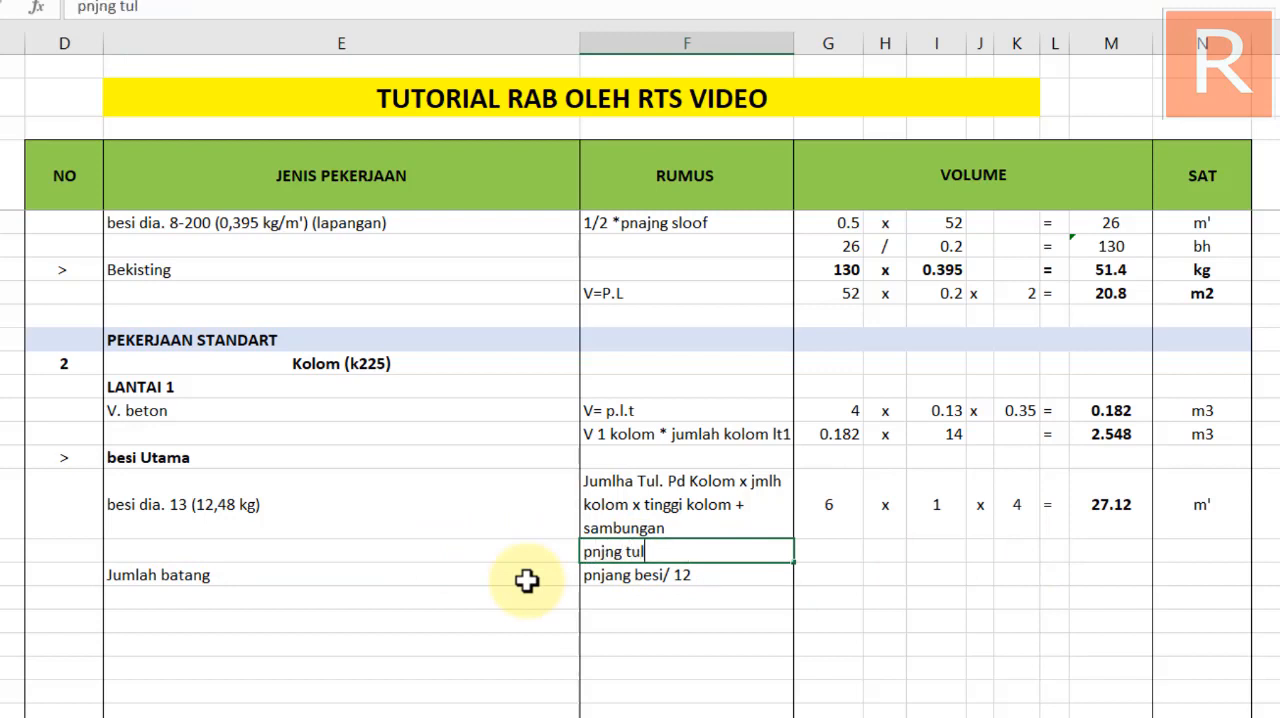
text(.kolom x j)
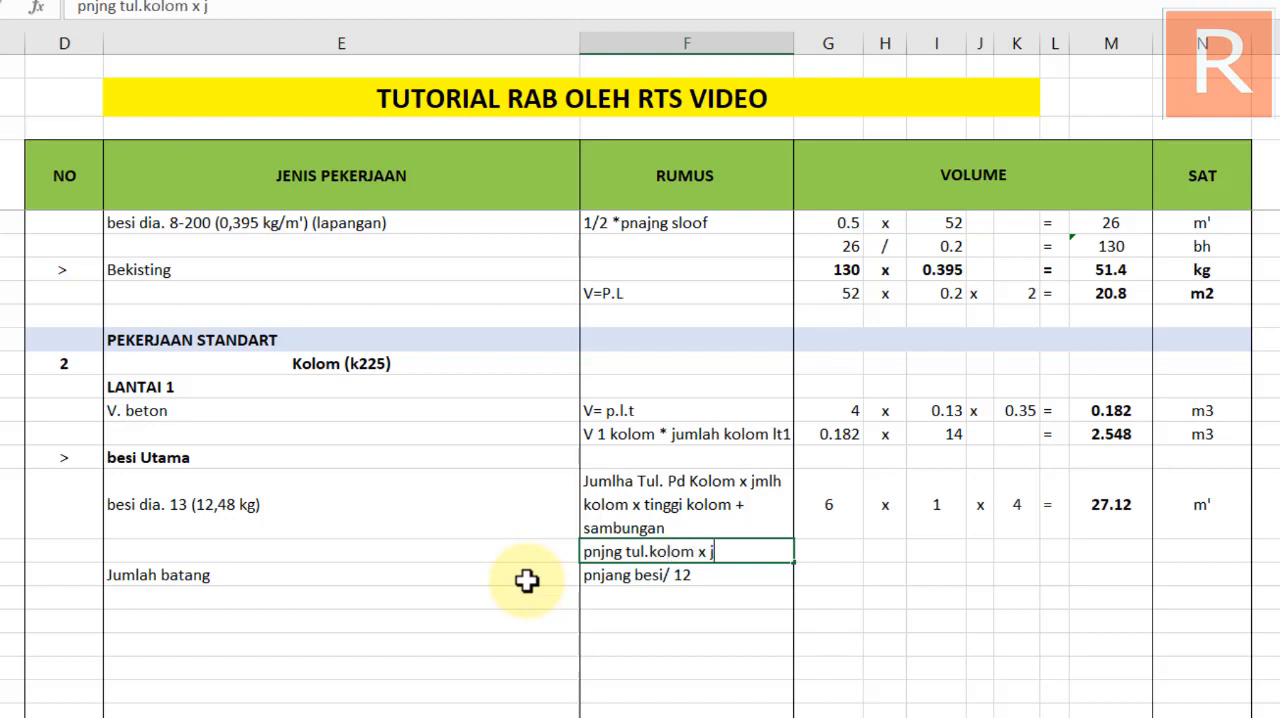
text(mlh kolo lt 1)
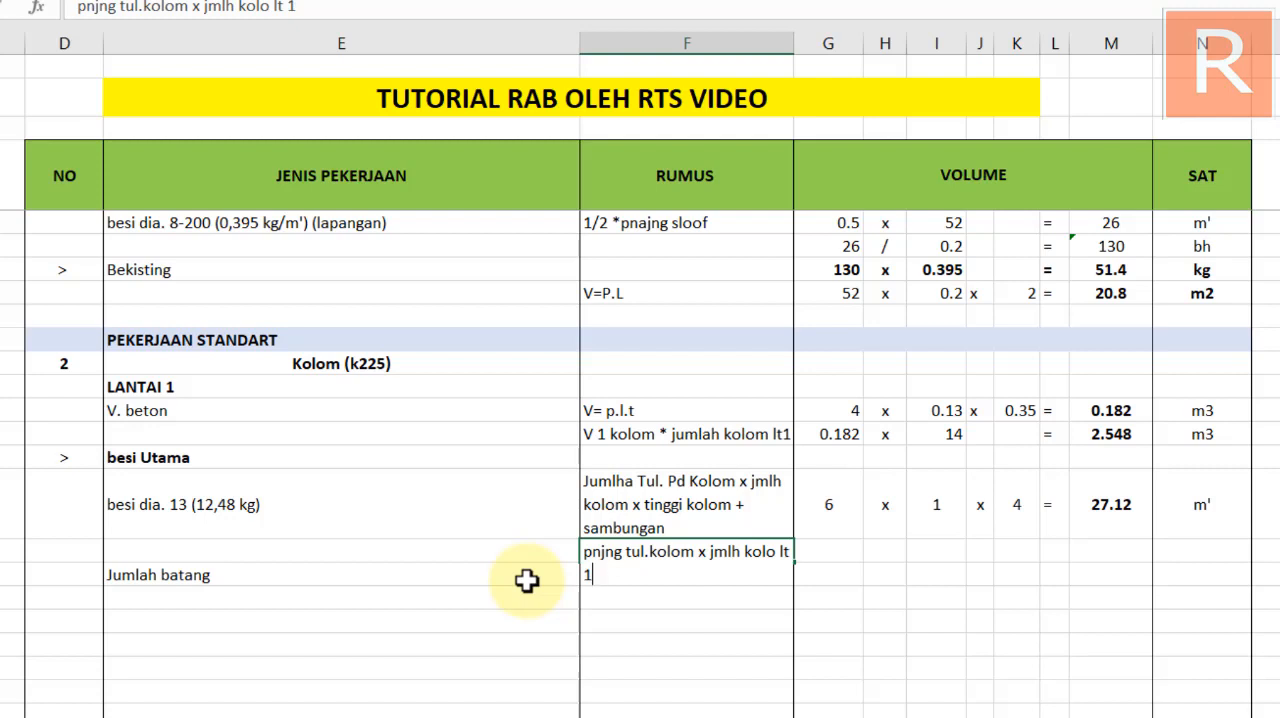
key(Return)
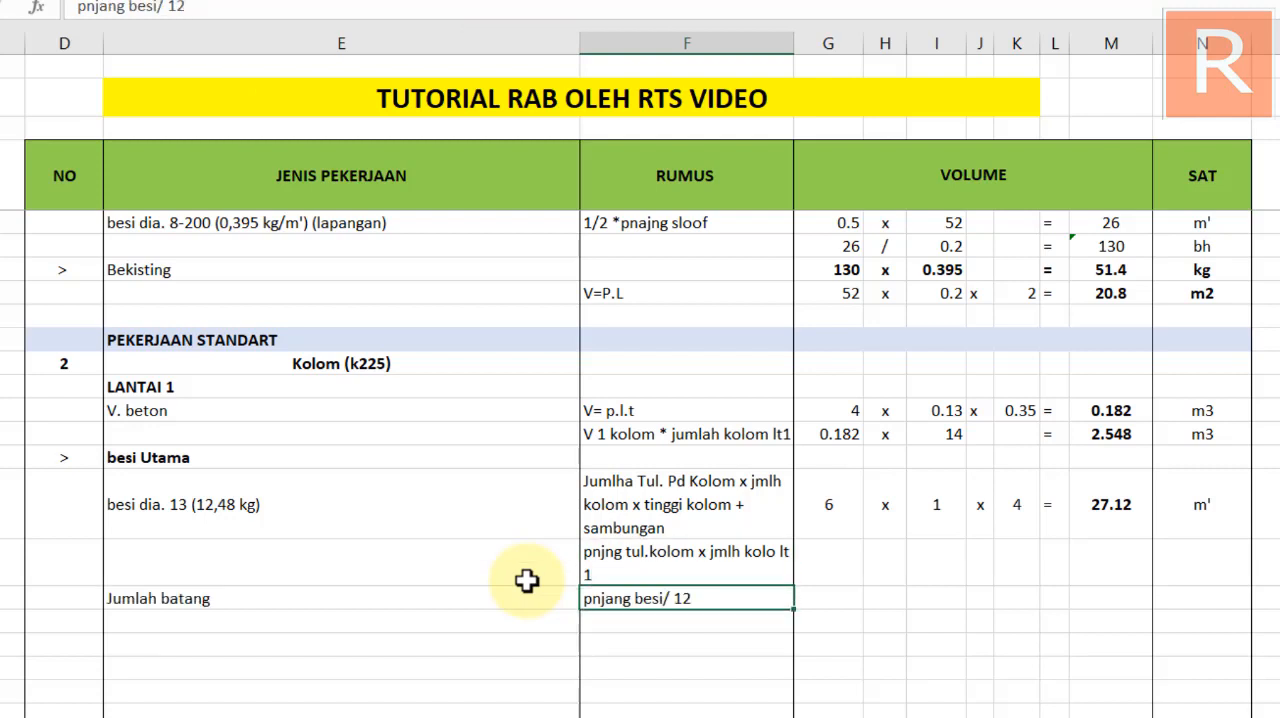
Fill the volume factors of the total bar length row with a reference to the besi dia. 13 result, x and 14
click(835, 563)
text(=)
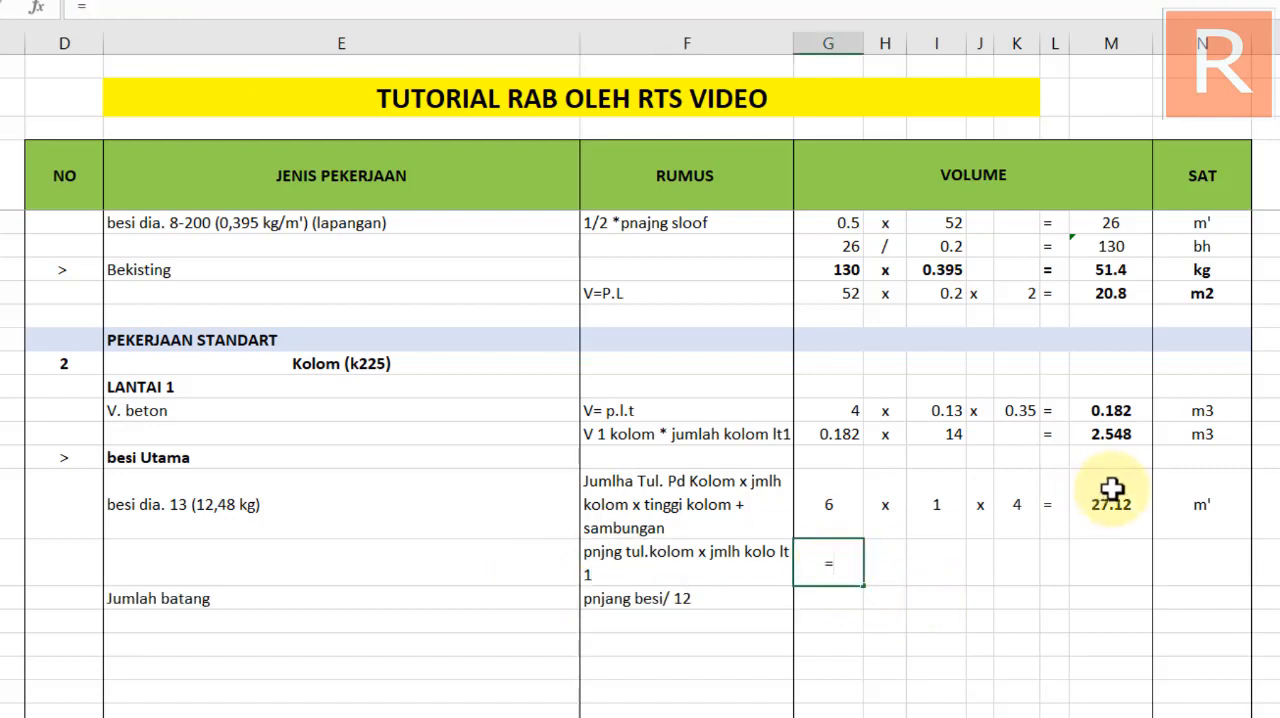
click(1110, 500)
key(Return)
click(880, 563)
text(x)
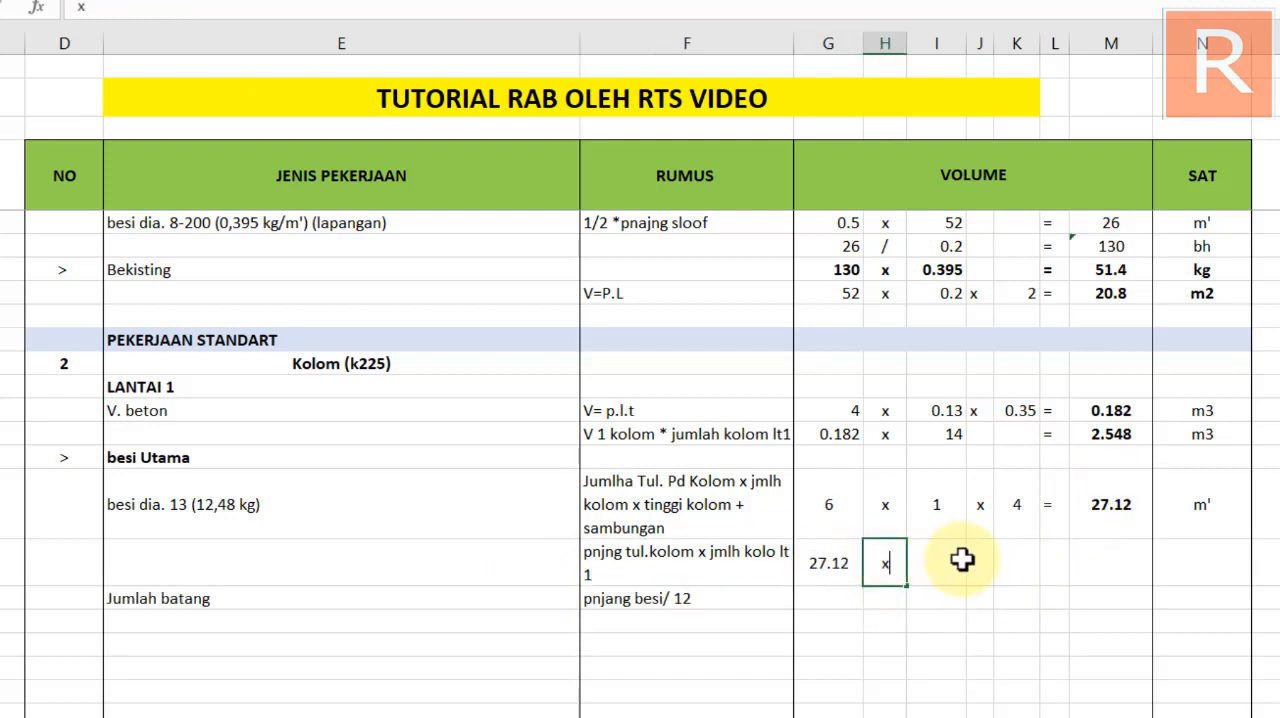
click(963, 562)
text(14)
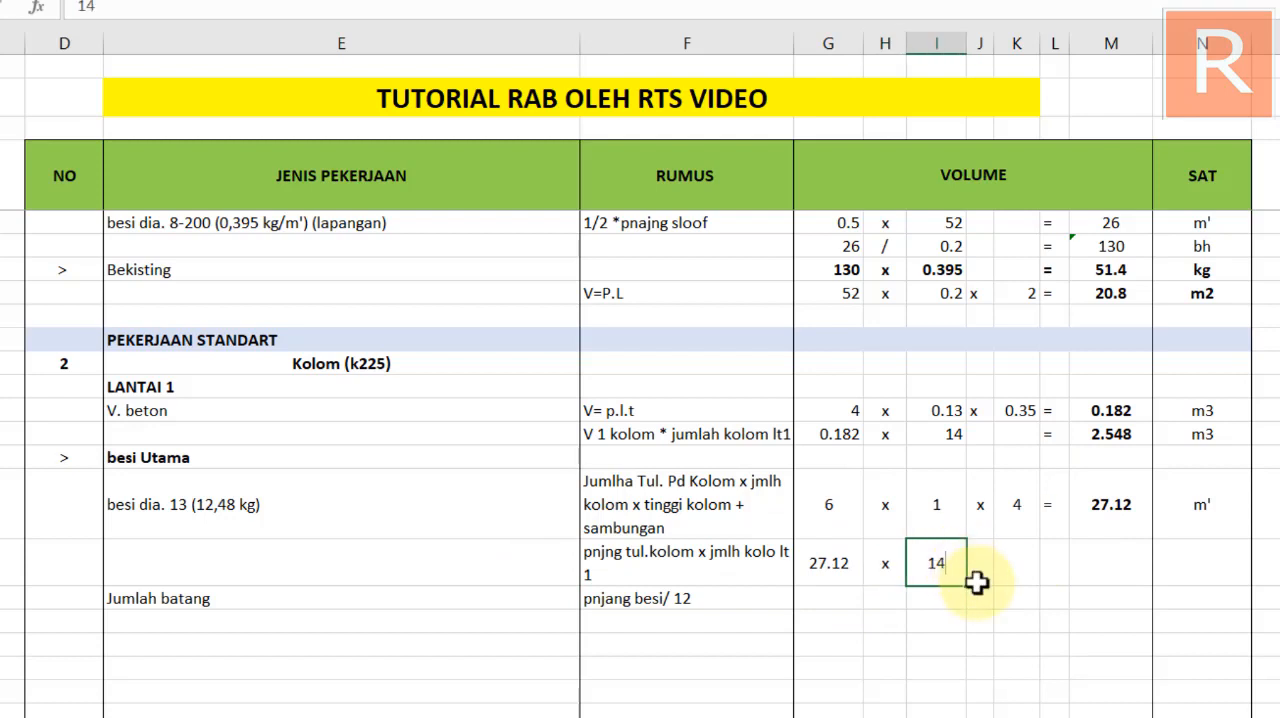
key(Return)
Complete the total bar length row with an equals sign, the formula =G65*I65 copied from the concrete volume and the centred unit m'
click(1056, 565)
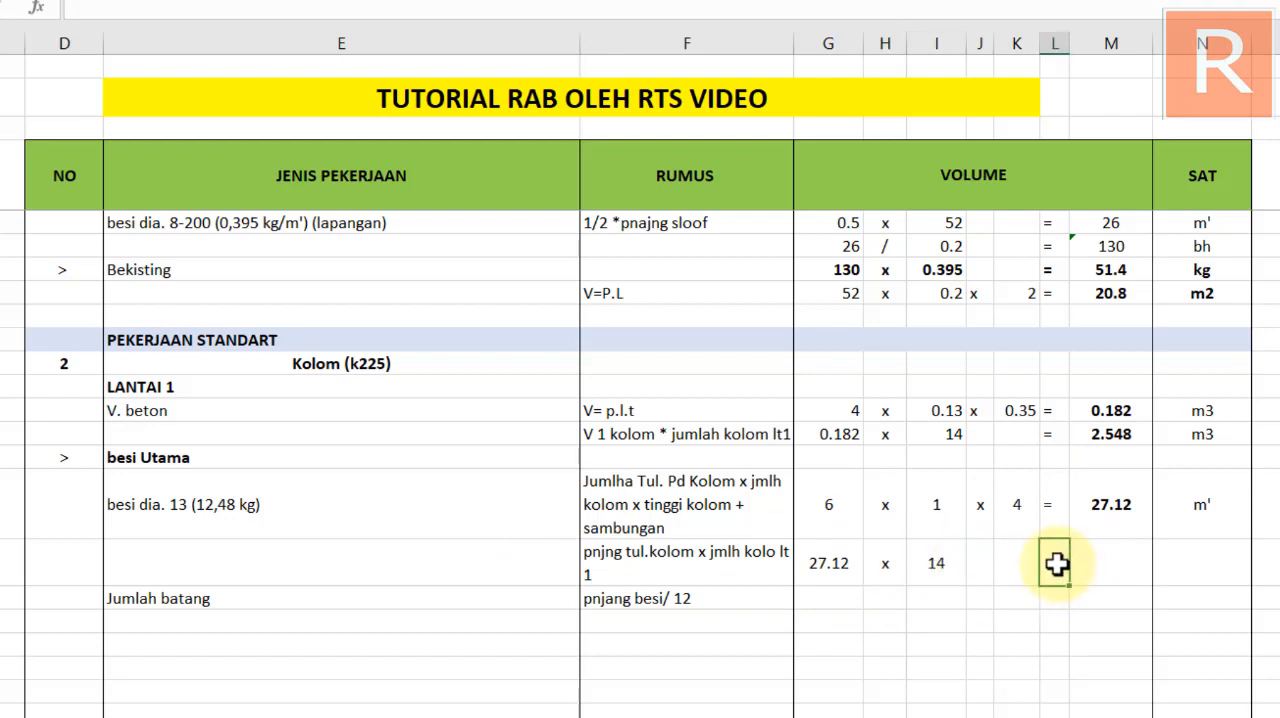
text(=)
key(Return)
click(1108, 547)
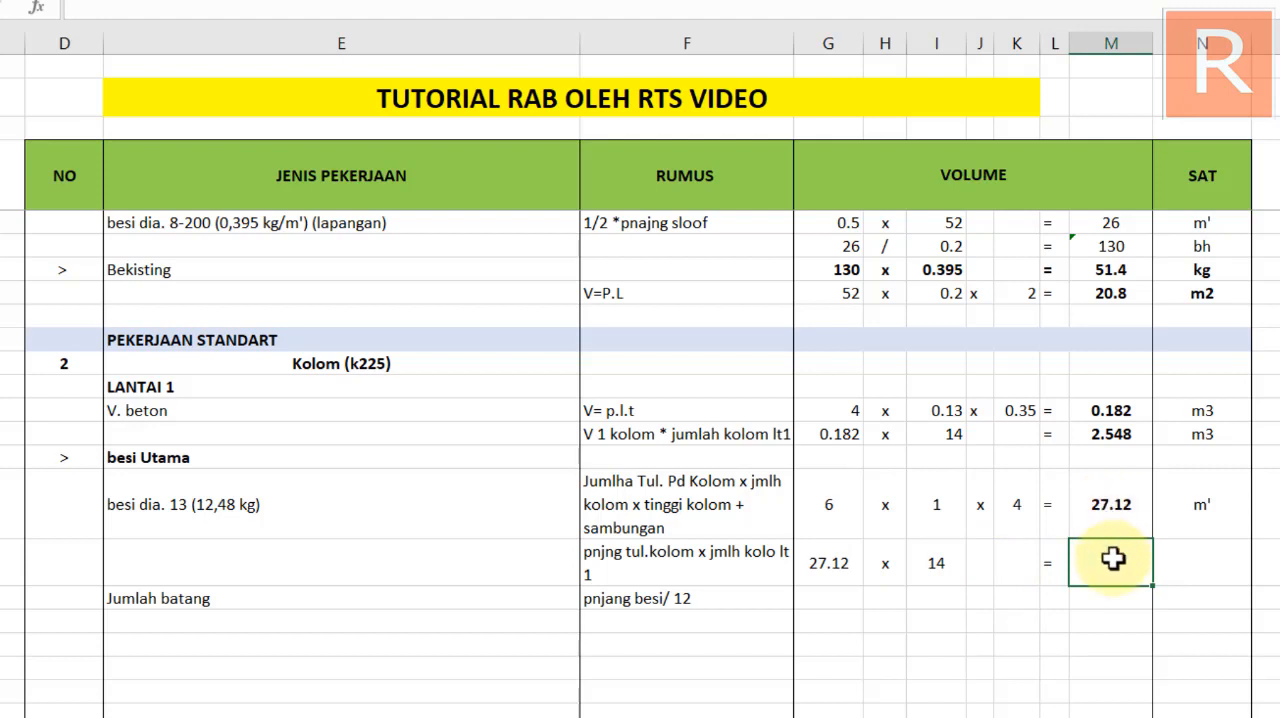
click(1120, 434)
key(ctrl+c)
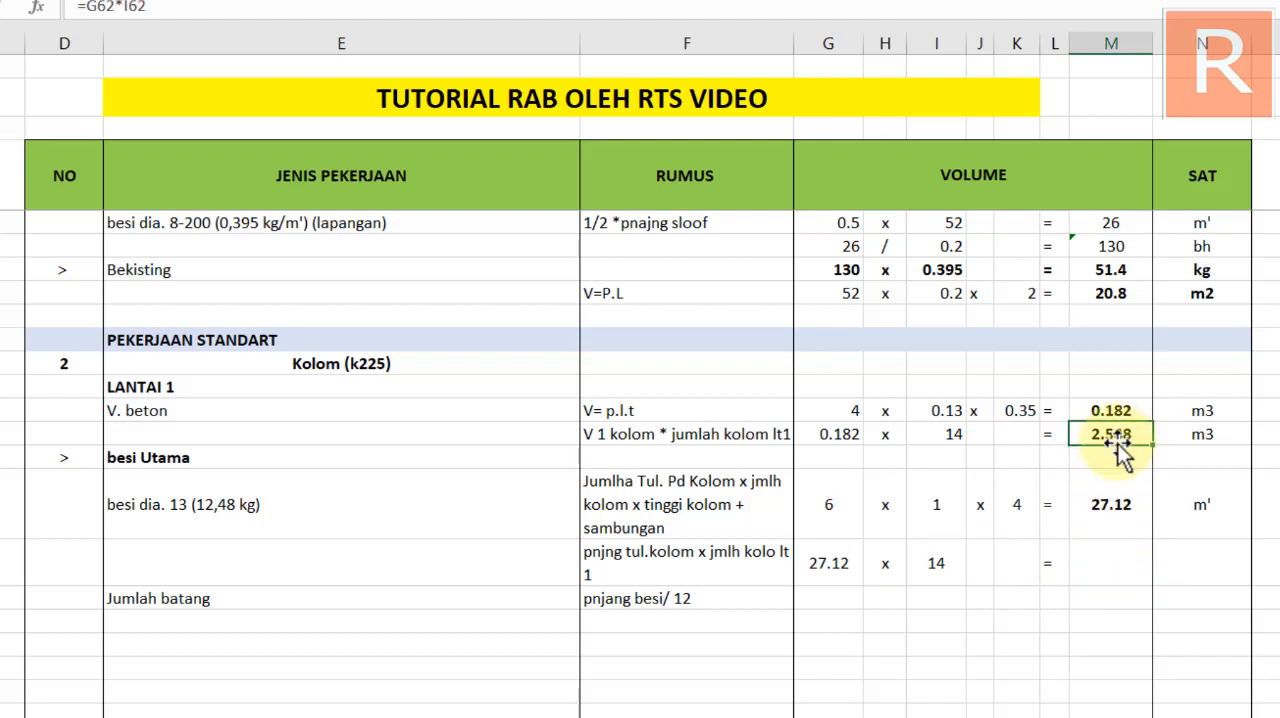
click(1111, 563)
key(ctrl+v)
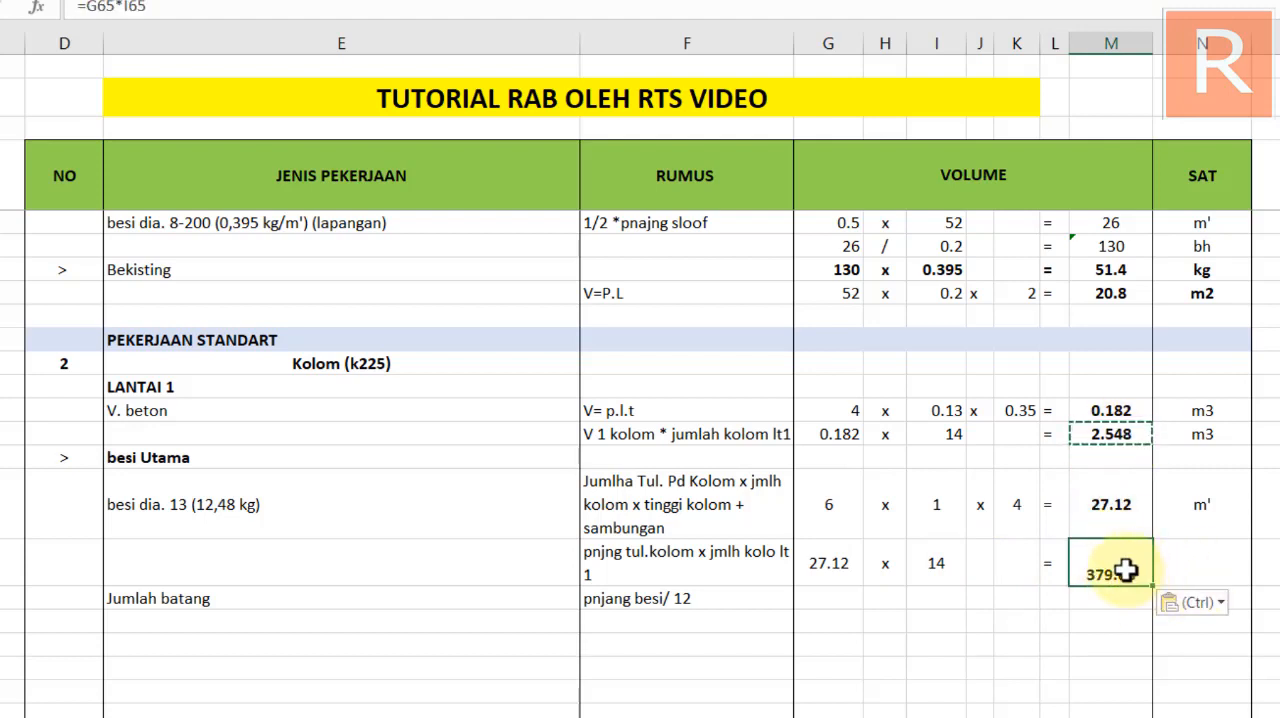
click(1200, 563)
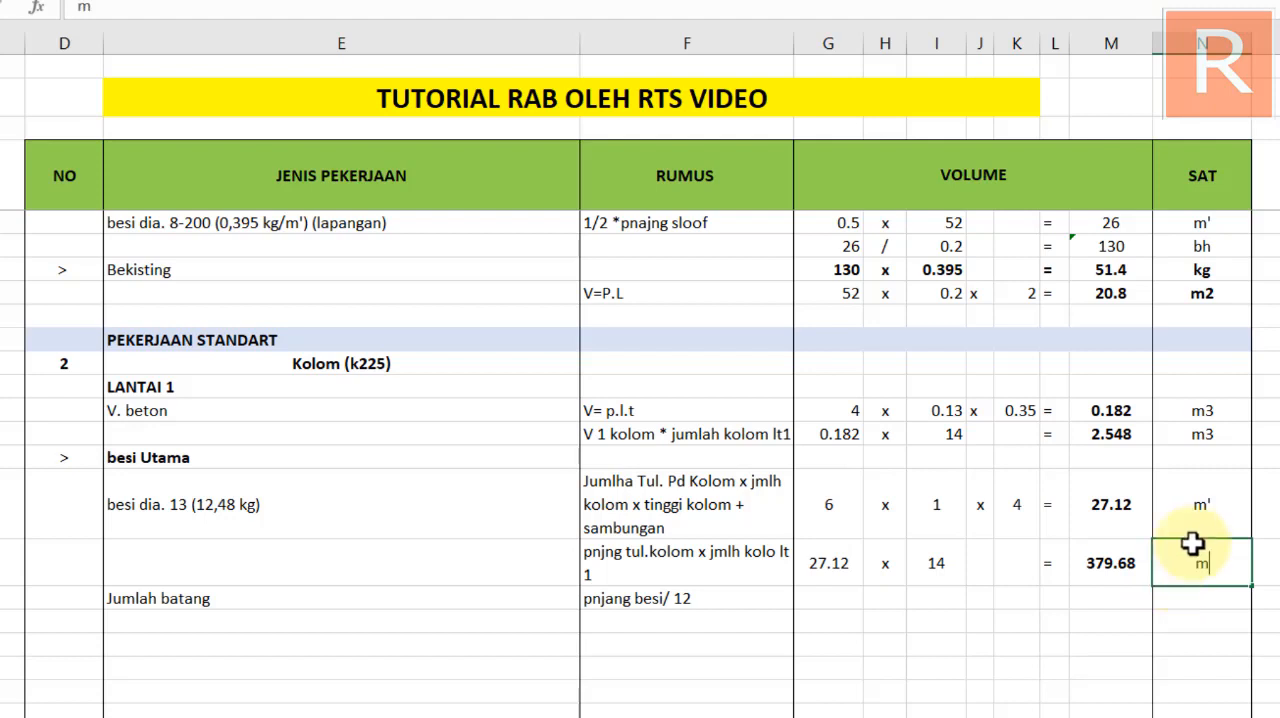
Fill the Kolom Jumlah batang row with a reference to the total bar length, a colon as division sign and 12
click(823, 600)
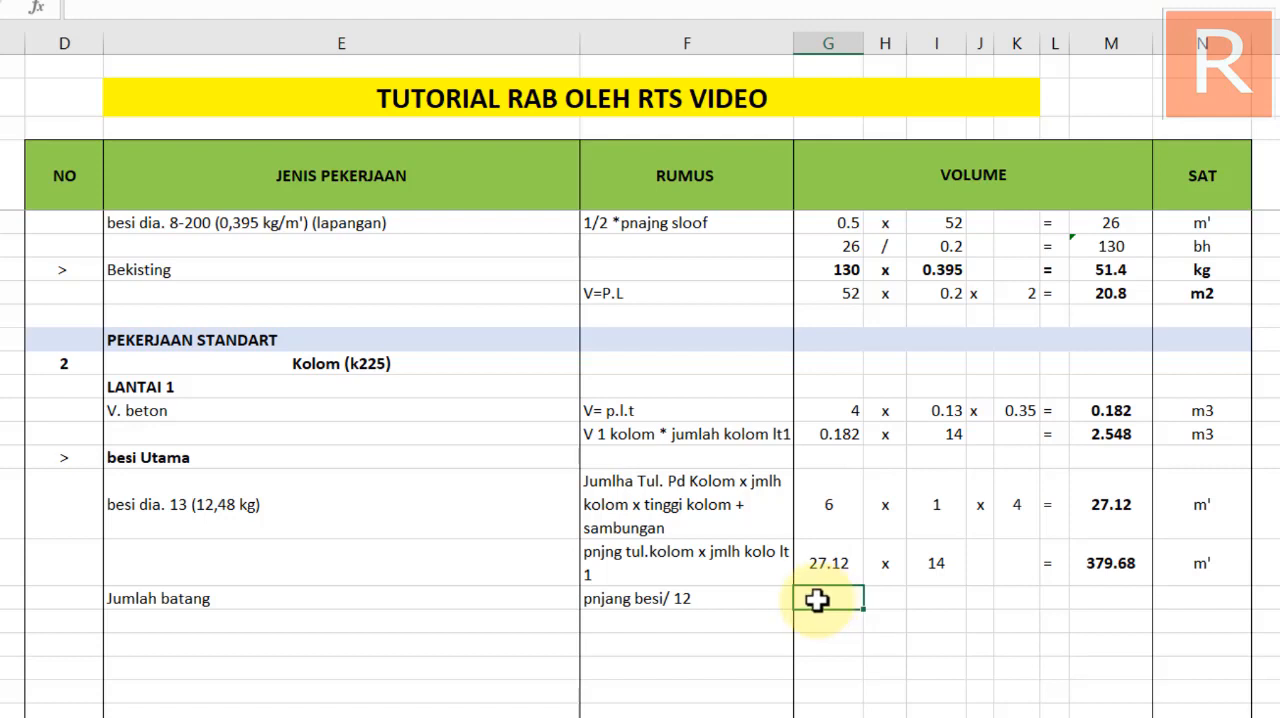
text(=)
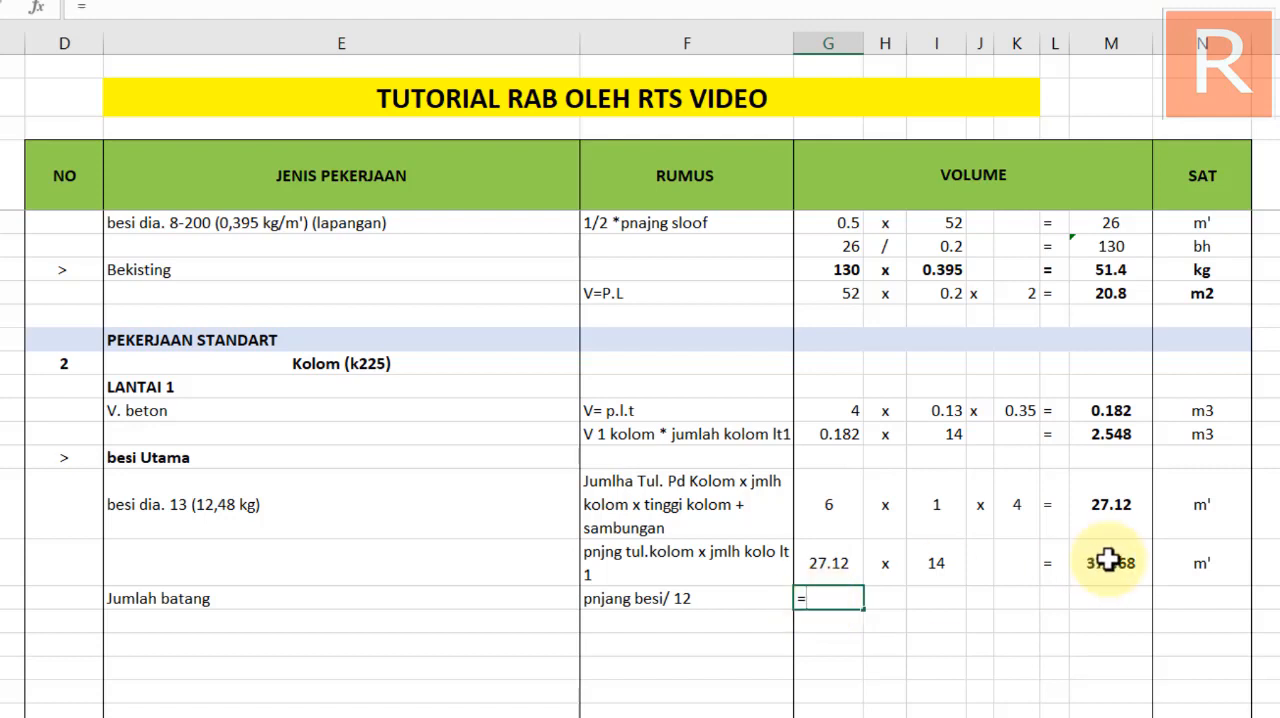
click(1105, 563)
key(Return)
click(885, 600)
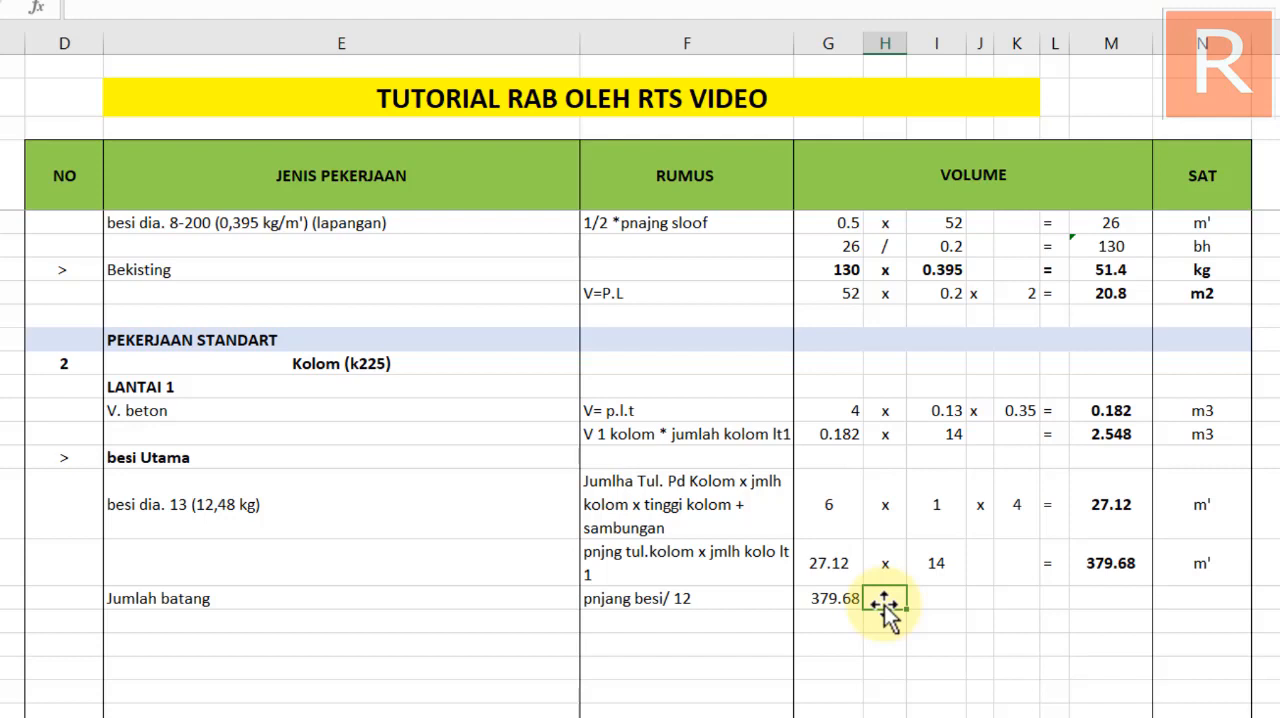
text(:)
key(Return)
click(935, 592)
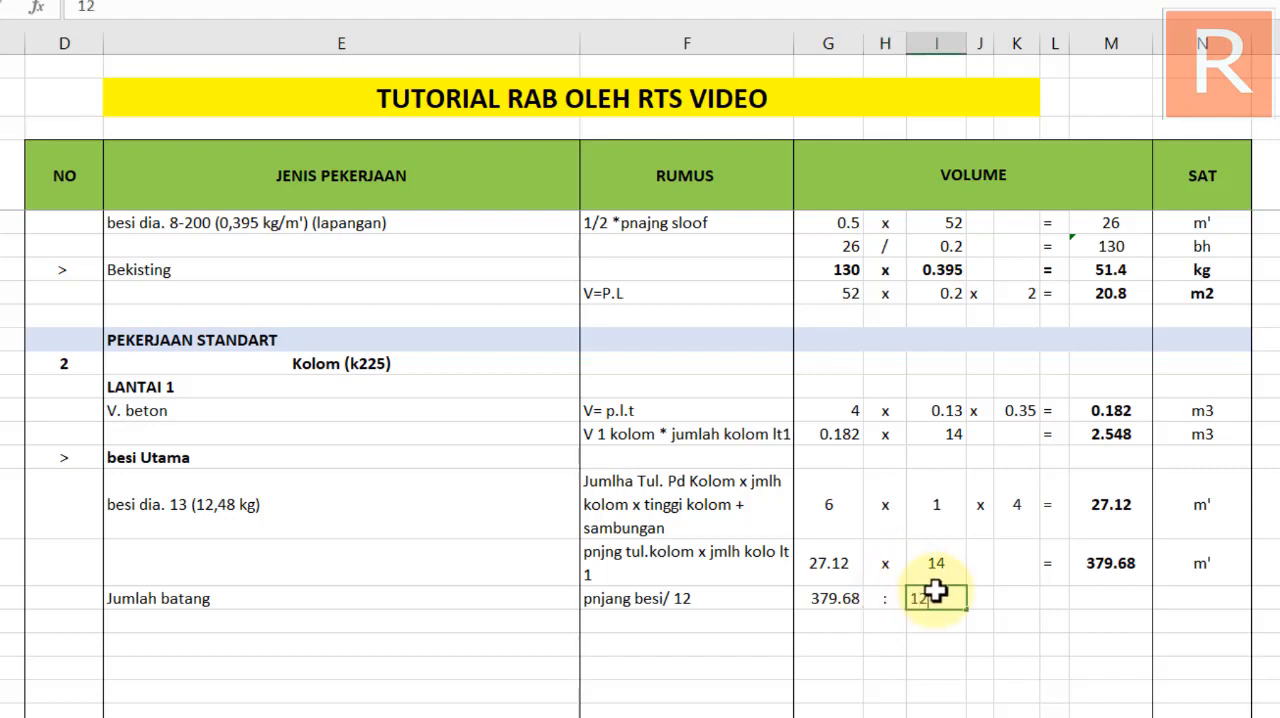
key(Return)
Add the equals sign and the result formula =G66/I66 to the Kolom Jumlah batang row
click(1055, 600)
text(=)
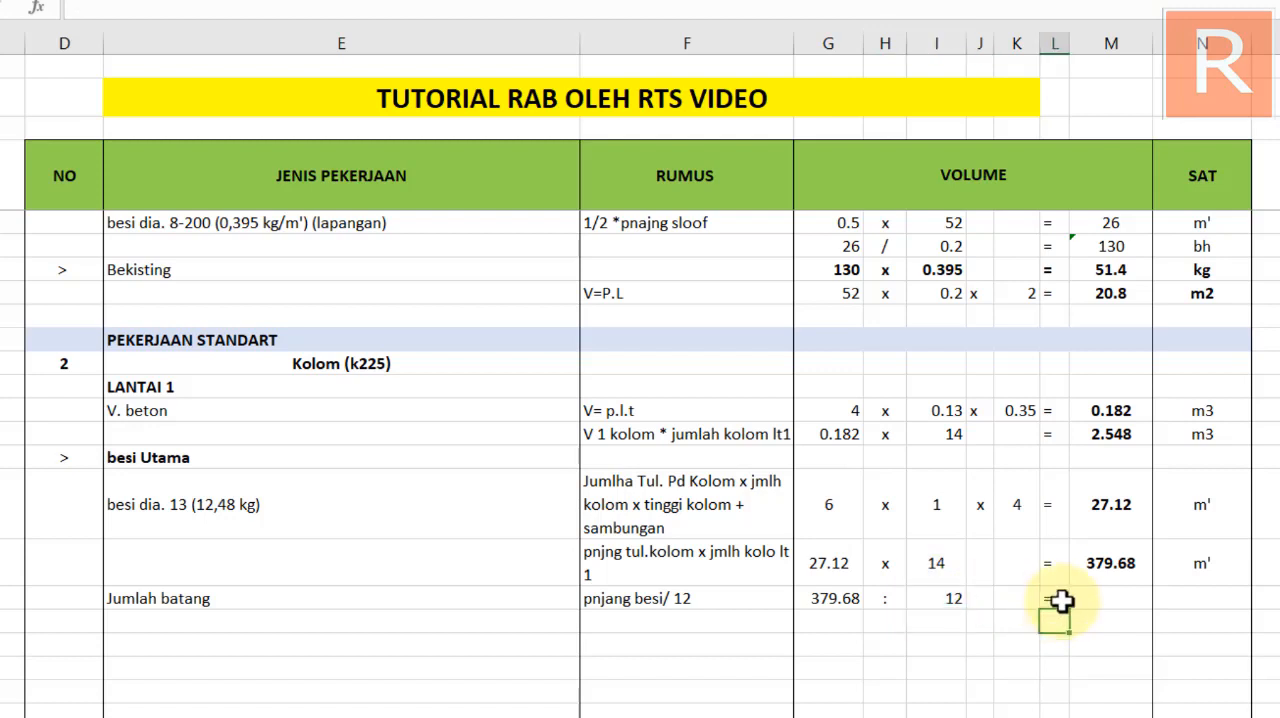
click(1095, 597)
text(=)
click(835, 597)
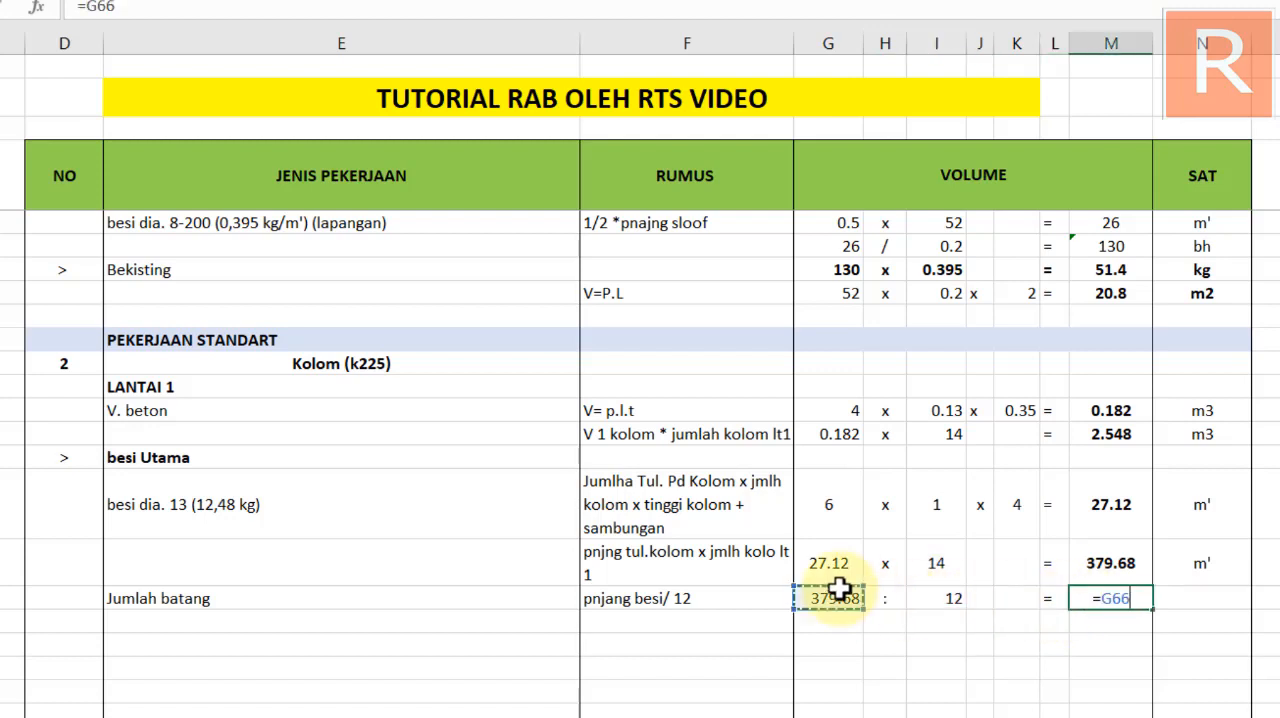
text(/)
click(960, 598)
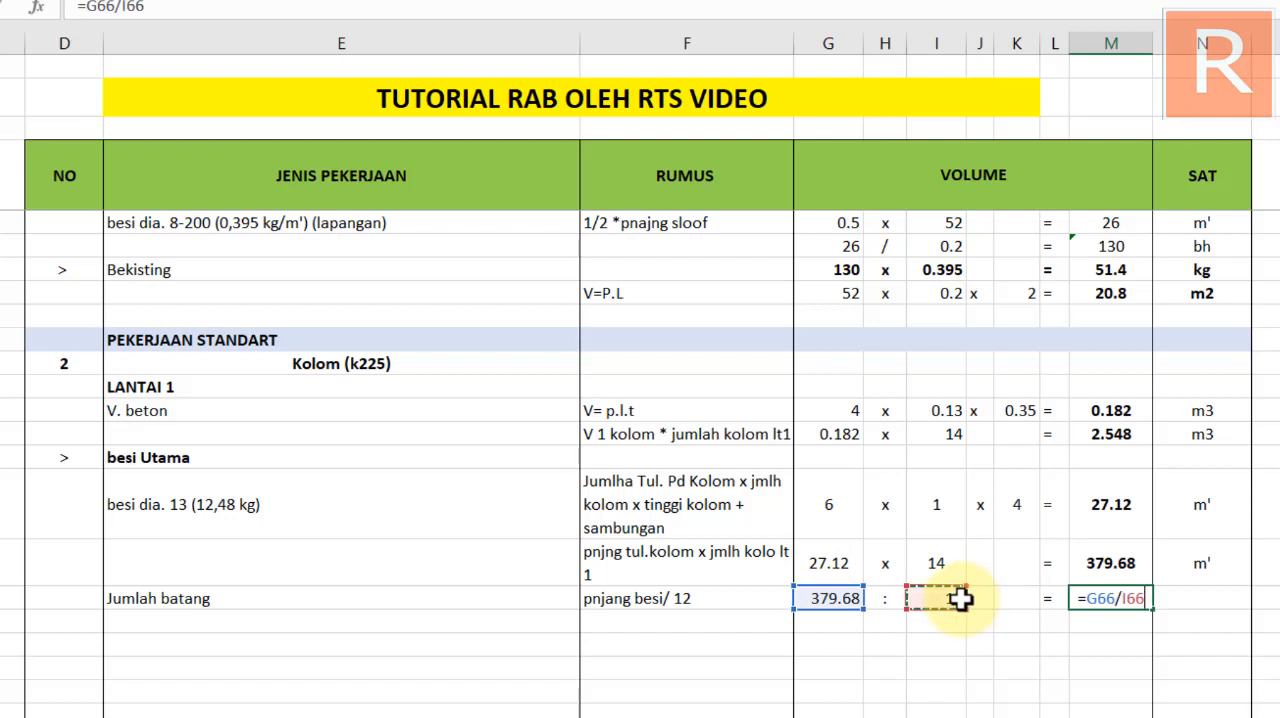
key(Return)
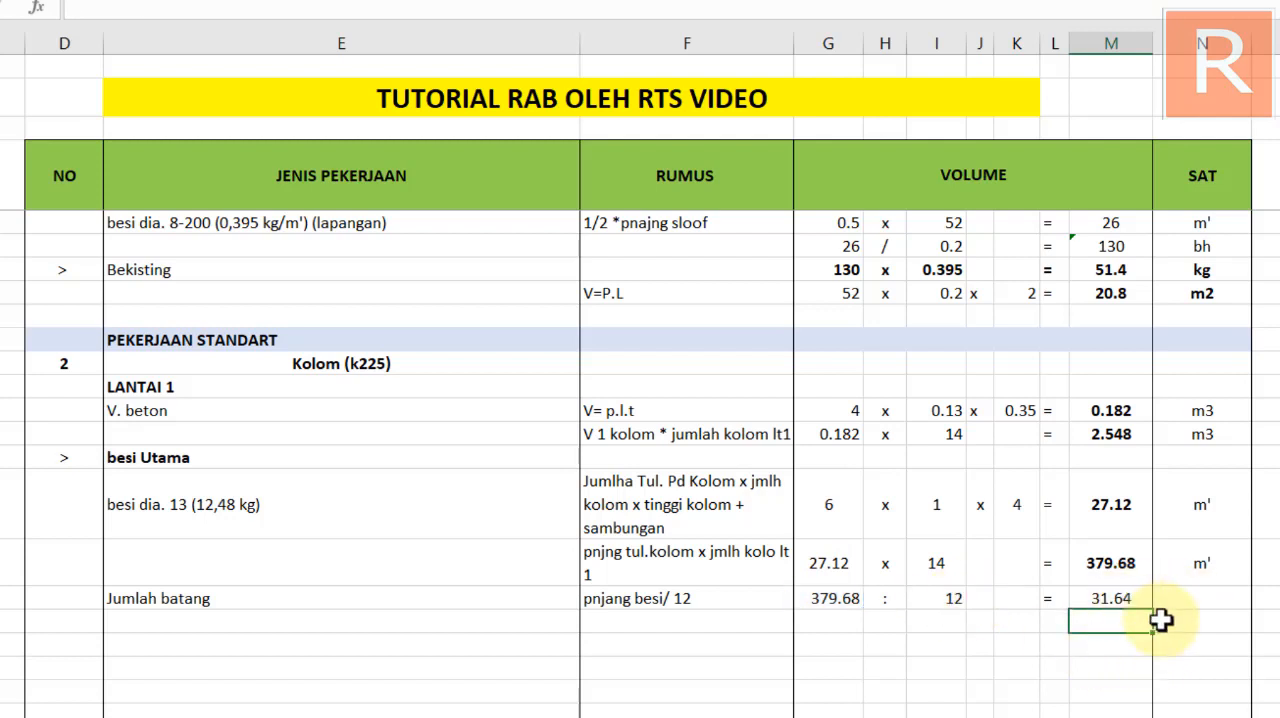
Check the unit used in the sloof calculation, enter btang as the Kolom Jumlah batang unit and centre it
scroll(1155, 605, up, 1)
scroll(1148, 599, up, 20)
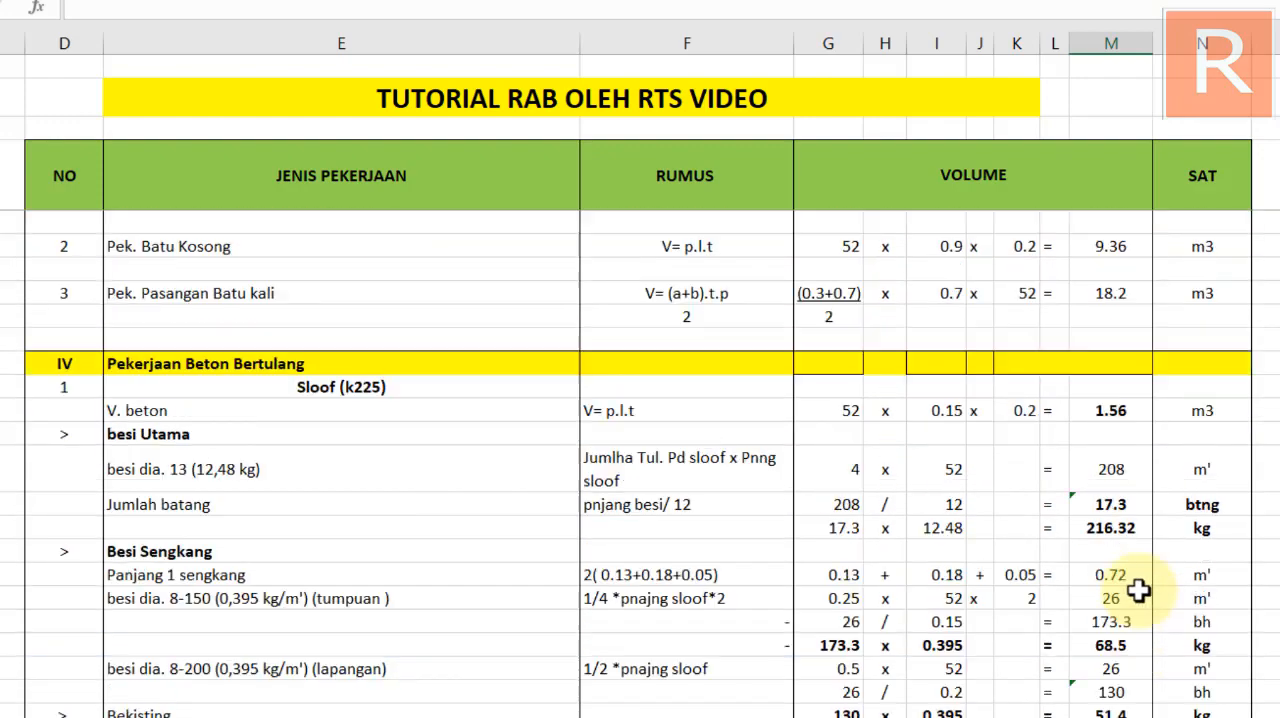
scroll(1240, 483, down, 8)
scroll(1240, 483, down, 15)
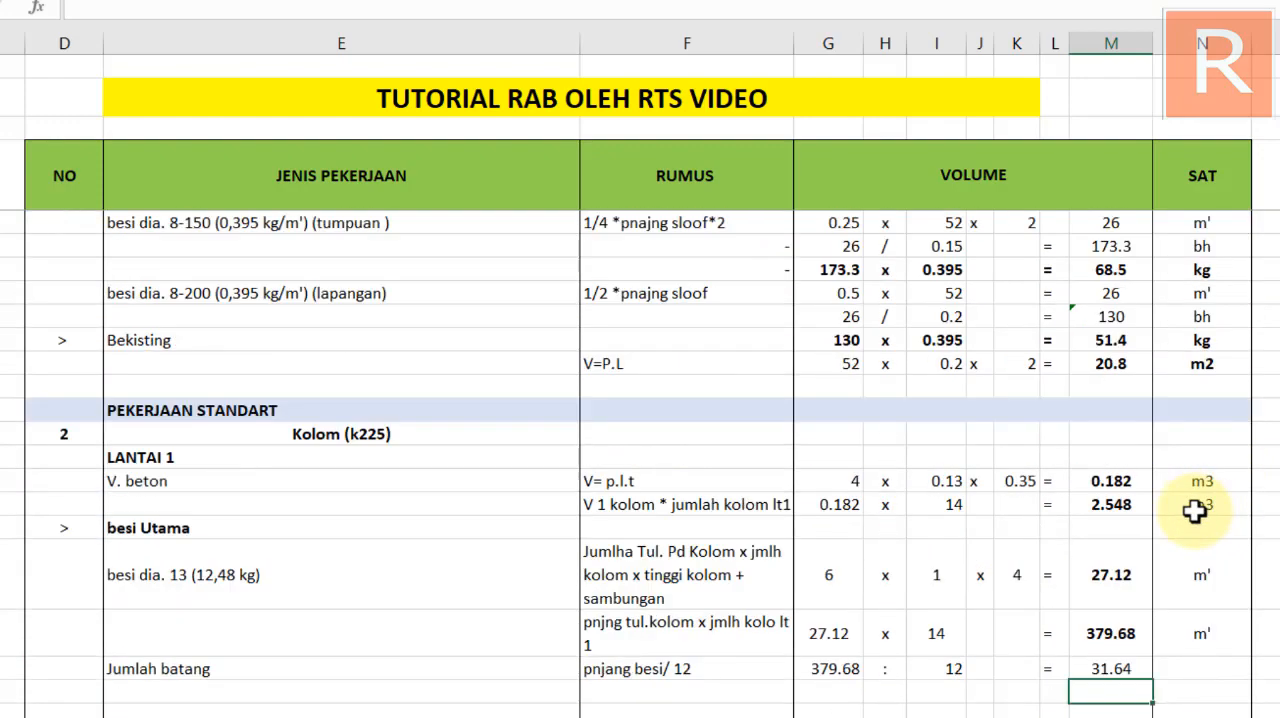
scroll(1146, 397, up, 8)
click(1192, 599)
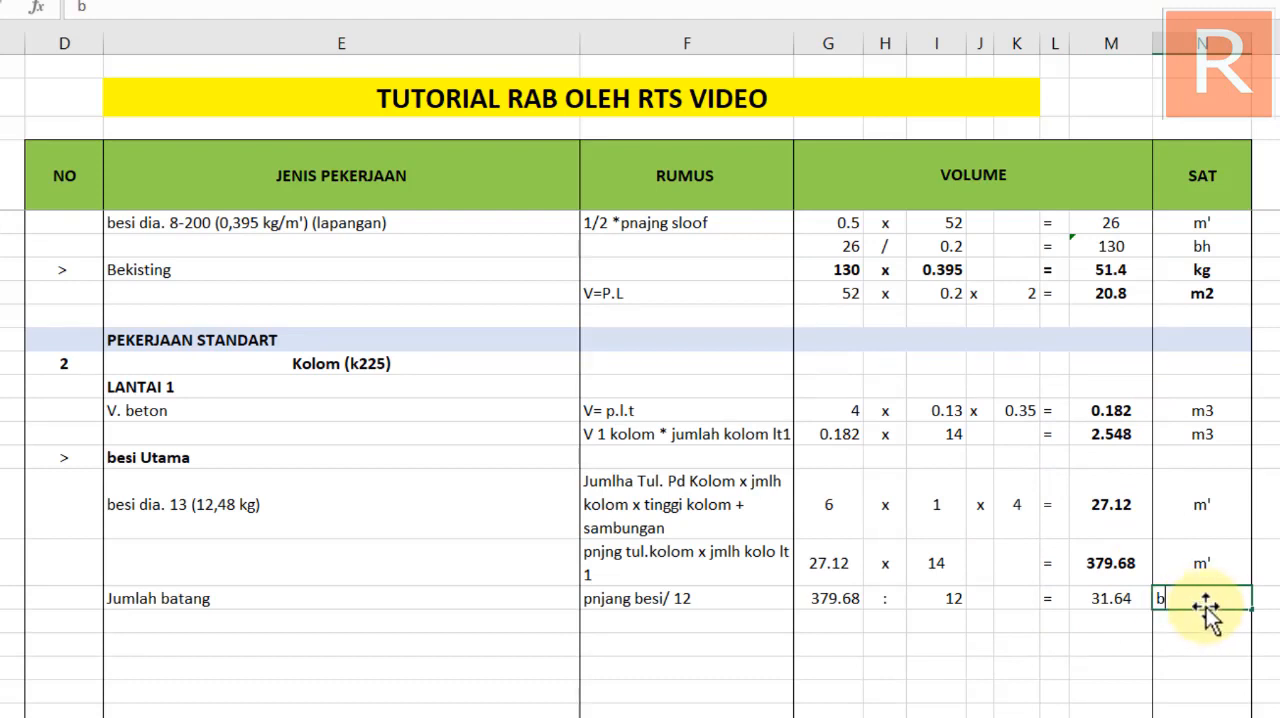
key(Return)
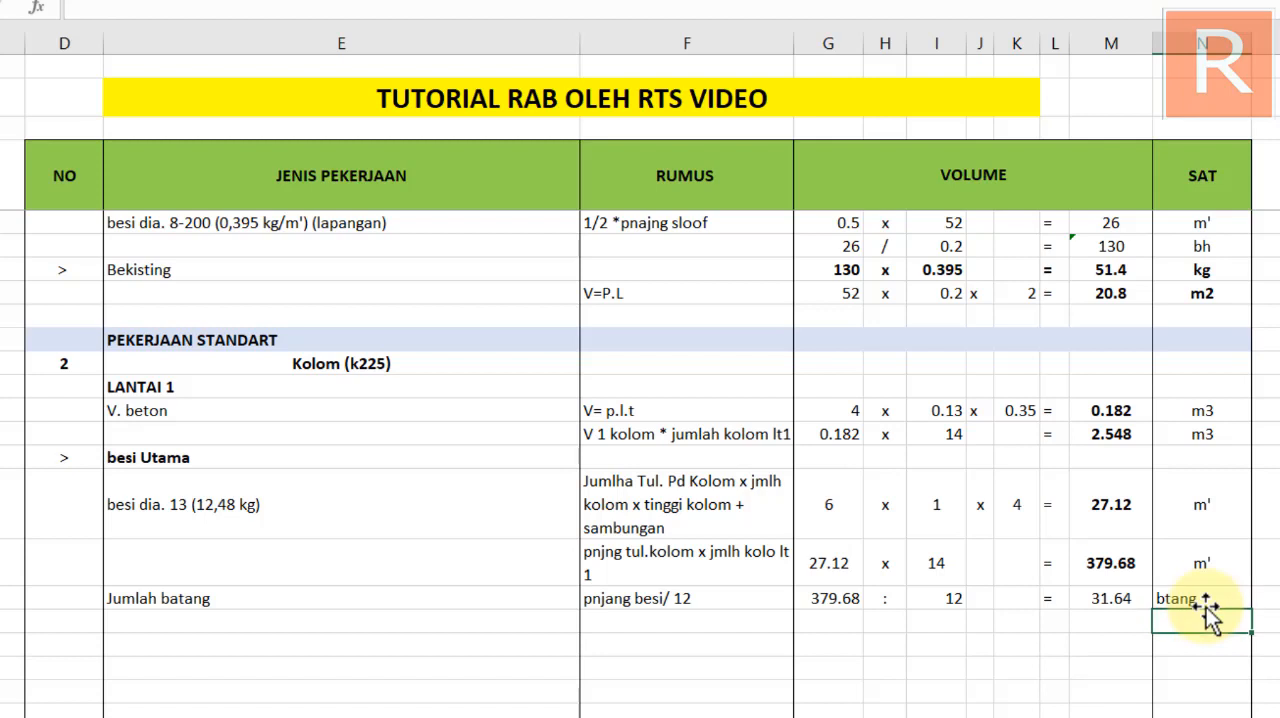
click(1186, 599)
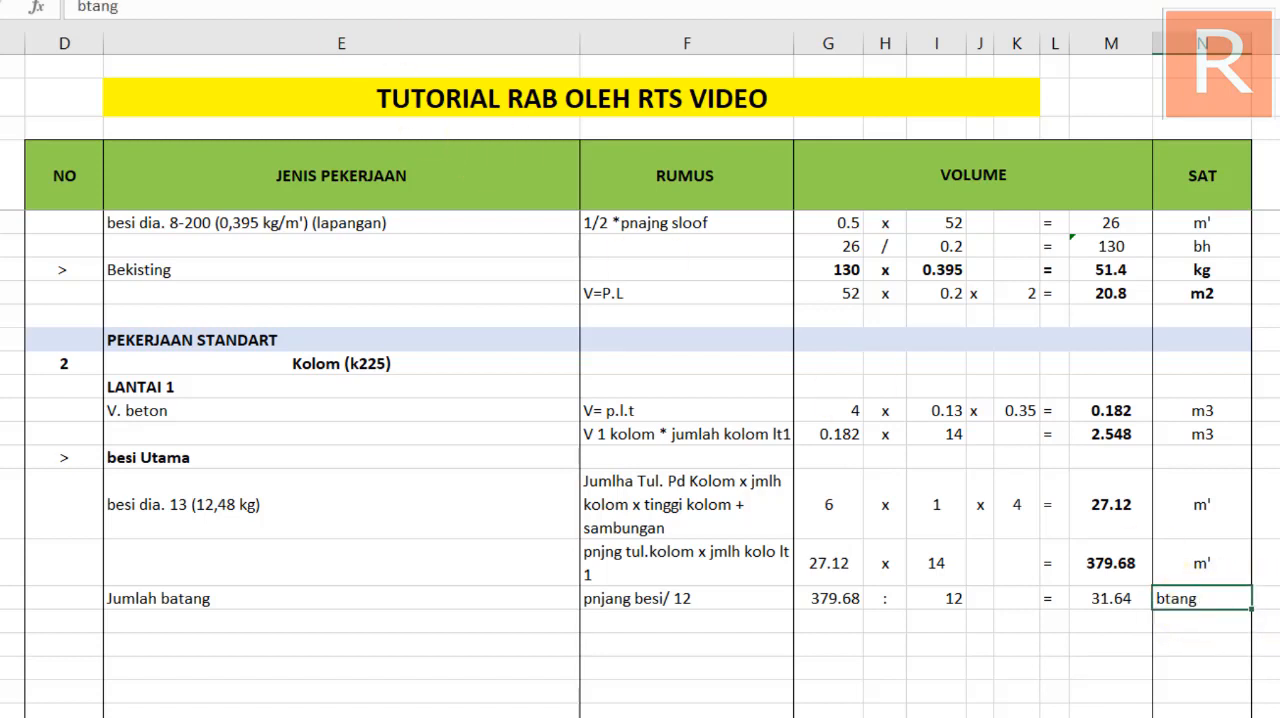
click(345, 600)
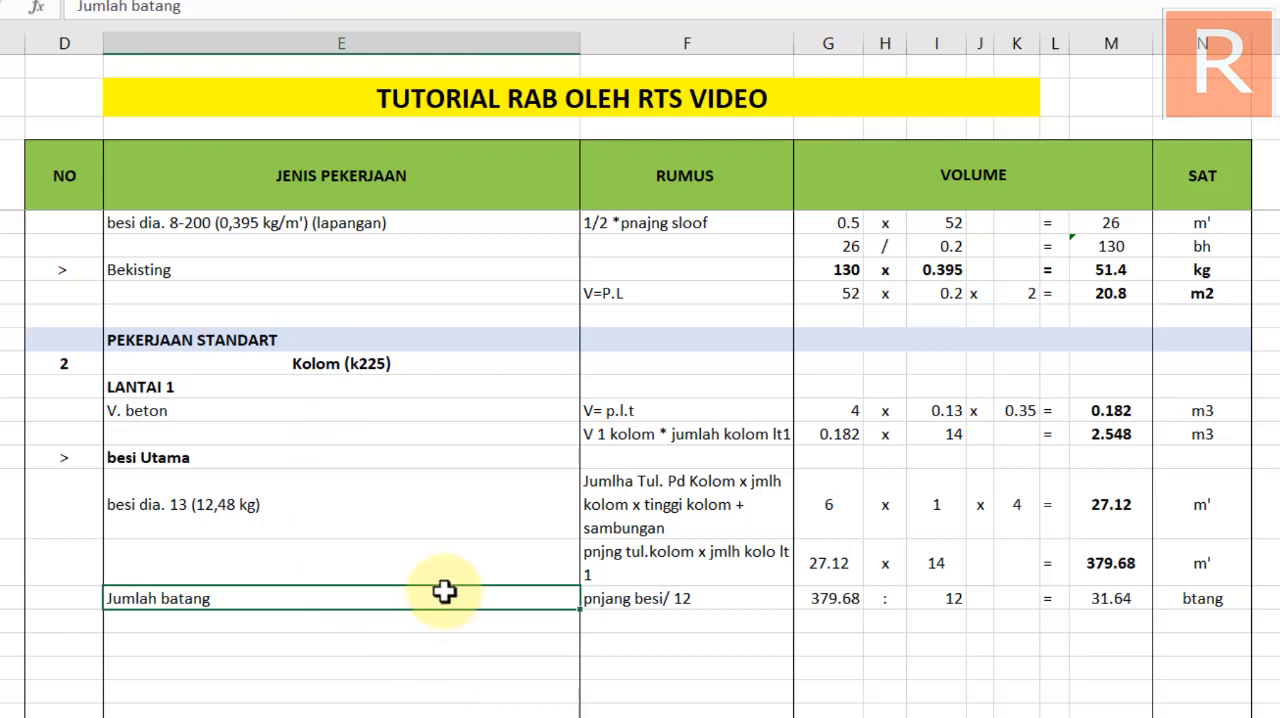
scroll(446, 585, down, 1)
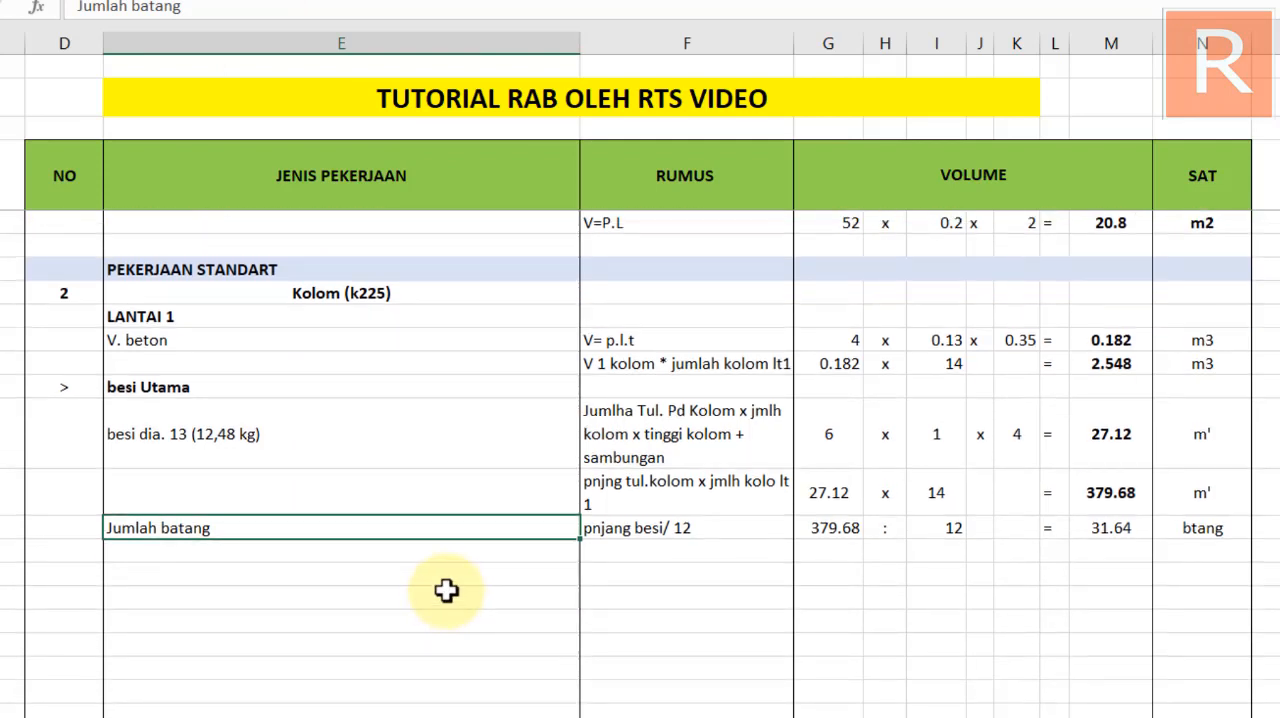
click(485, 596)
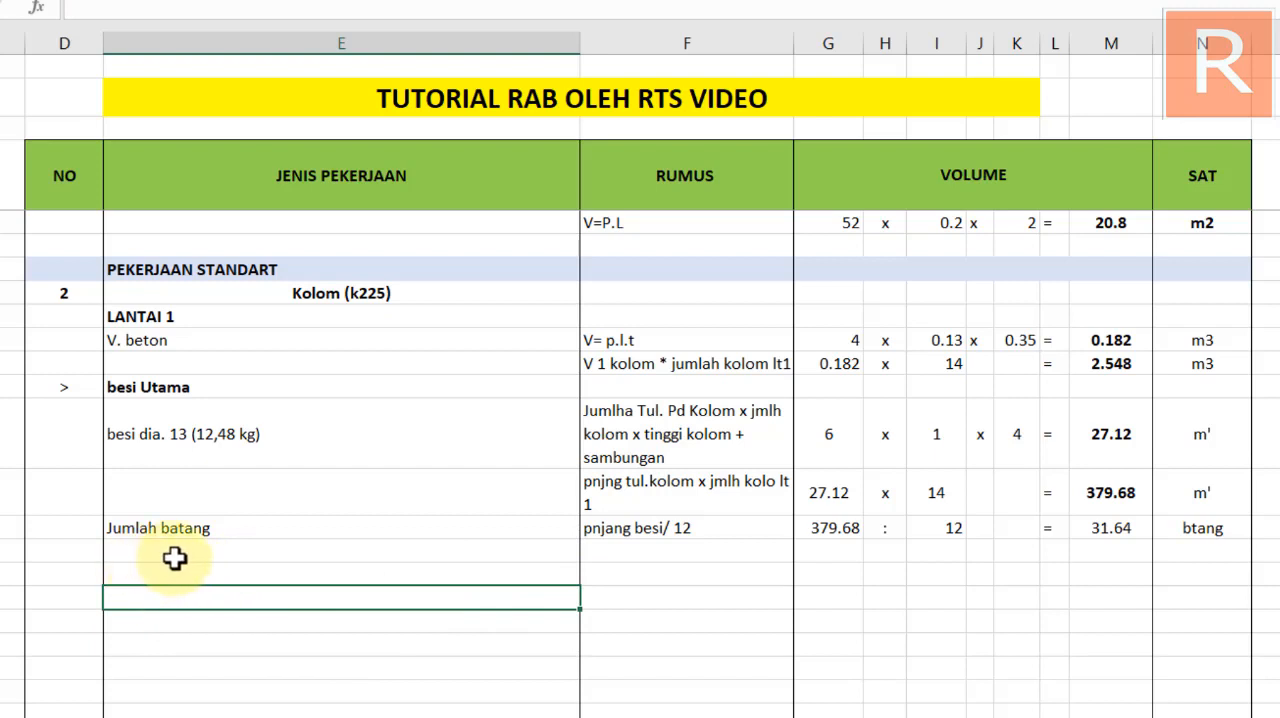
Examine the Kolom Jumlah batang result and compare its rows with the sloof besi Utama calculation, including the weight row below Jumlah batang
click(220, 557)
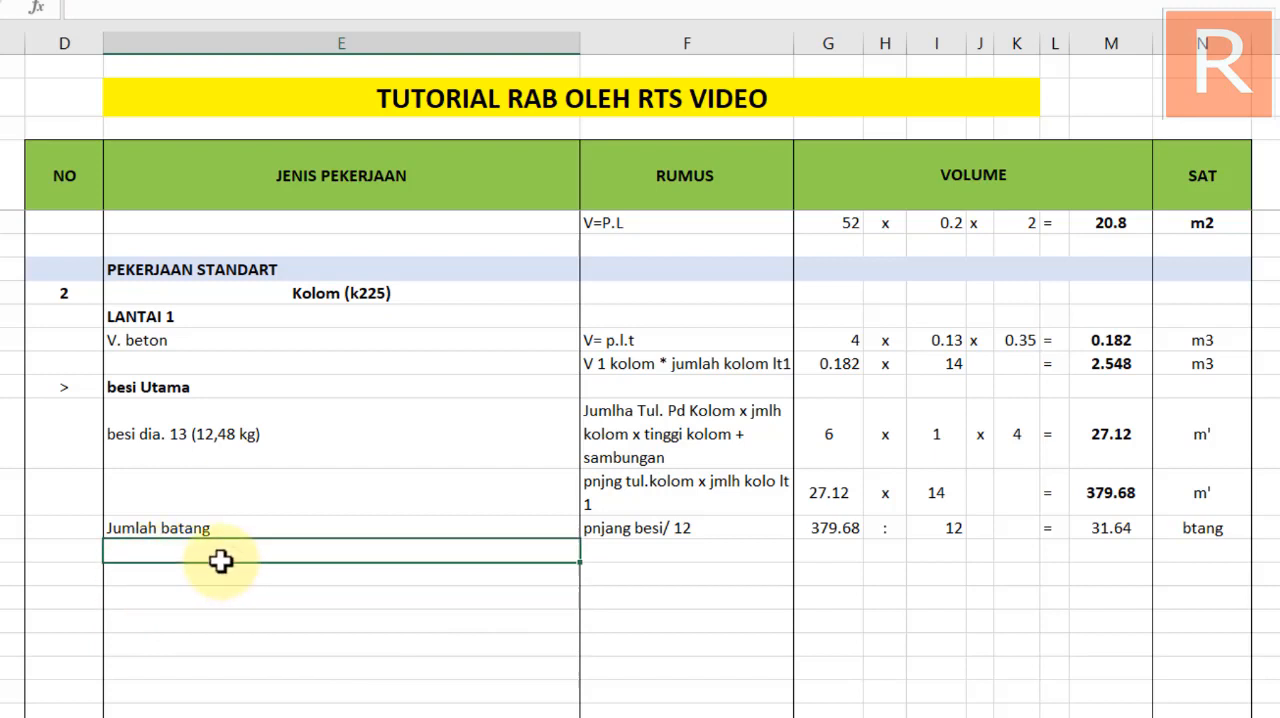
click(217, 577)
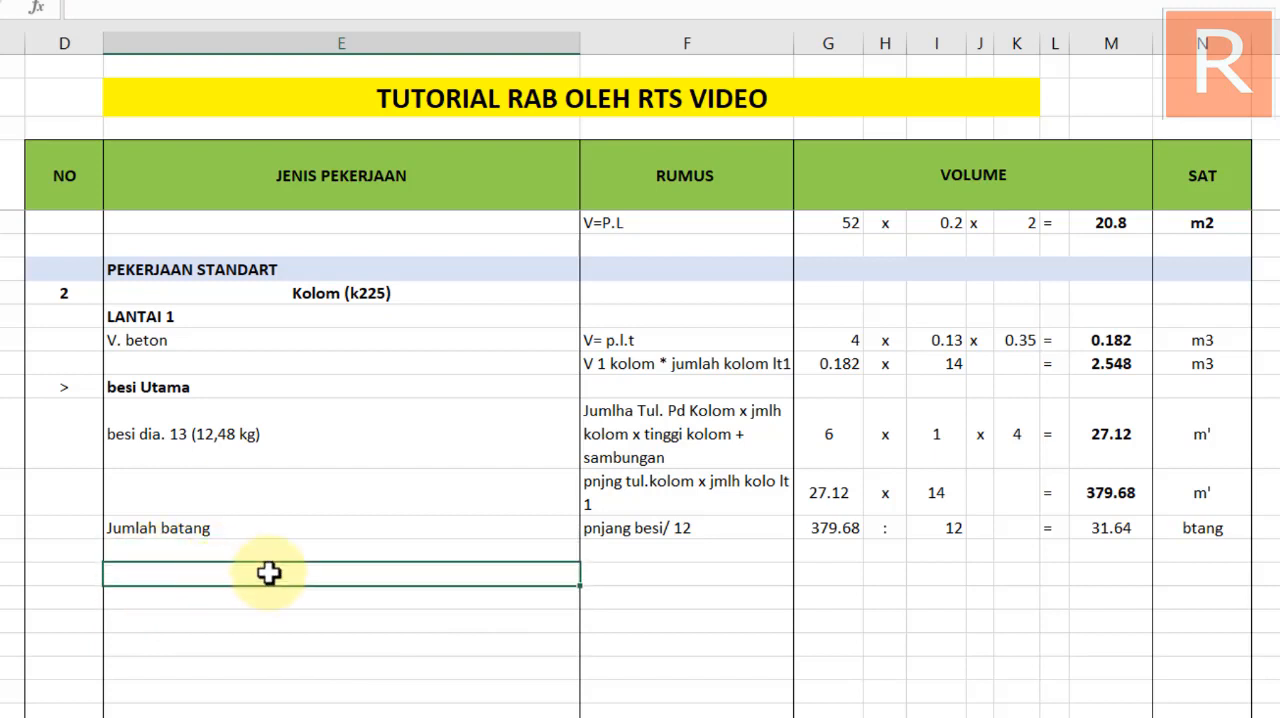
click(1124, 531)
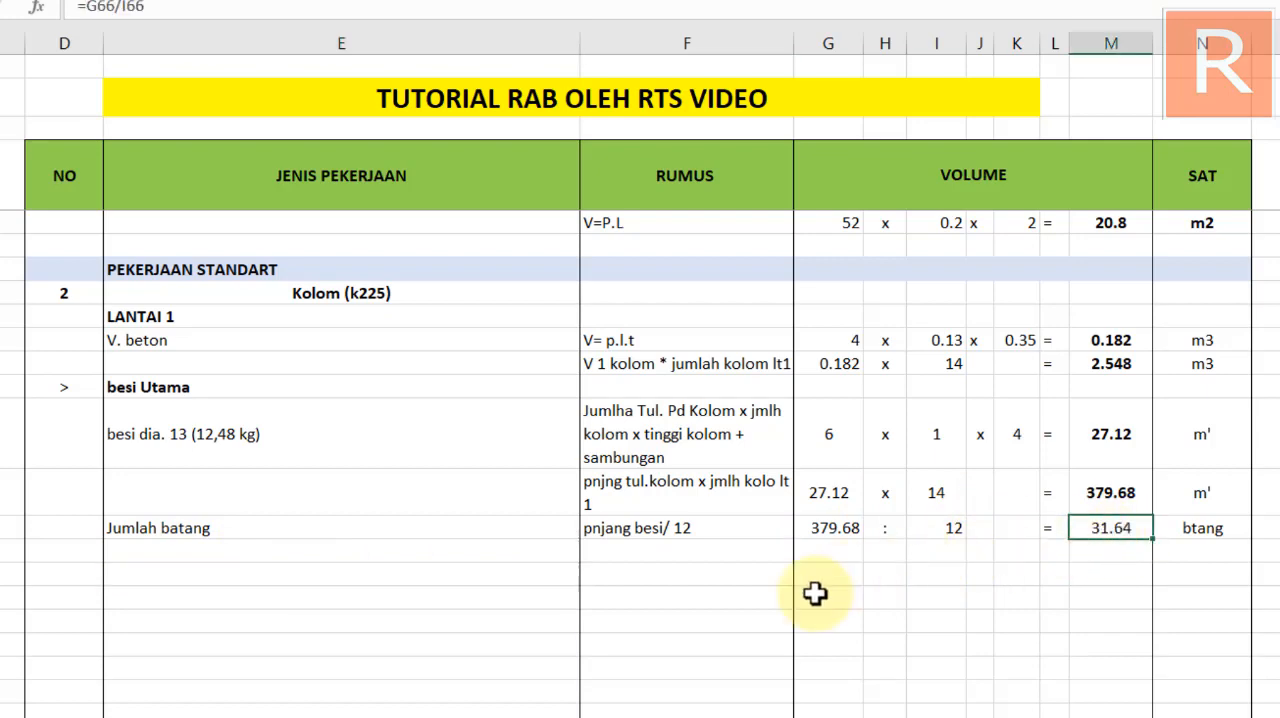
scroll(706, 560, up, 2)
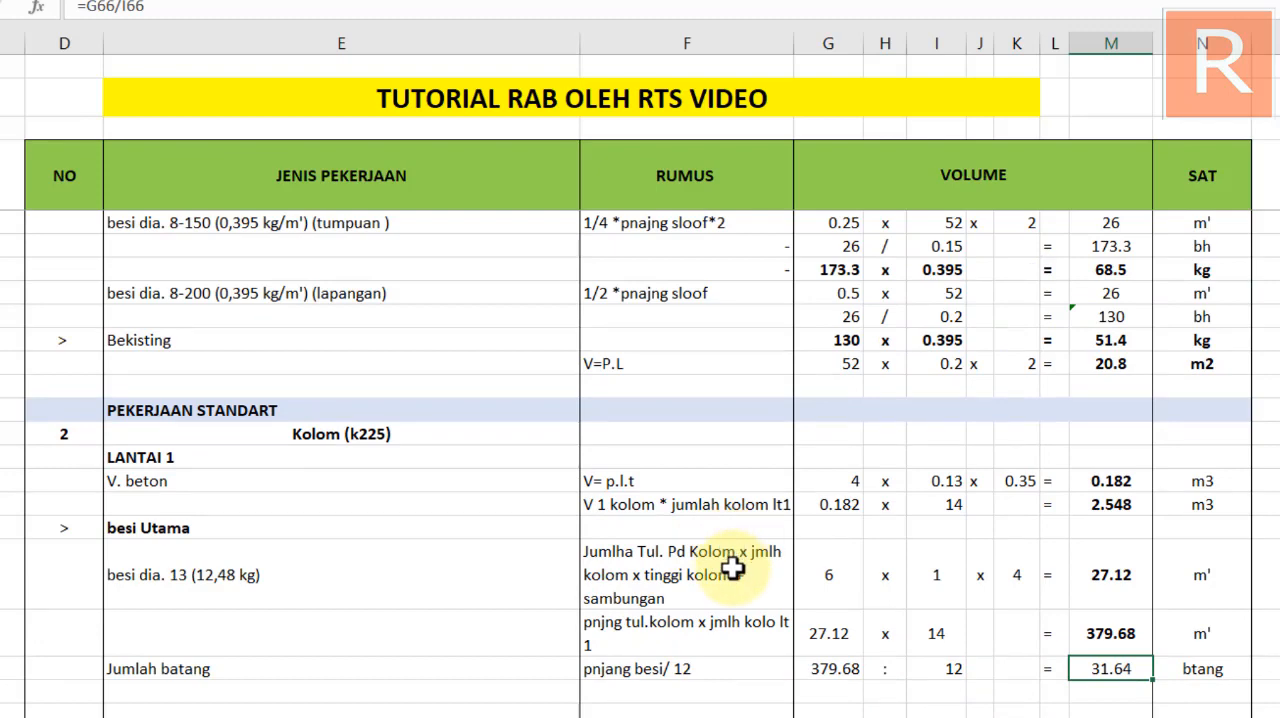
scroll(310, 595, down, 2)
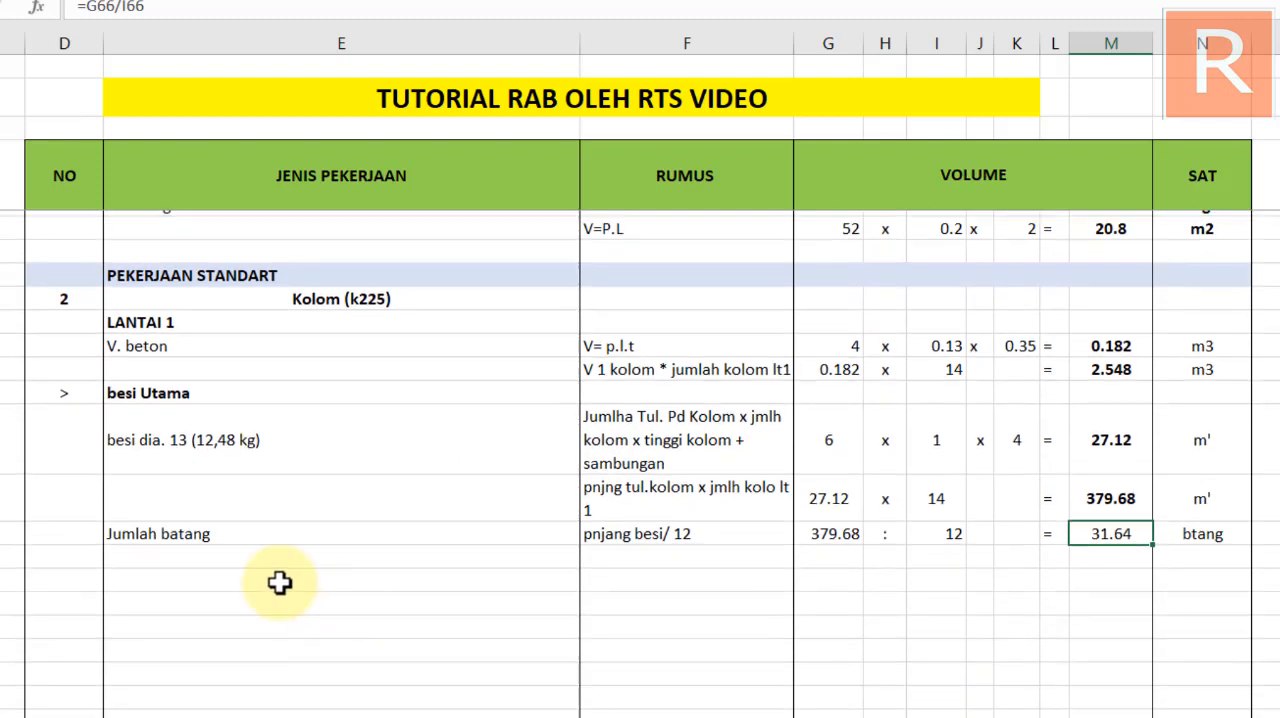
click(148, 569)
scroll(190, 540, up, 6)
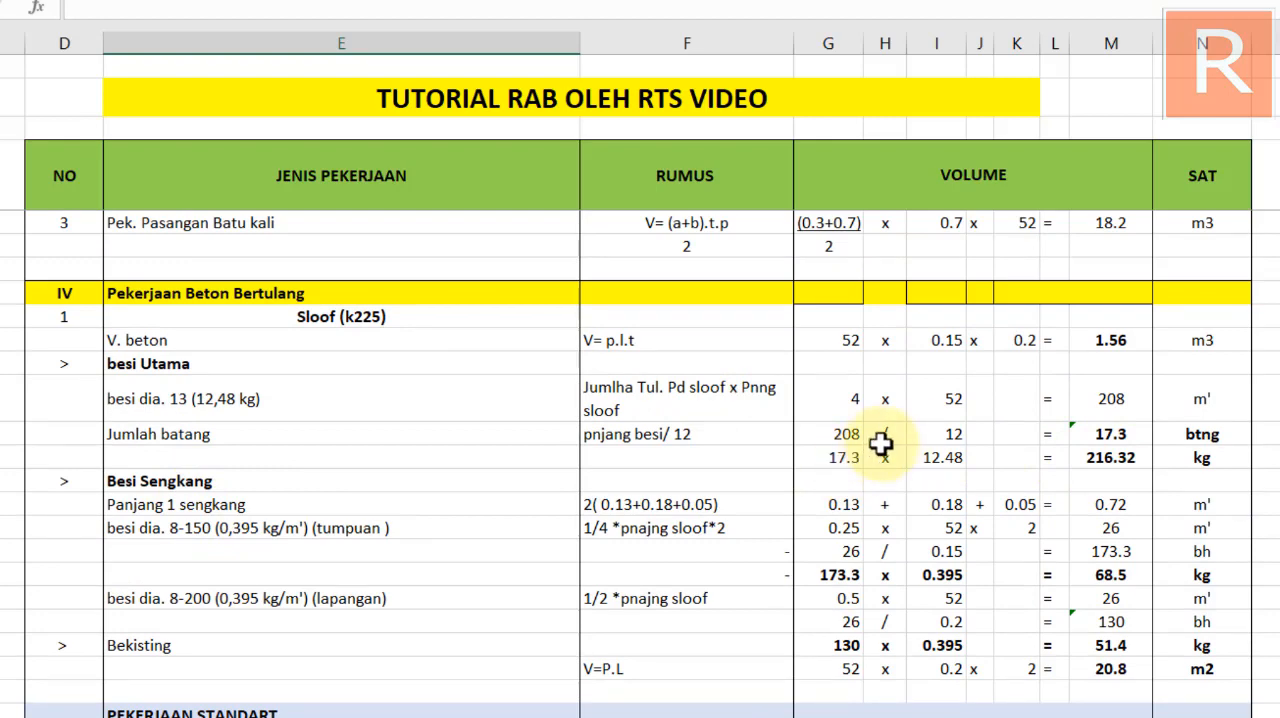
scroll(1015, 430, down, 1)
scroll(711, 523, down, 4)
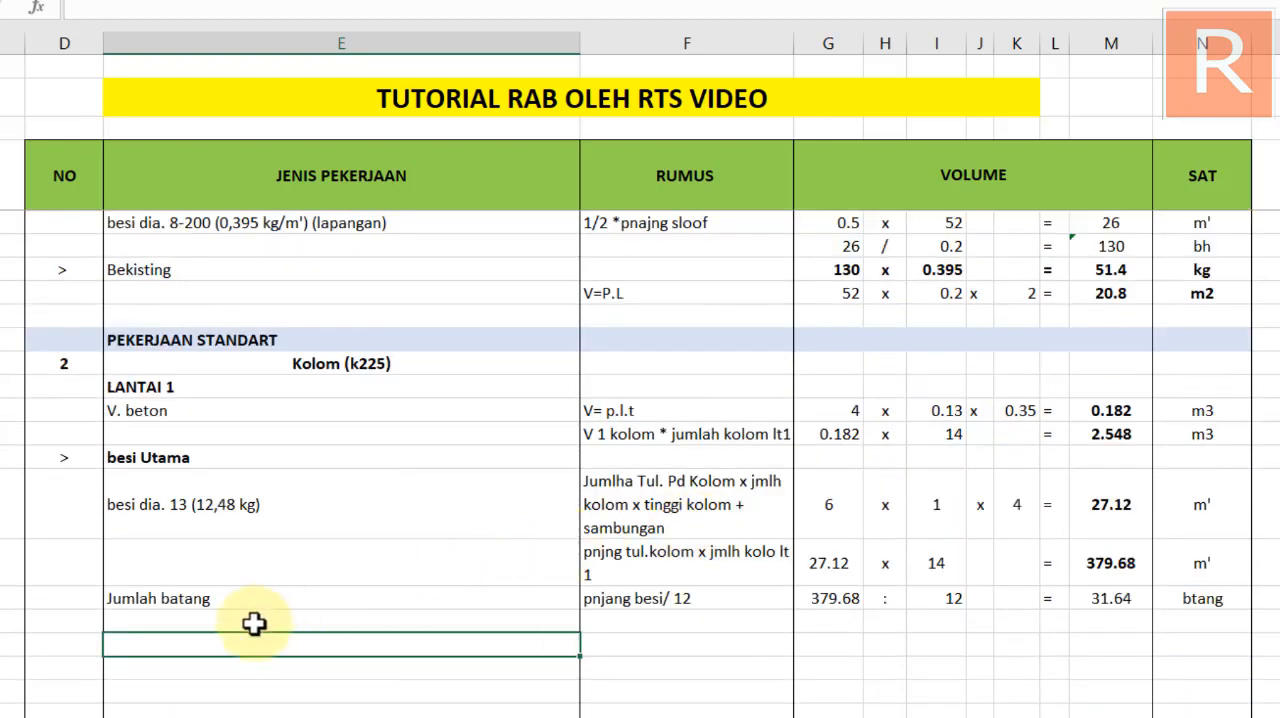
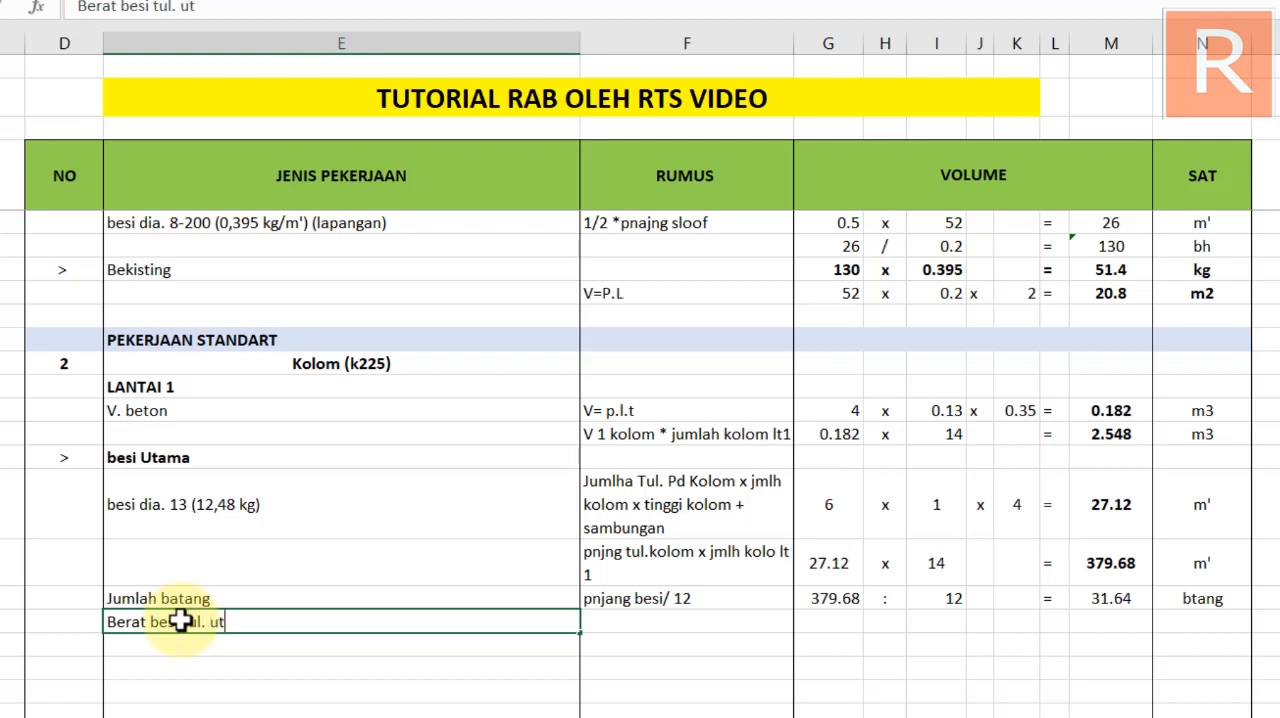
Finish the row label Berat besi tul. Utama below Jumlah batang and enter jlmh btng * 12,48 as its rumus
text(ama)
key(Return)
click(644, 624)
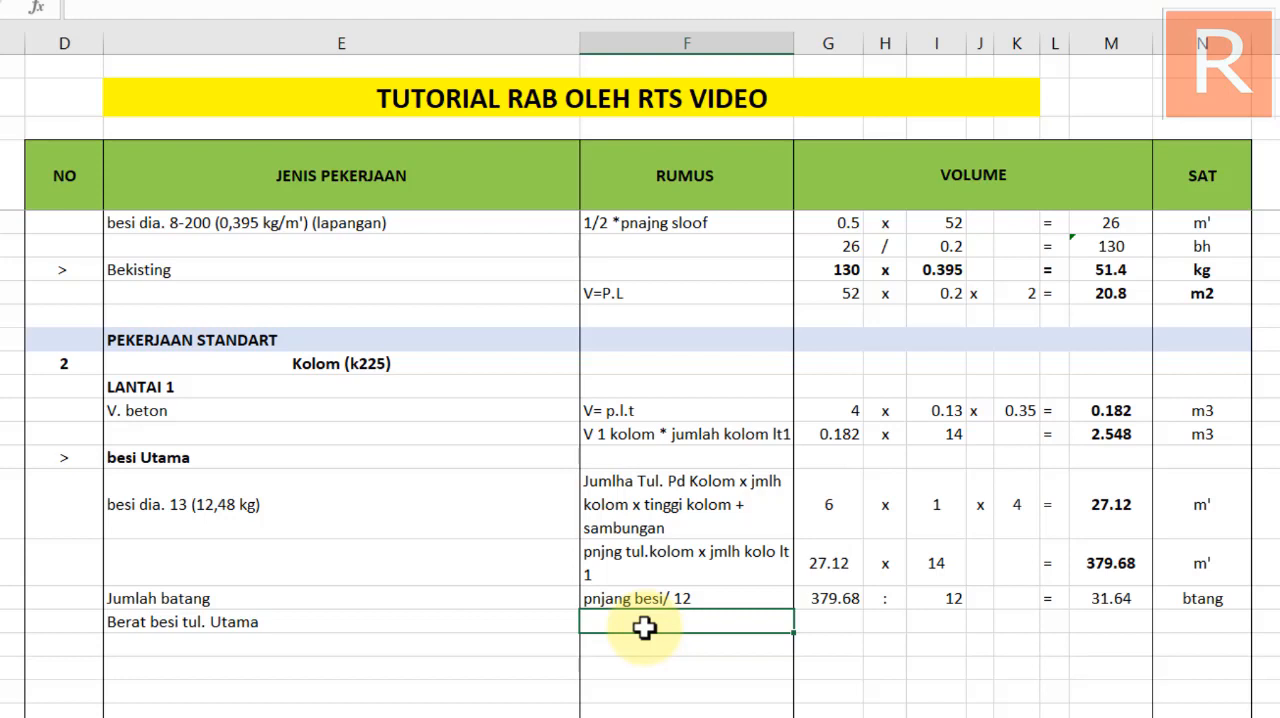
text(jlmh btng * 12,48)
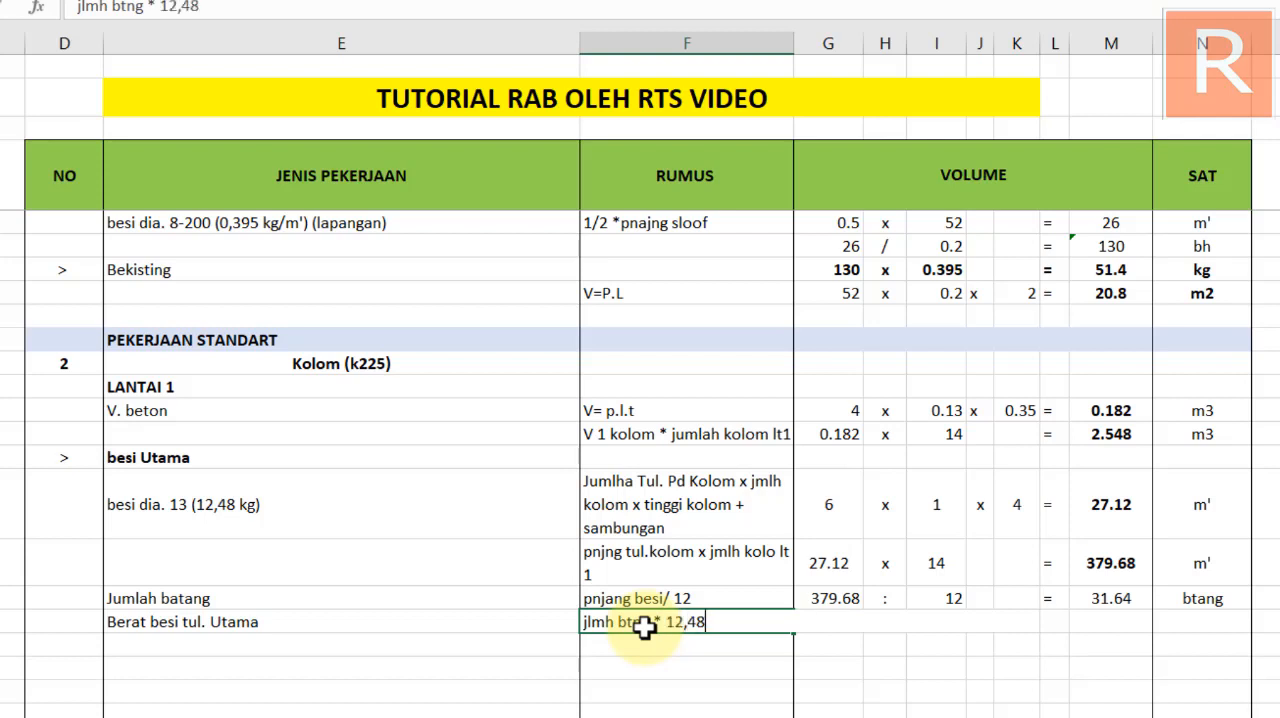
key(Return)
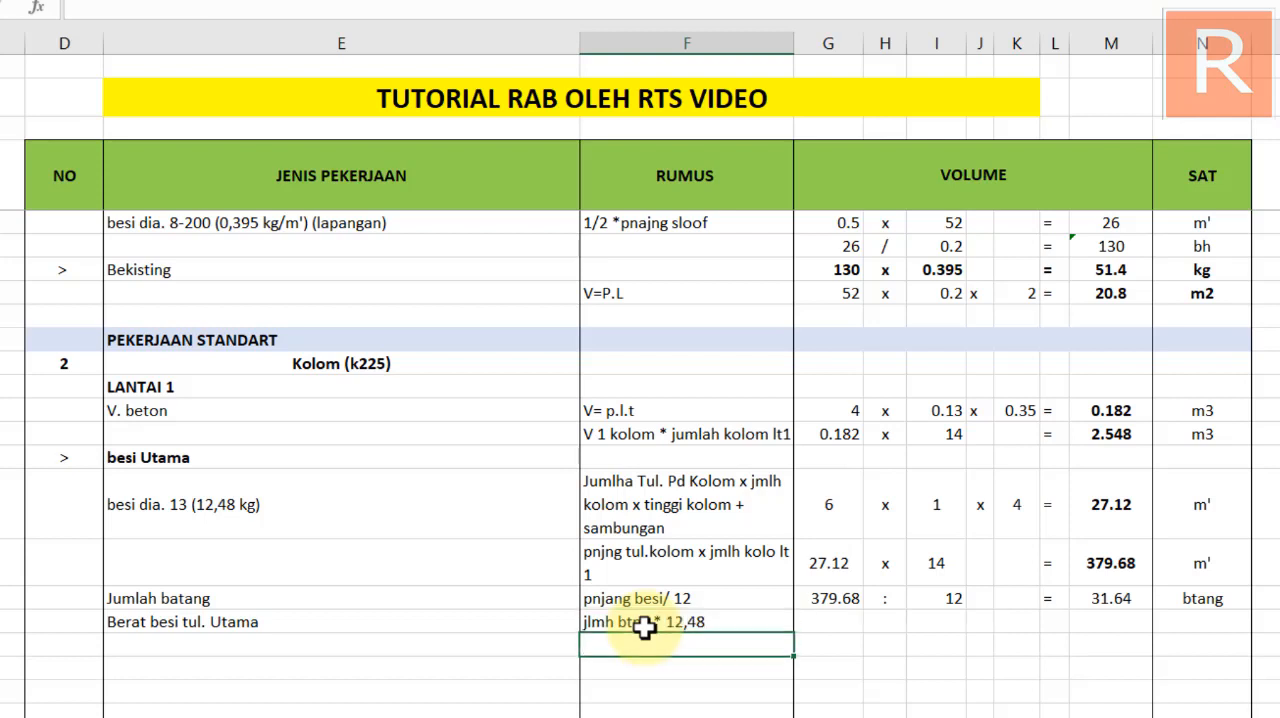
Fill the Berat besi tul. Utama row with a reference to the Jumlah batang result, an x sign and 12.48
click(840, 620)
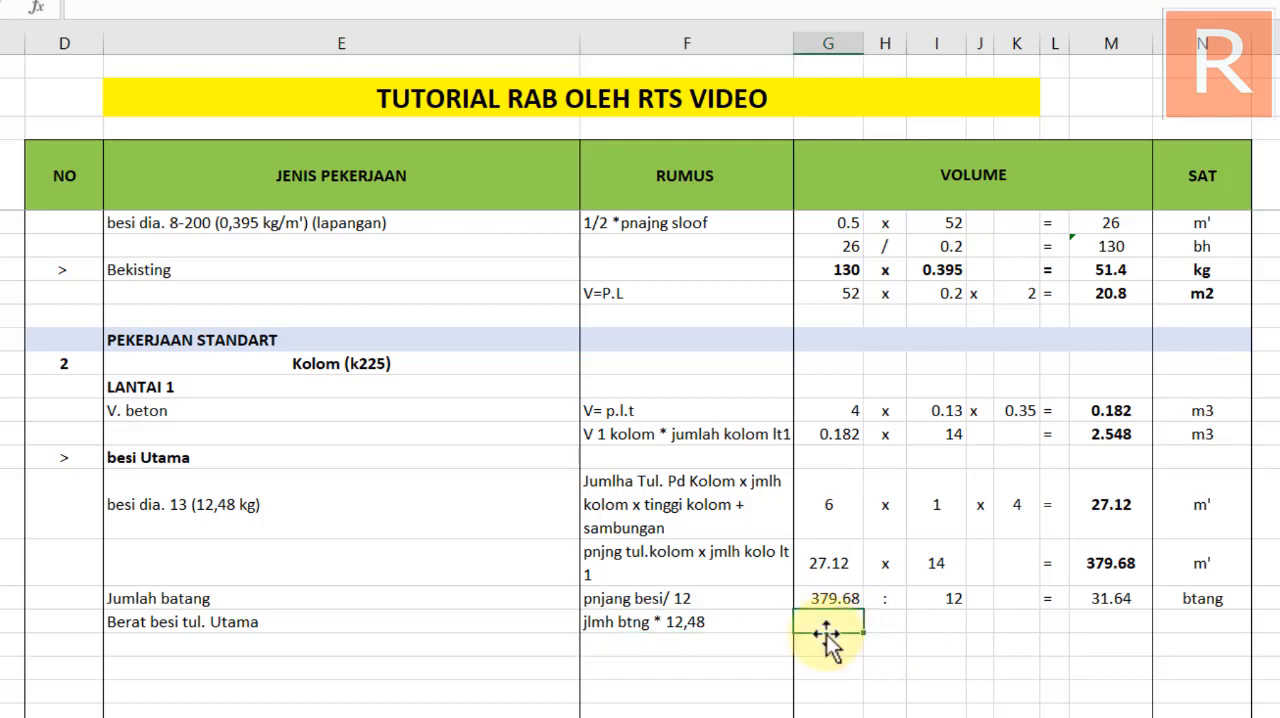
text(=)
click(1104, 598)
key(Return)
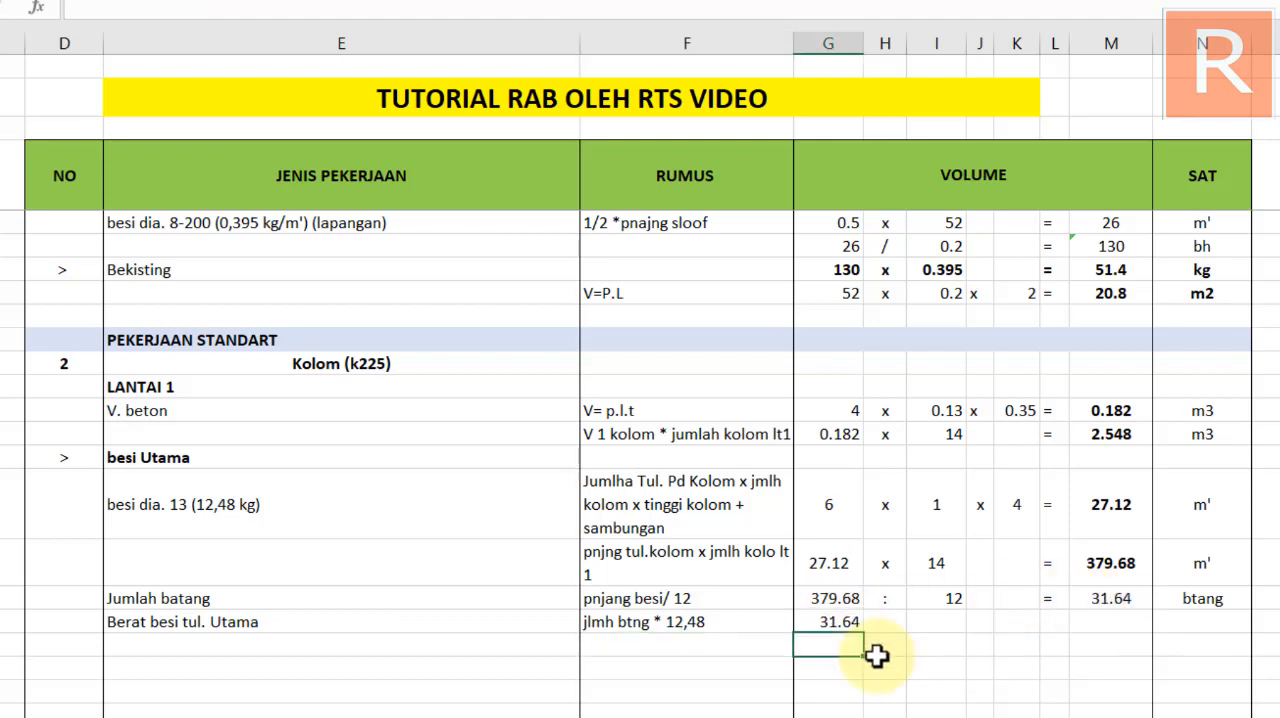
click(880, 622)
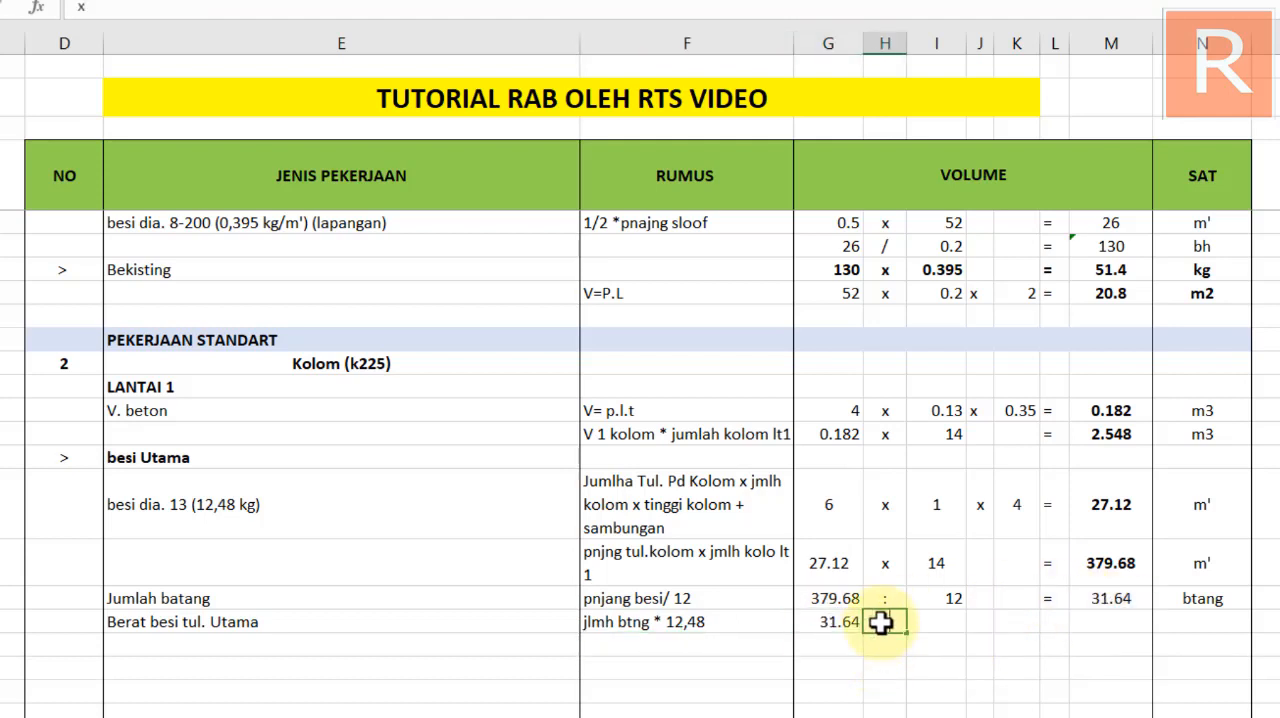
click(938, 624)
text(12)
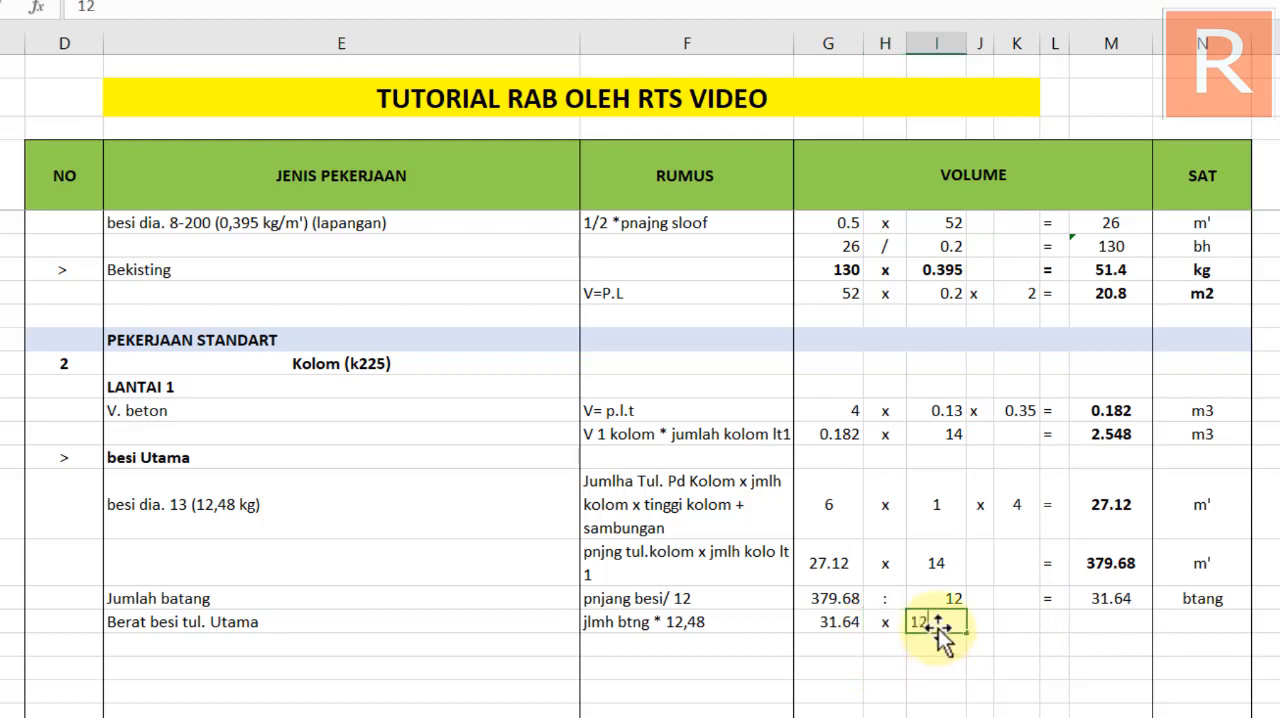
text(.48)
key(Return)
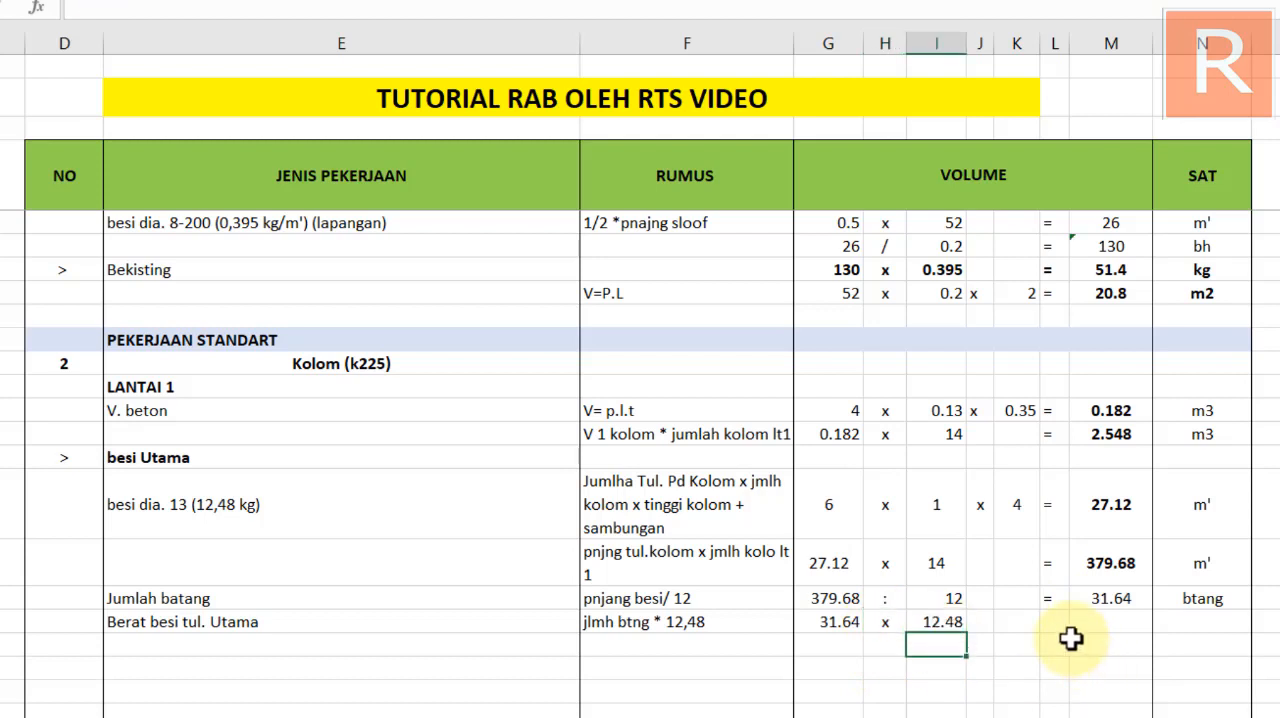
Add the equals sign and the result formula =G67*I67 to the Berat besi tul. Utama row
click(1056, 622)
key(Return)
click(1111, 622)
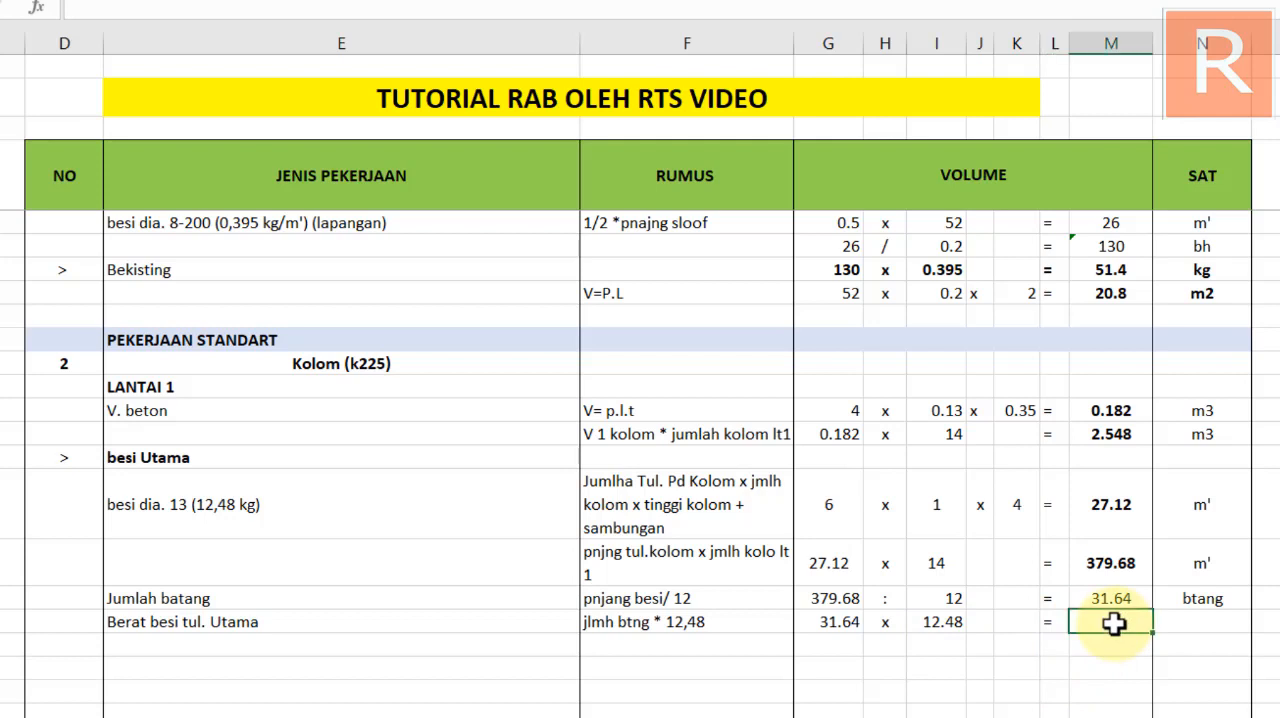
click(1116, 598)
key(ctrl+c)
click(1110, 622)
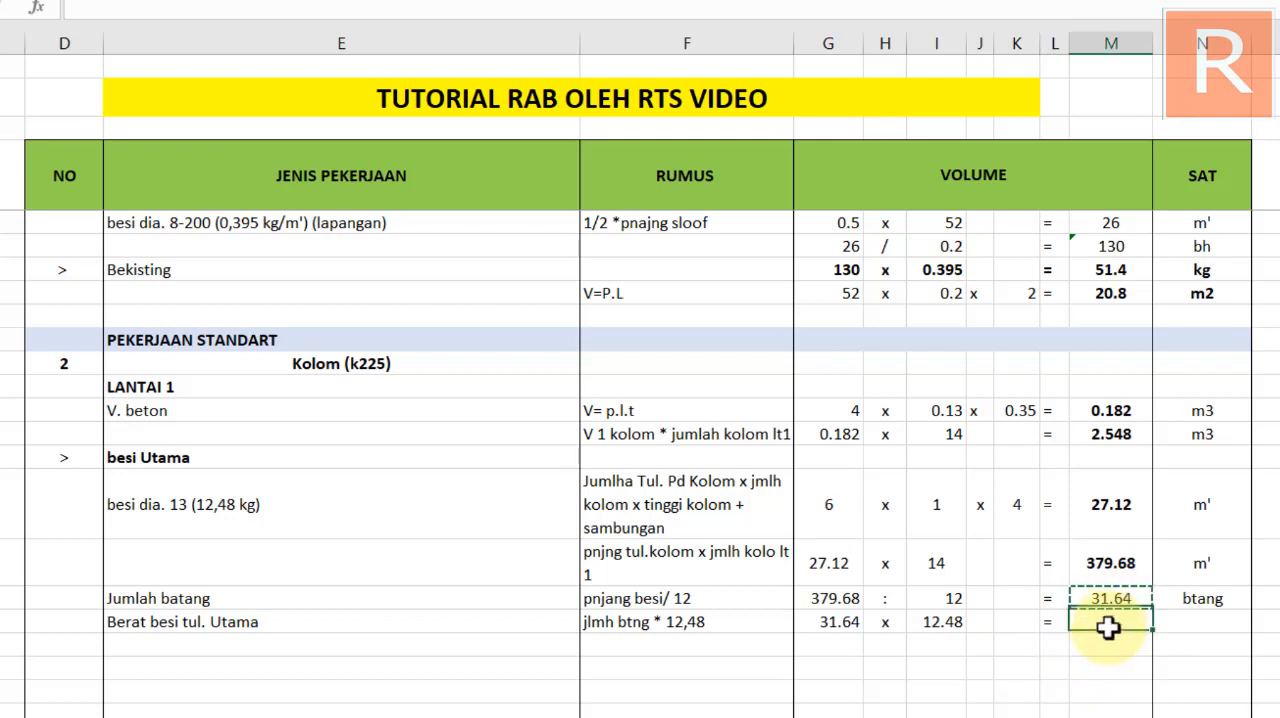
key(ctrl+v)
double_click(1111, 622)
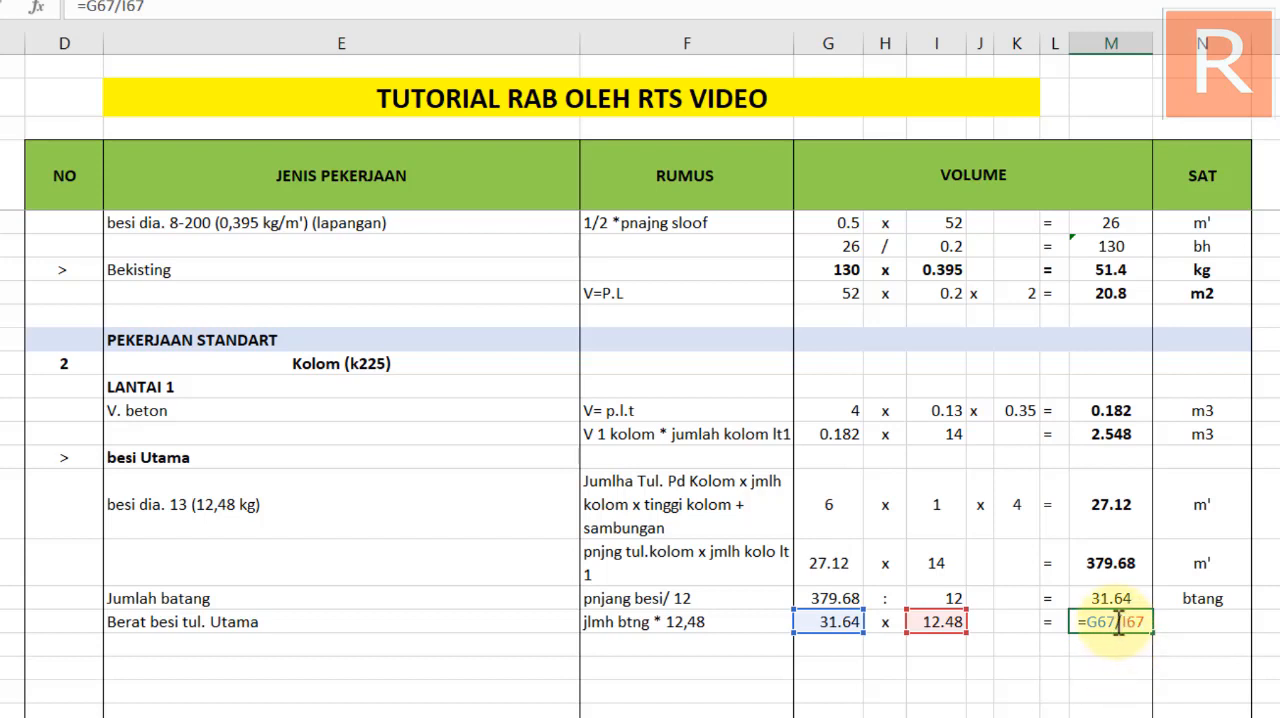
key(BackSpace)
text(*)
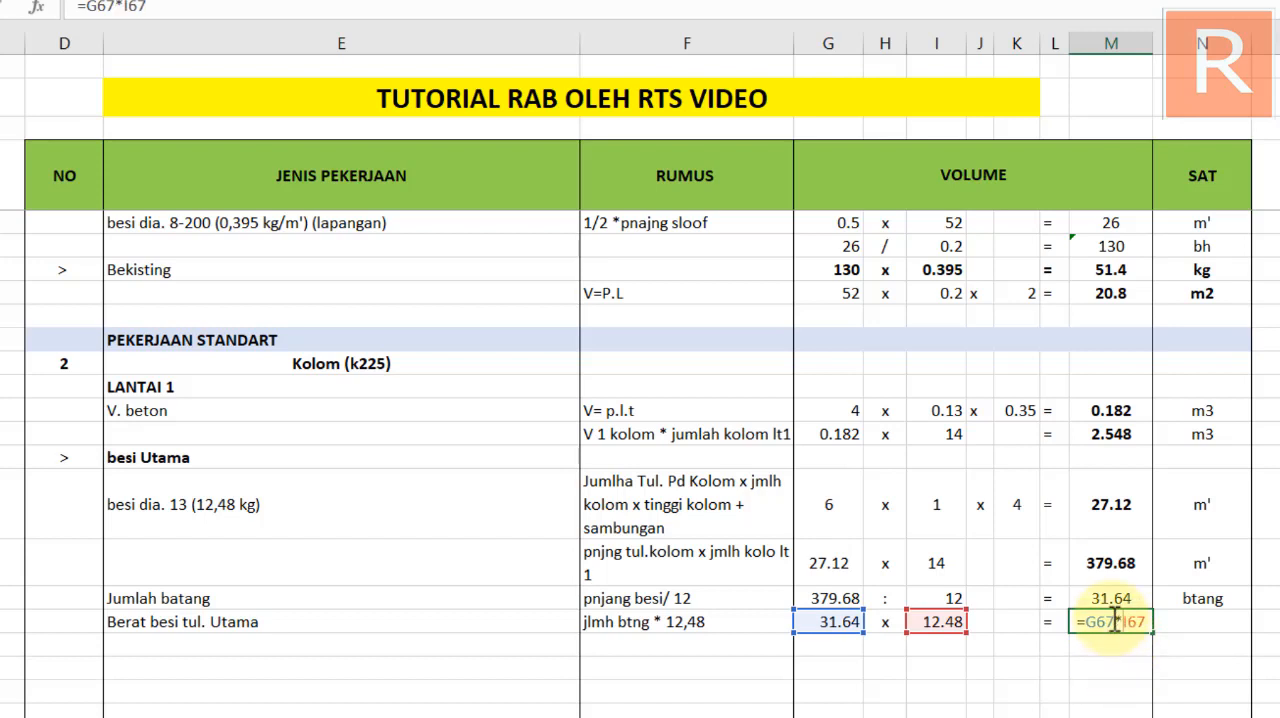
key(Return)
Show the Berat besi tul. Utama result with two decimals and enter kg as its centred unit
click(1138, 621)
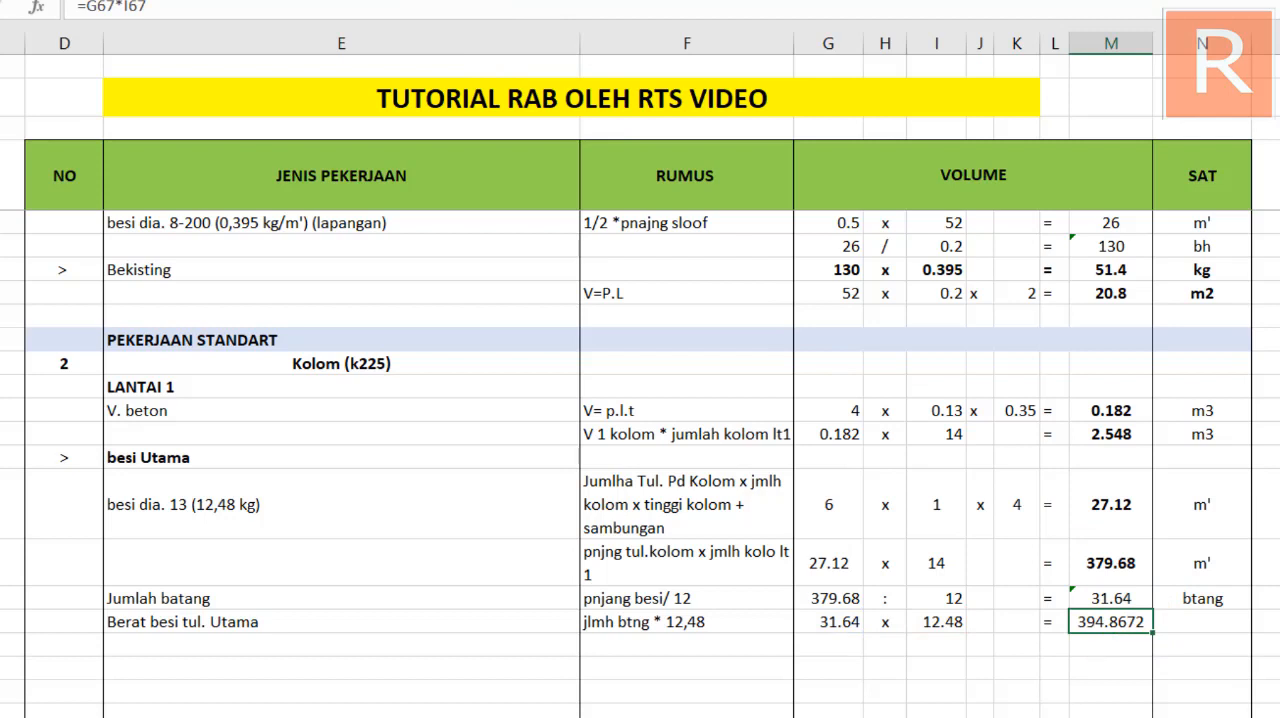
key(alt+h)
key(0)
key(alt+h)
key(9)
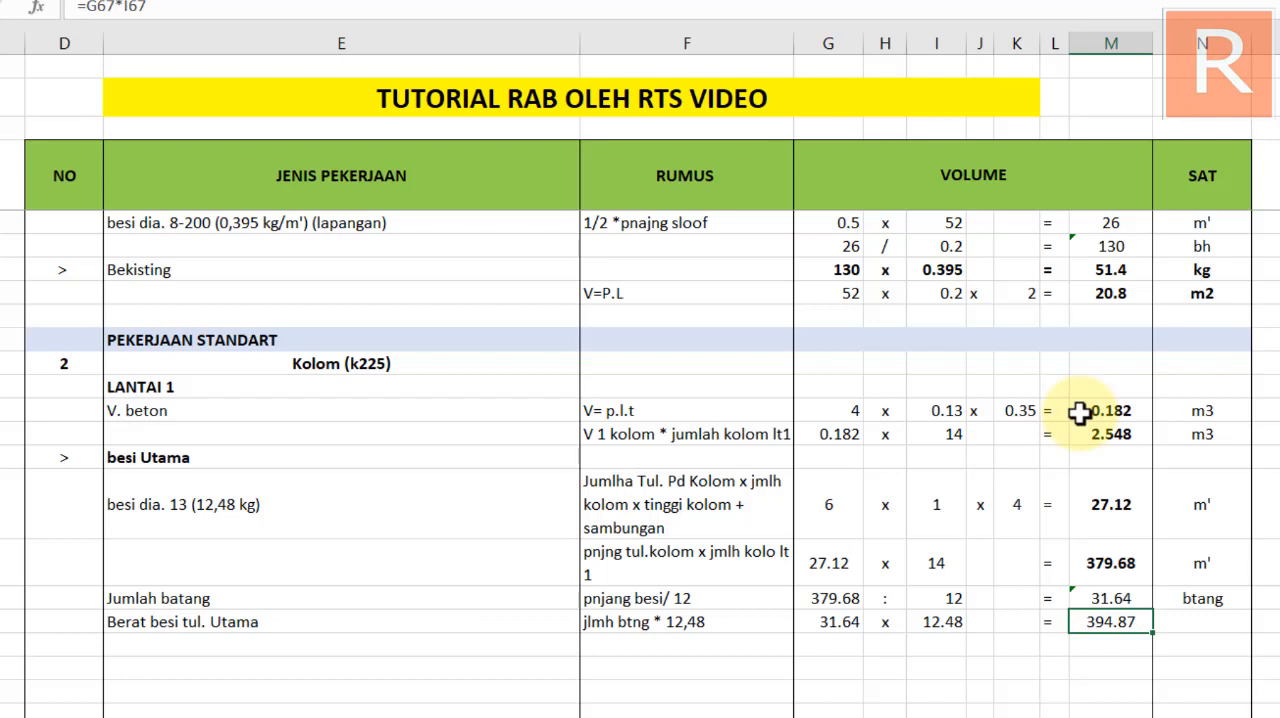
click(1195, 617)
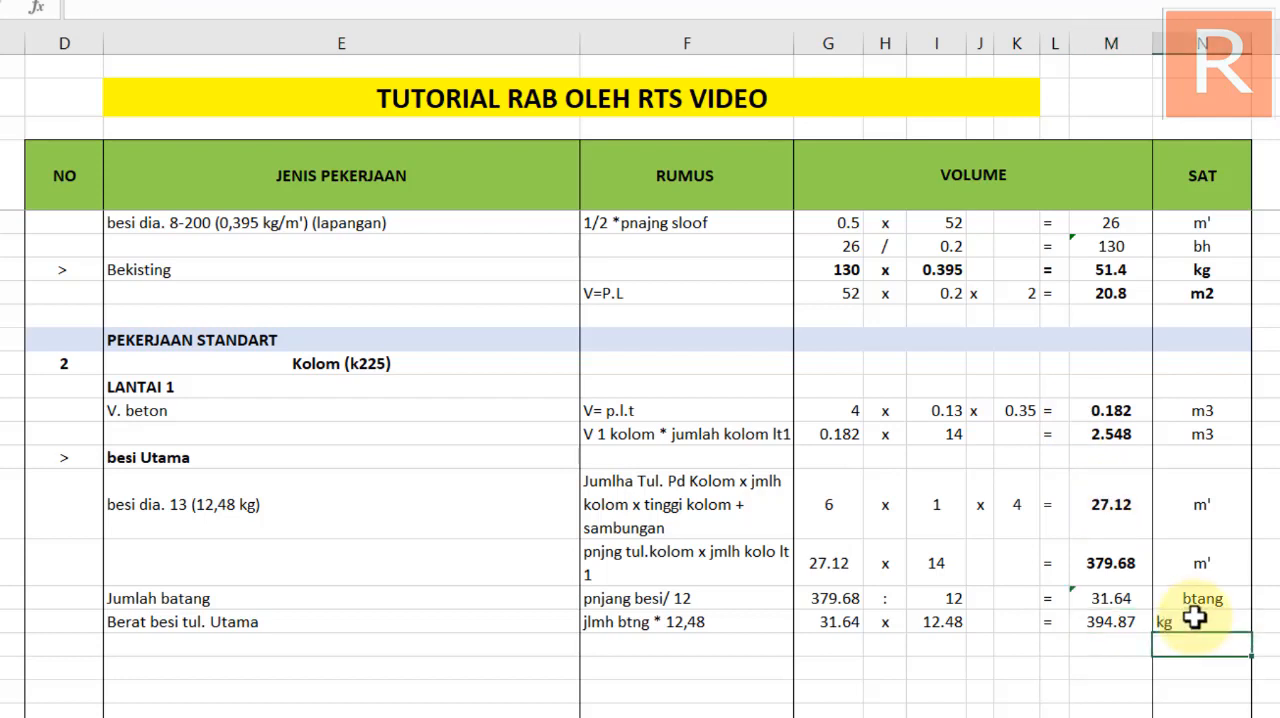
Insert six more blank rows at the end of the table, below the Berat besi tul. Utama row
click(765, 598)
scroll(313, 620, down, 1)
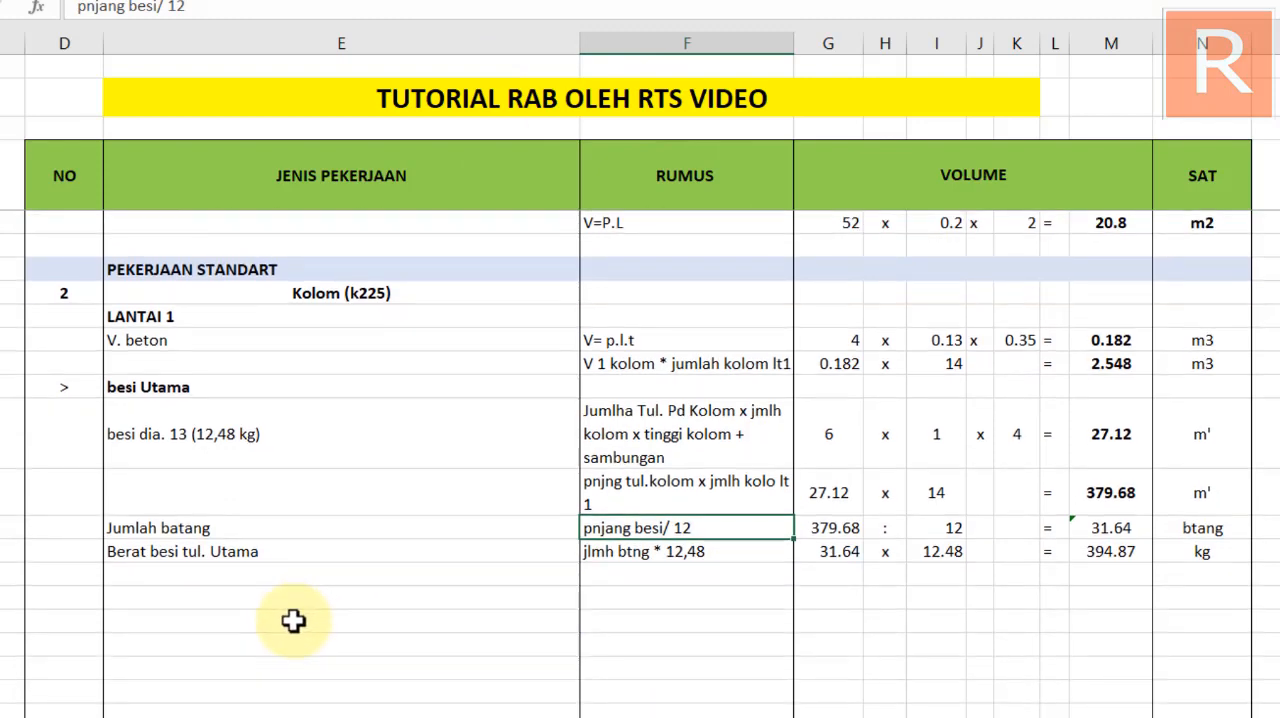
scroll(243, 620, up, 1)
scroll(457, 613, down, 2)
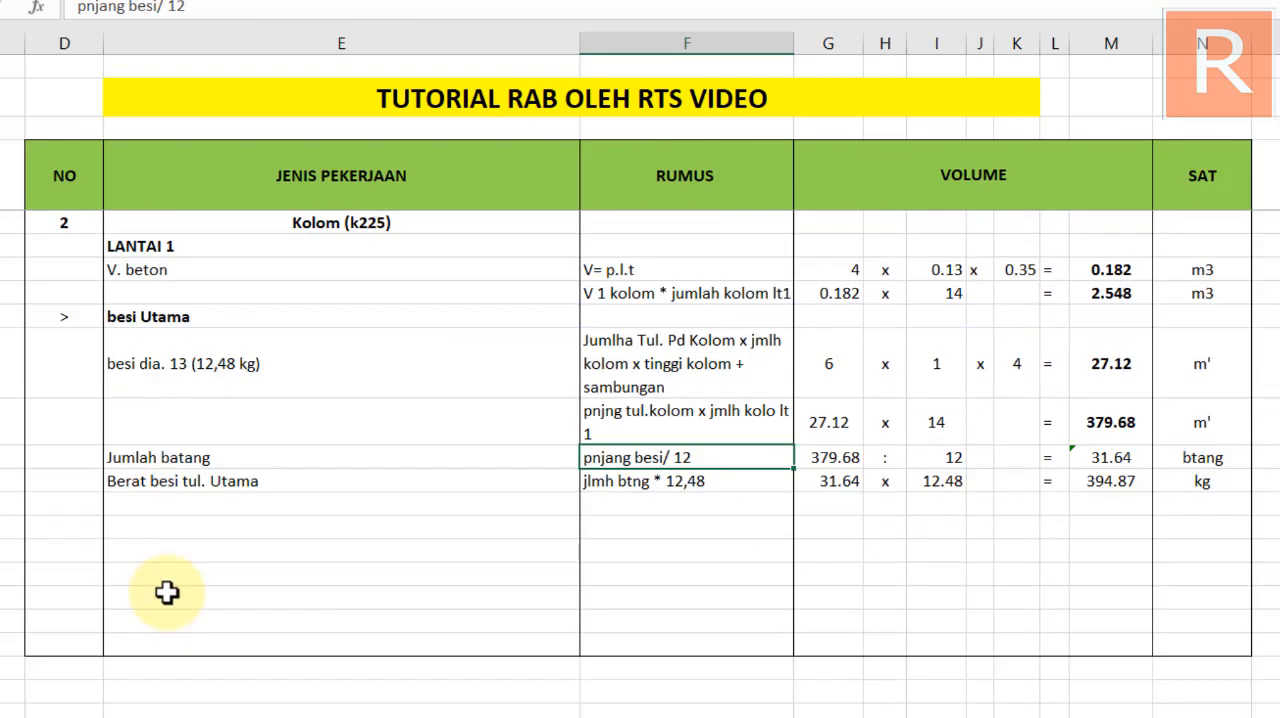
drag(2, 528, 2, 645)
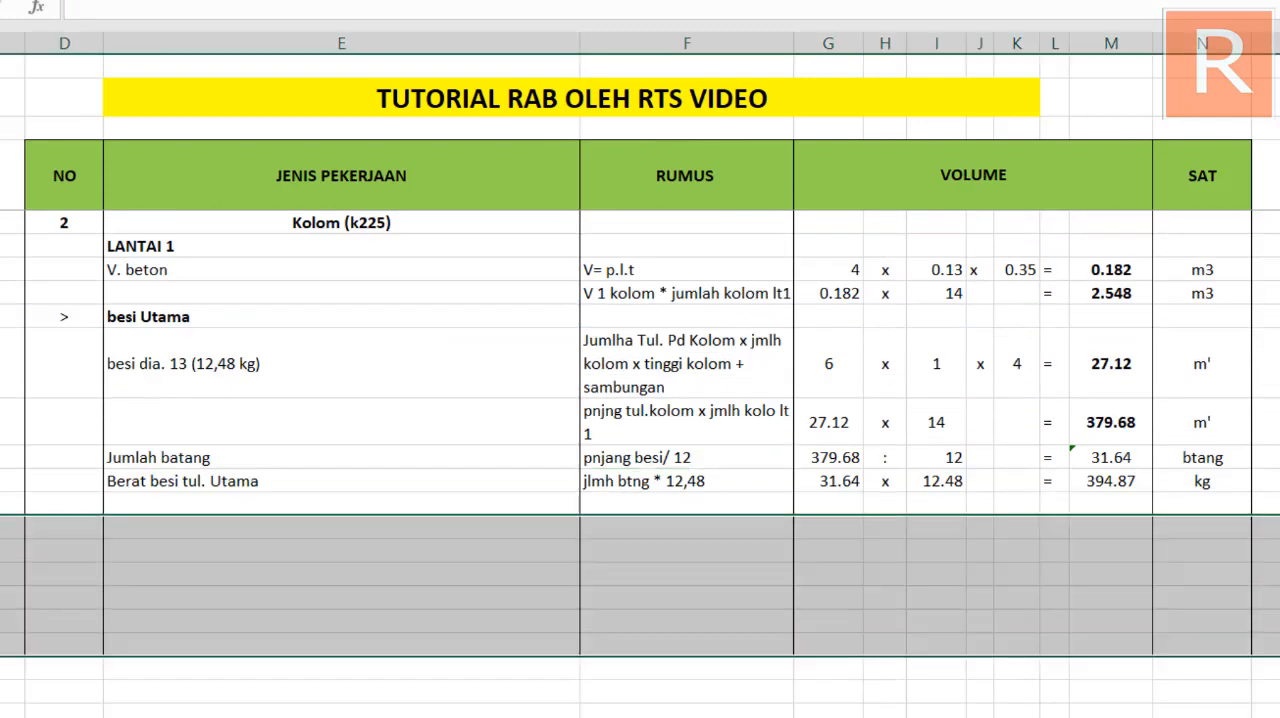
Copy the sloof's Besi Sengkang heading with its marker and two row labels to the Kolom section, one blank row below Berat besi tul. Utama
scroll(251, 437, up, 4)
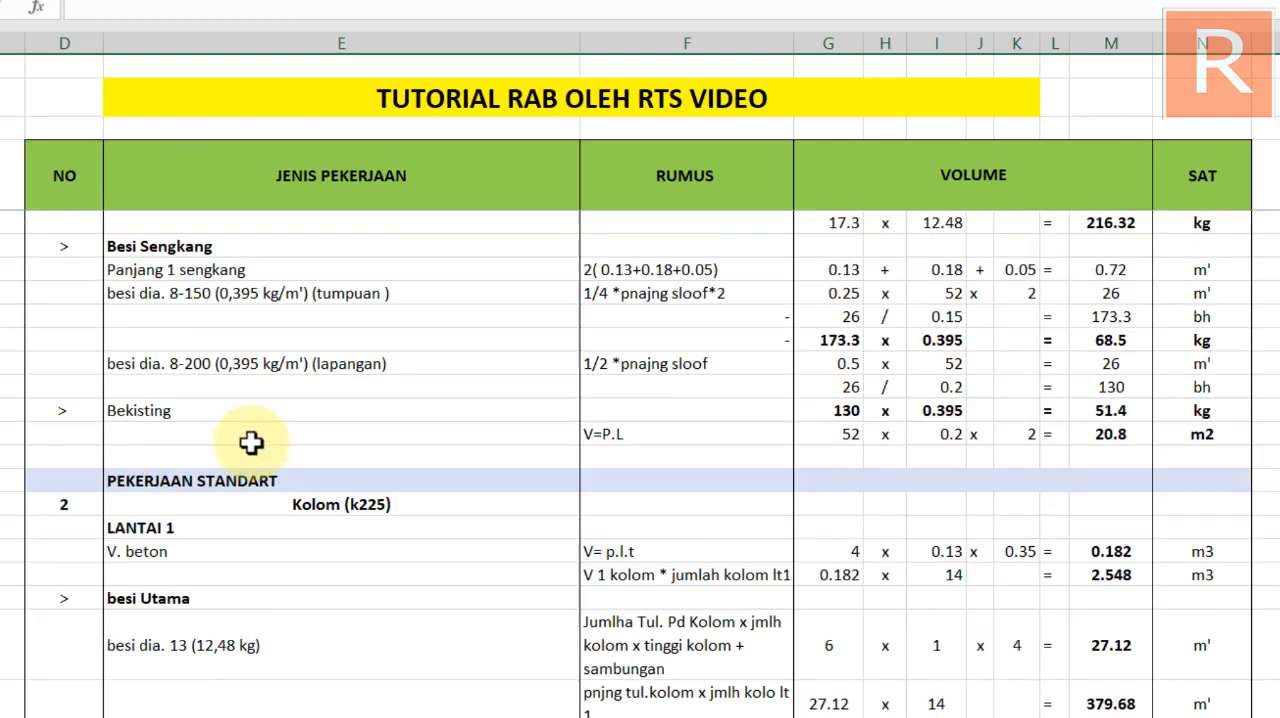
click(297, 445)
scroll(279, 410, up, 1)
scroll(49, 415, up, 1)
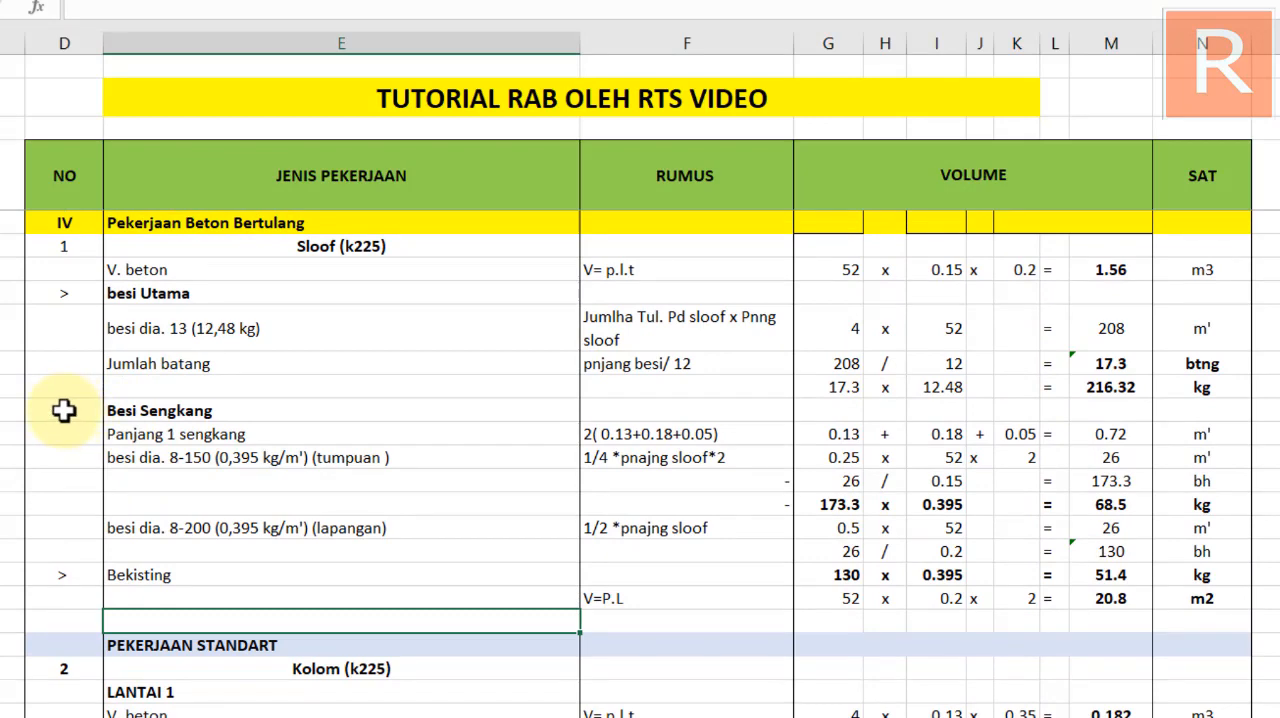
drag(74, 410, 364, 453)
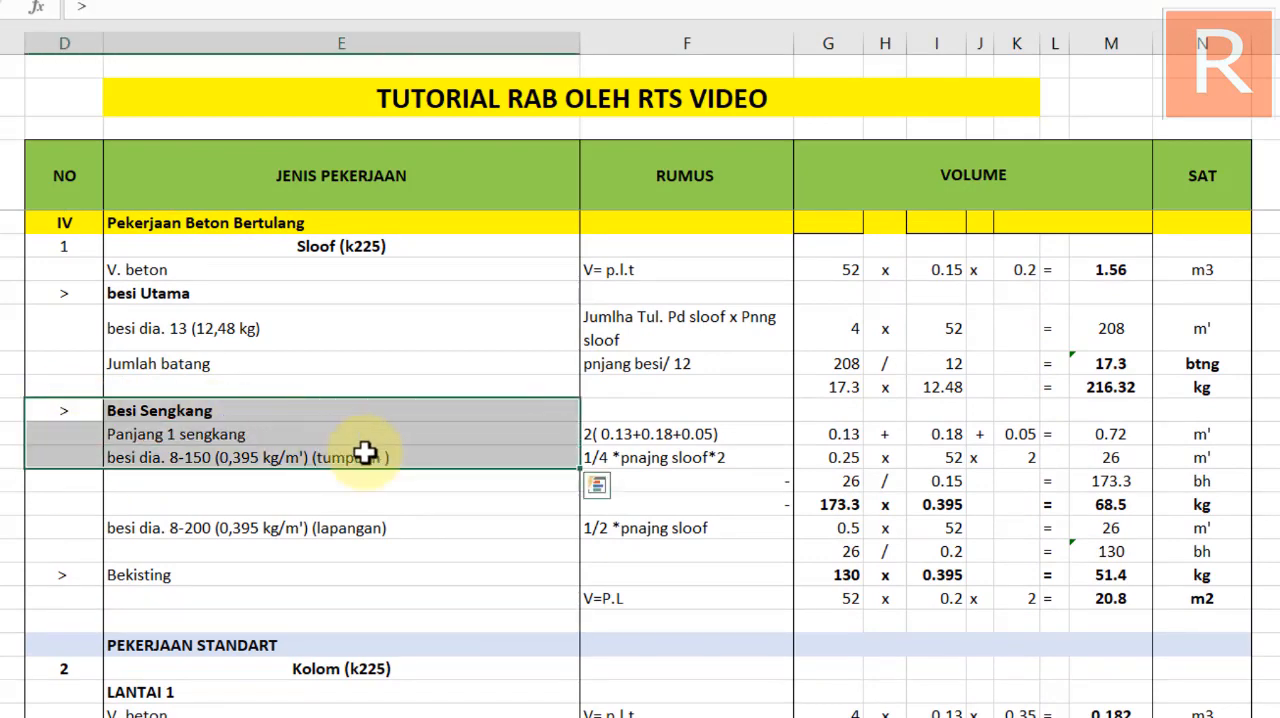
key(ctrl+c)
scroll(300, 523, down, 6)
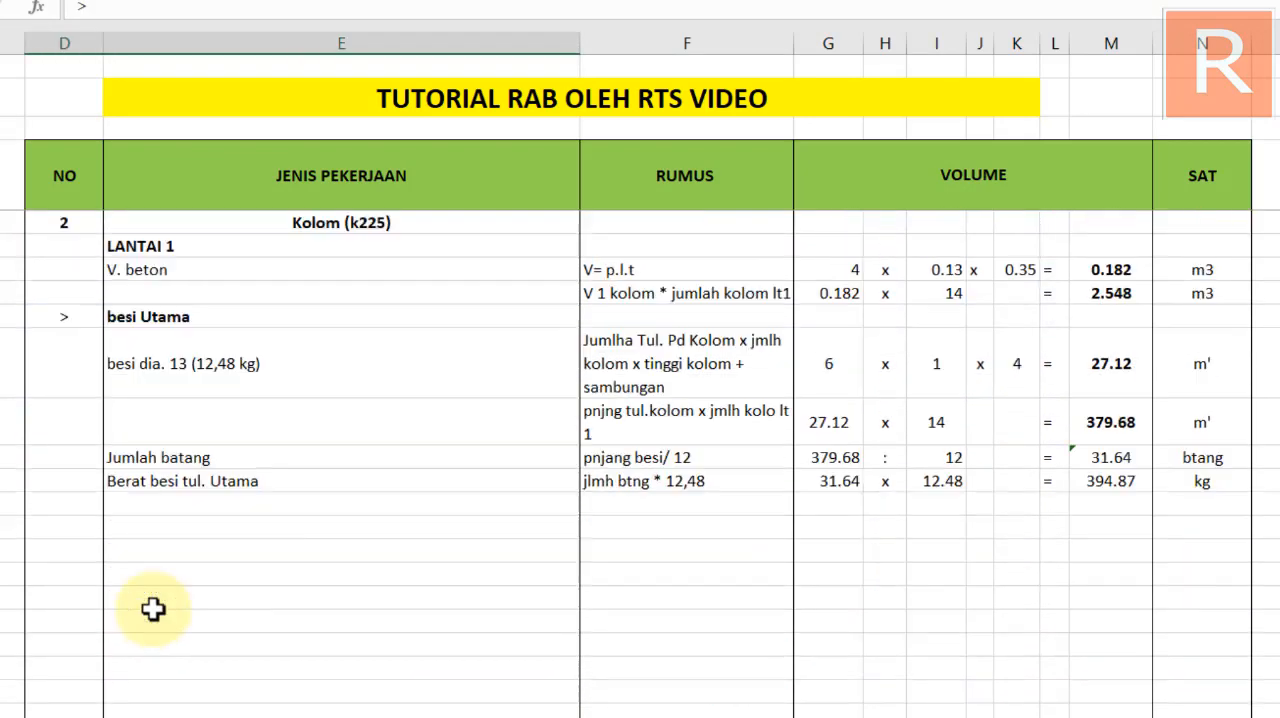
click(64, 528)
key(ctrl+v)
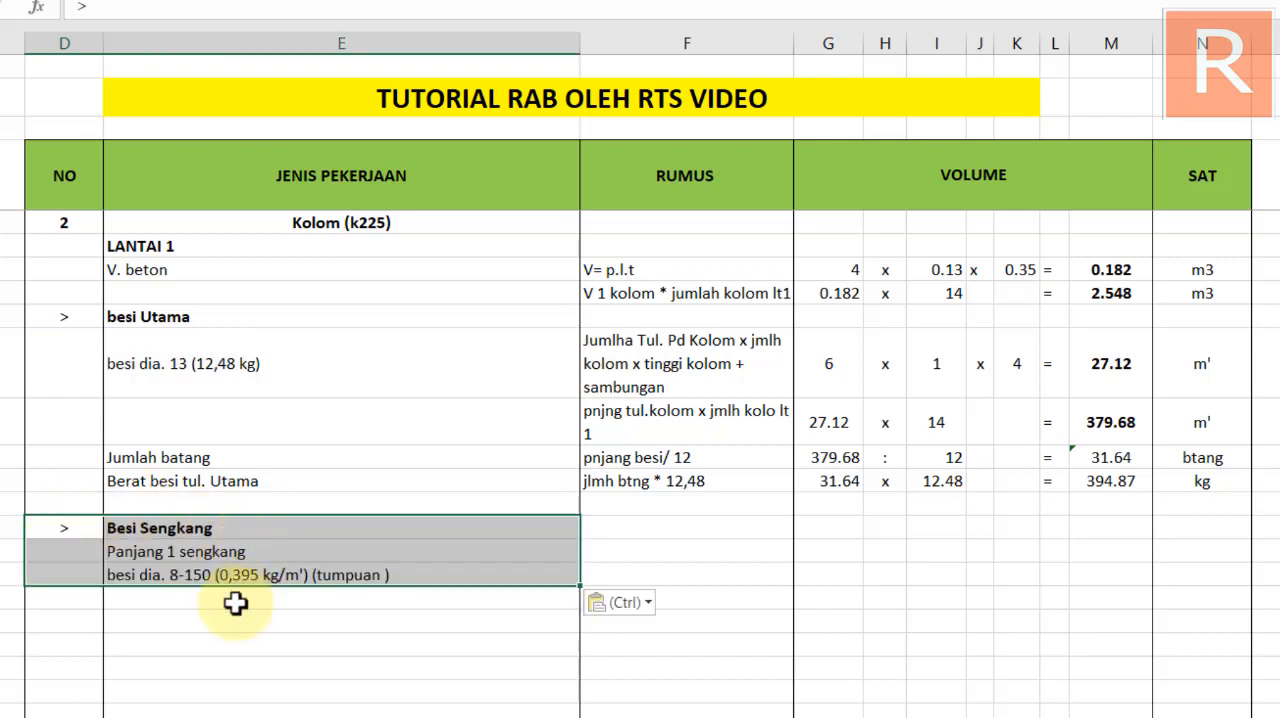
Switch to the CAD drawing and examine the TYPE K1 column section, its dimensions and its stirrup (beugel) diameter and spacing
click(560, 600)
click(670, 505)
click(653, 529)
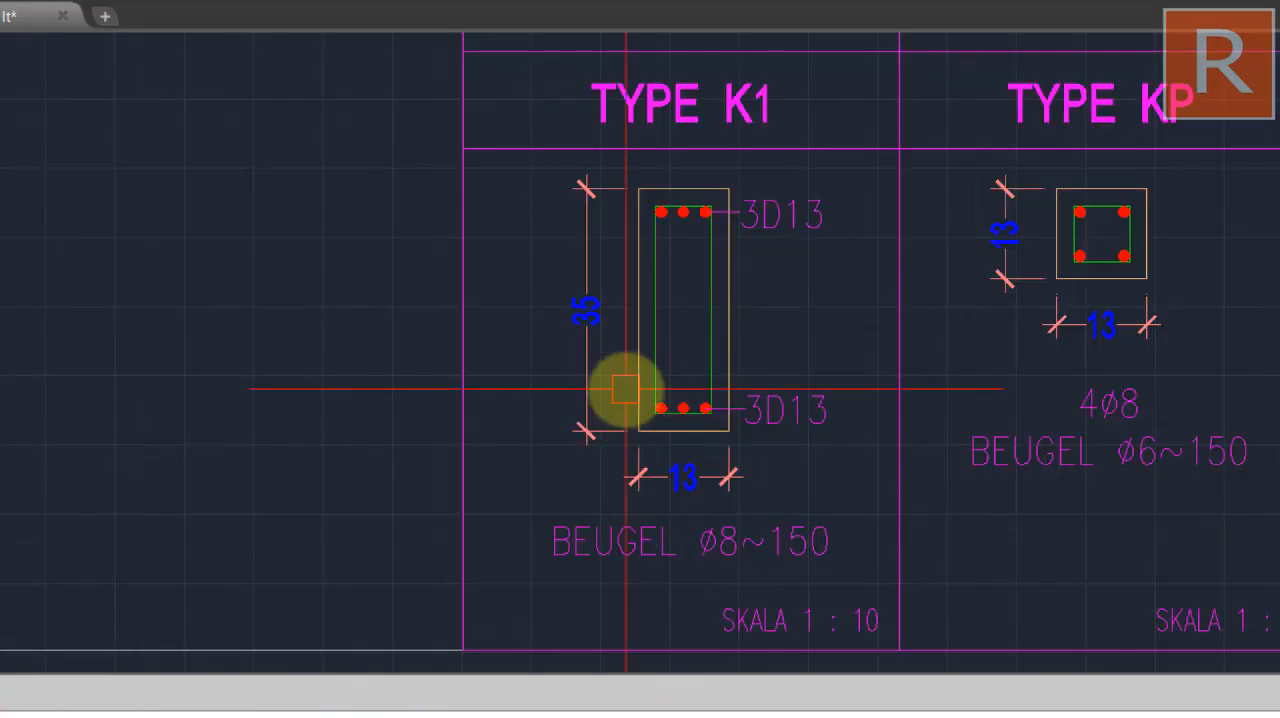
scroll(640, 390, down, 2)
scroll(668, 388, up, 2)
mouse_move(714, 451)
mouse_down()
mouse_move(597, 515)
mouse_move(554, 369)
mouse_up()
scroll(515, 461, up, 2)
mouse_move(505, 480)
mouse_down()
mouse_move(573, 431)
mouse_move(576, 460)
mouse_up()
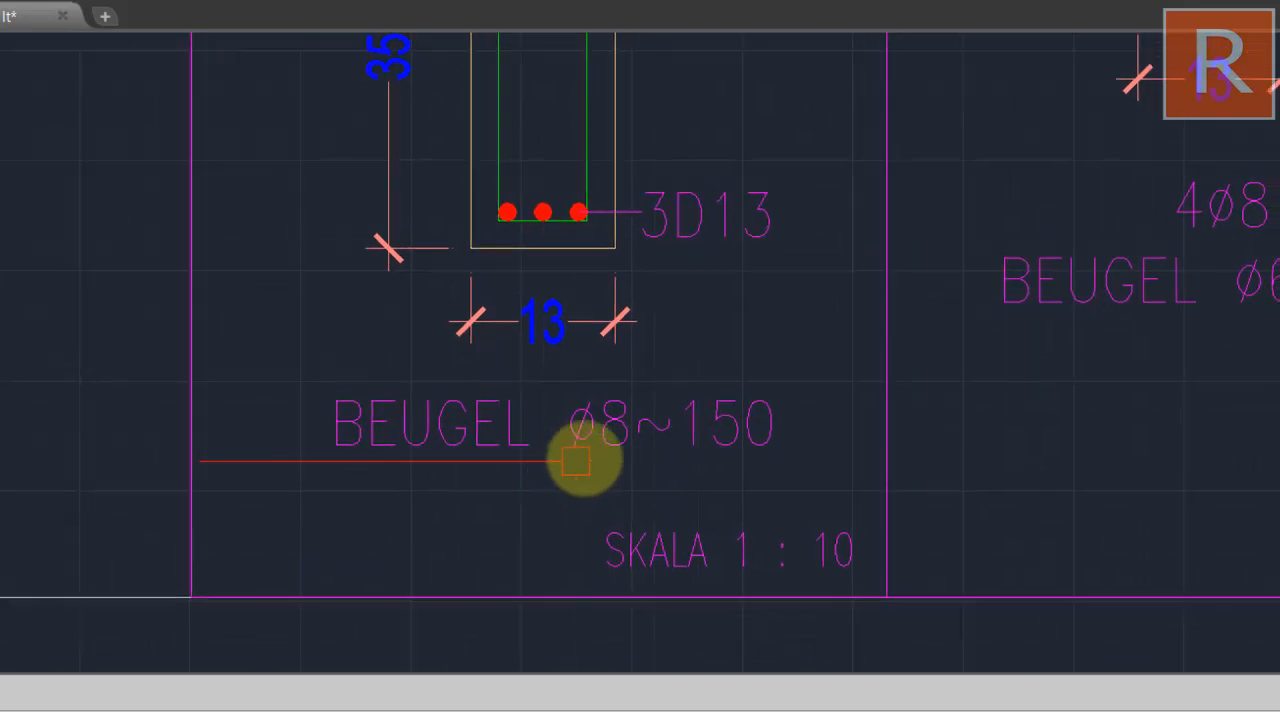
drag(666, 434, 600, 494)
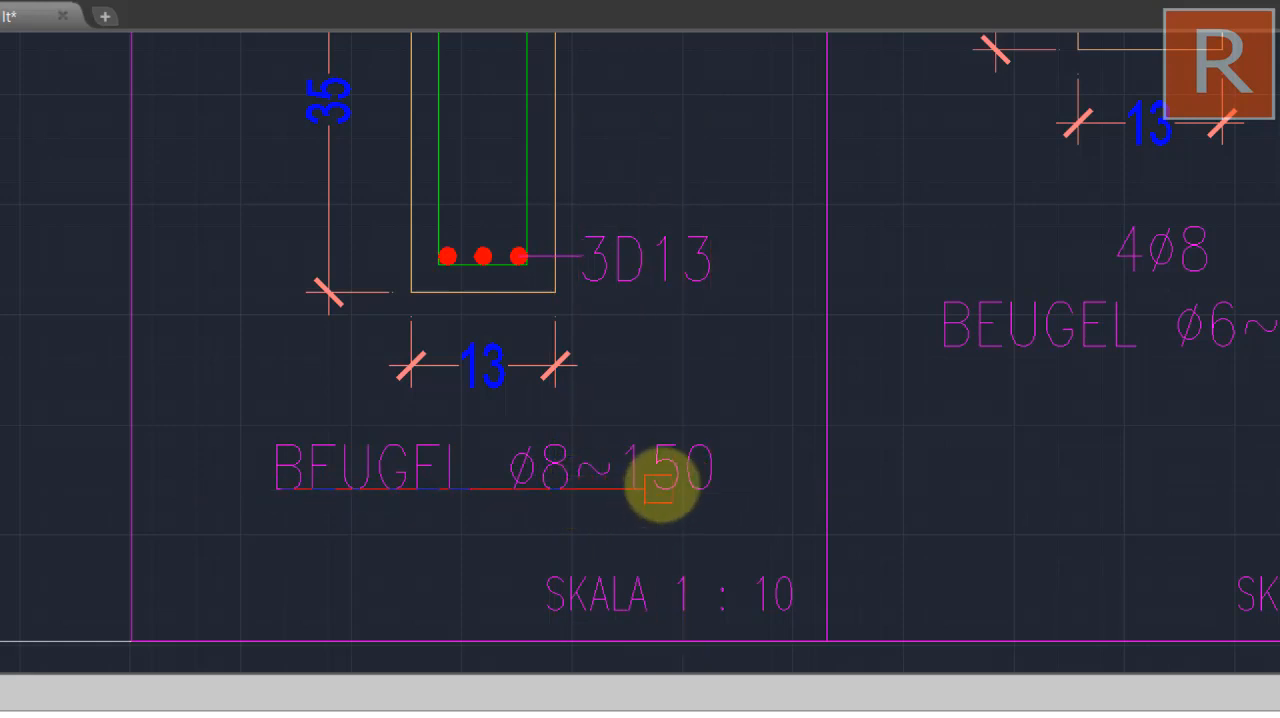
drag(624, 467, 622, 630)
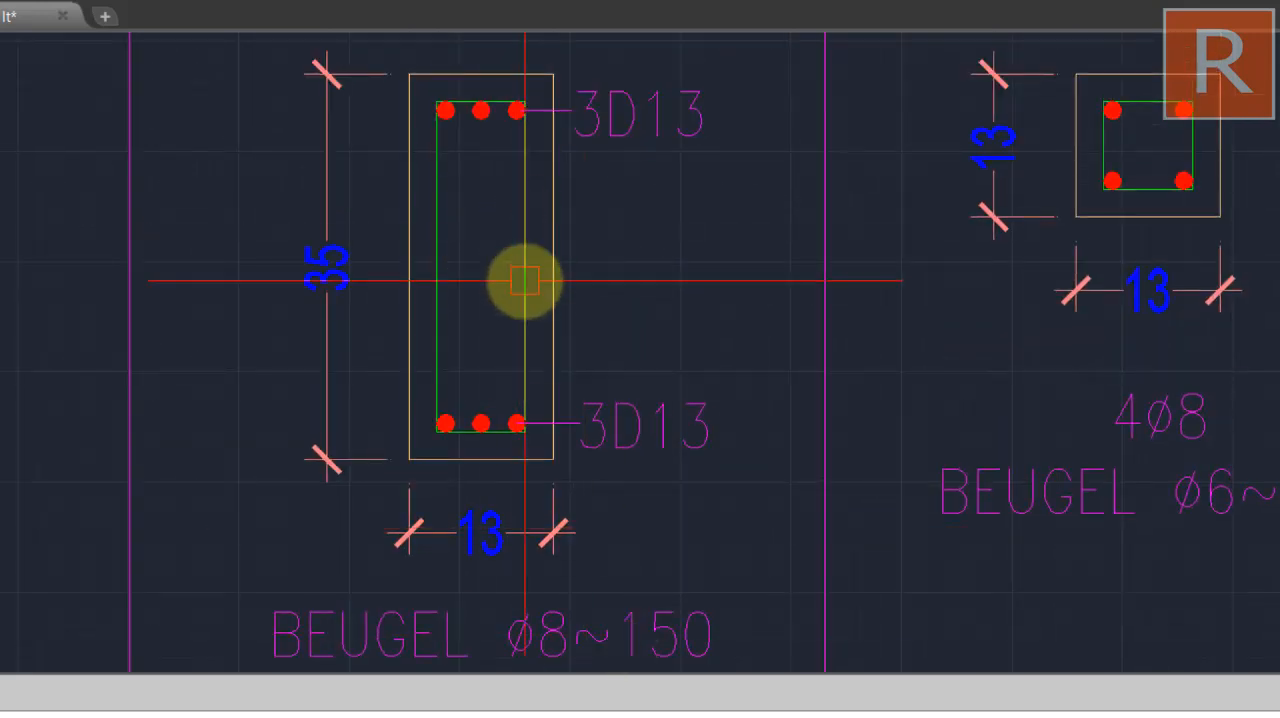
drag(536, 289, 558, 126)
mouse_move(611, 349)
mouse_down()
mouse_move(611, 414)
mouse_move(589, 454)
mouse_up()
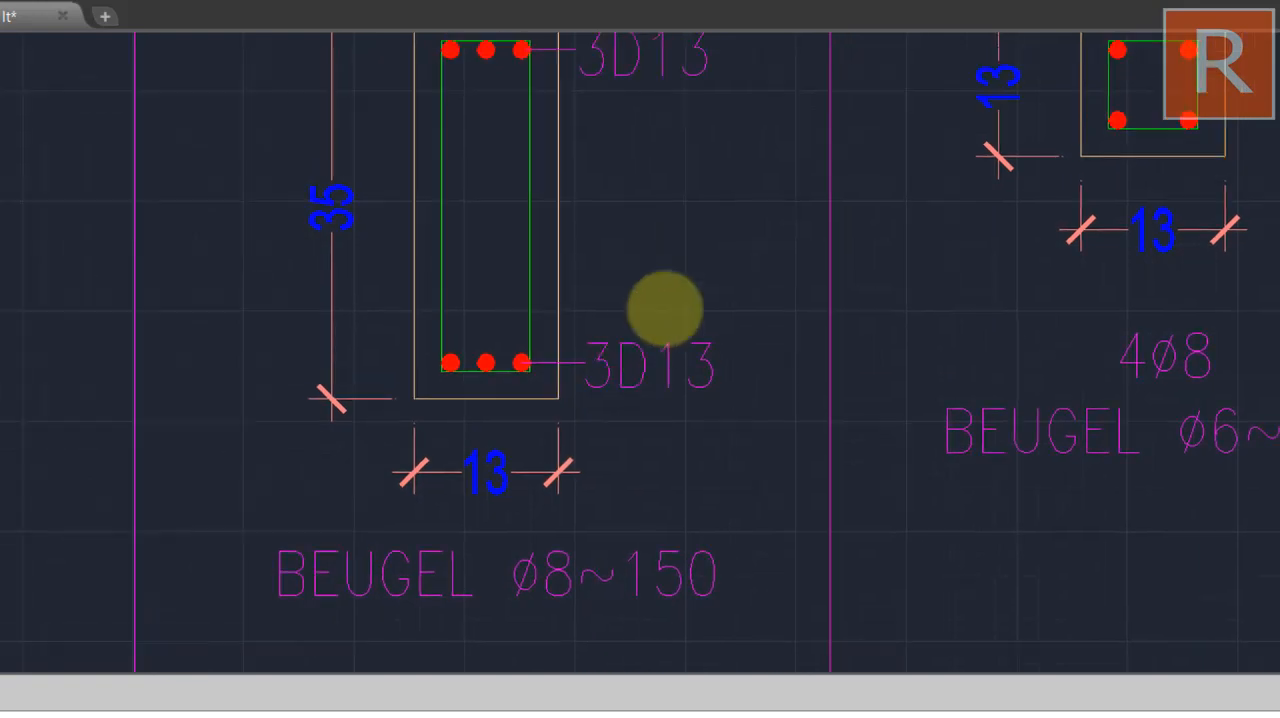
Switch back to the RAB spreadsheet, compare the Kolom Besi Sengkang rows with the sloof ones and check the sloof's Panjang 1 sengkang rumus
click(671, 212)
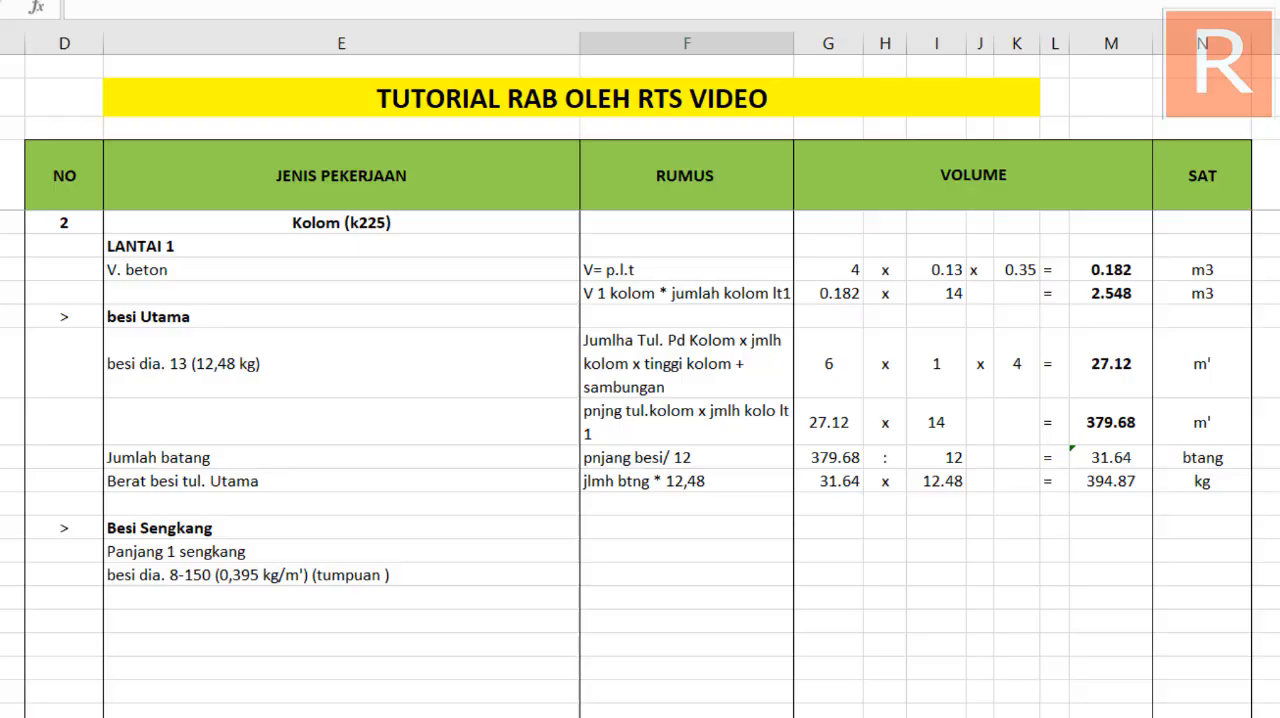
key(ctrl+v)
scroll(268, 457, up, 3)
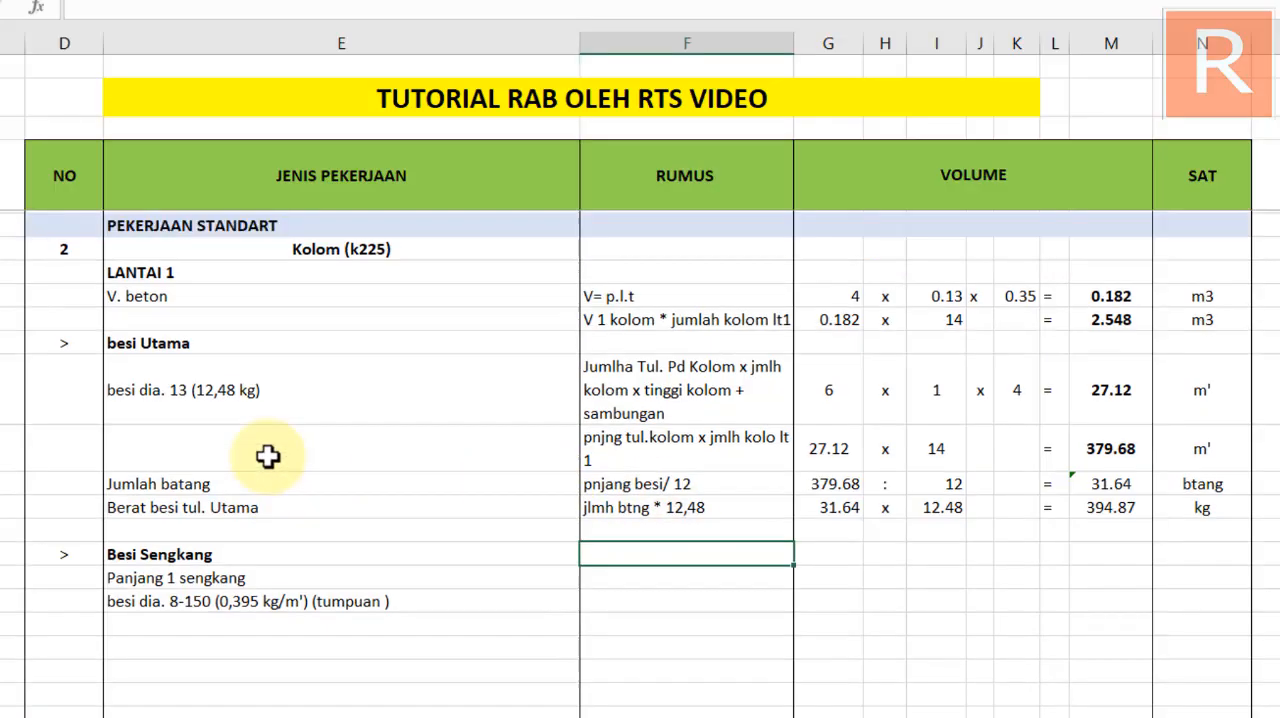
scroll(268, 457, down, 3)
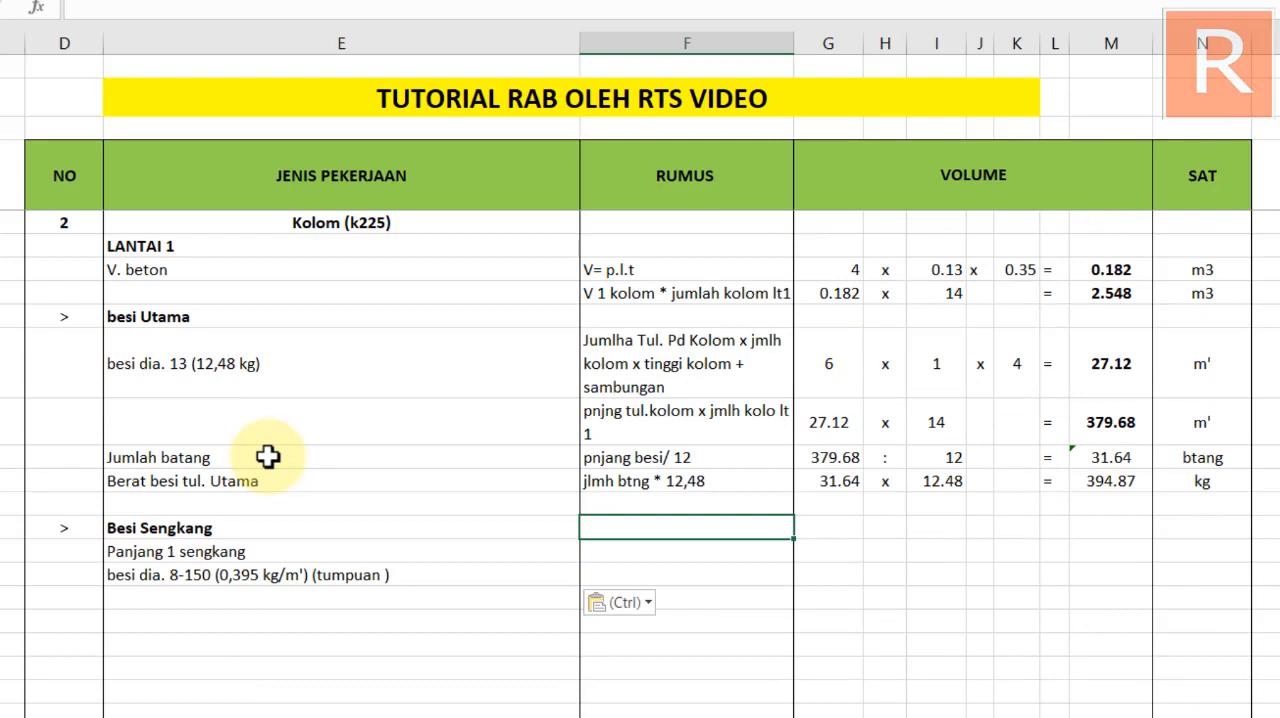
click(180, 578)
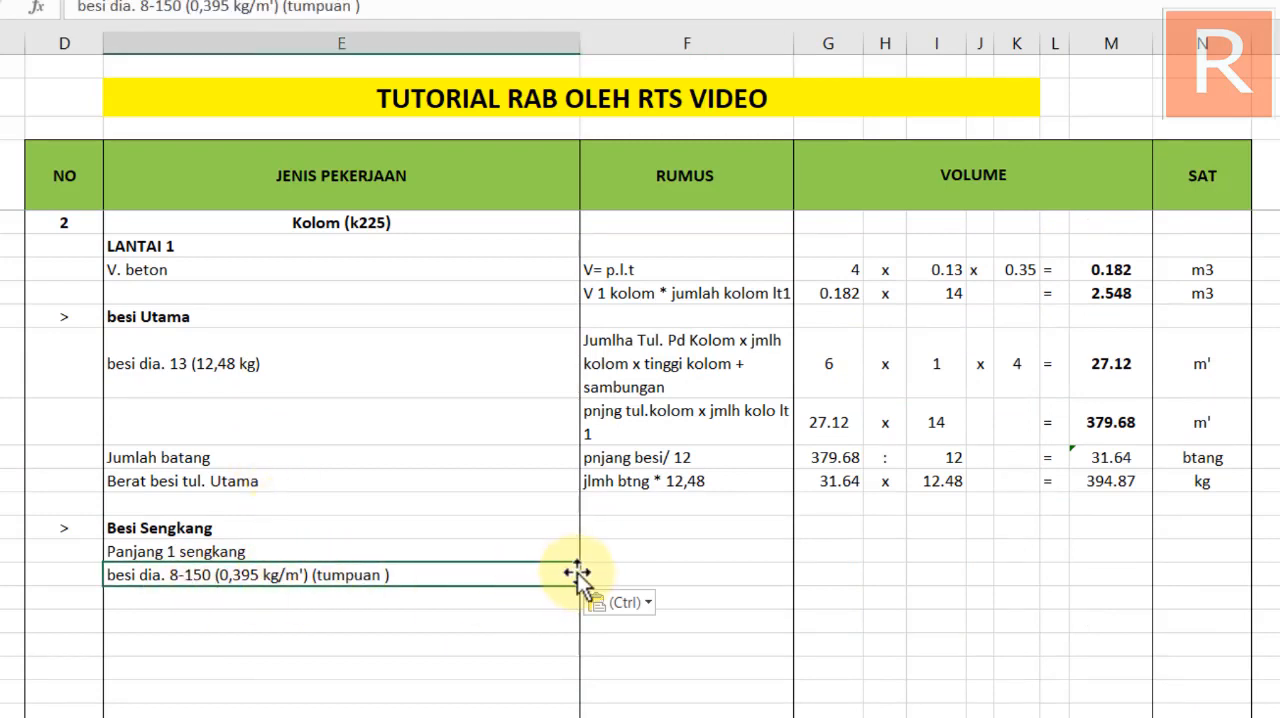
click(625, 572)
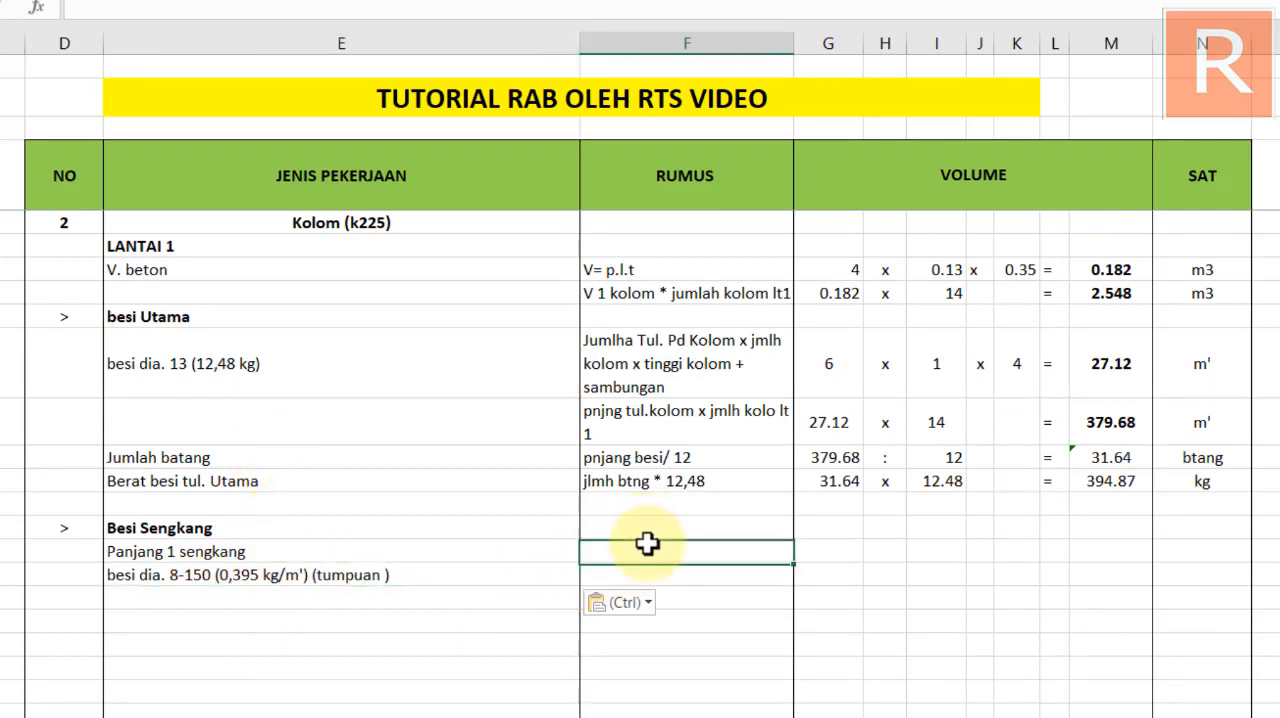
scroll(648, 545, up, 4)
click(469, 428)
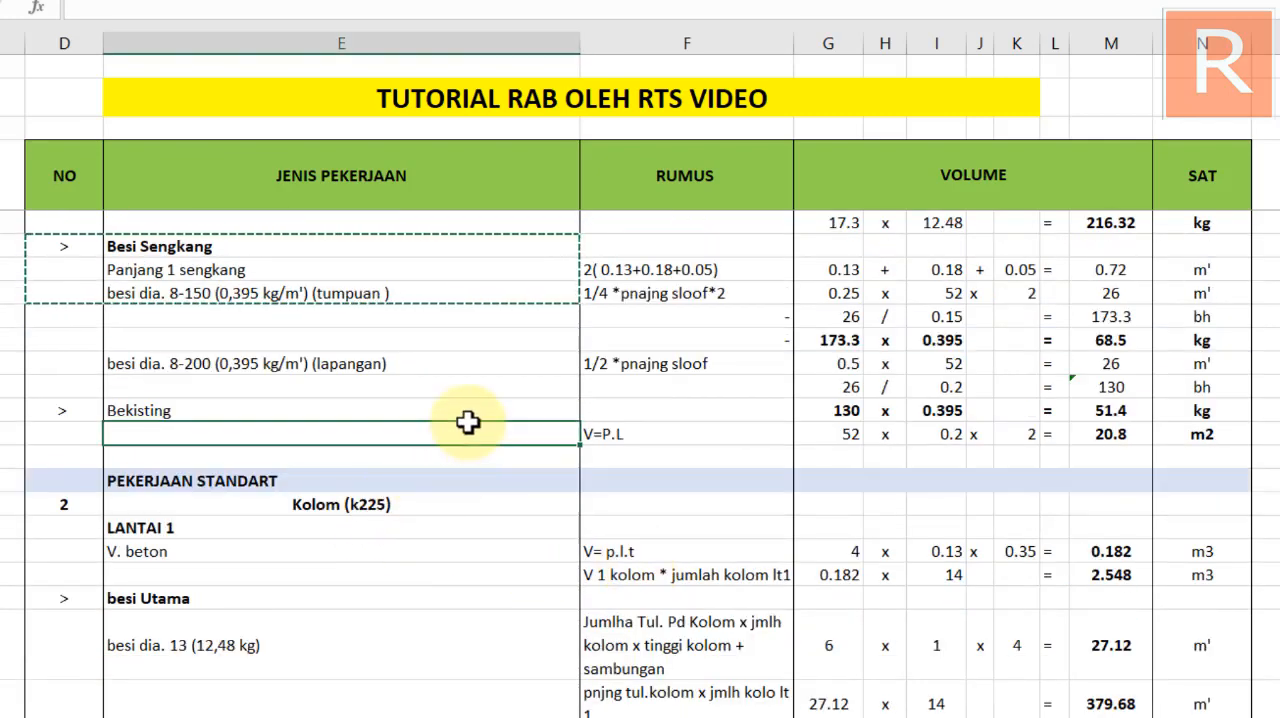
key(Escape)
click(626, 266)
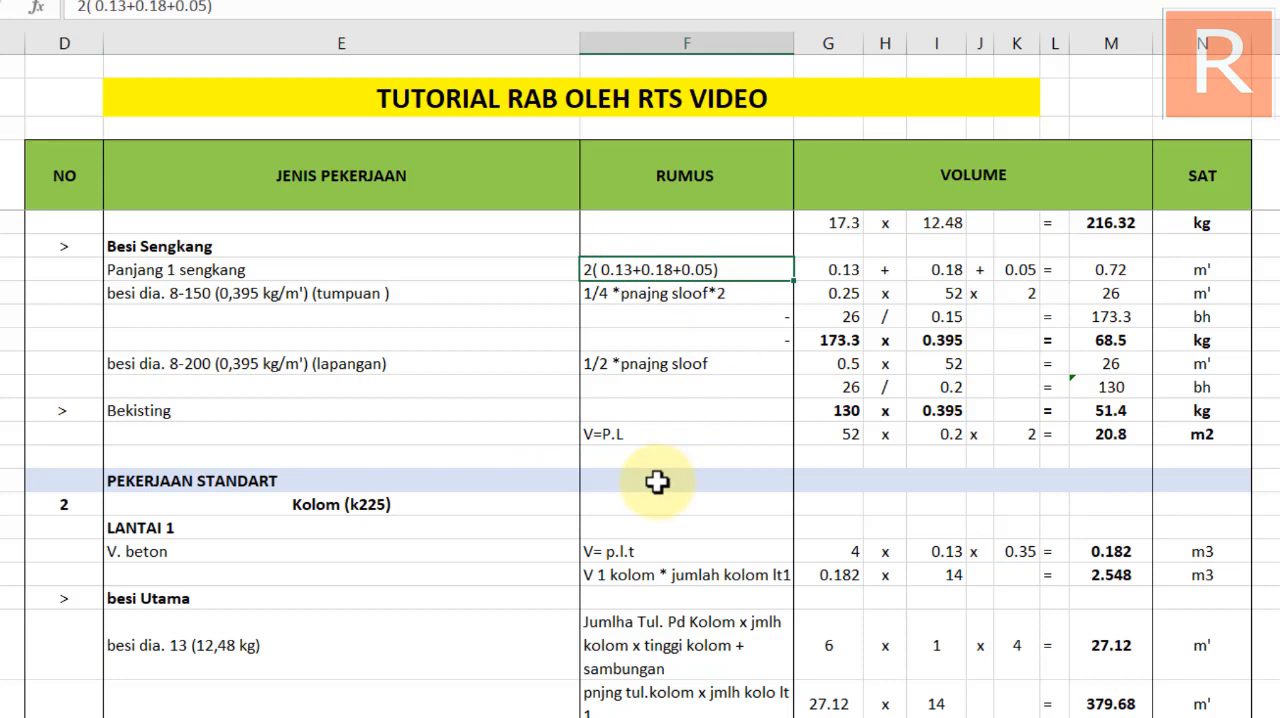
Copy the sloof's Panjang 1 sengkang rumus, volume figures and unit to the Kolom section's Panjang 1 sengkang row
key(ctrl+c)
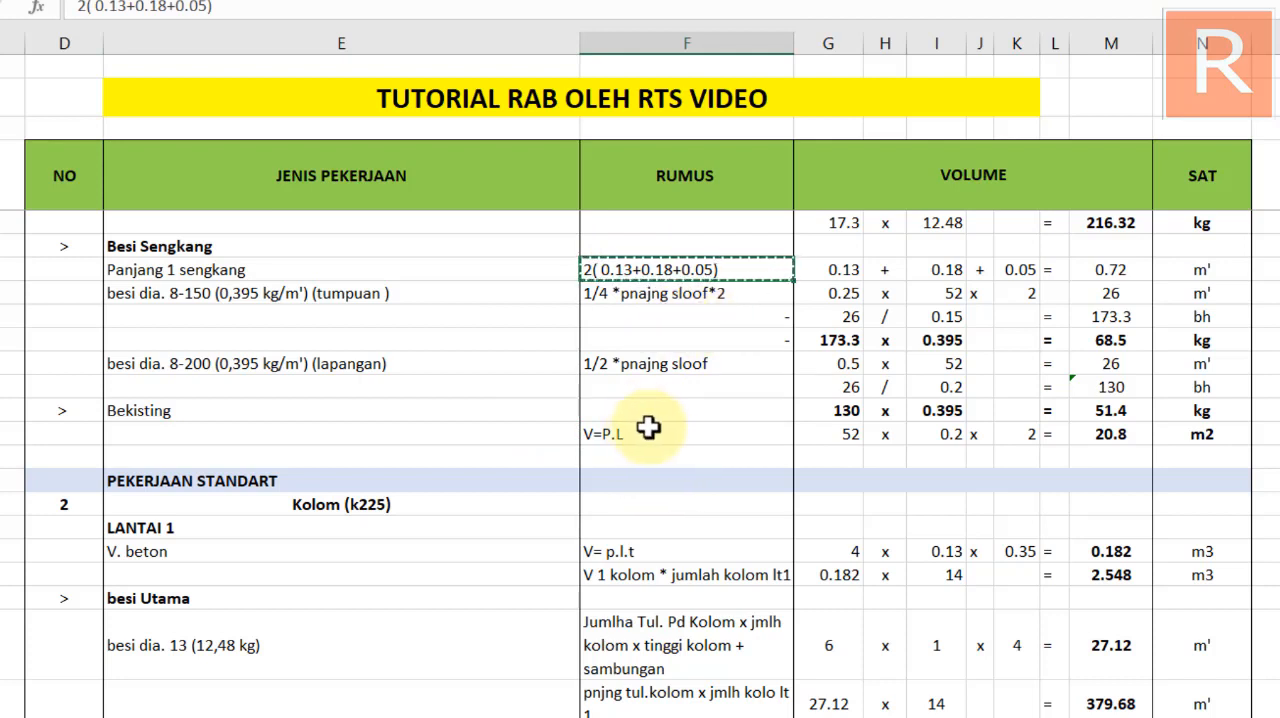
drag(629, 266, 1180, 259)
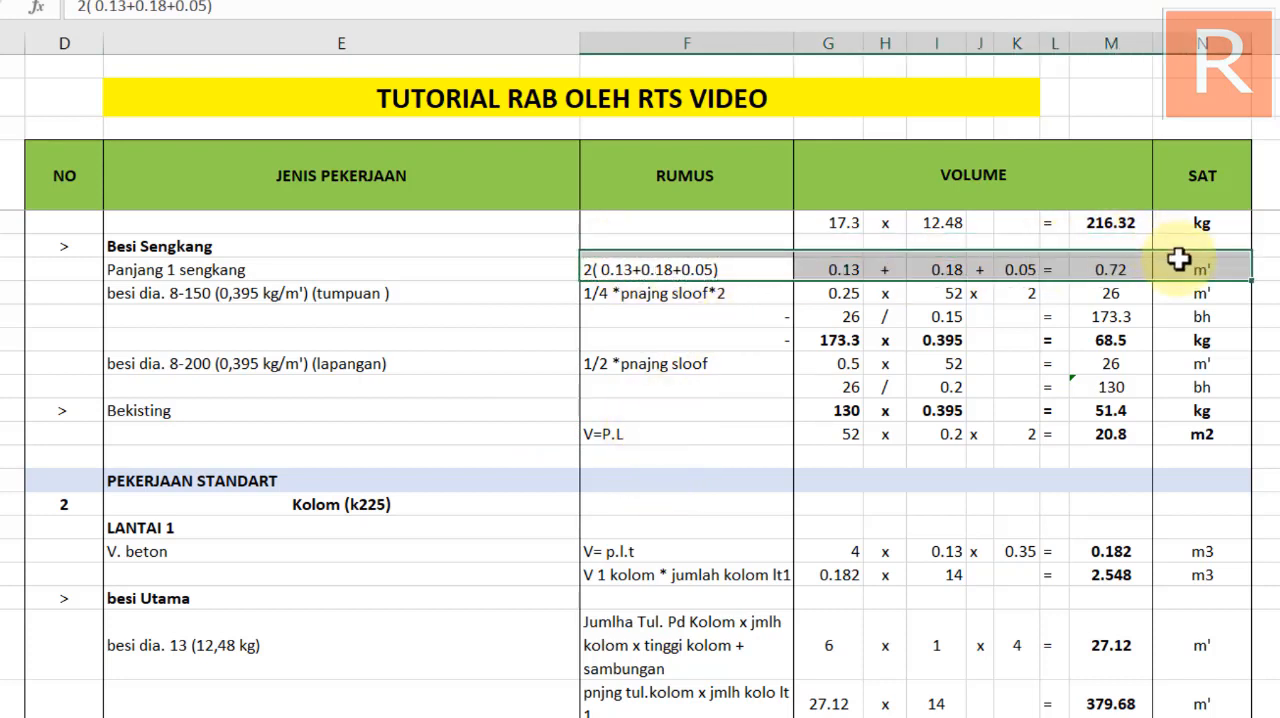
scroll(606, 557, down, 4)
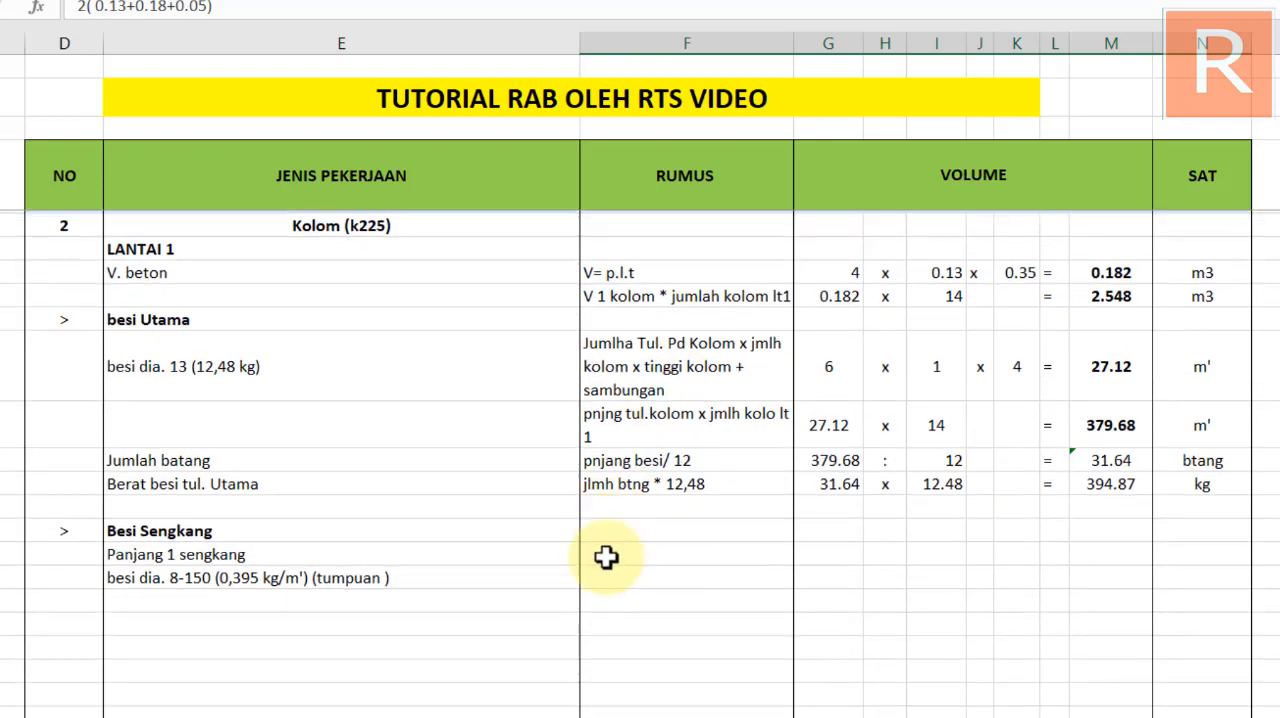
click(622, 554)
key(ctrl+v)
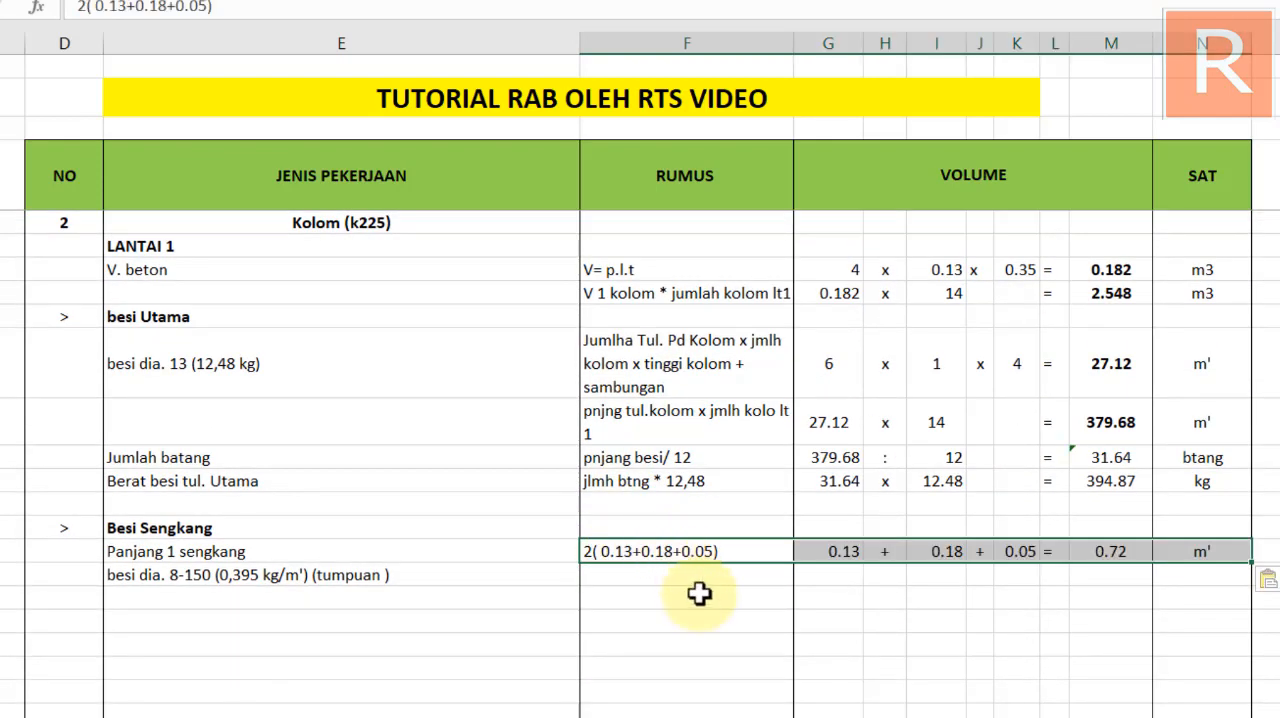
click(700, 608)
Change the rumus in the Kolom Panjang 1 sengkang row to 2( 0.9+0.31+0.05)
click(634, 551)
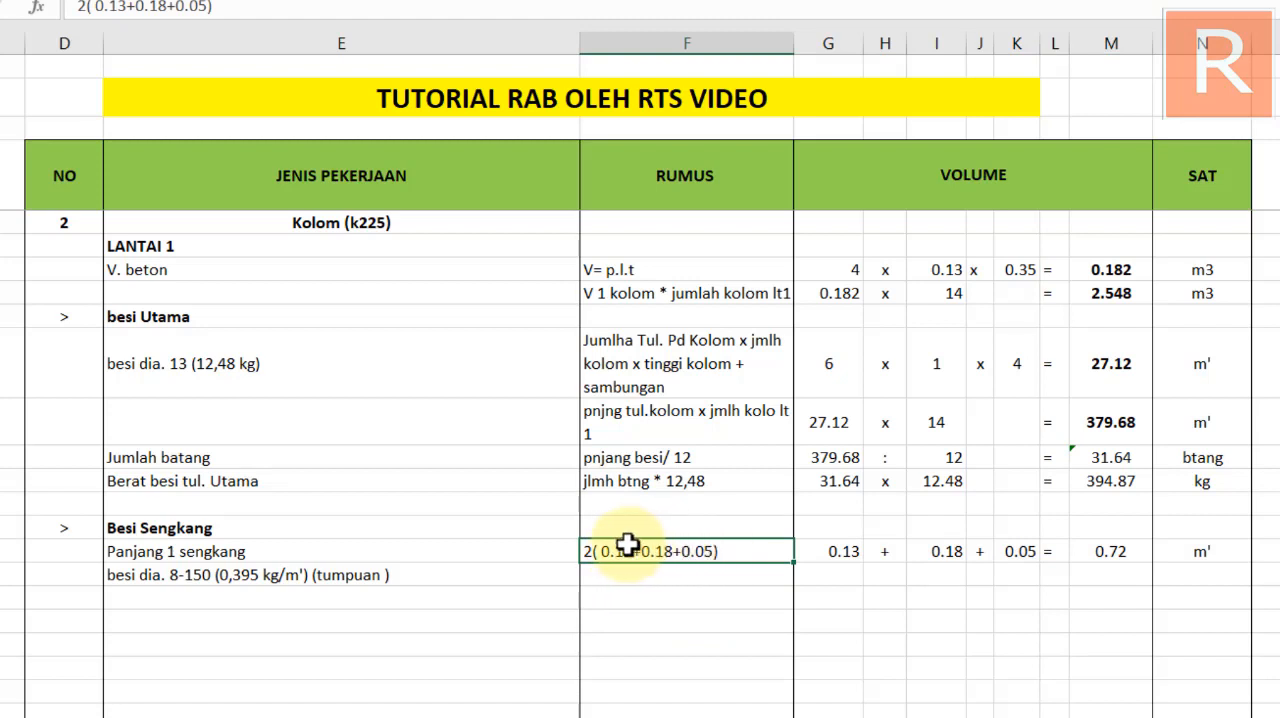
click(648, 594)
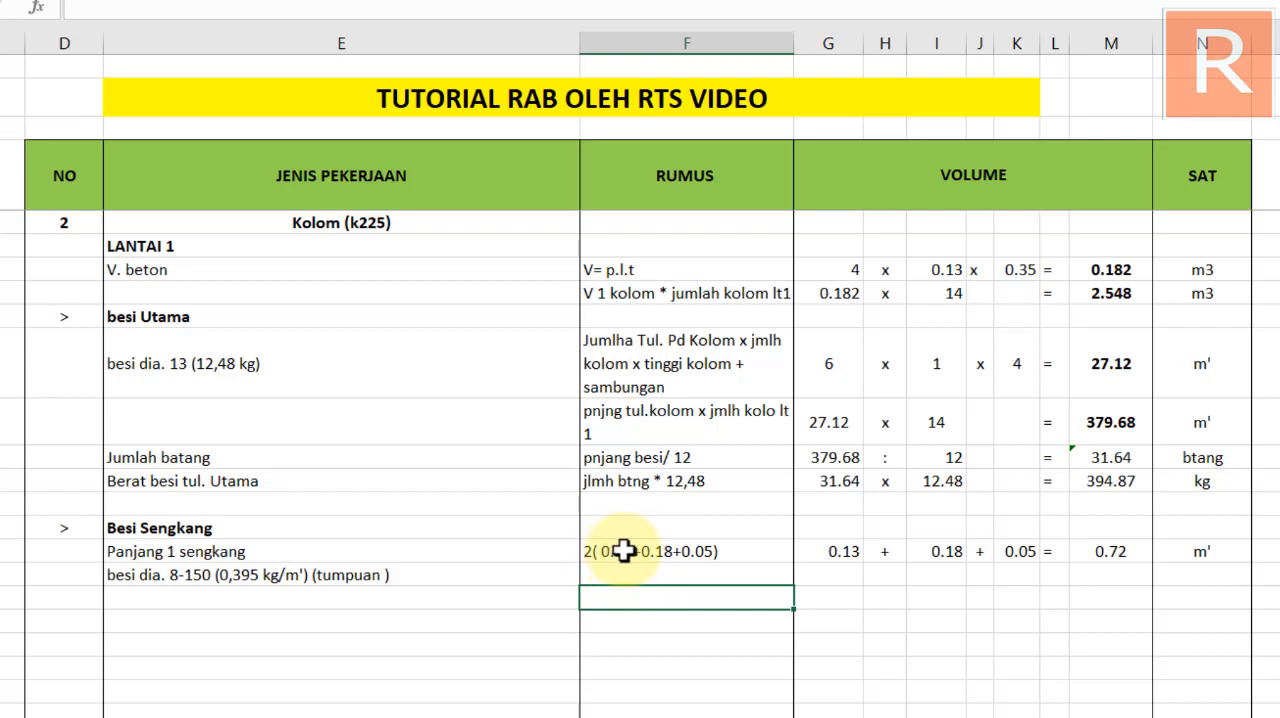
click(623, 550)
double_click(634, 551)
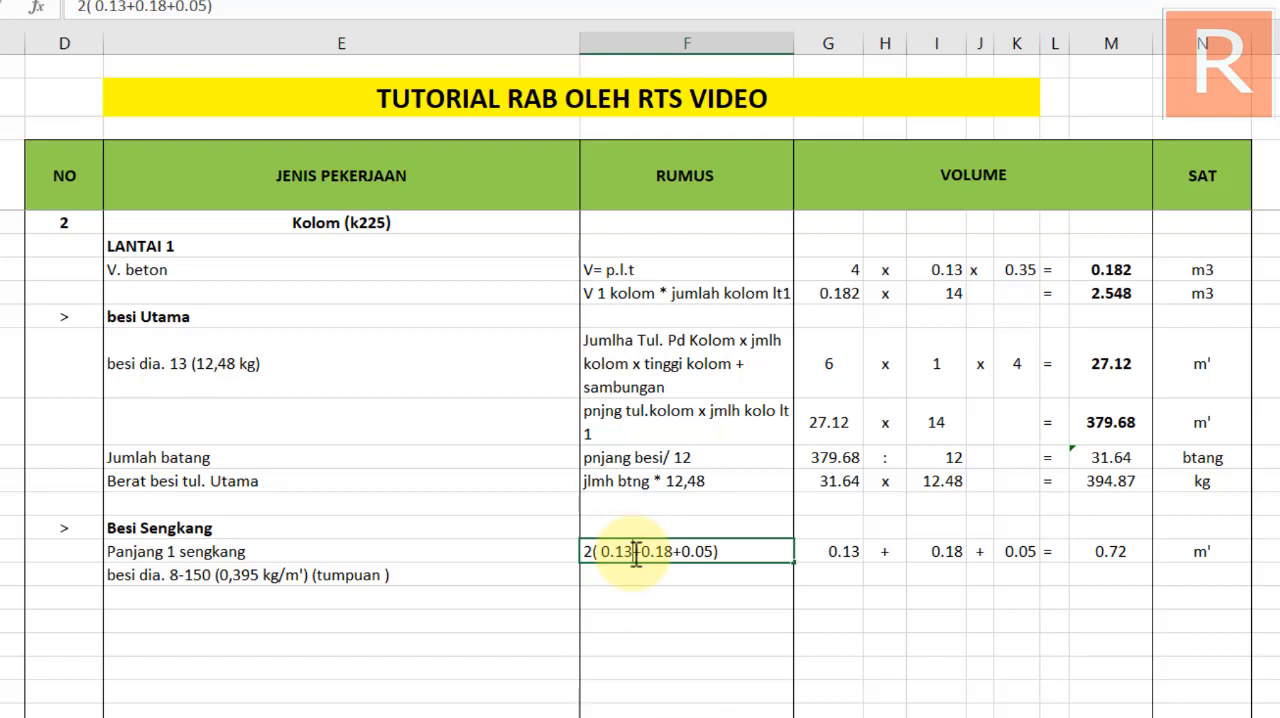
key(BackSpace)
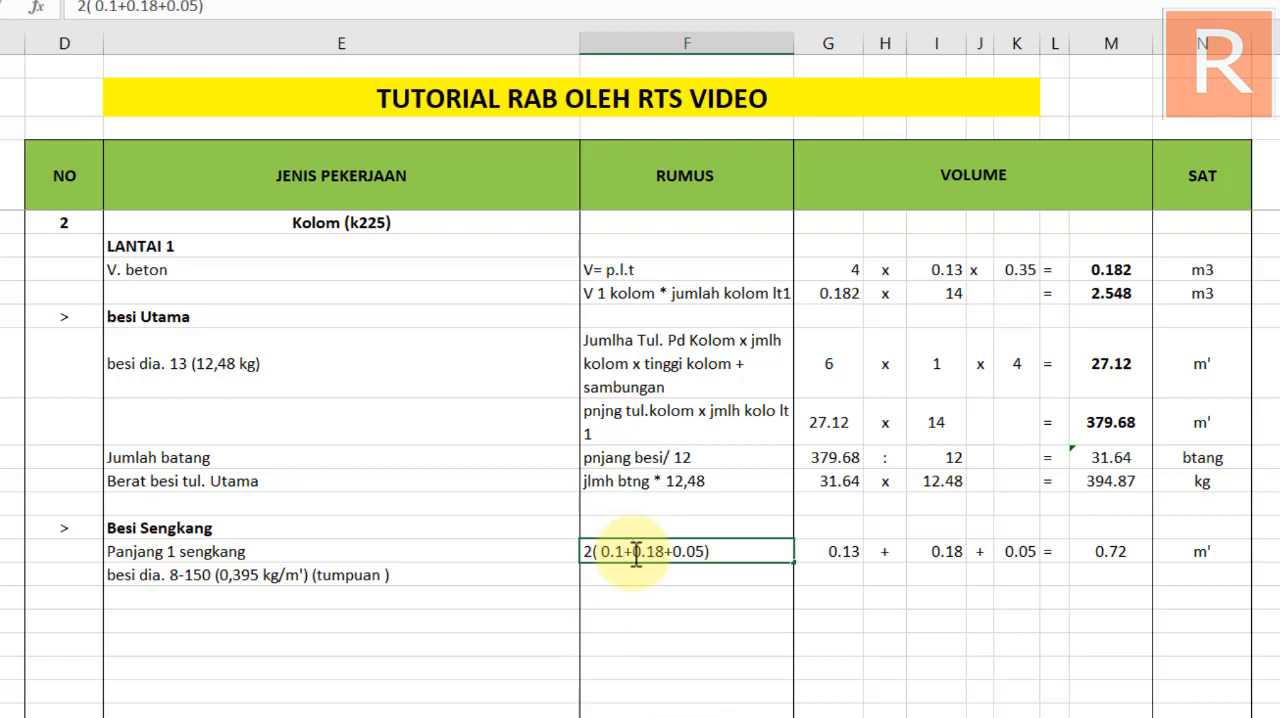
key(BackSpace)
text(9)
key(BackSpace)
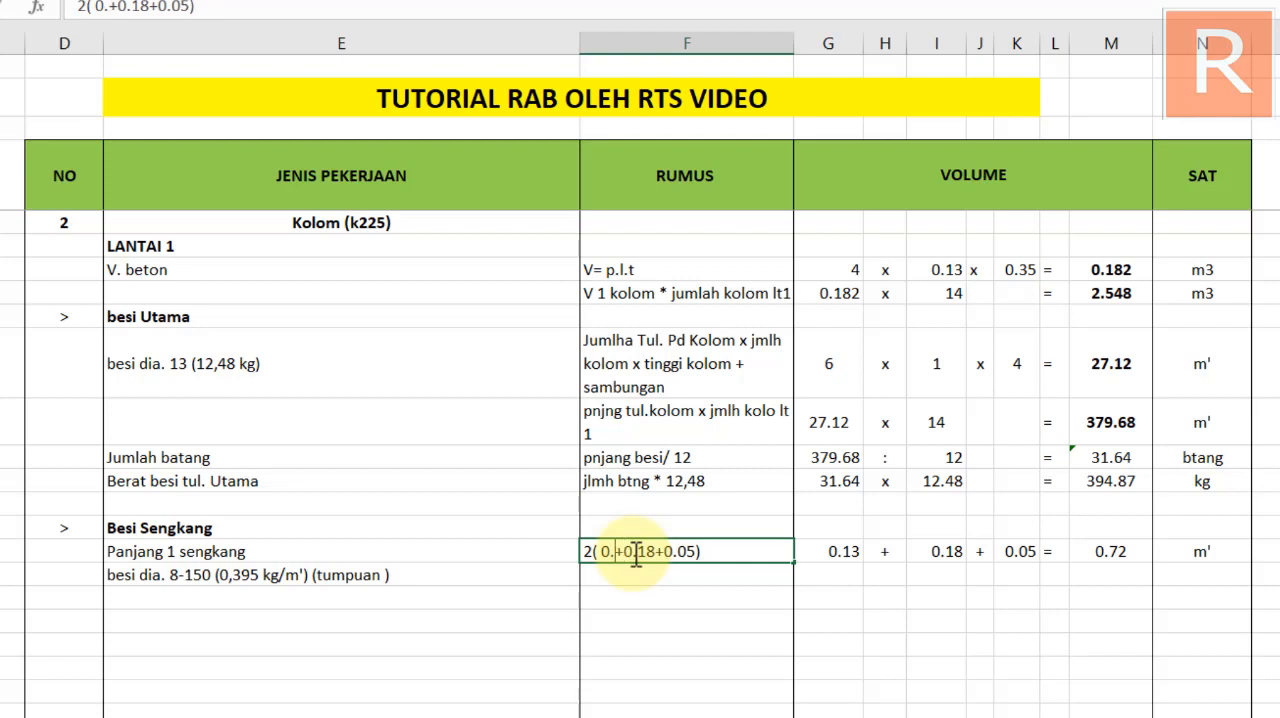
text(9)
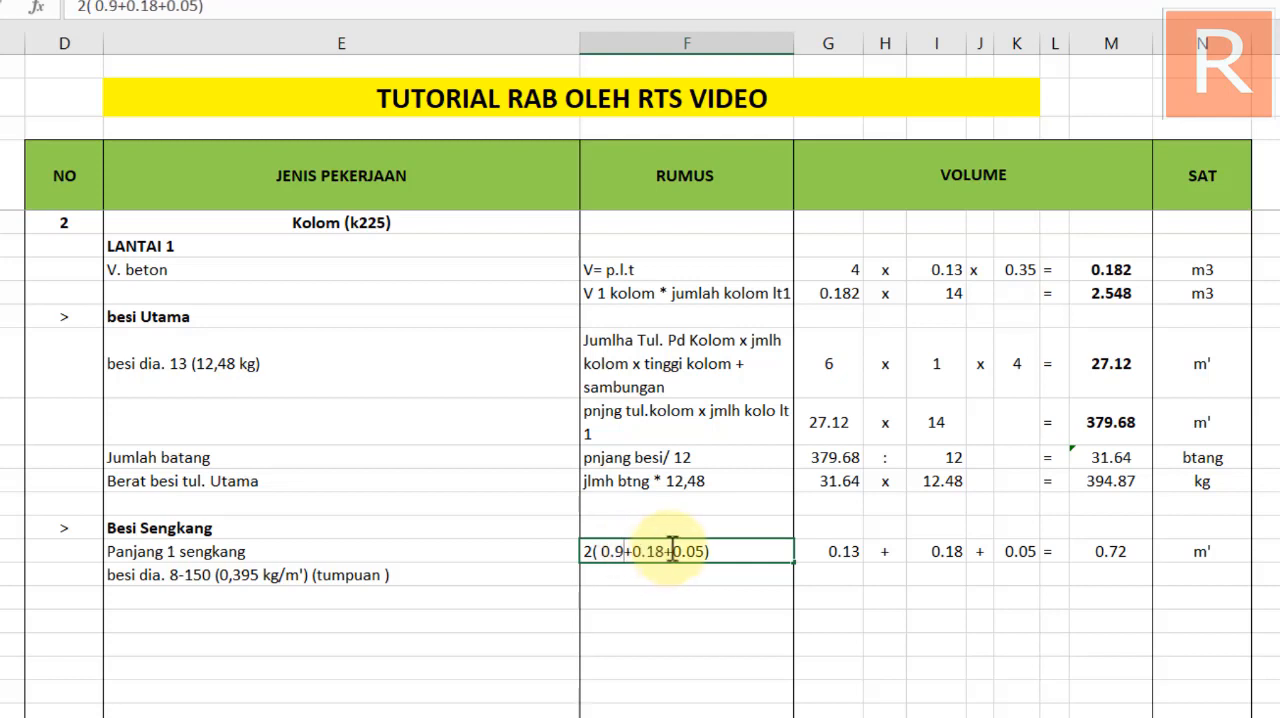
double_click(651, 552)
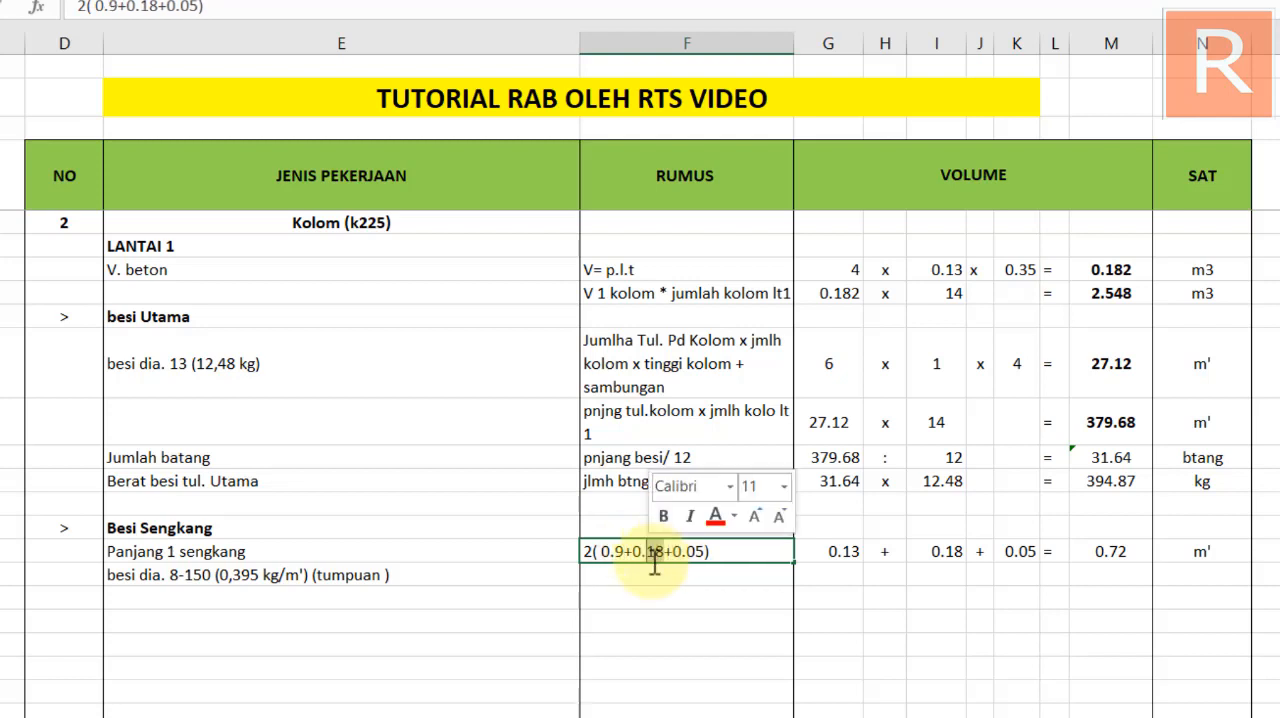
scroll(694, 577, up, 1)
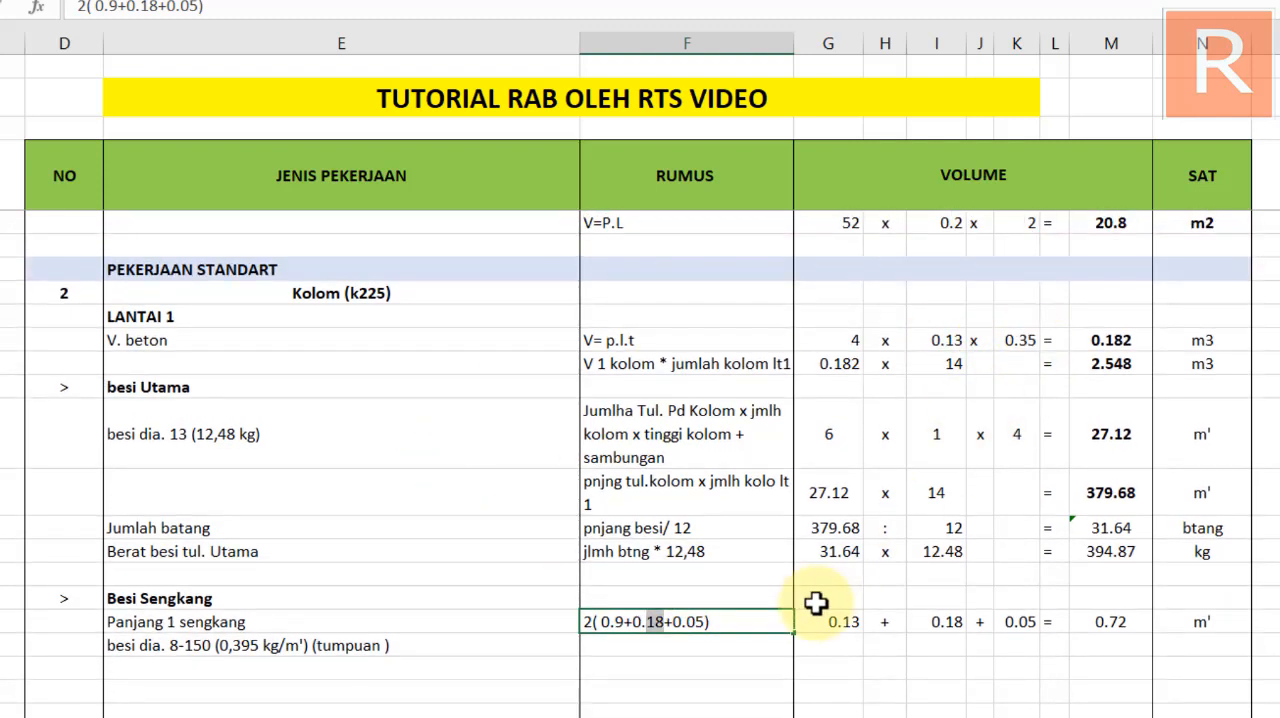
text(31)
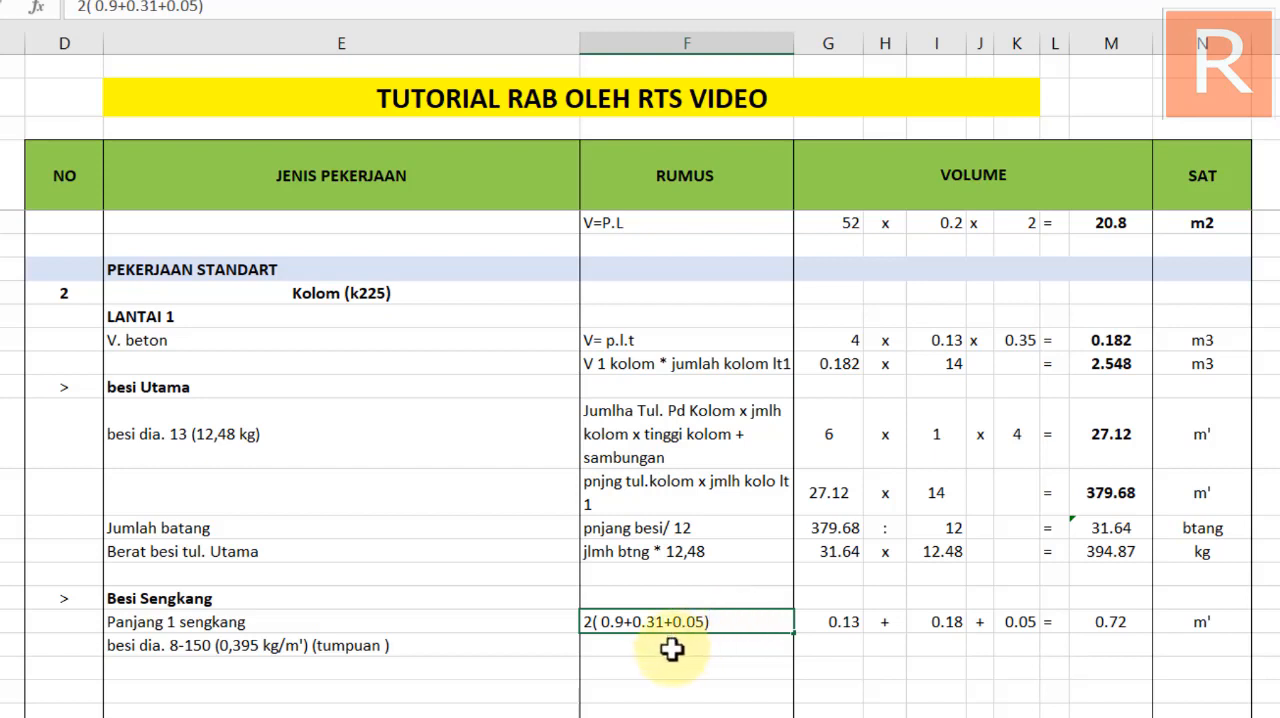
key(Return)
Set the first two volume figures of the Kolom Panjang 1 sengkang row to 0.9 and 0.31, and check the formula of its total
click(836, 620)
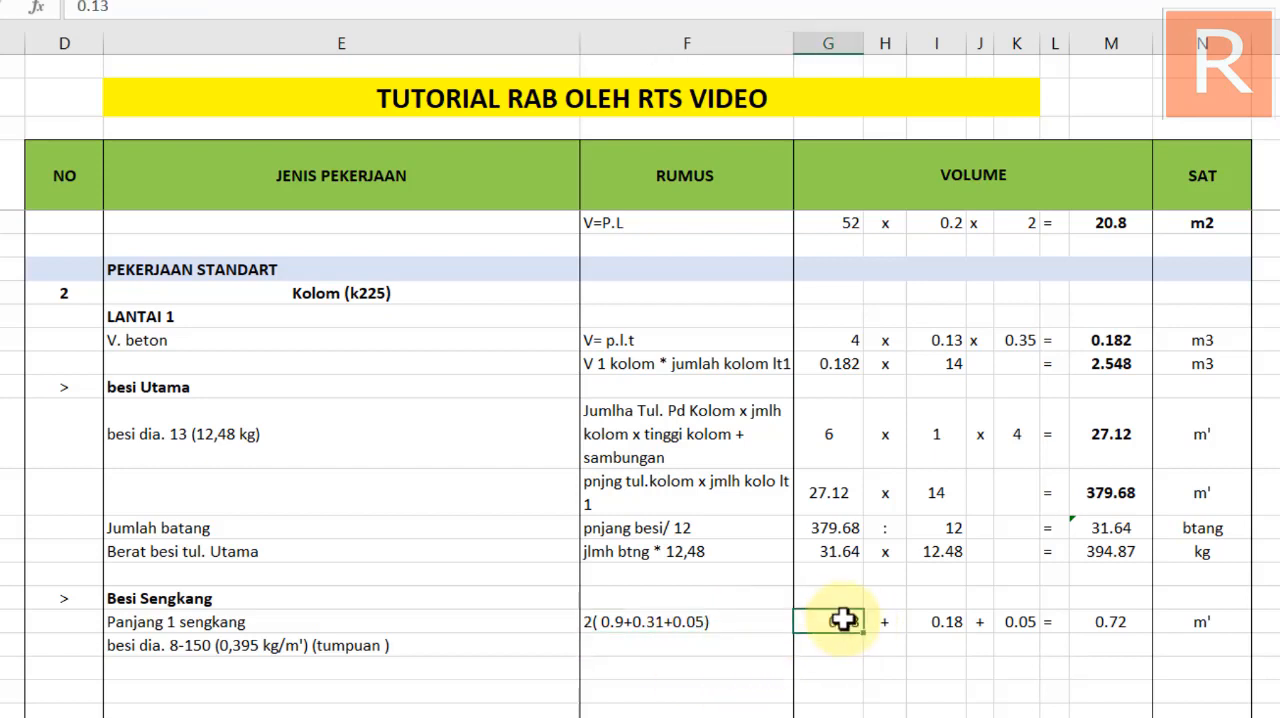
double_click(862, 621)
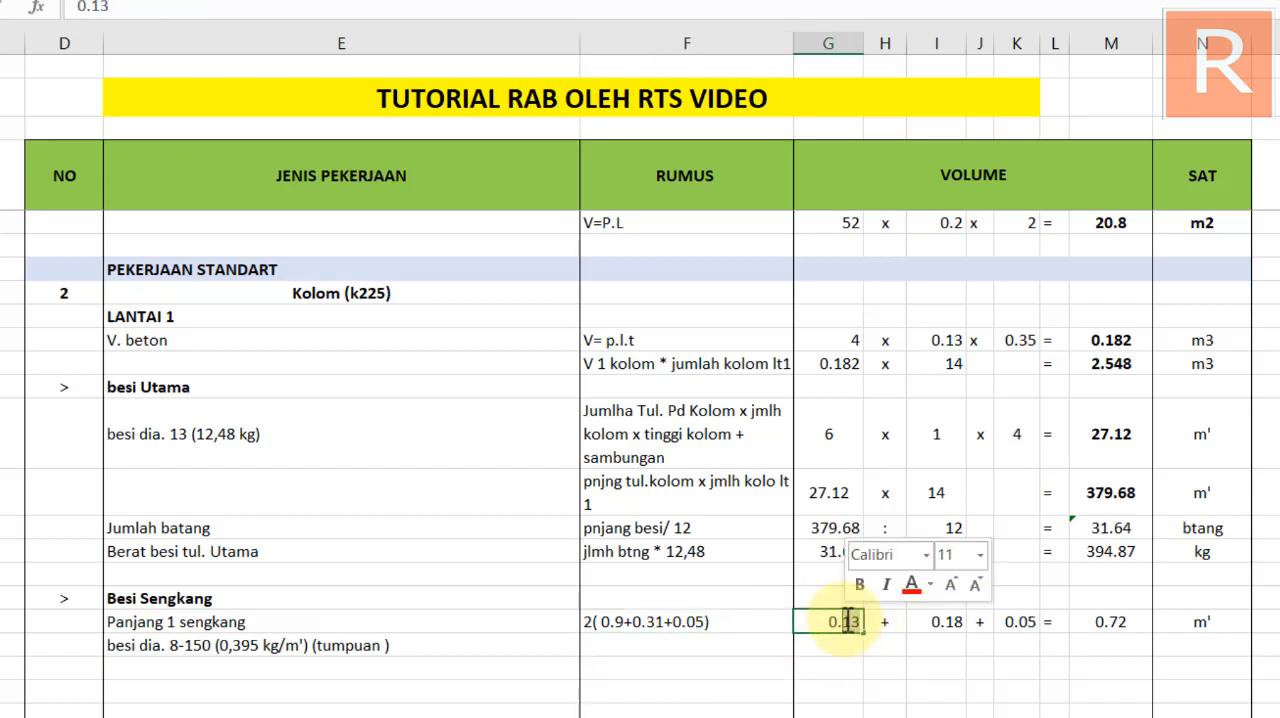
text(0.9)
click(886, 620)
double_click(940, 621)
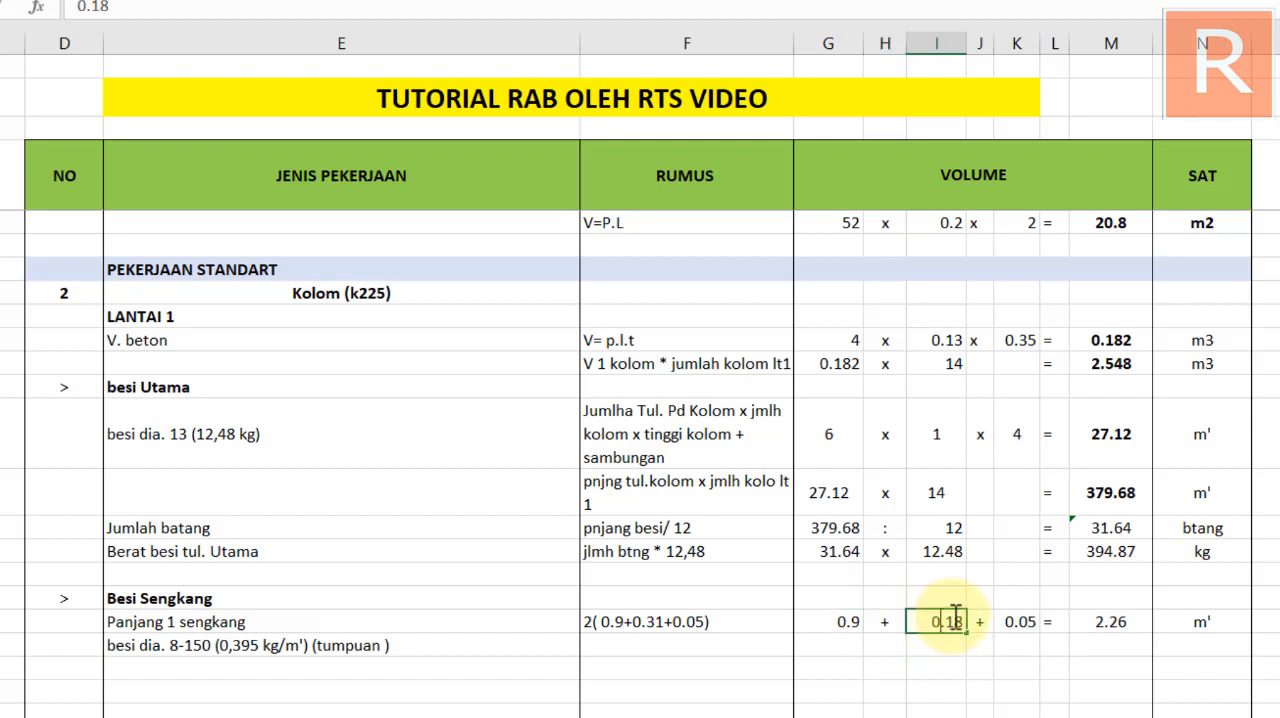
double_click(952, 621)
text(0.31)
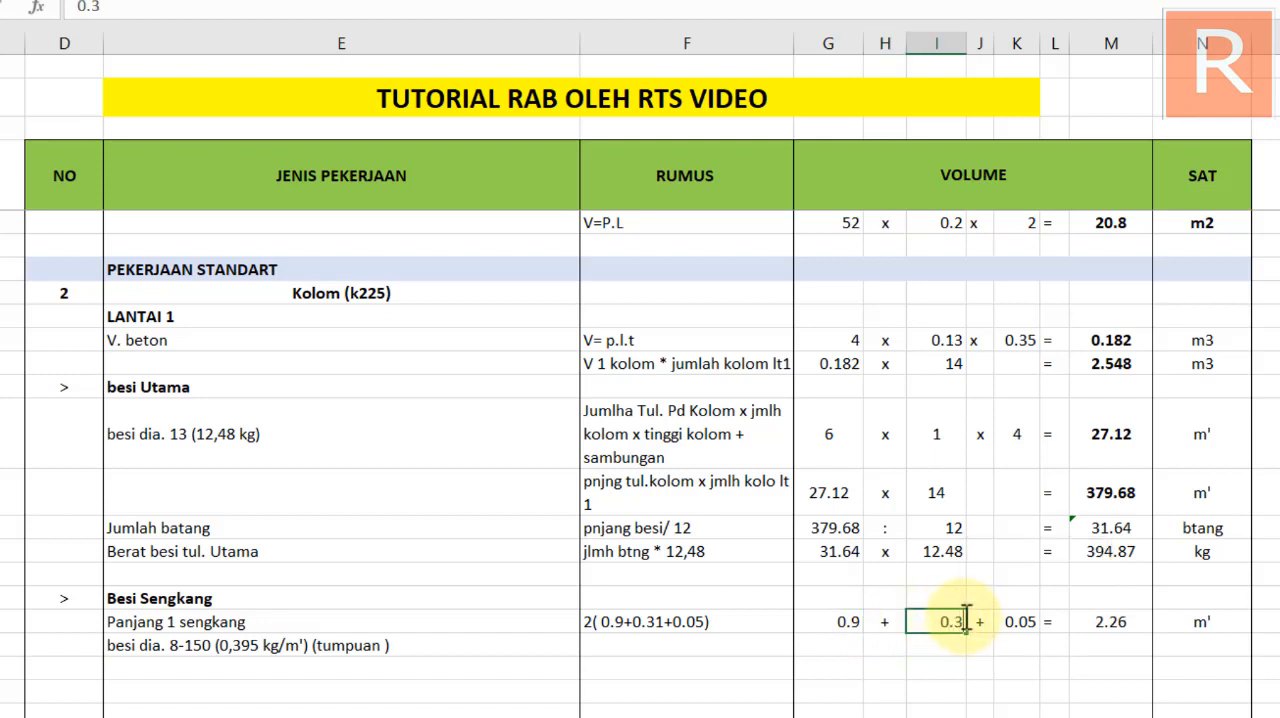
click(1030, 625)
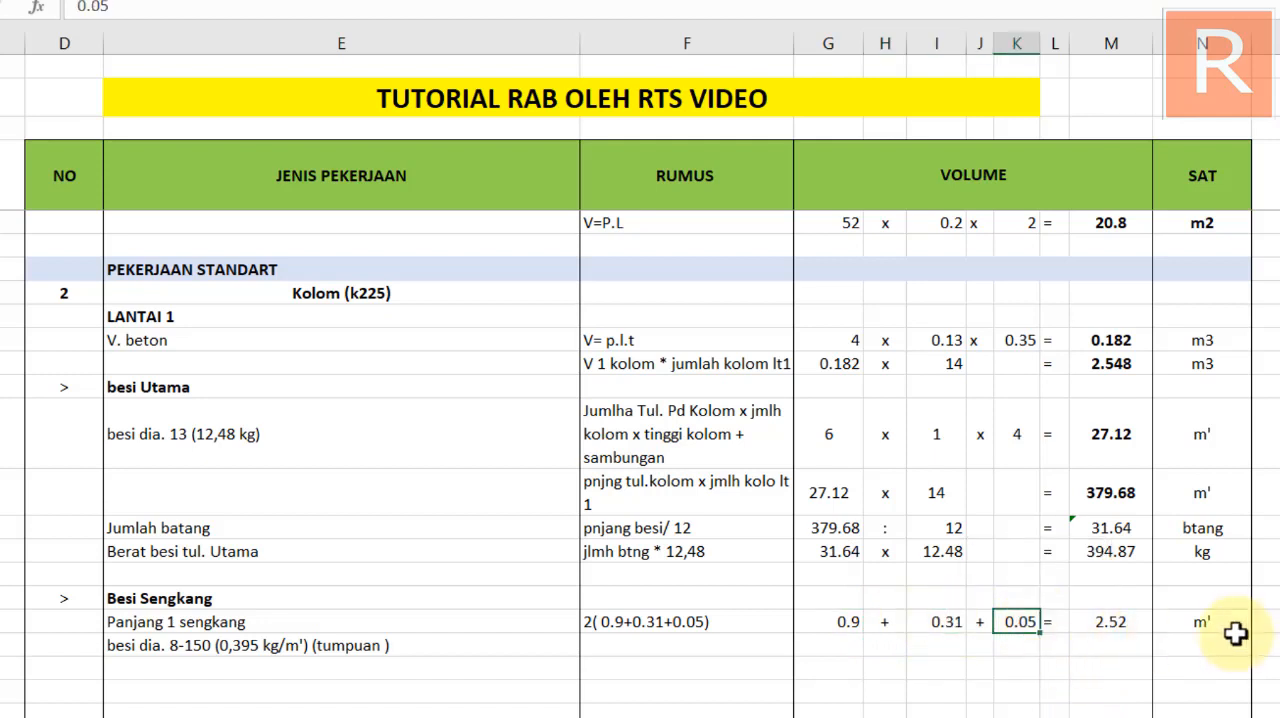
double_click(1137, 624)
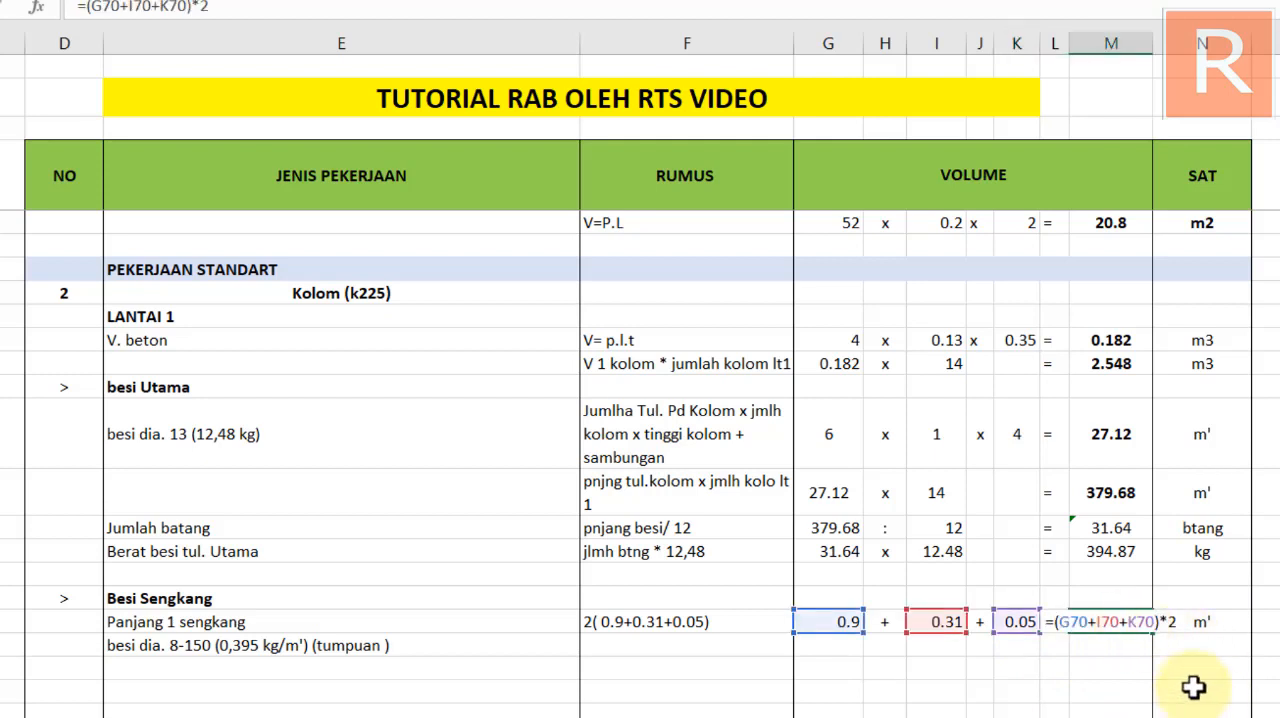
key(Escape)
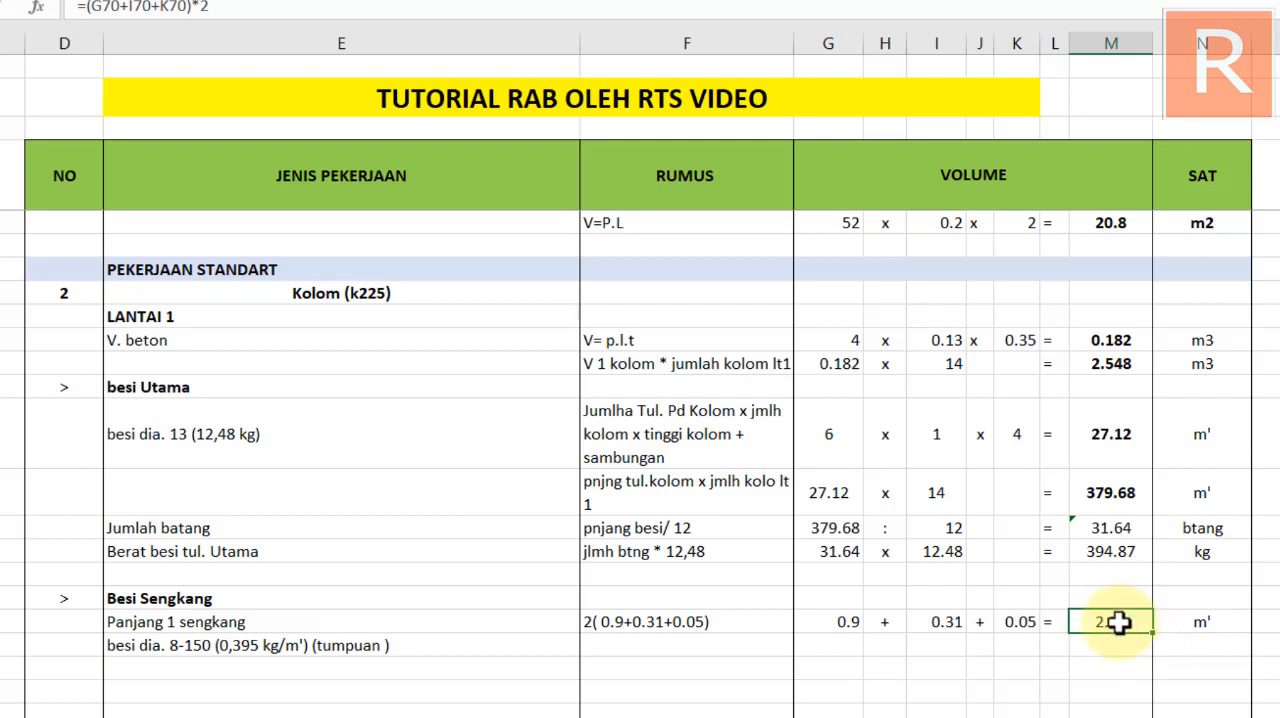
Correct the first dimension of the Kolom Panjang 1 sengkang row to 0.09 in both the volume figures and the rumus
click(845, 622)
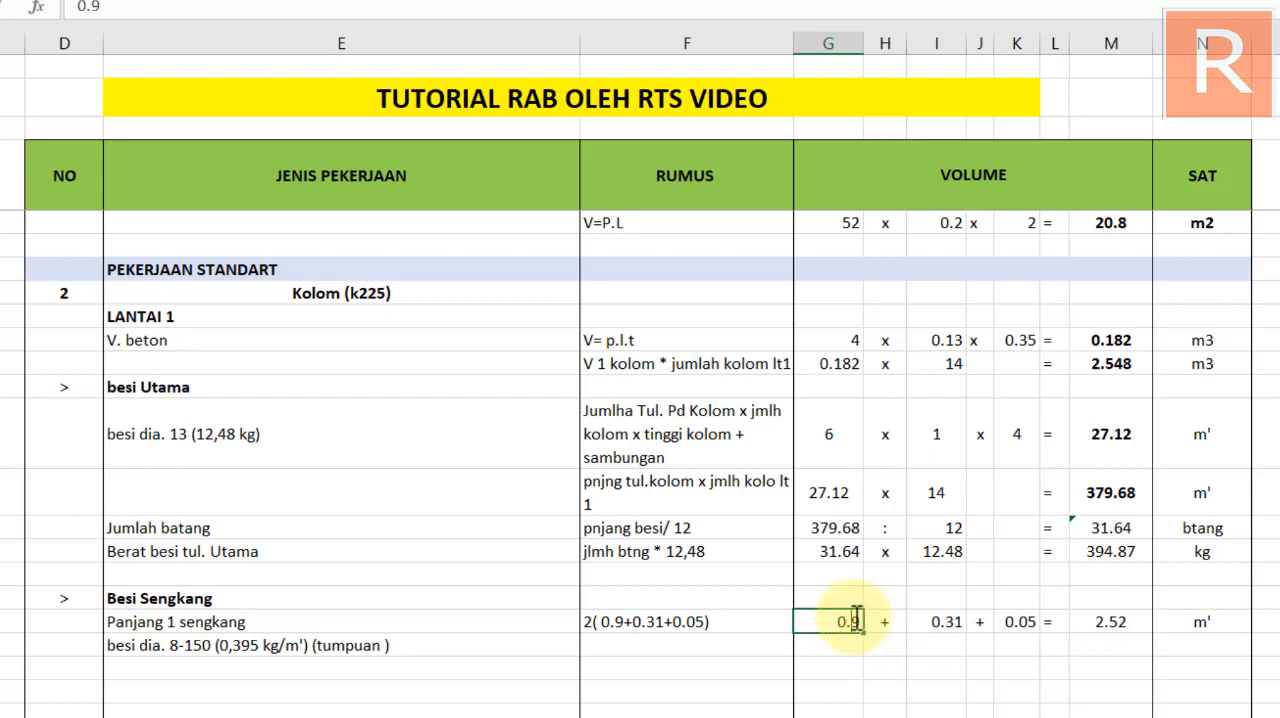
double_click(856, 620)
text(0)
key(Return)
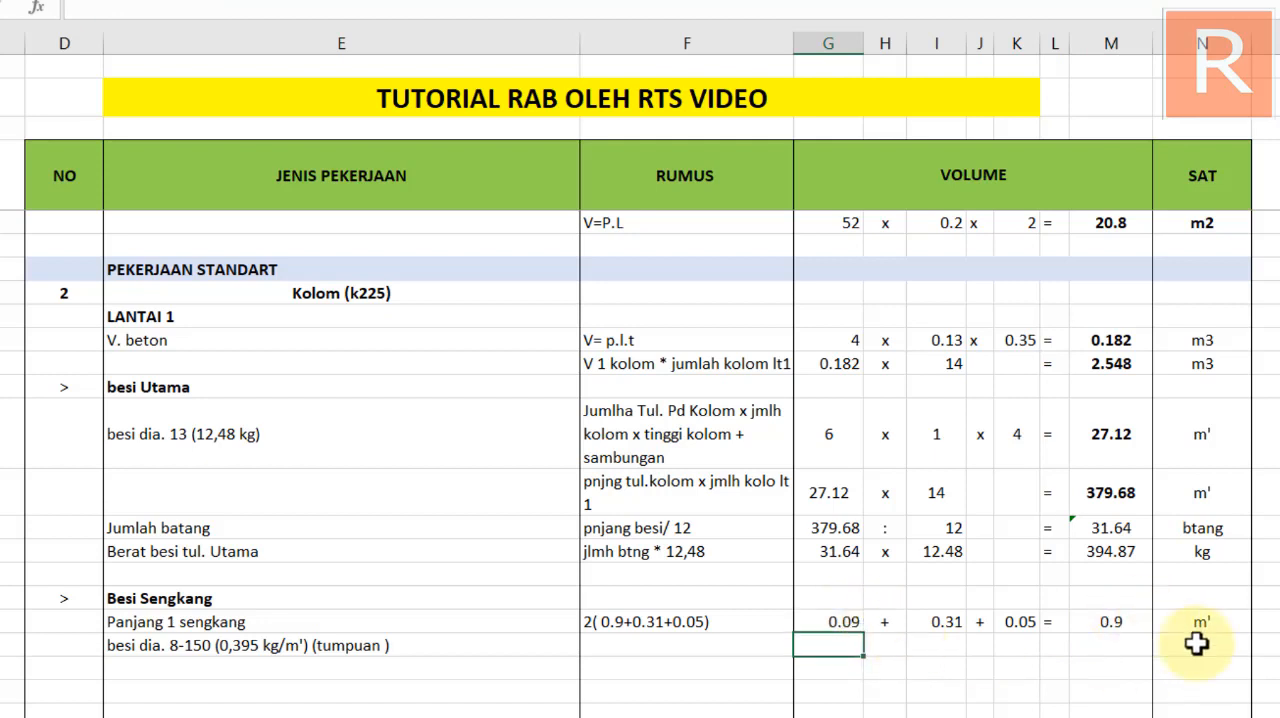
double_click(612, 623)
text(0)
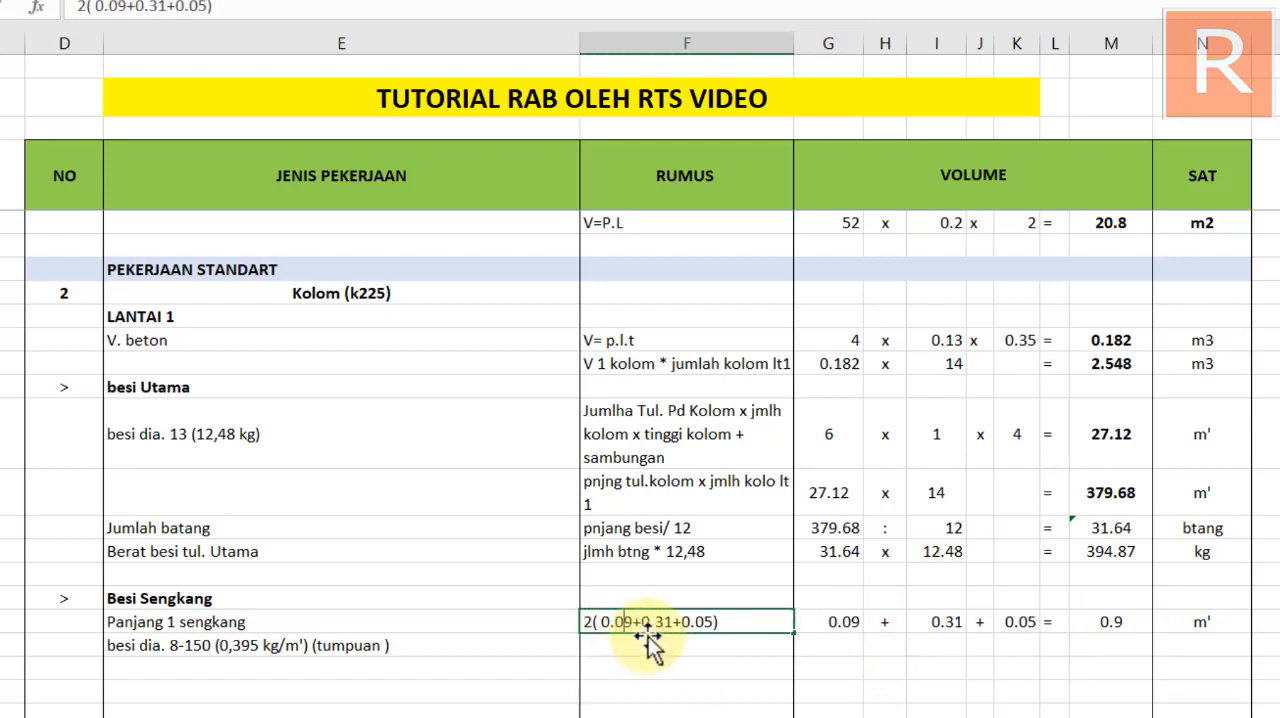
key(Return)
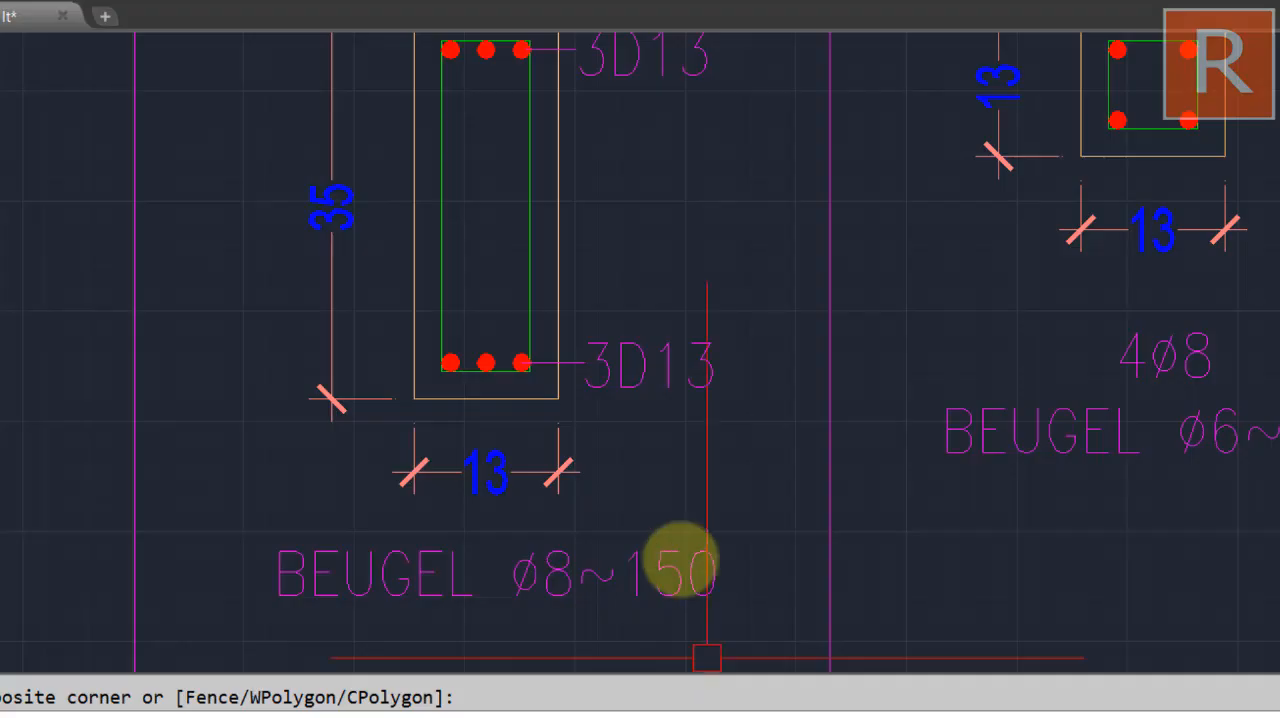
Check the TYPE K1 stirrup note in the CAD drawing, return to the spreadsheet and remove "(tumpuan )" from the Kolom besi dia. 8-150 label
scroll(677, 557, down, 4)
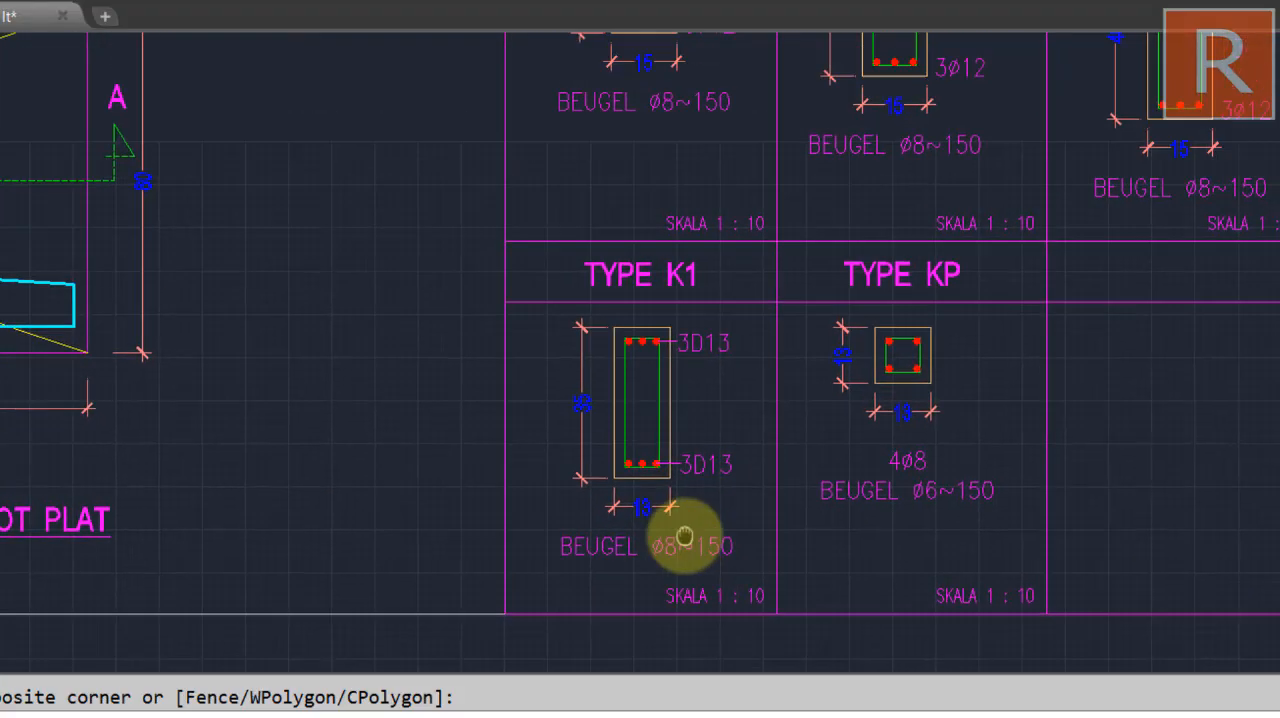
click(684, 537)
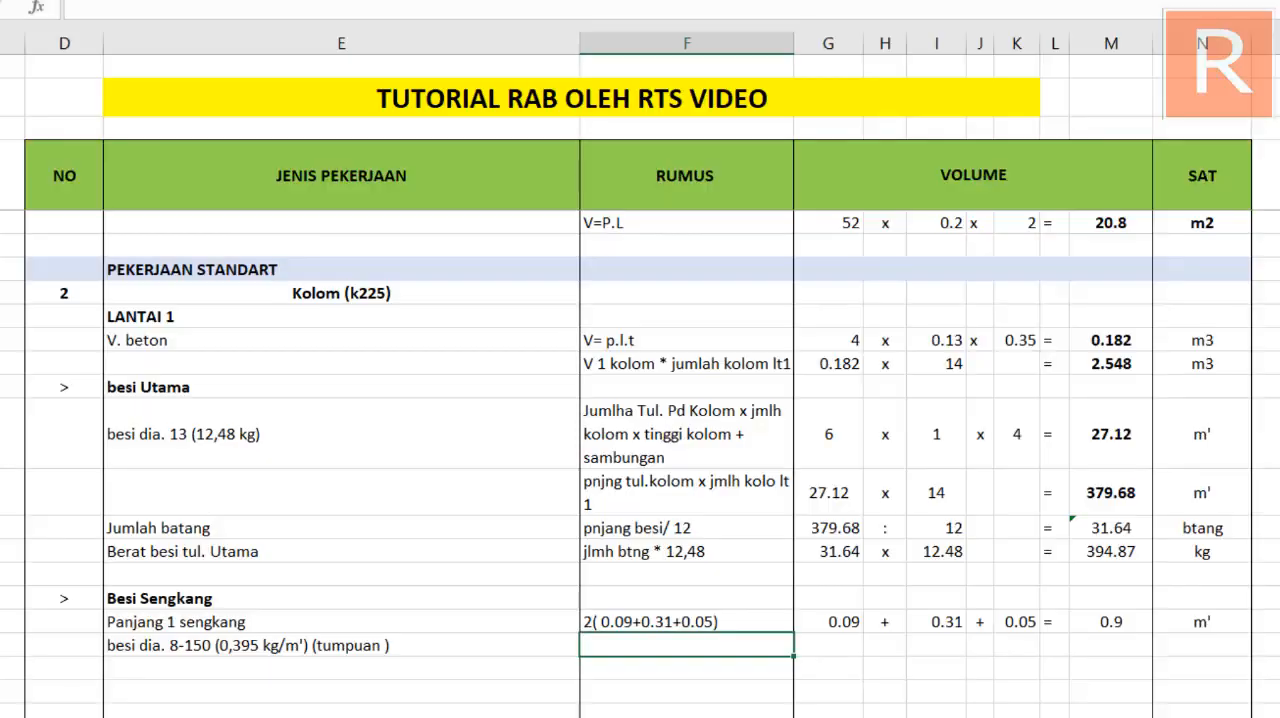
click(162, 638)
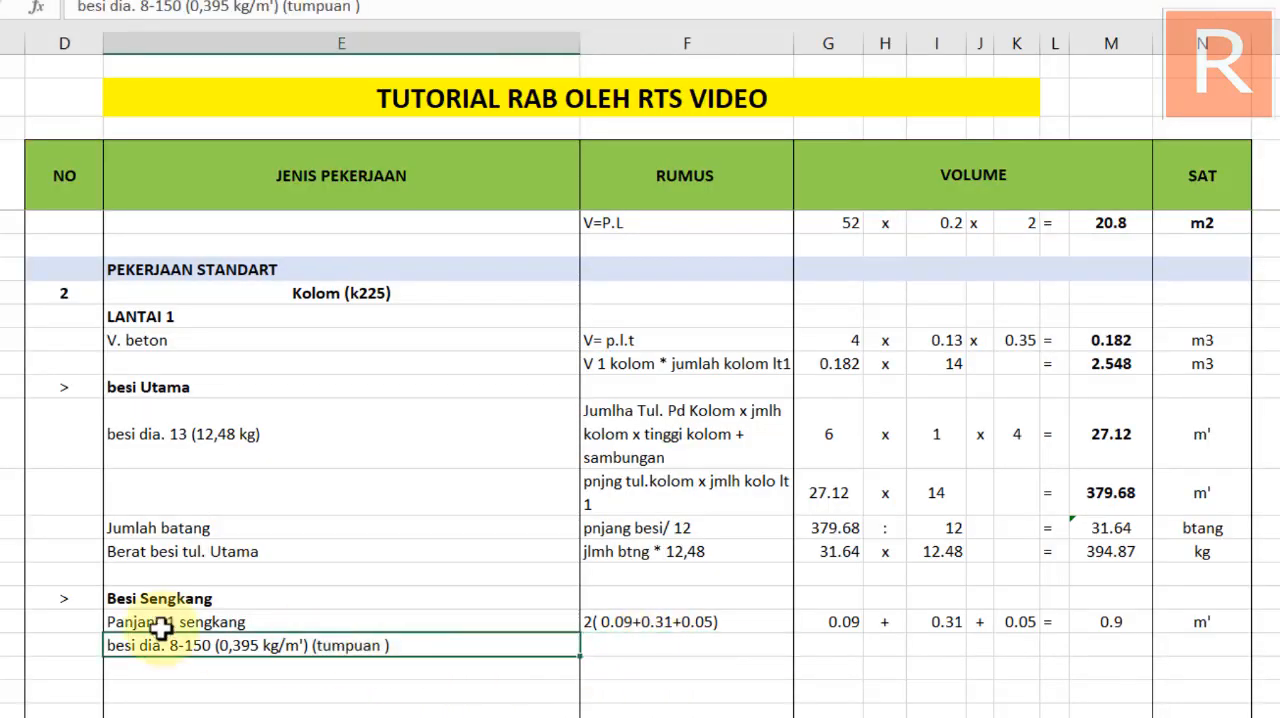
drag(362, 8, 287, 10)
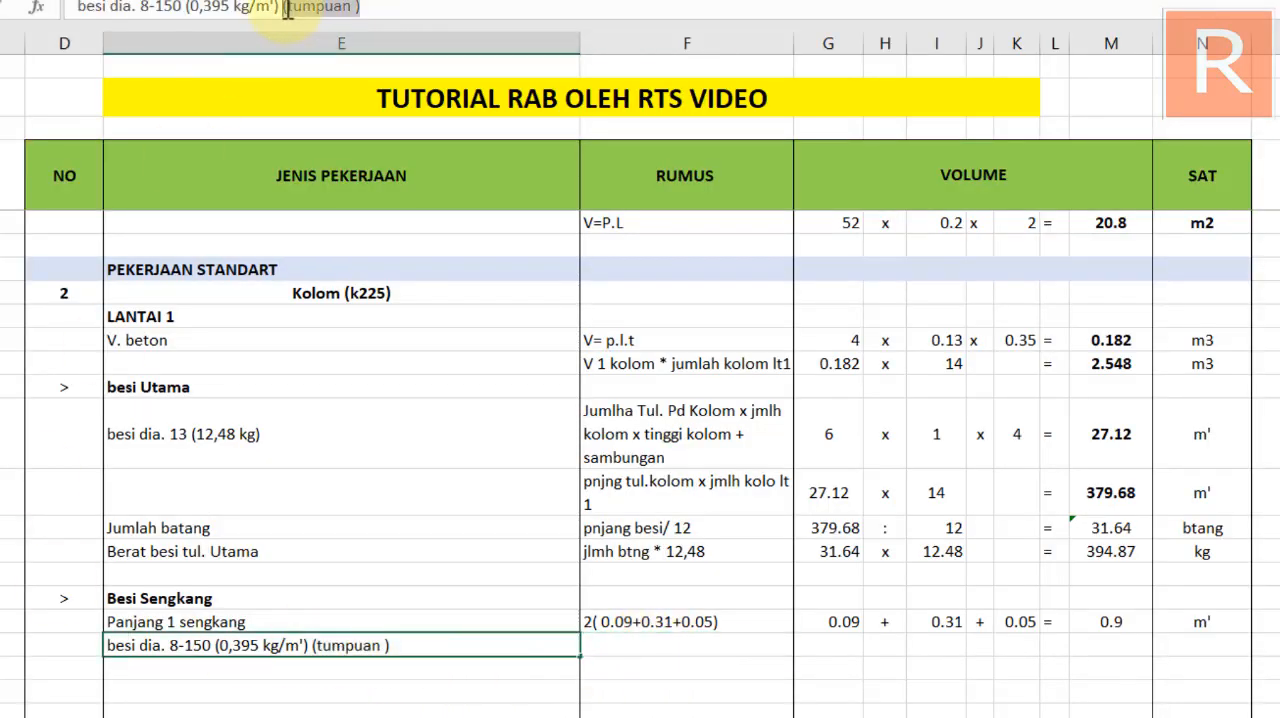
key(BackSpace)
key(Return)
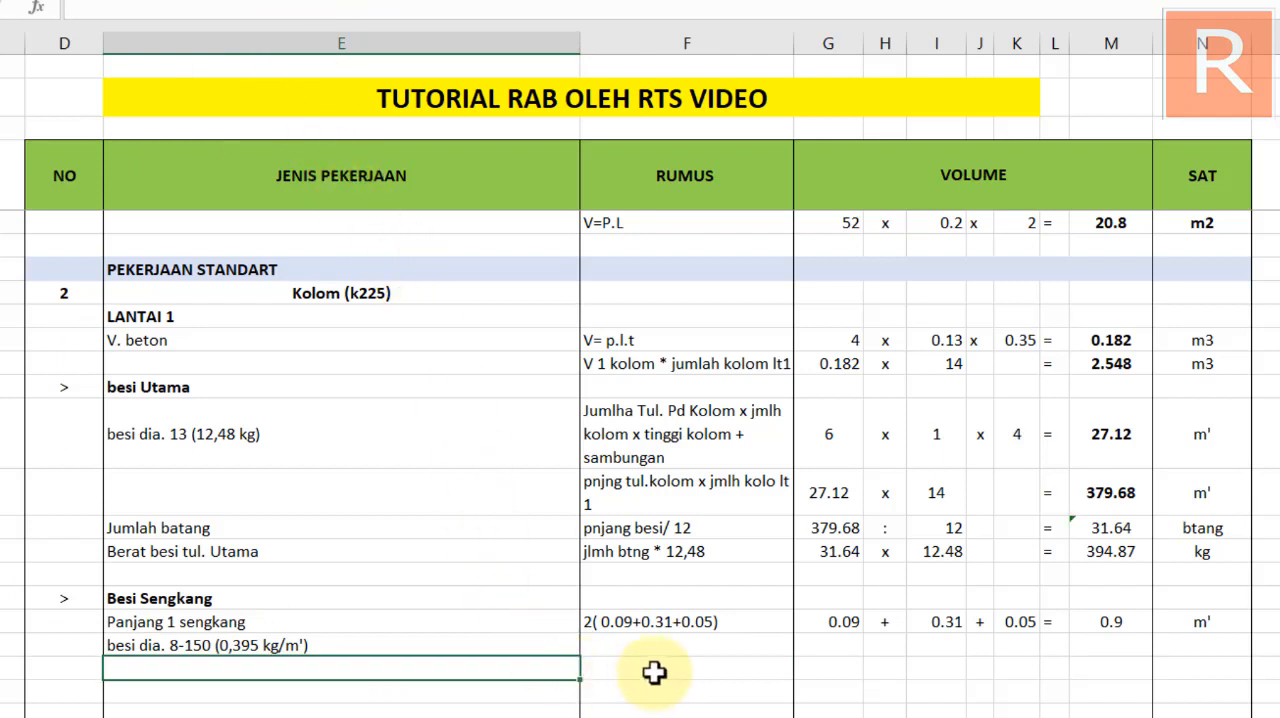
Insert a blank row above the Kolom besi dia. 8-150 row and enter the rumus "tinggi kolom / 150" in it
click(657, 652)
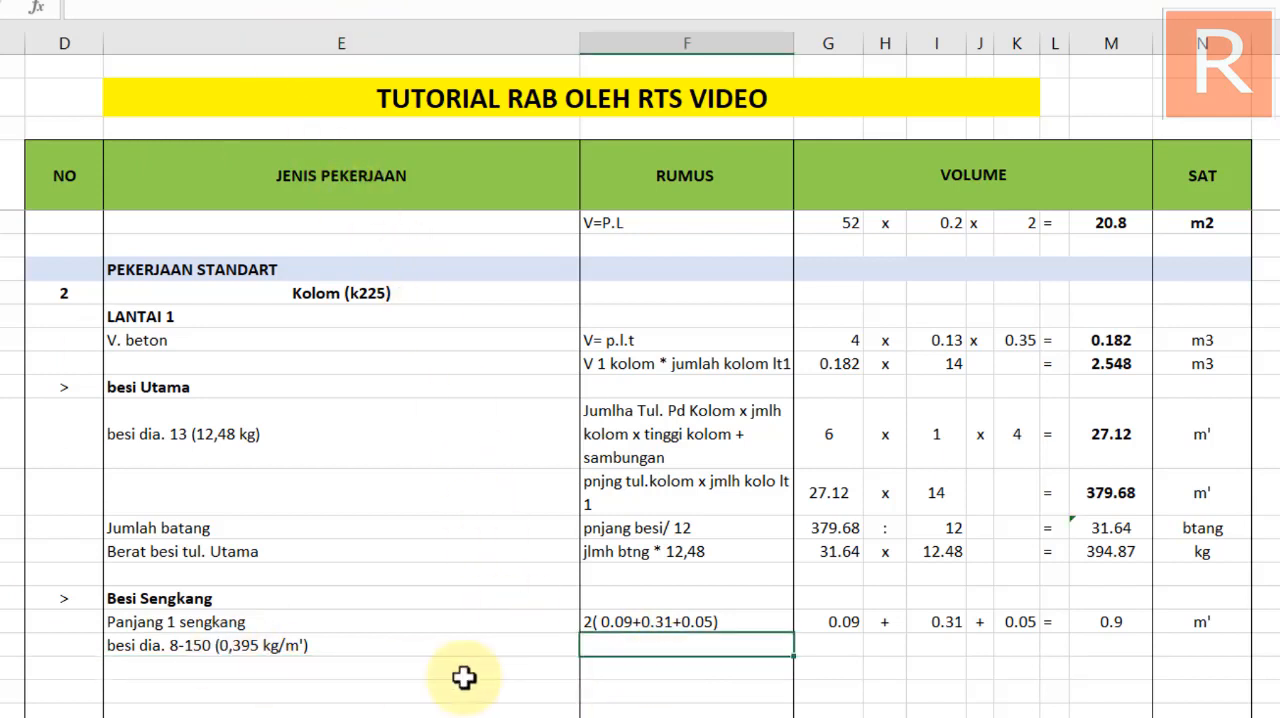
click(2, 645)
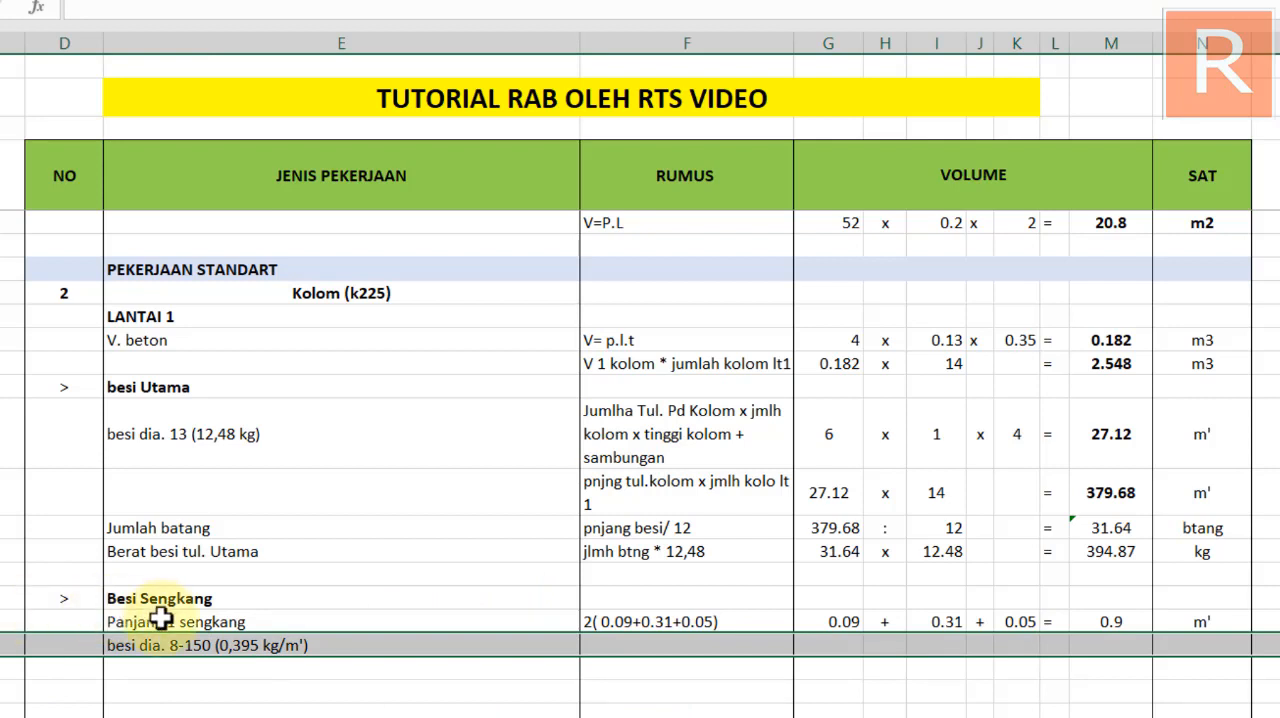
key(ctrl+plus)
click(641, 649)
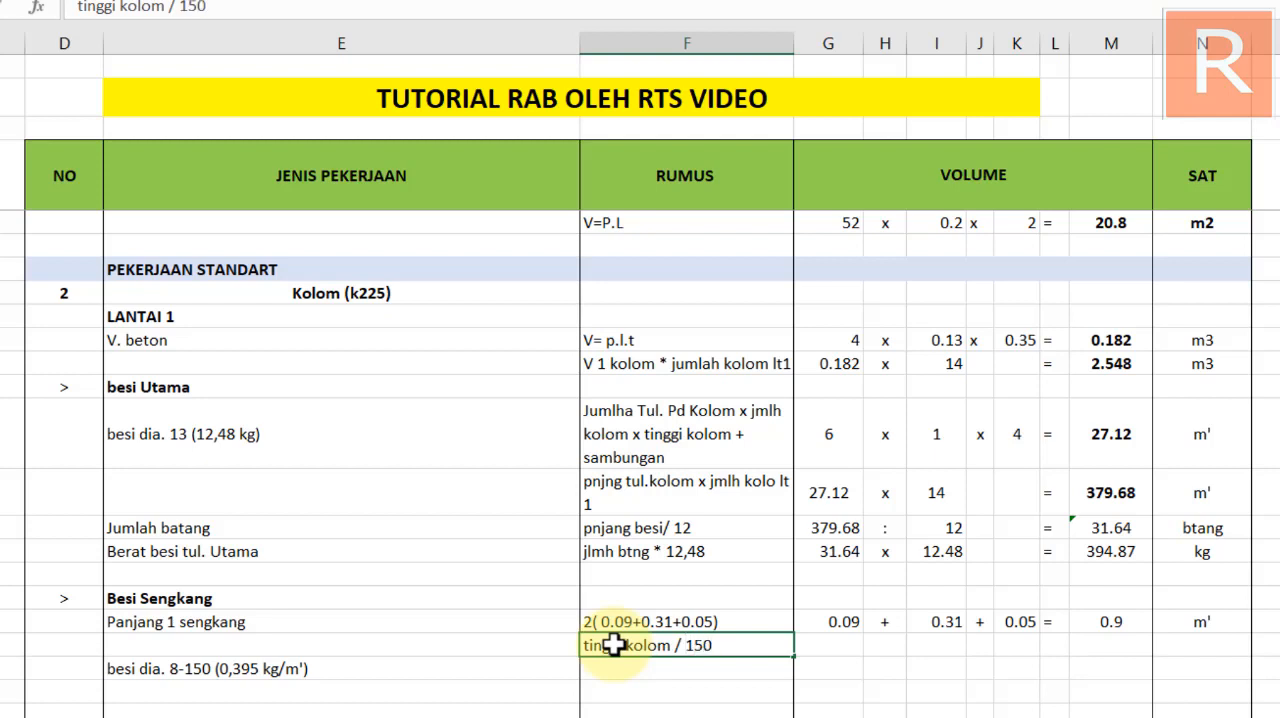
key(Return)
Fill the volume columns of the "tinggi kolom / 150" row with 4 : 0.15 and an equals sign
click(841, 645)
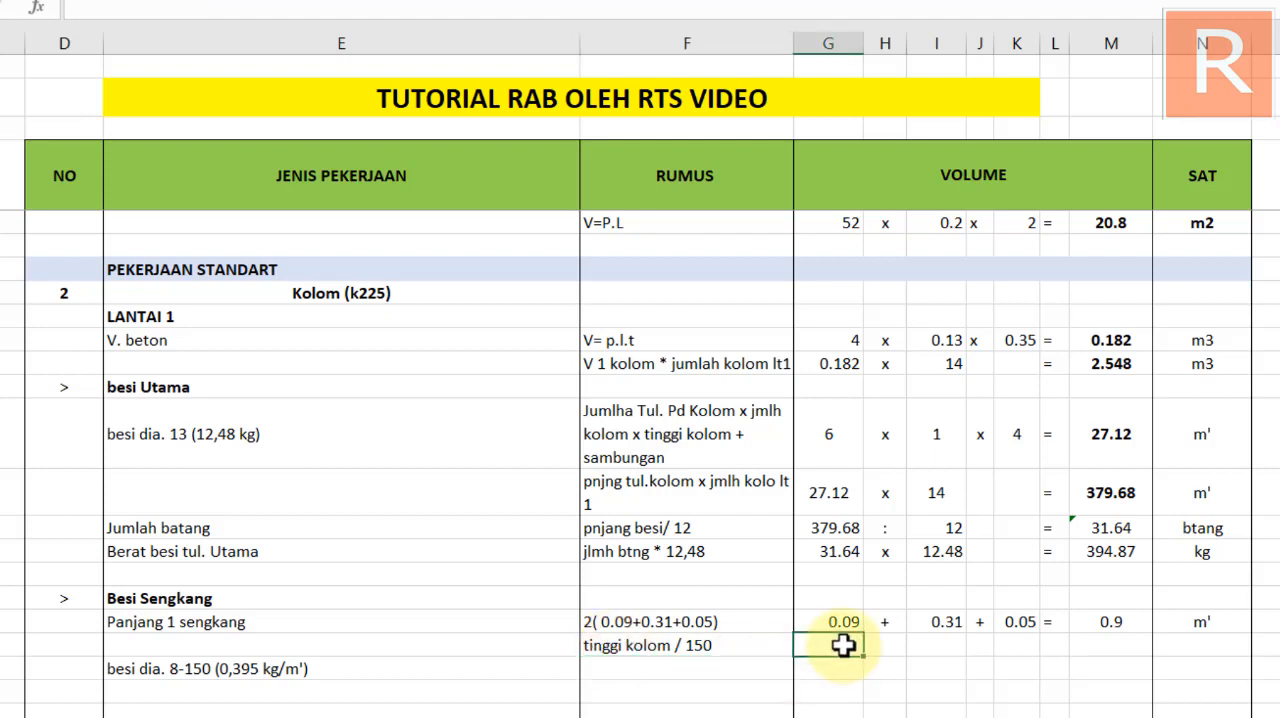
text(4)
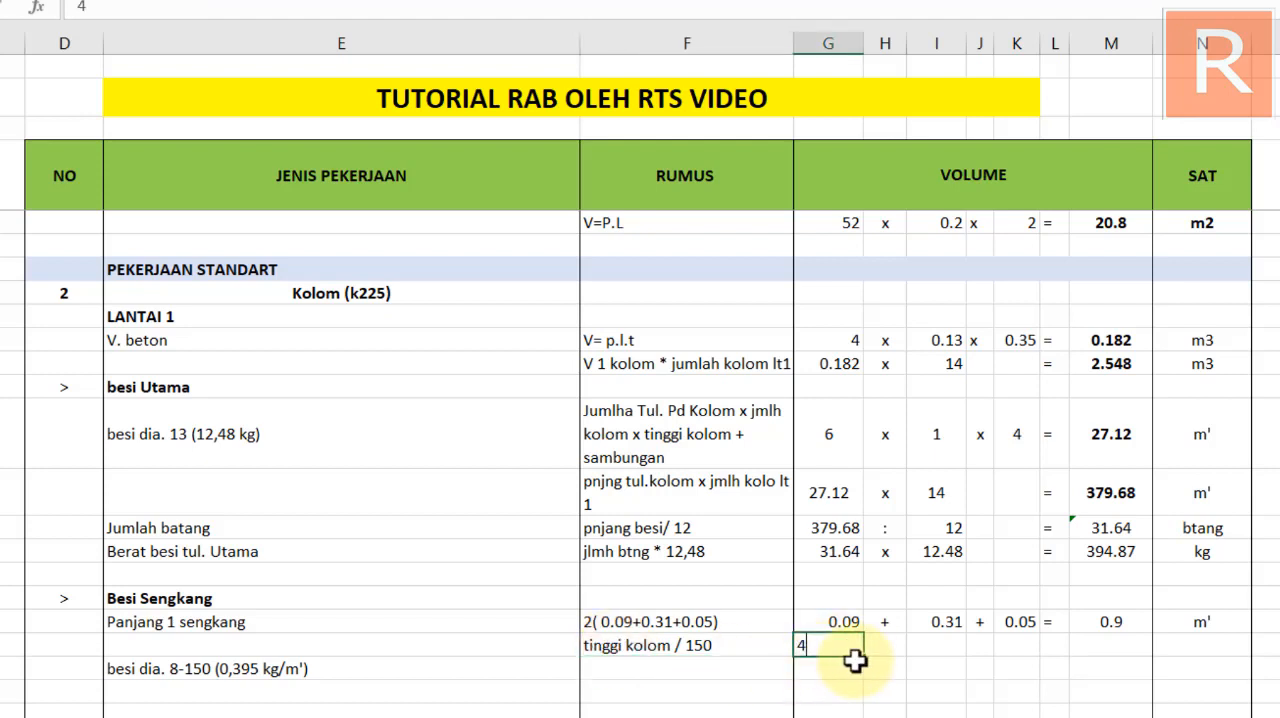
click(880, 646)
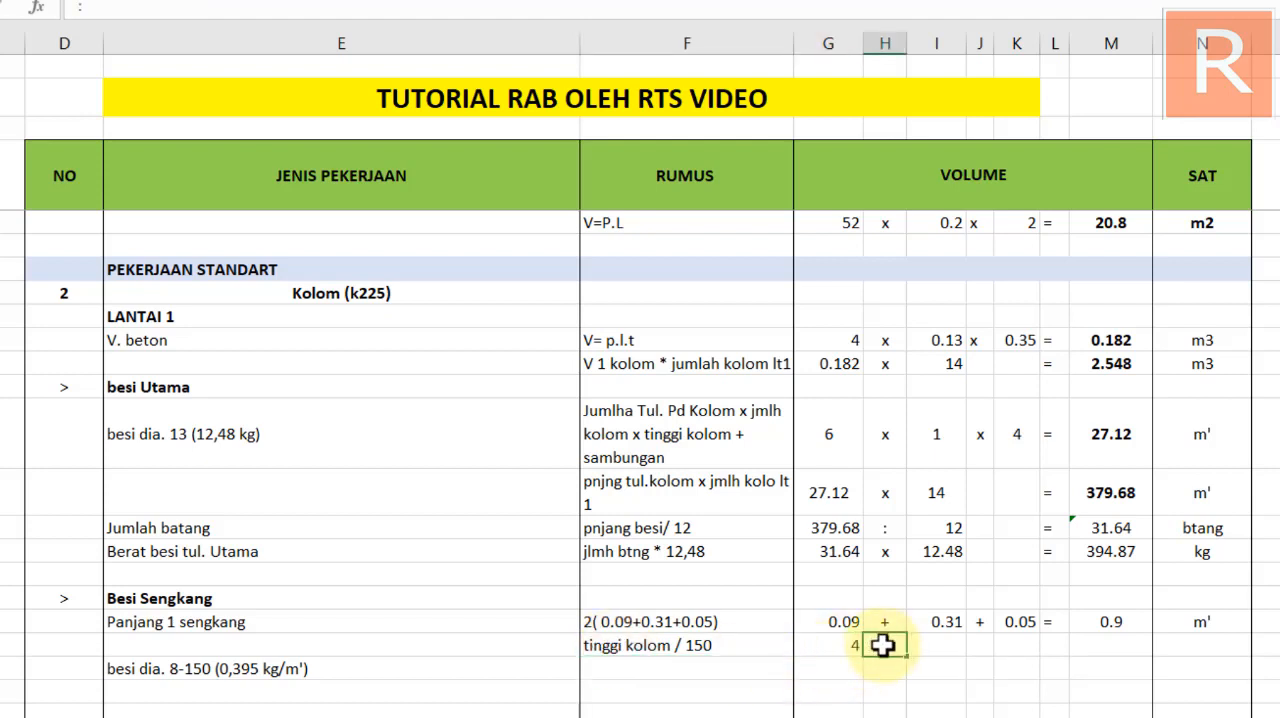
key(Tab)
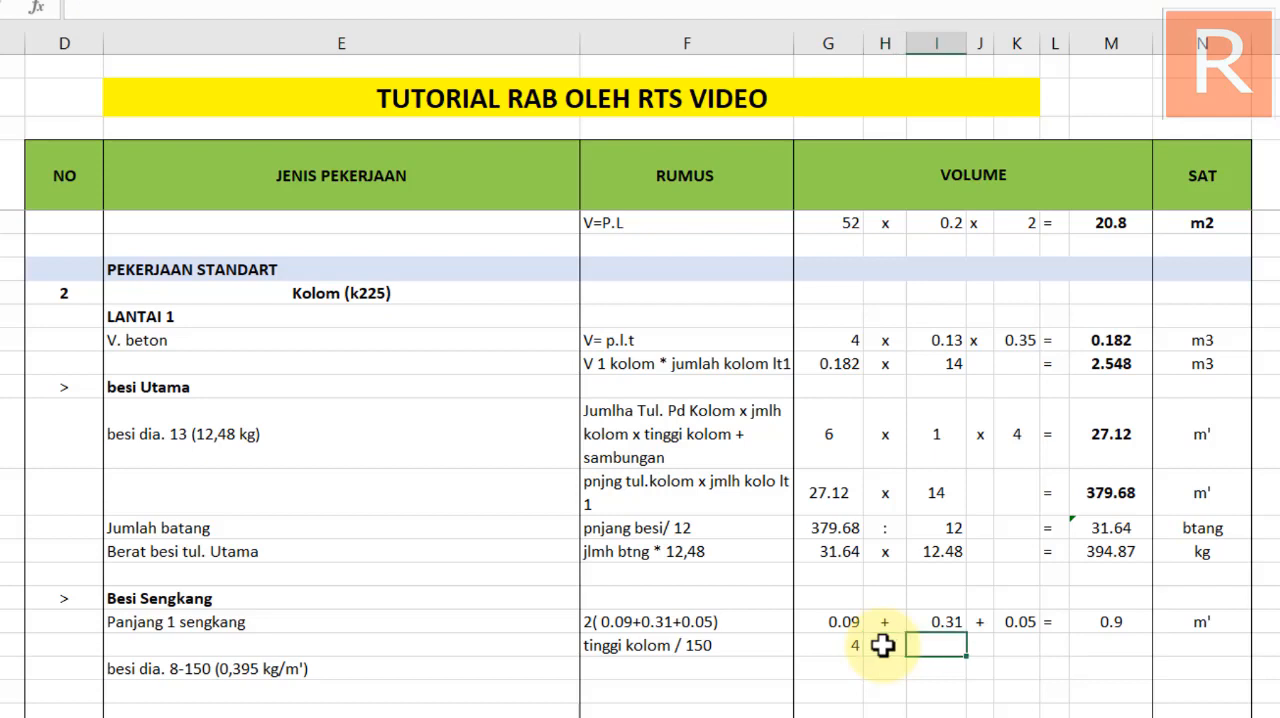
key(Return)
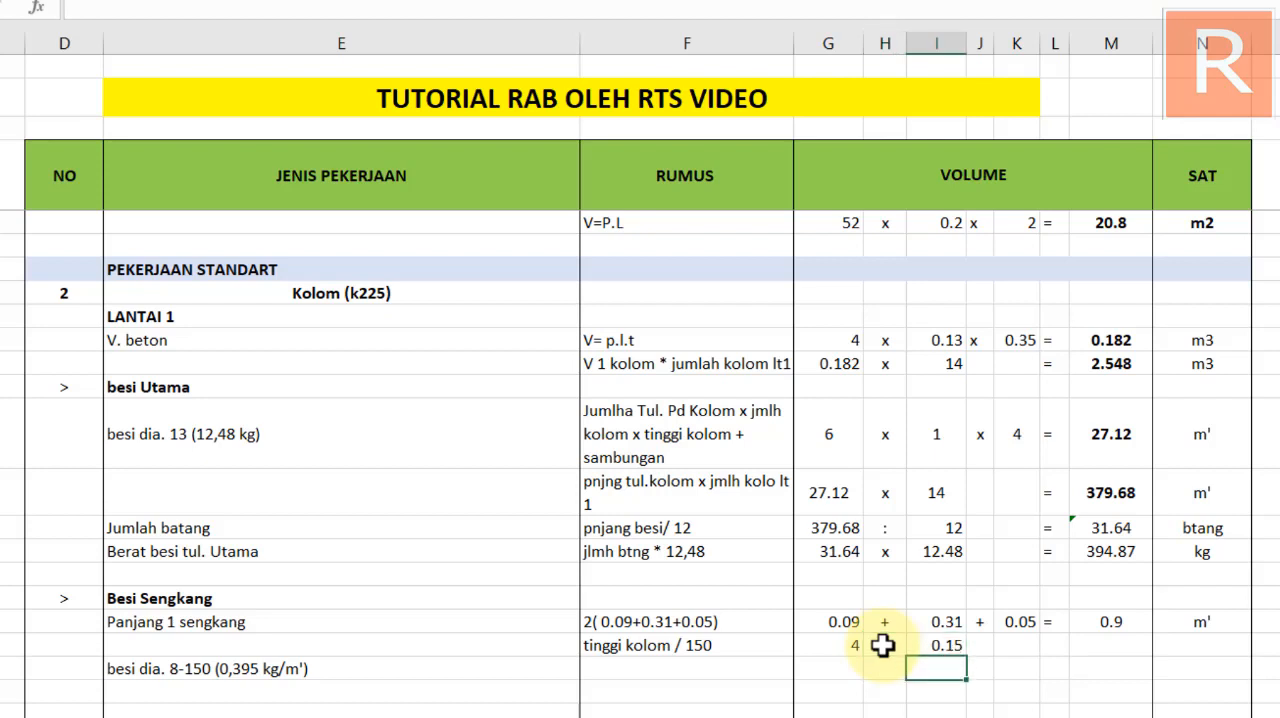
click(1057, 645)
text(=)
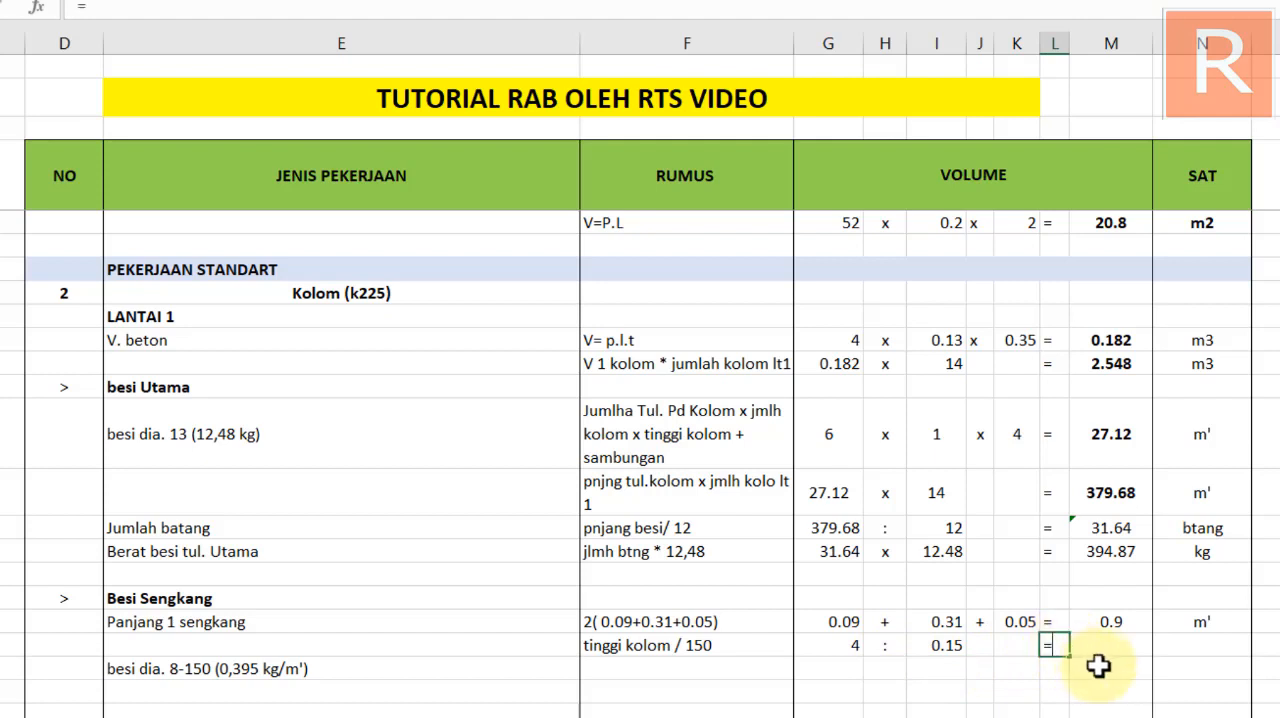
click(1103, 660)
key(BackSpace)
key(BackSpace)
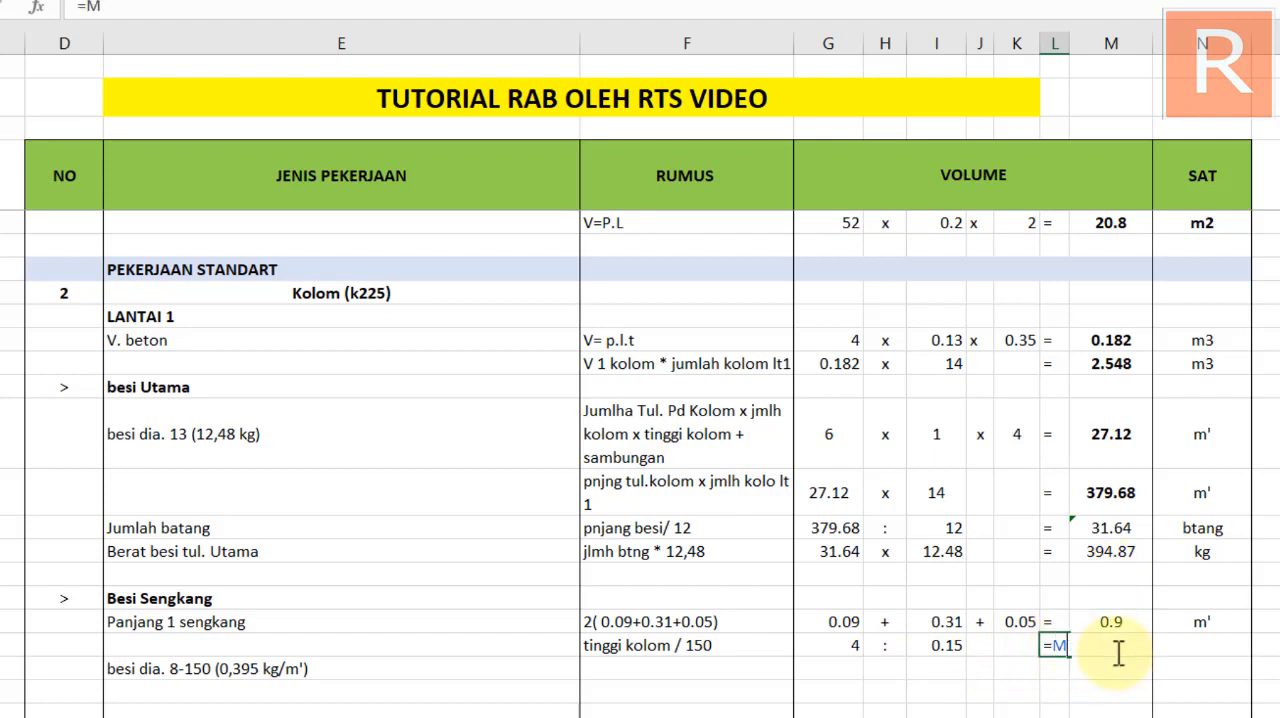
text(=)
key(Return)
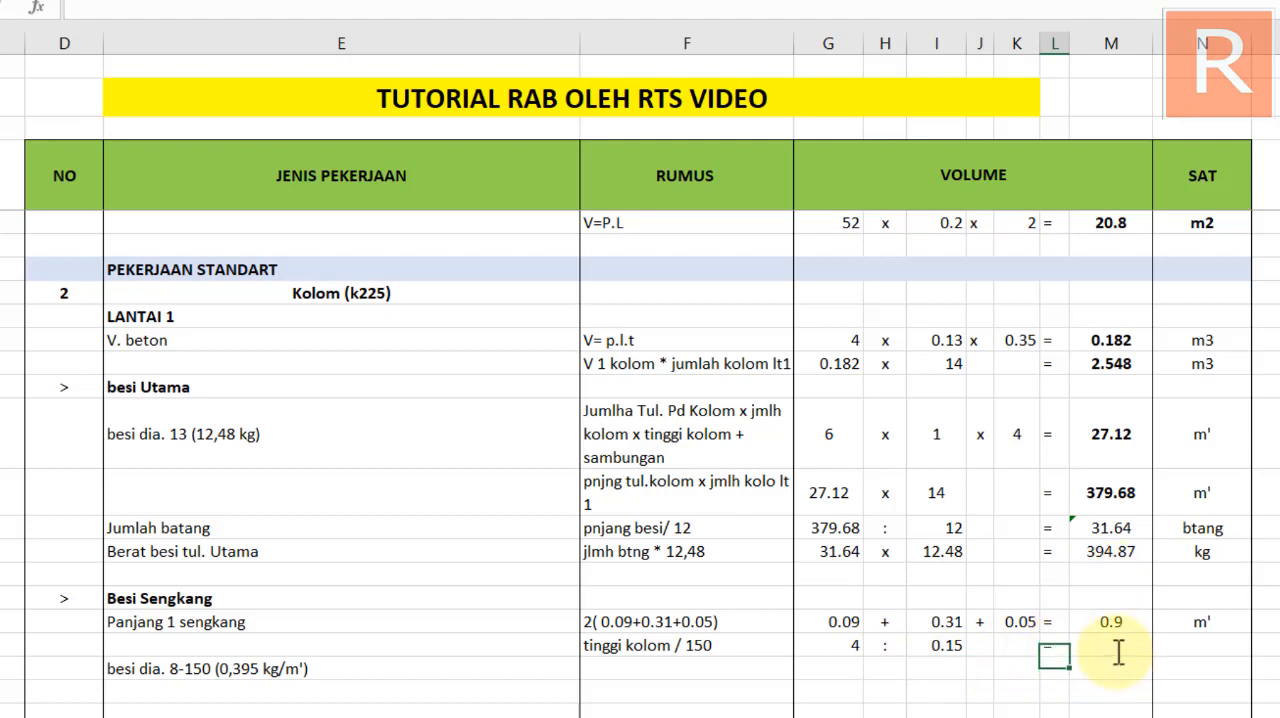
Copy the Jumlah batang total's division formula into the total of the "tinggi kolom / 150" row and format it to two decimals
click(1108, 527)
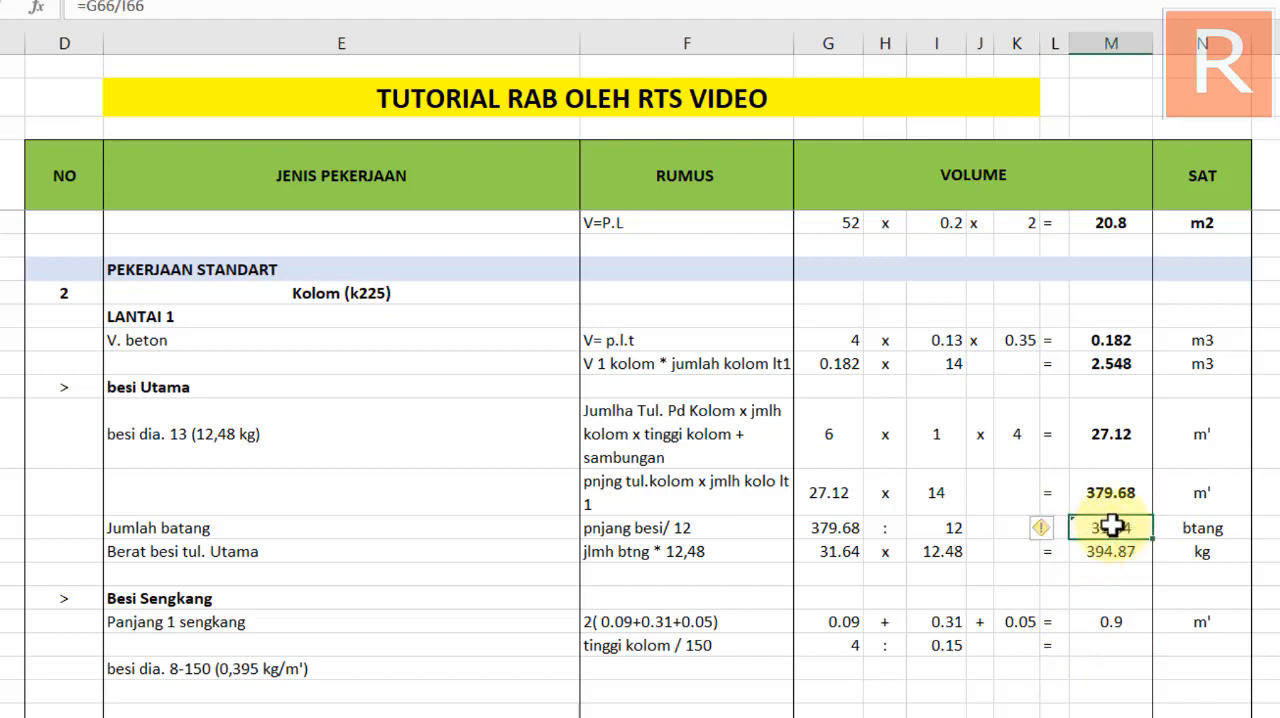
key(ctrl+c)
click(1099, 645)
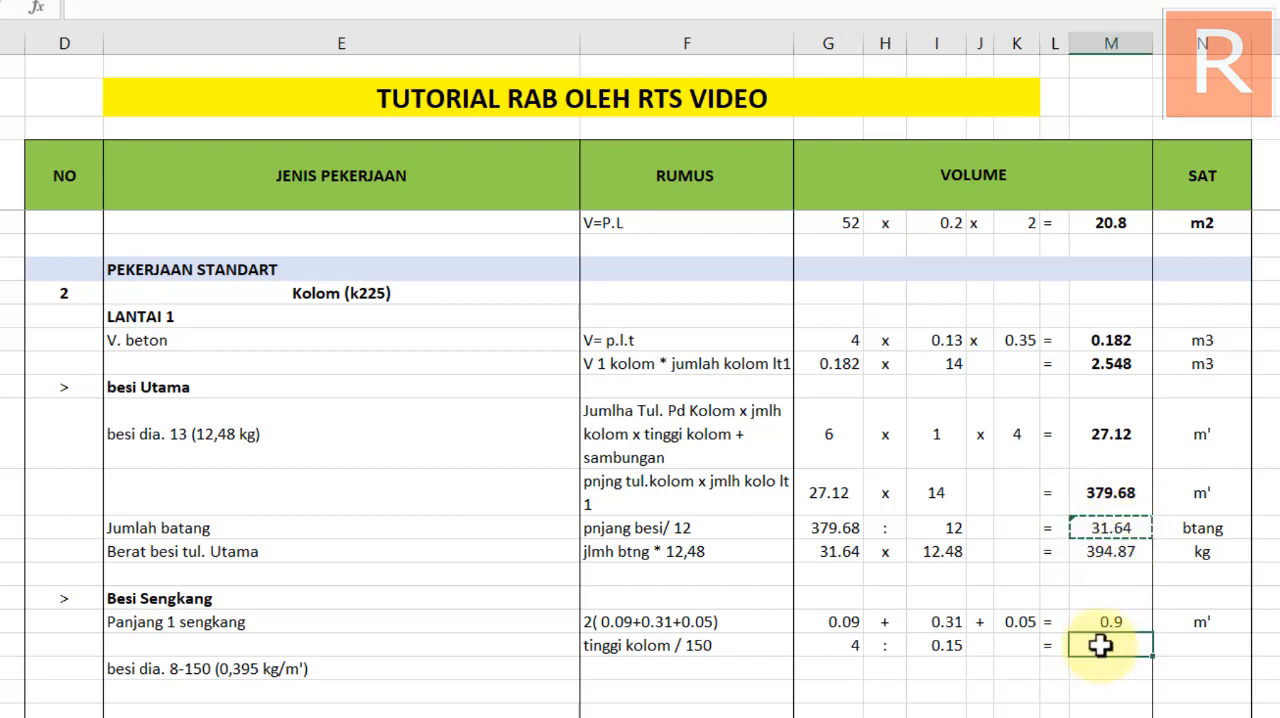
key(ctrl+v)
double_click(1117, 645)
key(Escape)
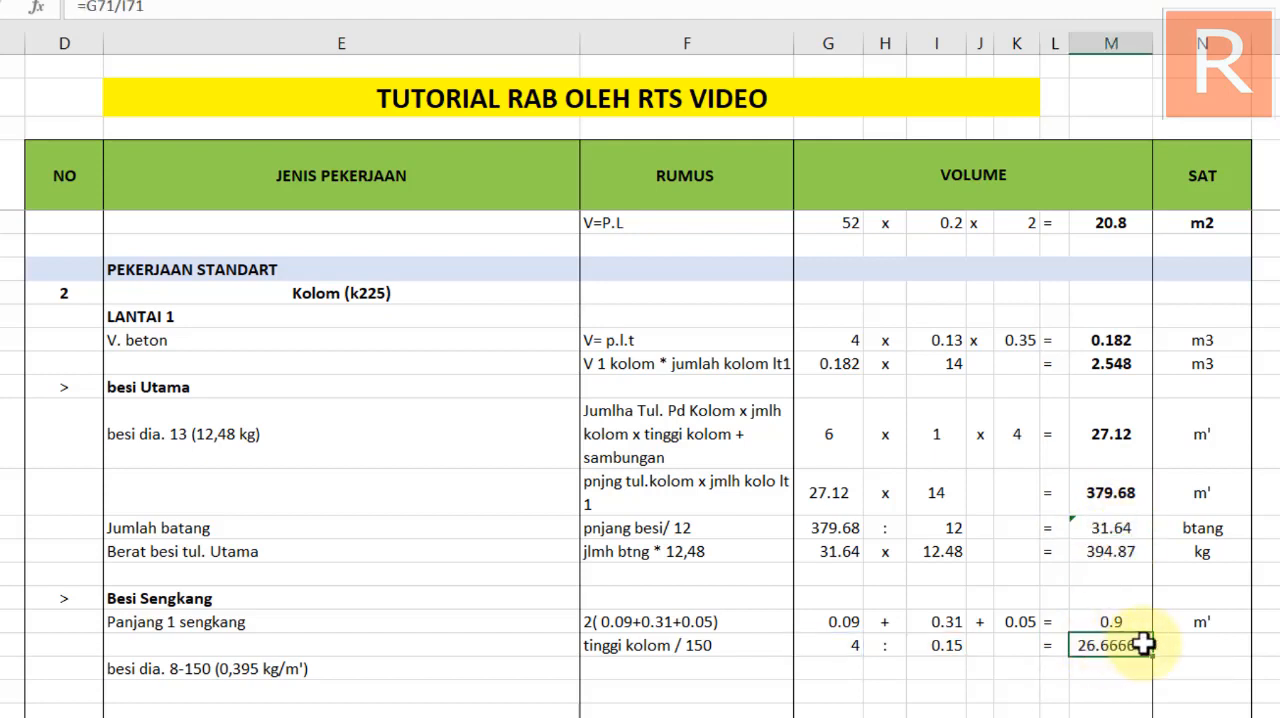
click(587, 0)
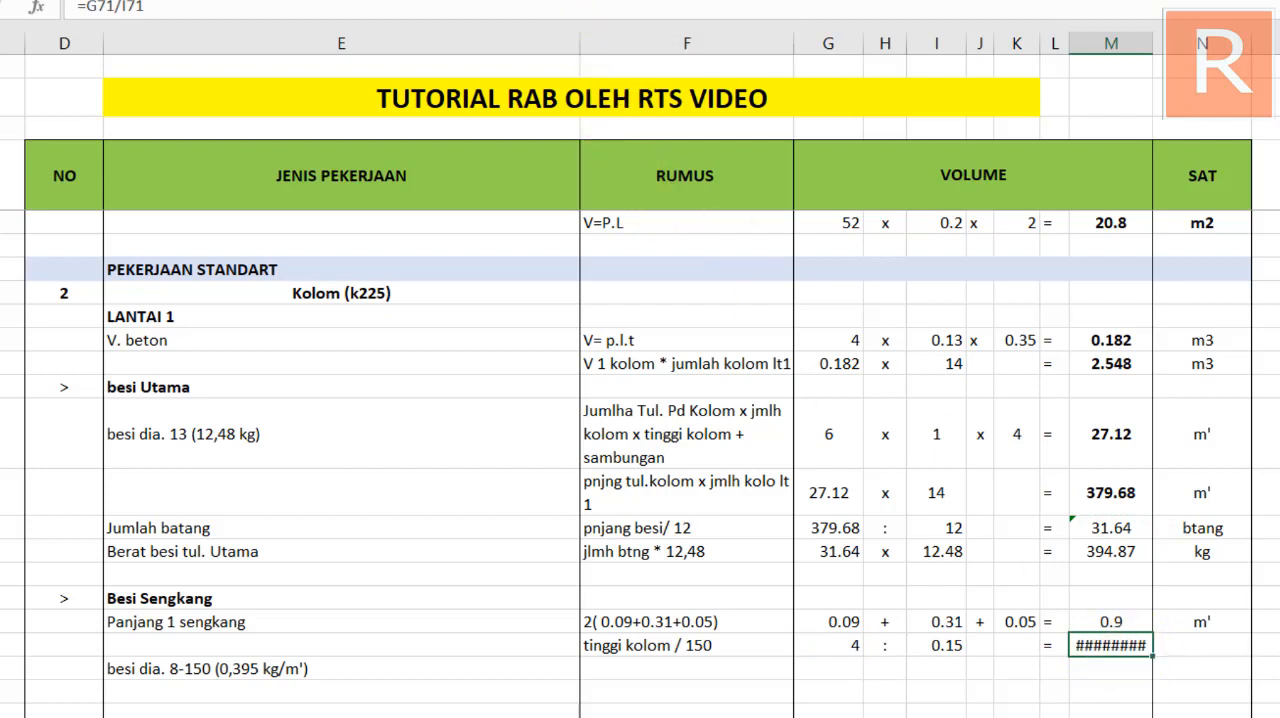
click(606, 0)
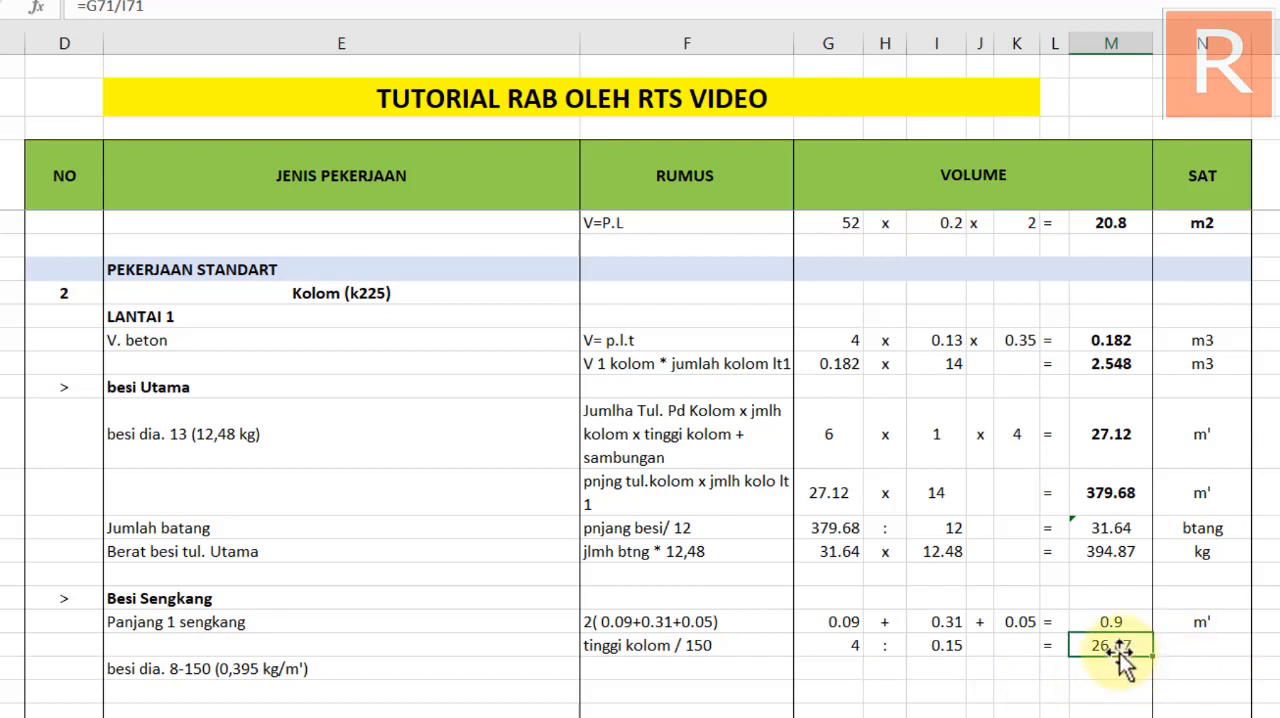
Enter the unit "bh" for the "tinggi kolom / 150" row
click(1192, 647)
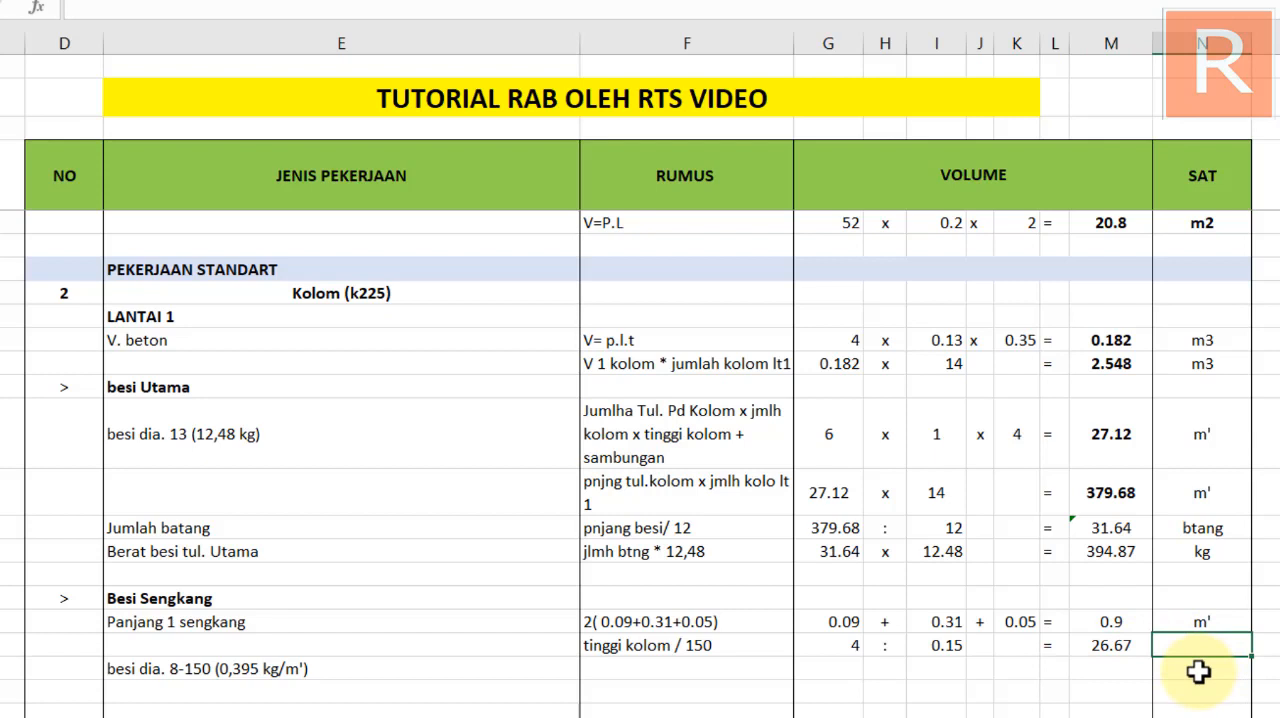
text(bh)
key(Return)
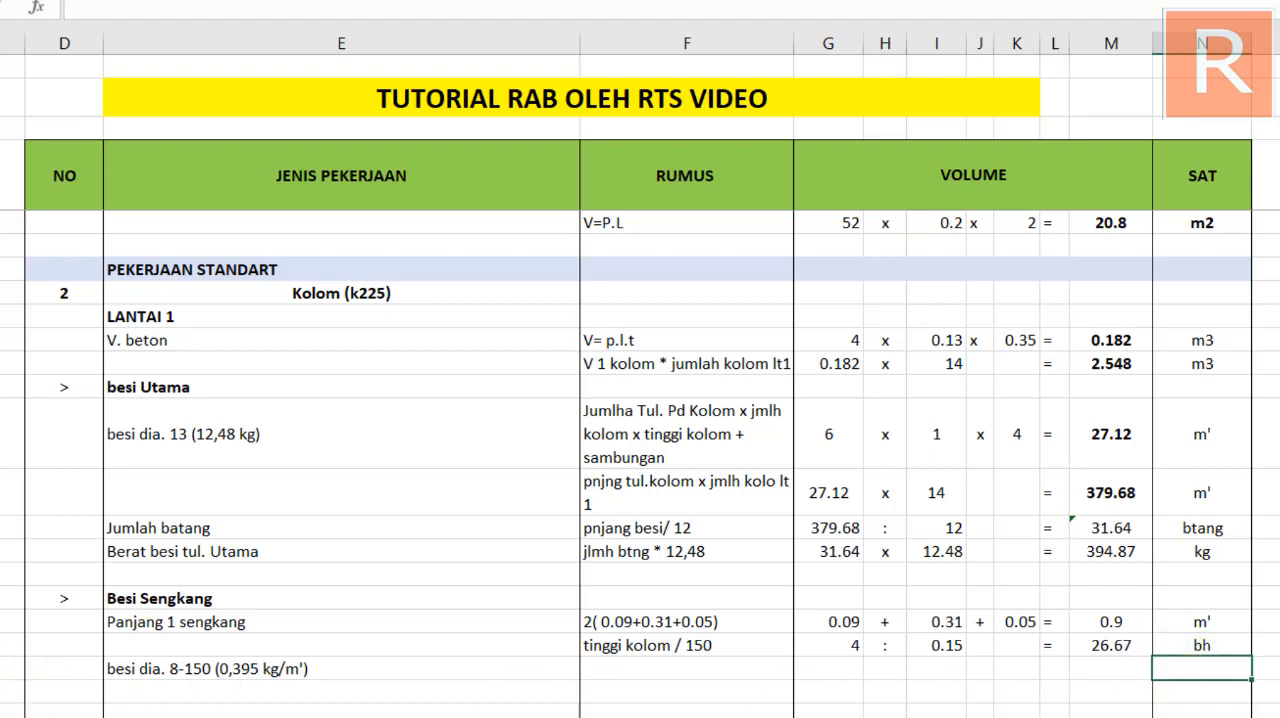
Insert a blank row above the besi dia. 8-150 row and check the formula of the stirrup count
key(shift+space)
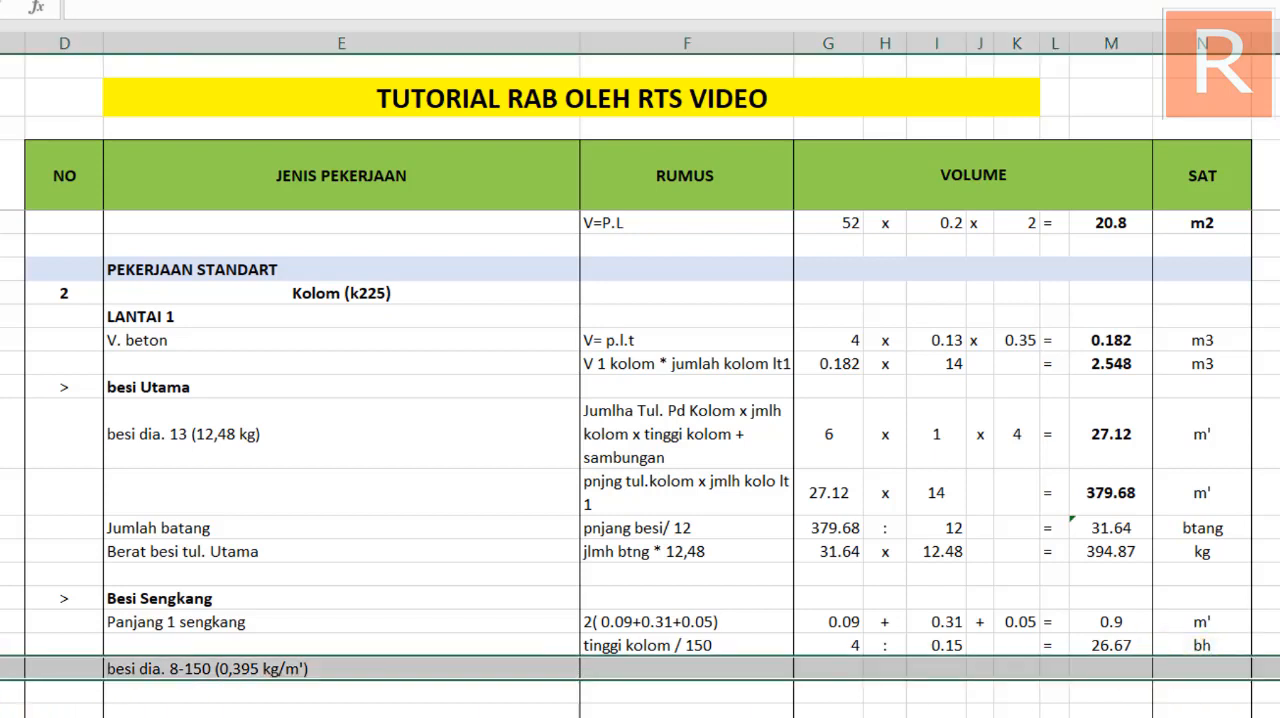
key(ctrl+plus)
click(131, 666)
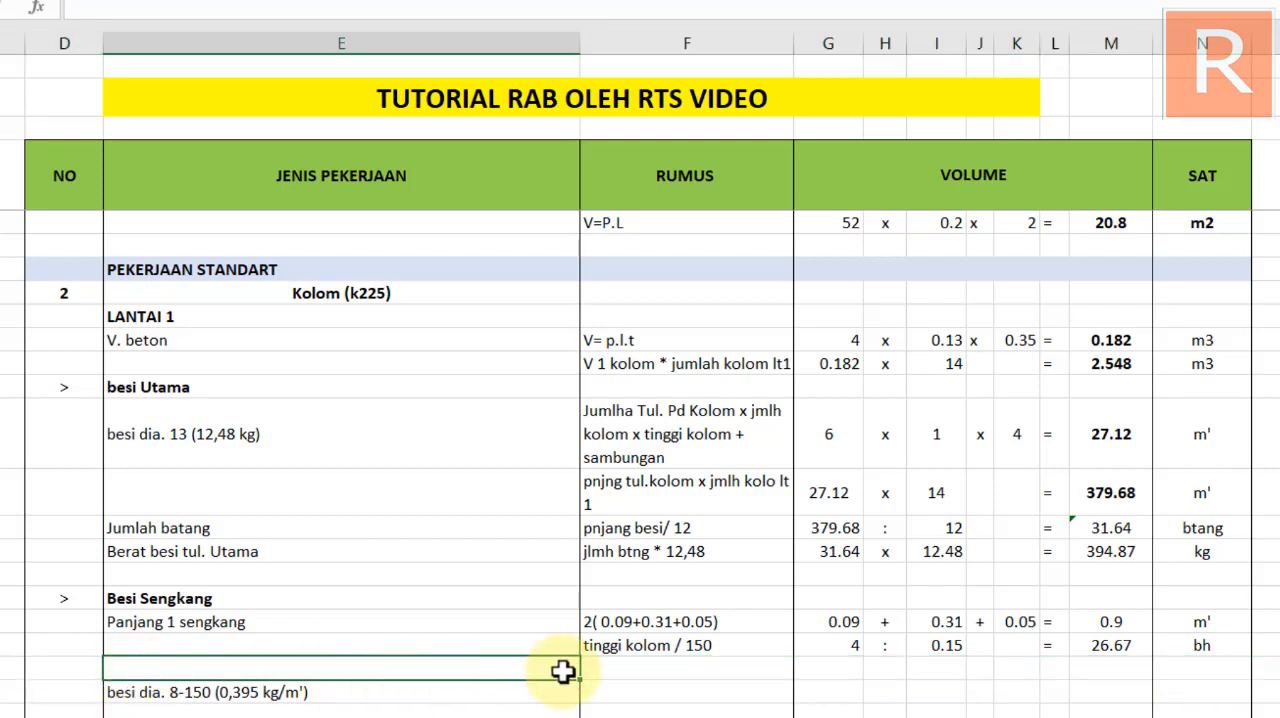
click(602, 666)
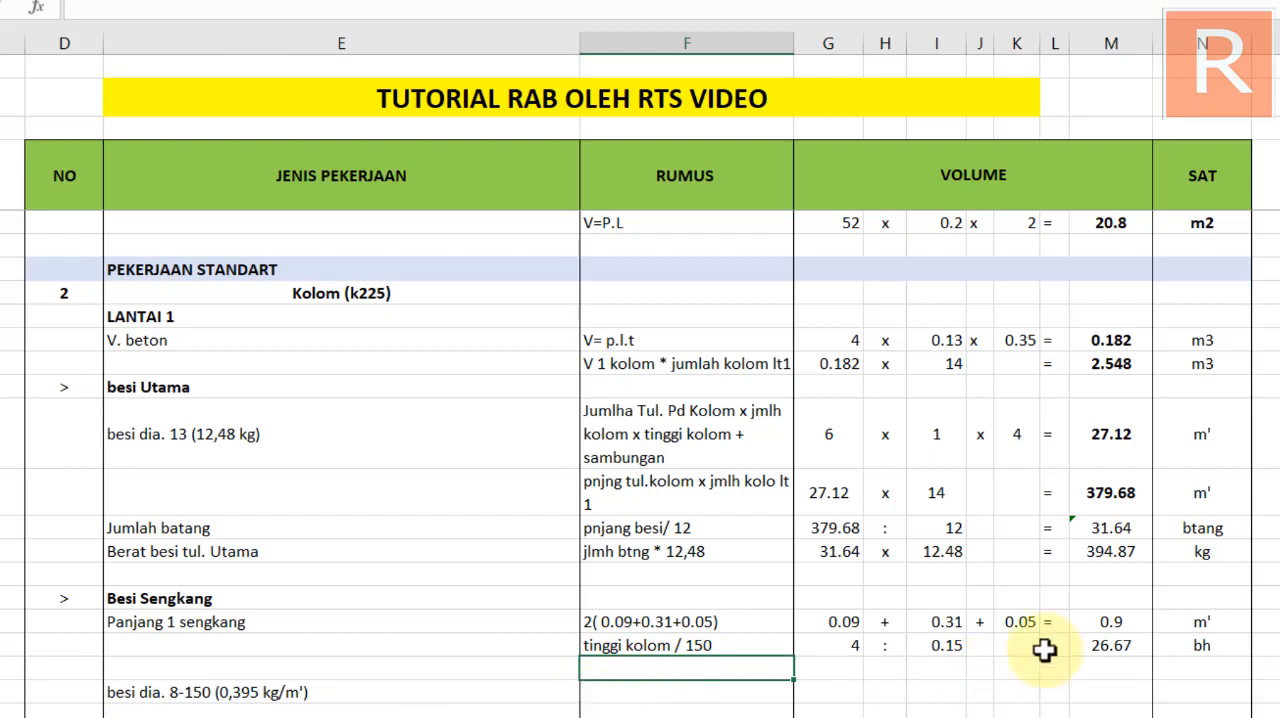
click(1115, 643)
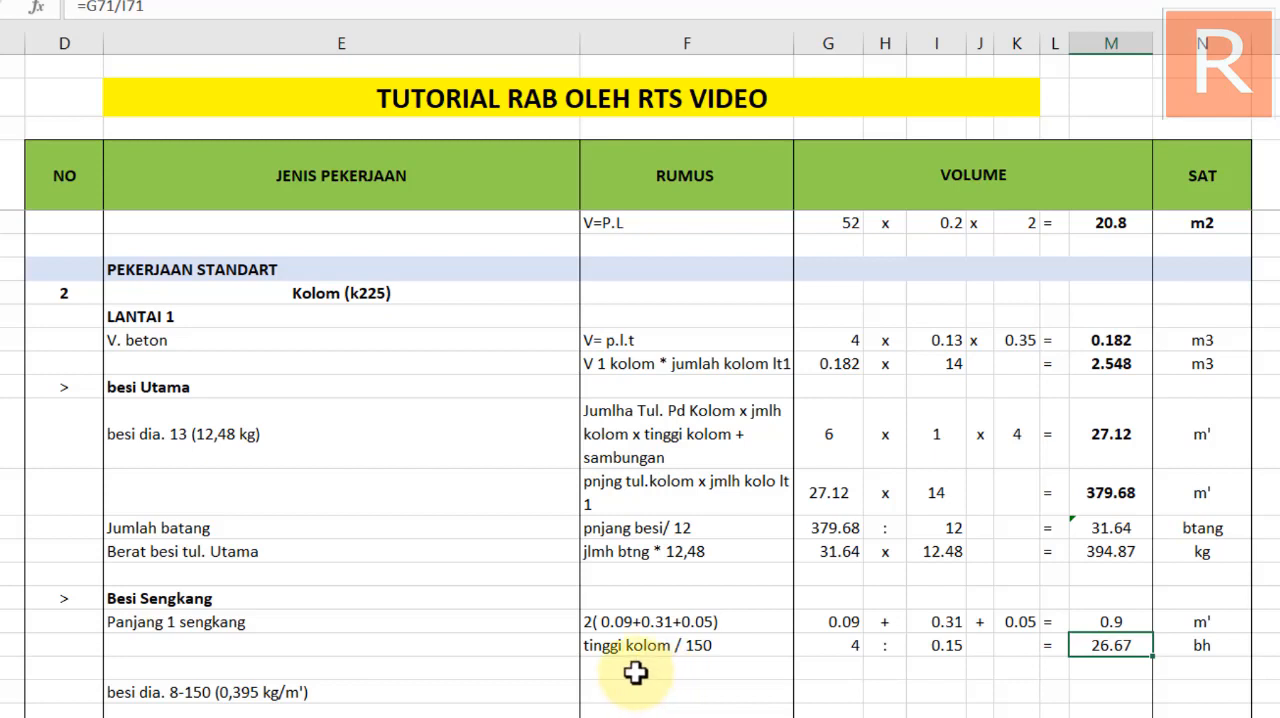
In the new blank row, link the Panjang 1 sengkang total and the stirrup count as factors, with "x" between them and an equals sign
click(848, 664)
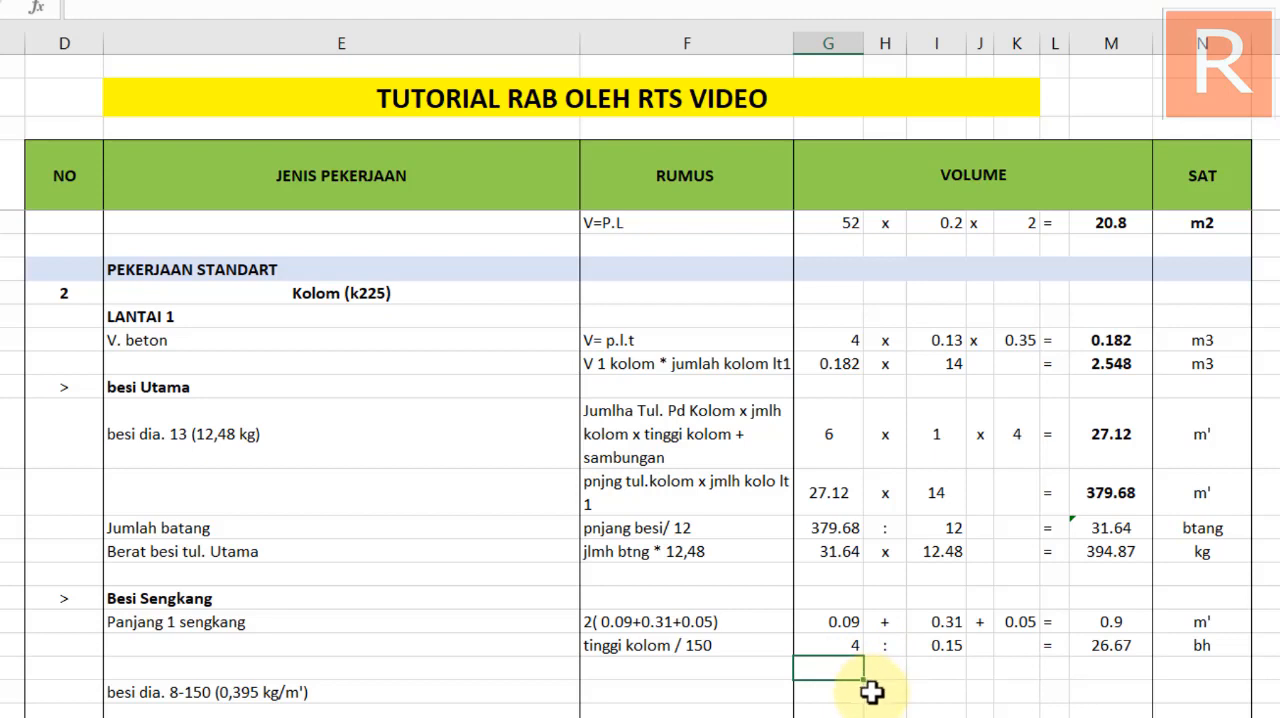
text(=)
click(1110, 622)
click(934, 670)
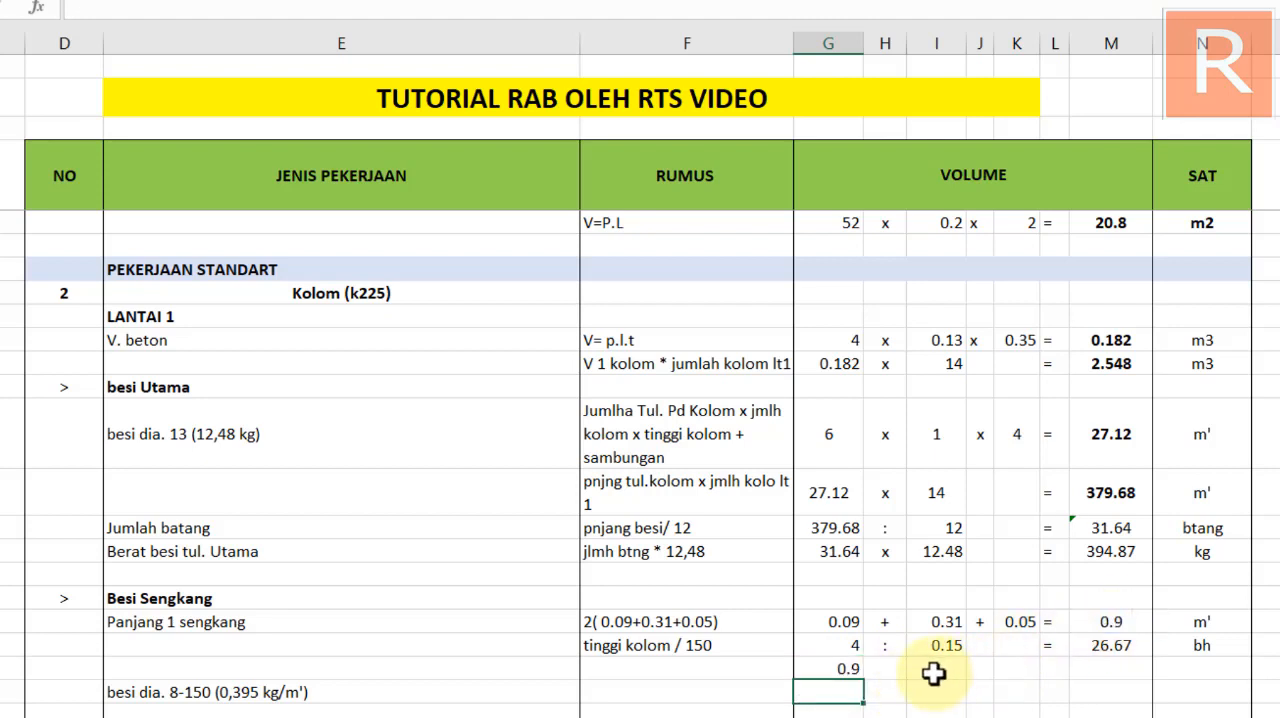
click(891, 671)
text(x)
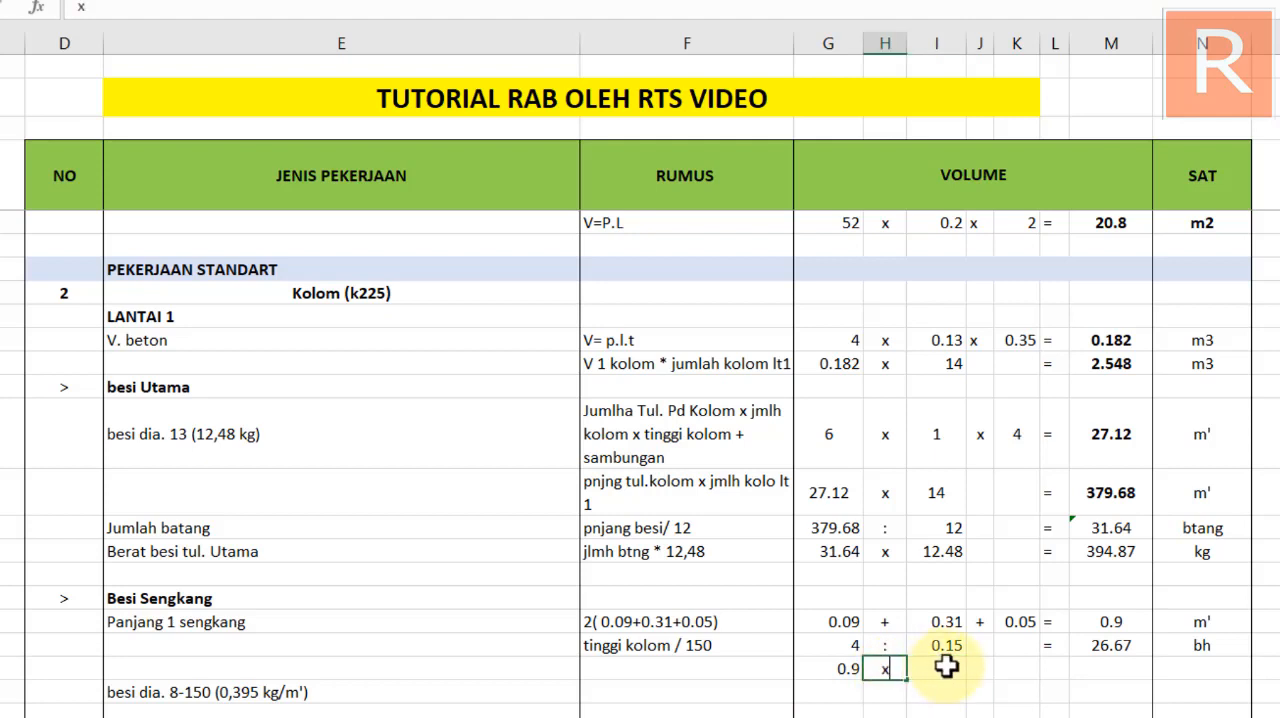
click(946, 666)
text(=)
click(1105, 645)
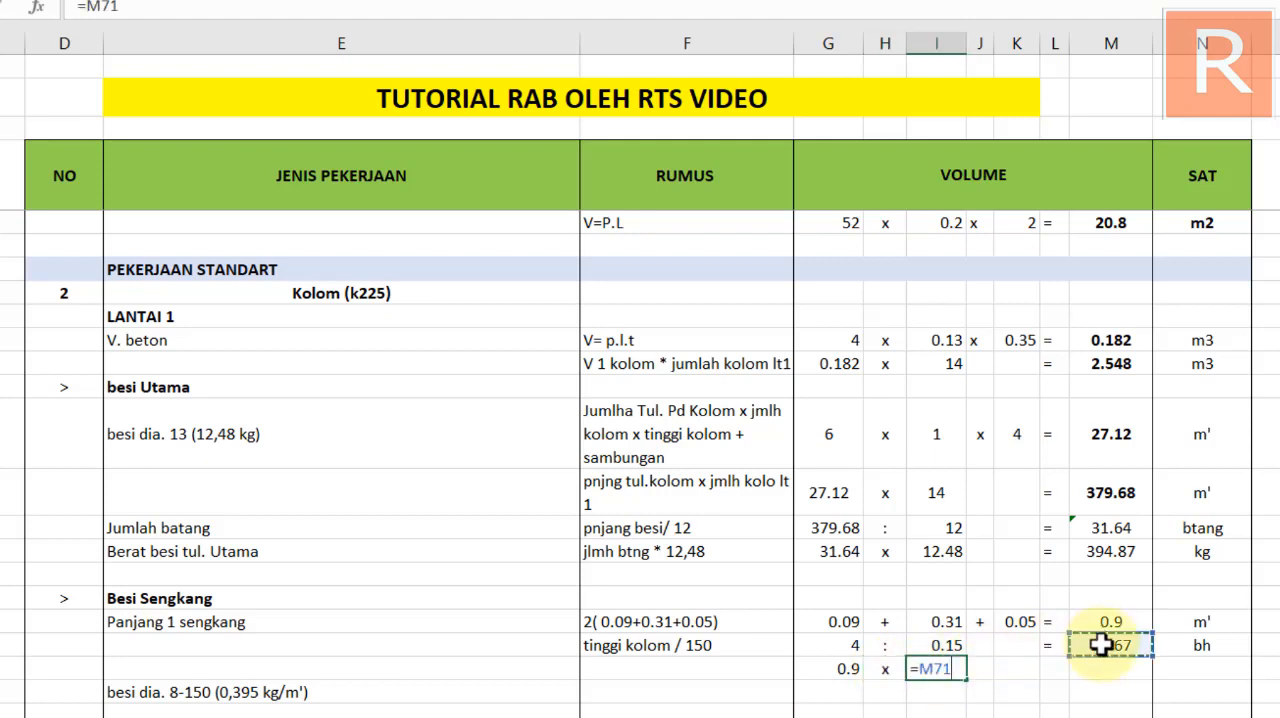
key(Return)
click(1060, 668)
text(=)
Calculate the new row's total as G72 multiplied by the linked stirrup count and enter the unit m'
click(1100, 668)
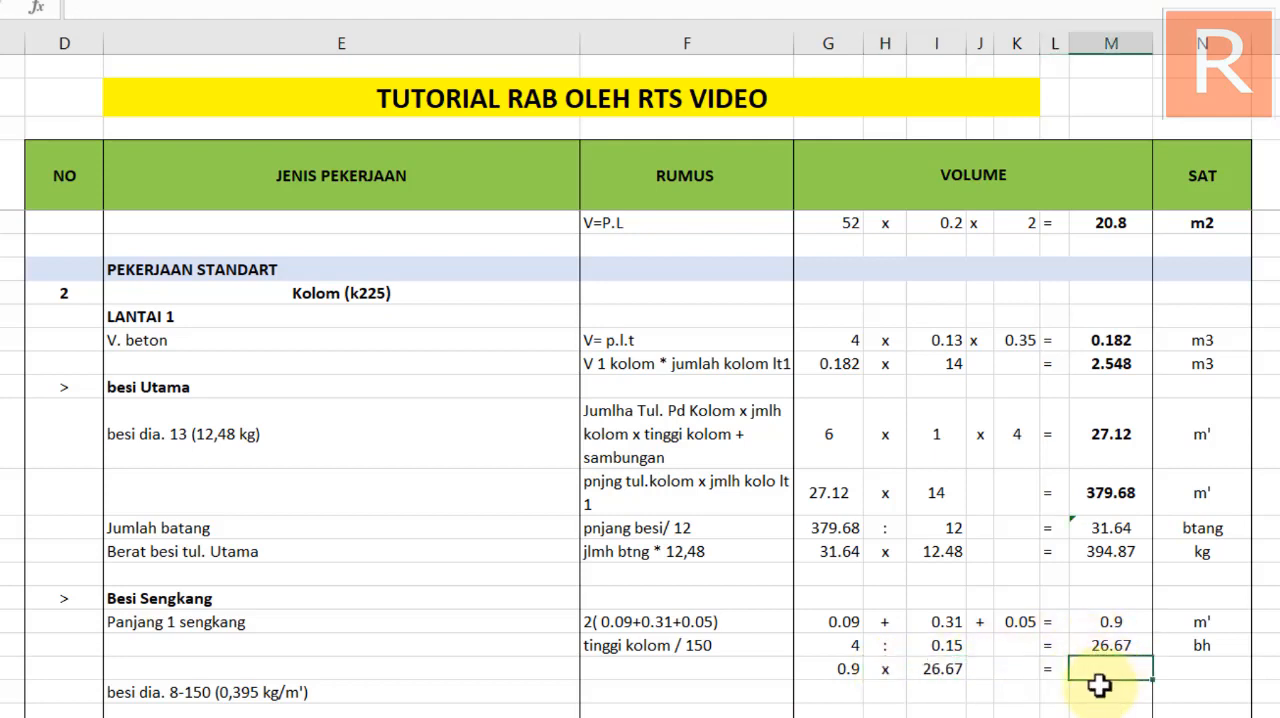
text(=)
click(834, 670)
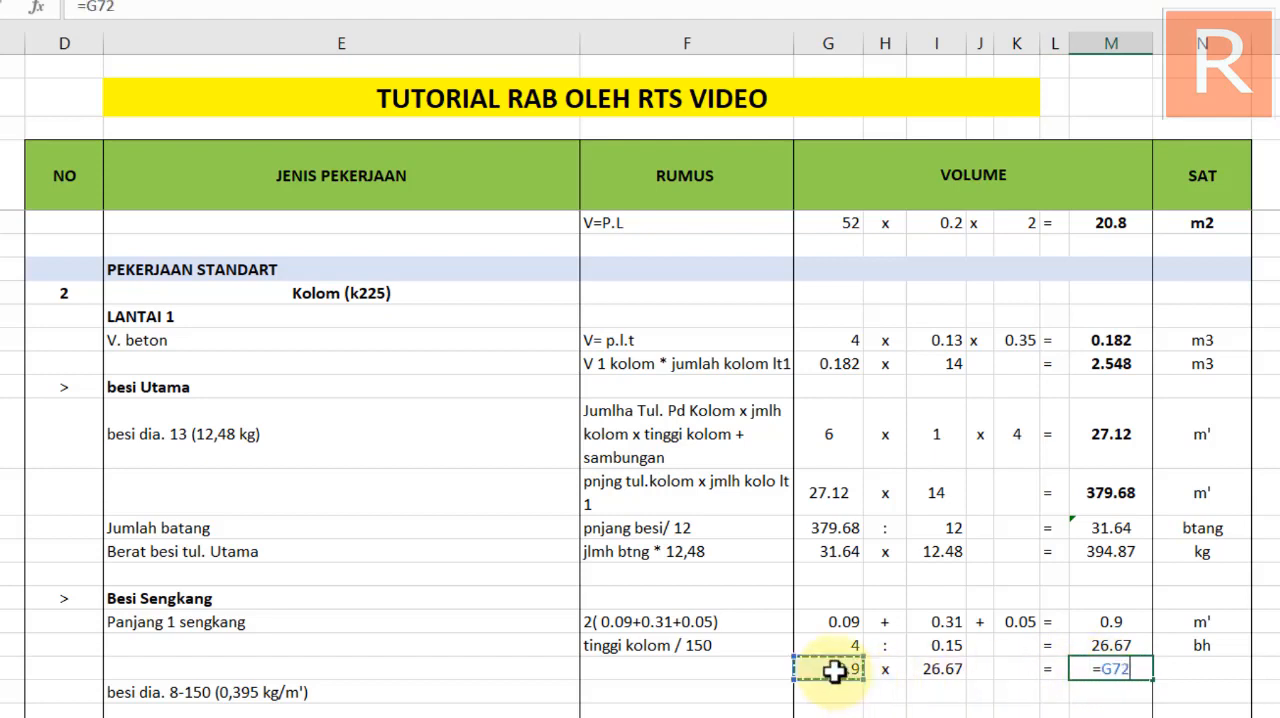
text(*)
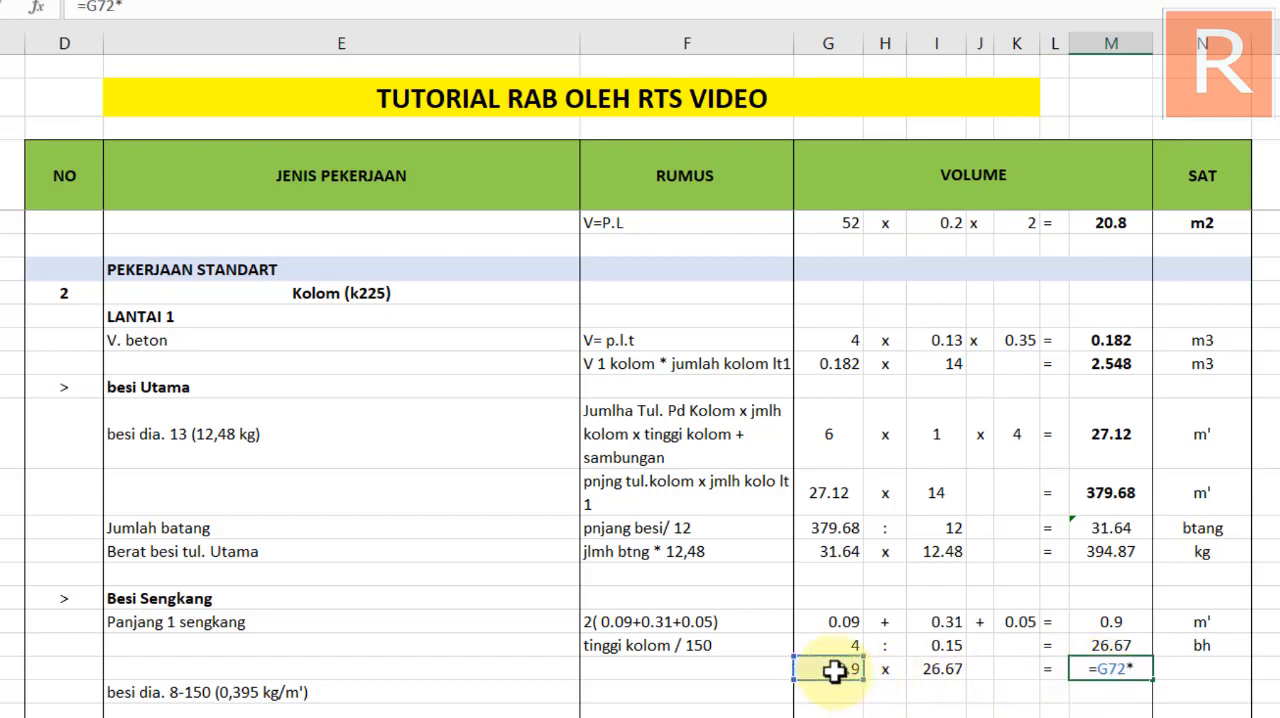
click(942, 672)
key(Return)
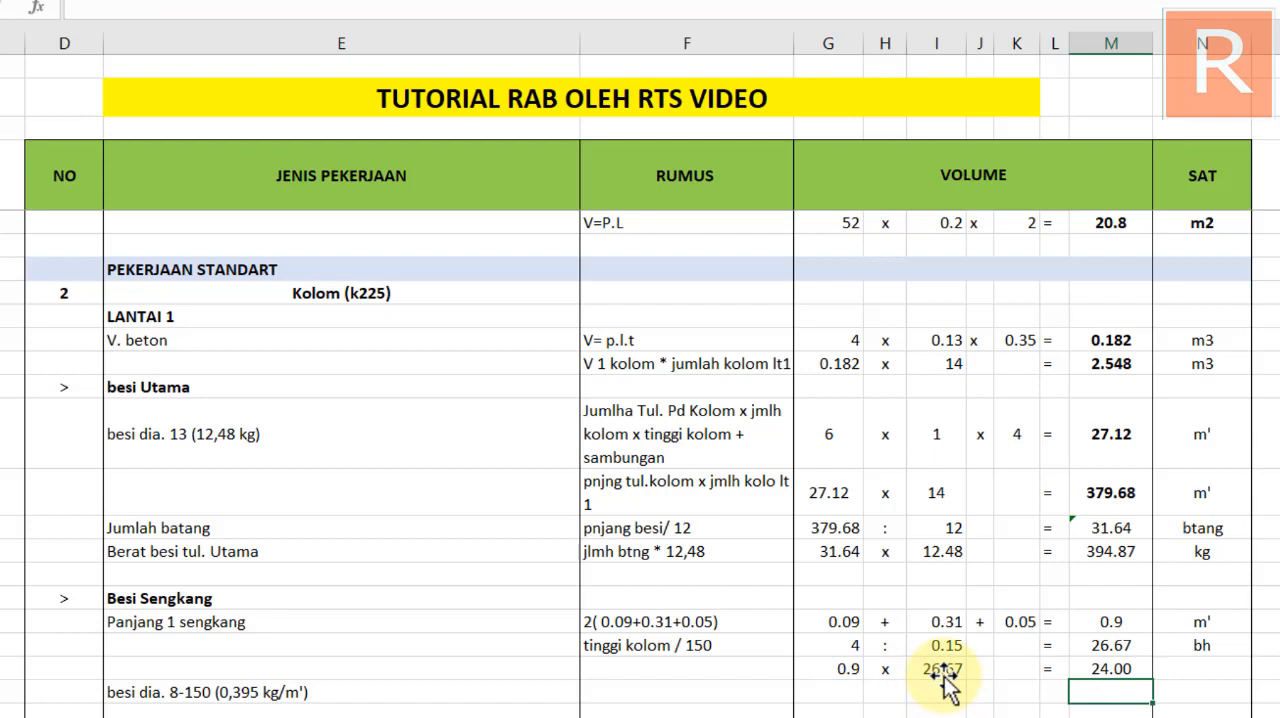
click(1183, 672)
text(m')
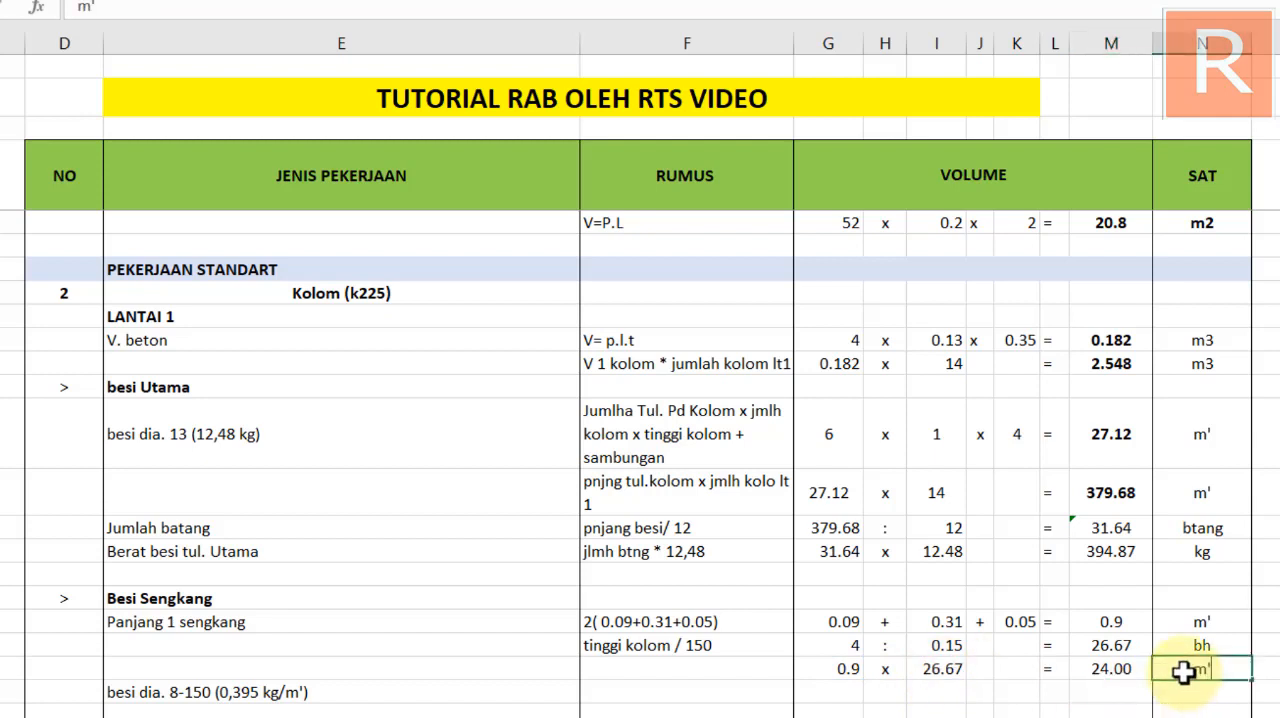
key(Return)
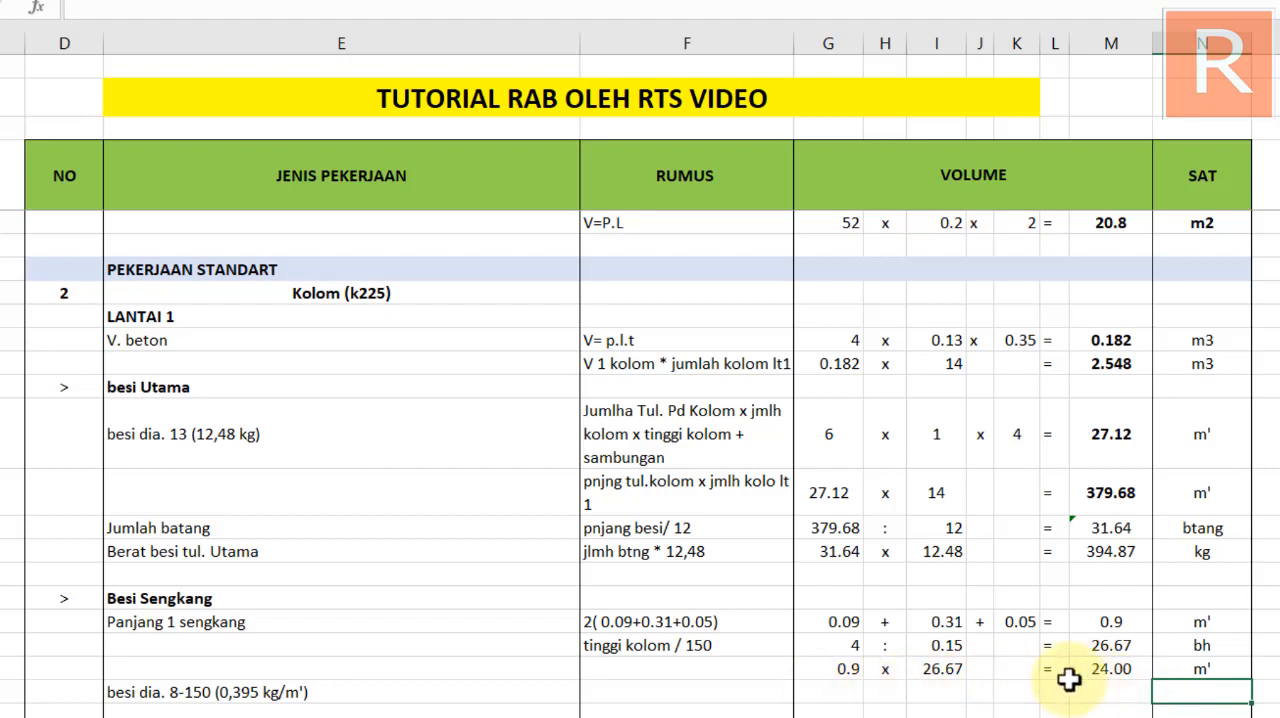
Enter the rumus "pnjng bgl * bert besi" for the besi dia. 8-150 row
click(639, 692)
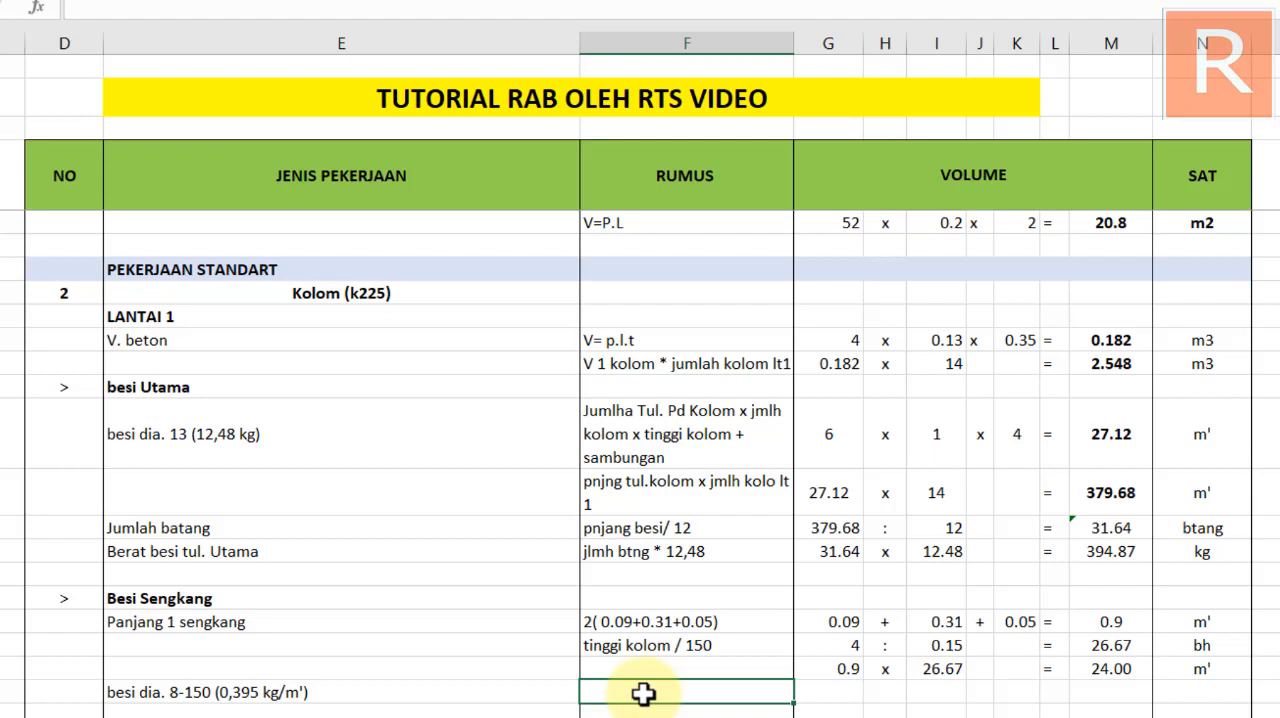
text(njng bgl)
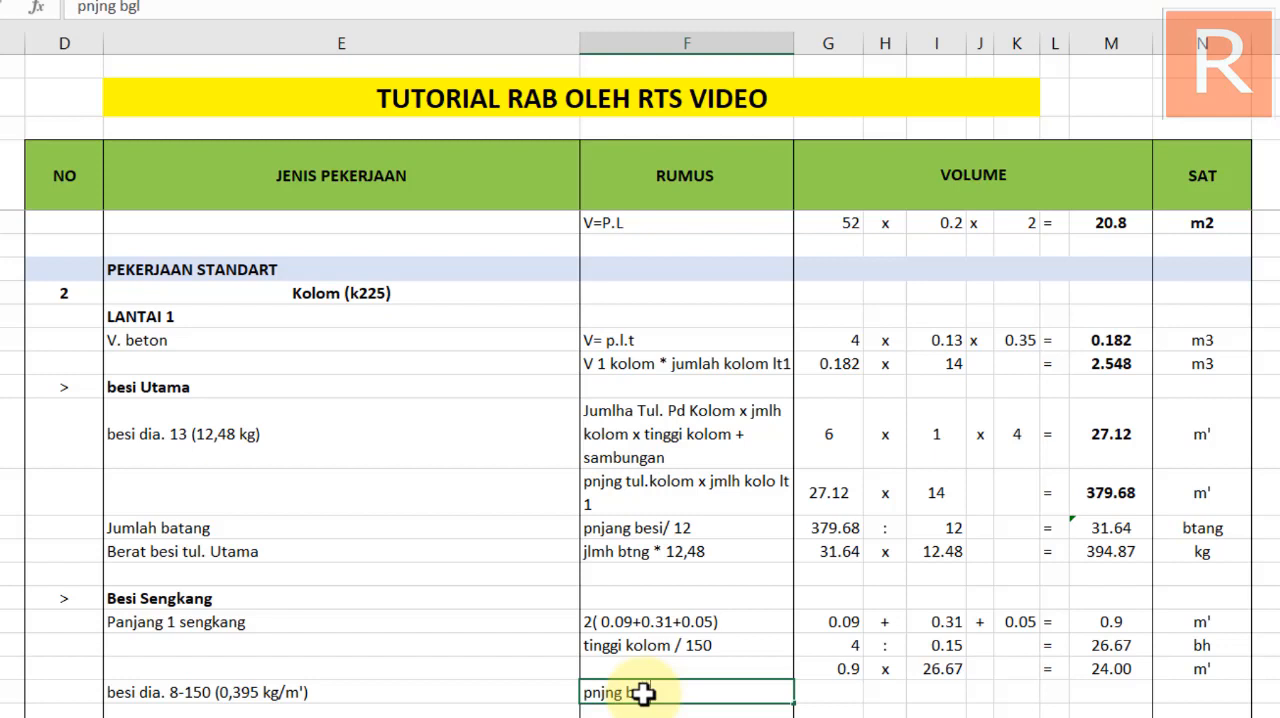
text( * bert besi)
key(Return)
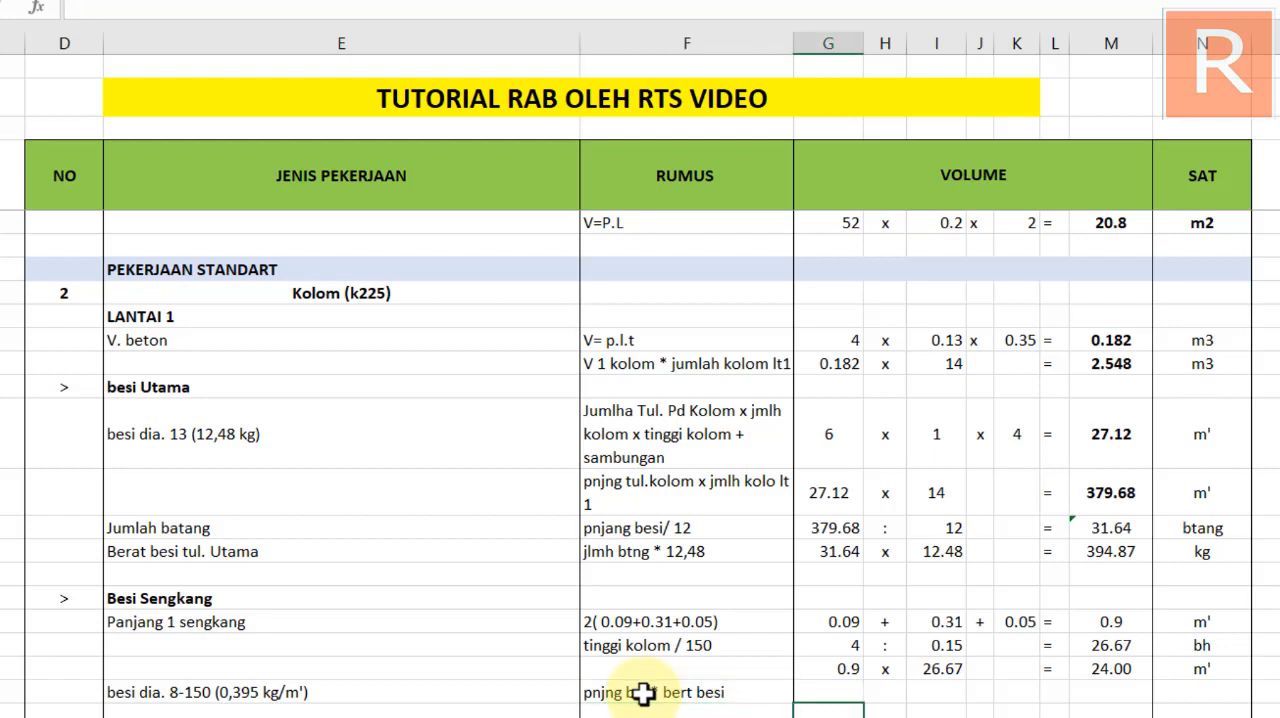
In the besi dia. 8-150 row, link the total stirrup length from the row above and multiply it by 0.395, with "x" between
key(Up)
text(=)
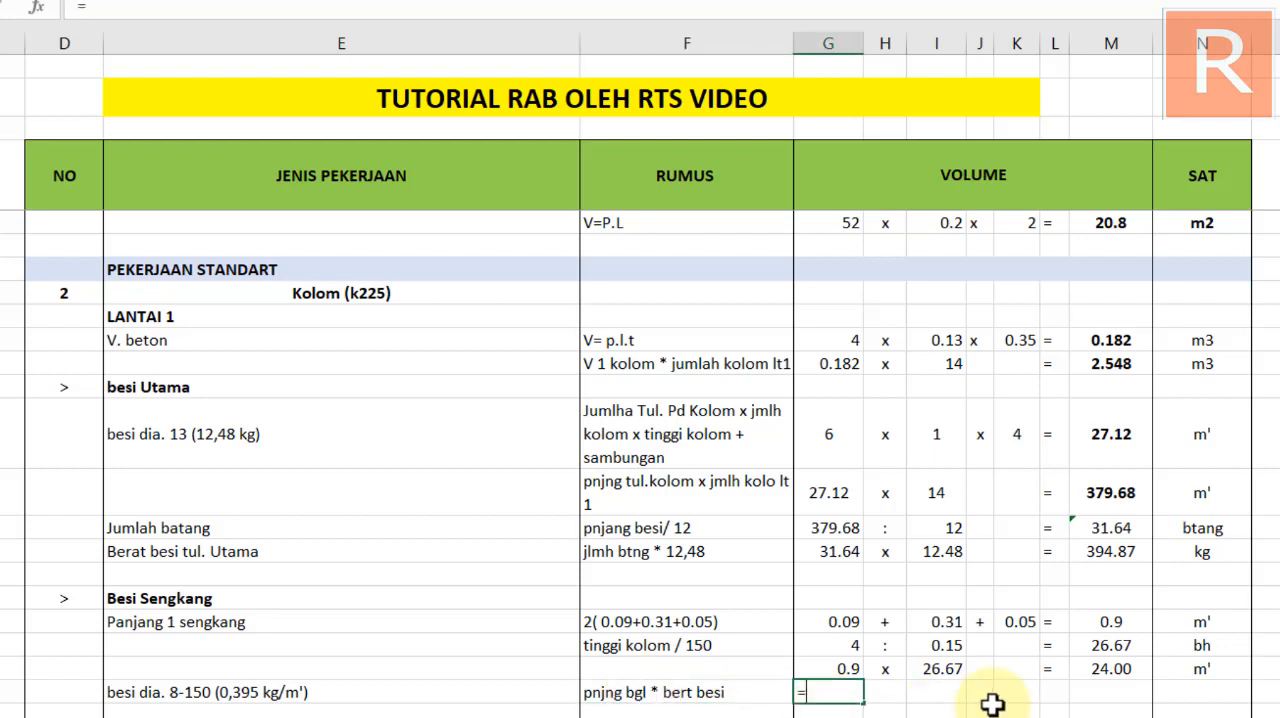
click(1110, 668)
key(Return)
click(880, 692)
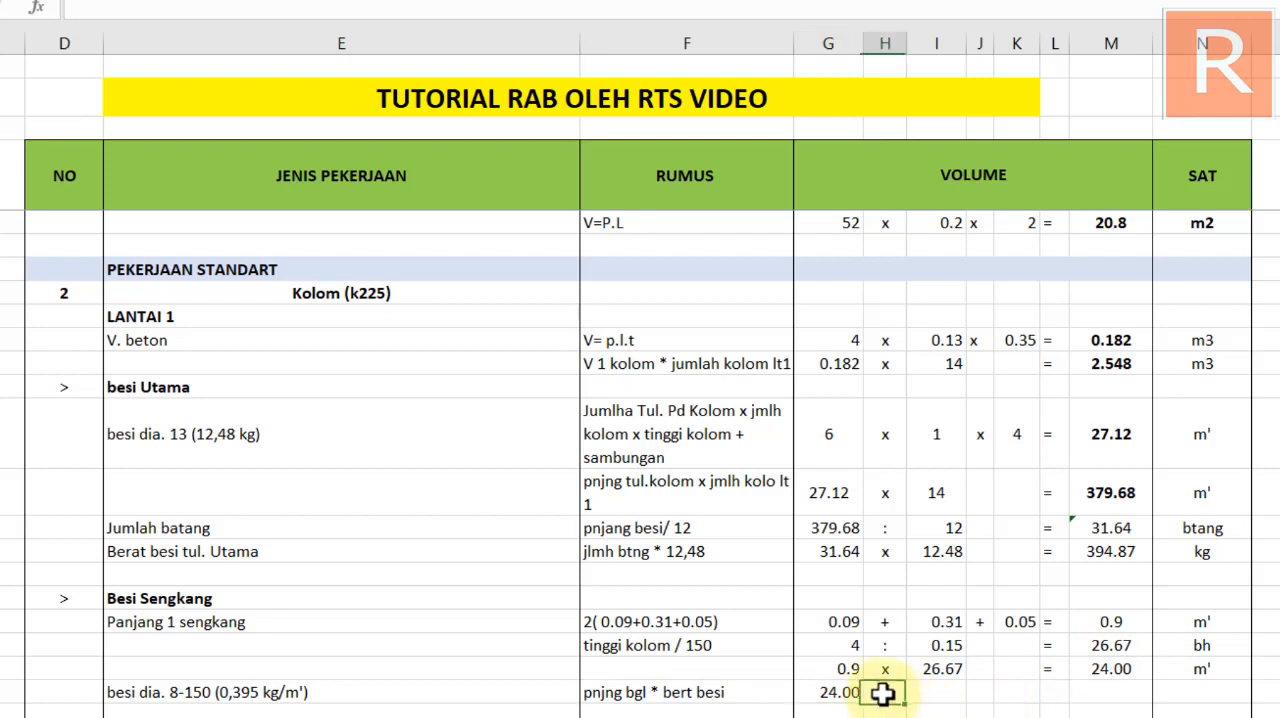
text(x)
click(937, 695)
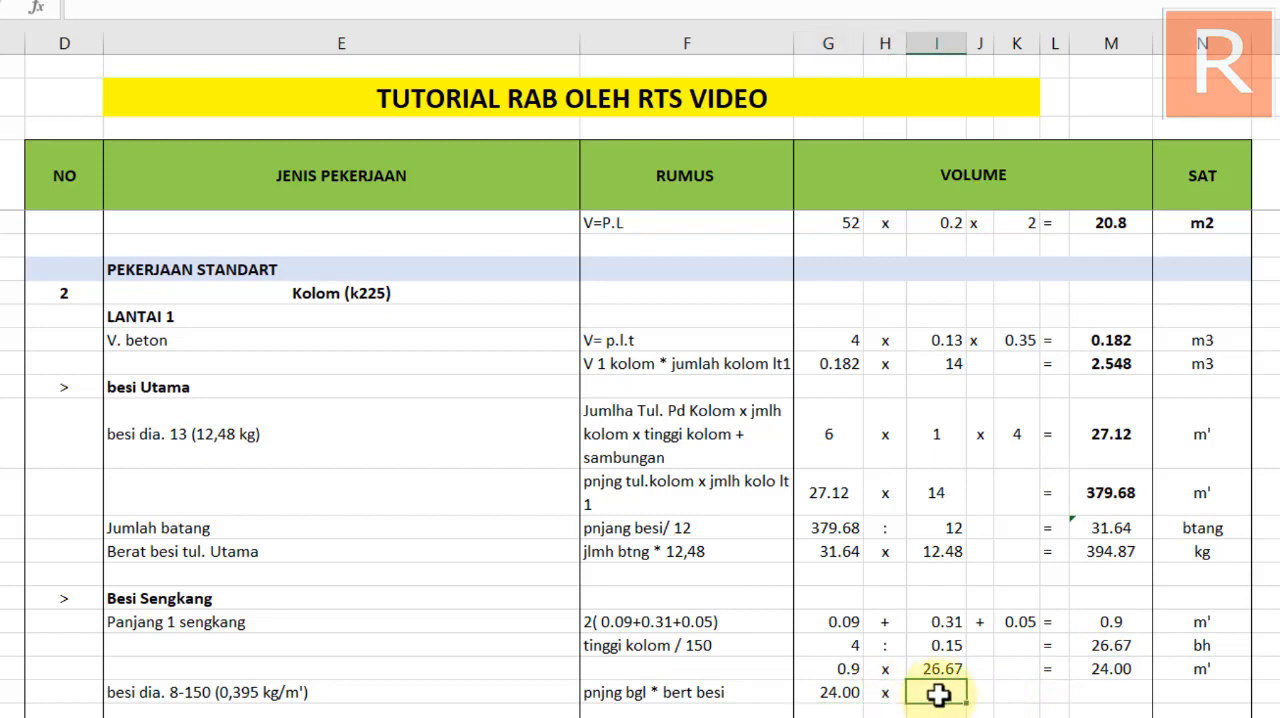
text(0.395)
key(Return)
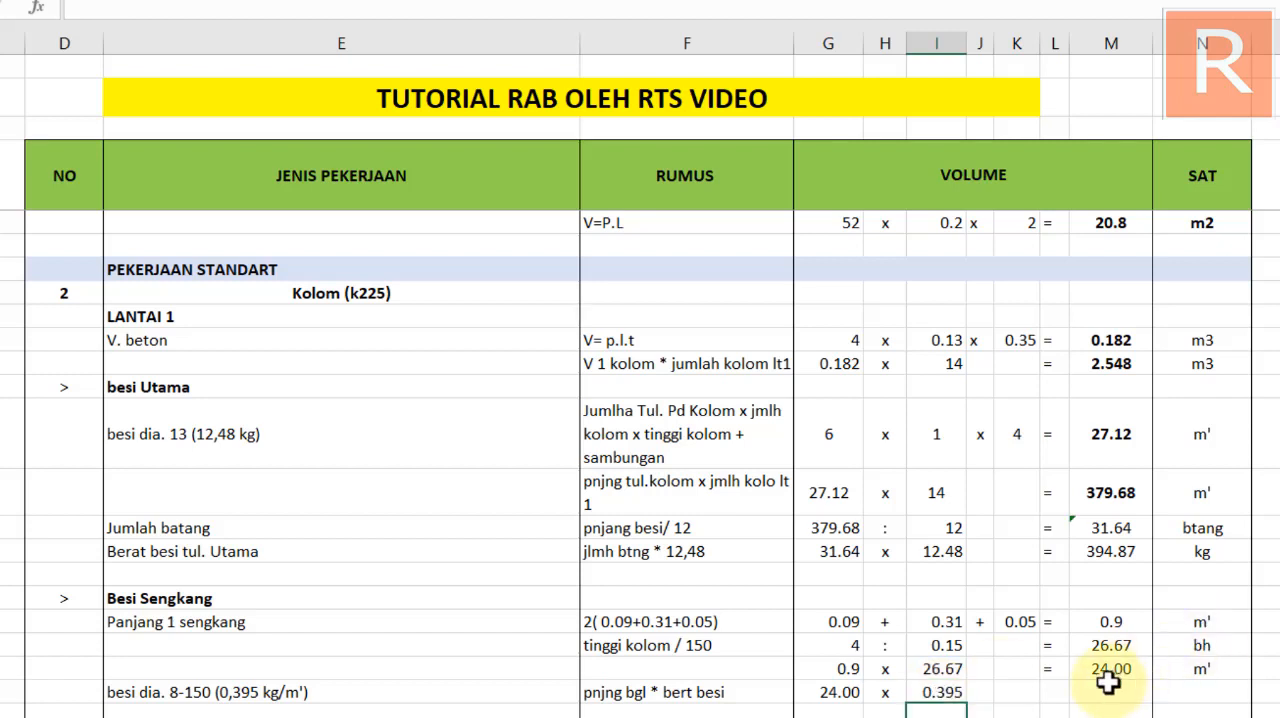
Put an equals sign before the total of the besi dia. 8-150 row
click(1049, 690)
text(=)
click(1092, 698)
key(Return)
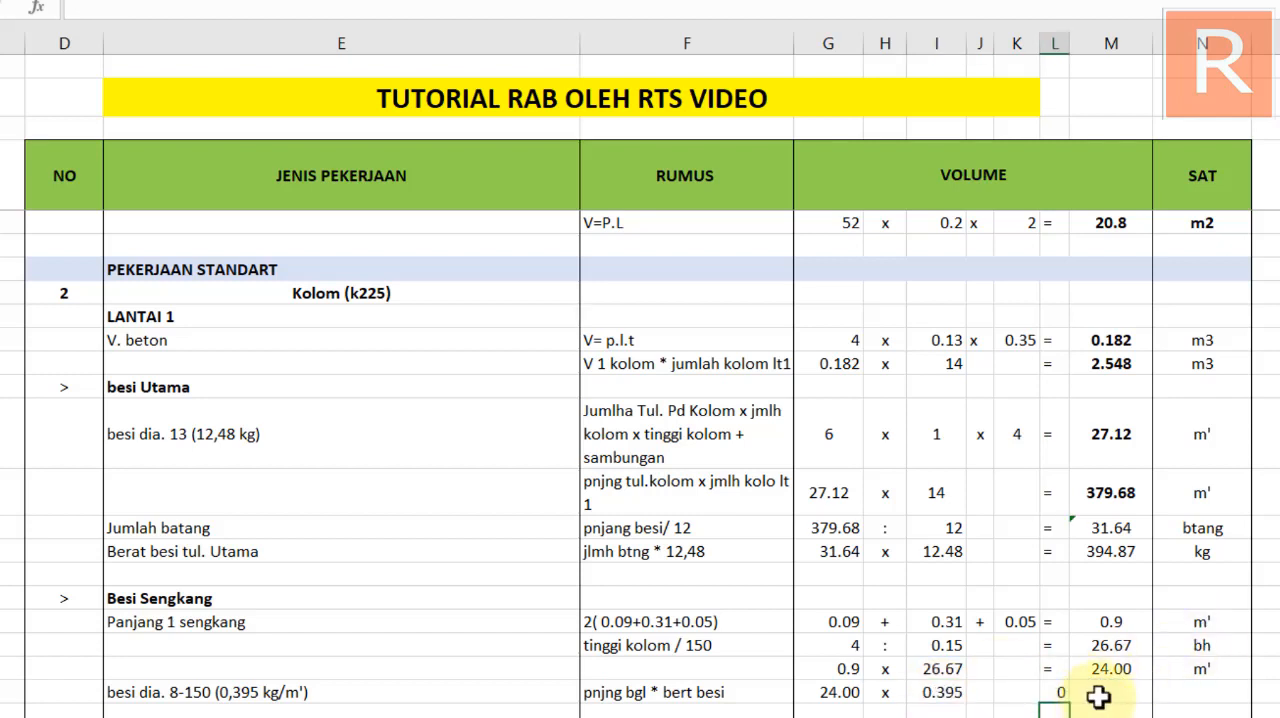
click(1066, 697)
text(=)
key(Return)
click(1098, 688)
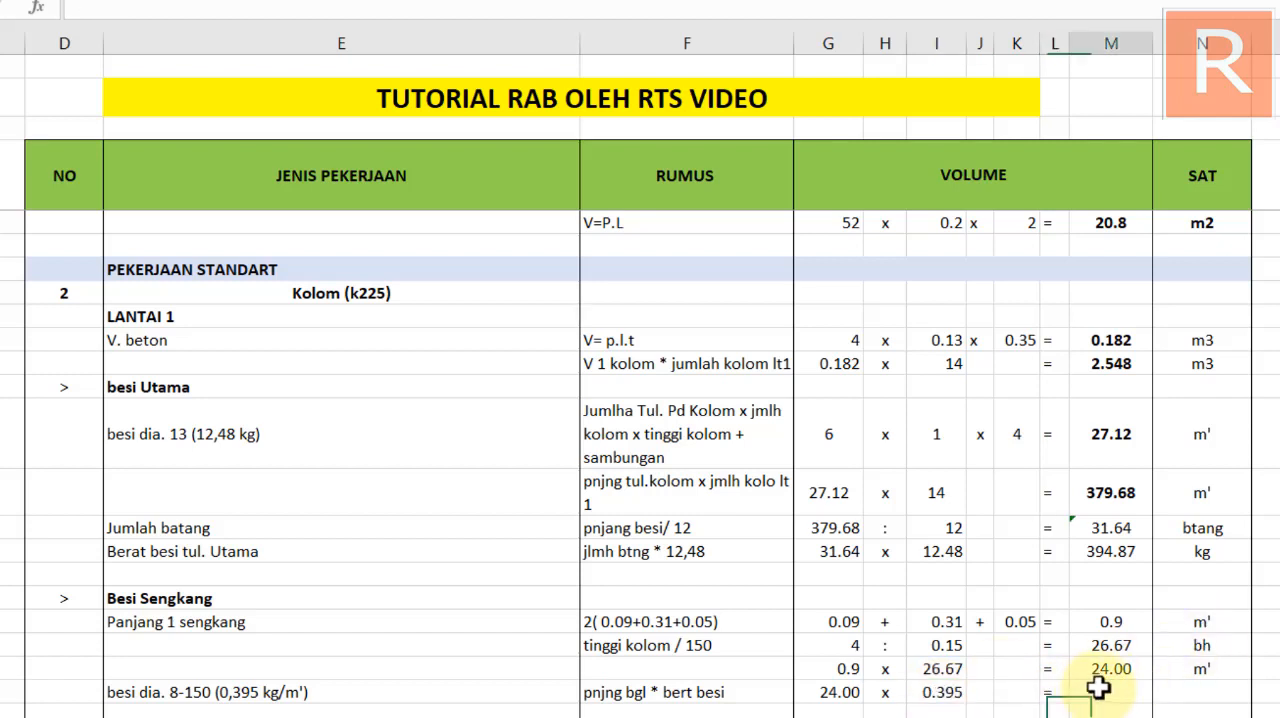
Copy the total formula from the row above into the besi dia. 8-150 row and enter the unit kg
click(1128, 671)
key(ctrl+c)
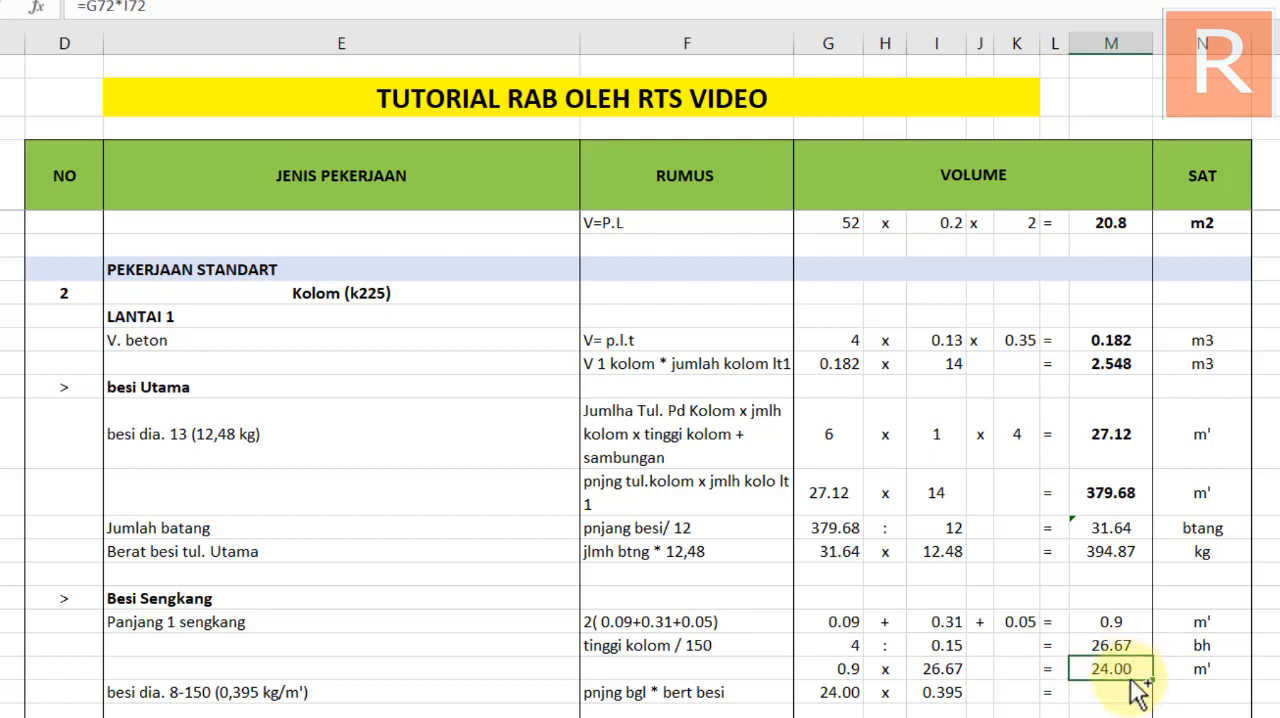
click(1120, 691)
key(ctrl+v)
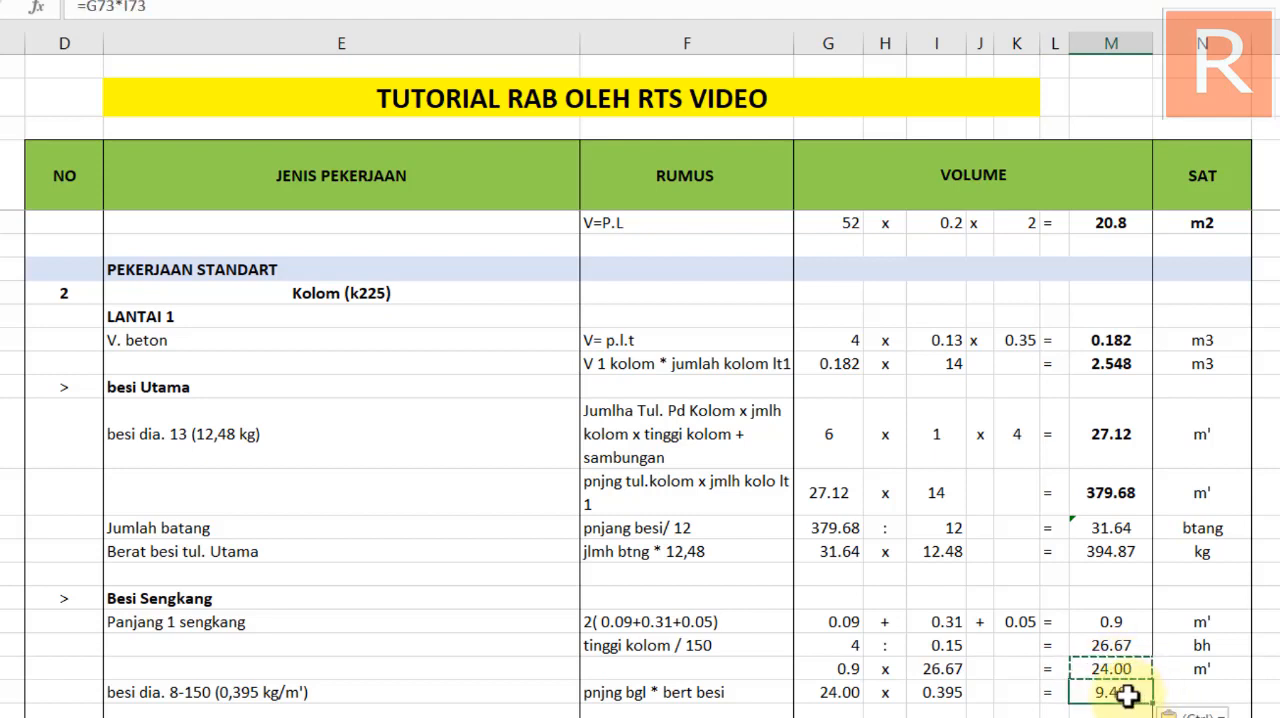
double_click(1131, 693)
click(1175, 690)
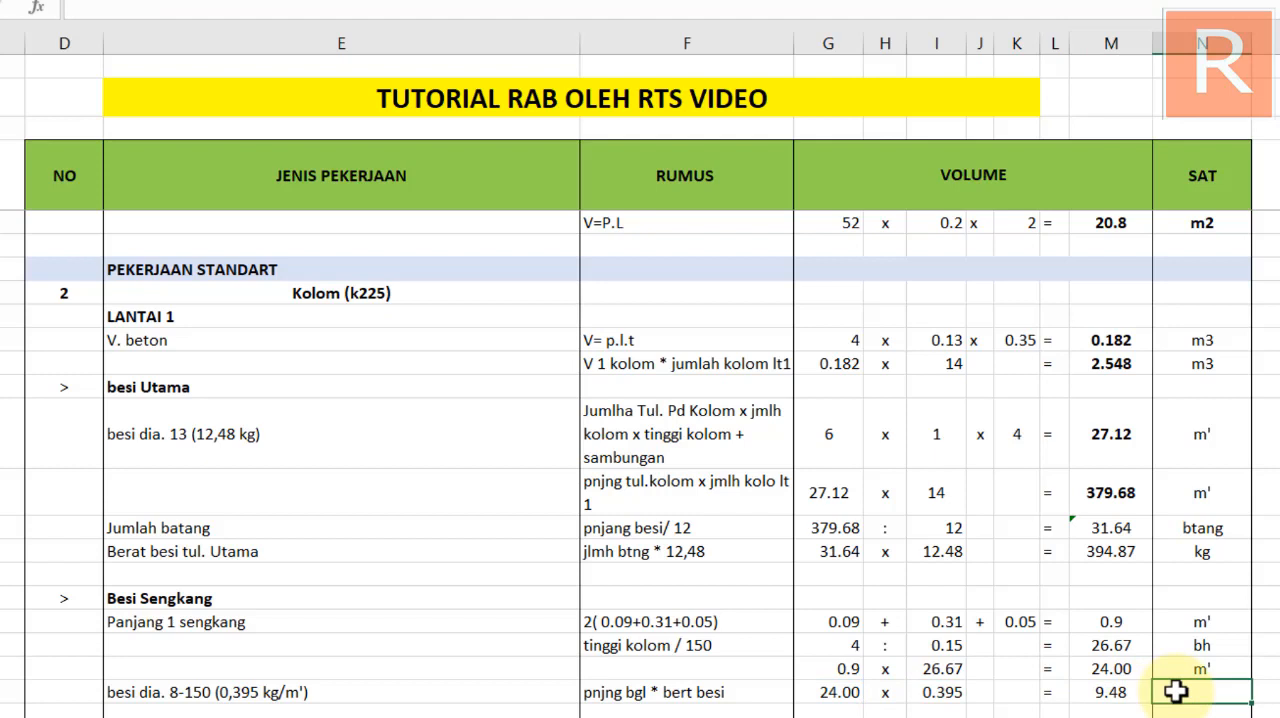
key(Return)
click(1175, 690)
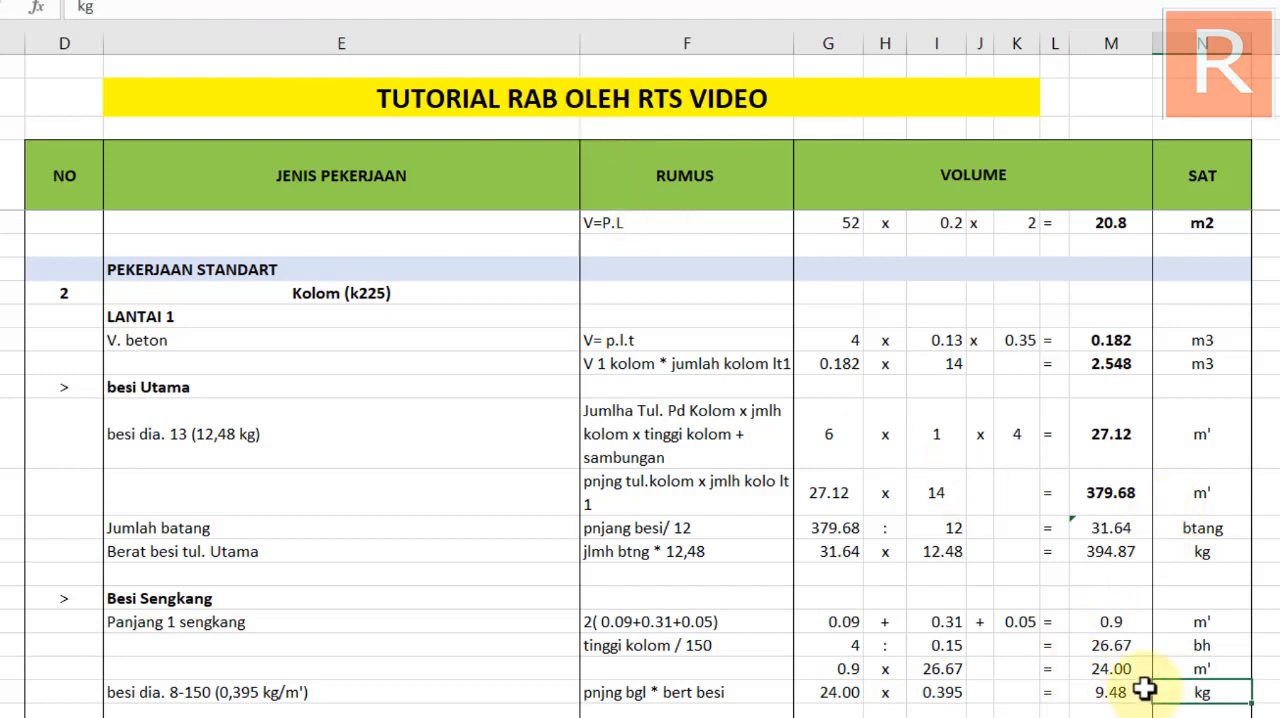
Make the total and unit of the besi dia. 8-150 row bold
drag(1143, 690, 1178, 686)
key(ctrl+b)
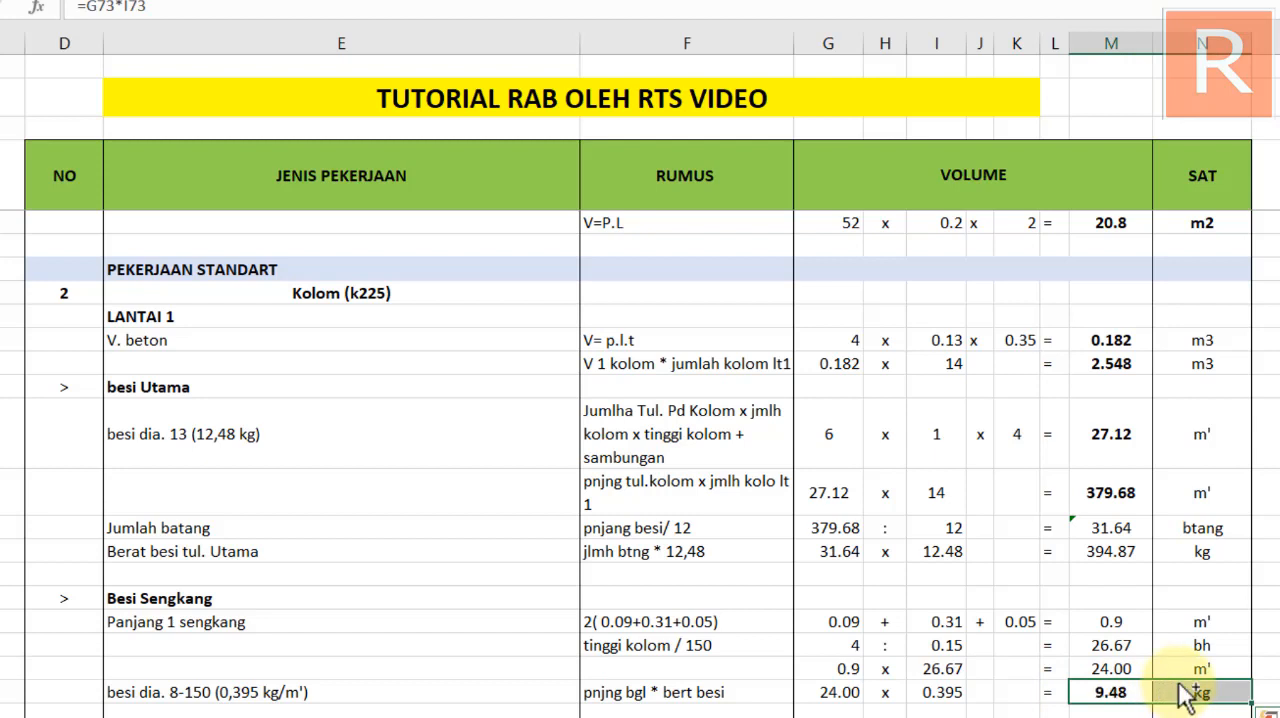
click(1279, 608)
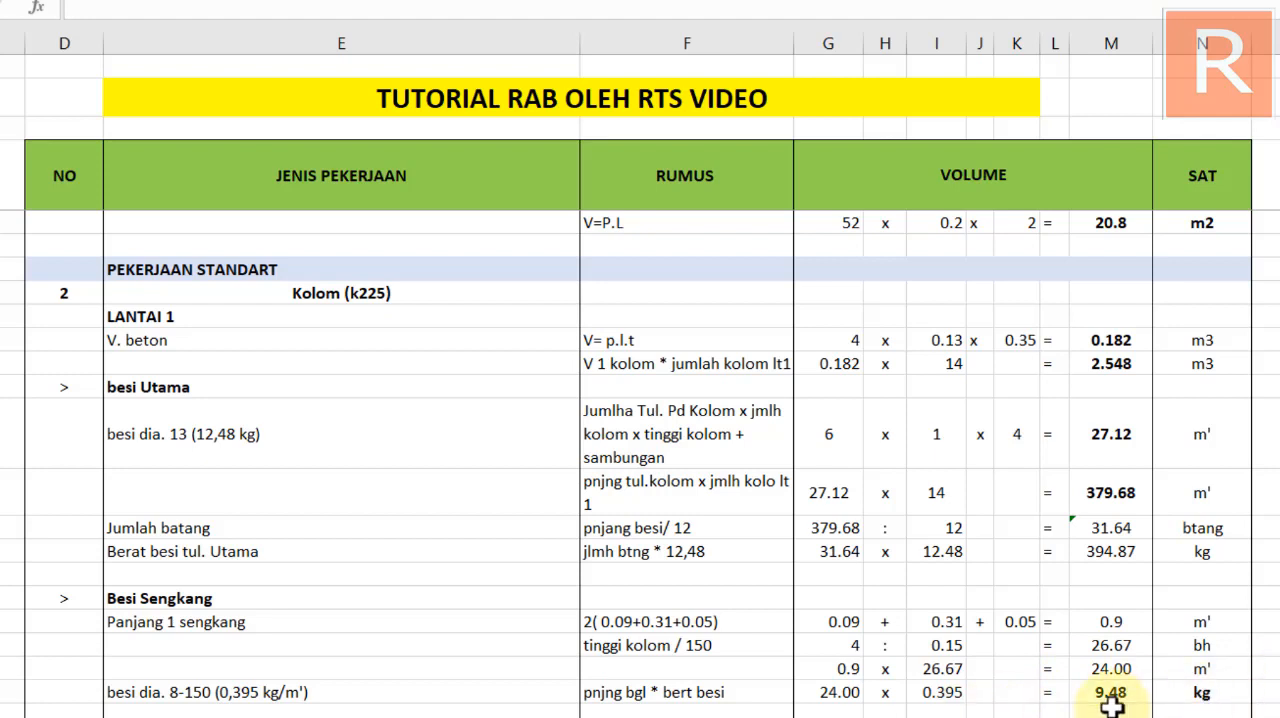
In the row below besi dia. 8-150, link the stirrup weight total M73 as the first factor
scroll(800, 625, down, 1)
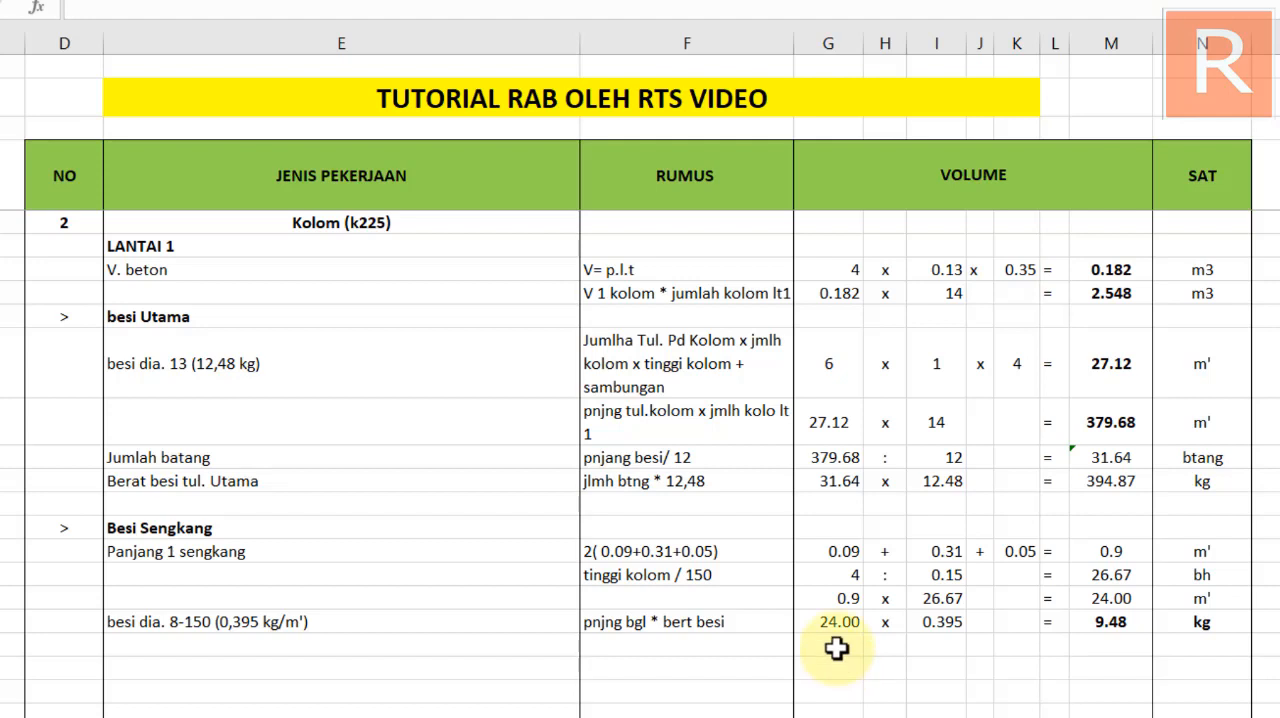
click(836, 649)
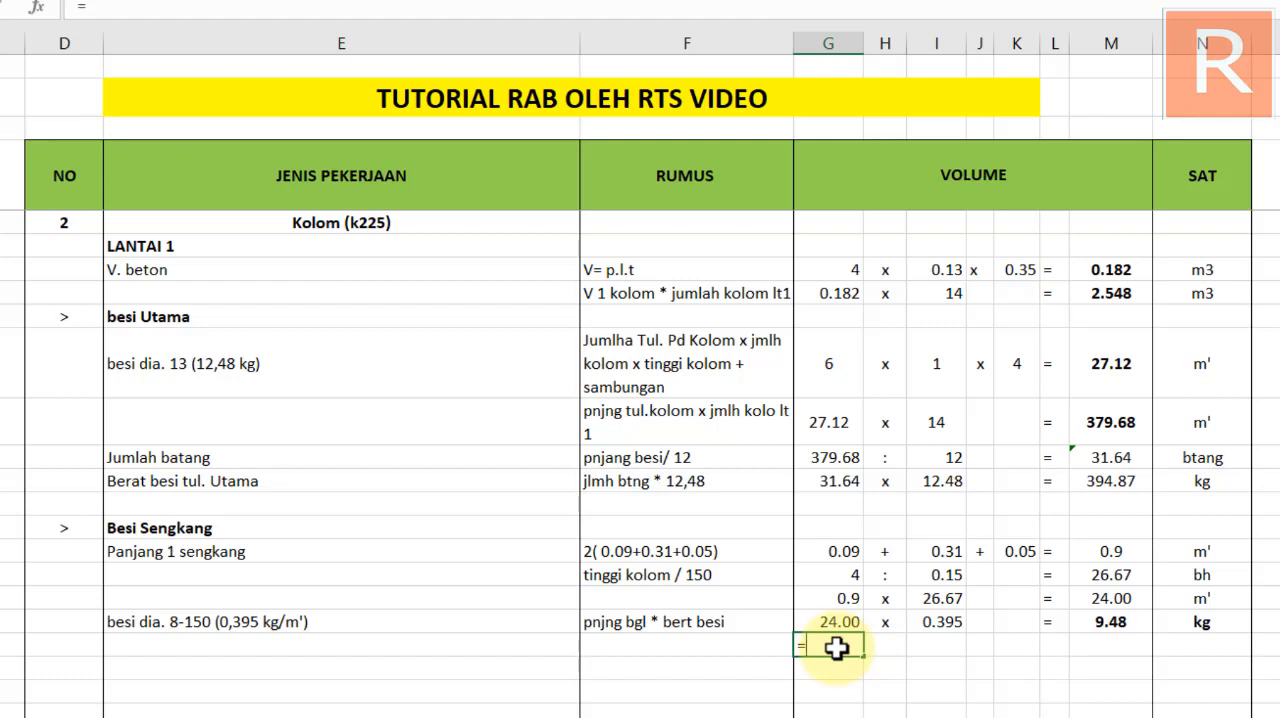
text(=)
key(Right)
key(BackSpace)
key(BackSpace)
key(BackSpace)
key(Return)
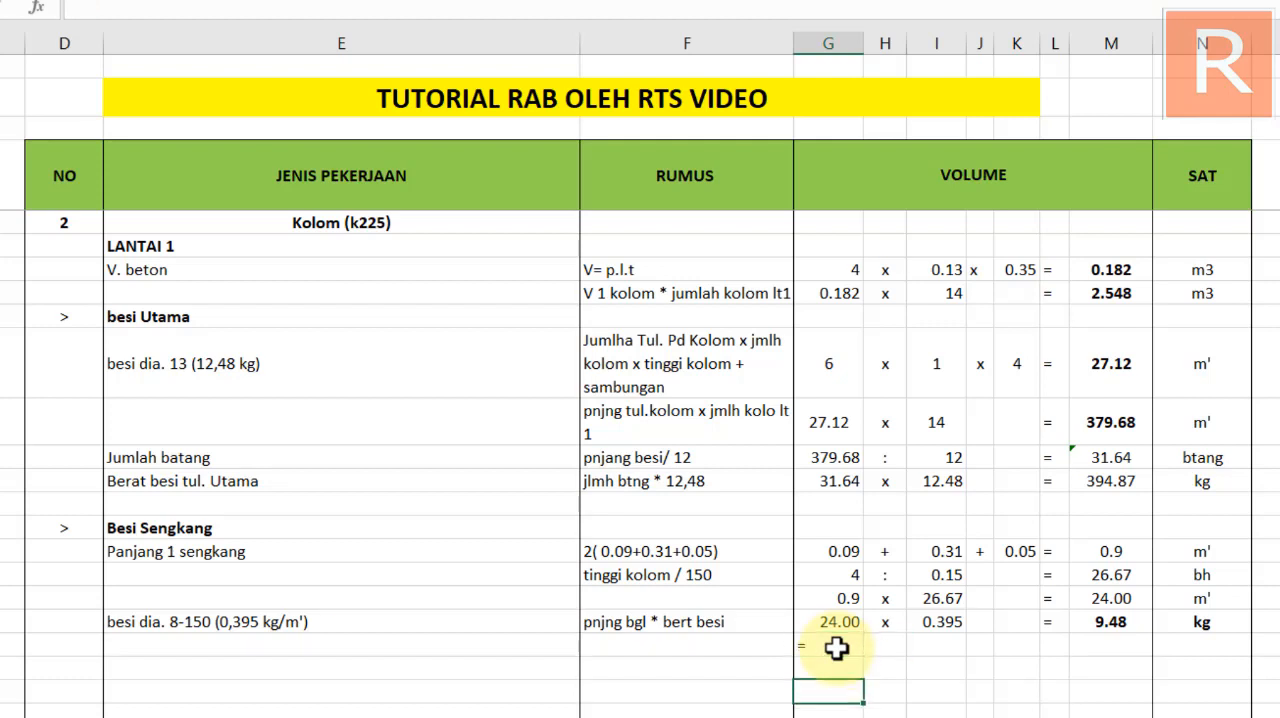
click(836, 646)
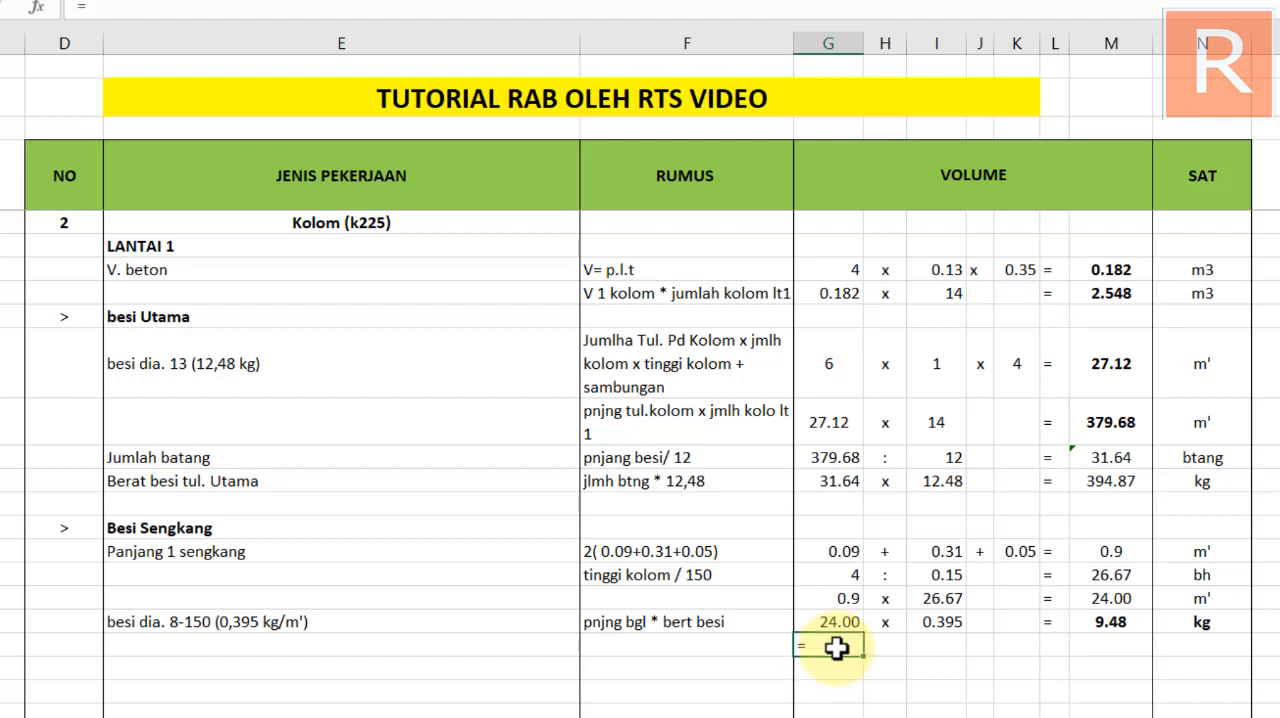
click(1133, 619)
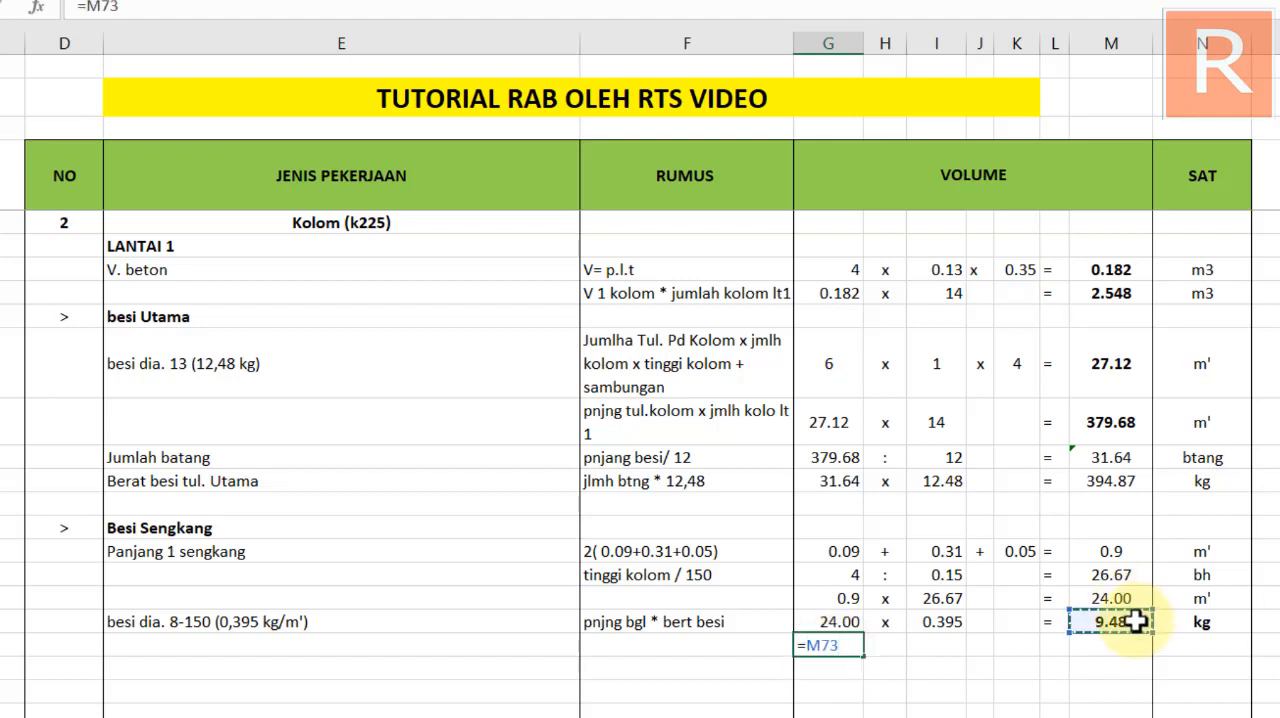
key(Return)
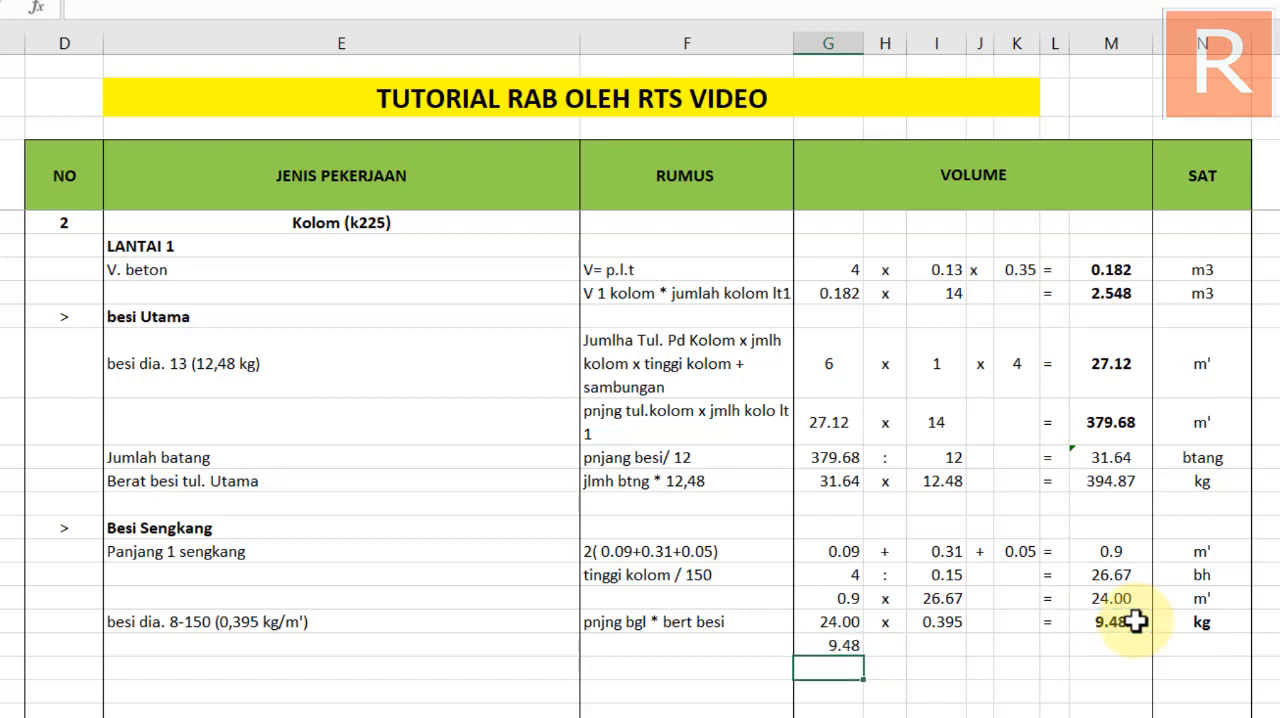
Complete the row's multiplication with "x", the column count 14 and an equals sign
click(889, 645)
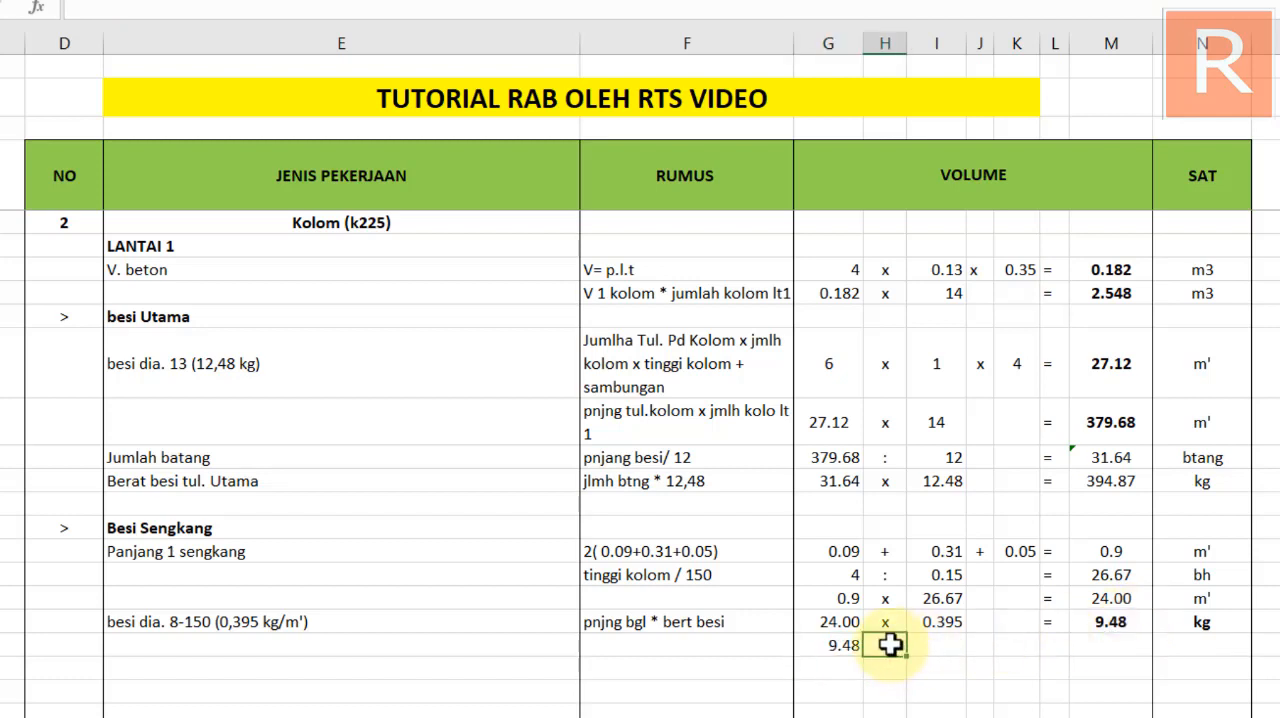
text(x)
click(941, 646)
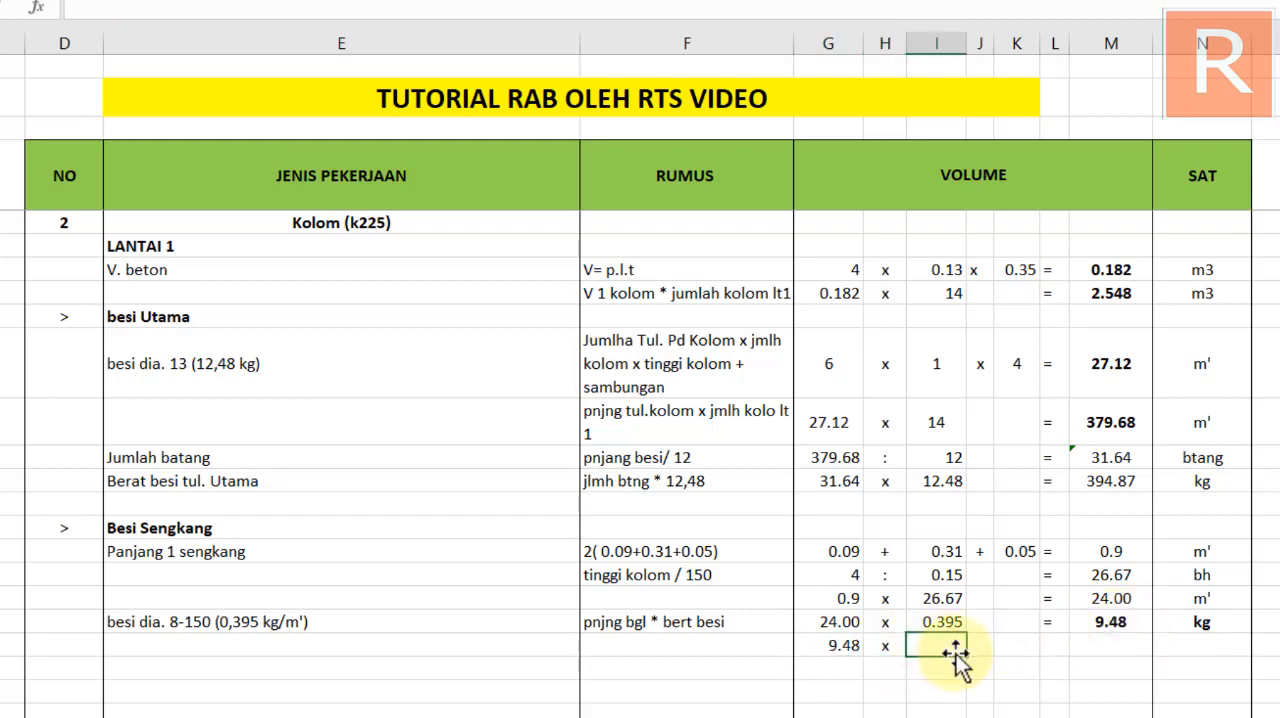
click(1051, 645)
text(=)
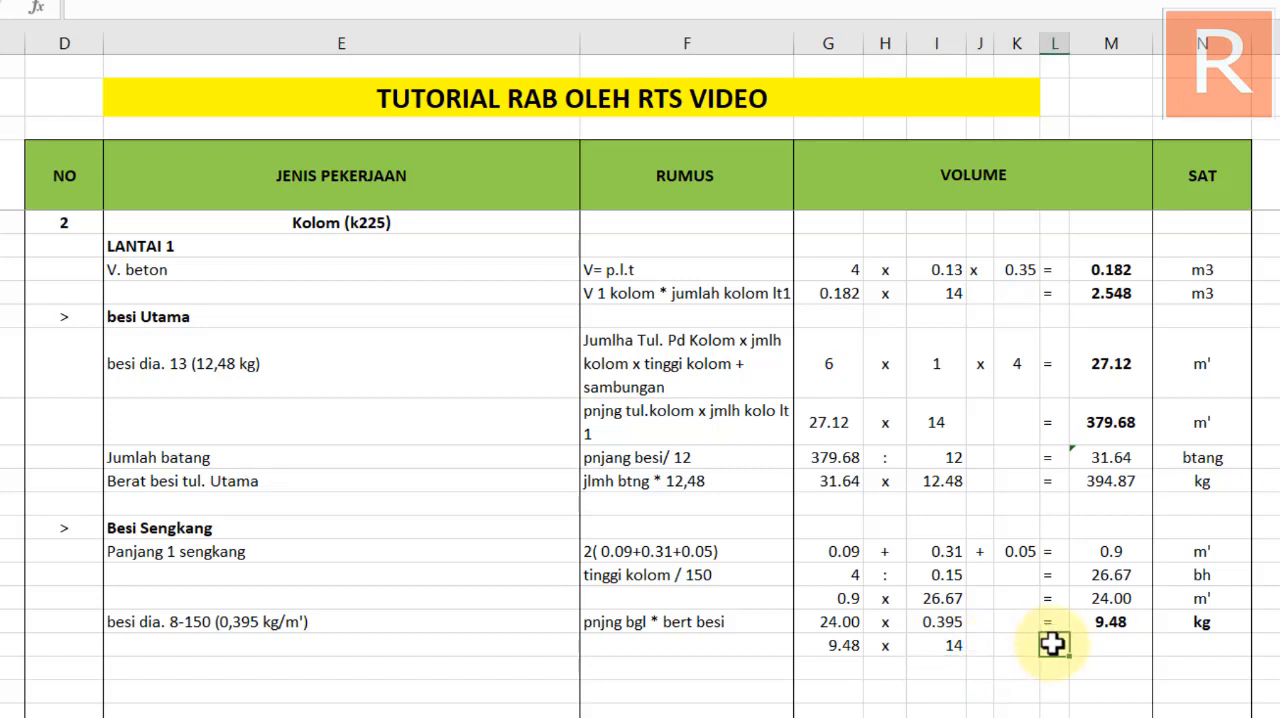
key(Return)
Fill the total formula and the kg unit of the besi dia. 8-150 row down into the row below
click(1113, 650)
click(1110, 621)
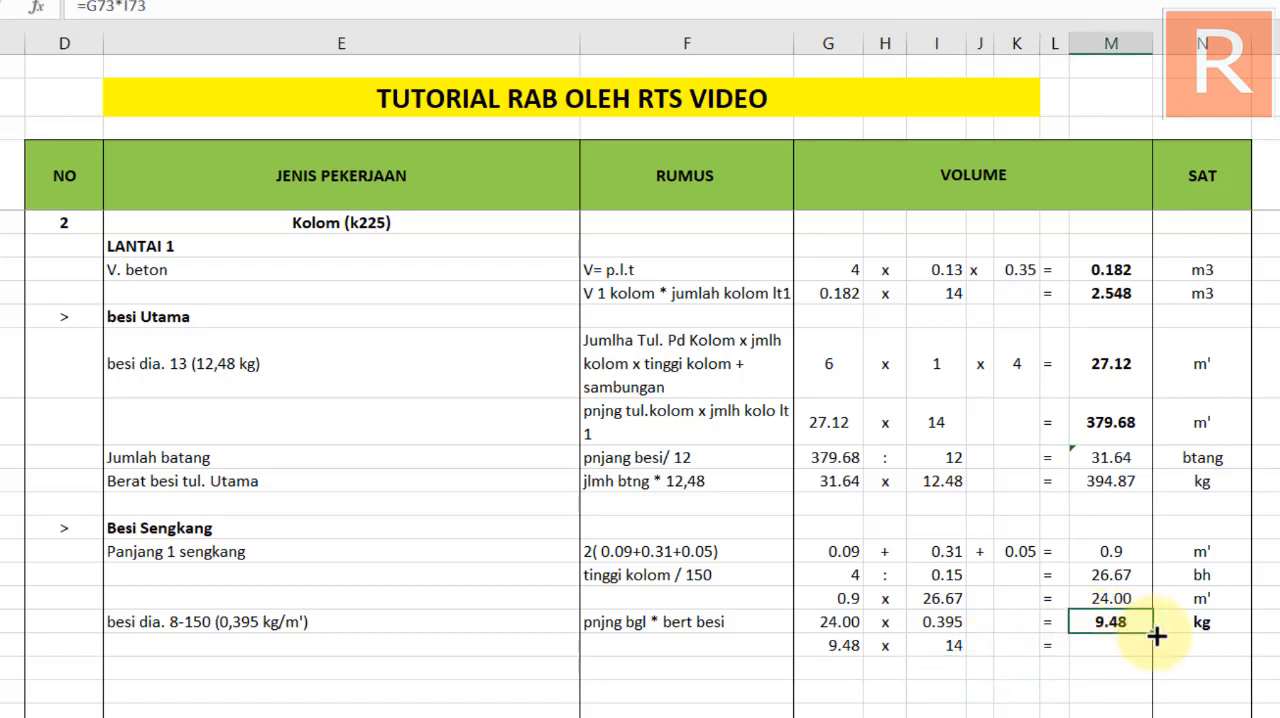
drag(1154, 647, 1150, 653)
click(1215, 624)
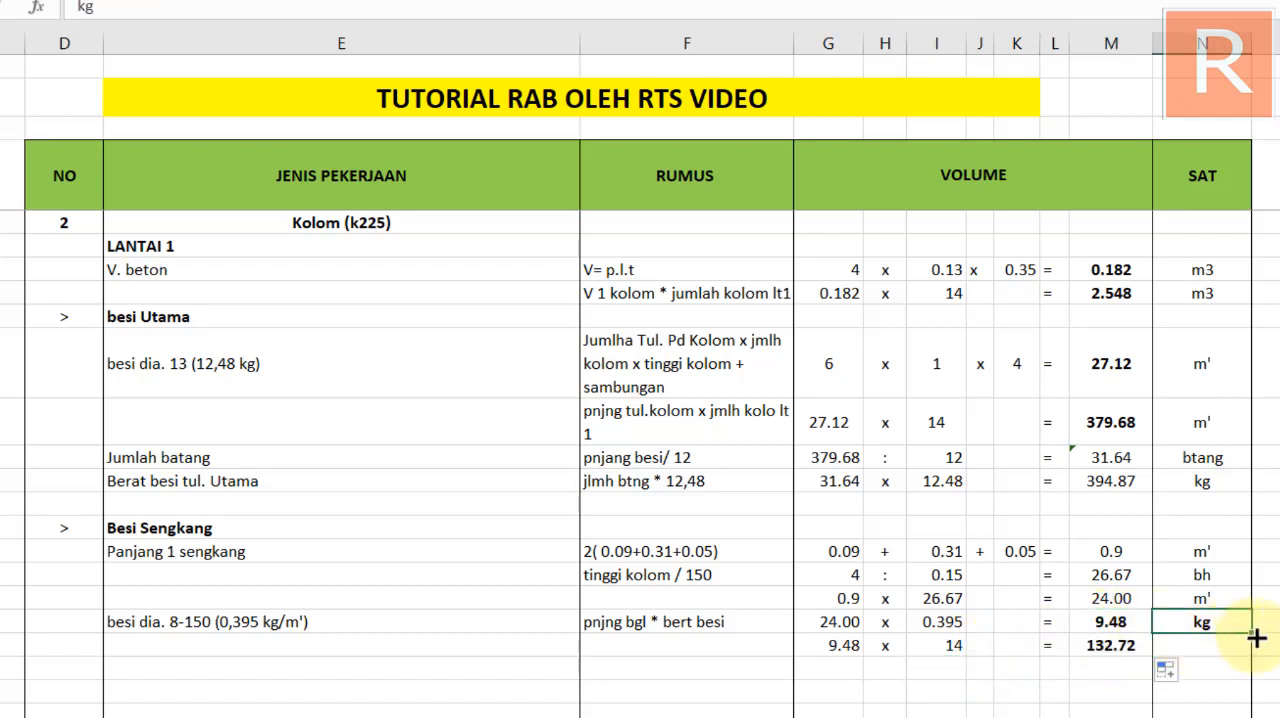
drag(1254, 634, 1223, 652)
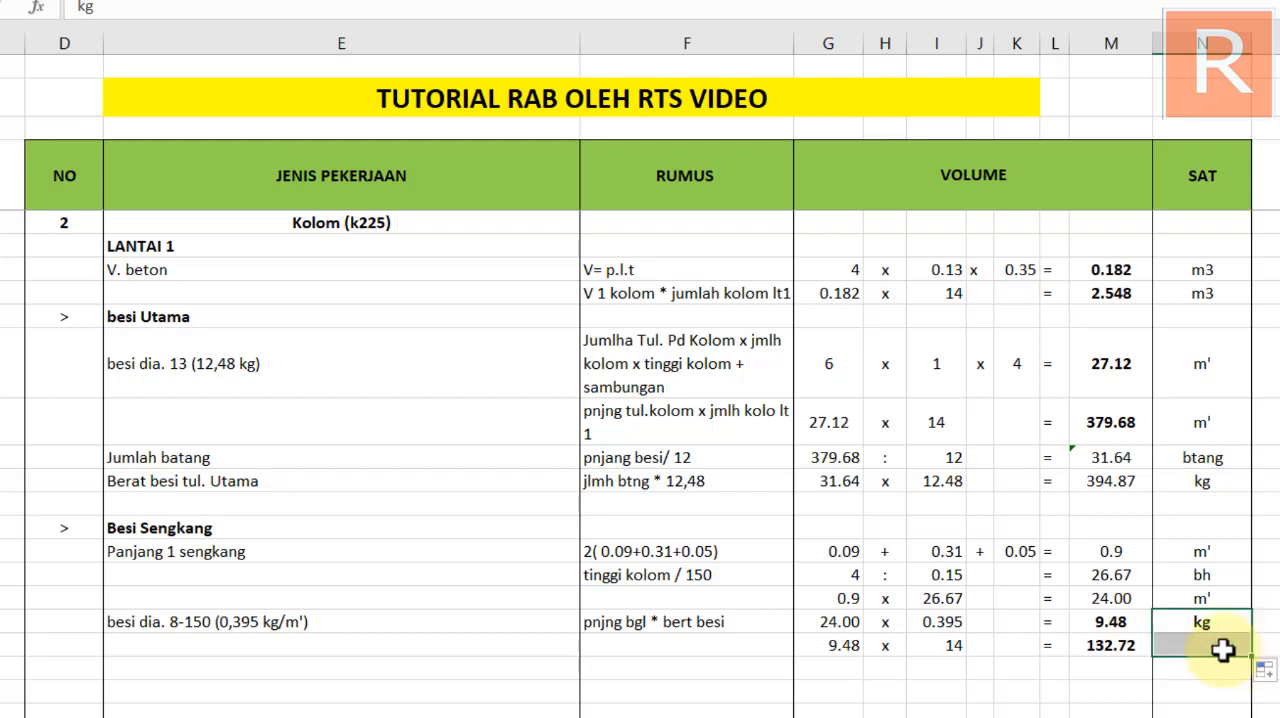
click(1055, 682)
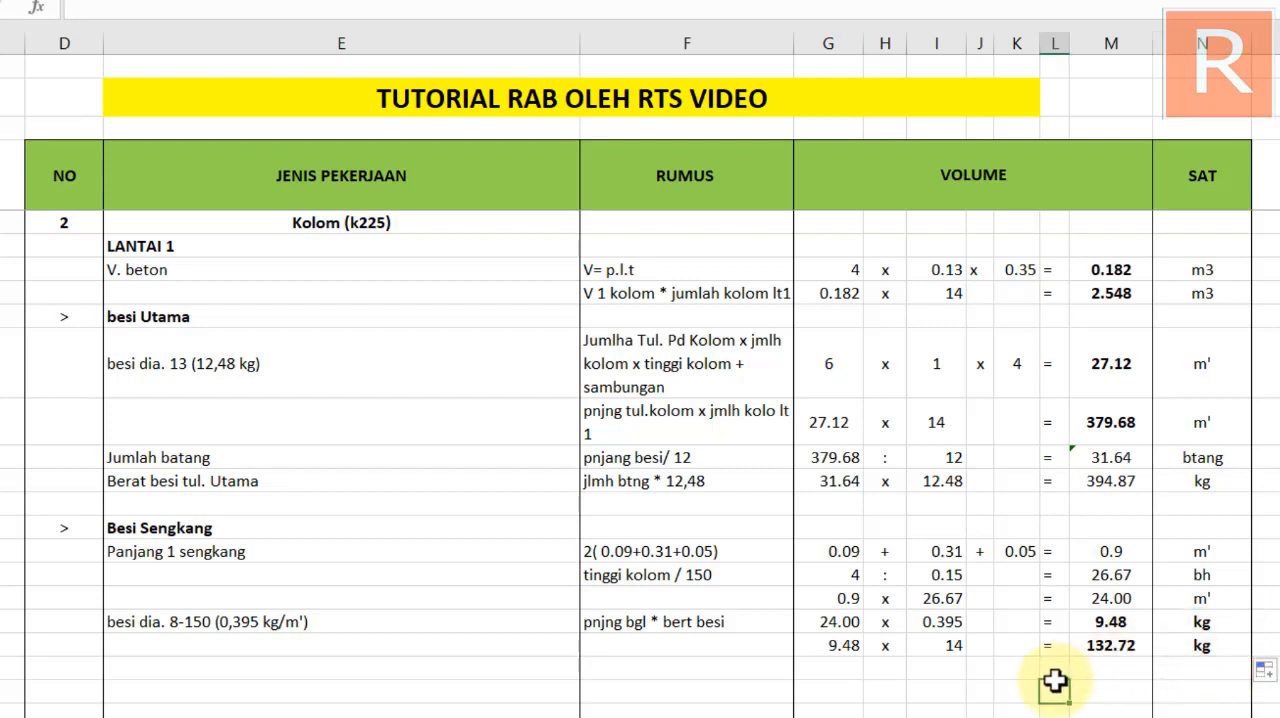
Extend the Kolom heading under PEKERJAAN STANDART to read "Kolom (k225) K1"
click(1114, 650)
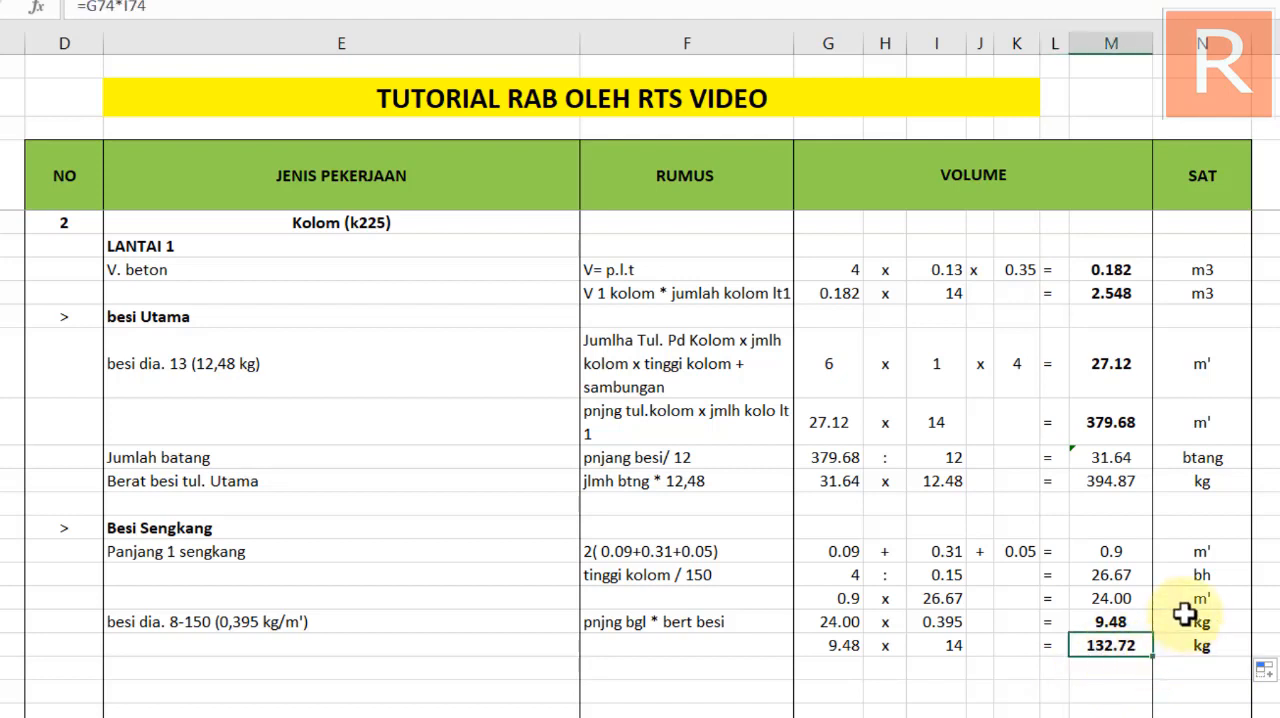
scroll(309, 317, up, 1)
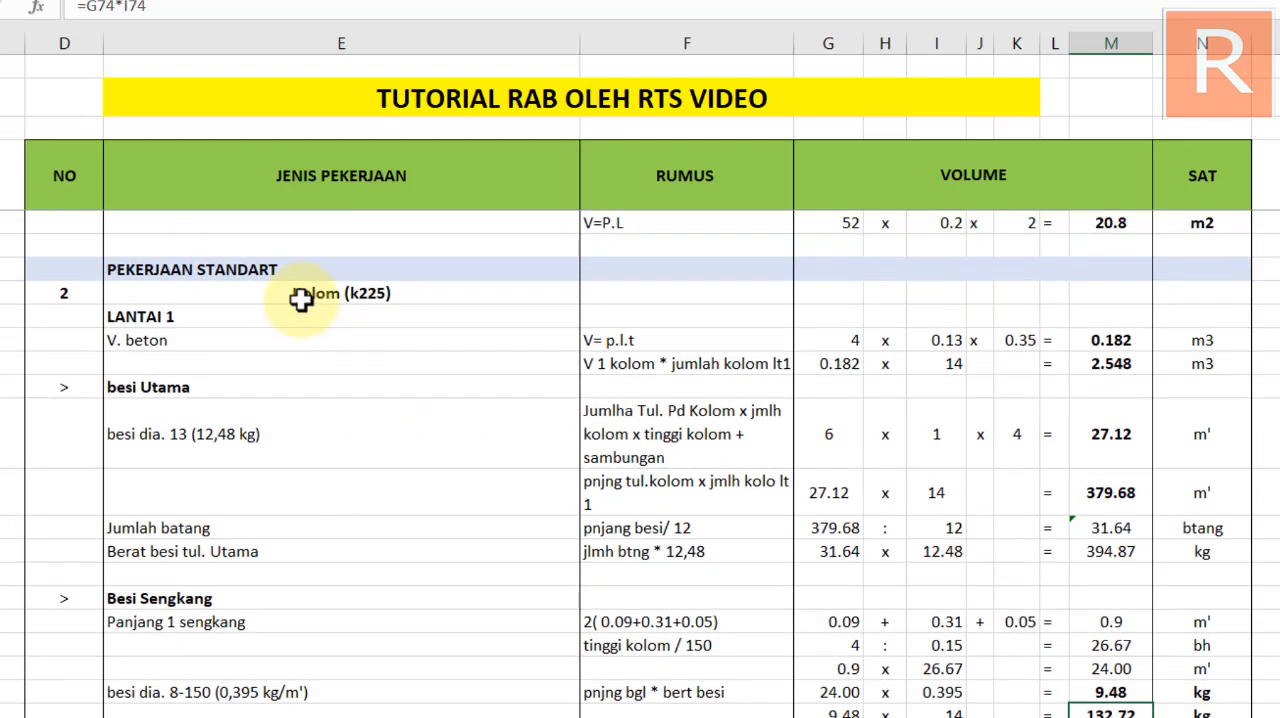
click(293, 297)
double_click(410, 293)
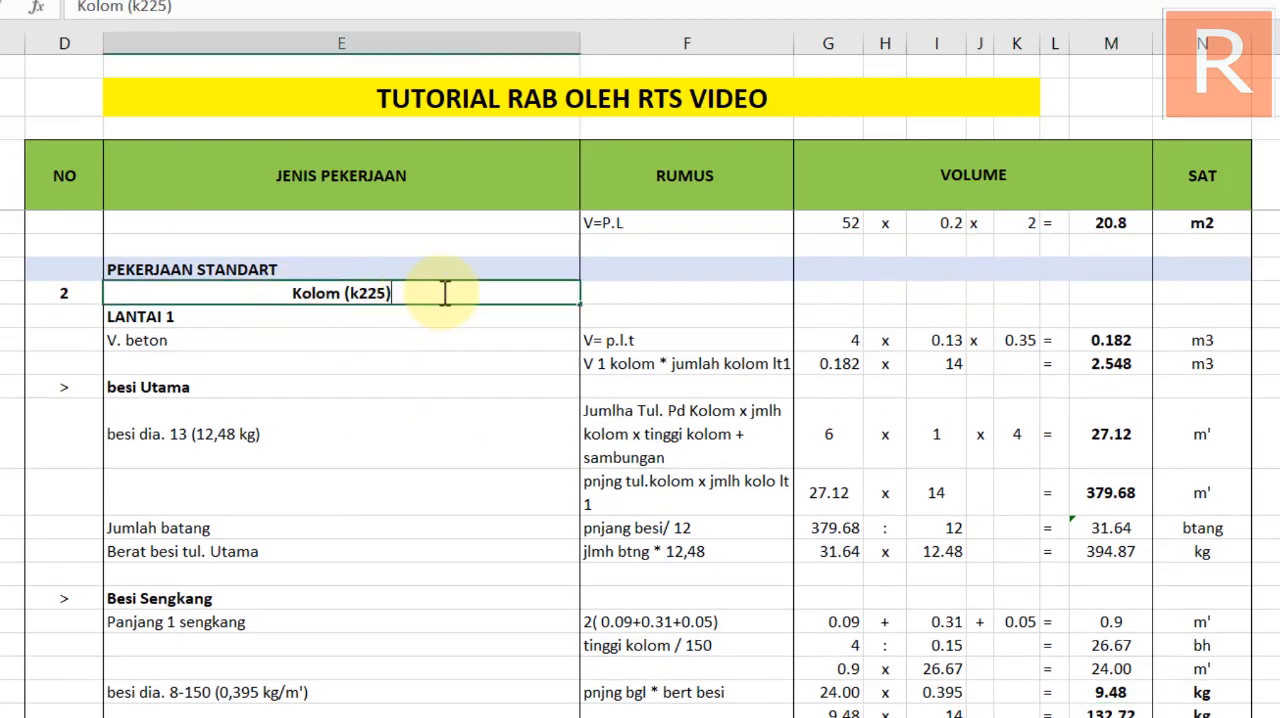
text(K)
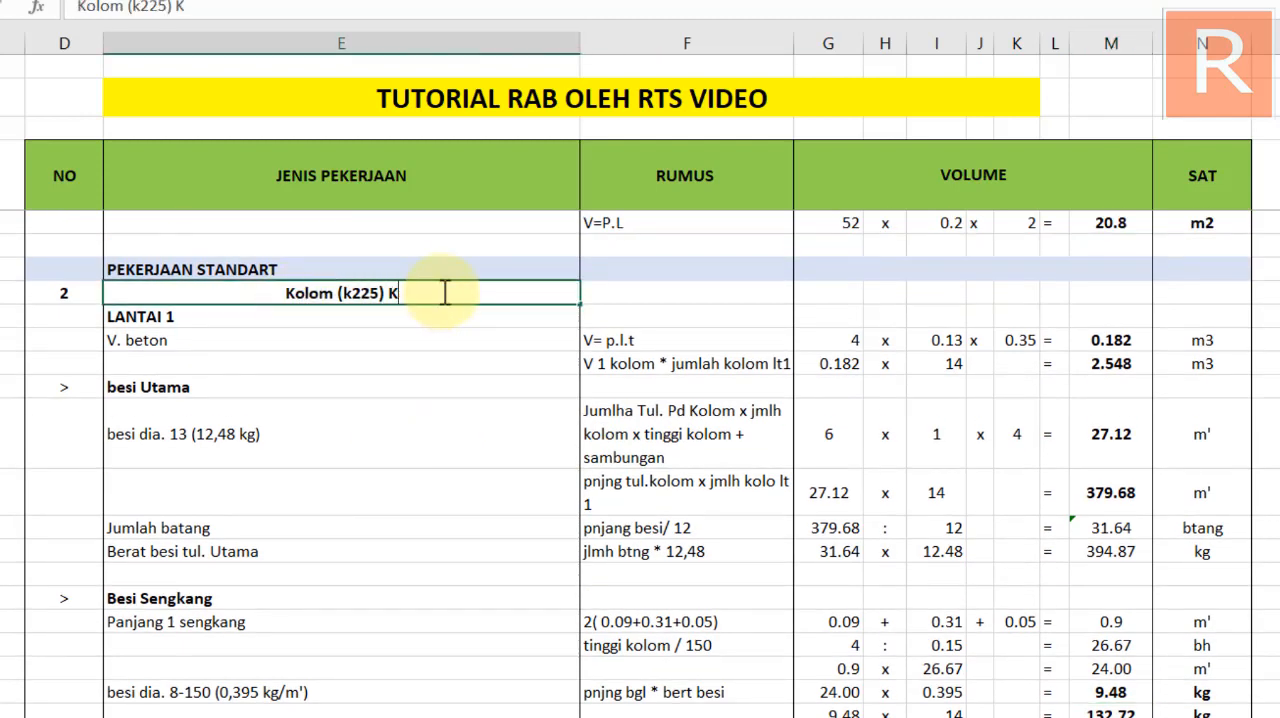
text(1)
key(Return)
Make the Berat besi tul. Utama total and its kg unit bold, and select the last stirrup weight total with its unit
scroll(444, 292, down, 2)
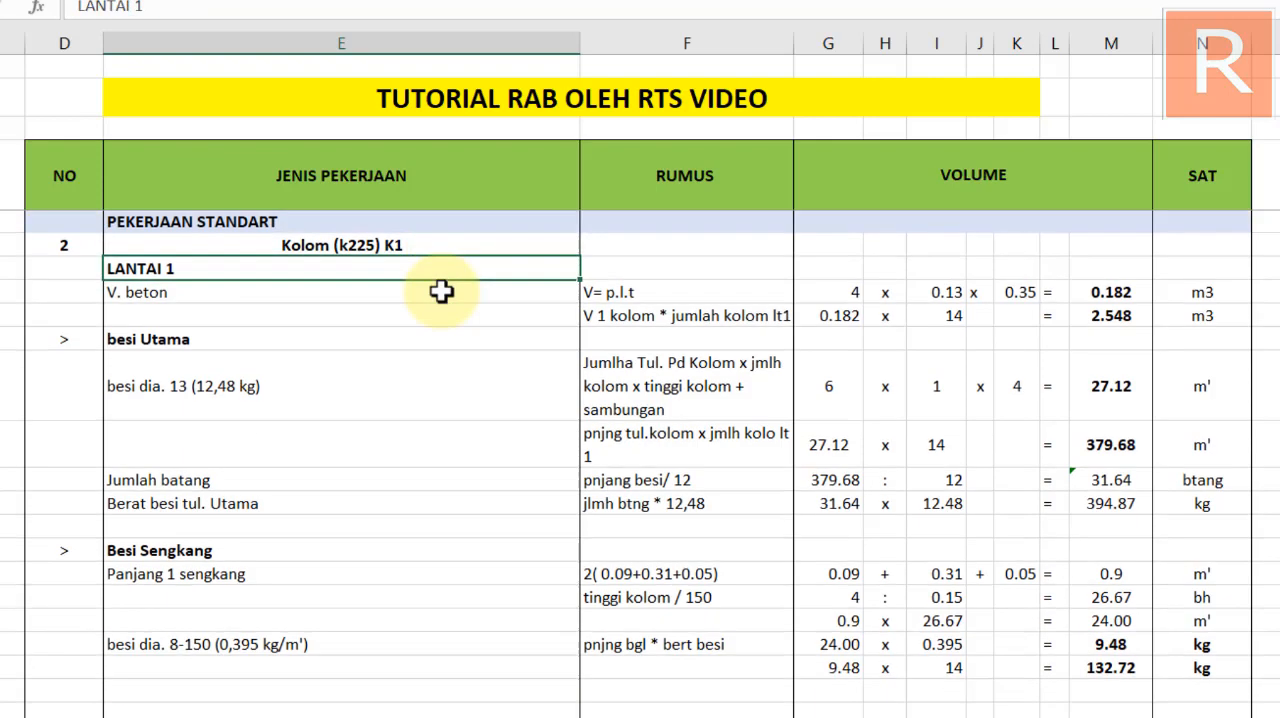
click(1110, 584)
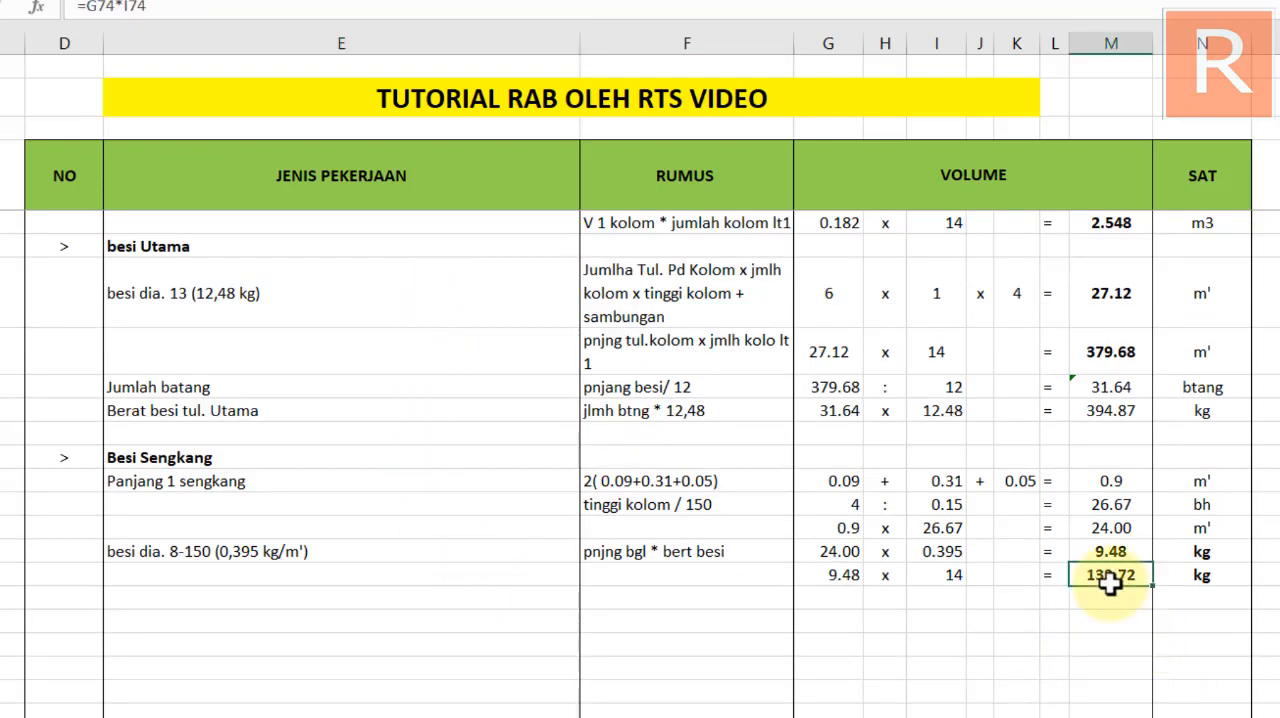
scroll(1110, 600, up, 1)
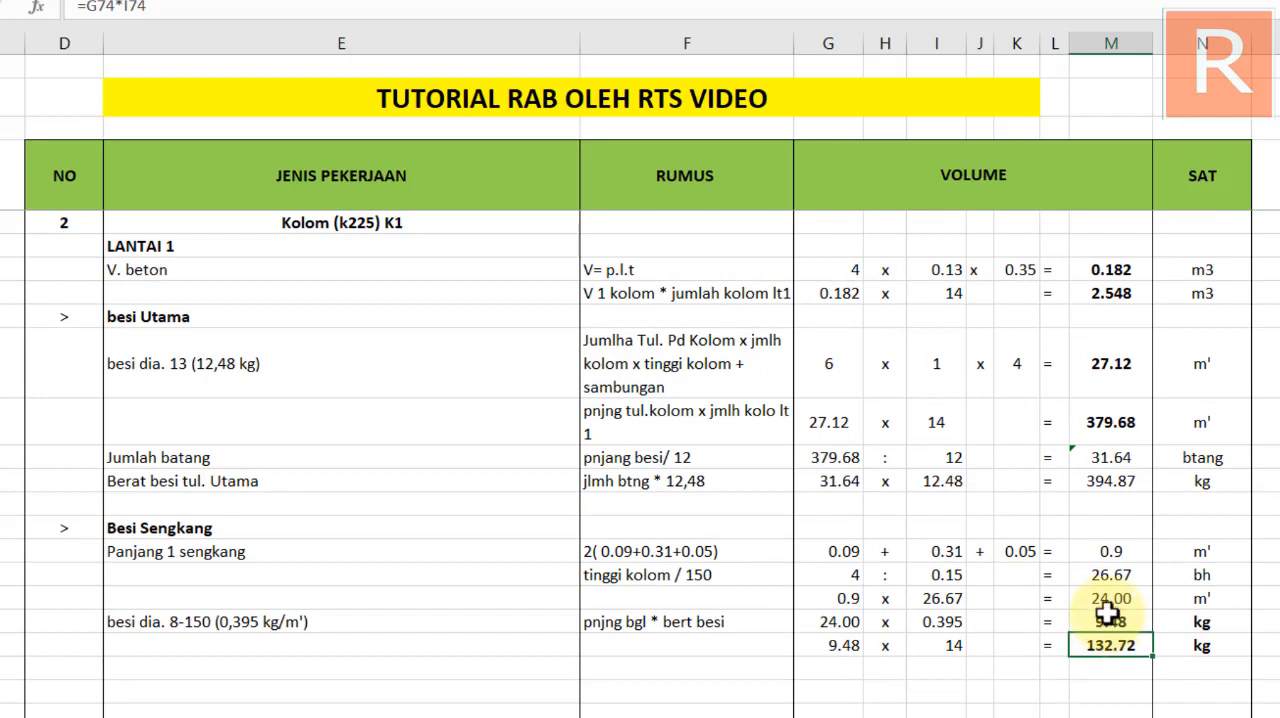
scroll(990, 585, up, 1)
scroll(500, 608, down, 1)
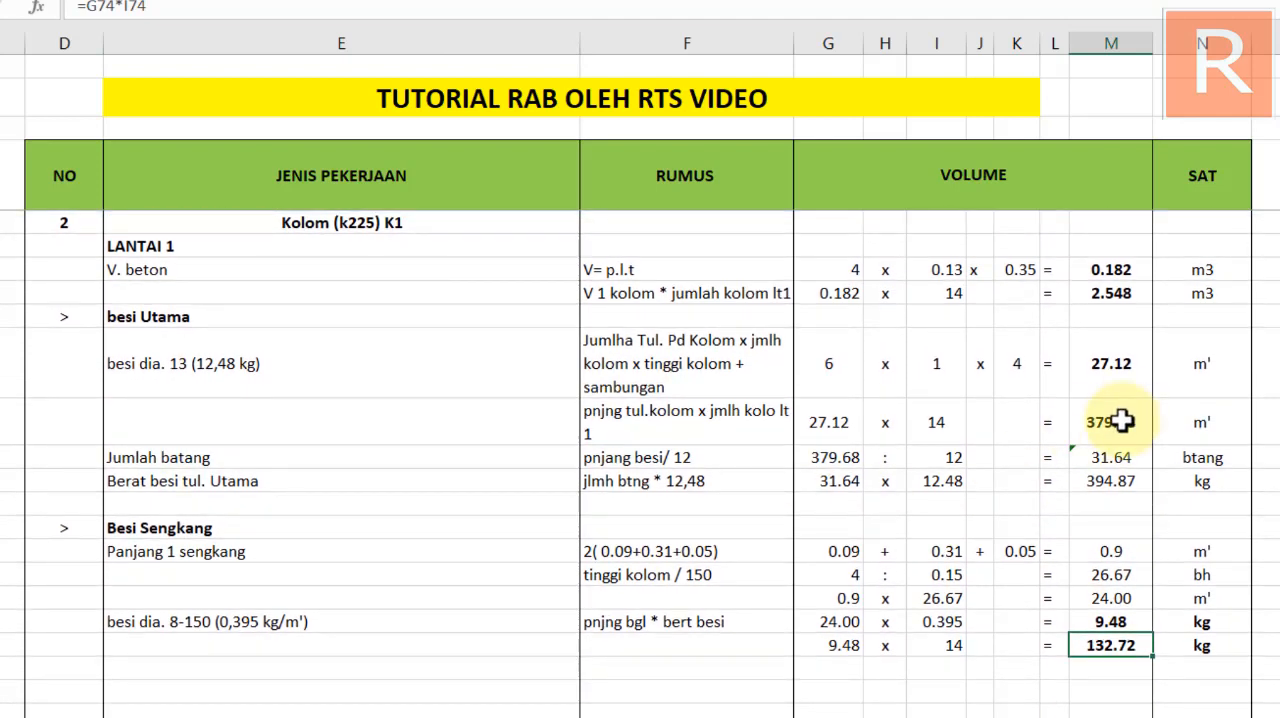
drag(1115, 480, 1185, 472)
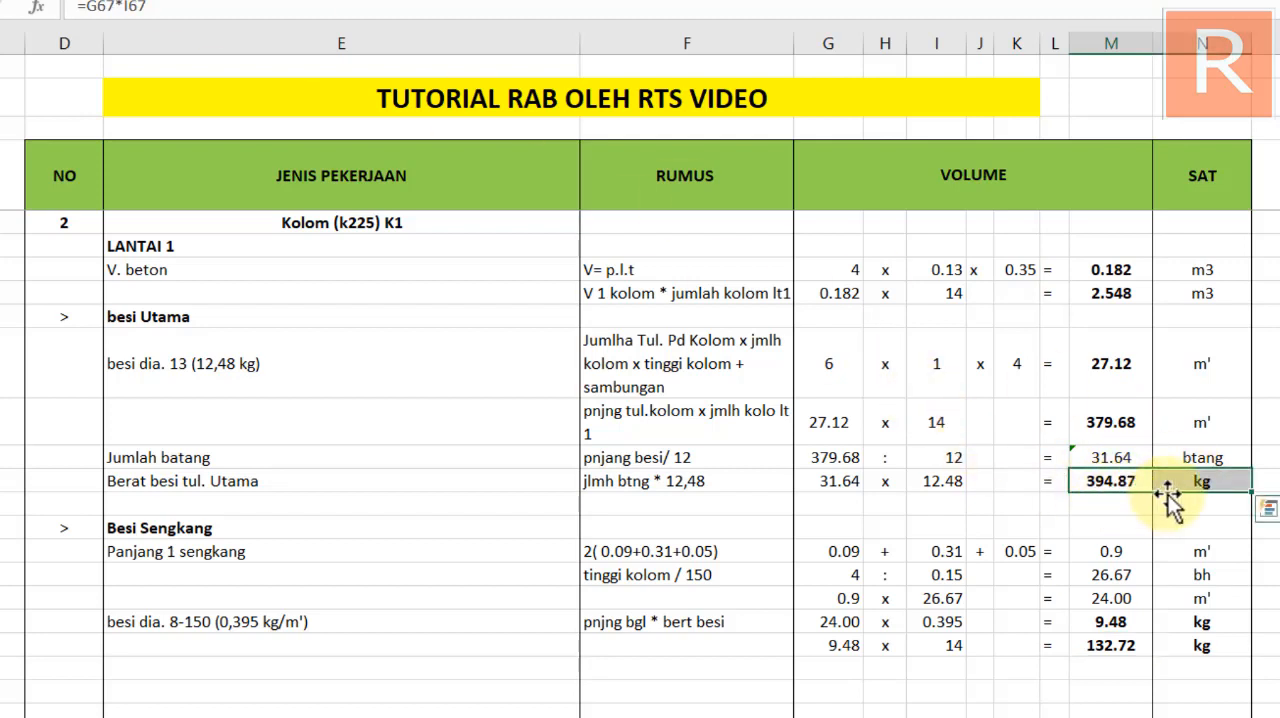
drag(1104, 645, 1199, 646)
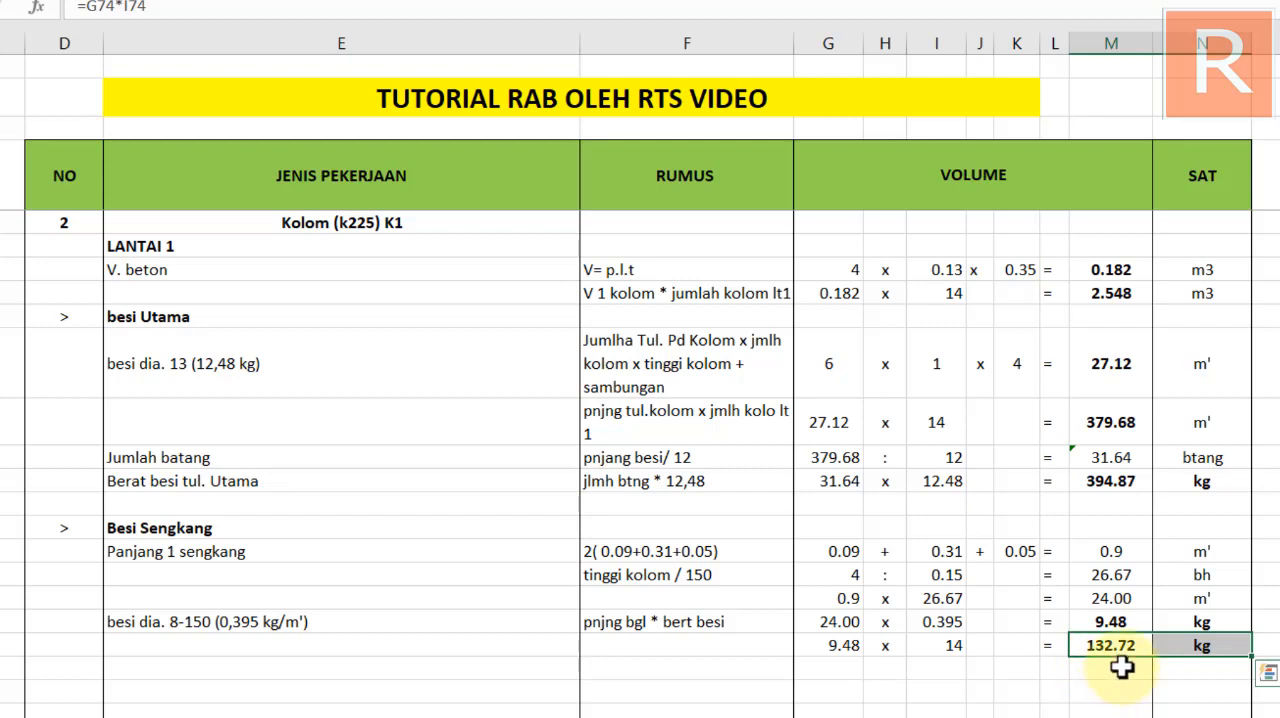
Copy the sloof's Bekisting heading, its ">" marker and V=P.L formula note into the two rows directly below the Kolom K1 stirrup weights
click(1135, 669)
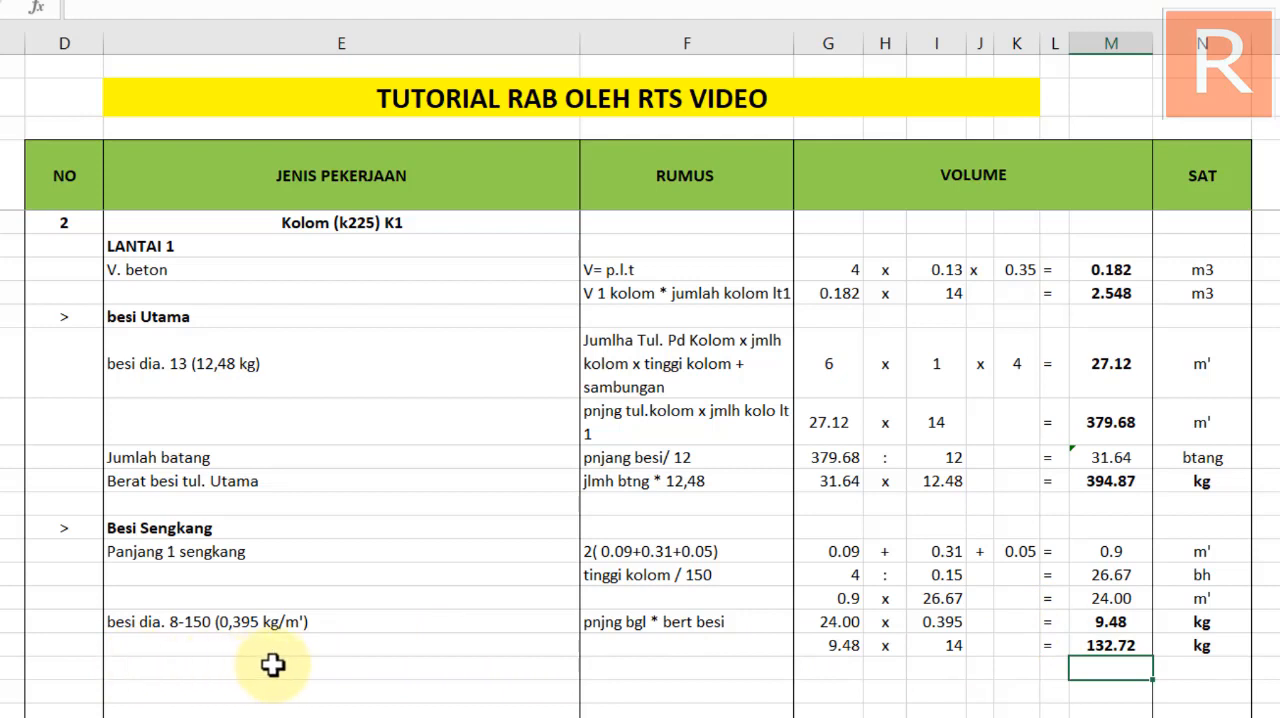
scroll(273, 665, up, 4)
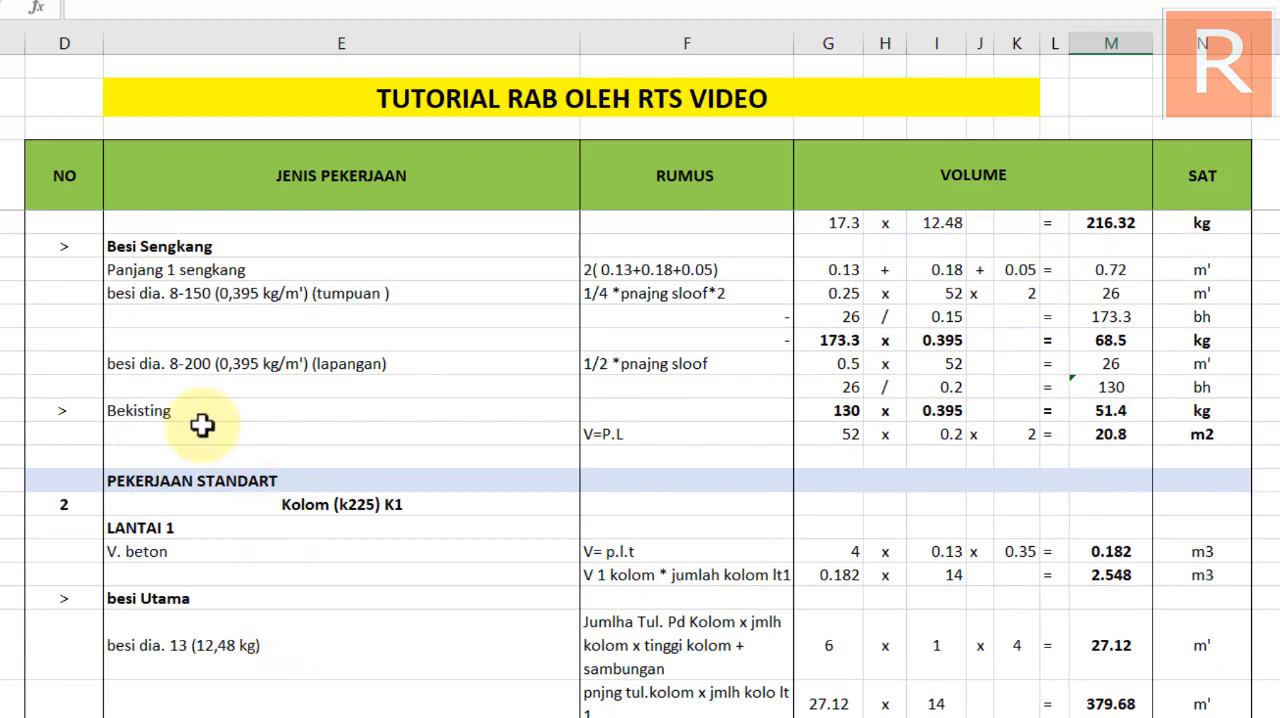
scroll(354, 381, down, 1)
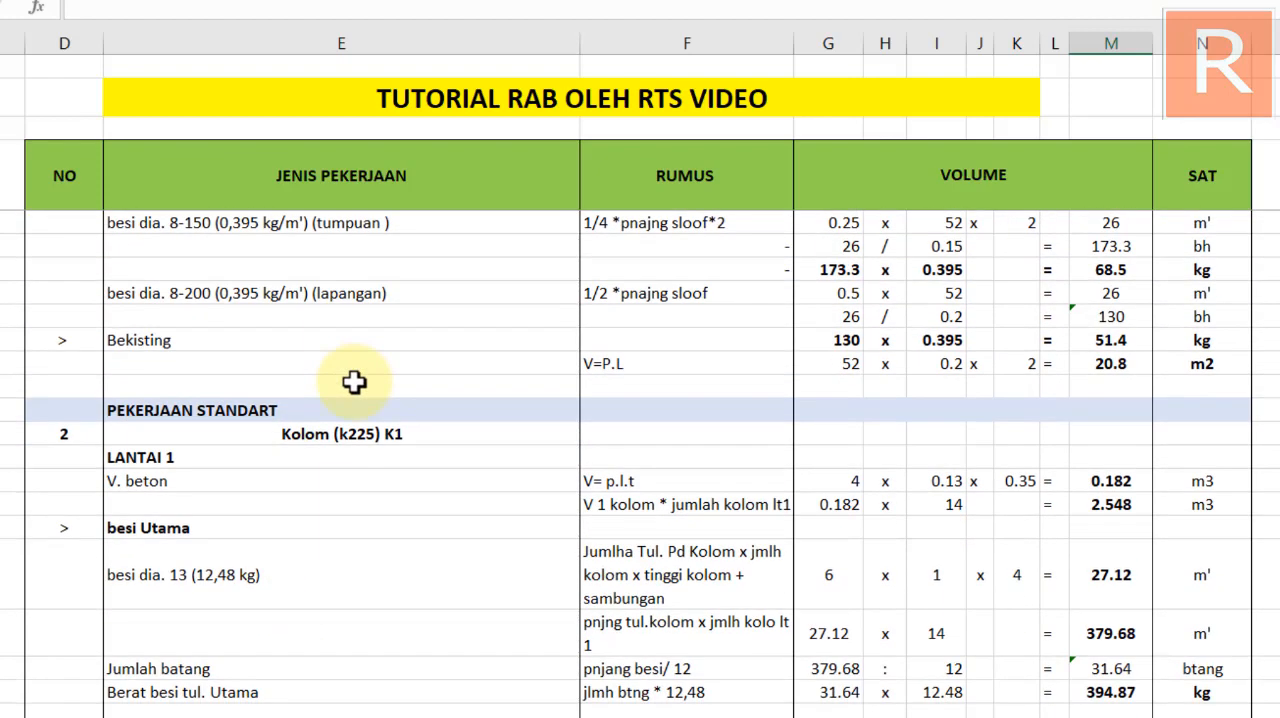
scroll(351, 434, down, 3)
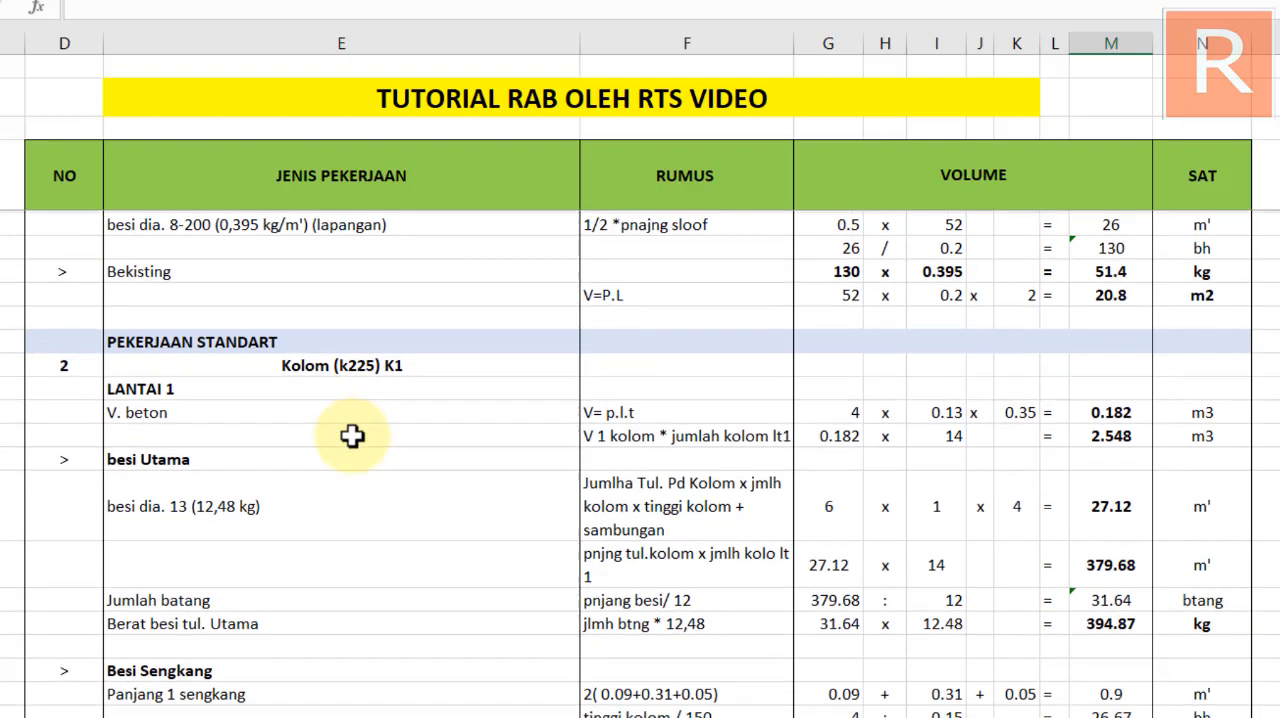
scroll(288, 500, up, 4)
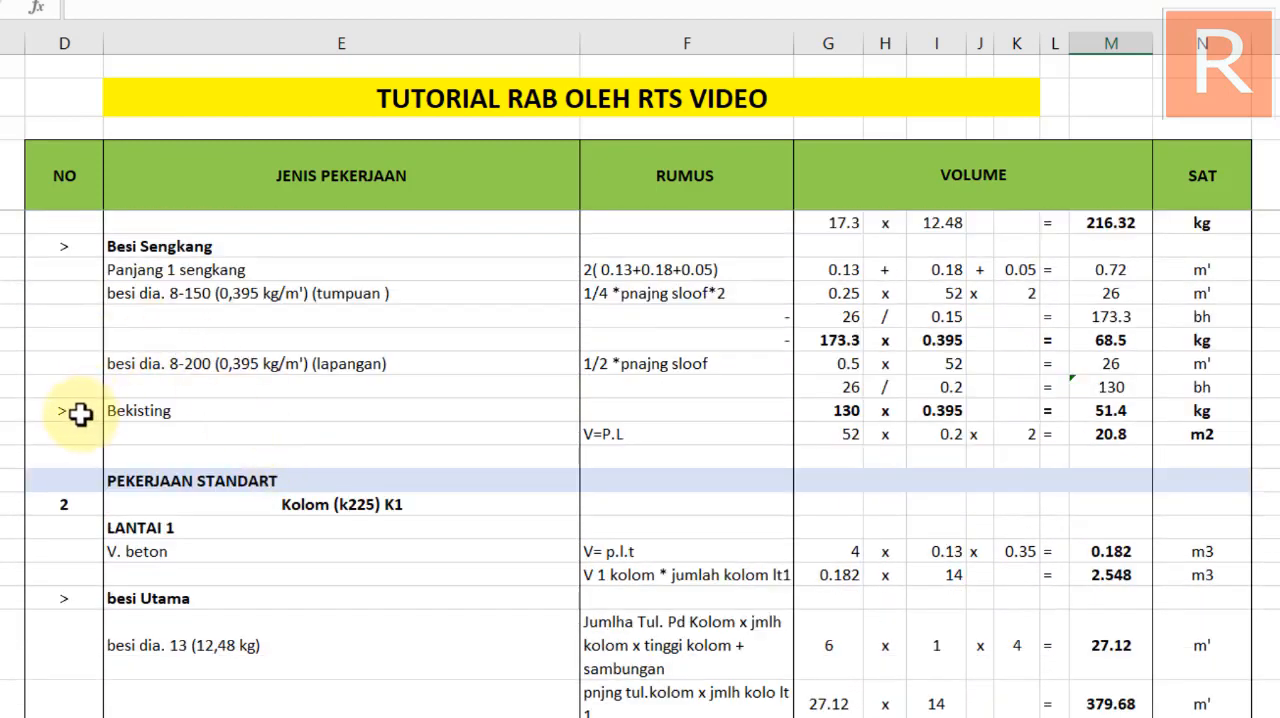
drag(80, 412, 617, 434)
key(ctrl+c)
scroll(468, 433, down, 6)
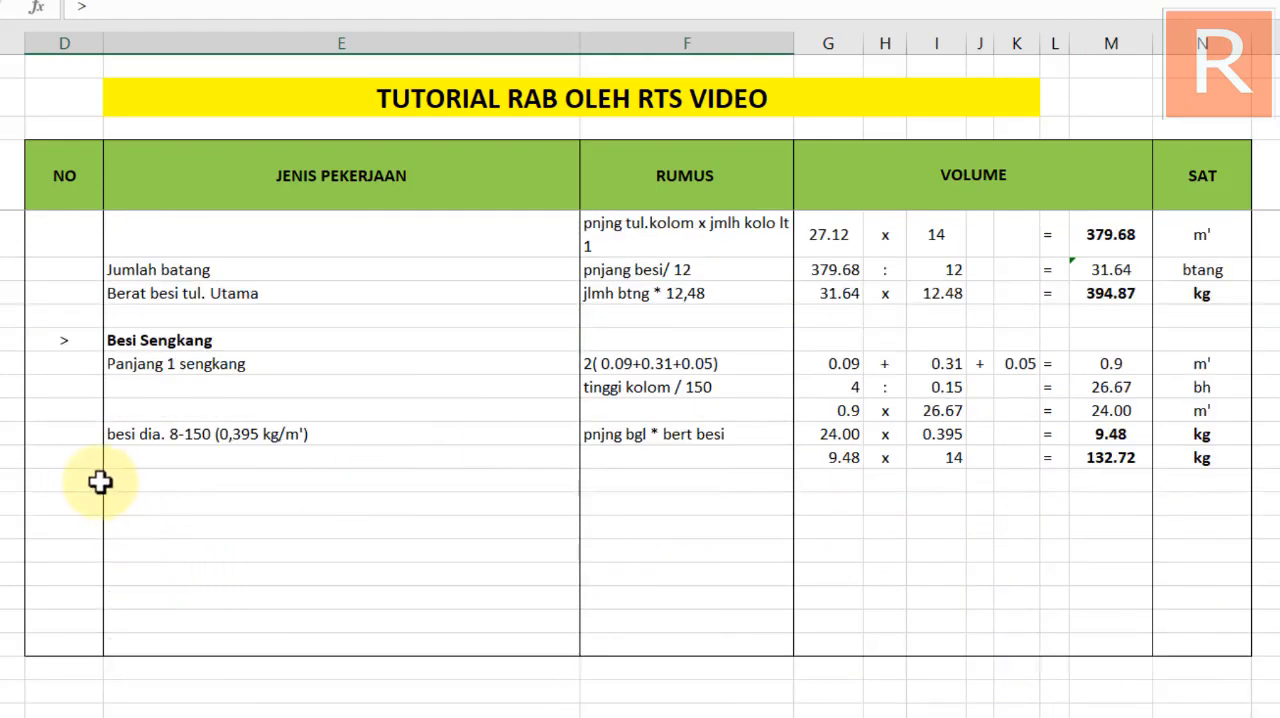
click(78, 478)
key(ctrl+v)
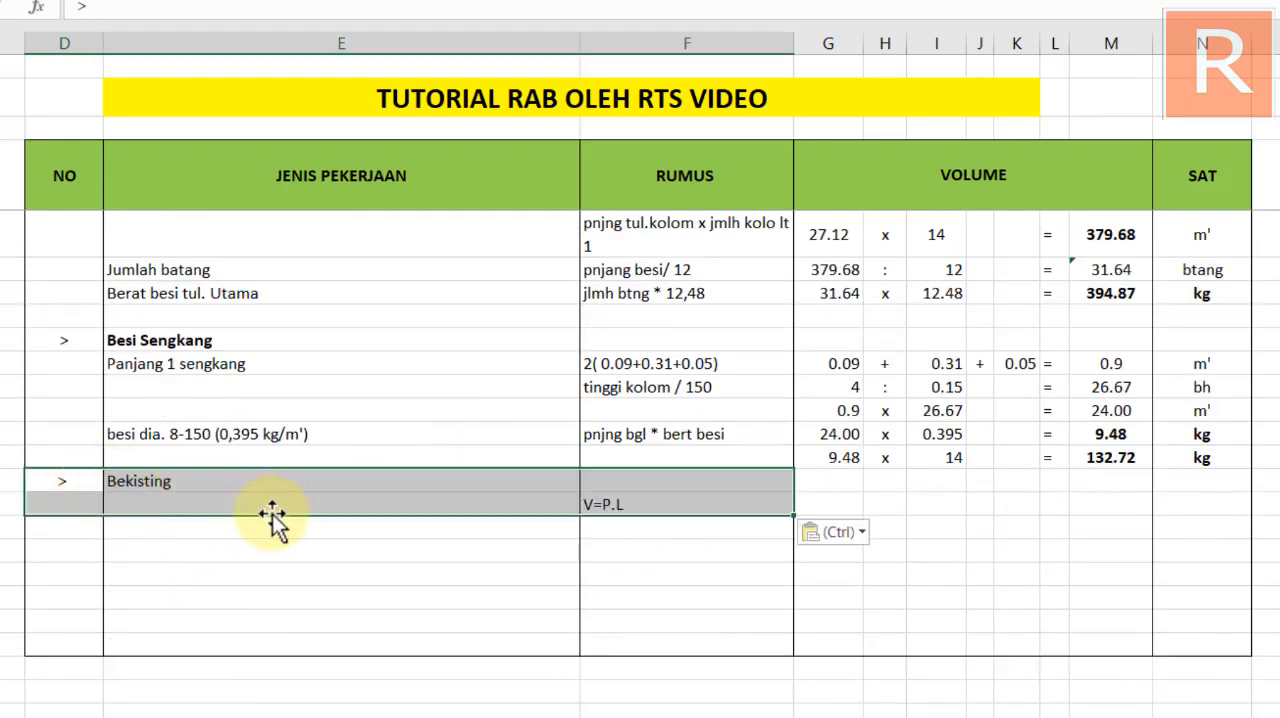
Move the pasted Bekisting label and its ">" marker down one row, in line with the V=P.L note
click(617, 500)
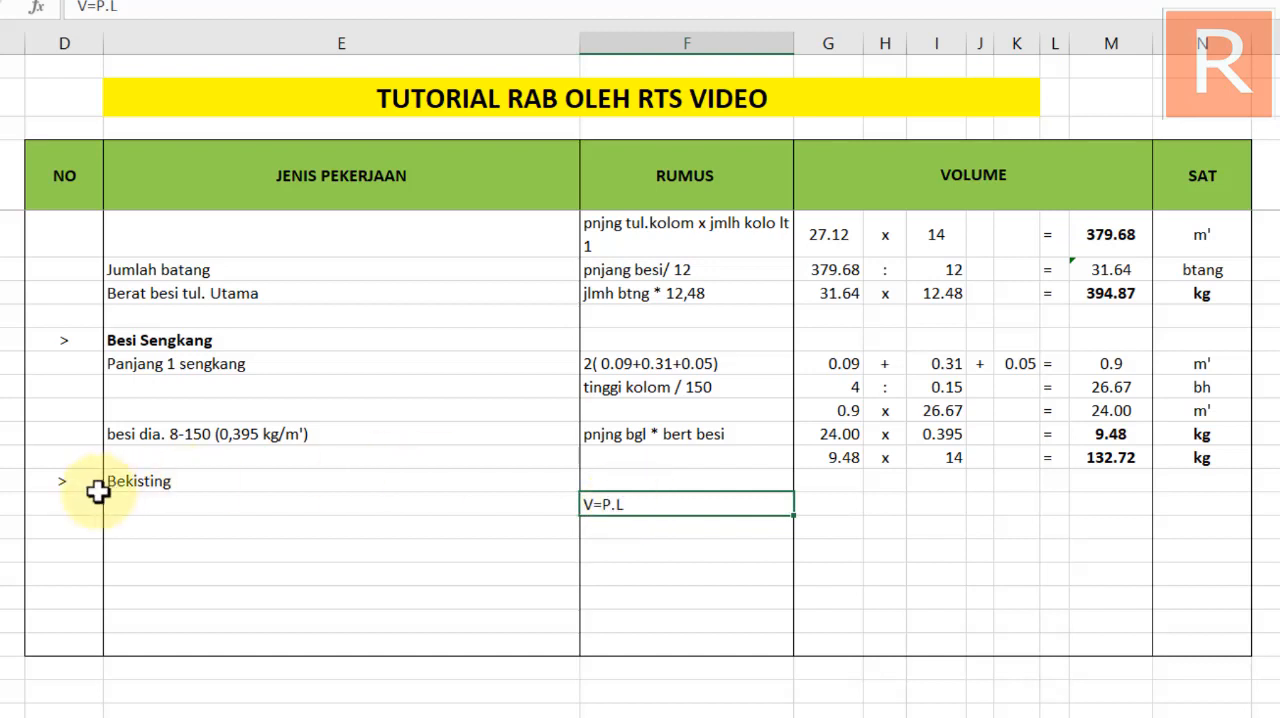
click(150, 482)
drag(166, 494, 170, 515)
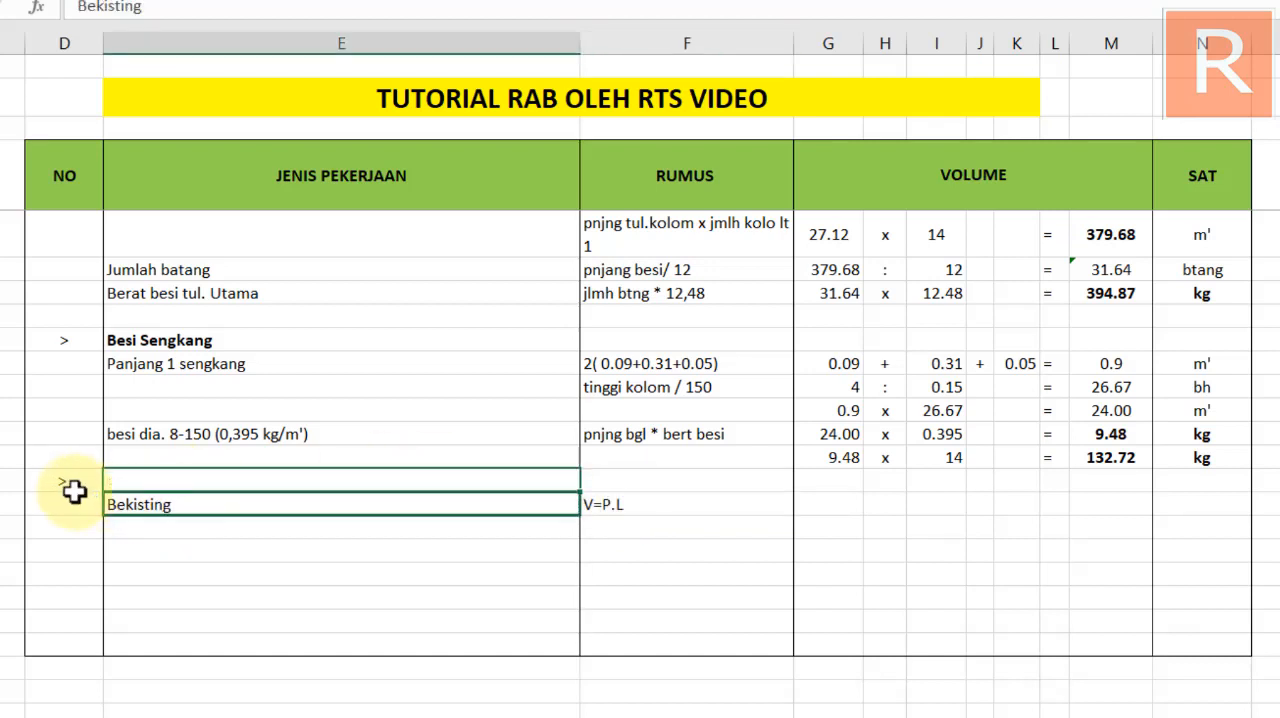
click(70, 483)
drag(82, 494, 92, 515)
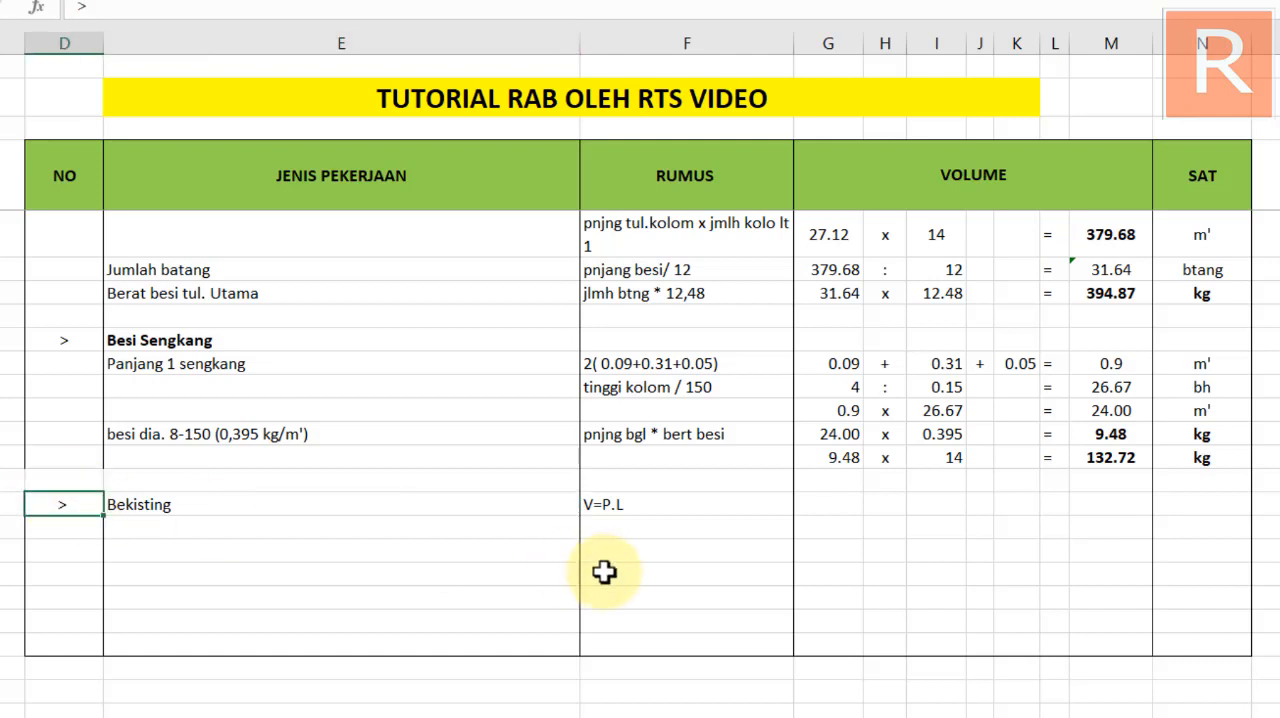
Extend the Bekisting formula note under RUMUS to read "V=P.L.t *4"
click(664, 502)
drag(664, 502, 664, 502)
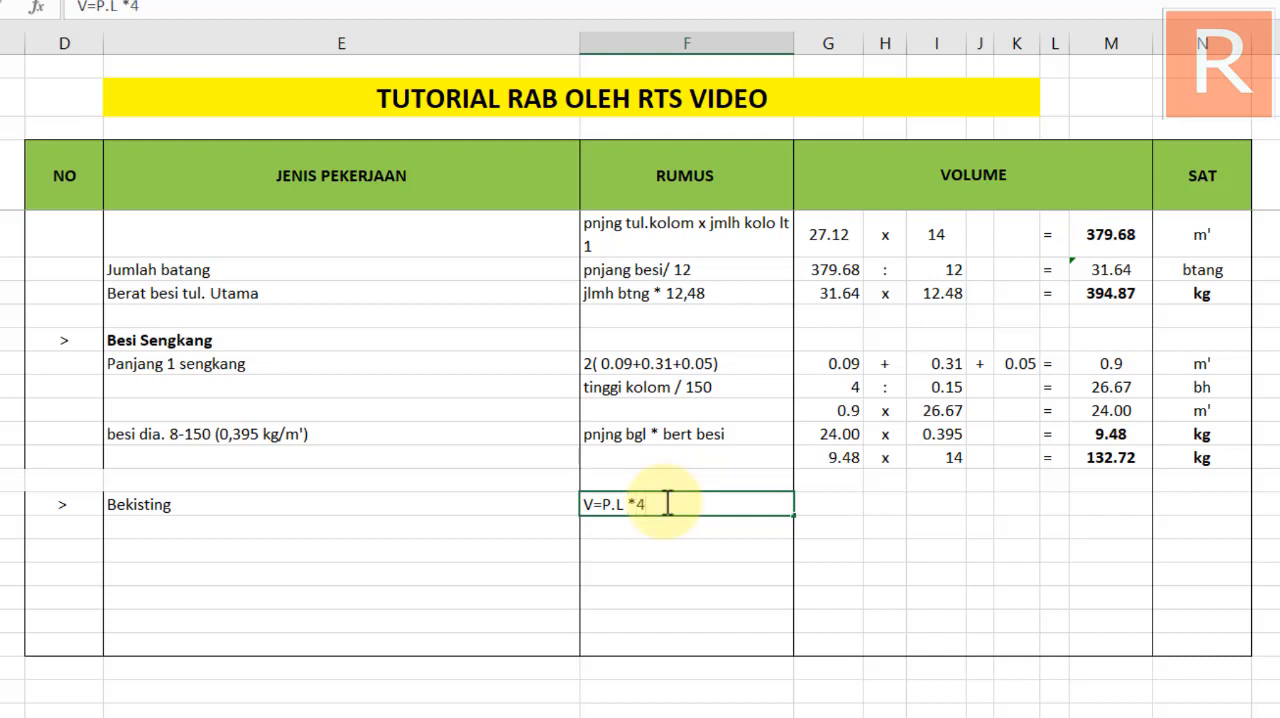
key(Return)
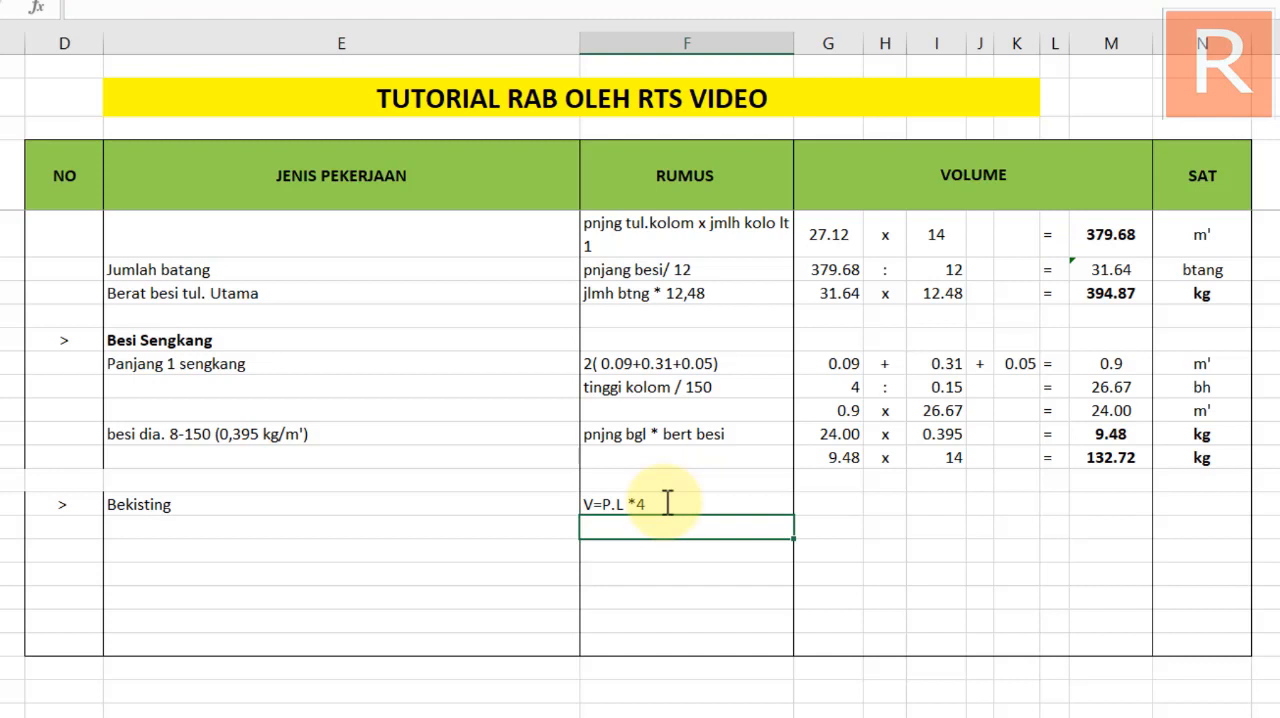
click(838, 505)
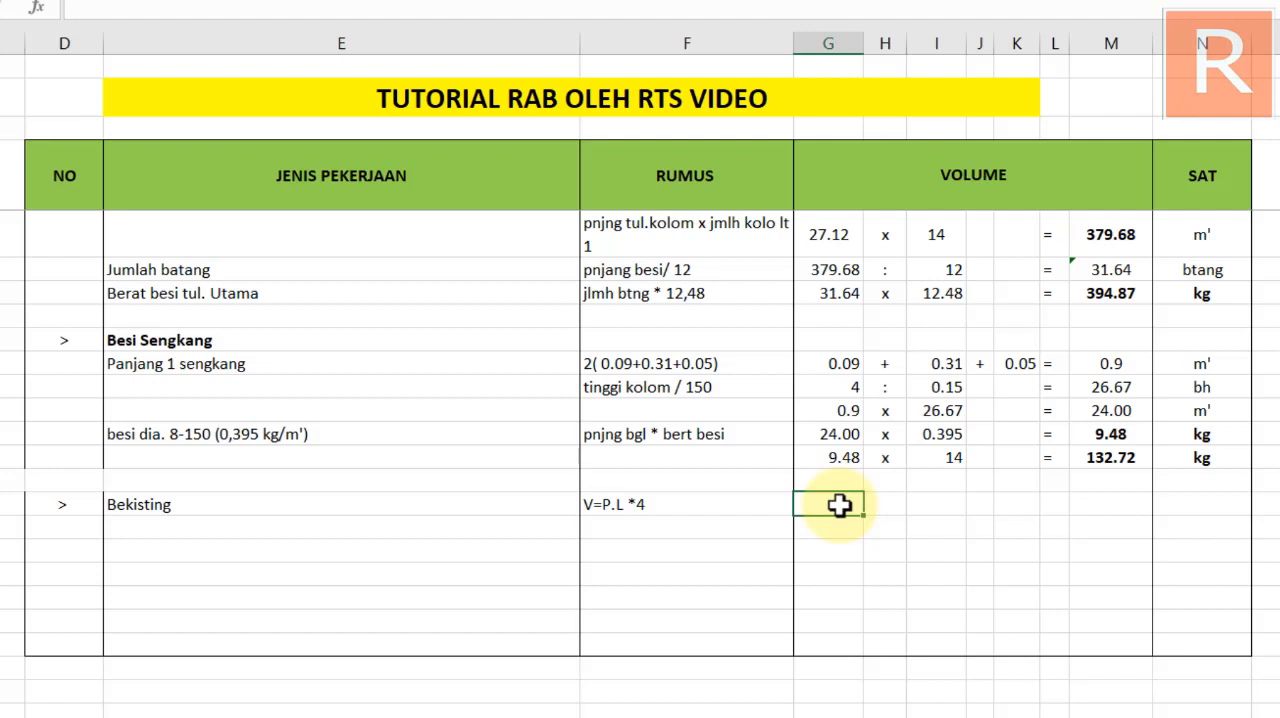
click(648, 503)
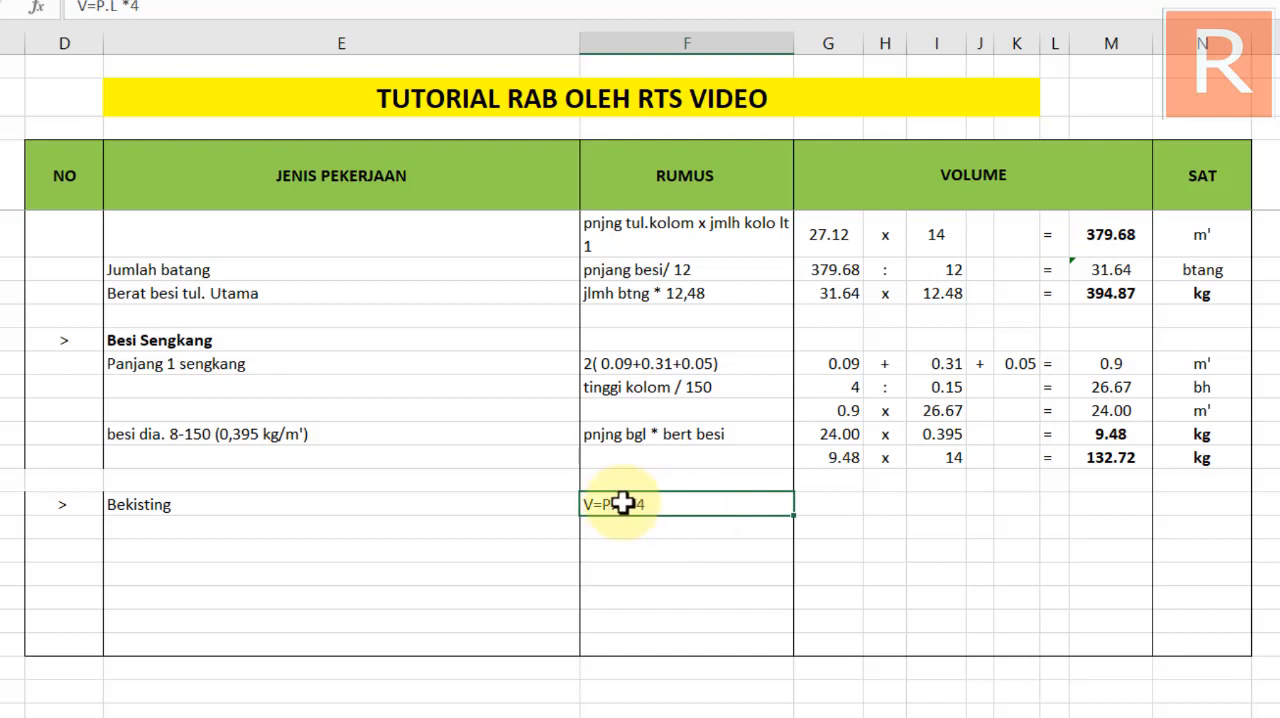
double_click(630, 504)
text(.t)
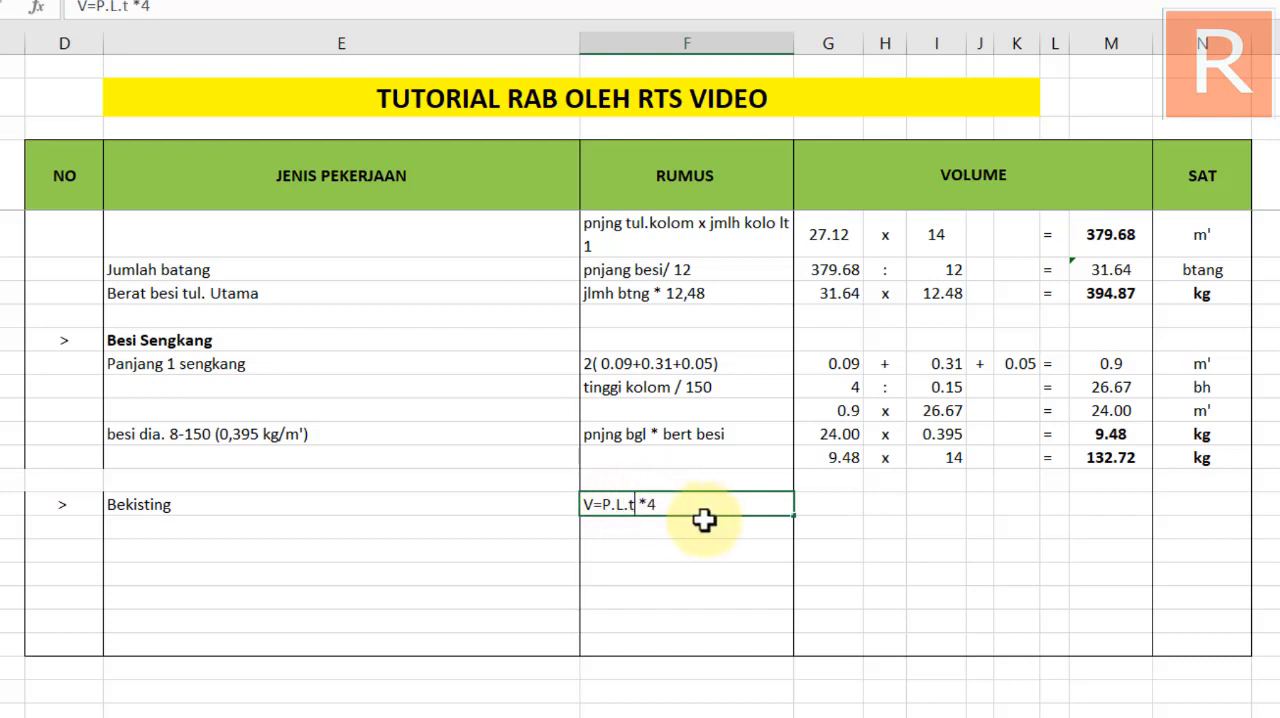
click(688, 528)
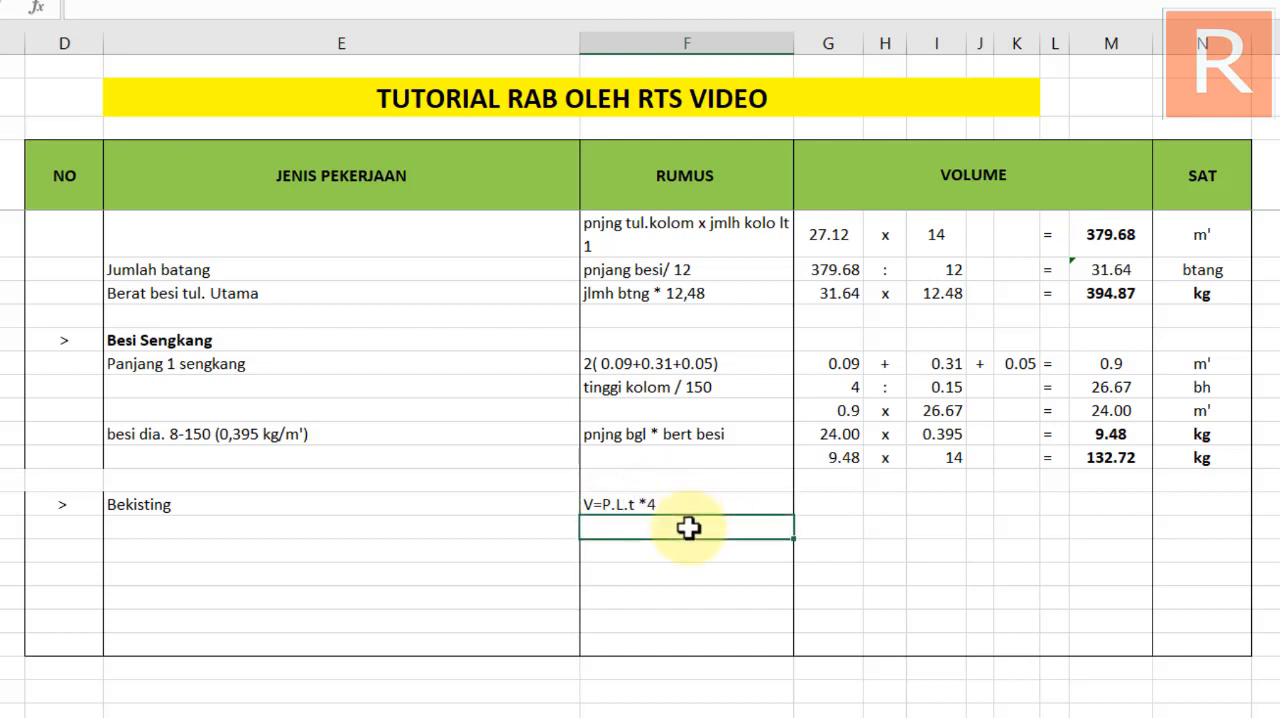
Clear the formula note from the RUMUS cell of the Bekisting row
click(830, 505)
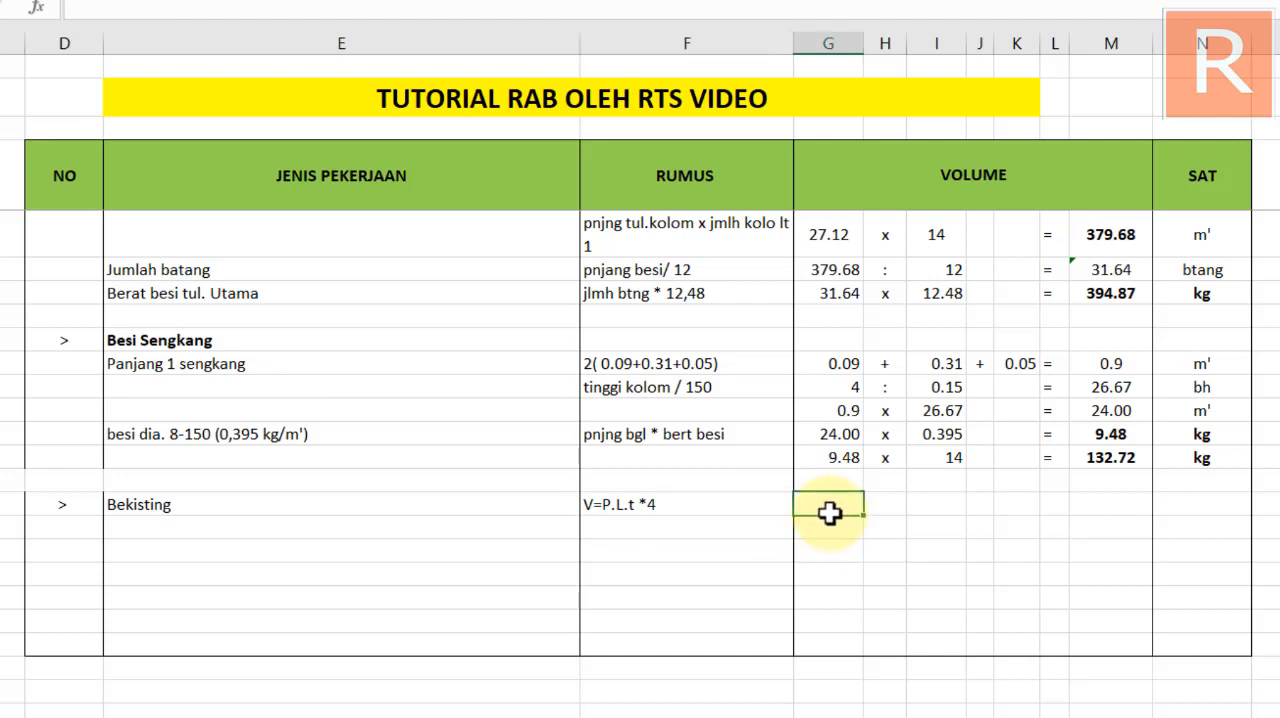
click(636, 505)
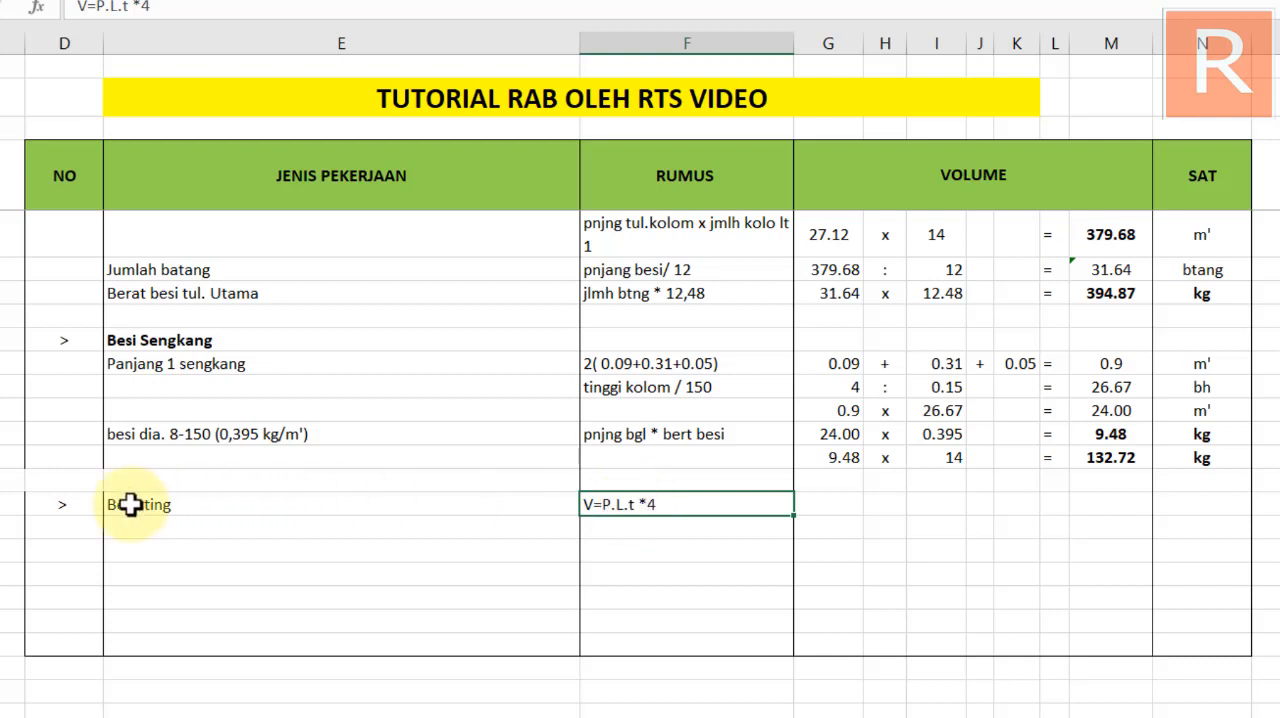
drag(63, 503, 603, 504)
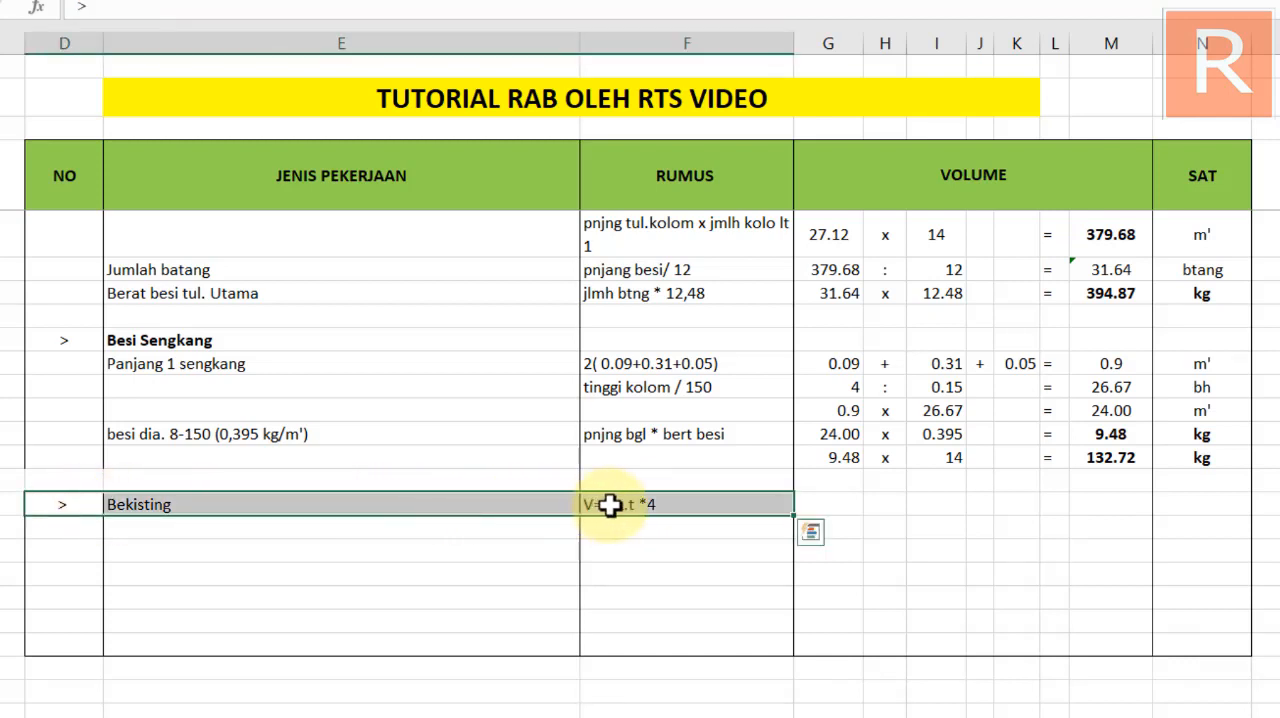
click(366, 572)
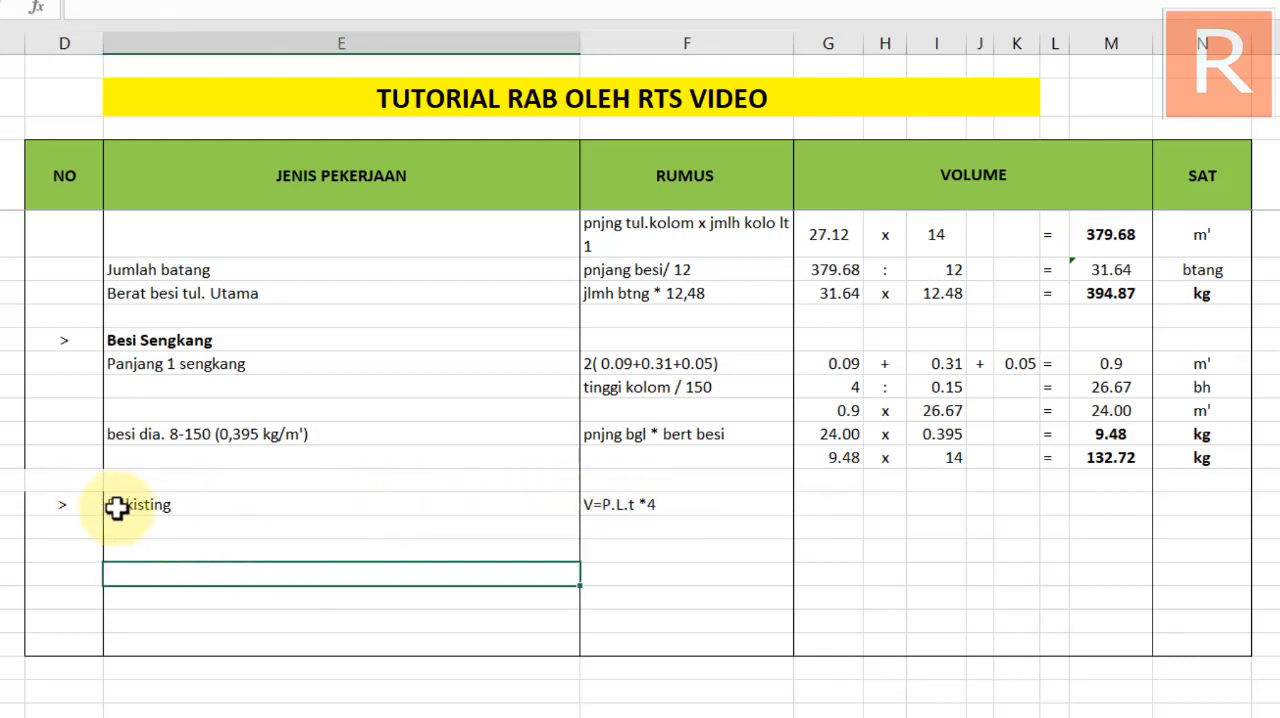
click(654, 505)
key(Delete)
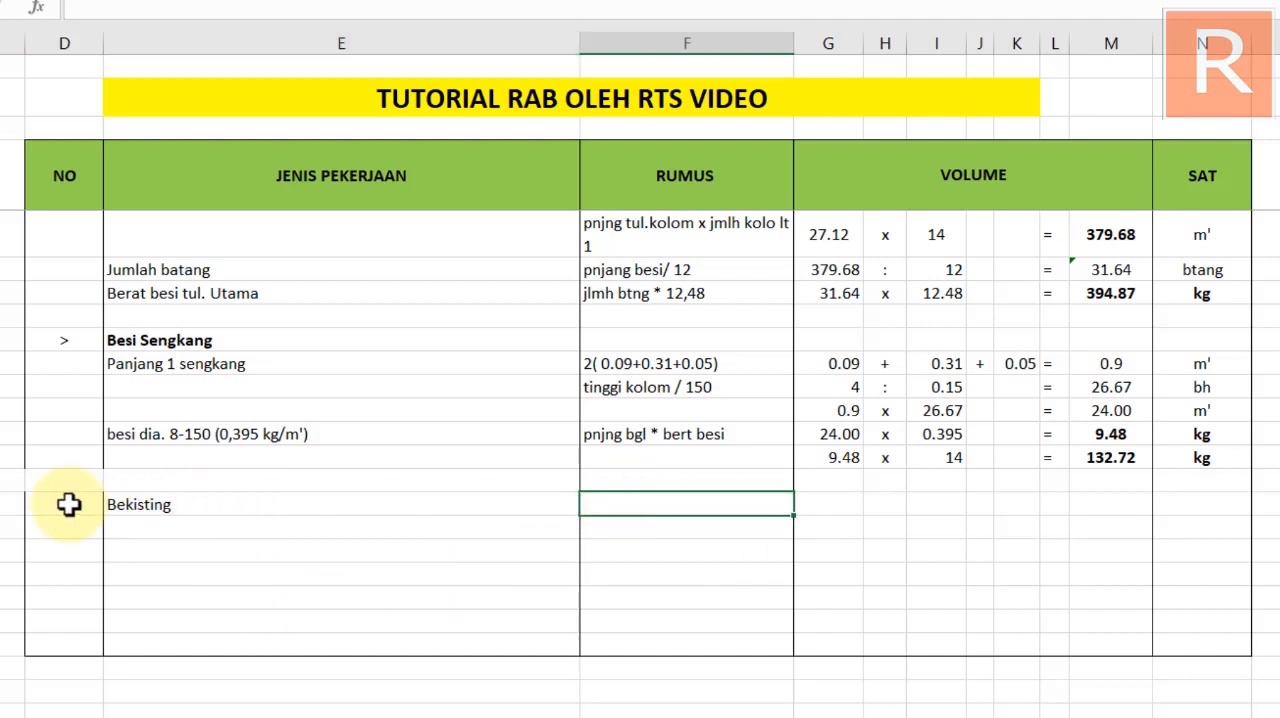
Restore the left and right border lines of the empty NO cell above the Bekisting row
click(50, 478)
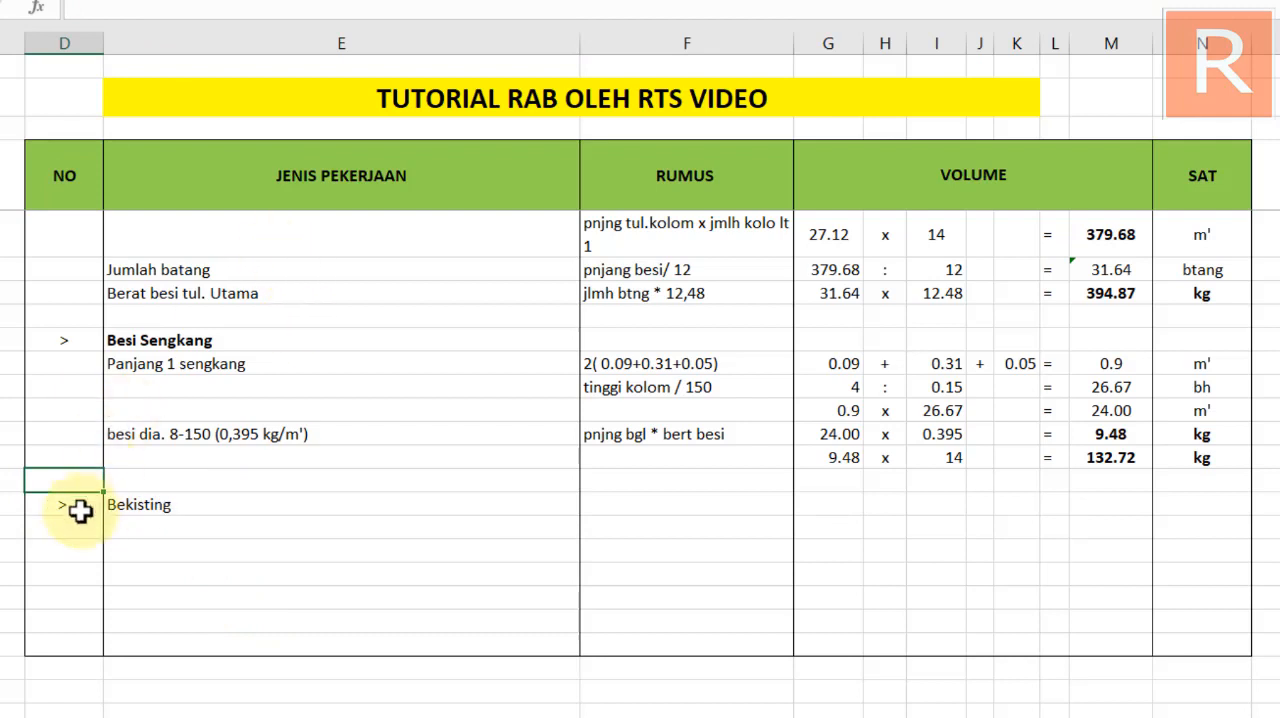
click(74, 1)
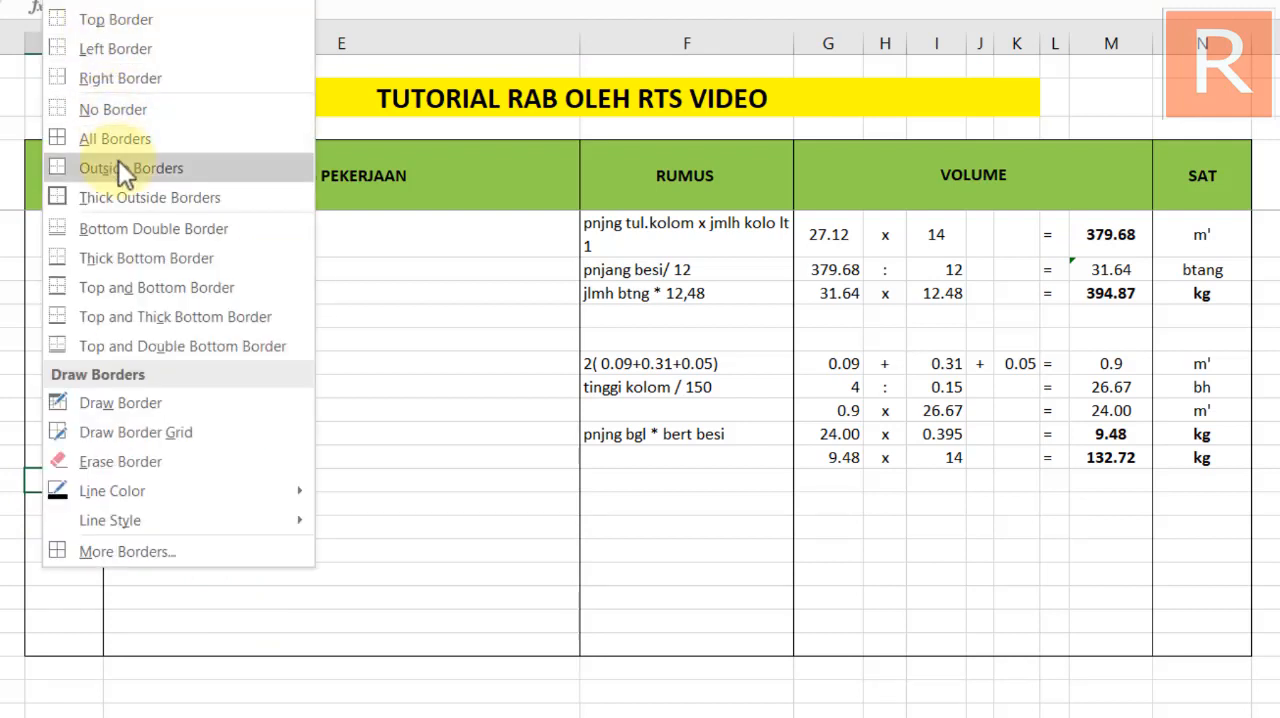
click(113, 50)
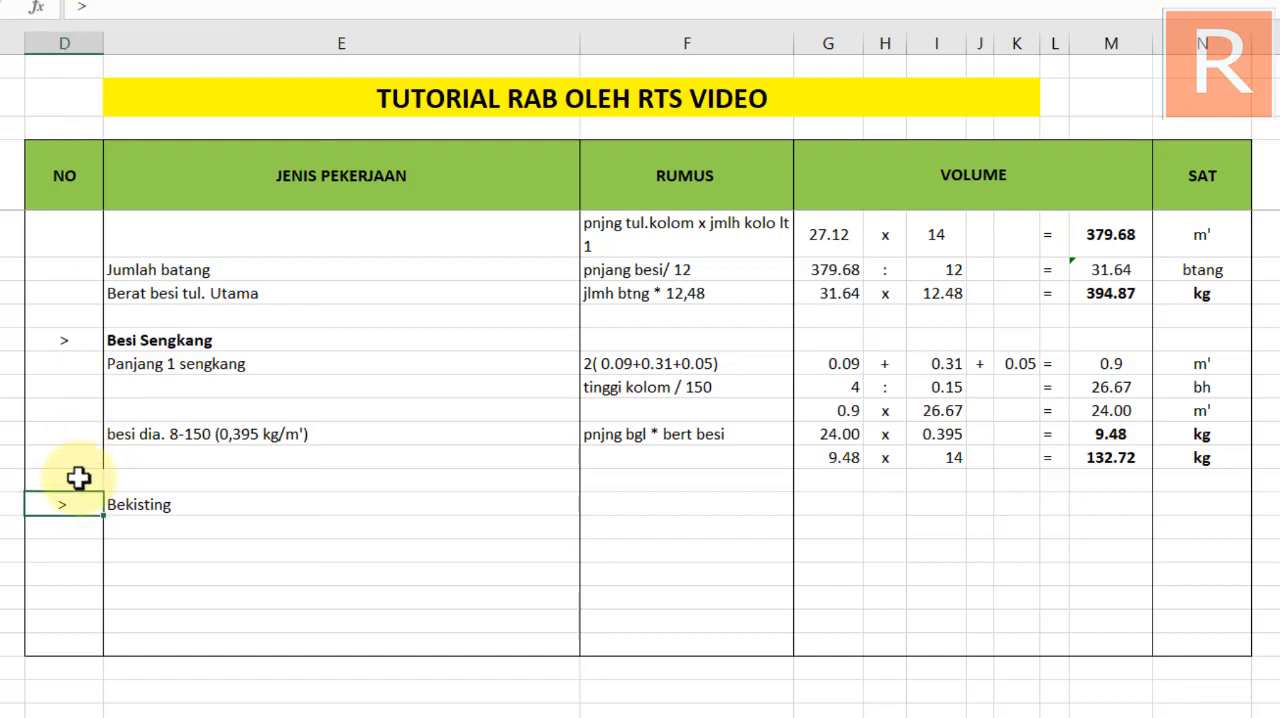
click(74, 1)
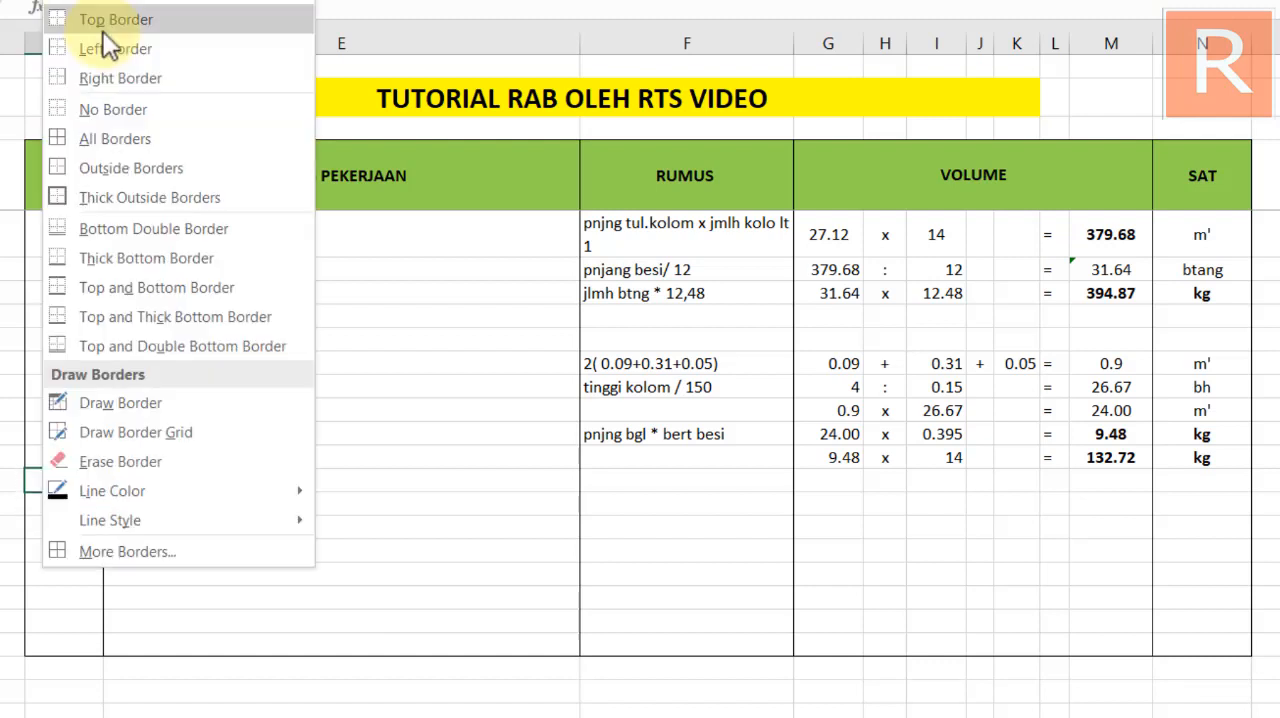
click(113, 108)
click(565, 480)
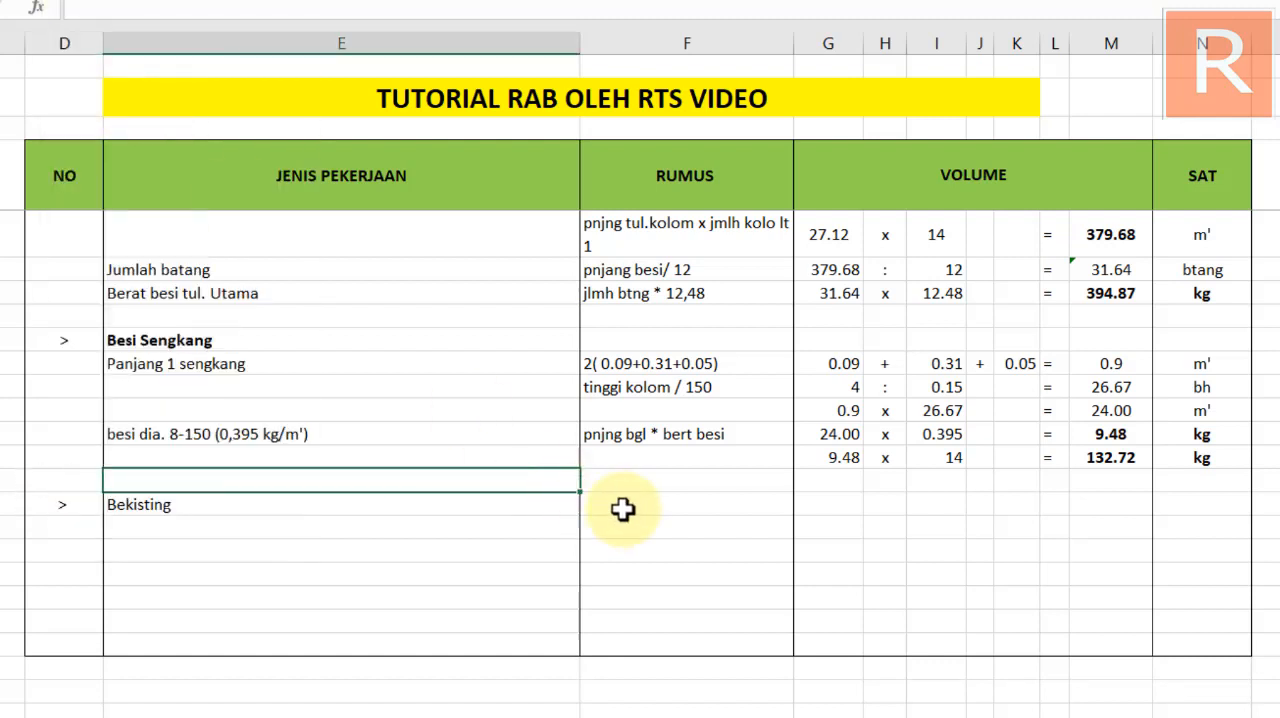
Enter "V= P.l*2" as the Bekisting formula note, switching to AutoCAD to check the K1 column section's dimensions and back to Excel
click(622, 505)
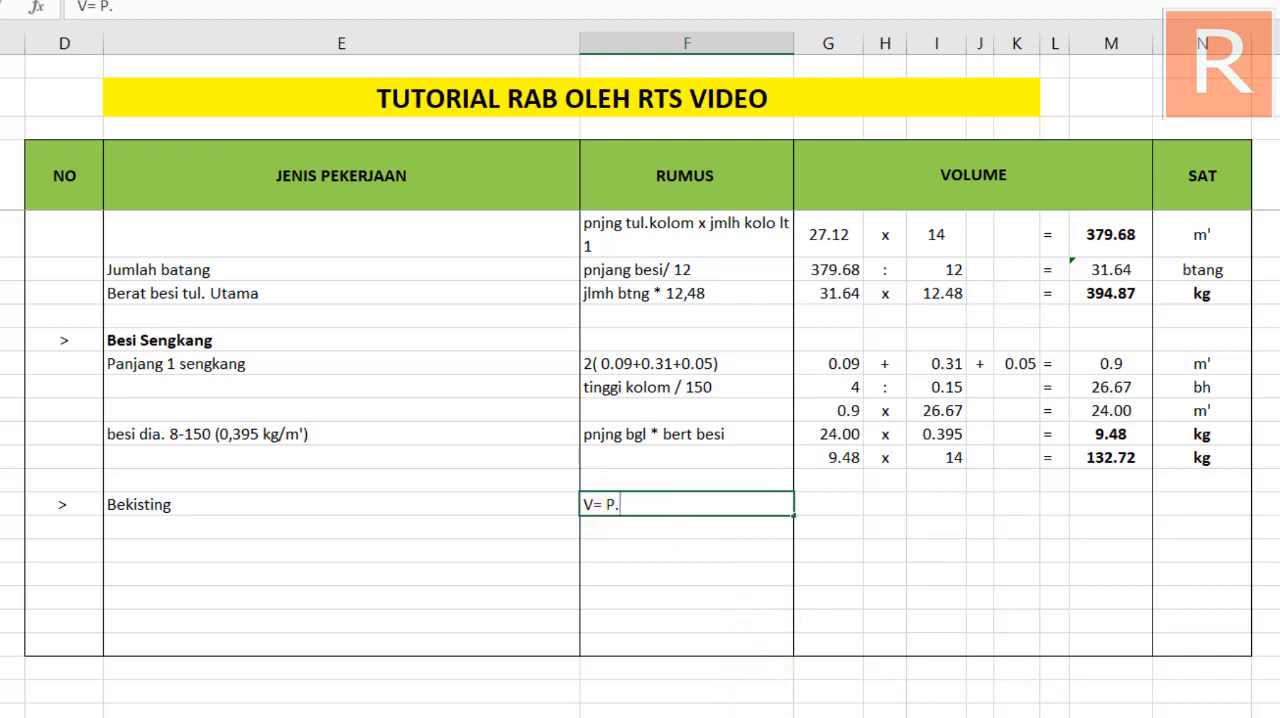
click(660, 680)
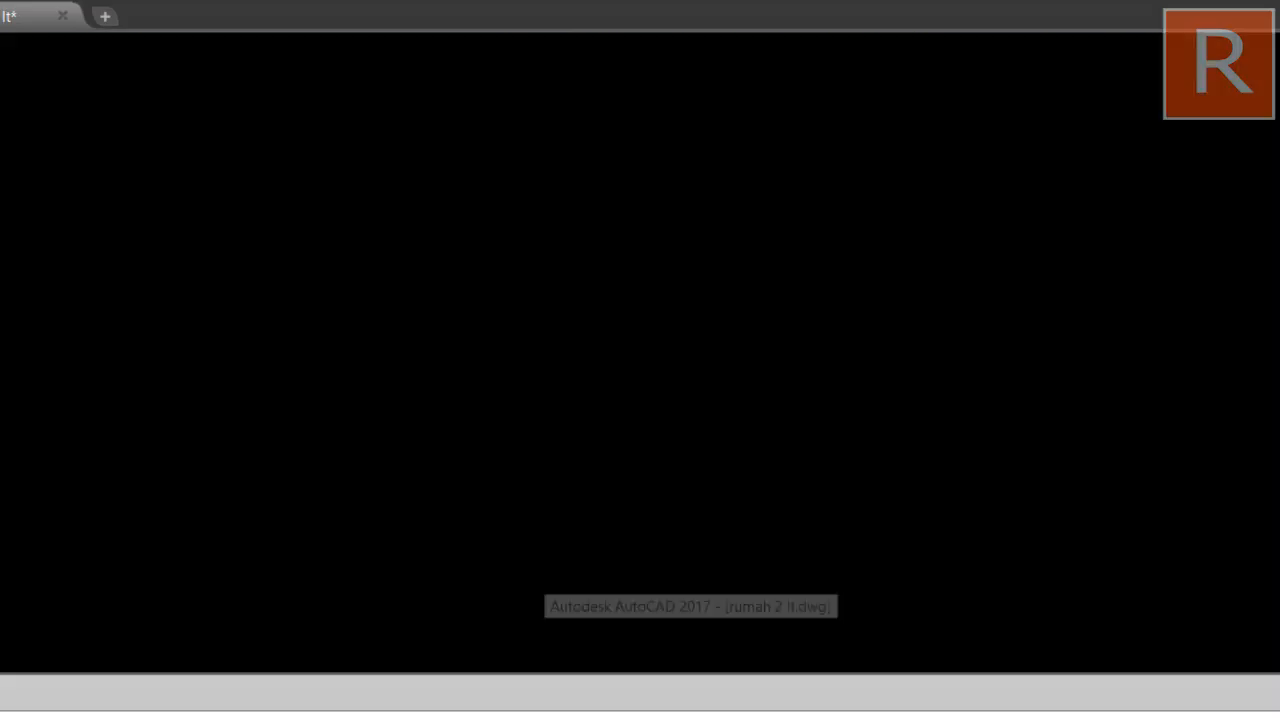
scroll(535, 350, up, 4)
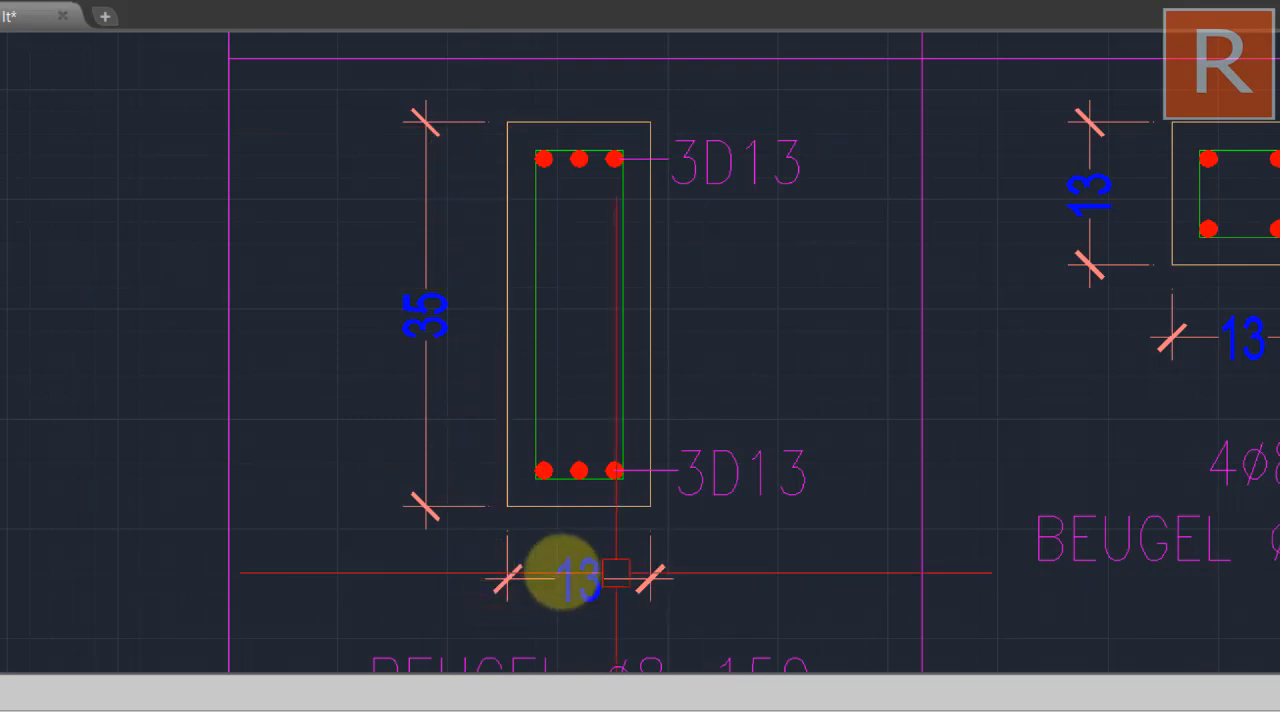
drag(594, 523, 583, 551)
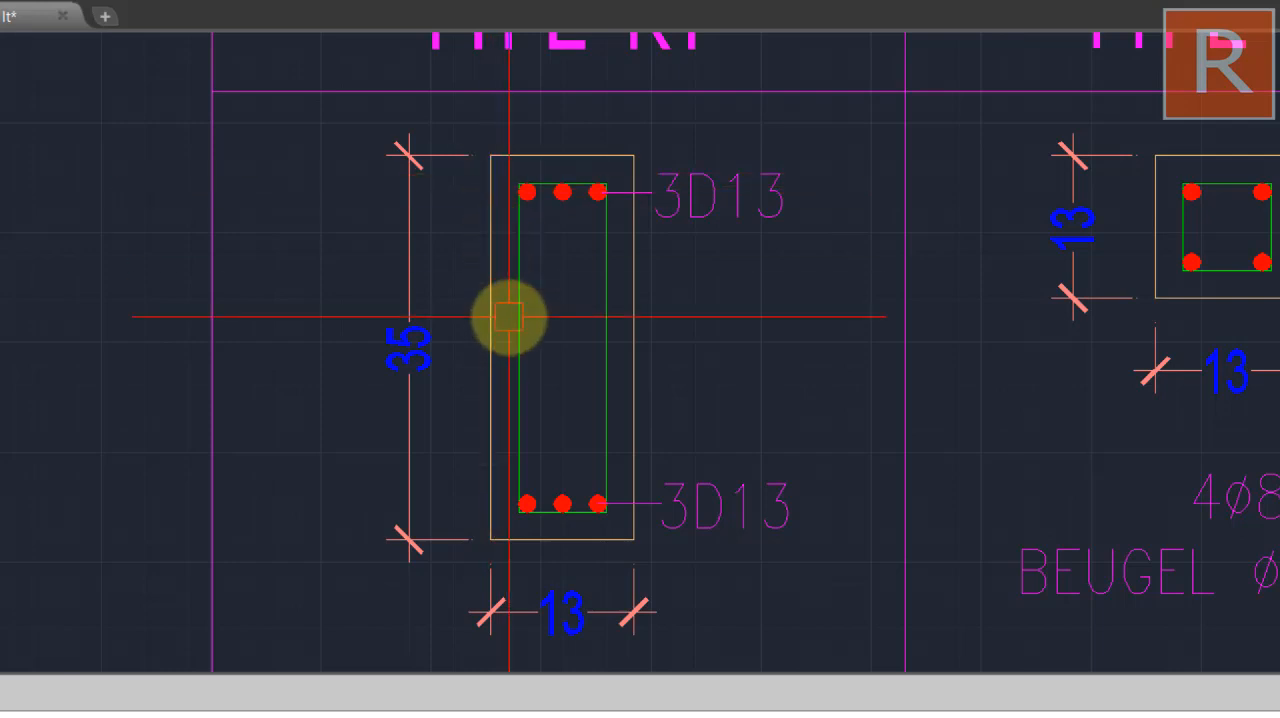
drag(508, 314, 563, 283)
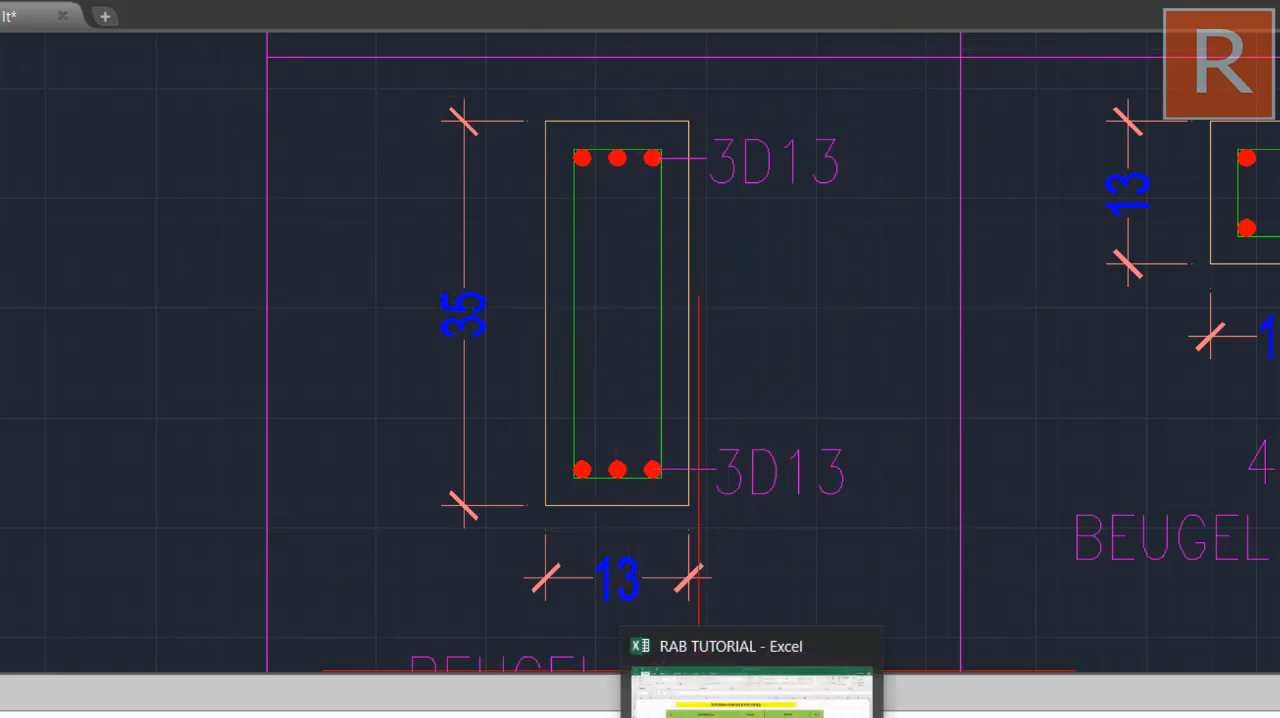
click(750, 695)
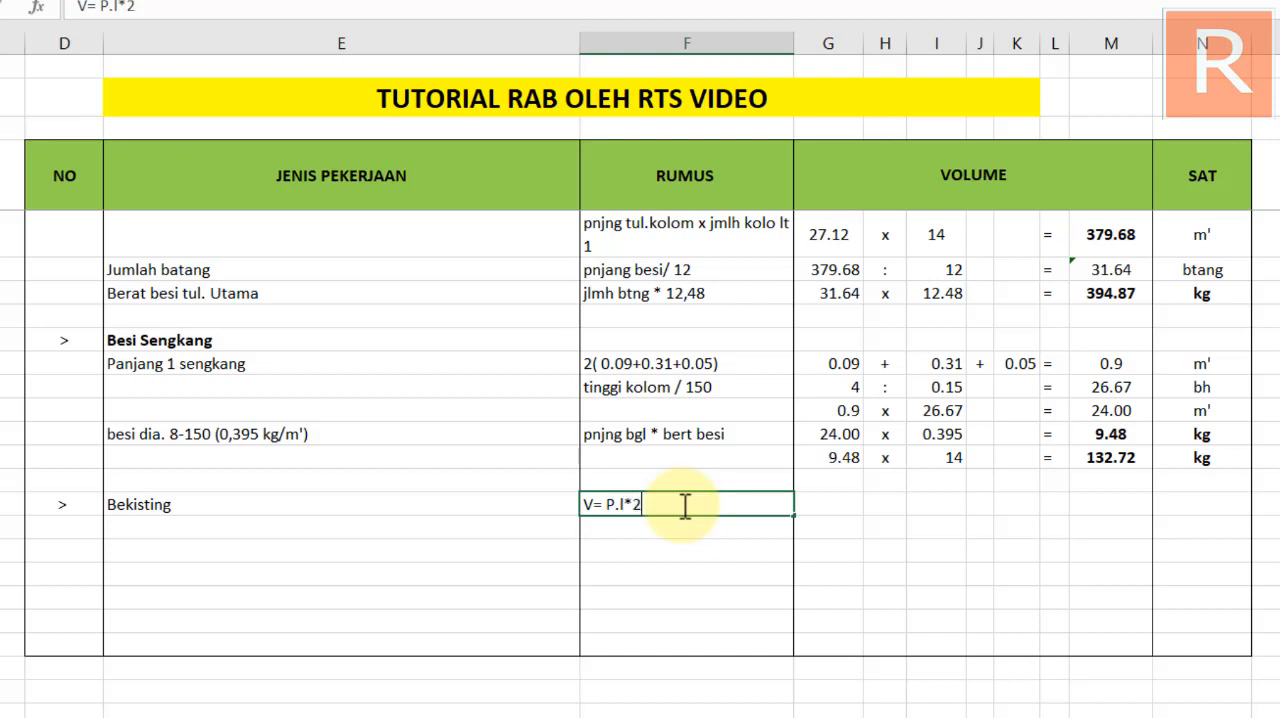
key(Return)
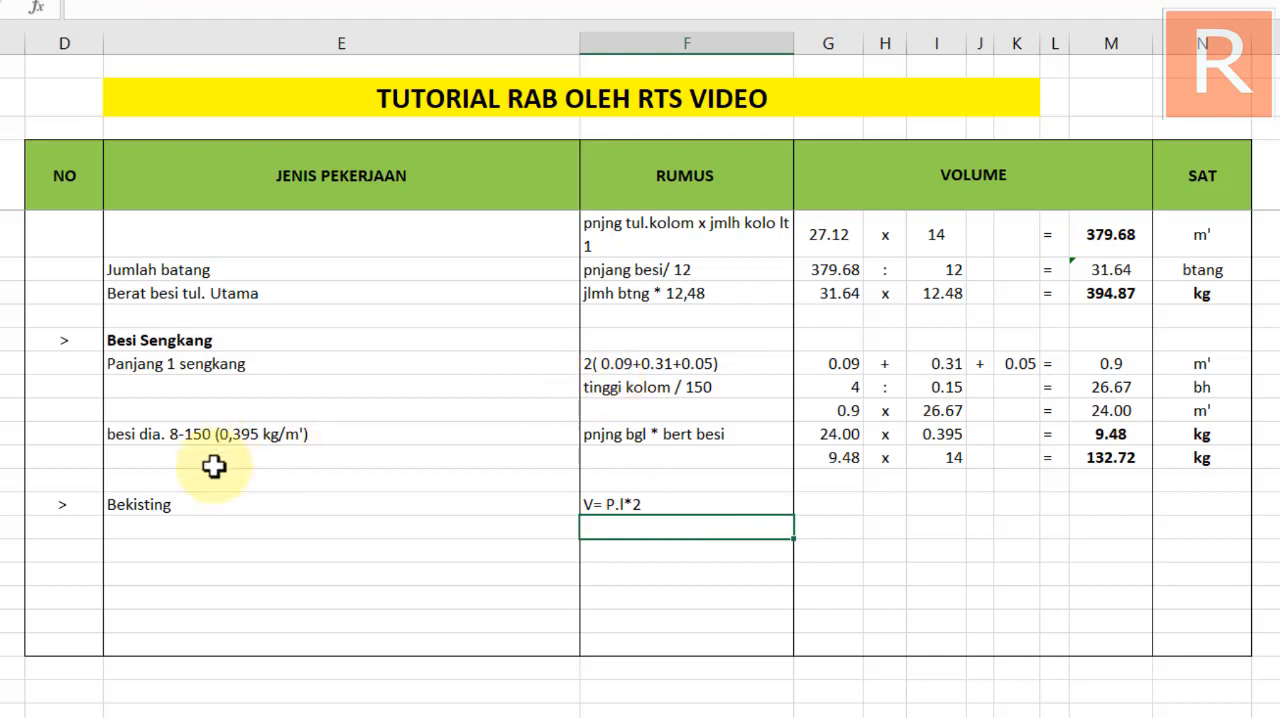
Move the Bekisting label up one row and select the vacated cell beside the formula note
click(208, 505)
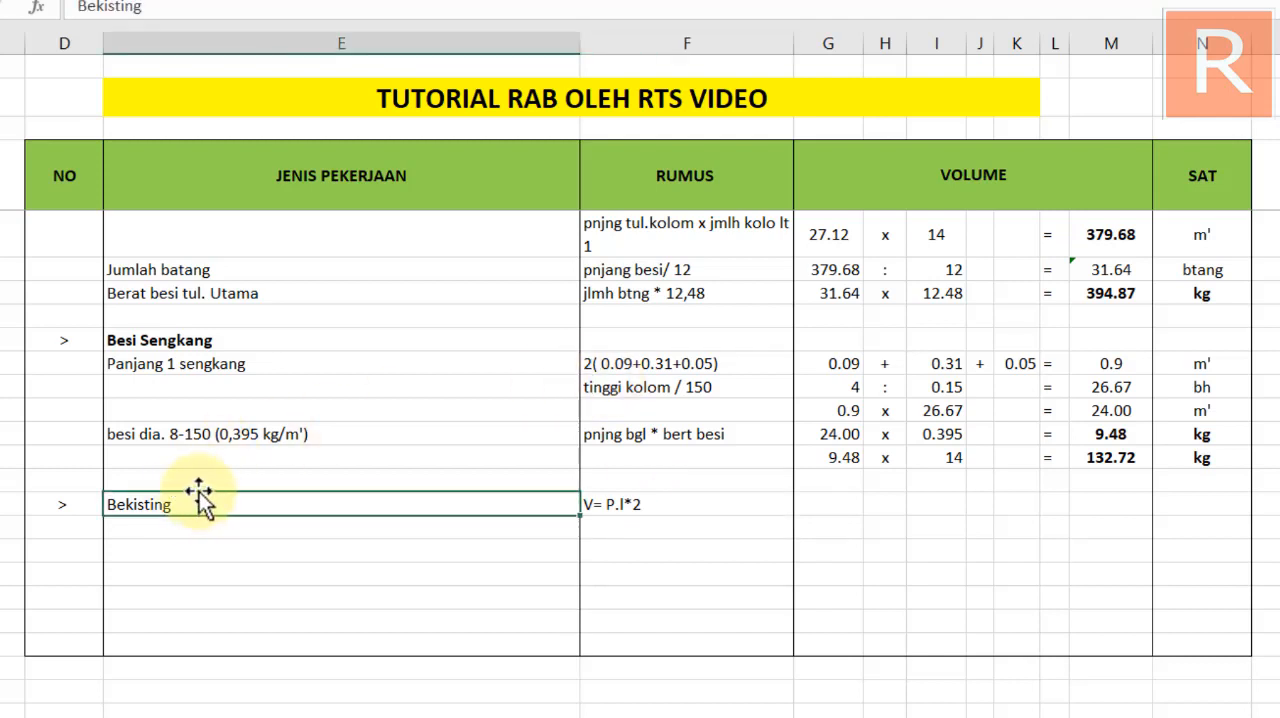
drag(200, 491, 205, 481)
click(195, 510)
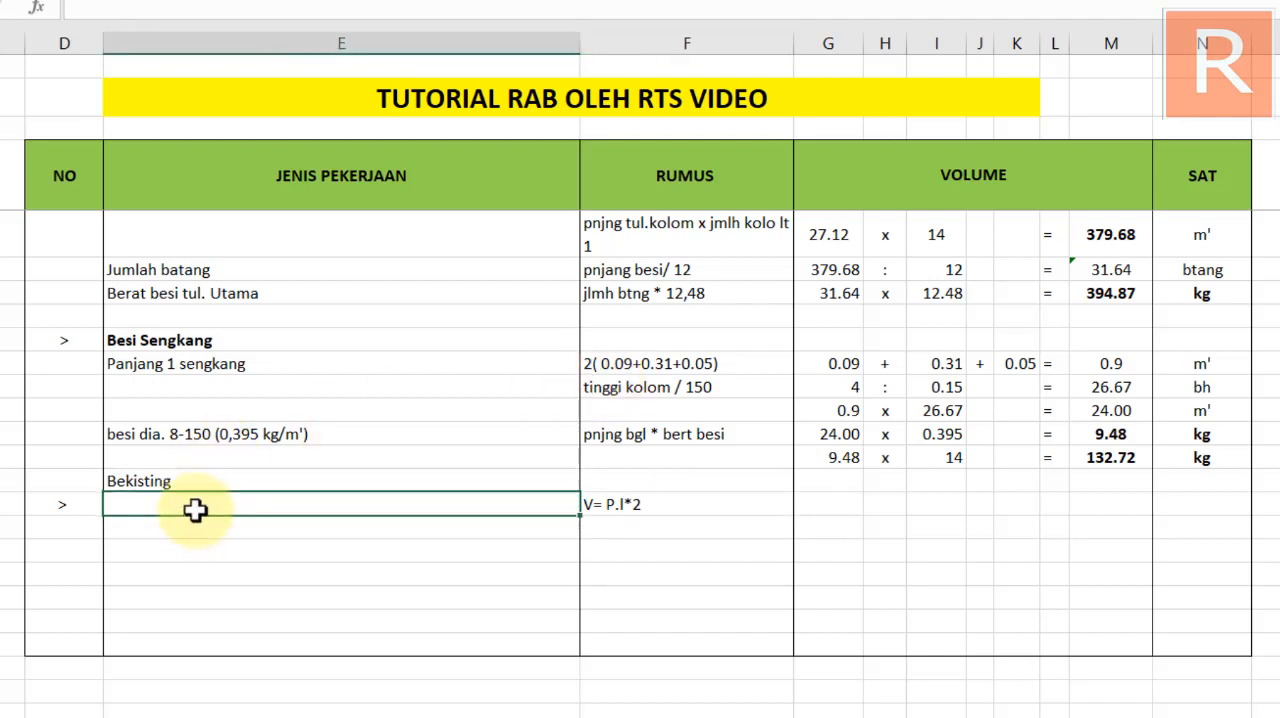
Enter the row labels "sisi 1" and "sisi 2" in the two rows beneath the Bekisting heading
text(sisi 1)
key(Return)
text(s)
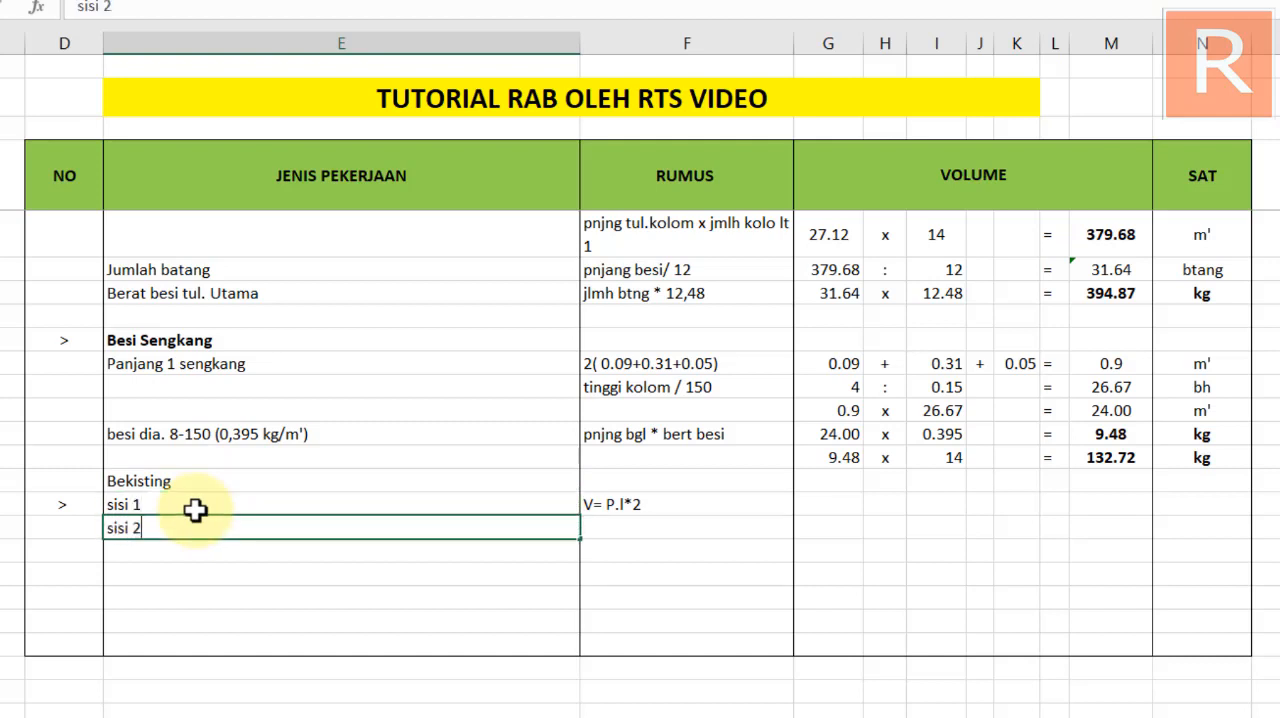
key(Return)
Fill the "V= P.l*2" formula note down from the sisi 1 row into the sisi 2 row
click(620, 528)
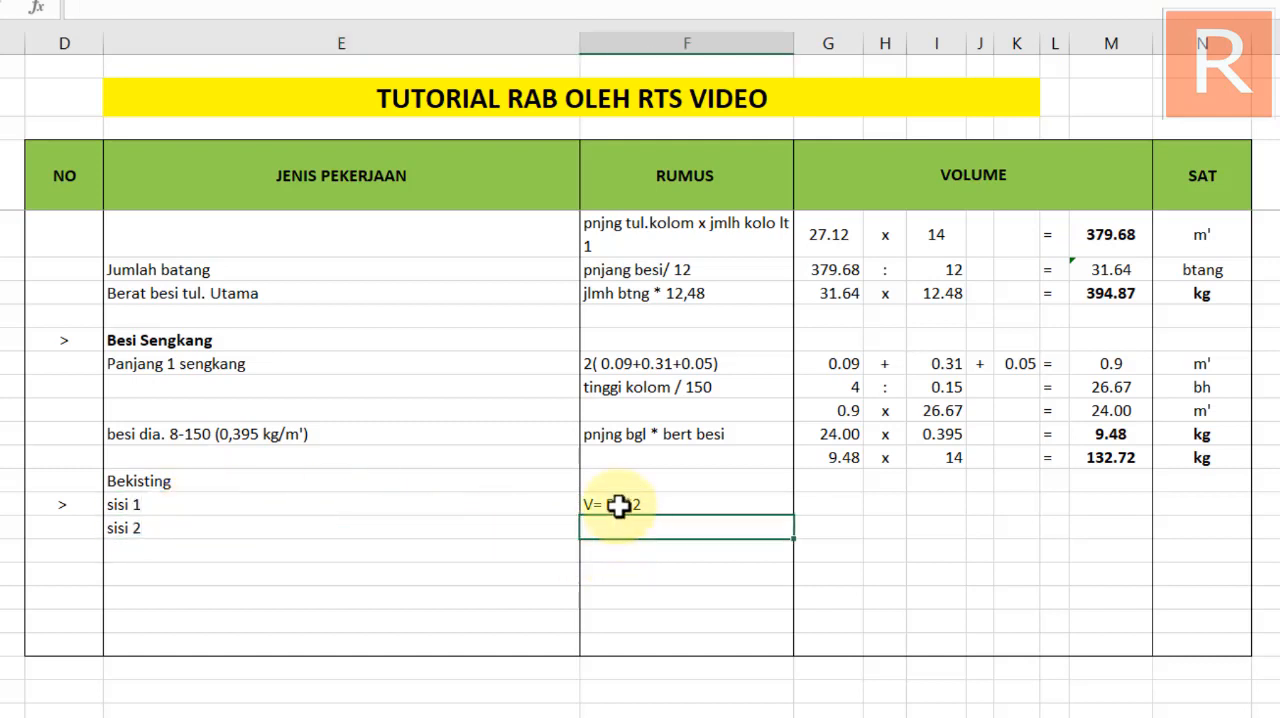
click(620, 505)
drag(796, 516, 795, 530)
Enter the sisi 1 volume terms as 4 x 0.35 x 2 = across columns G to L
click(834, 499)
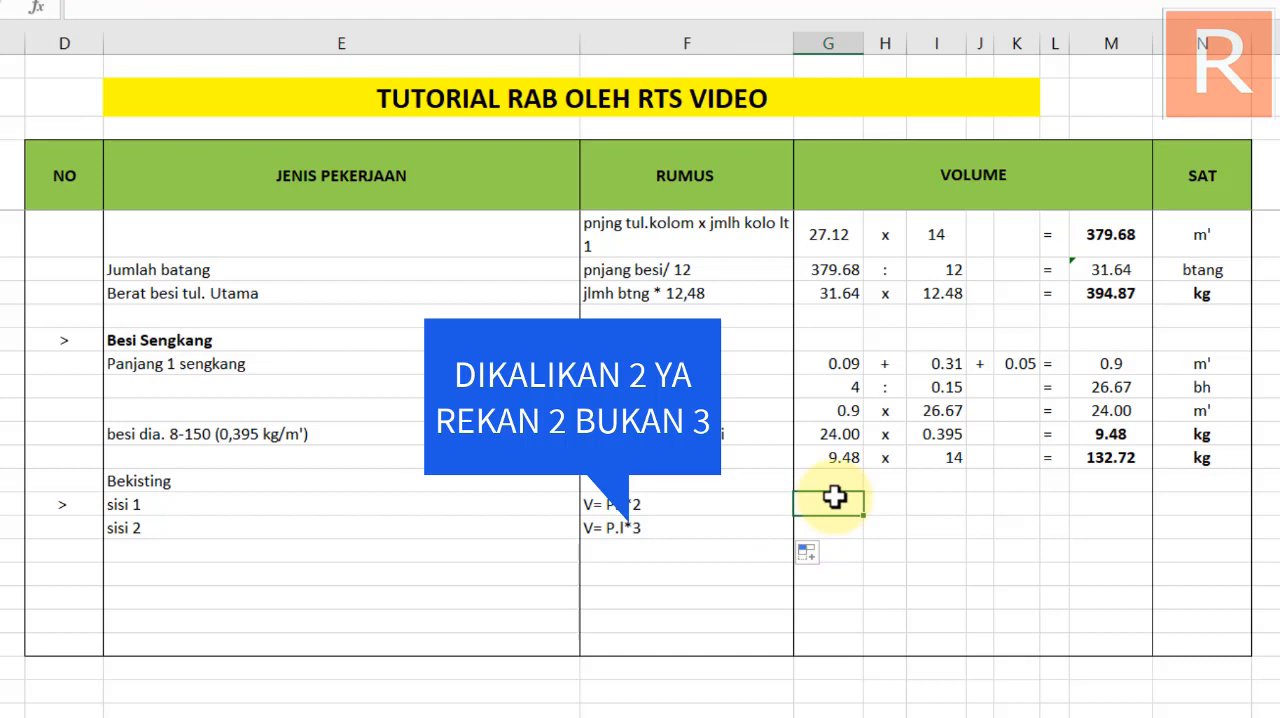
text(4)
key(Tab)
text(x)
key(Tab)
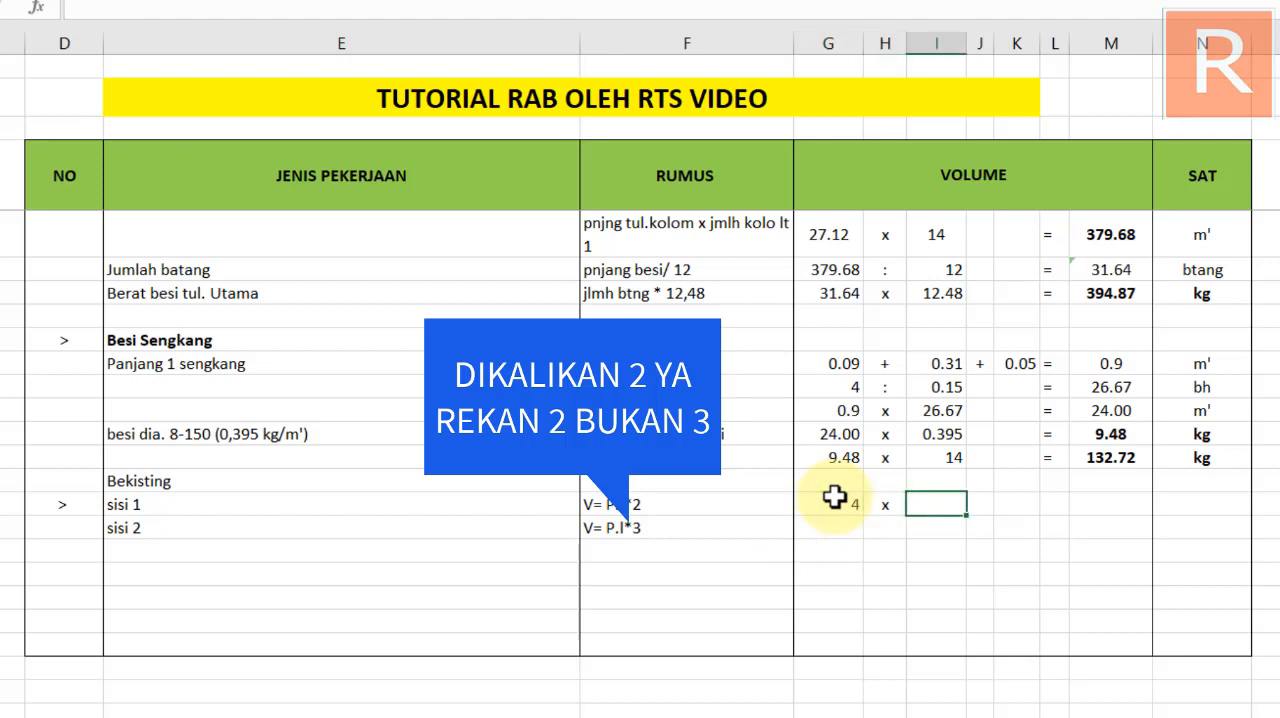
text(0.35)
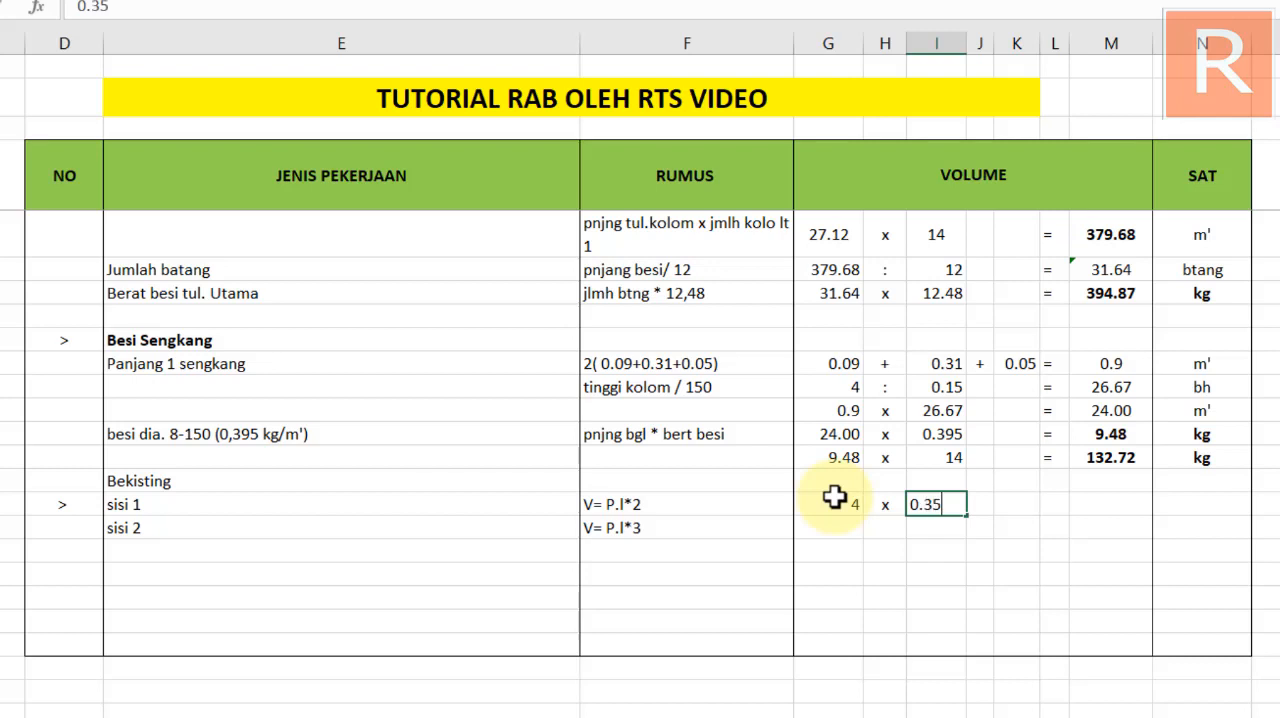
key(Return)
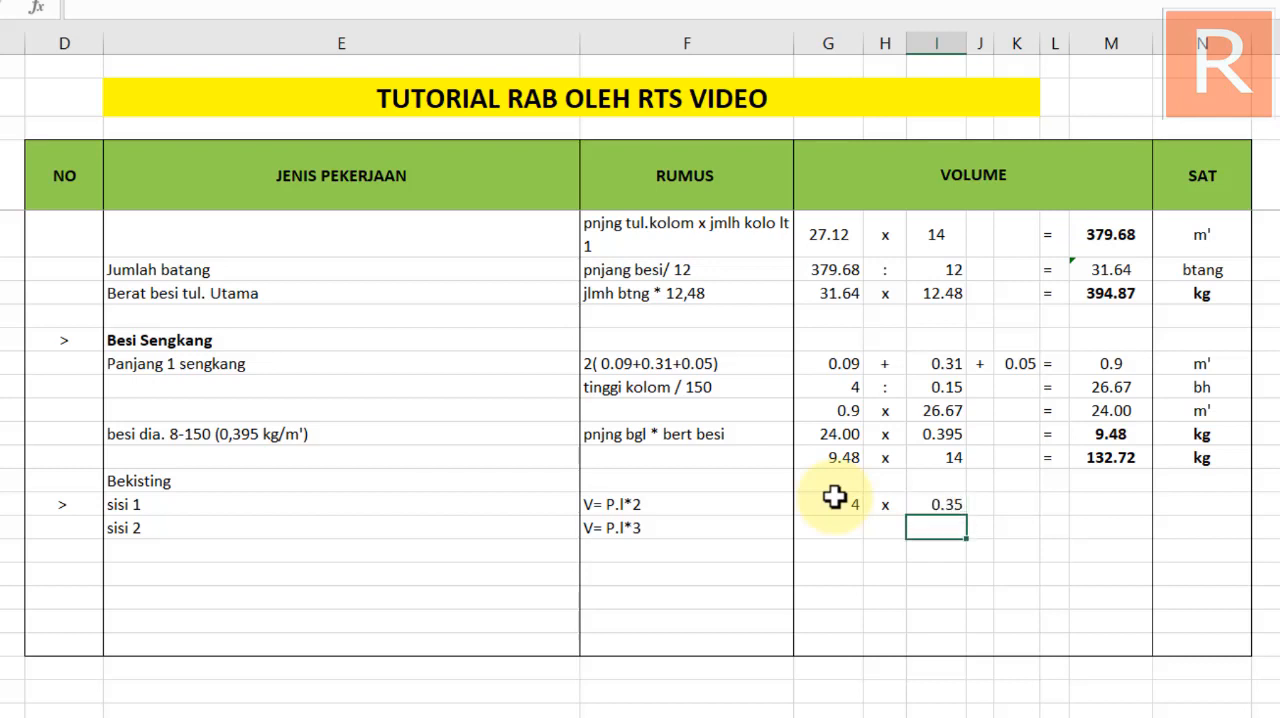
key(Right)
key(Up)
text(x)
key(Tab)
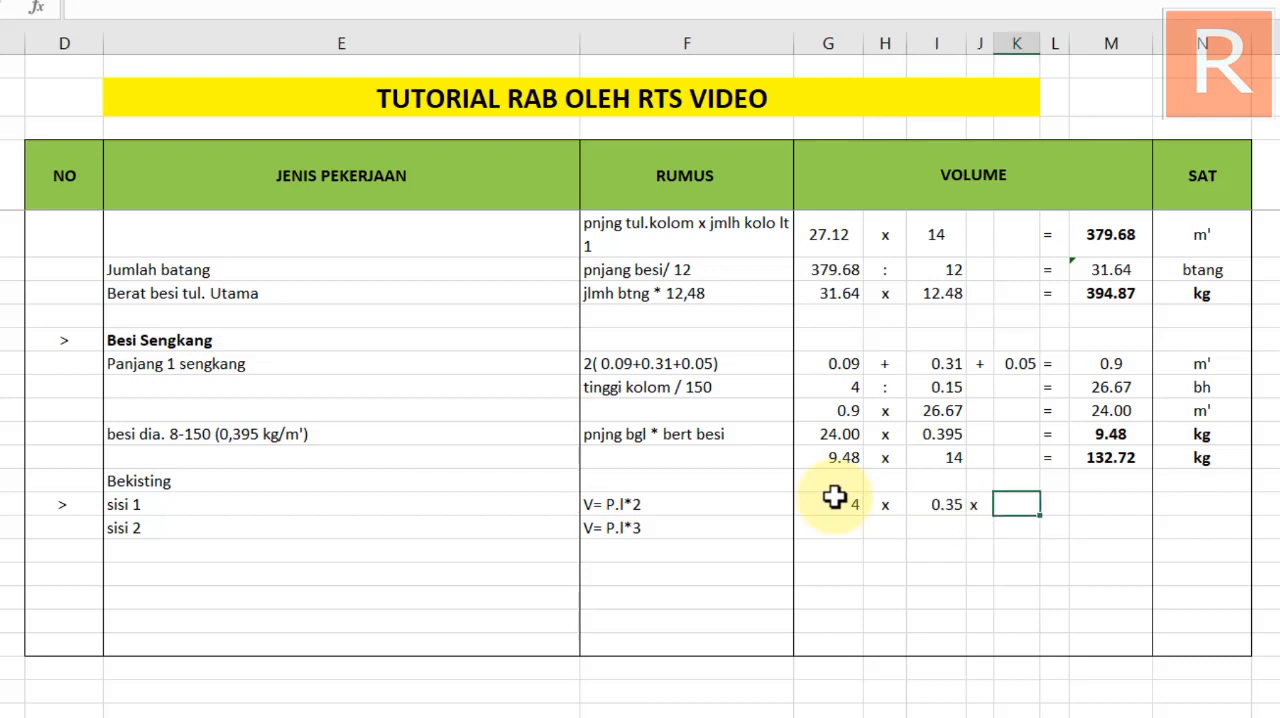
text(2)
key(Tab)
key(Return)
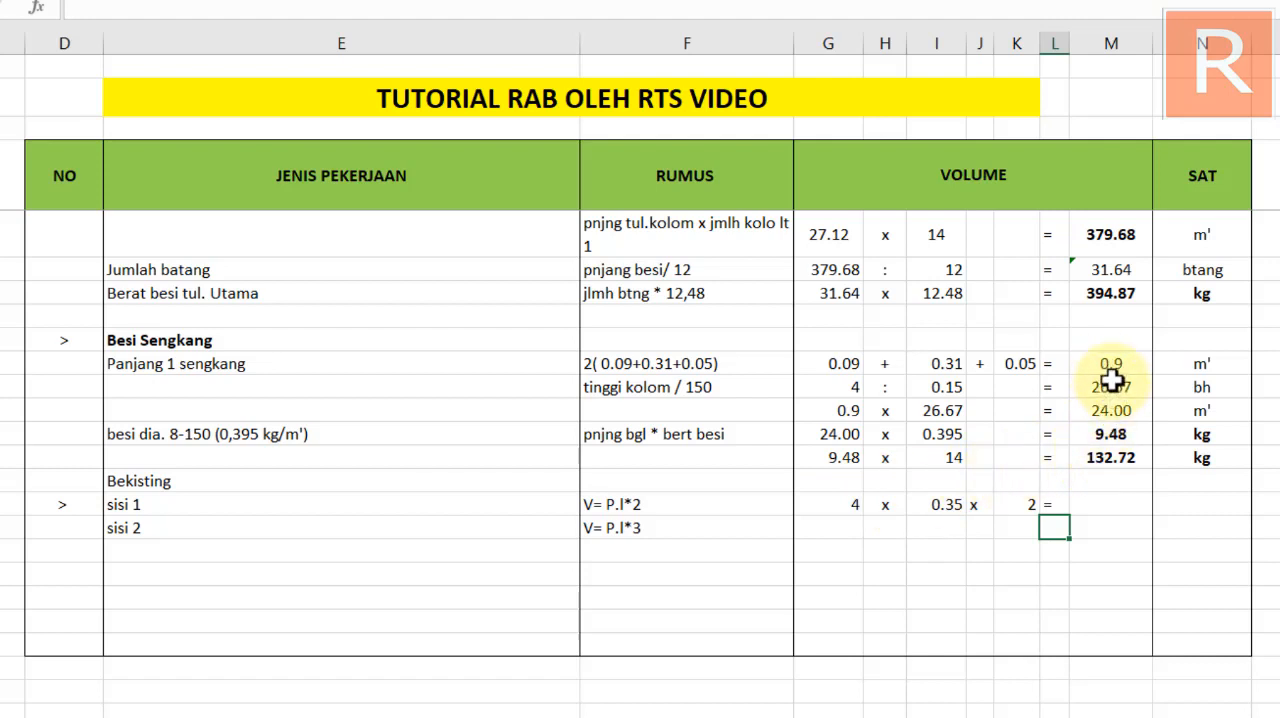
Calculate the sisi 1 area in M76 by multiplying G76, I76 and K76
click(1097, 506)
text(=)
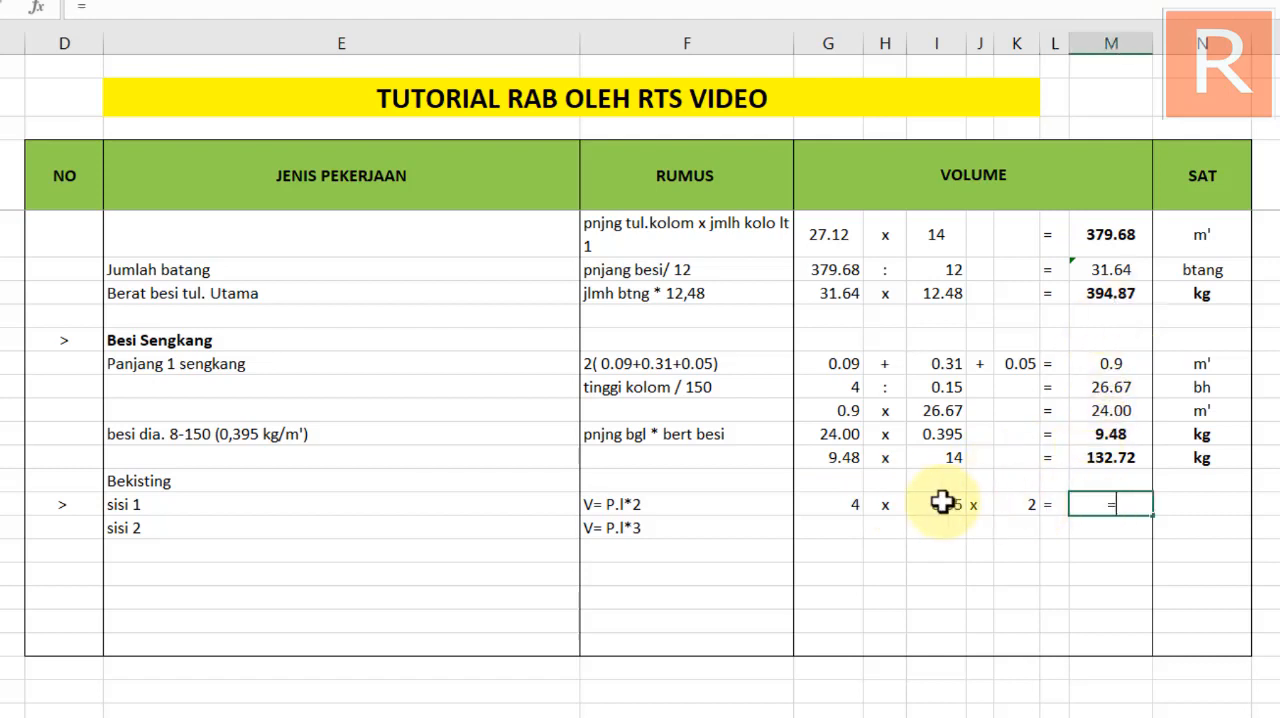
click(829, 503)
text(*)
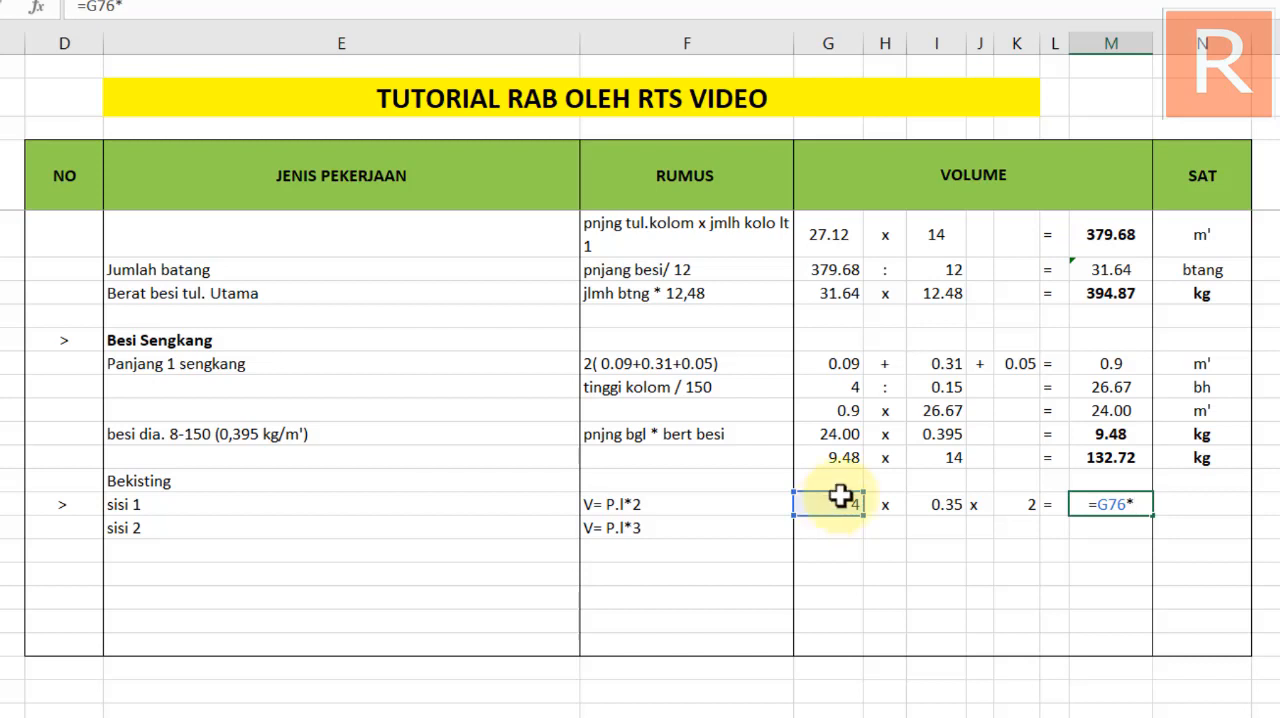
click(940, 504)
text(*)
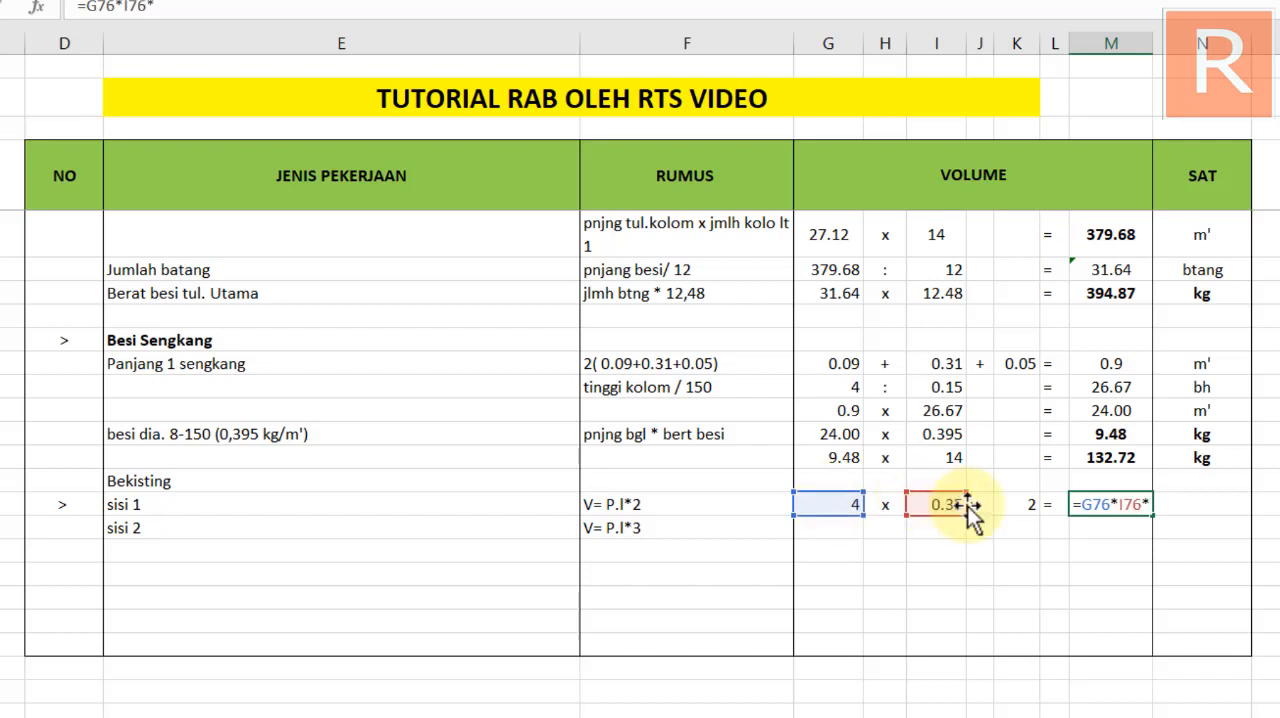
click(1016, 504)
key(Return)
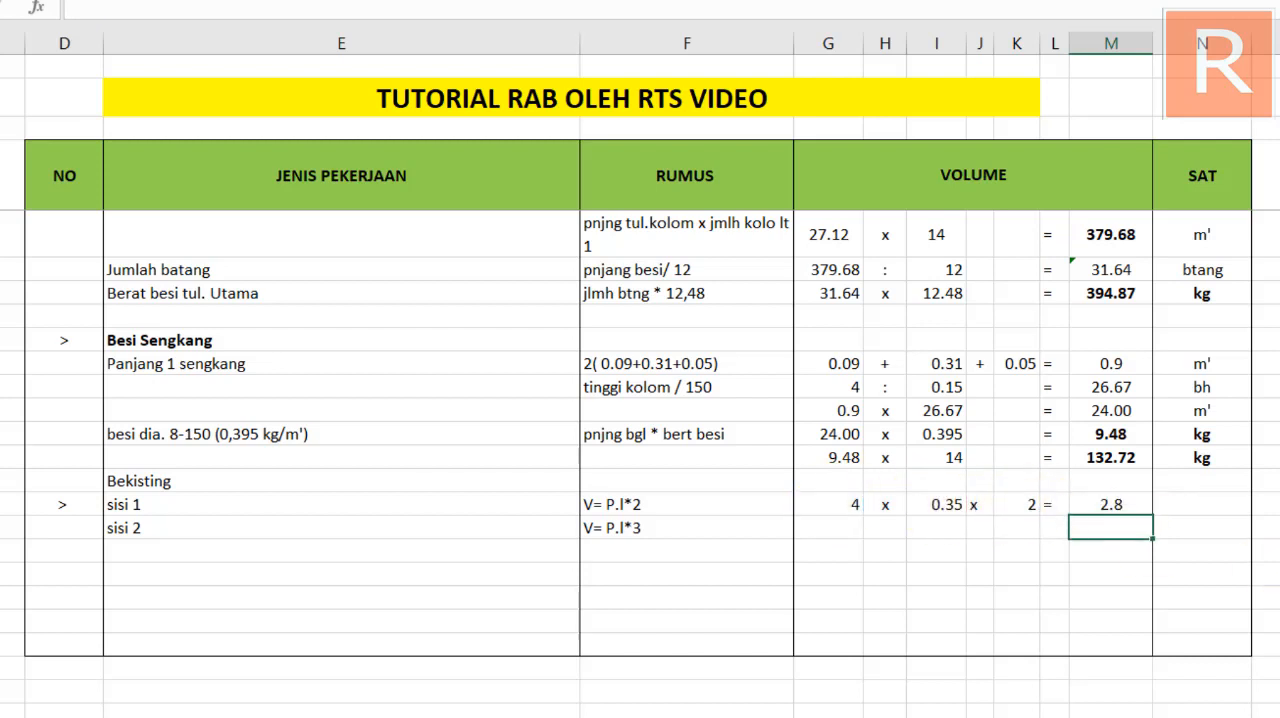
Enter m2 as the unit in the SAT column of the sisi 1 row
click(1208, 507)
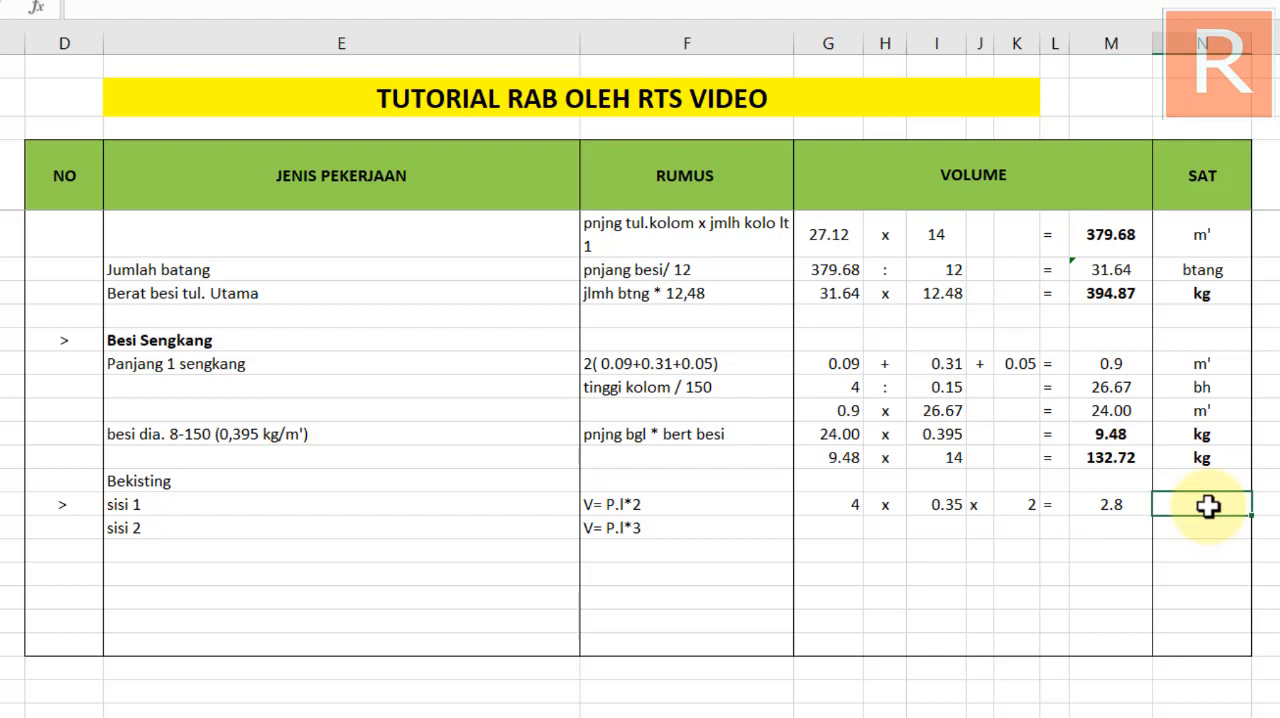
text(m')
key(BackSpace)
text(2)
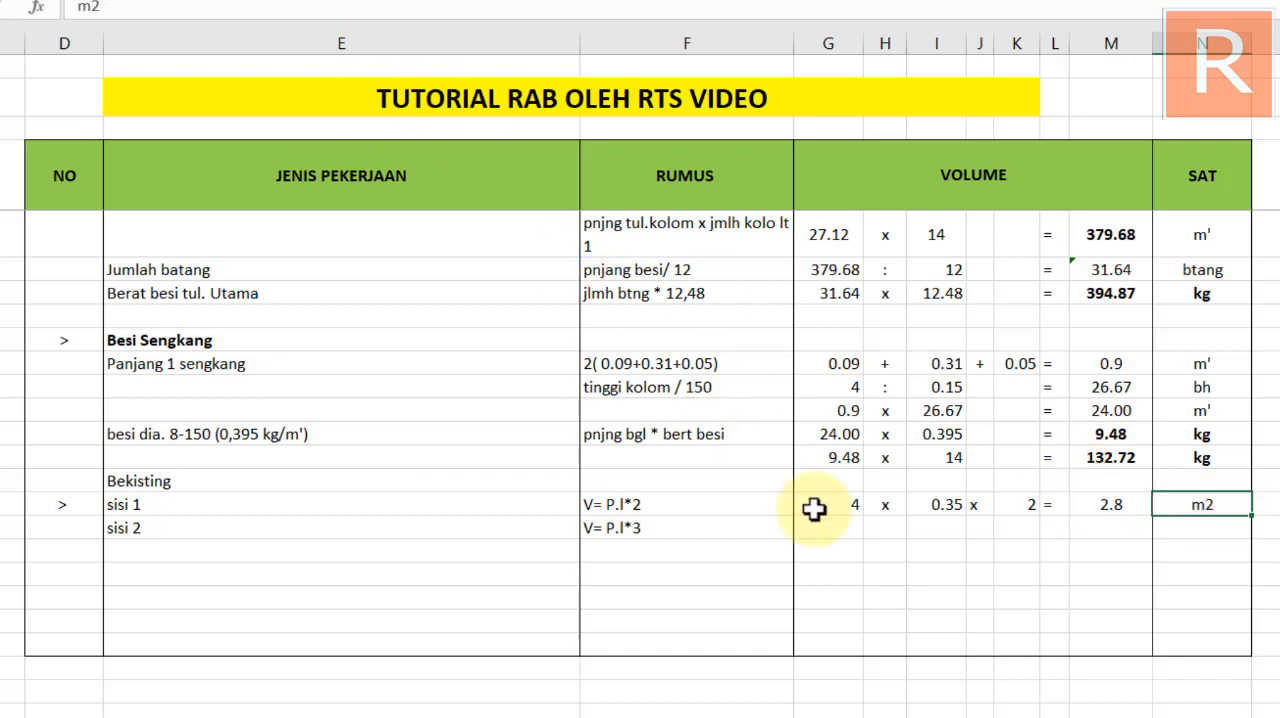
Copy the sisi 1 volume terms, result formula and unit into the sisi 2 row
click(848, 527)
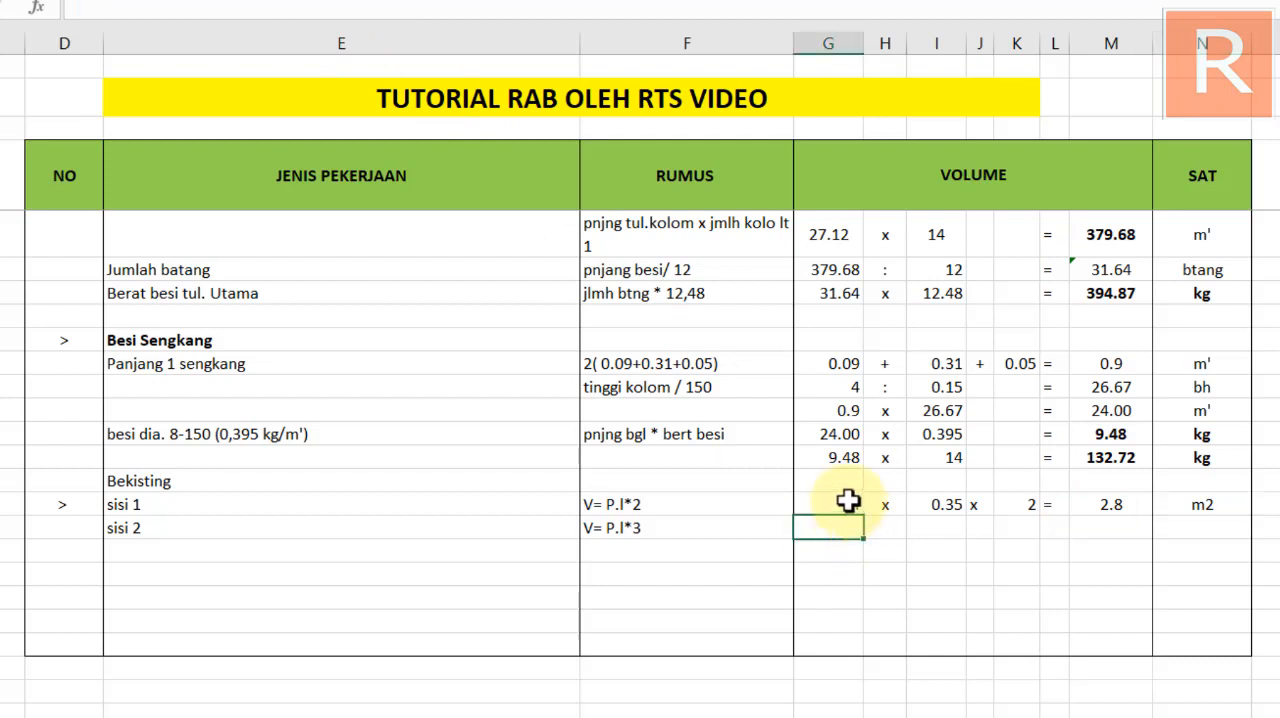
drag(849, 503, 1103, 500)
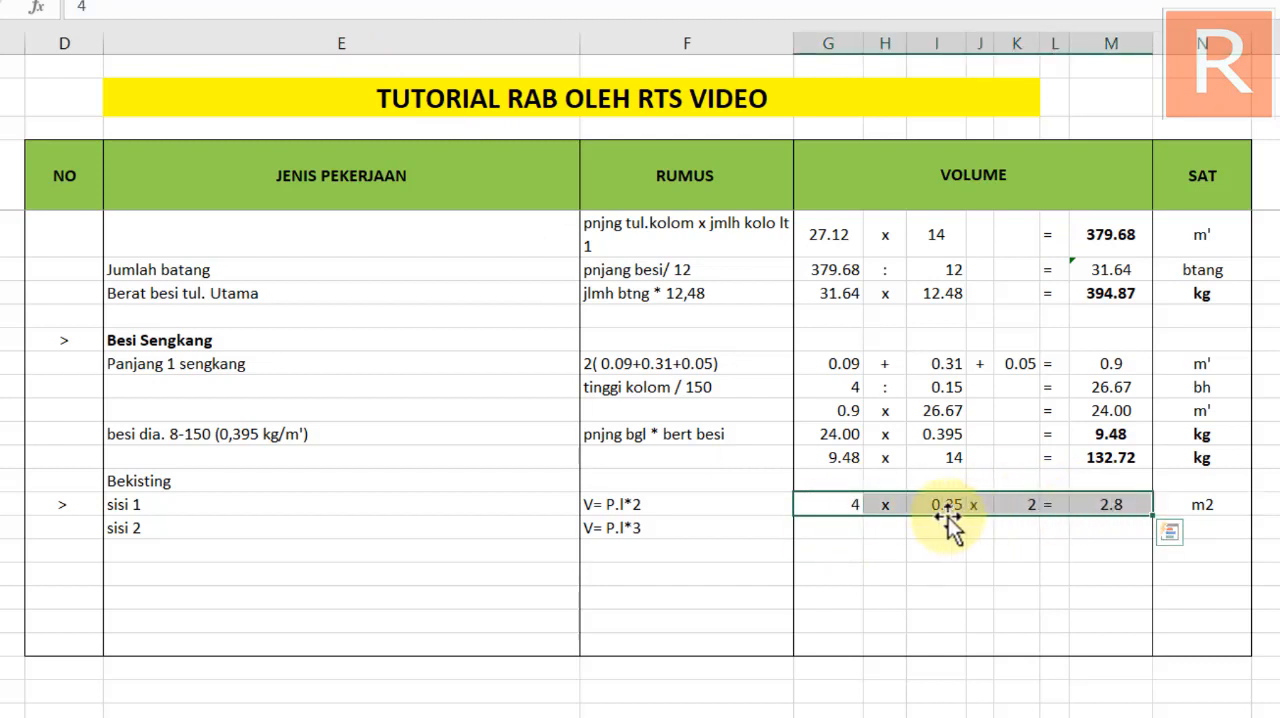
drag(829, 500, 1168, 502)
key(ctrl+c)
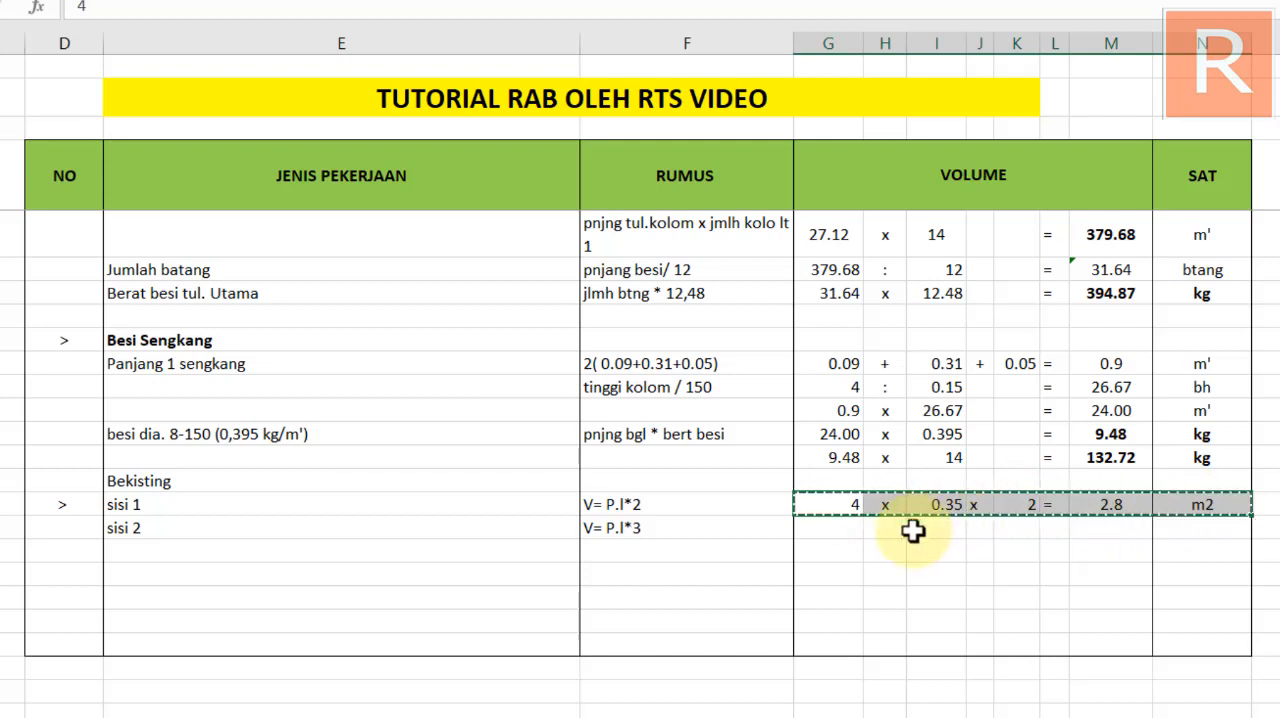
click(857, 529)
key(ctrl+v)
key(Escape)
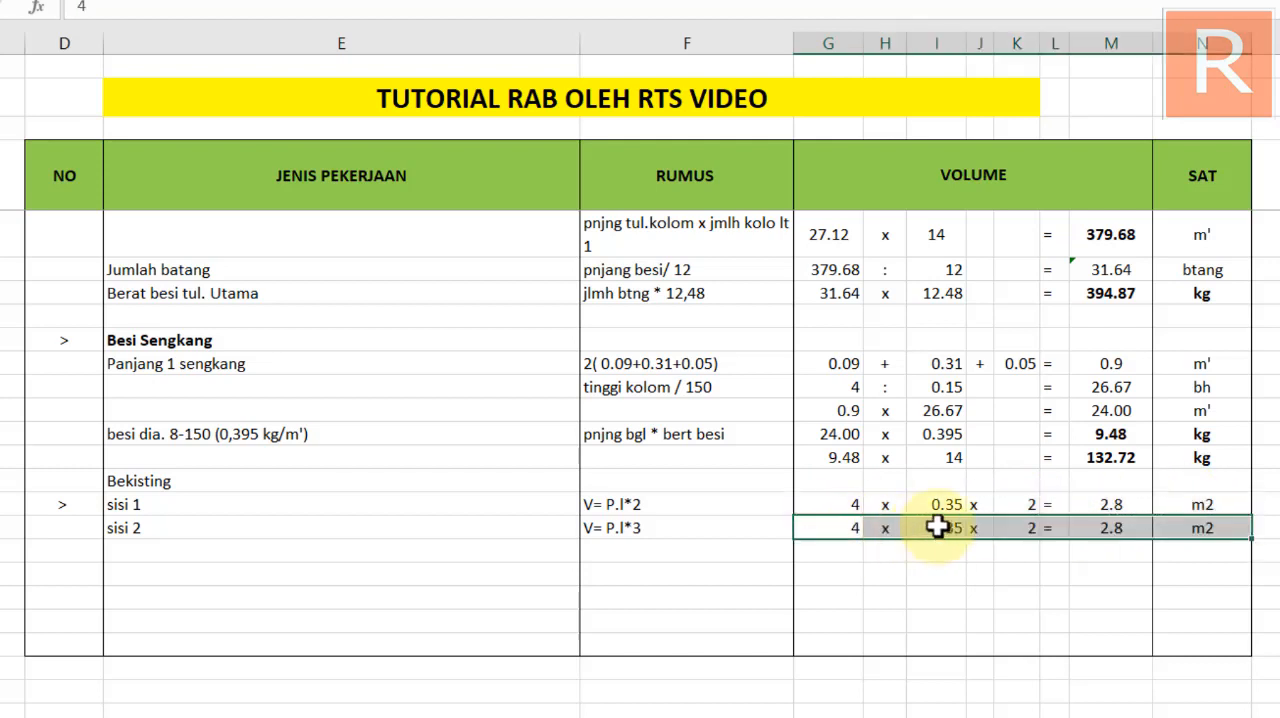
Set the width term of the sisi 2 row to 0.13
click(952, 528)
drag(954, 528, 968, 530)
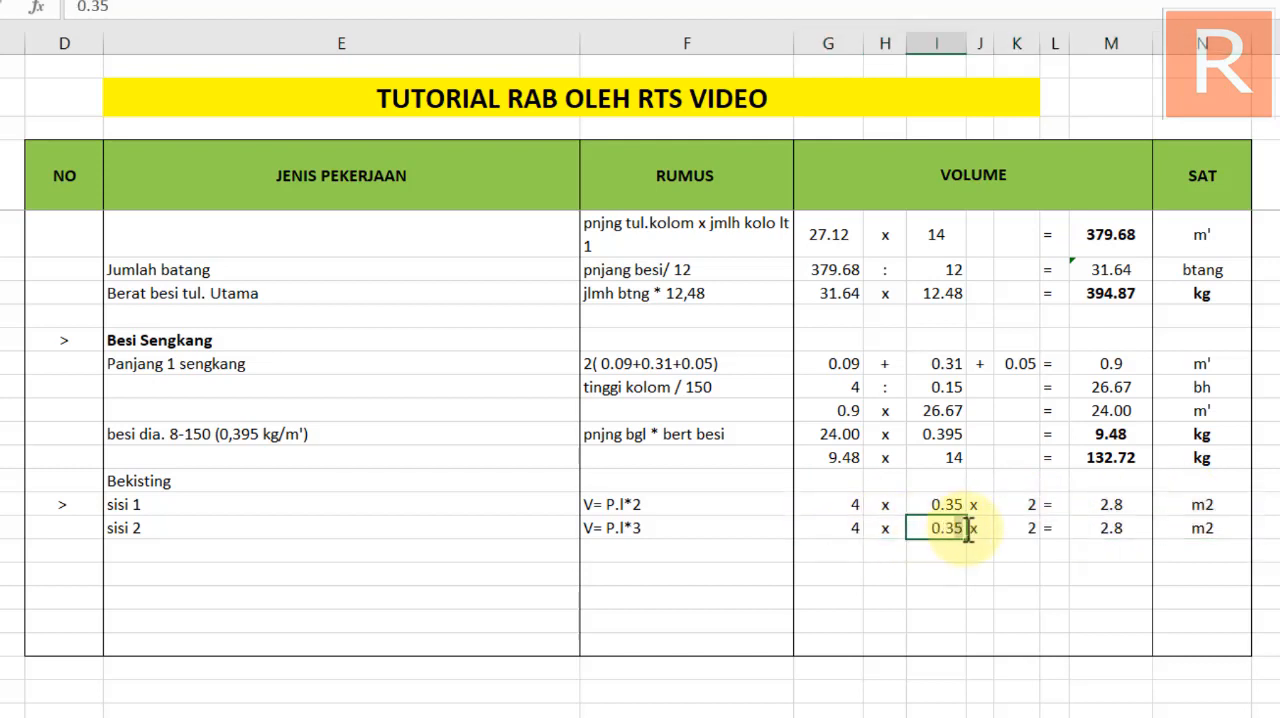
key(BackSpace)
key(Left)
text(1)
key(Return)
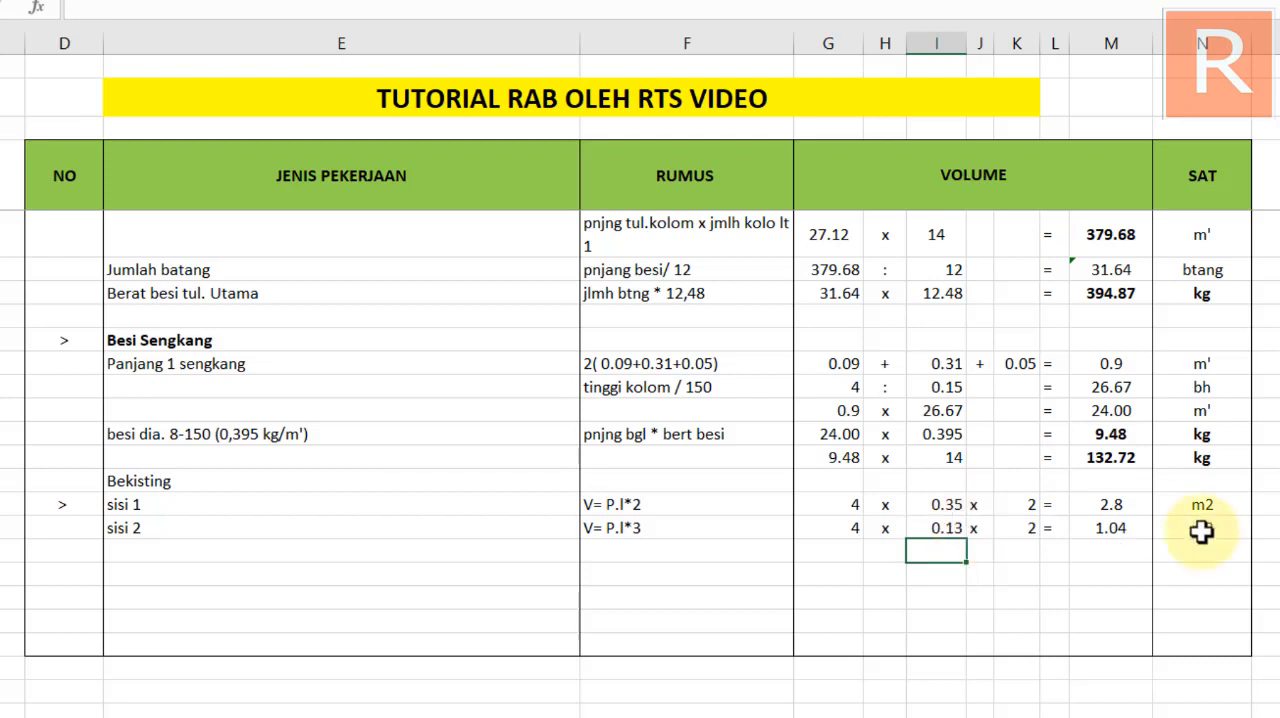
Label the row below sisi 2 as a total with "jmlh" in column K and "=" in column L
click(1005, 551)
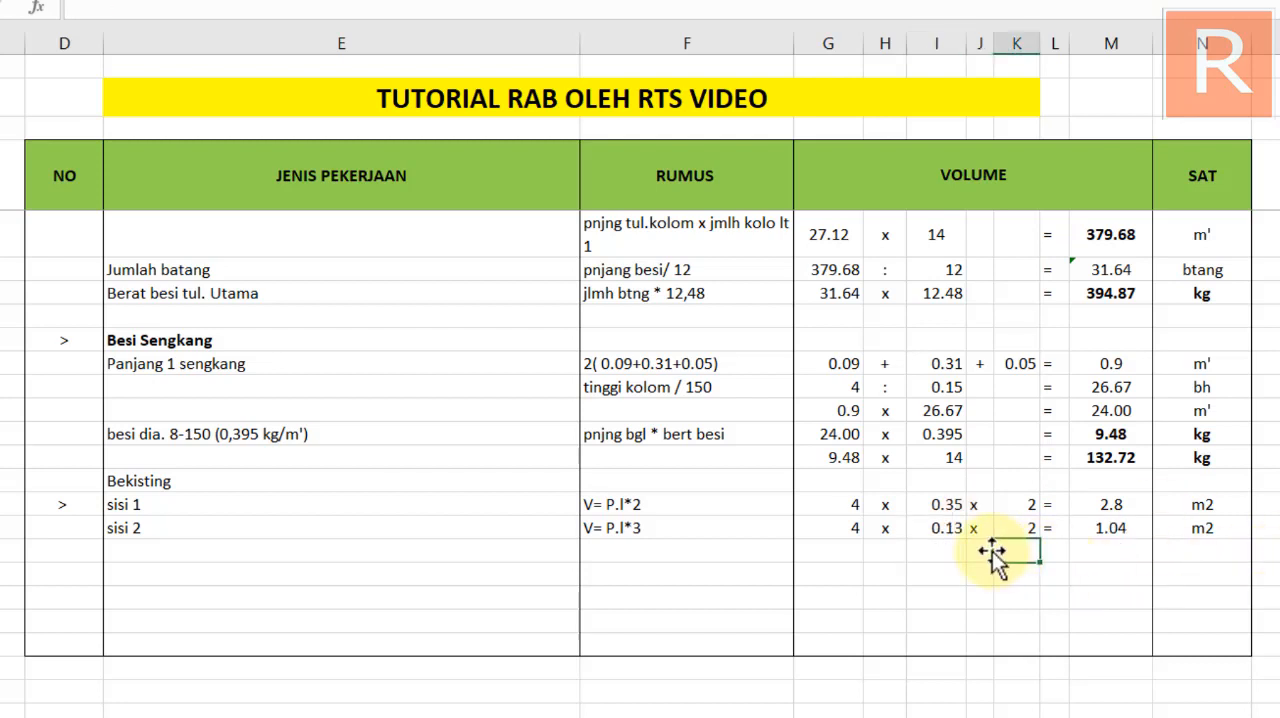
text(jmlh)
key(Return)
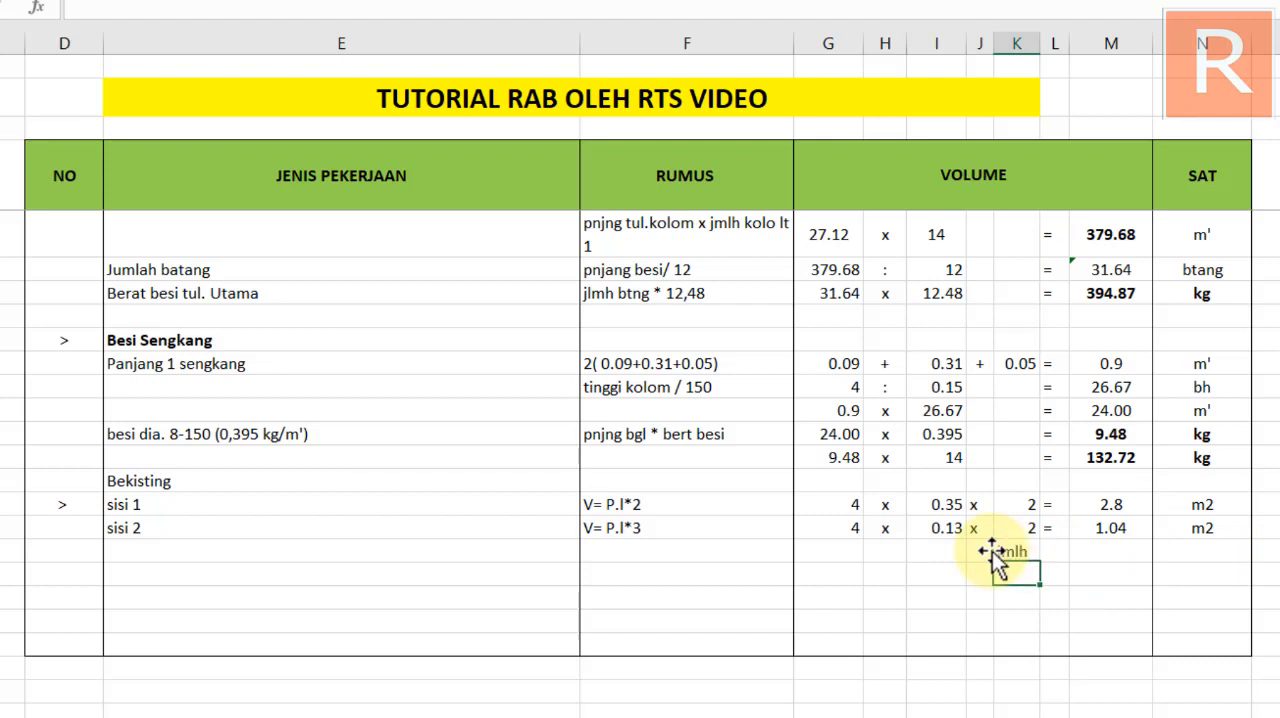
key(Right)
key(Up)
text(=)
key(Return)
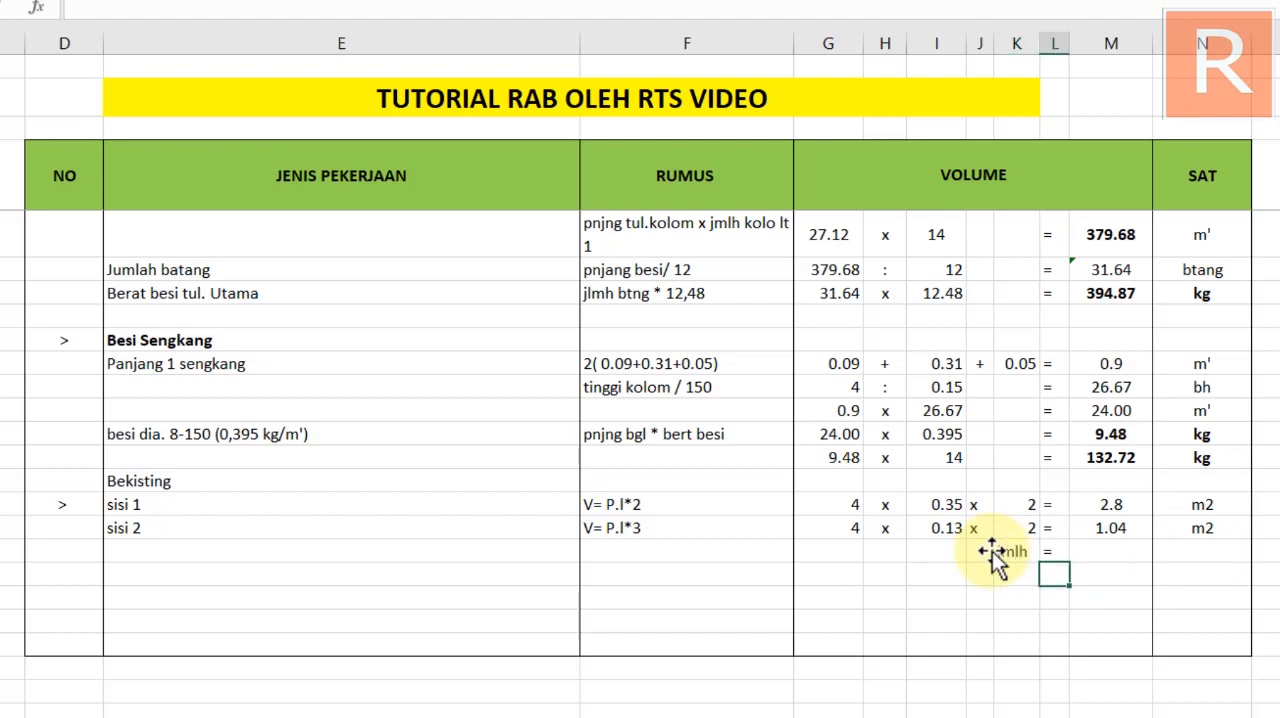
Sum the two side areas in the jmlh row with the formula =M76+M77
key(Right)
key(Up)
text(=)
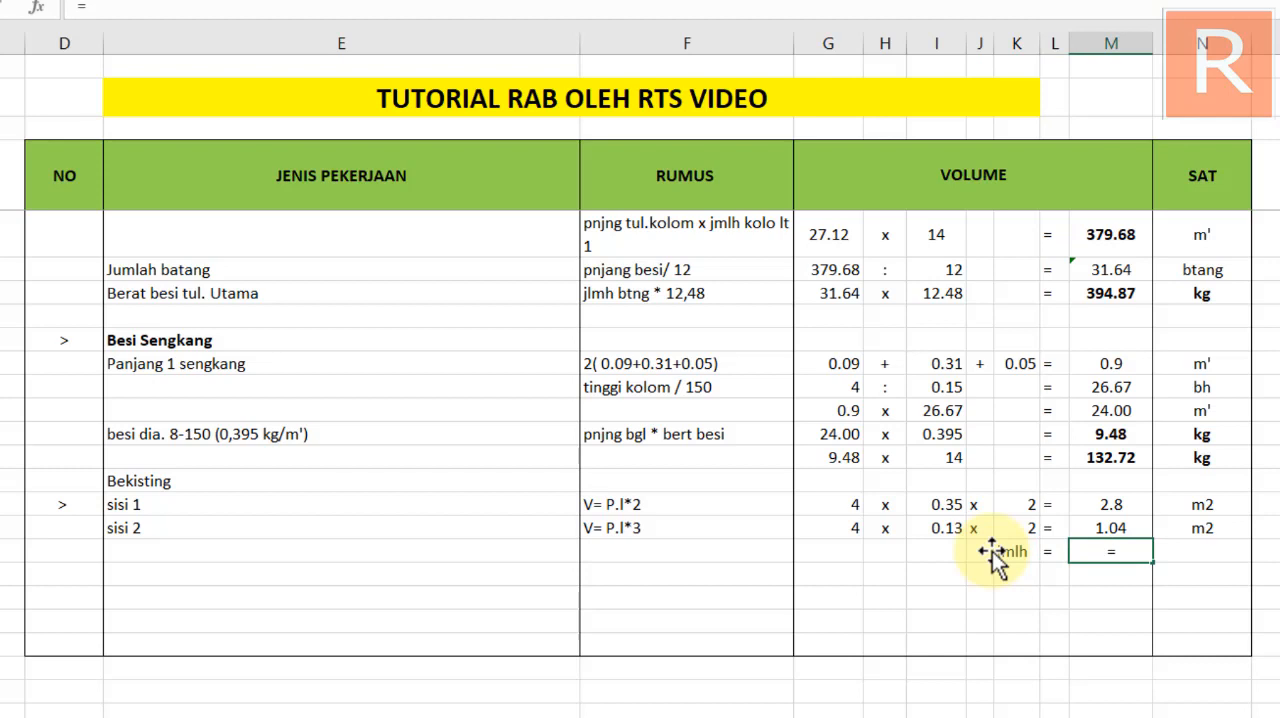
click(1137, 500)
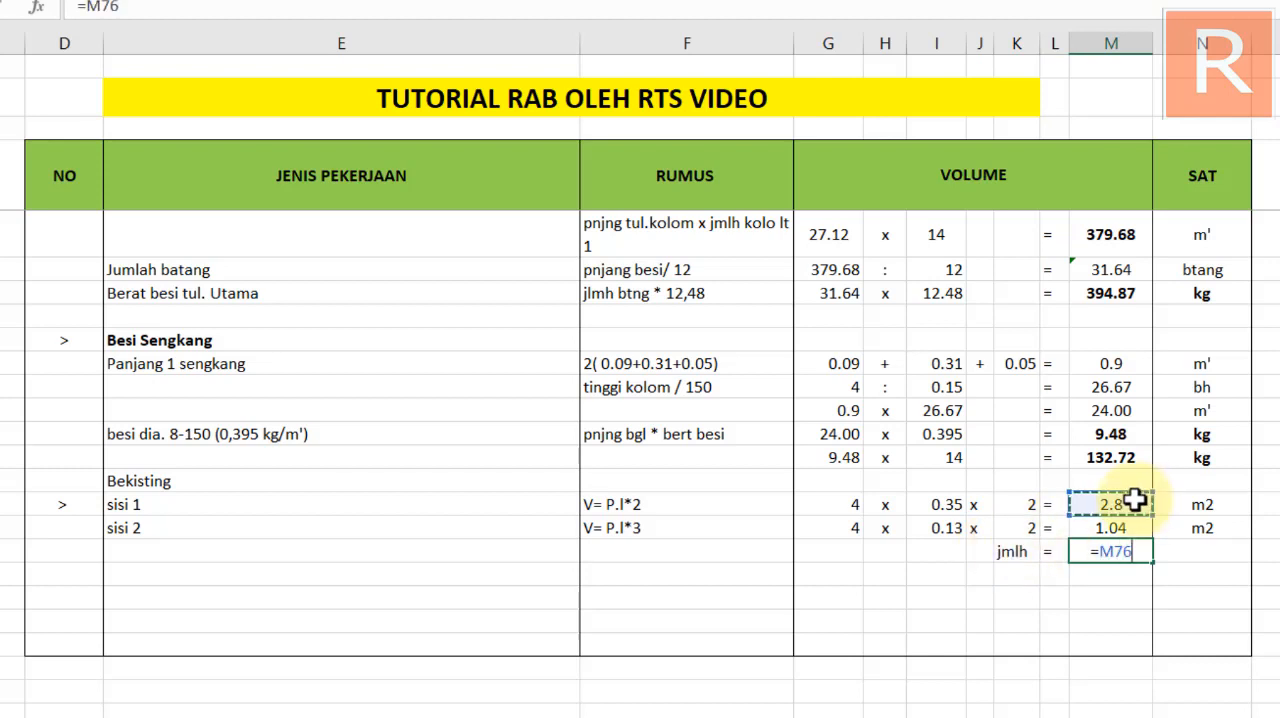
text(+)
click(1128, 522)
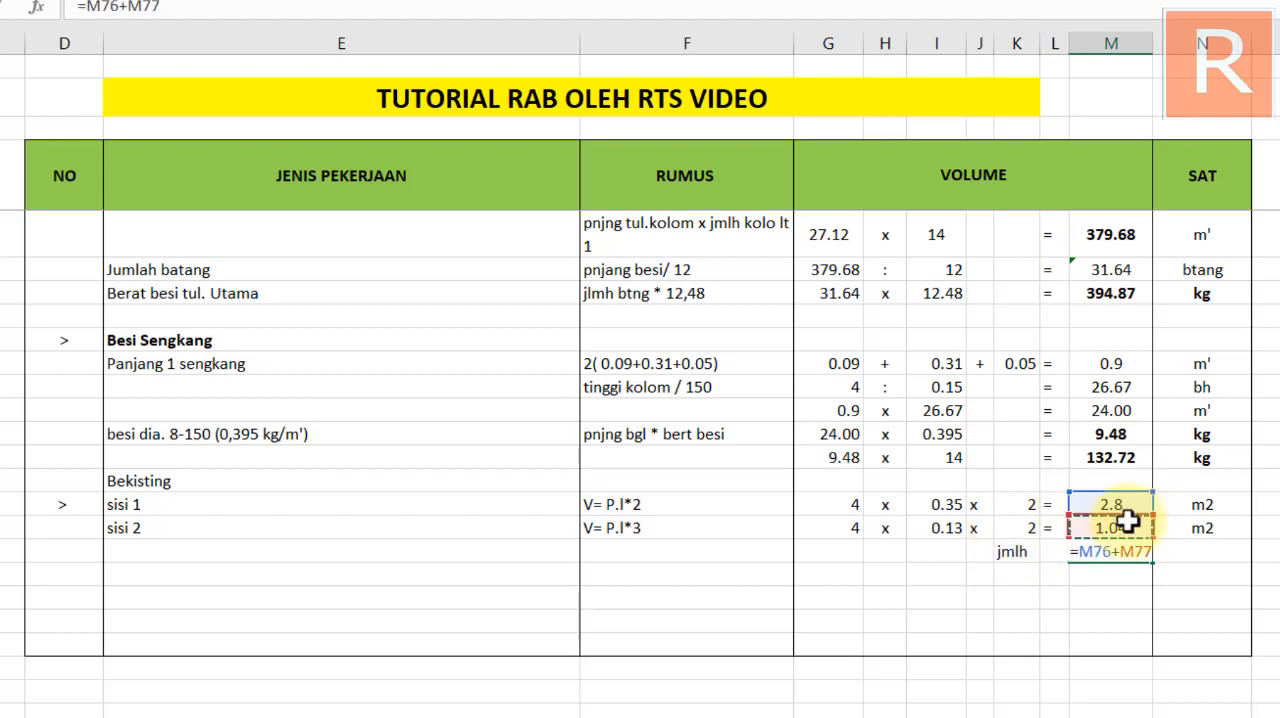
key(Return)
Enter m2 as the unit of the jmlh total in the SAT column
click(1188, 553)
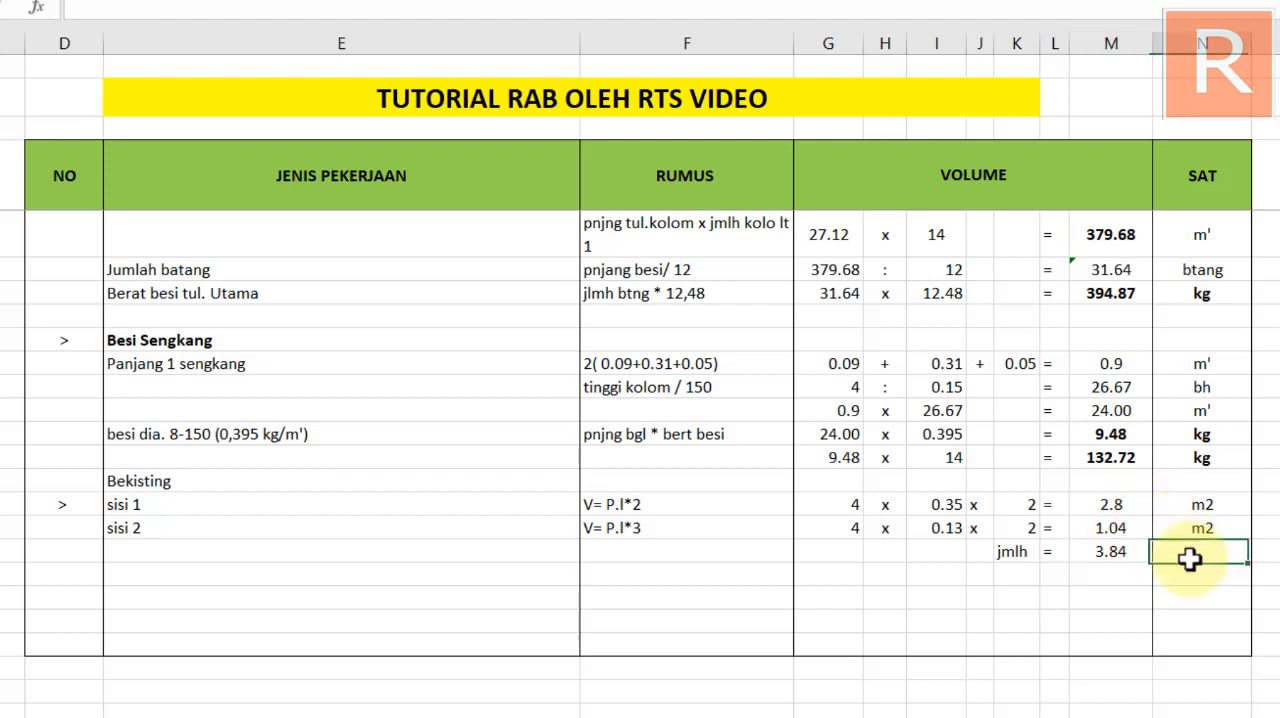
text(m)
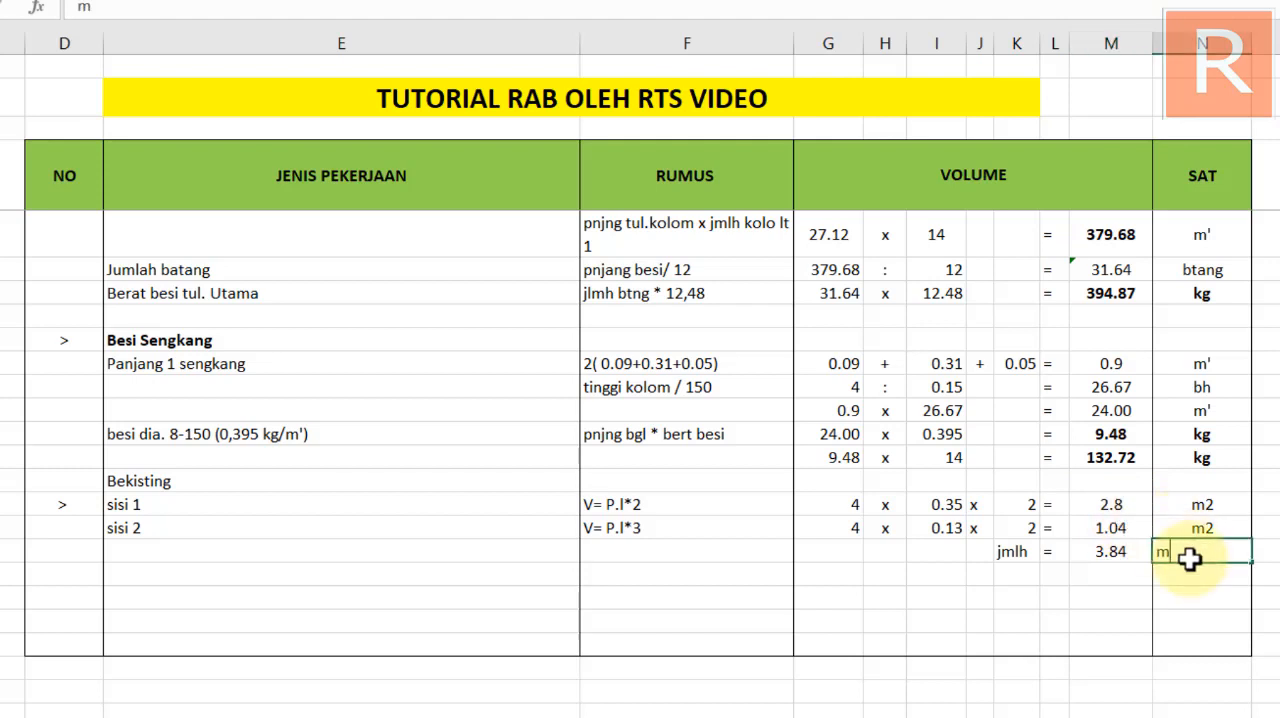
text(2)
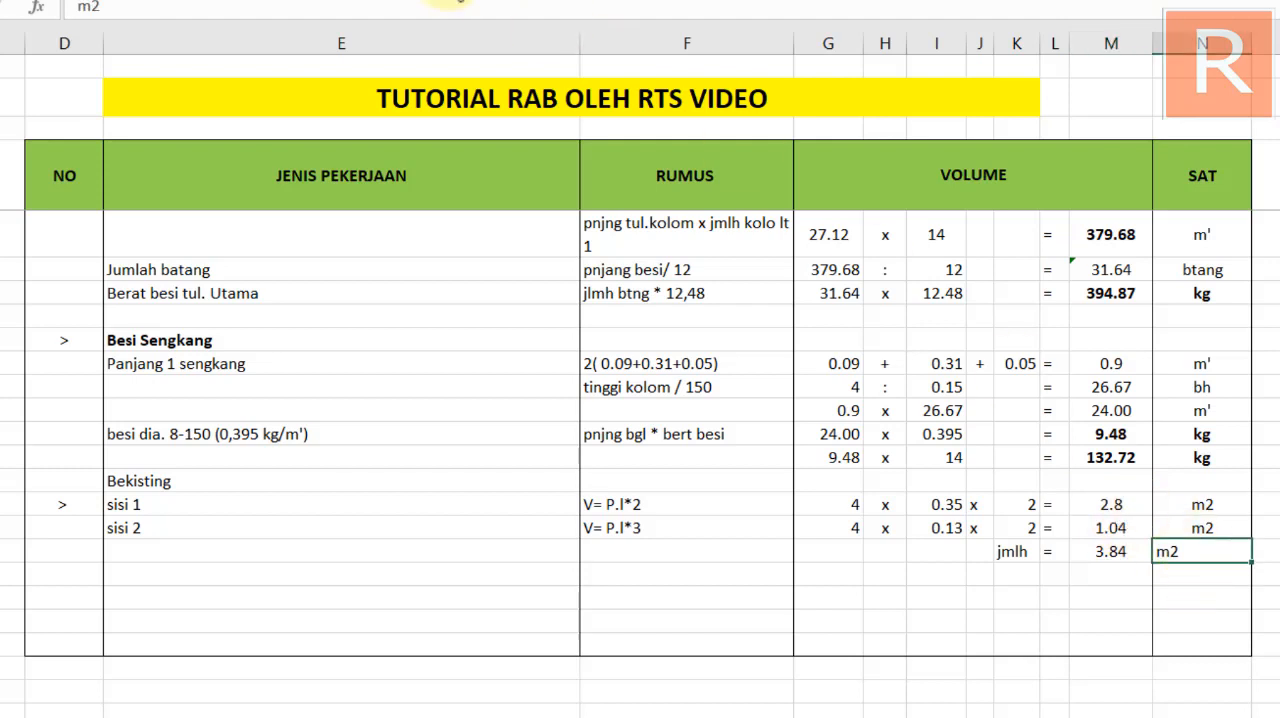
click(1125, 592)
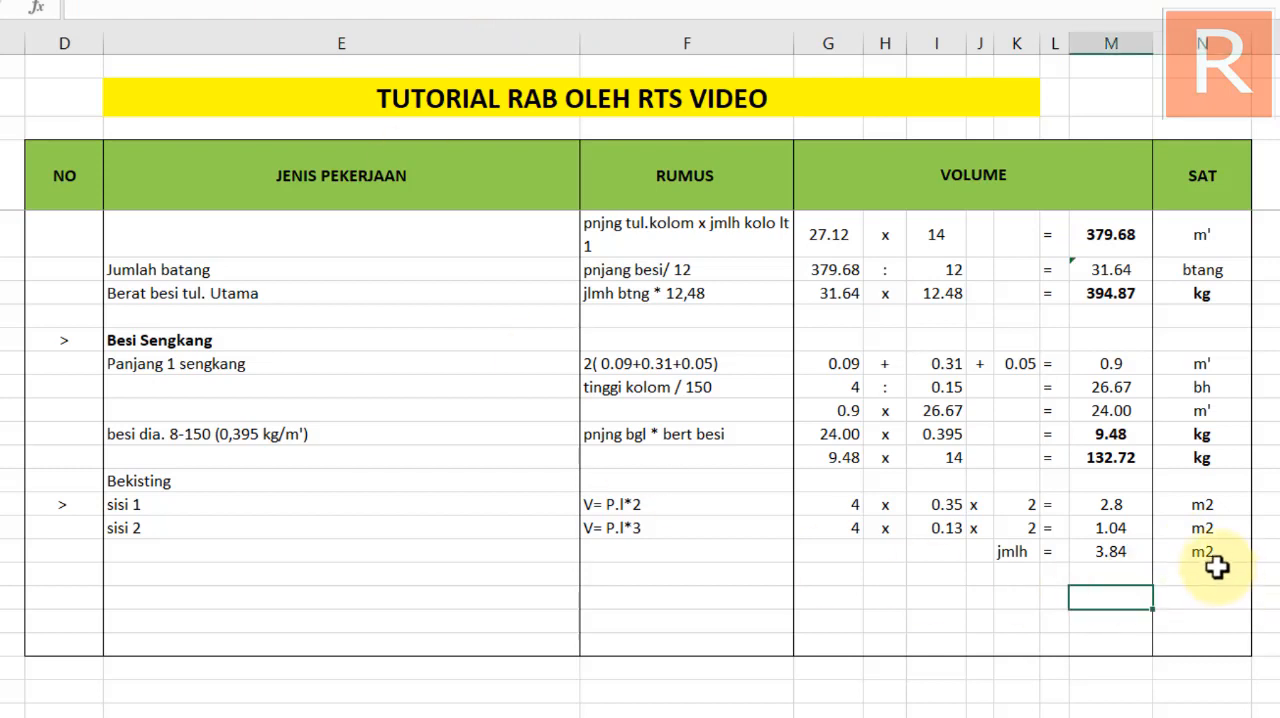
Bold the whole jmlh total entry, from its label to its unit, and the Bekisting heading
drag(1108, 552, 1200, 548)
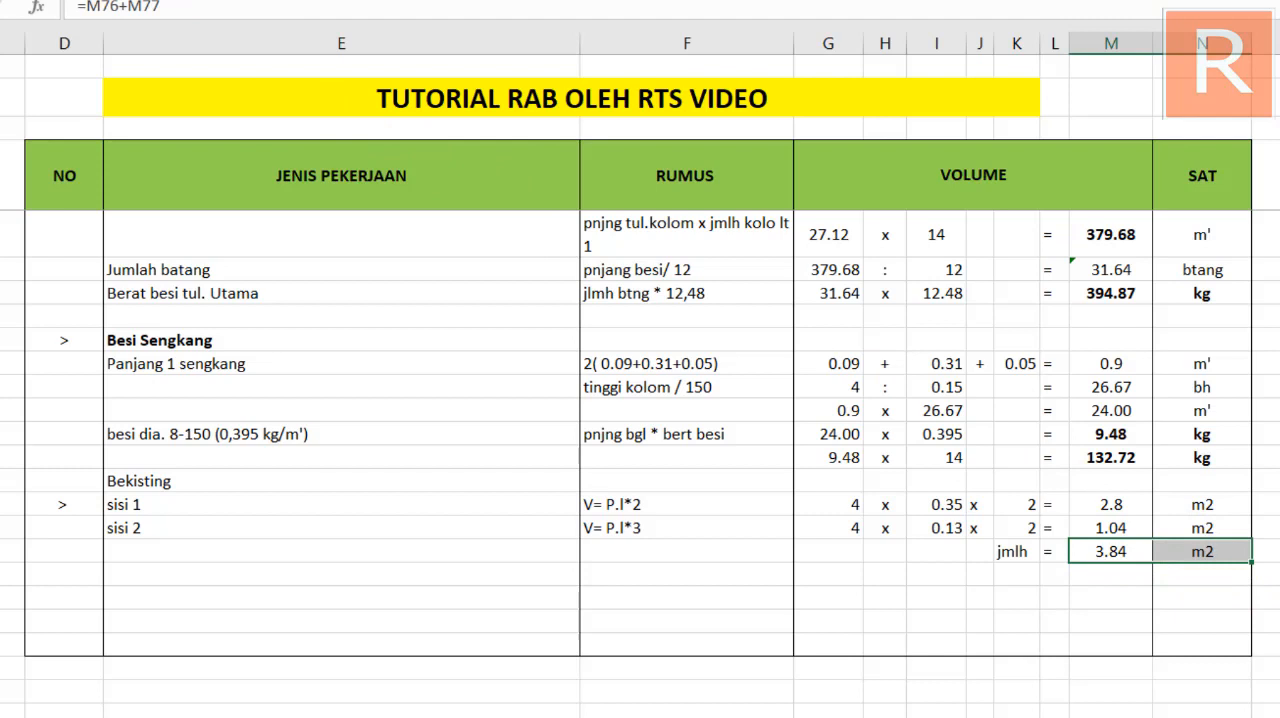
drag(1012, 551, 1200, 551)
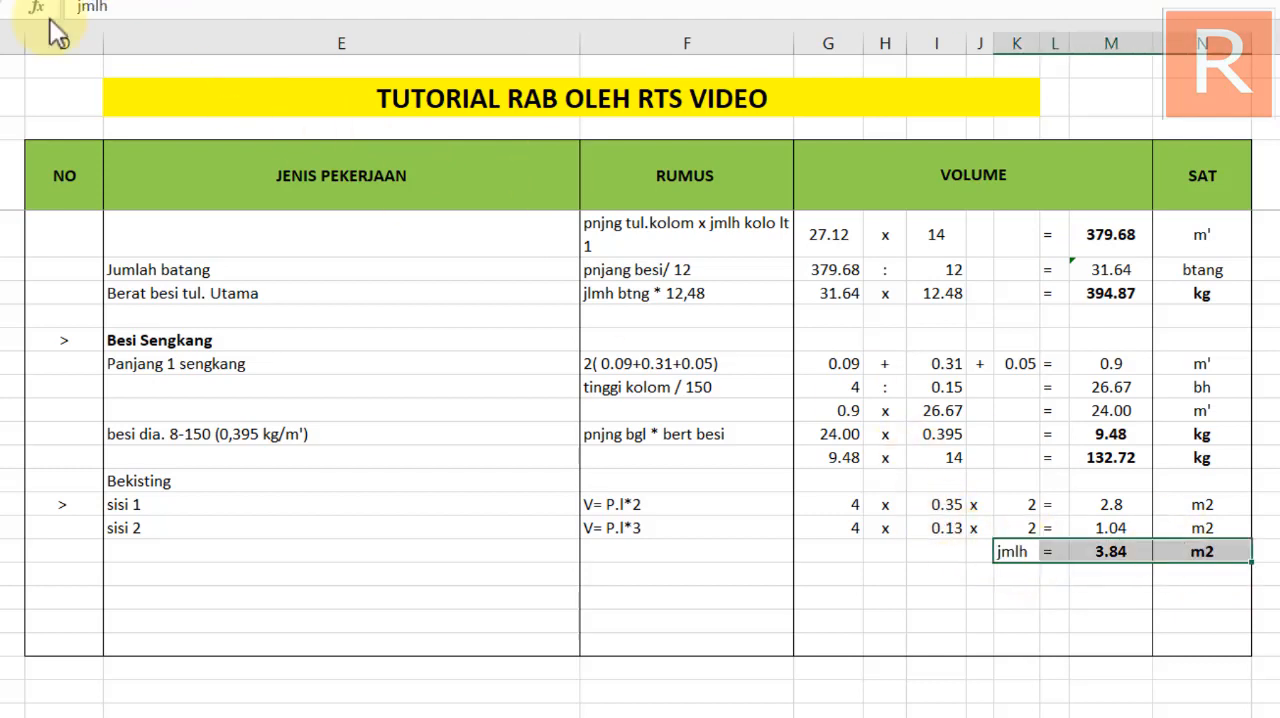
key(ctrl+b)
key(ctrl+b)
key(ctrl+b)
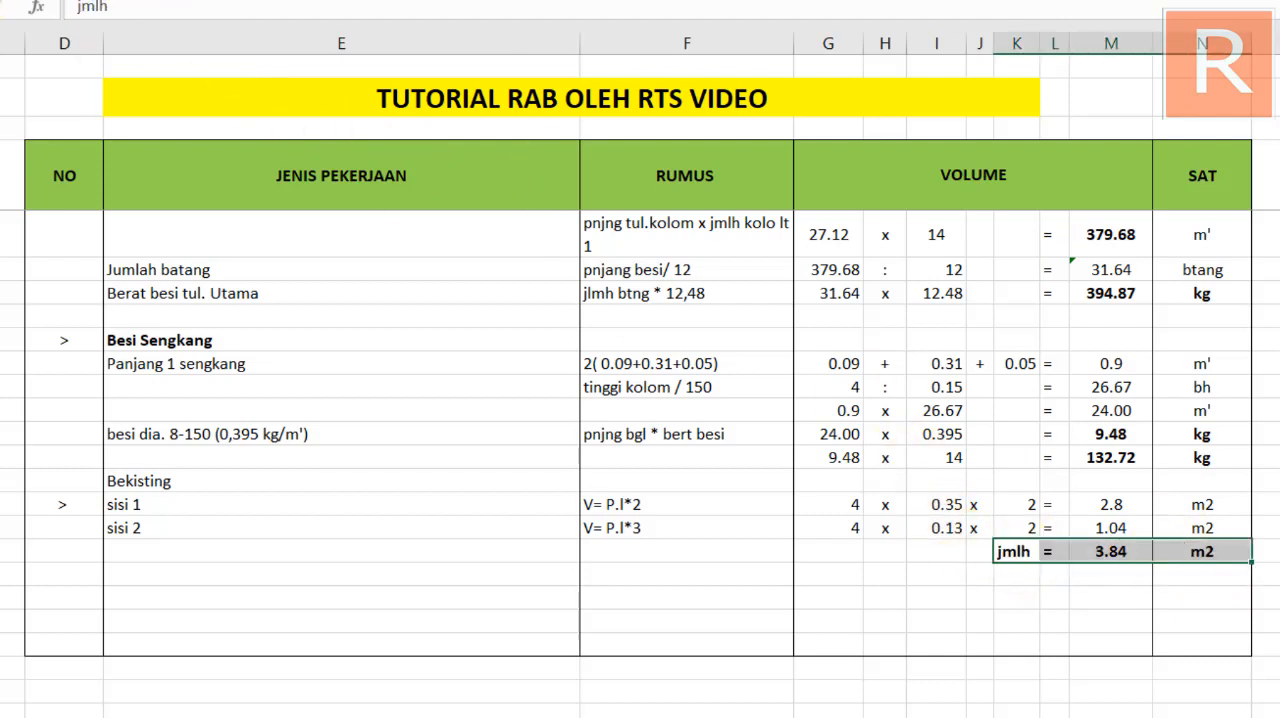
click(887, 595)
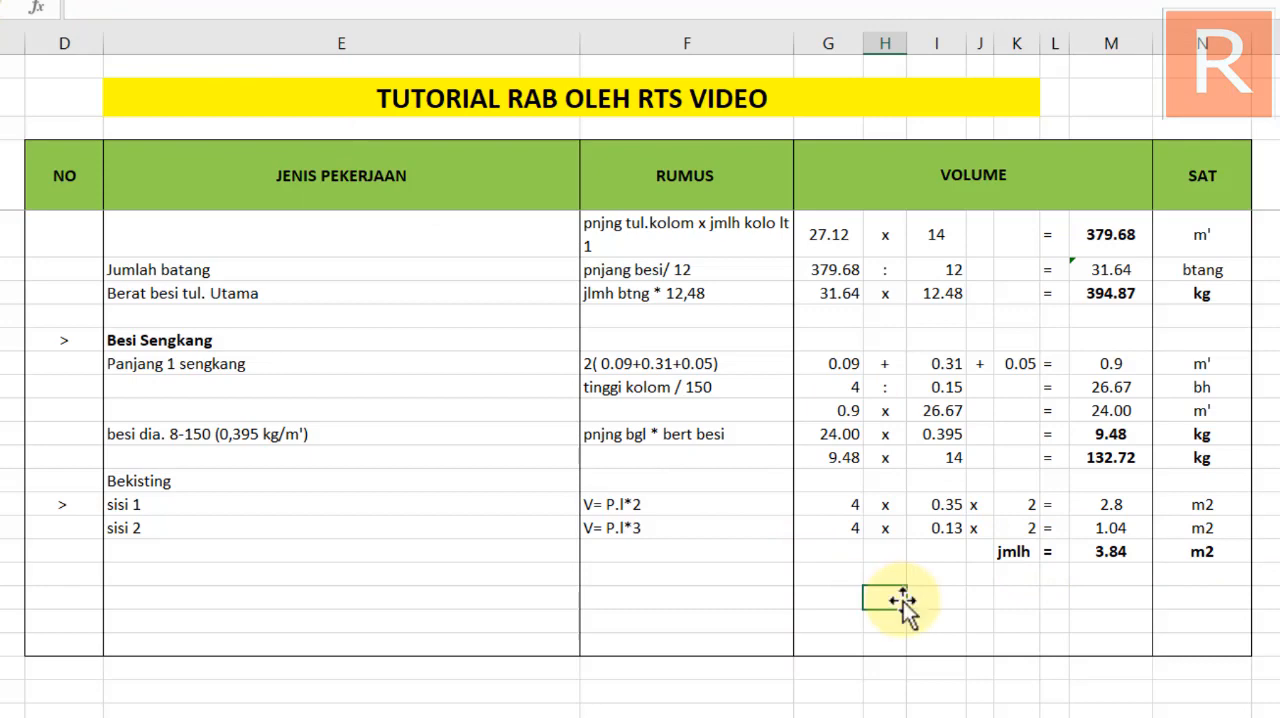
click(162, 477)
key(ctrl+b)
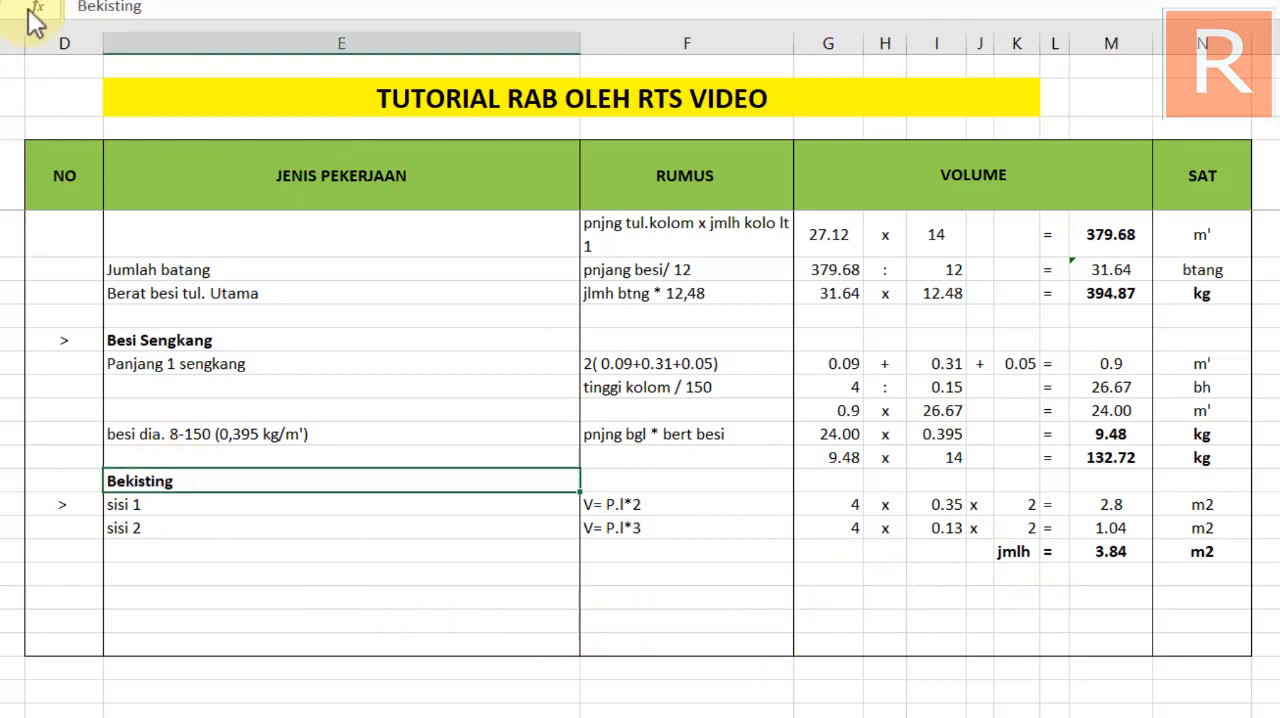
Review the Kolom (k225) K1 calculation rows, and examine the TYPE K1 and TYPE KP column details in the AutoCAD drawing
scroll(570, 453, up, 4)
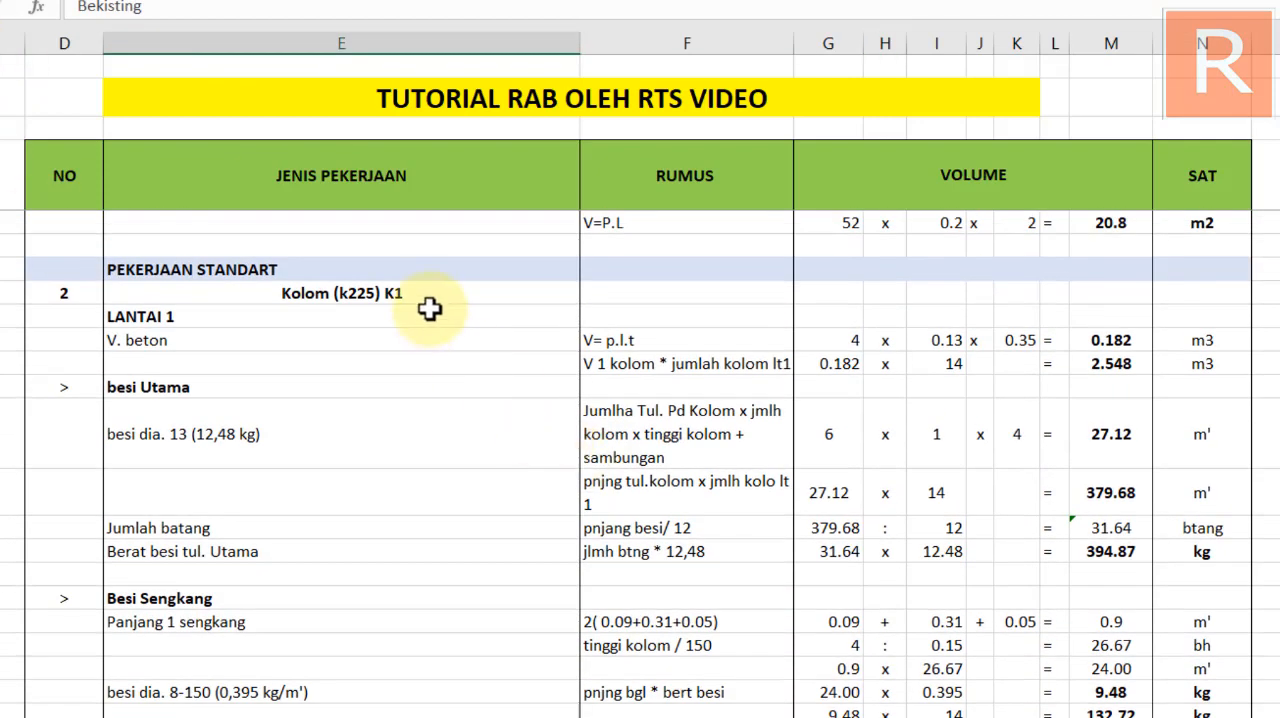
scroll(506, 466, down, 2)
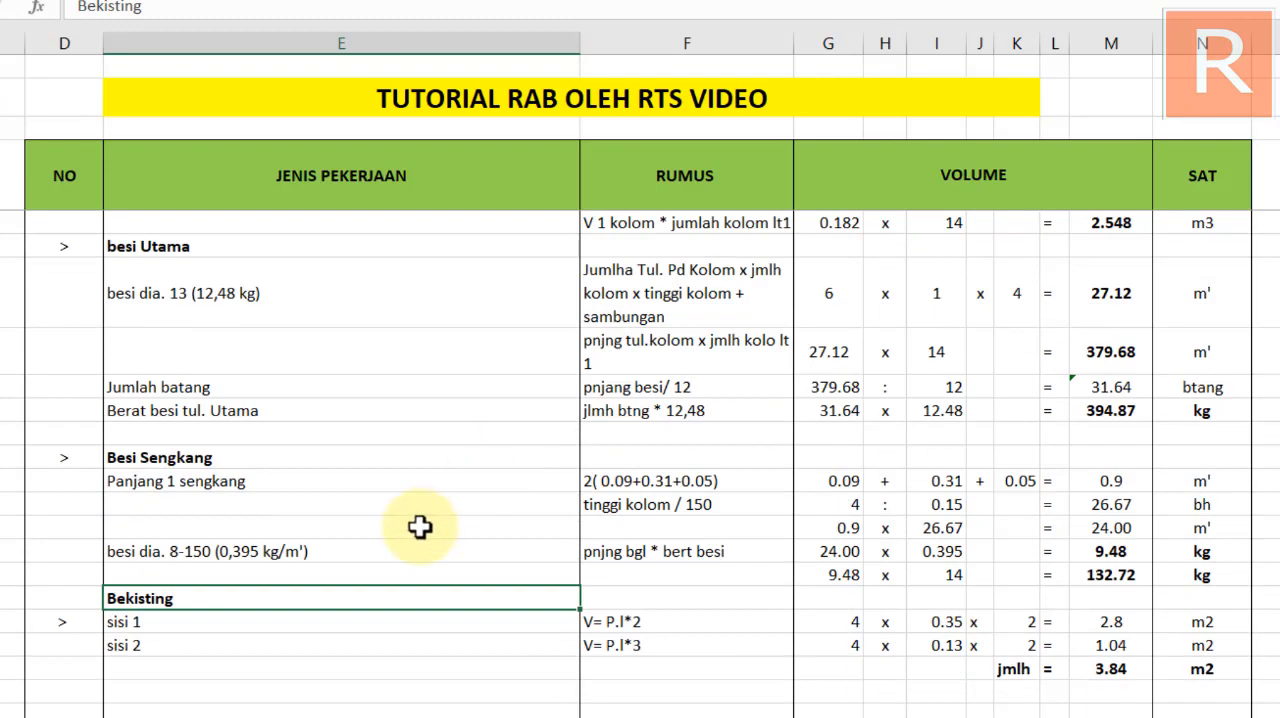
scroll(419, 527, up, 4)
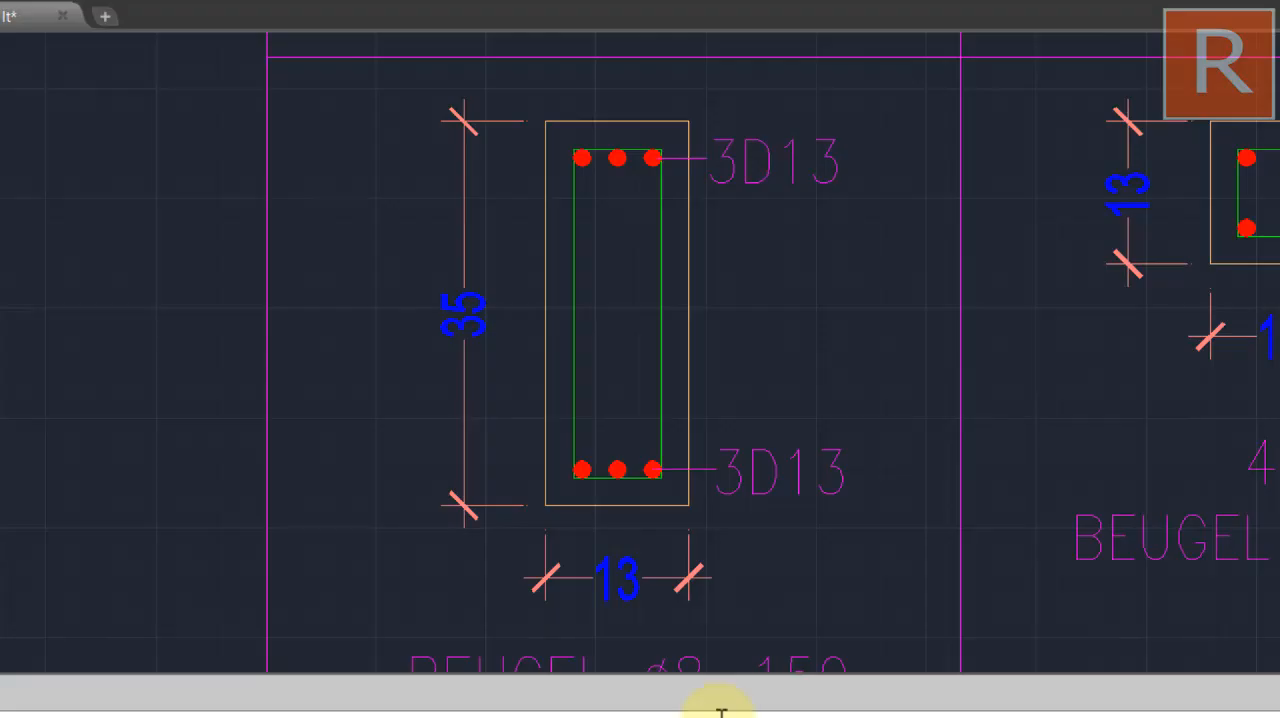
scroll(777, 309, down, 5)
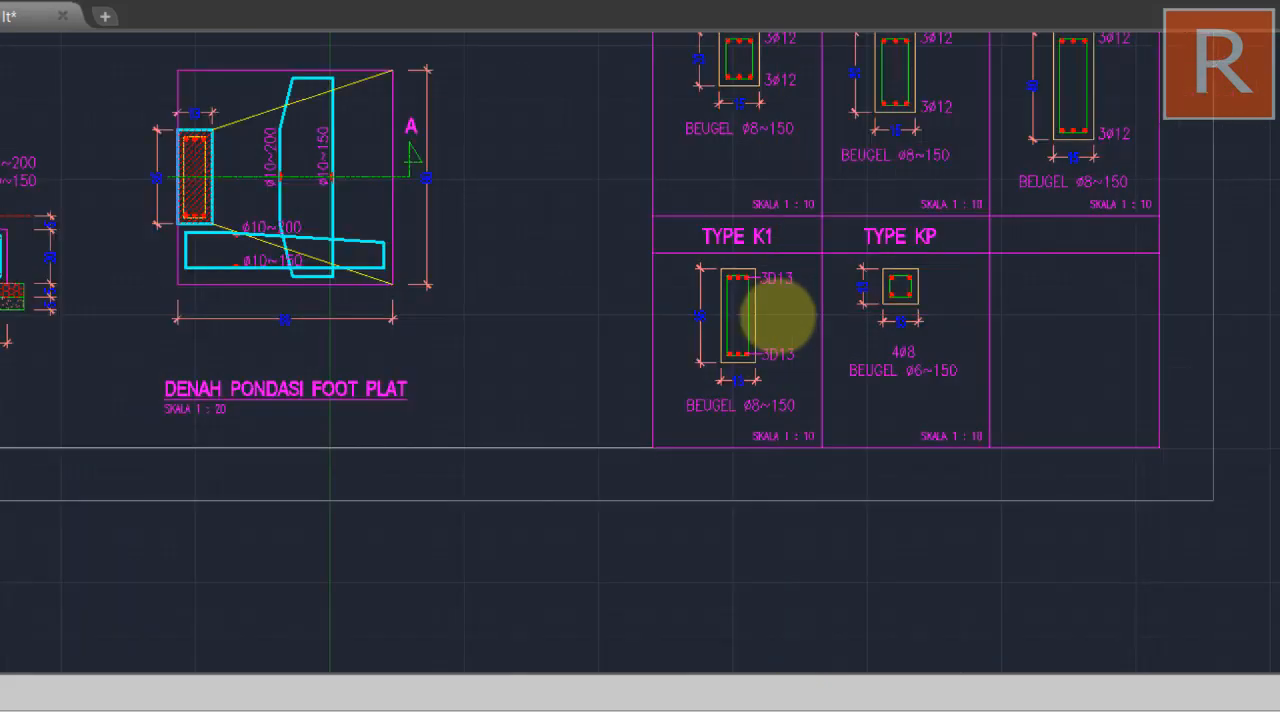
scroll(1000, 280, up, 2)
scroll(880, 295, up, 4)
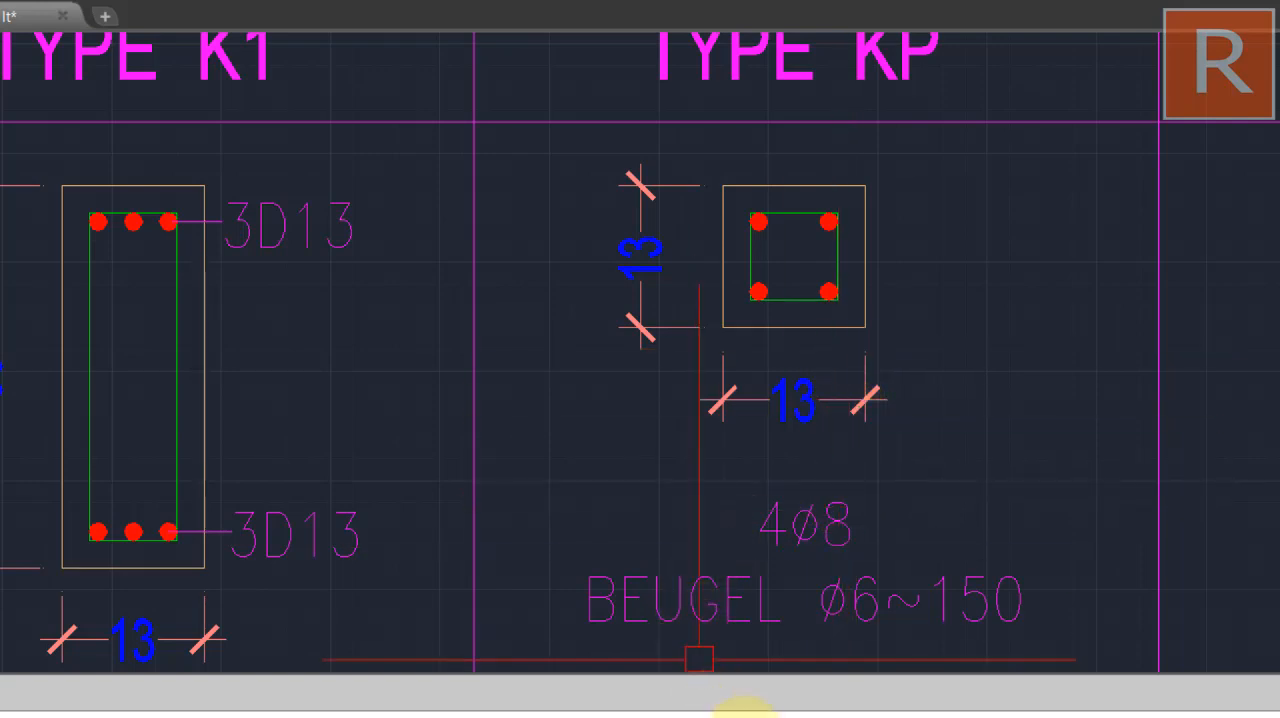
Switch back to the Excel spreadsheet and check the LANTAI 1 column items from V. beton through besi Utama and Besi Sengkang to Bekisting
click(746, 717)
scroll(726, 407, down, 4)
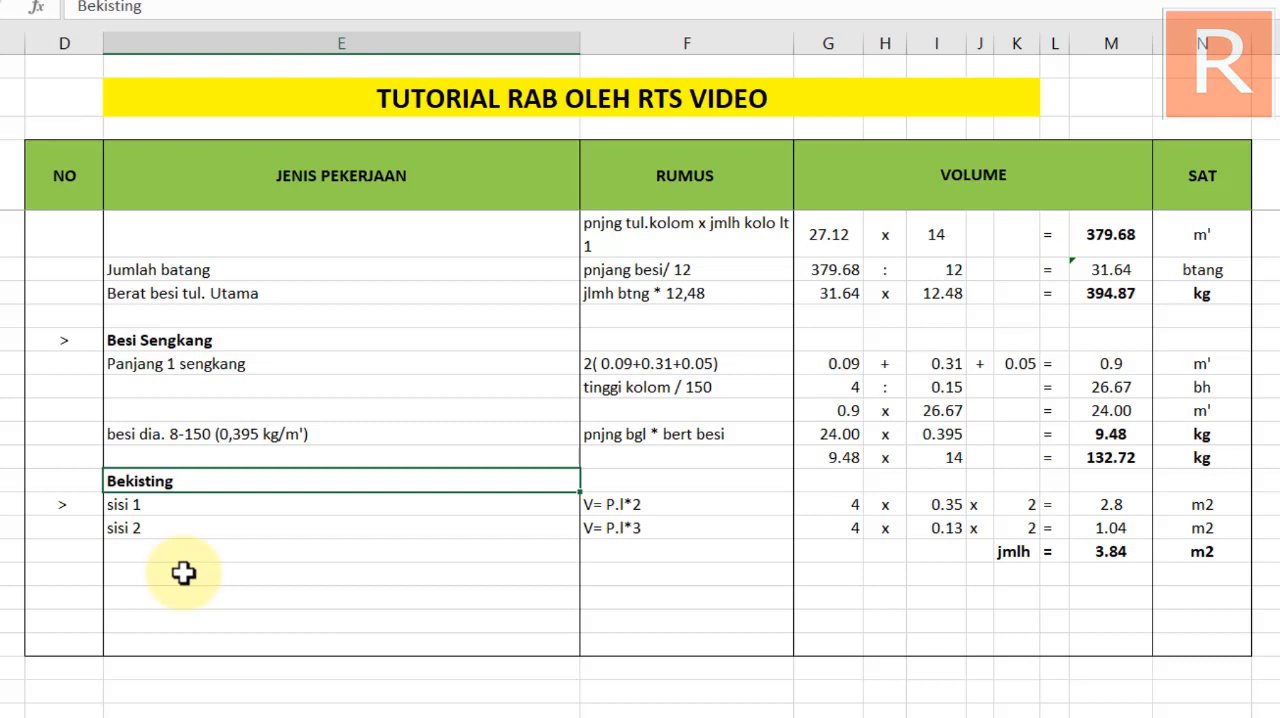
scroll(184, 571, up, 3)
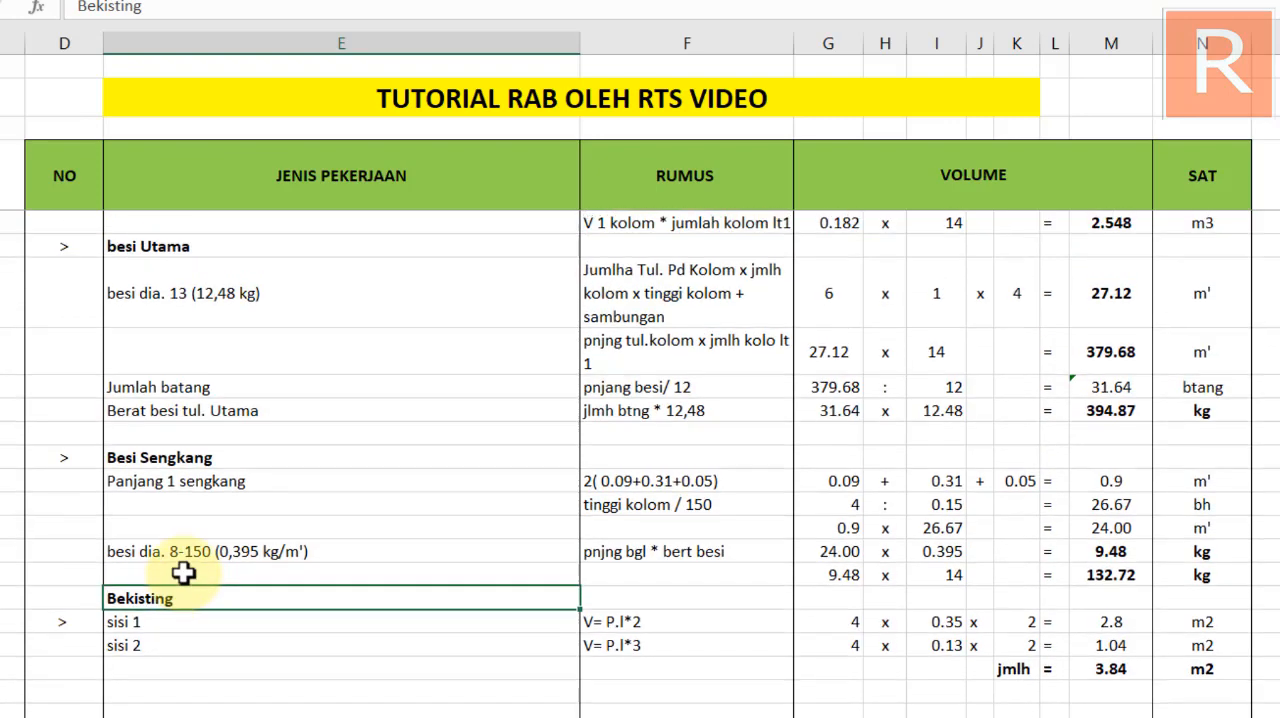
scroll(320, 548, down, 1)
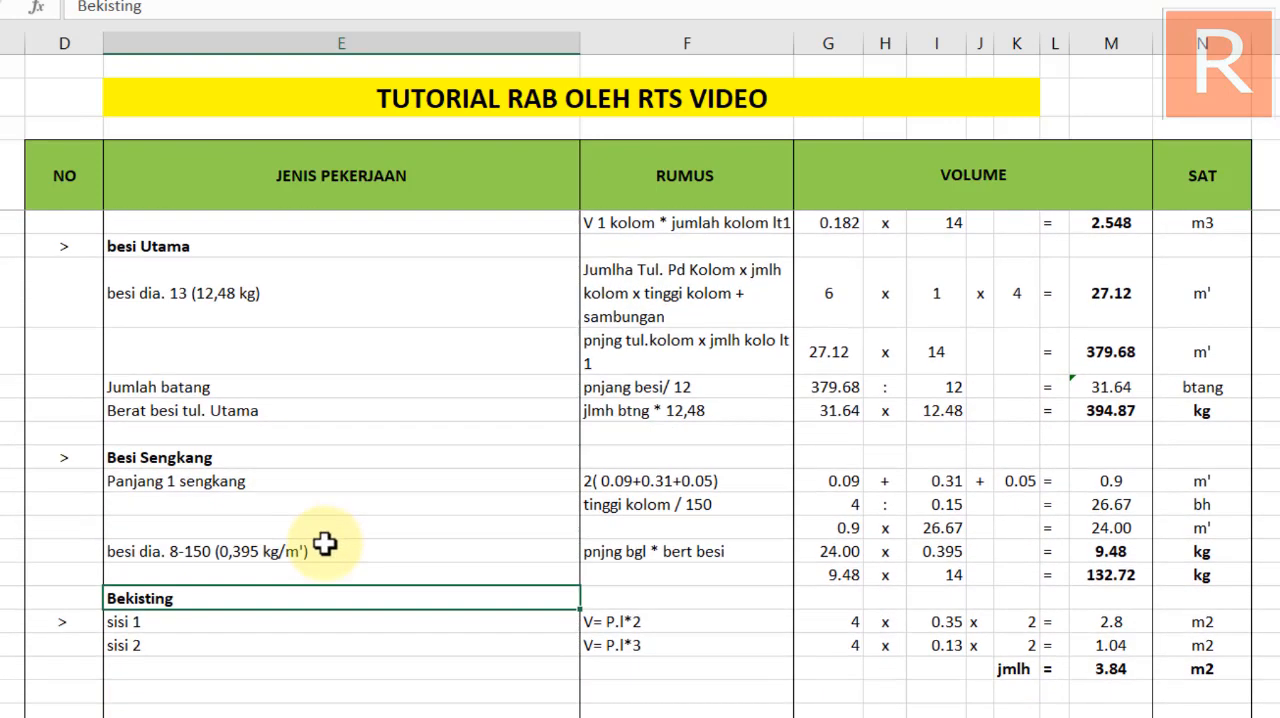
scroll(325, 543, up, 5)
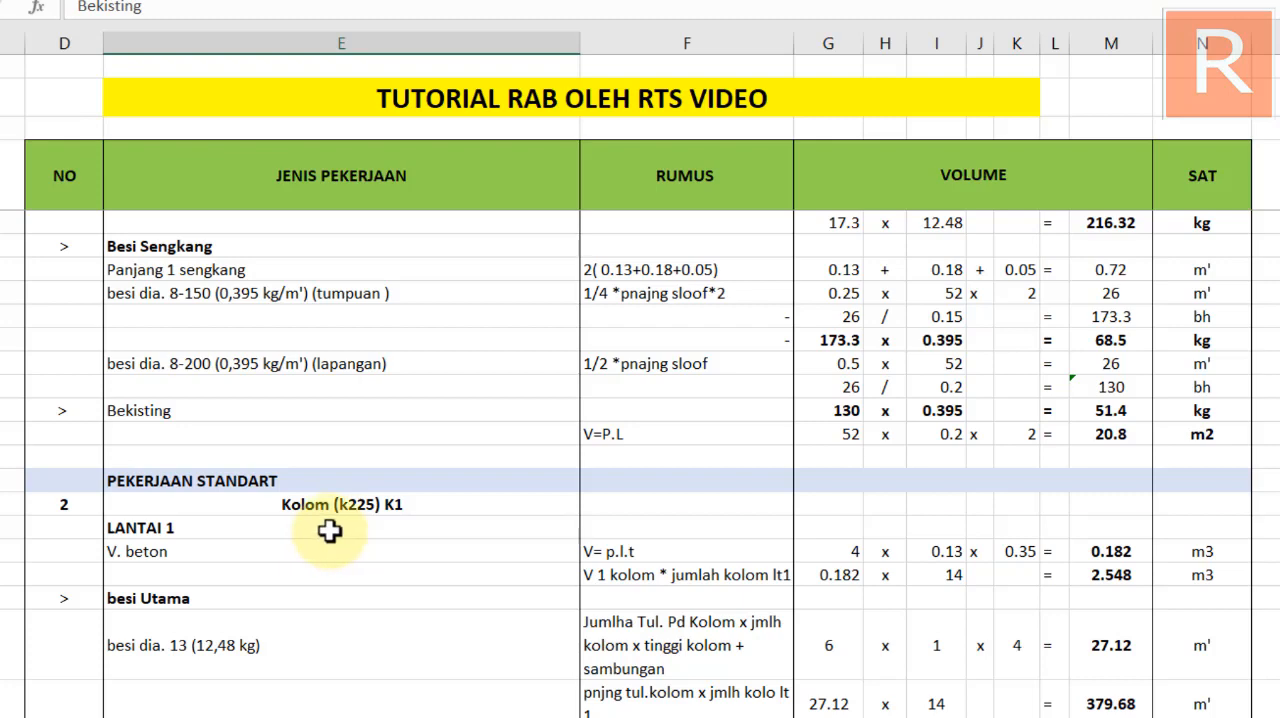
scroll(330, 531, down, 4)
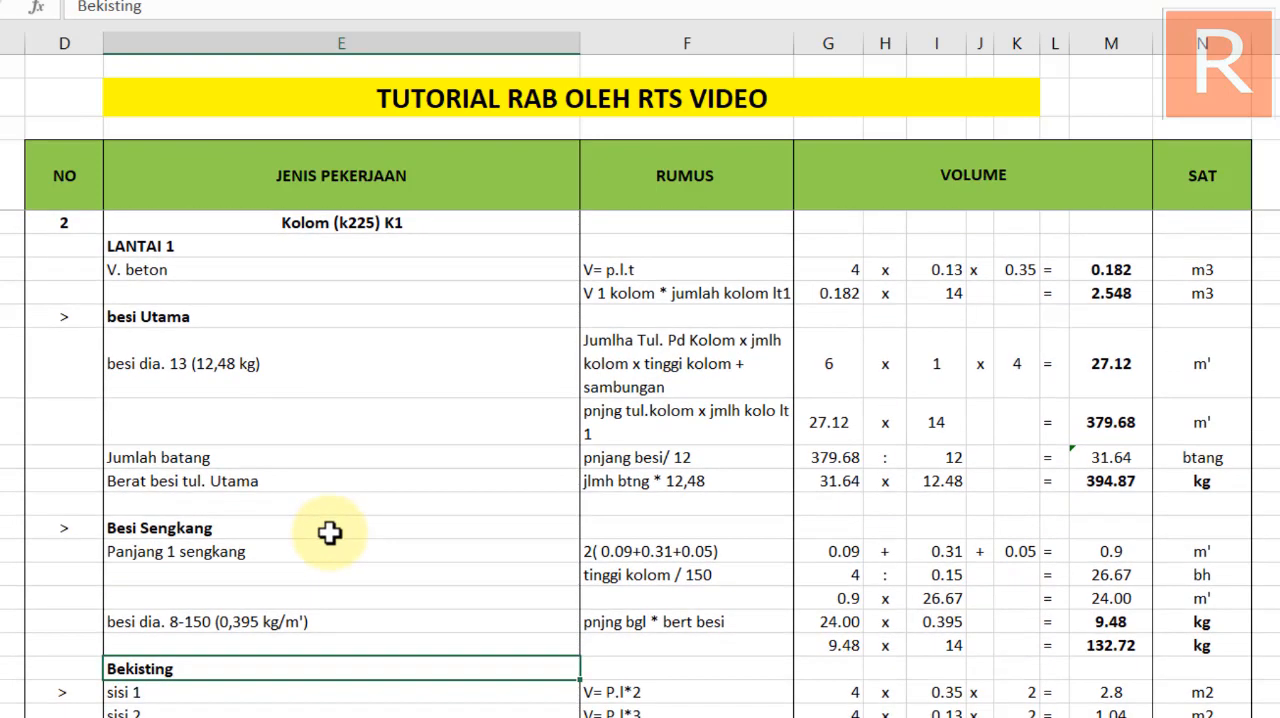
scroll(330, 531, down, 1)
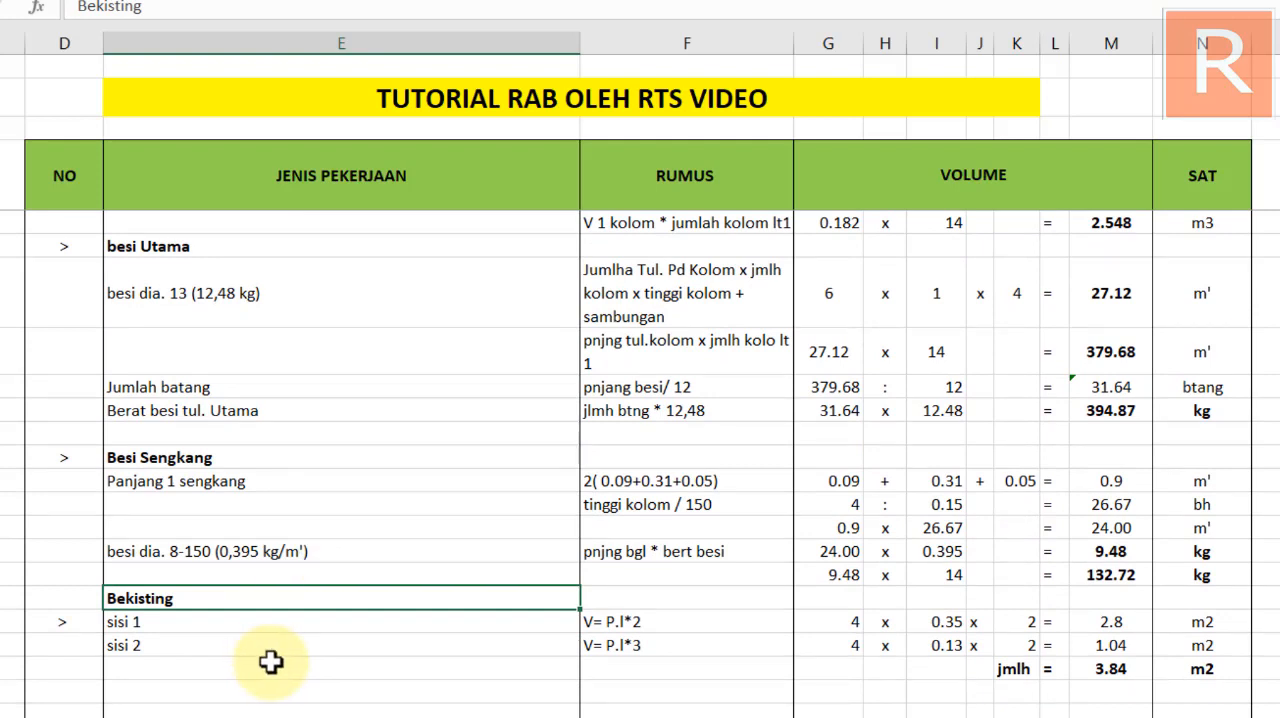
Switch to the AutoCAD drawing and examine the TYPE KP column section's dimensions, main bars and stirrup note
key(alt+Tab)
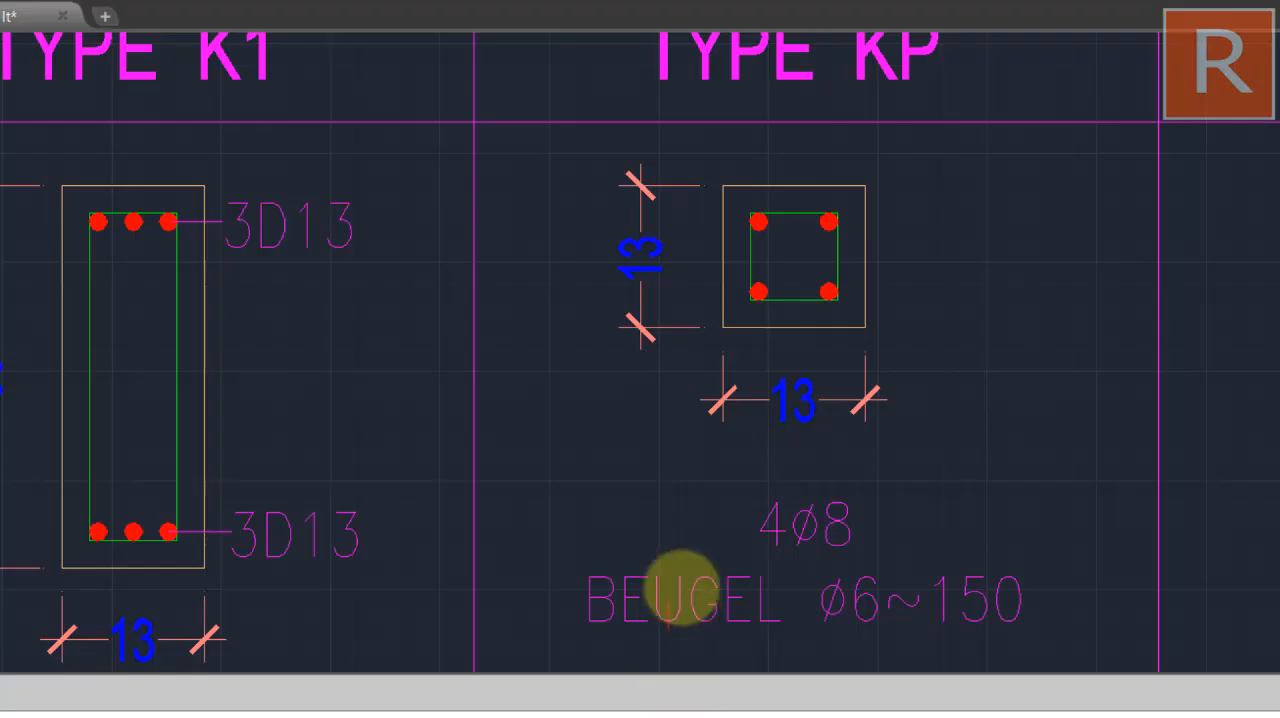
drag(693, 539, 645, 573)
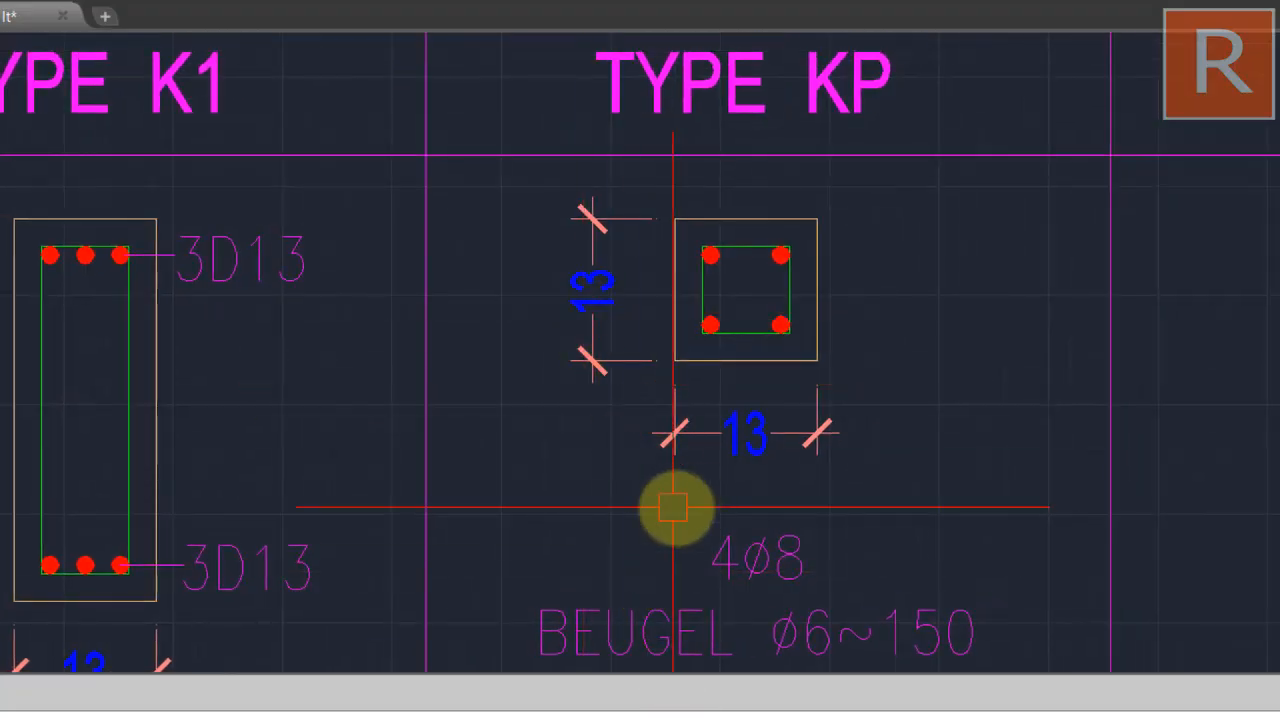
mouse_move(714, 520)
mouse_down()
mouse_move(700, 429)
mouse_move(646, 489)
mouse_up()
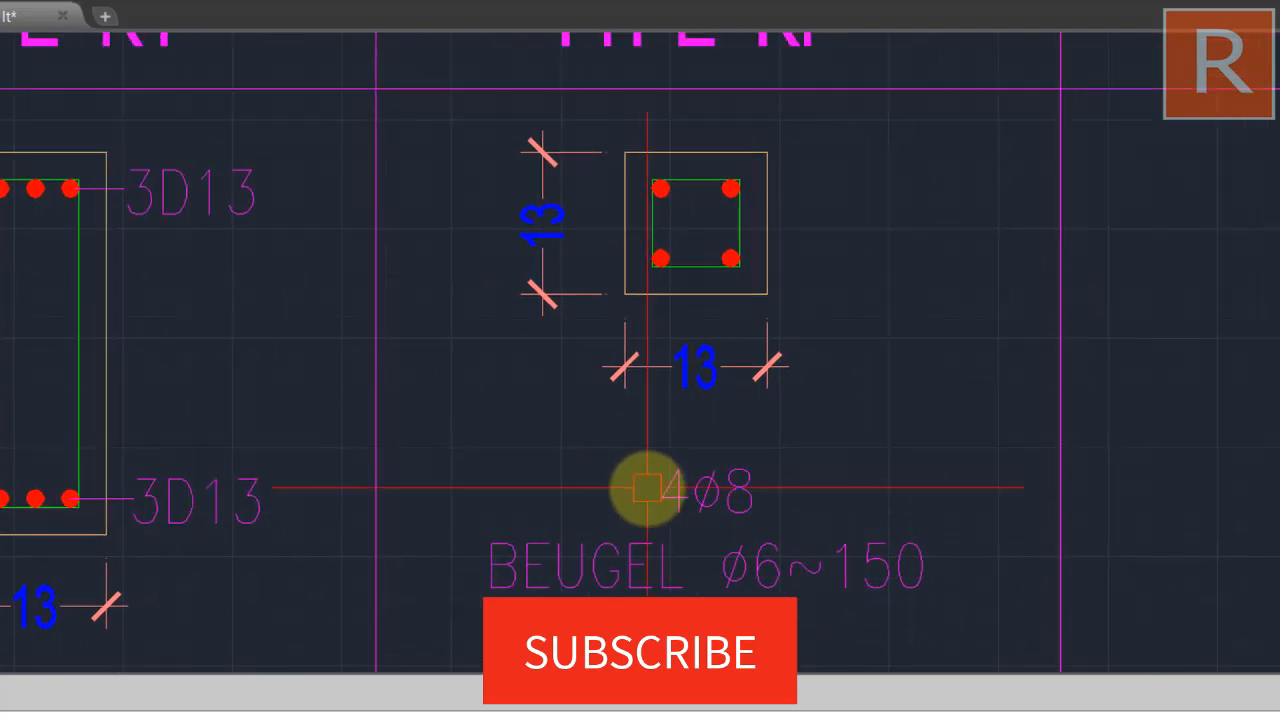